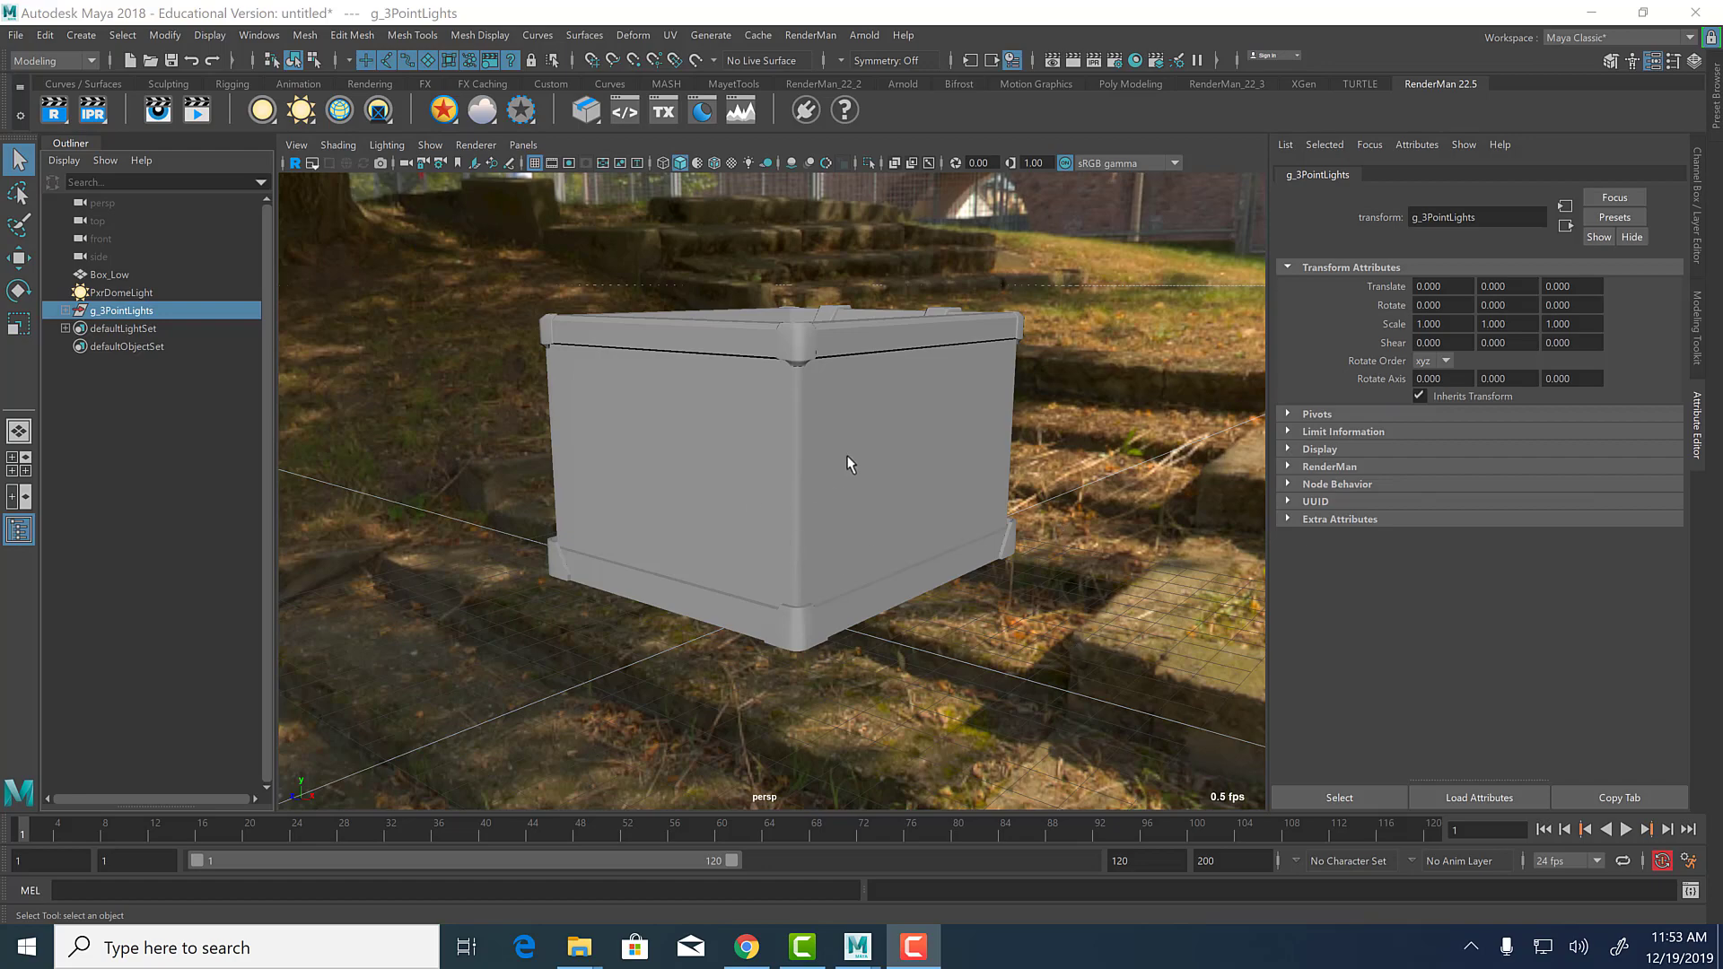
View the box from slightly above and open the Hypershade.
{"action": "mouse_move", "coordinate": [847, 465]}
{"action": "left_mouse_down", "text": "alt"}
{"action": "mouse_move", "coordinate": [867, 482]}
{"action": "mouse_move", "coordinate": [816, 450]}
{"action": "mouse_move", "coordinate": [853, 468]}
{"action": "left_mouse_up", "text": "alt"}
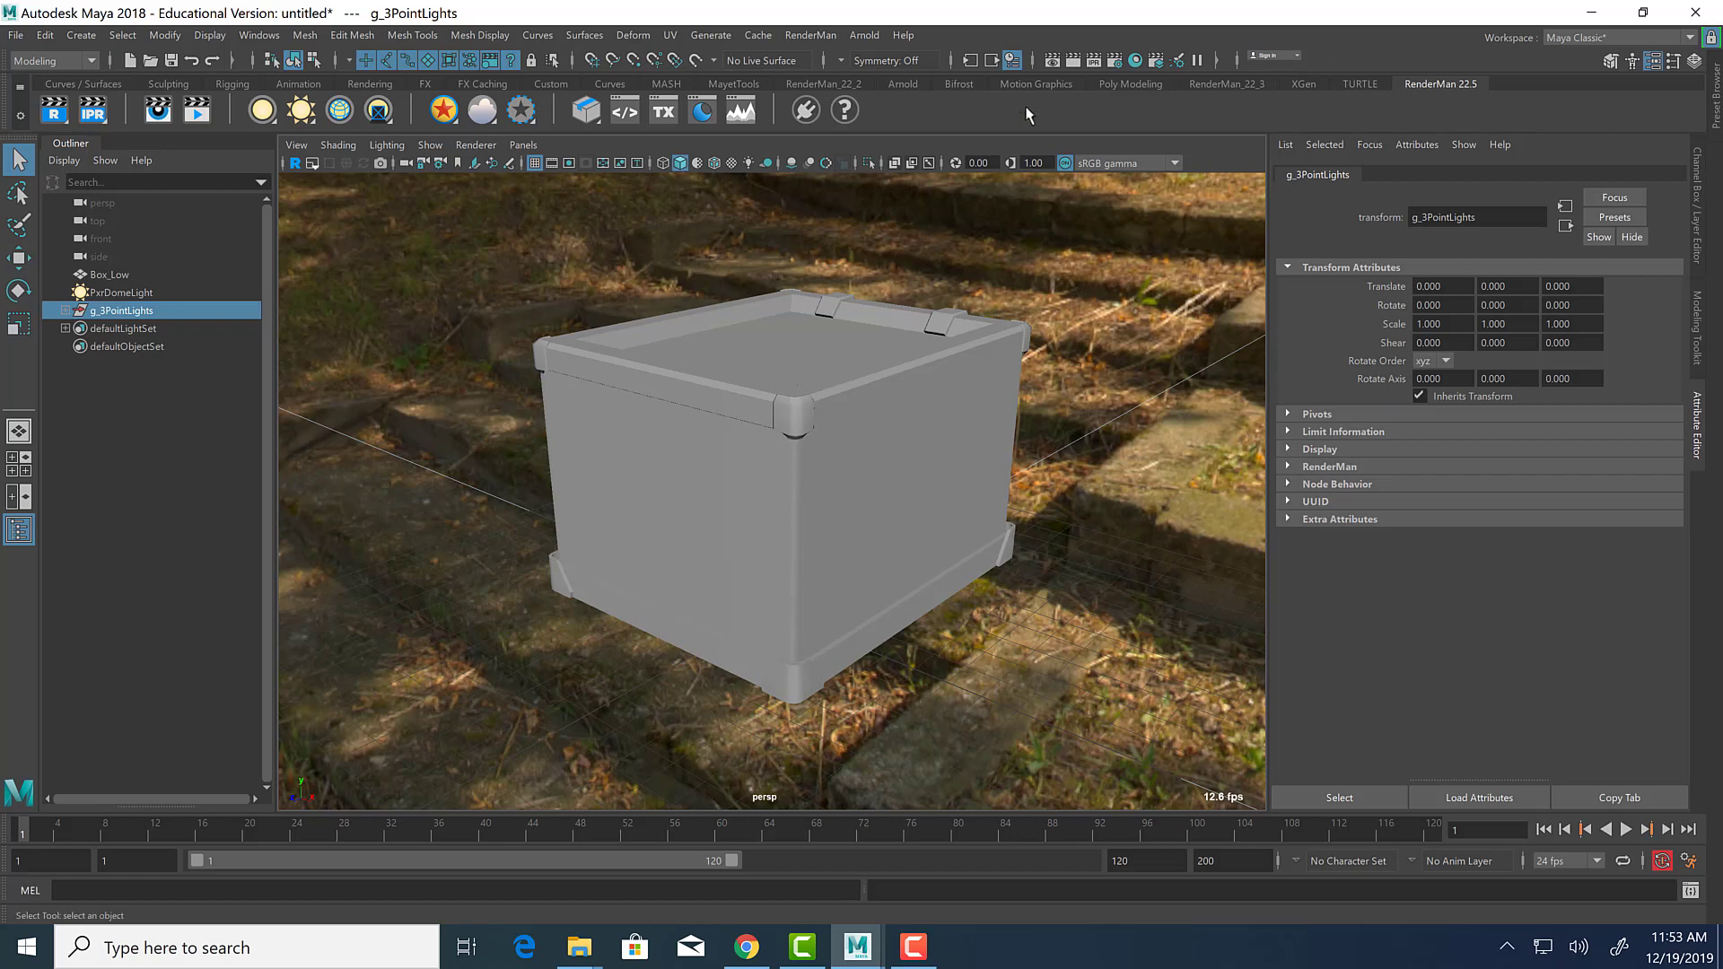
{"action": "left_click", "coordinate": [1135, 61]}
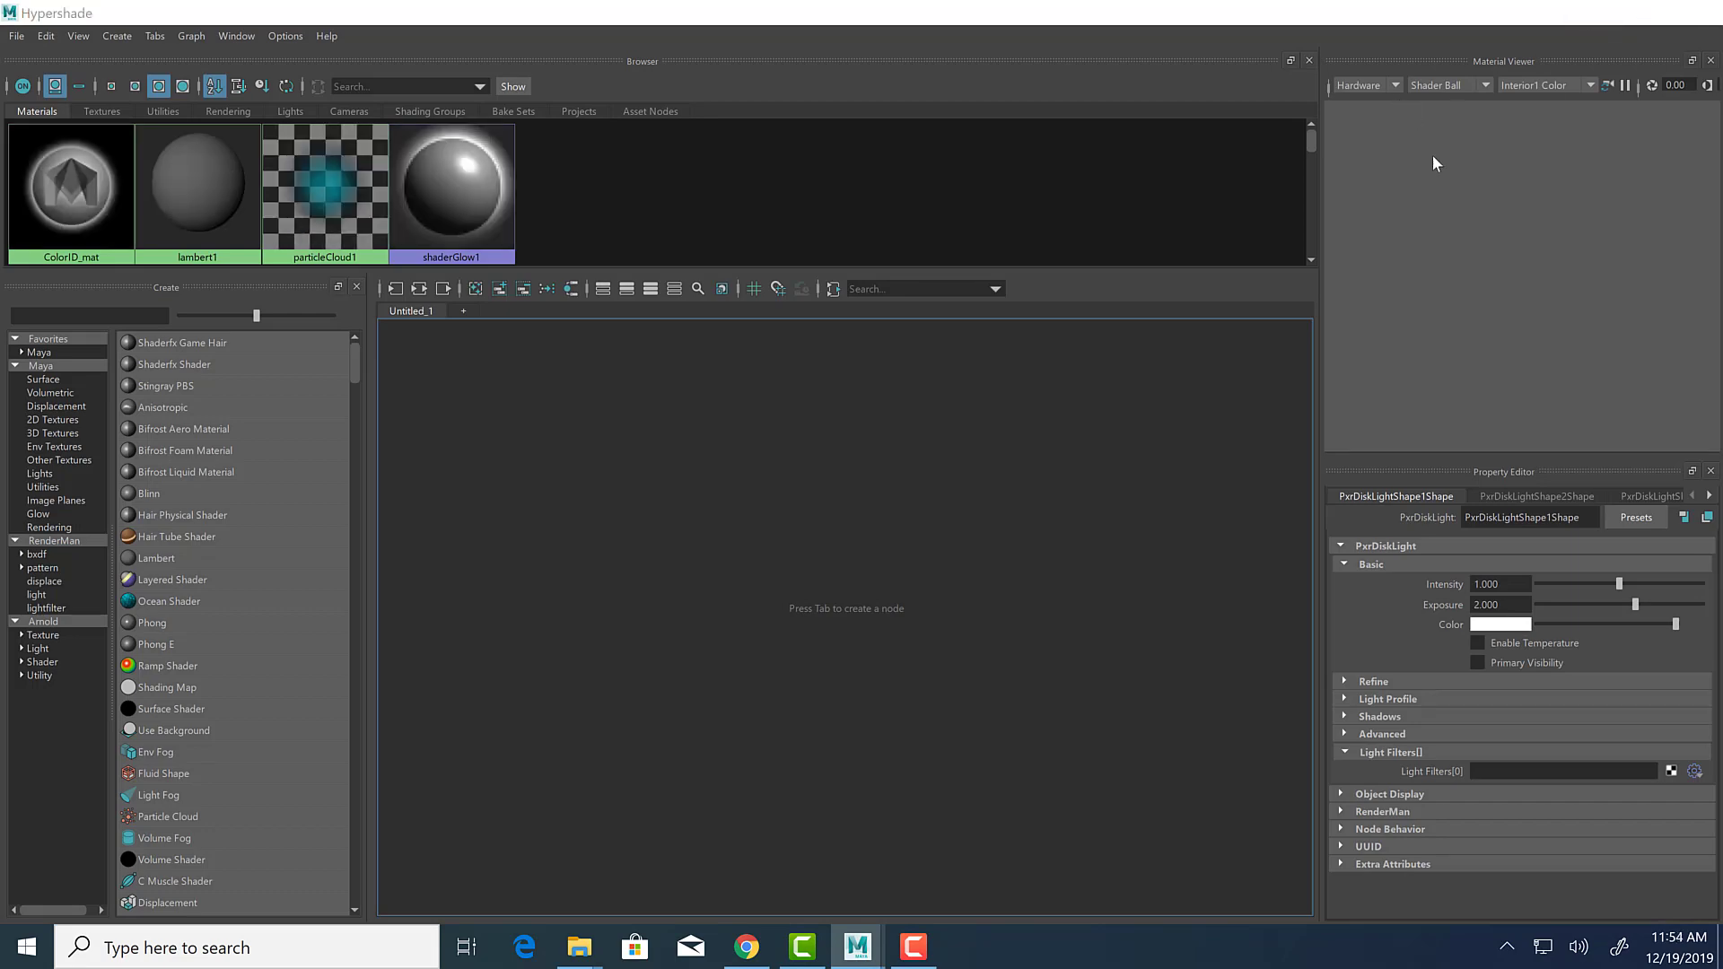
{"action": "left_click", "coordinate": [1592, 13]}
{"action": "left_click", "coordinate": [252, 39]}
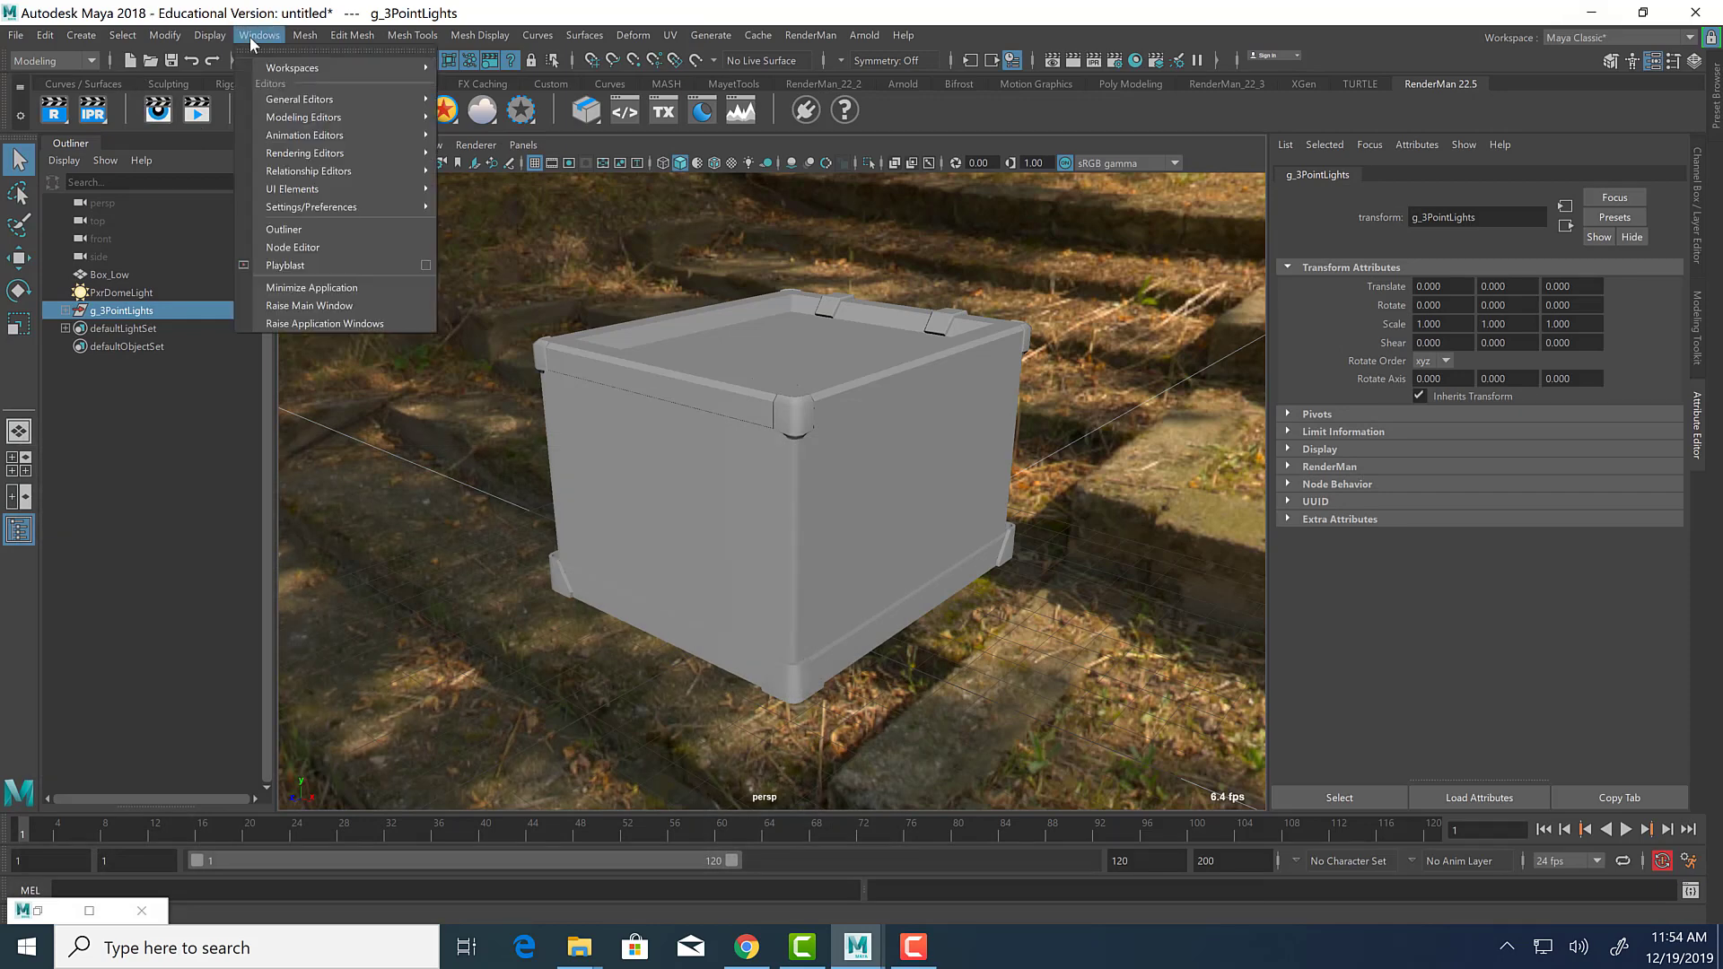
{"action": "mouse_move", "coordinate": [319, 154]}
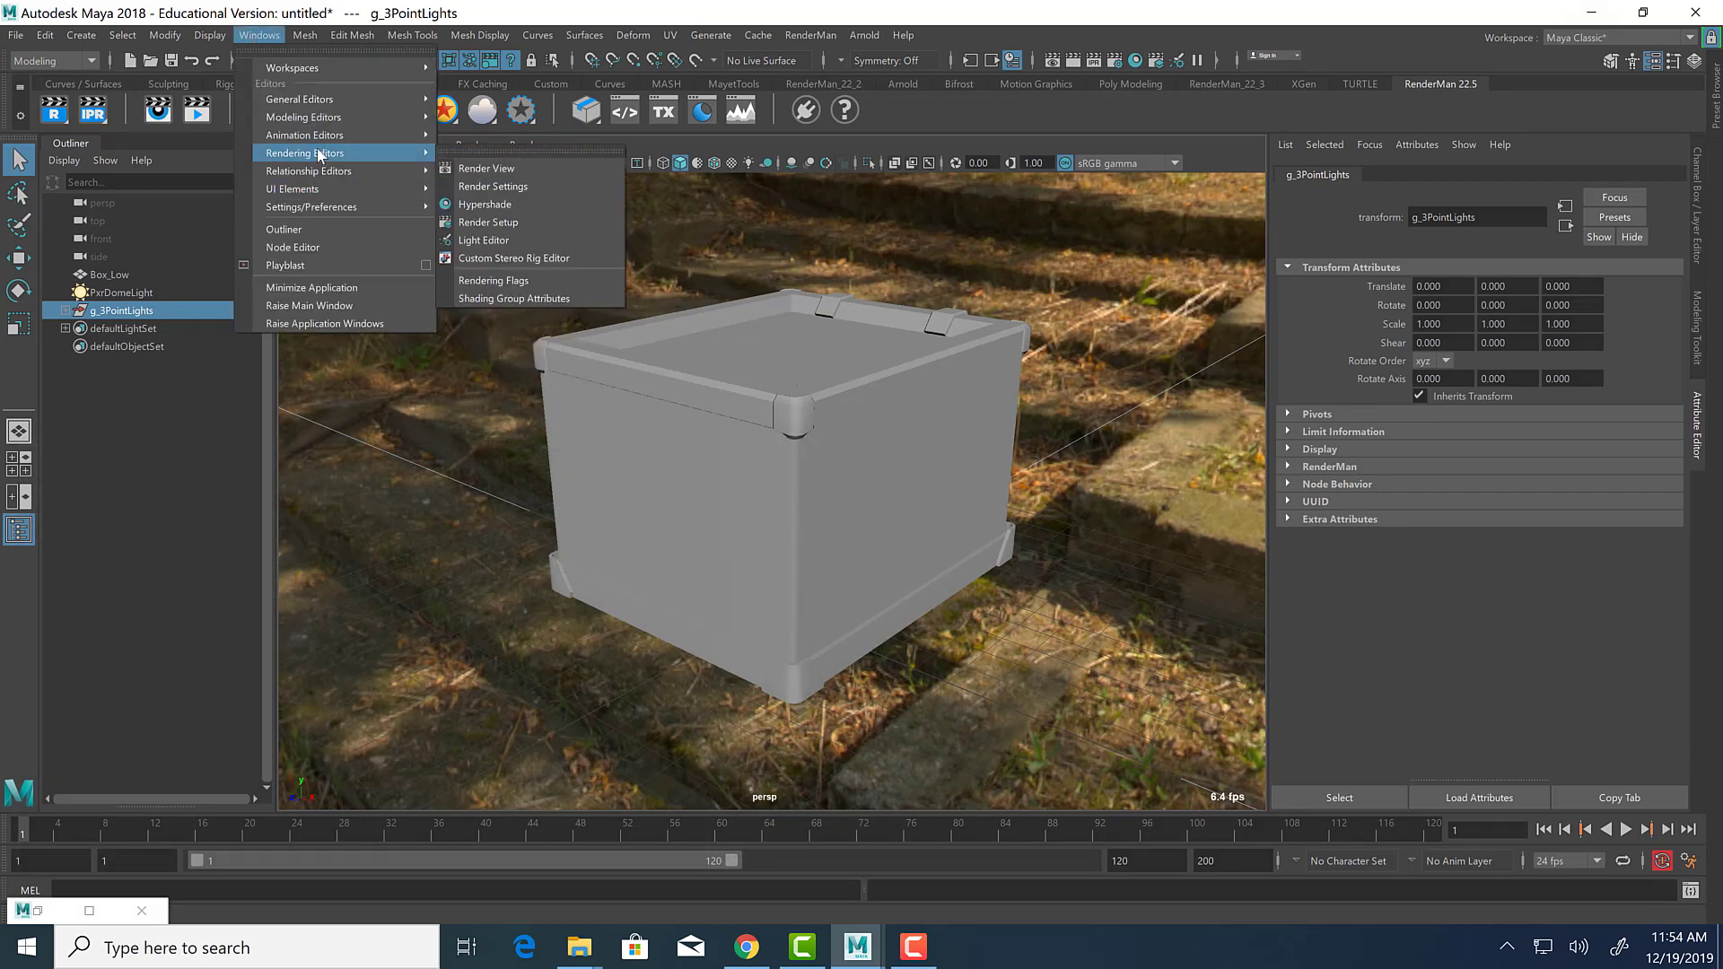
{"action": "left_click", "coordinate": [40, 912]}
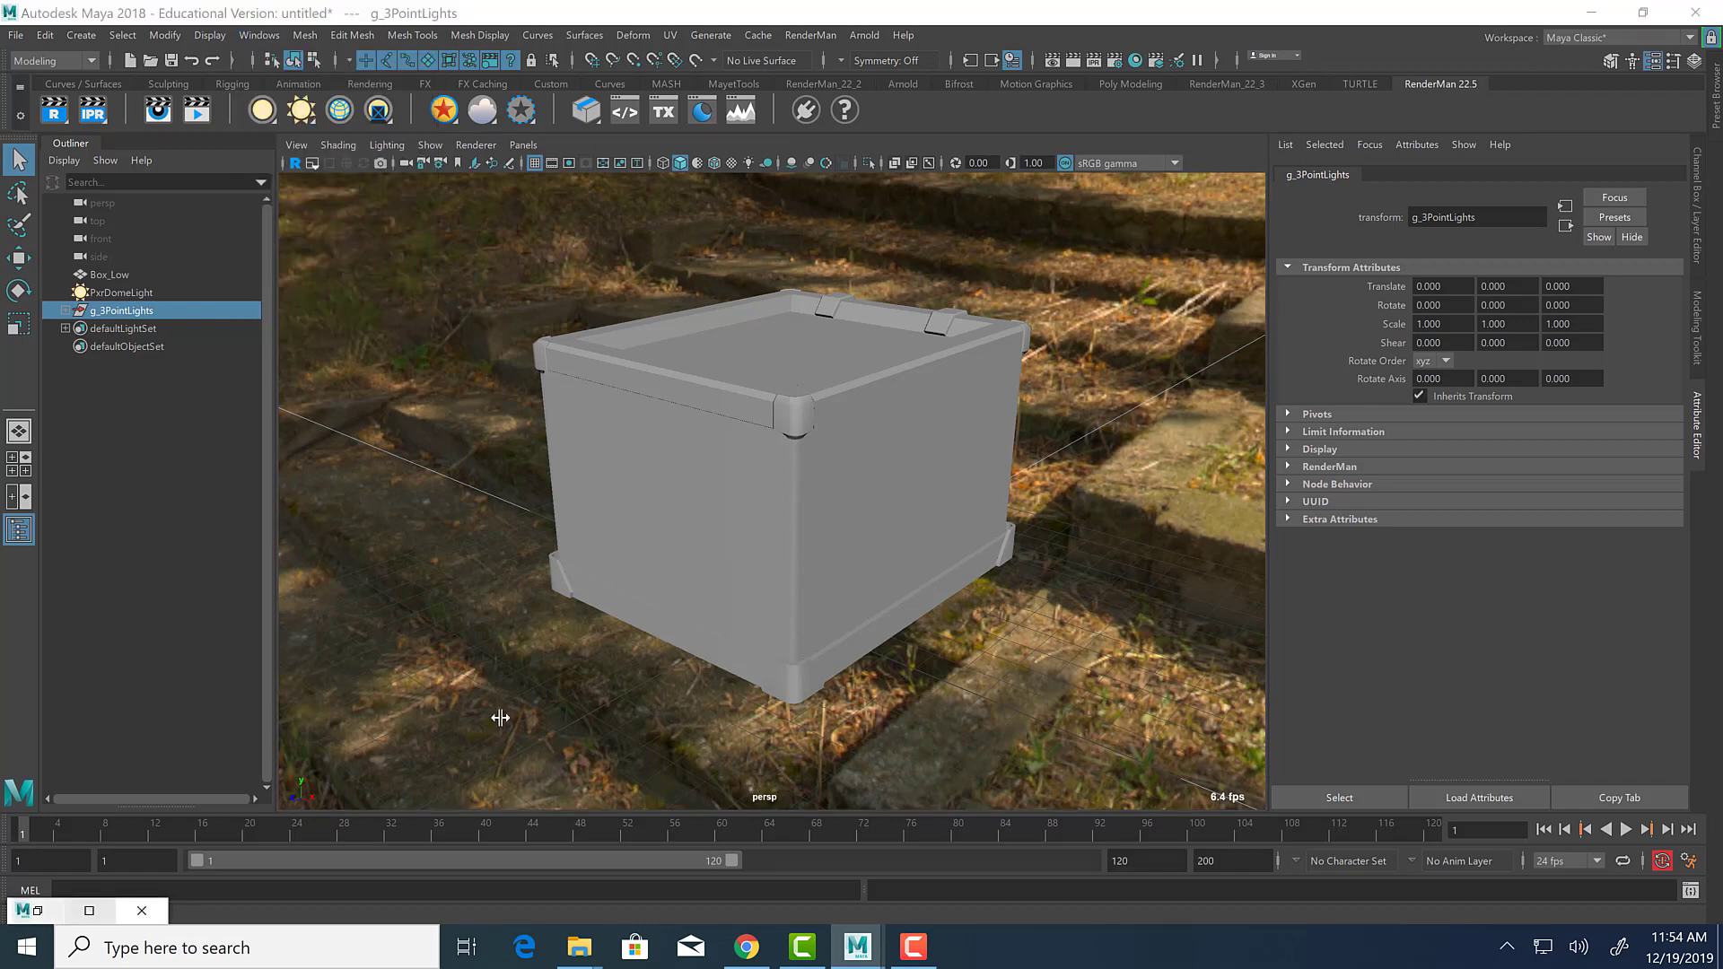
{"action": "left_click", "coordinate": [38, 911]}
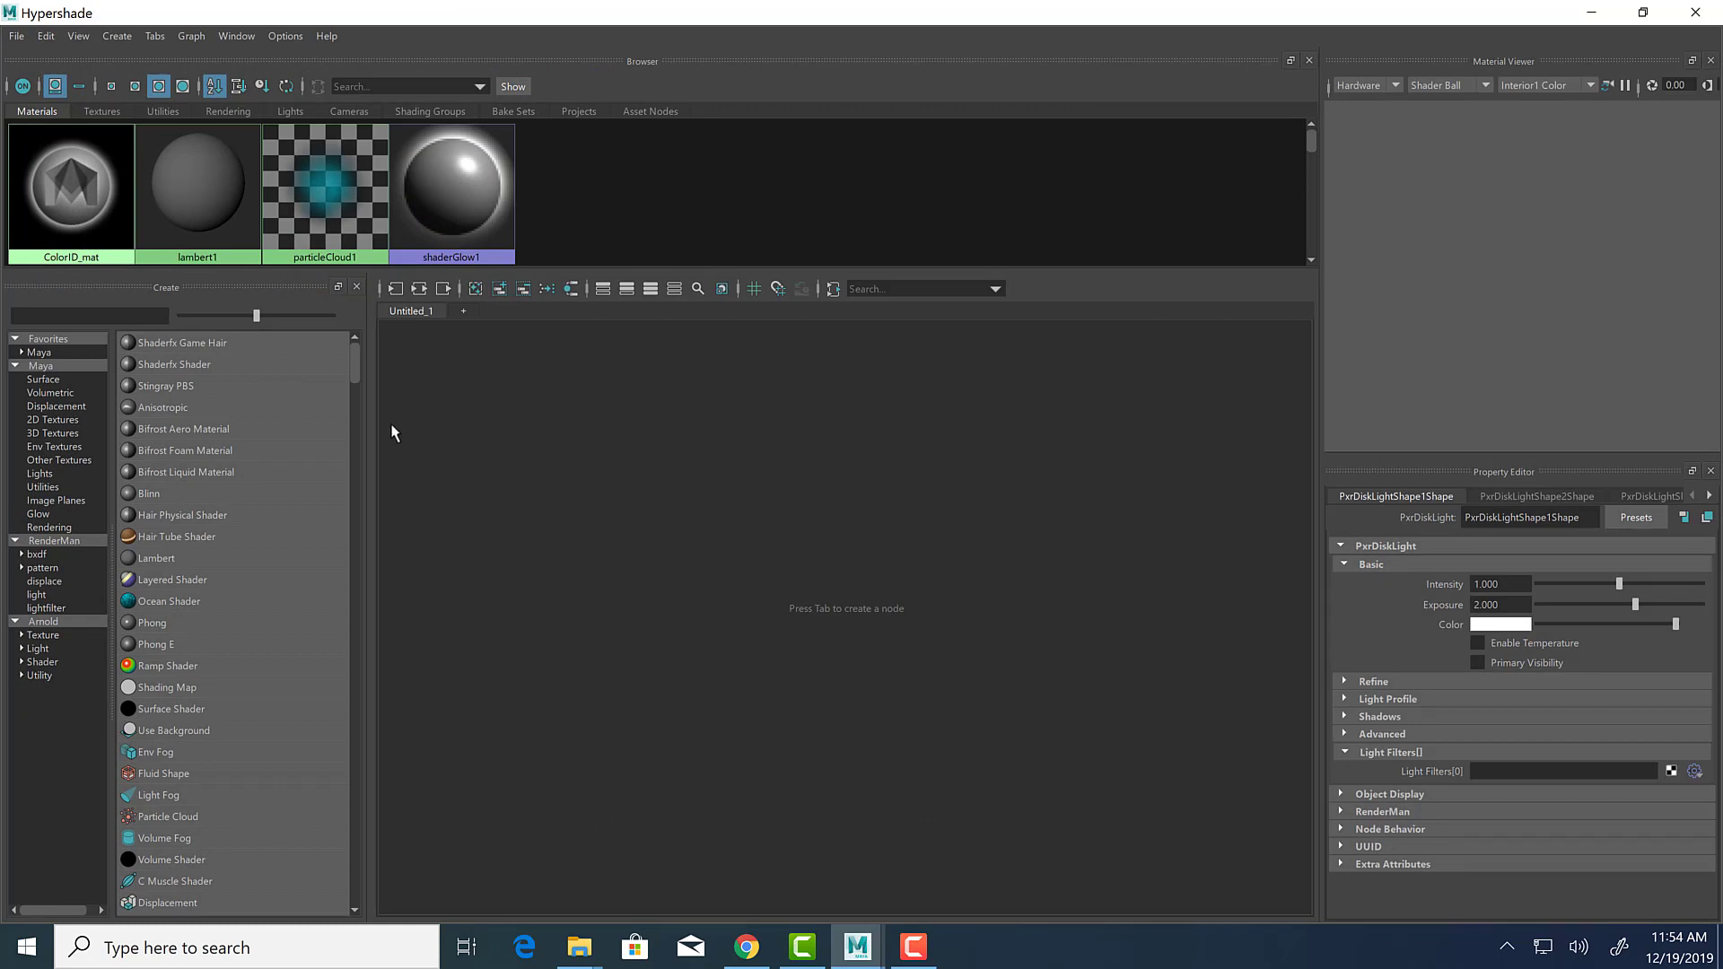
Create a RenderMan PxrDisney material and rename it PxrDis_Box_Mat.
{"action": "left_click", "coordinate": [49, 541]}
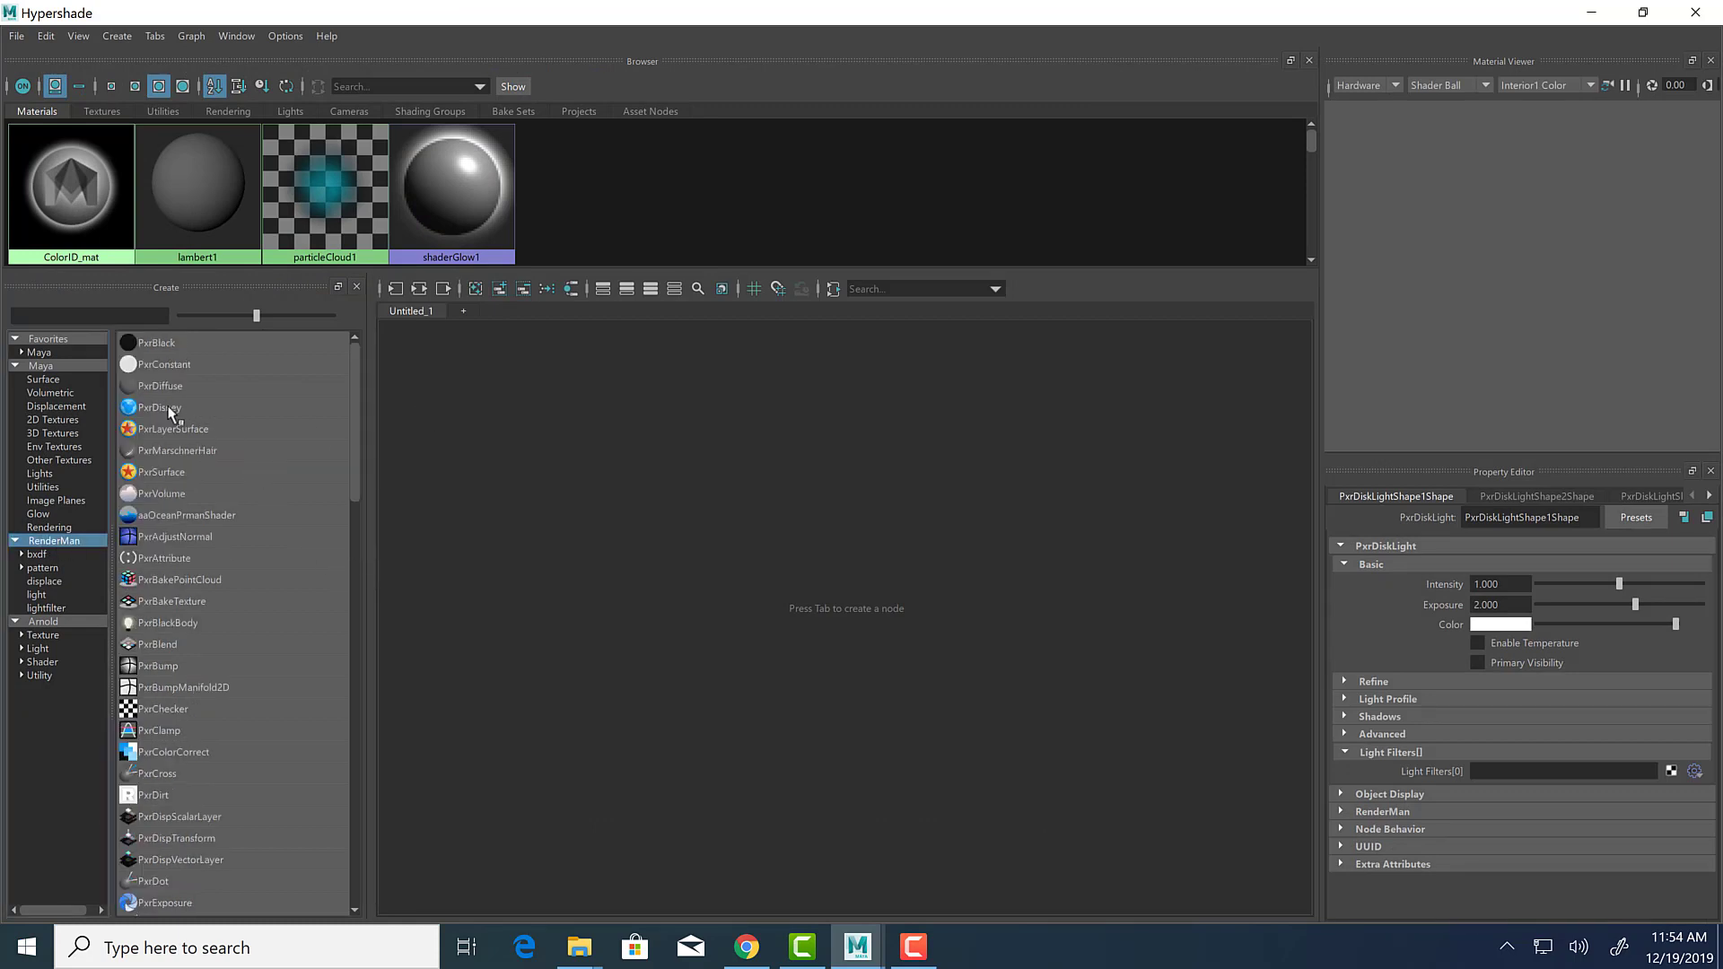
{"action": "left_click", "coordinate": [164, 406]}
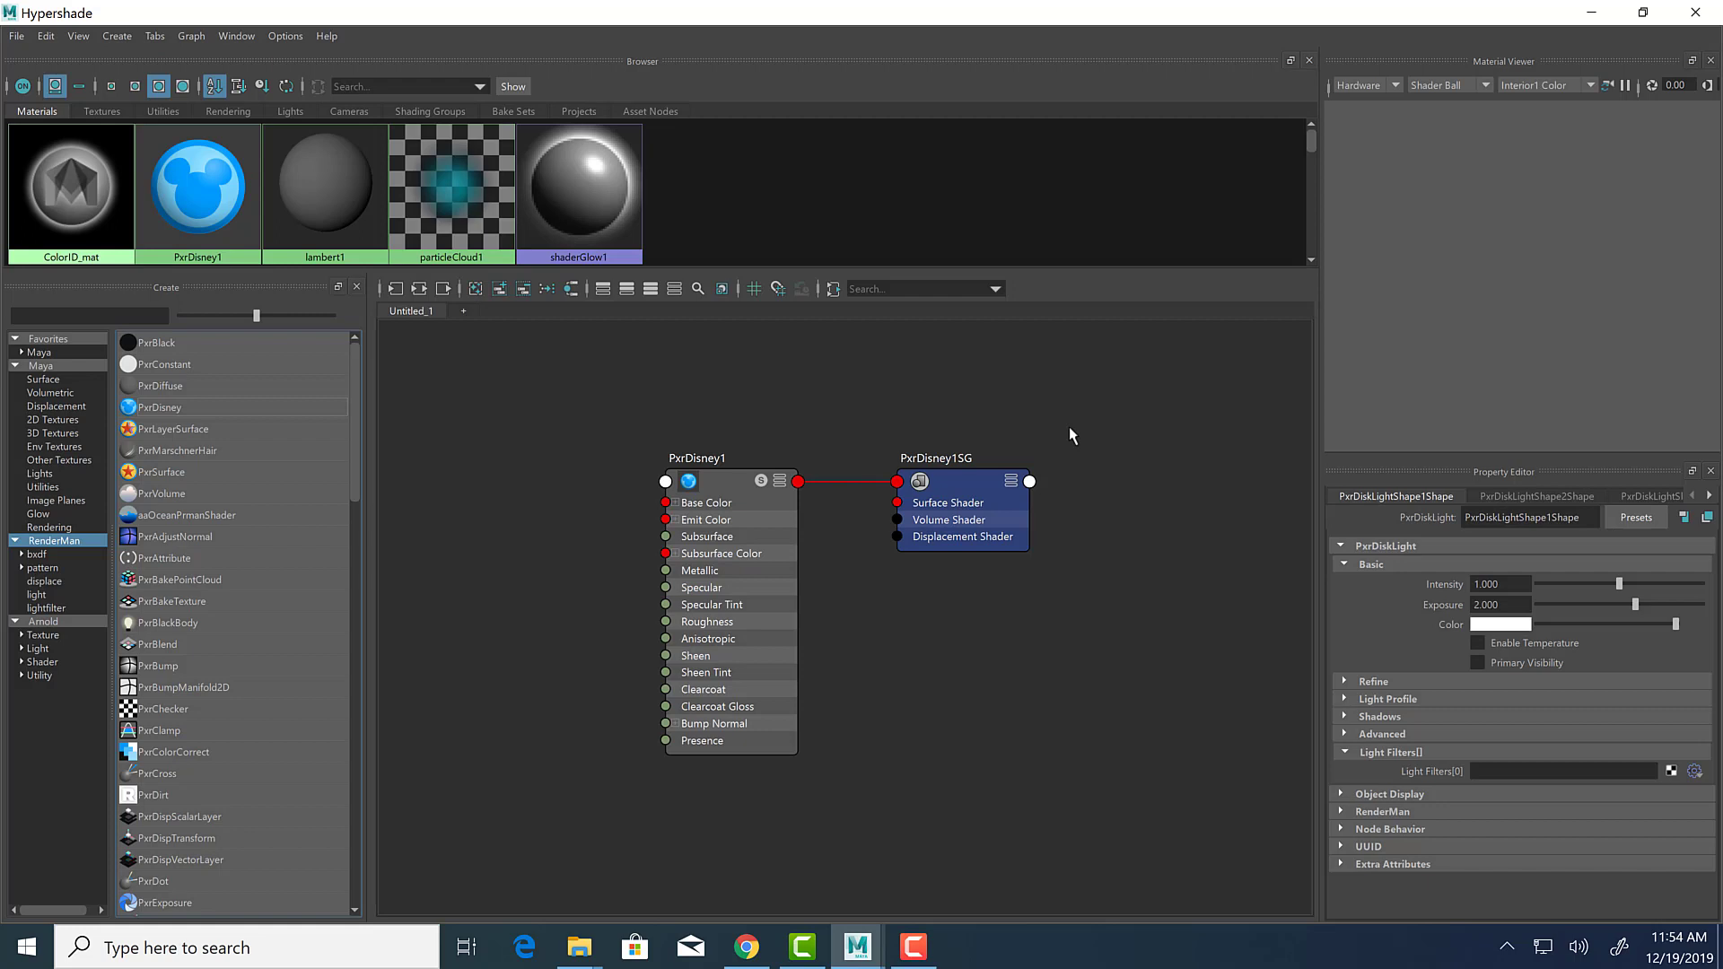
{"action": "double_click", "coordinate": [696, 458]}
{"action": "left_click", "coordinate": [719, 456]}
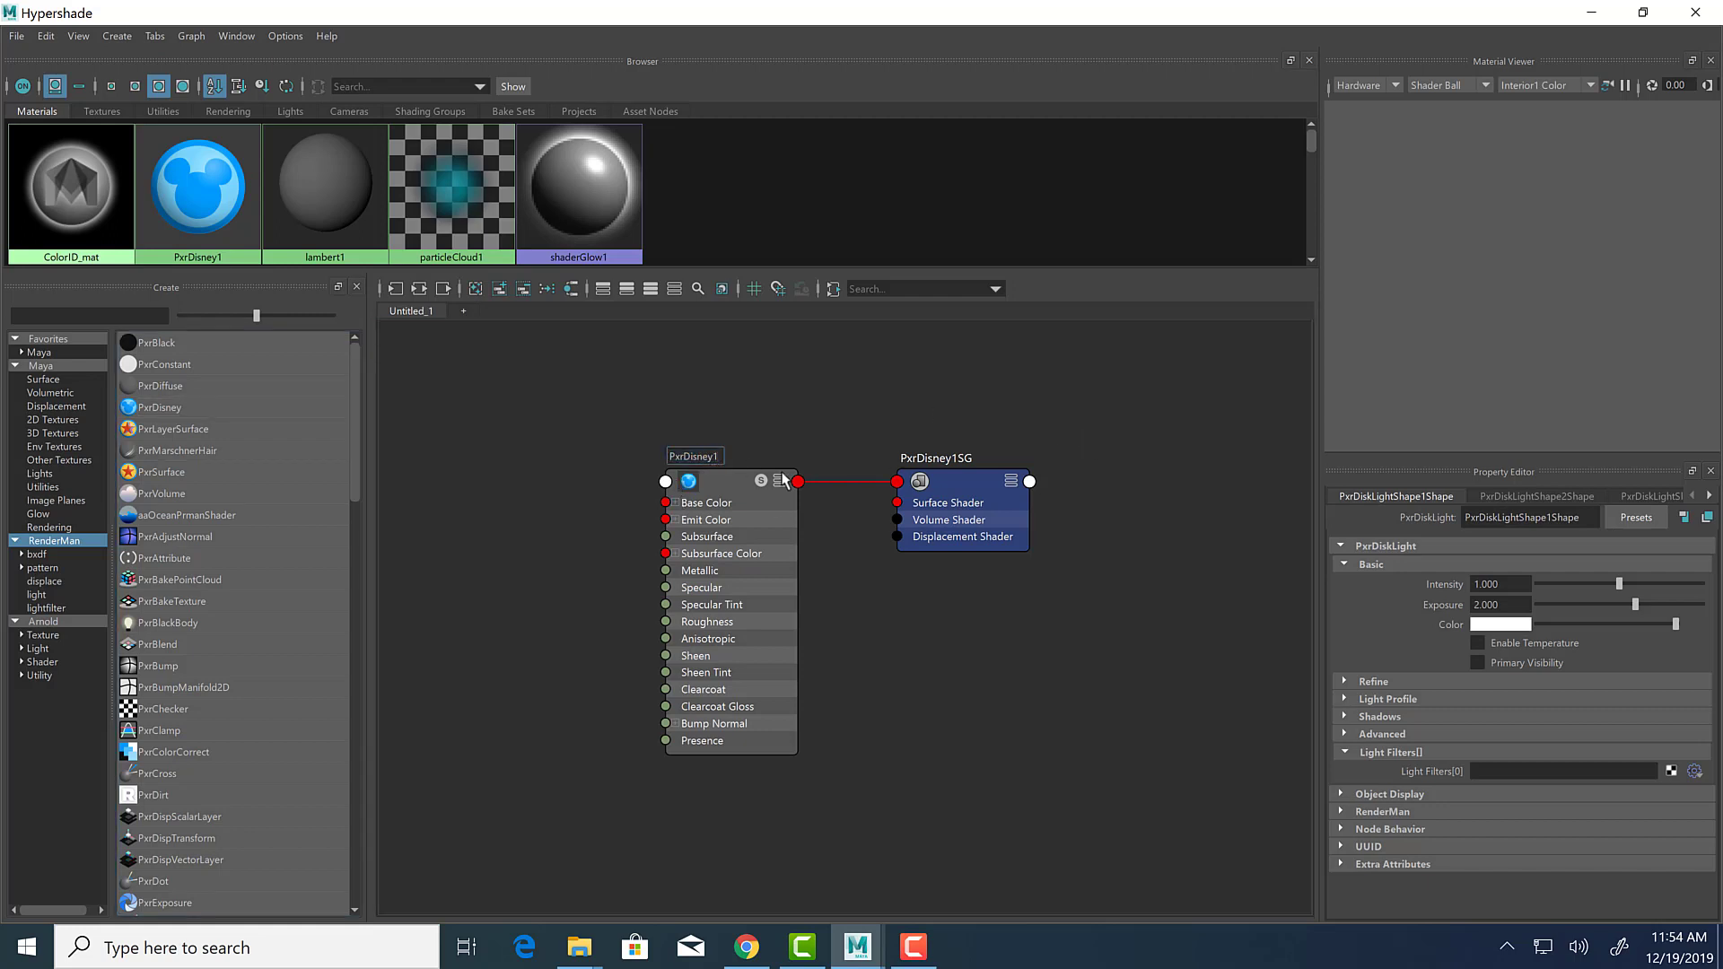
{"action": "key", "text": "BackSpace"}
{"action": "key", "text": "BackSpace"}
{"action": "type", "text": "_Box_Mat"}
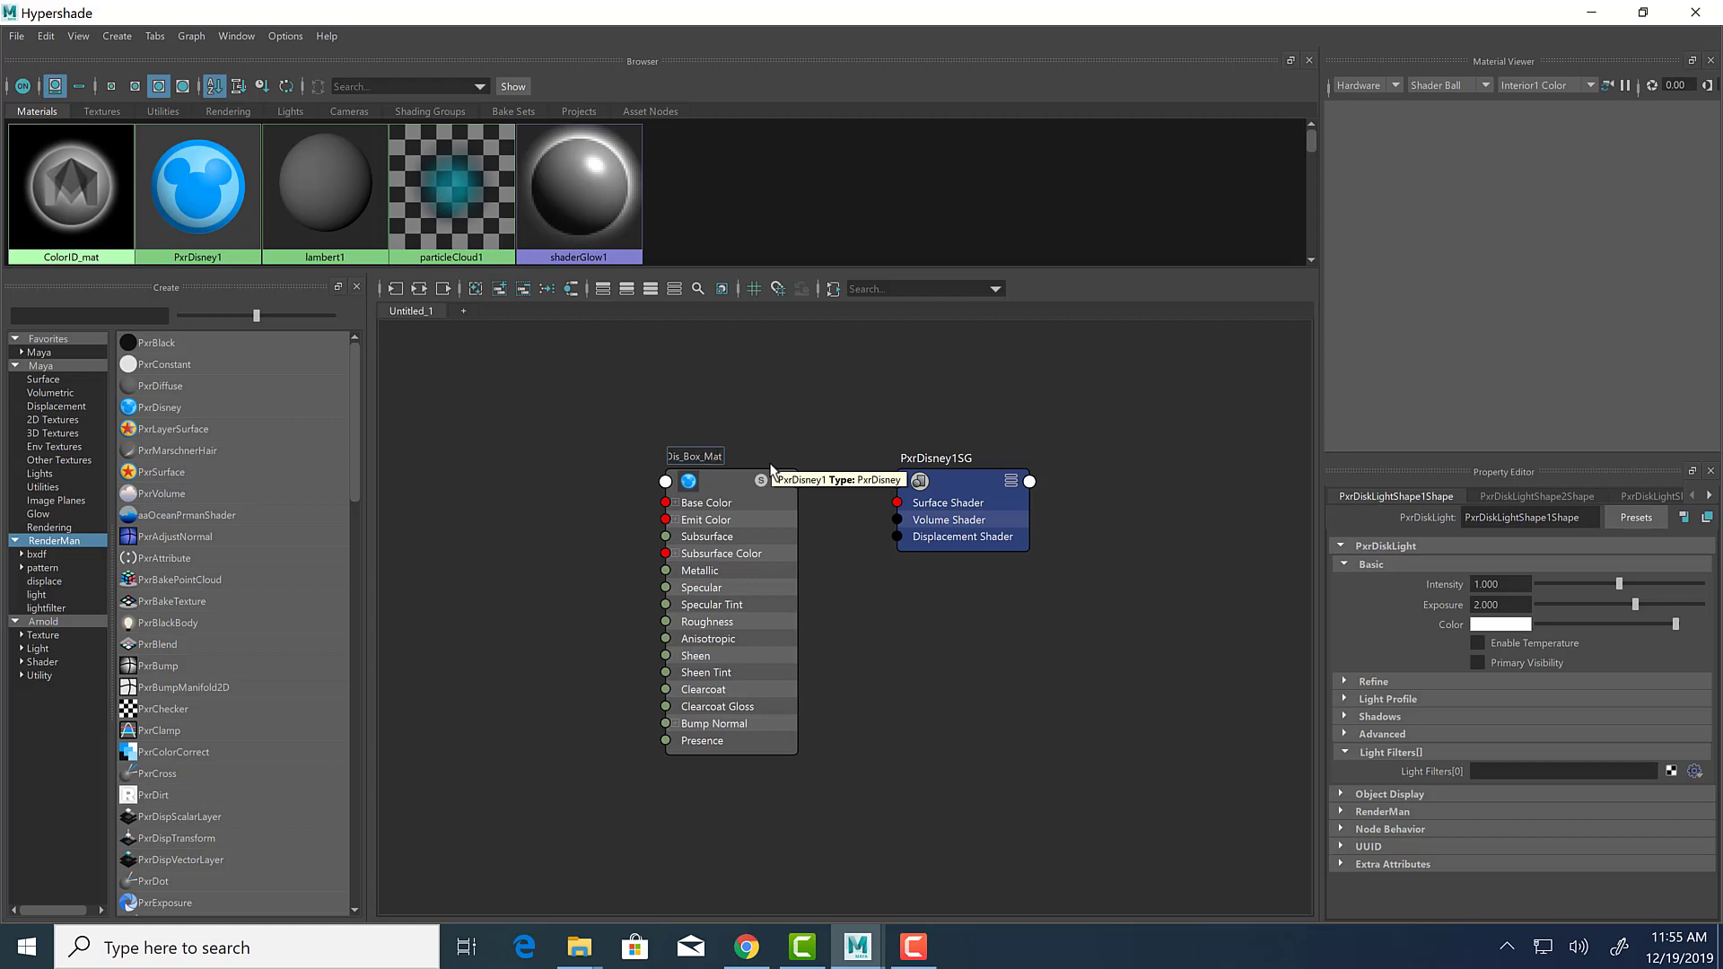
{"action": "key", "text": "Return"}
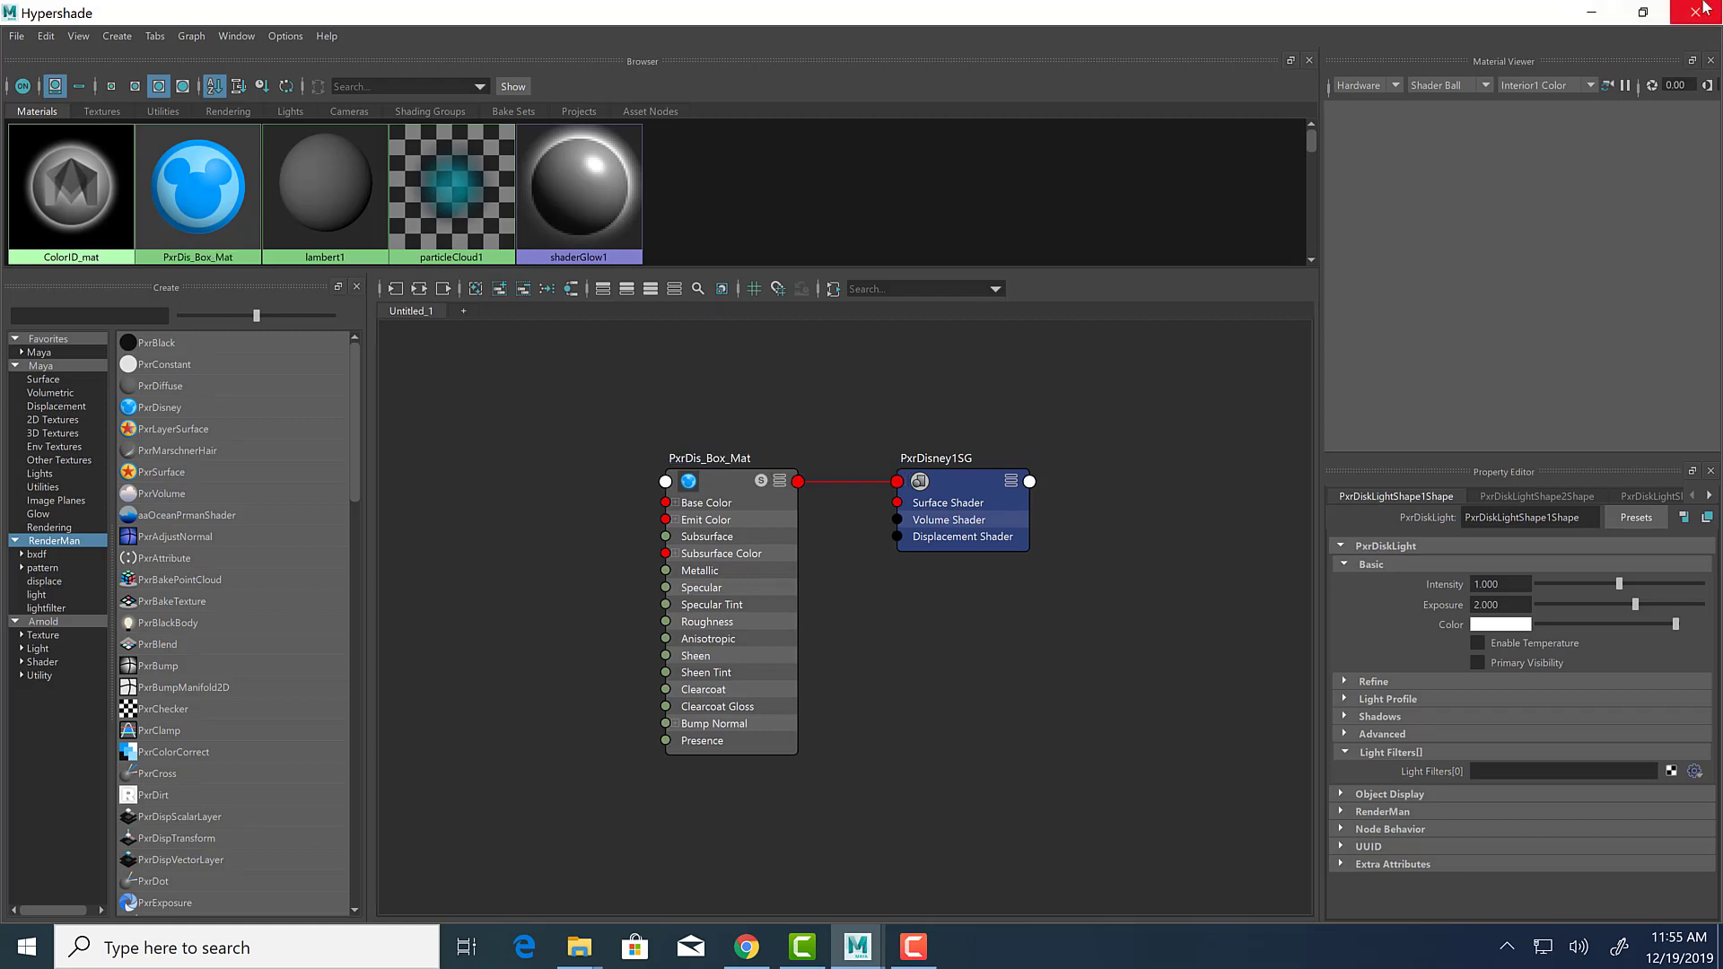
Select the PxrDis_Box_Mat node to show its attributes, and close the Hypershade.
{"action": "left_click", "coordinate": [1601, 16]}
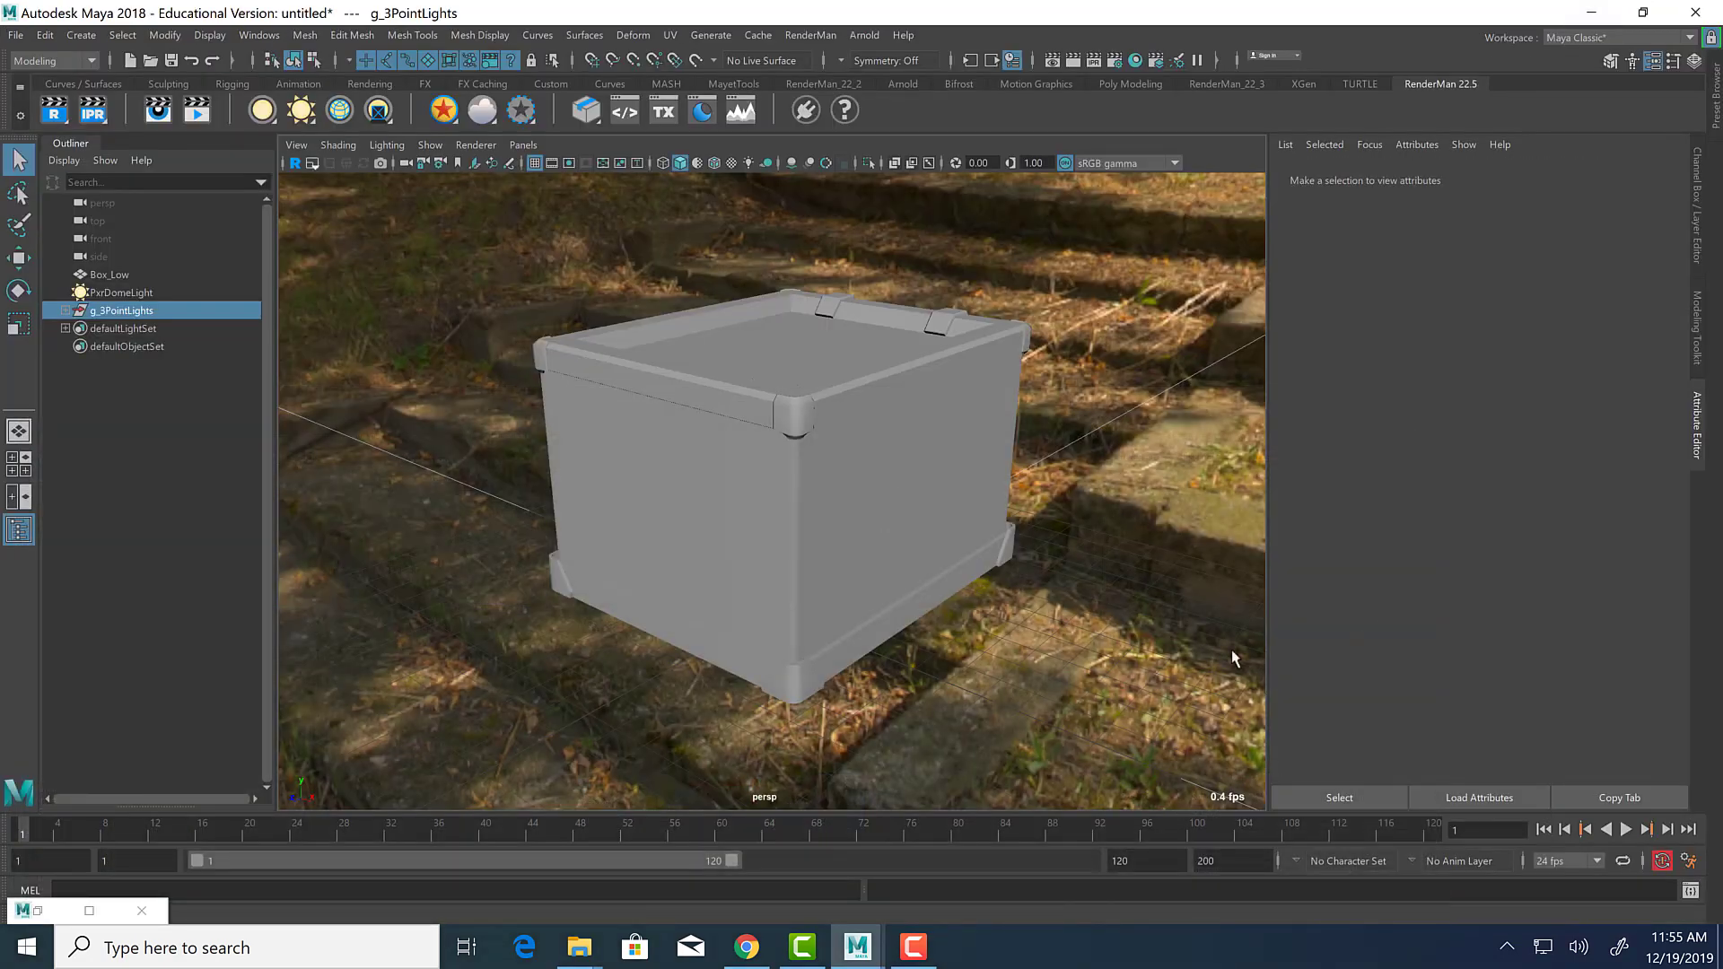
{"action": "left_click", "coordinate": [38, 911]}
{"action": "left_click", "coordinate": [744, 513]}
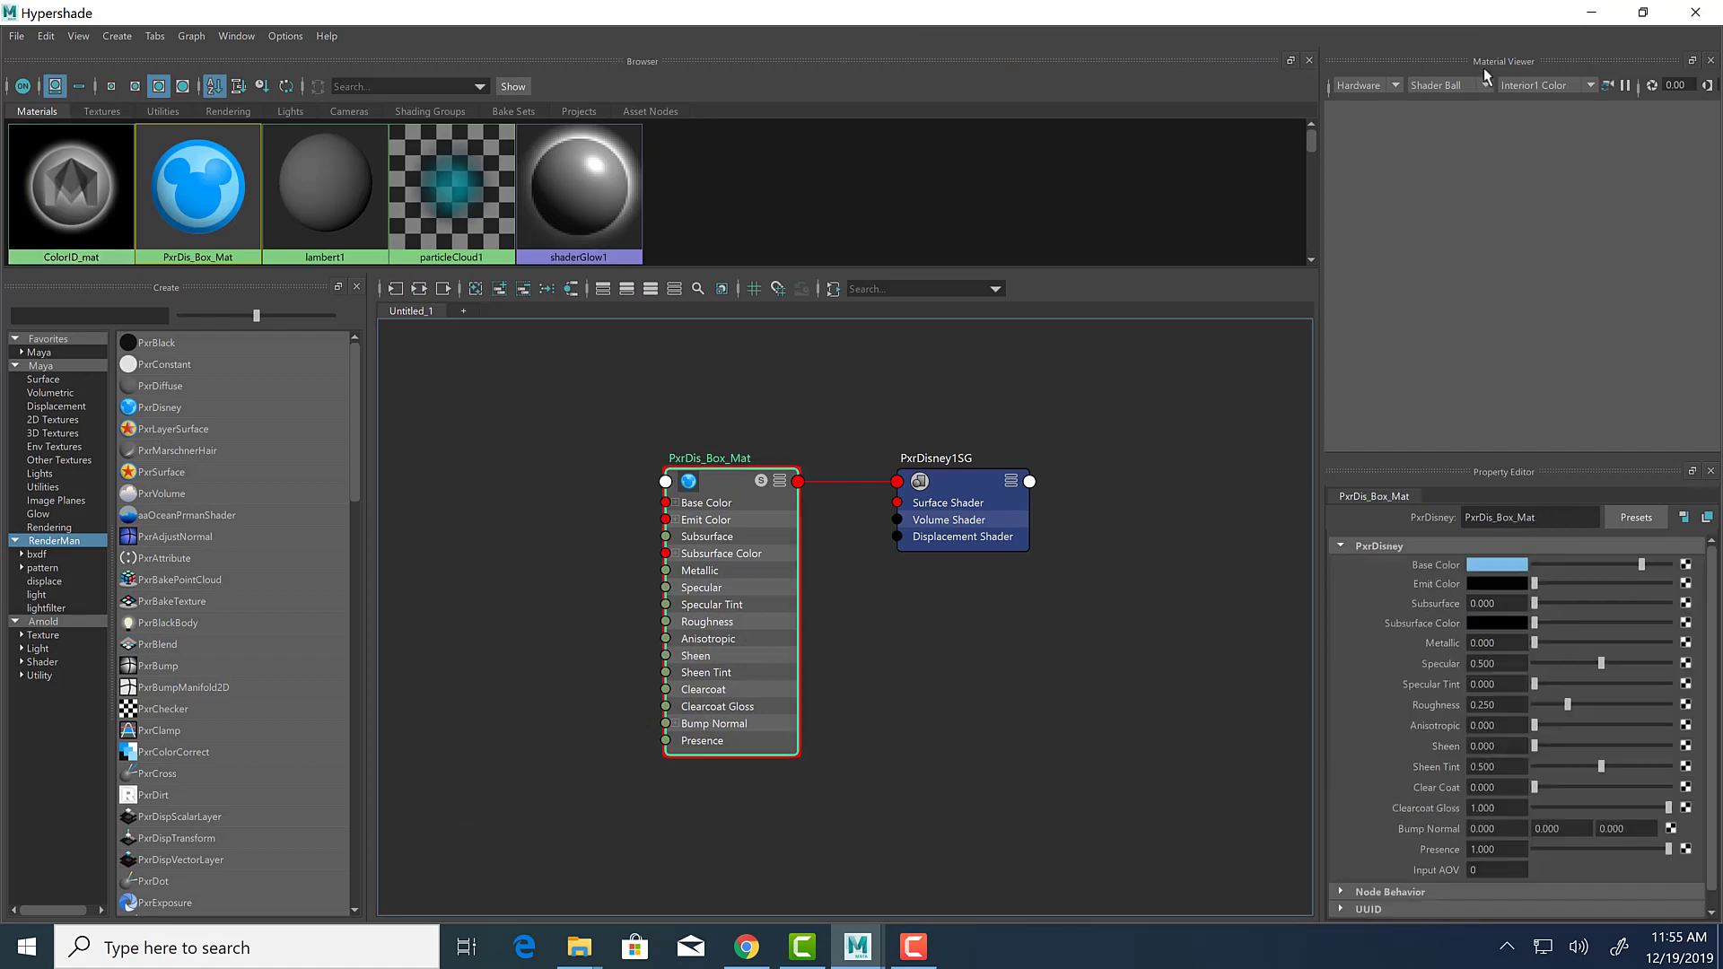
{"action": "left_click", "coordinate": [1592, 12]}
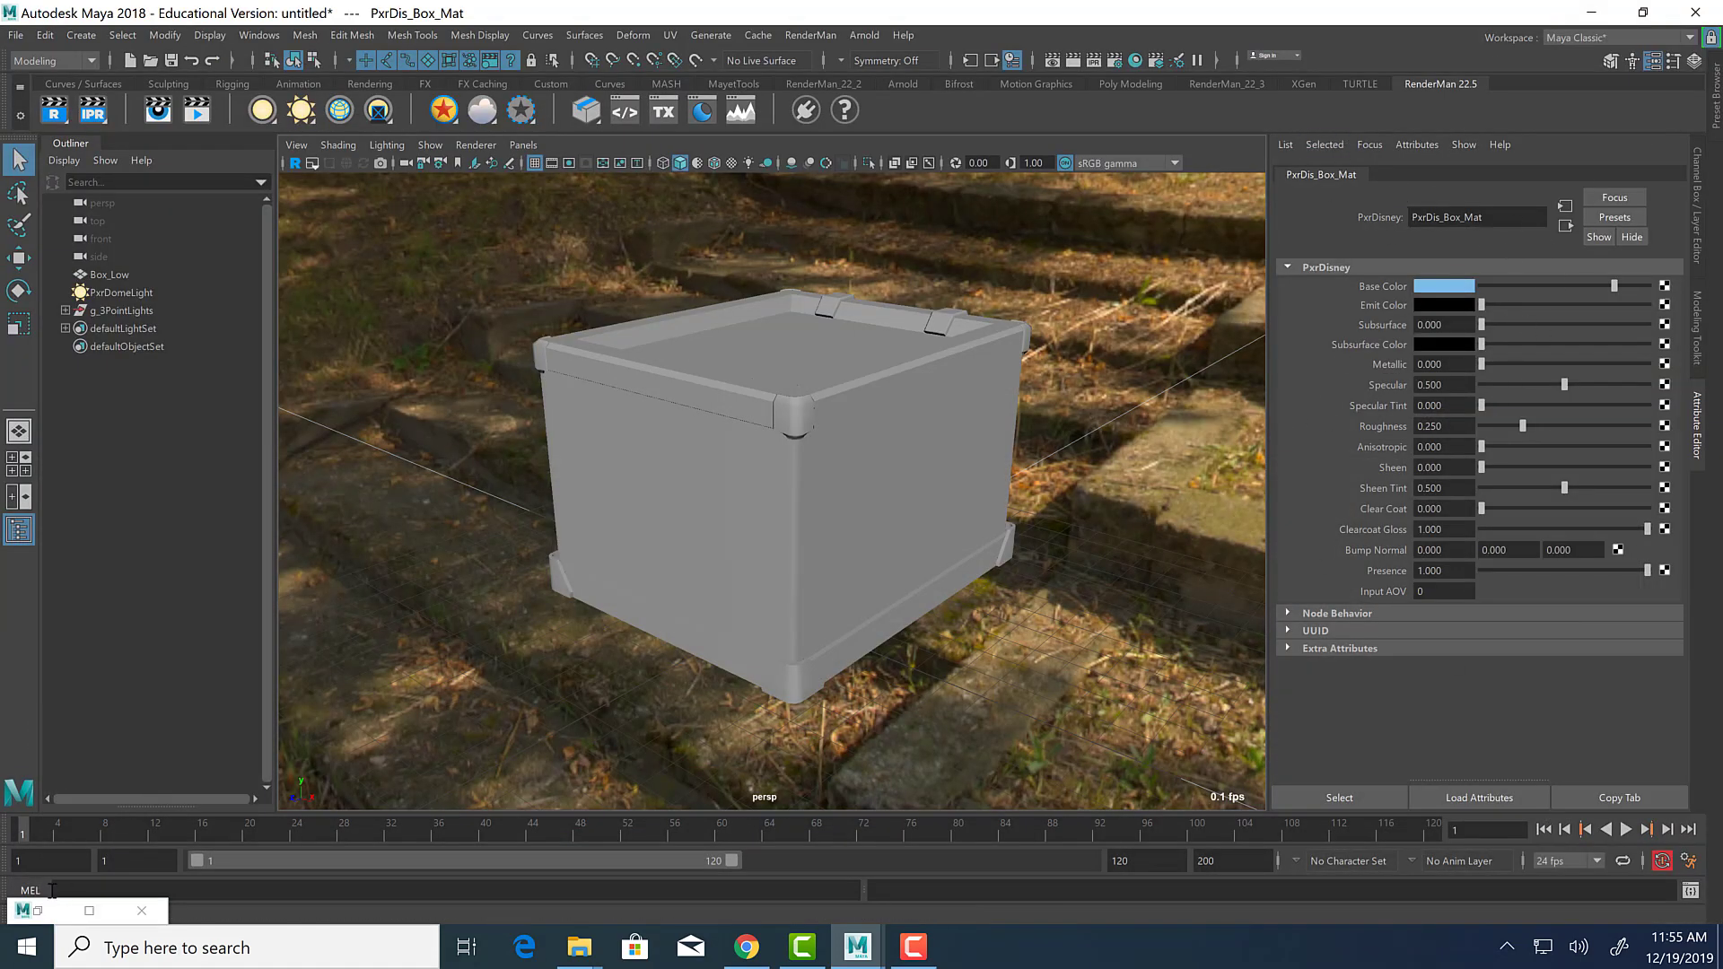
{"action": "left_click", "coordinate": [39, 914]}
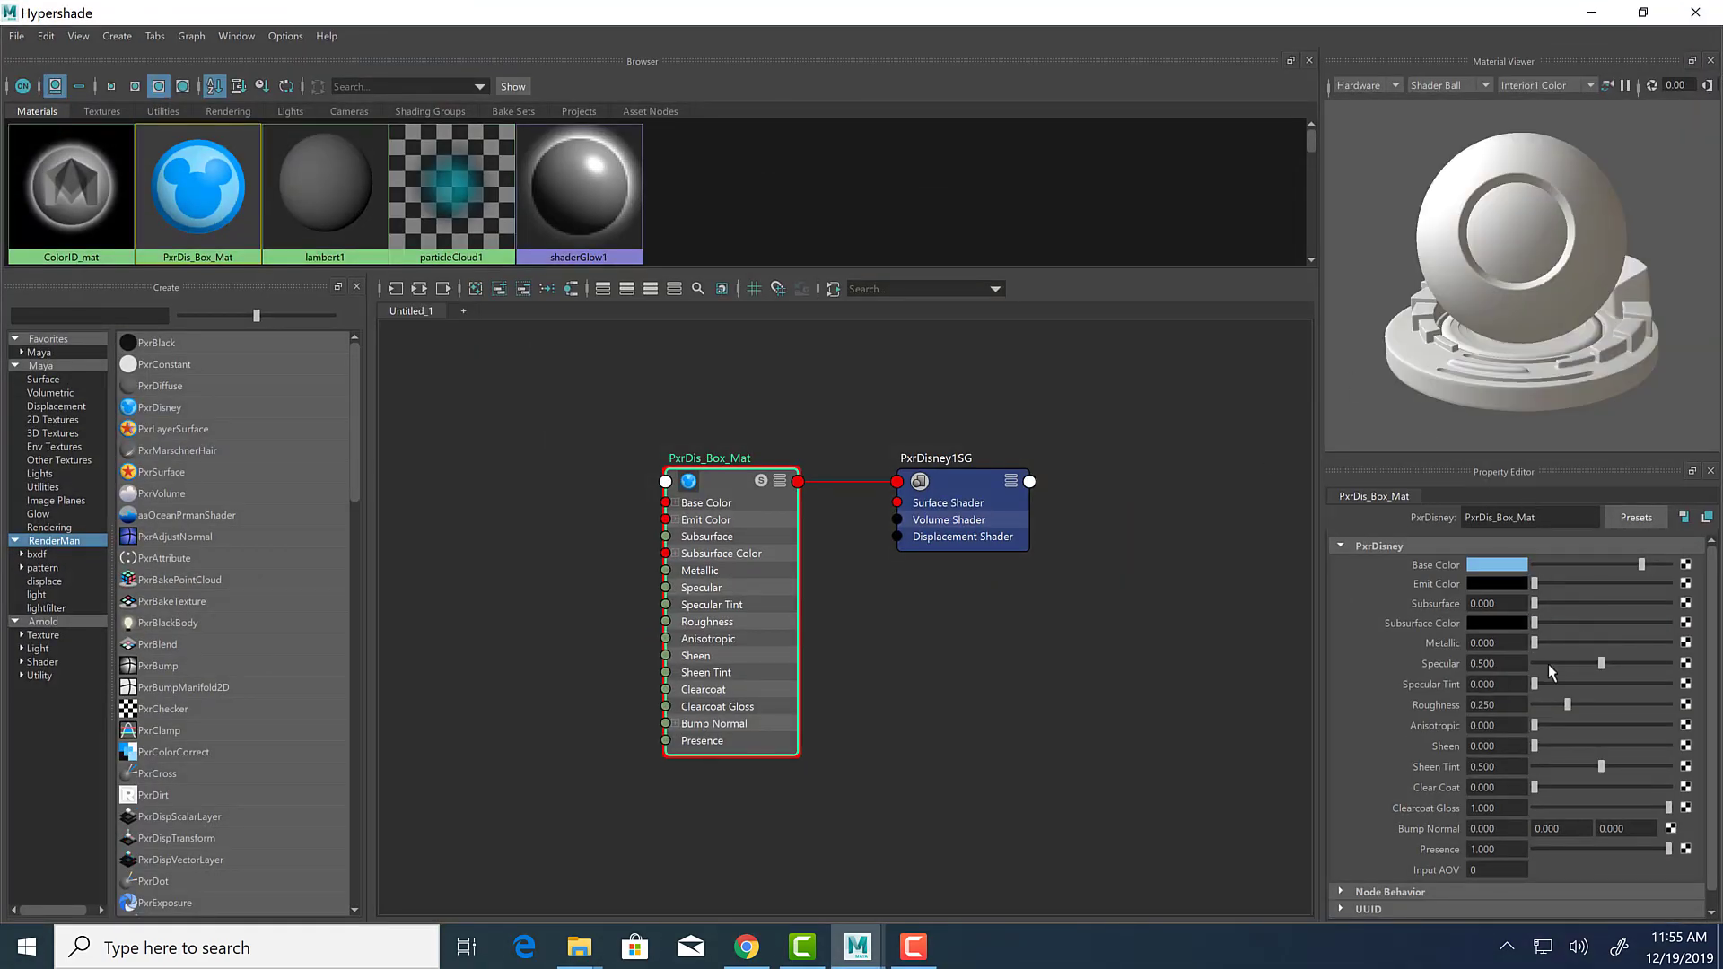
{"action": "left_click", "coordinate": [1591, 12]}
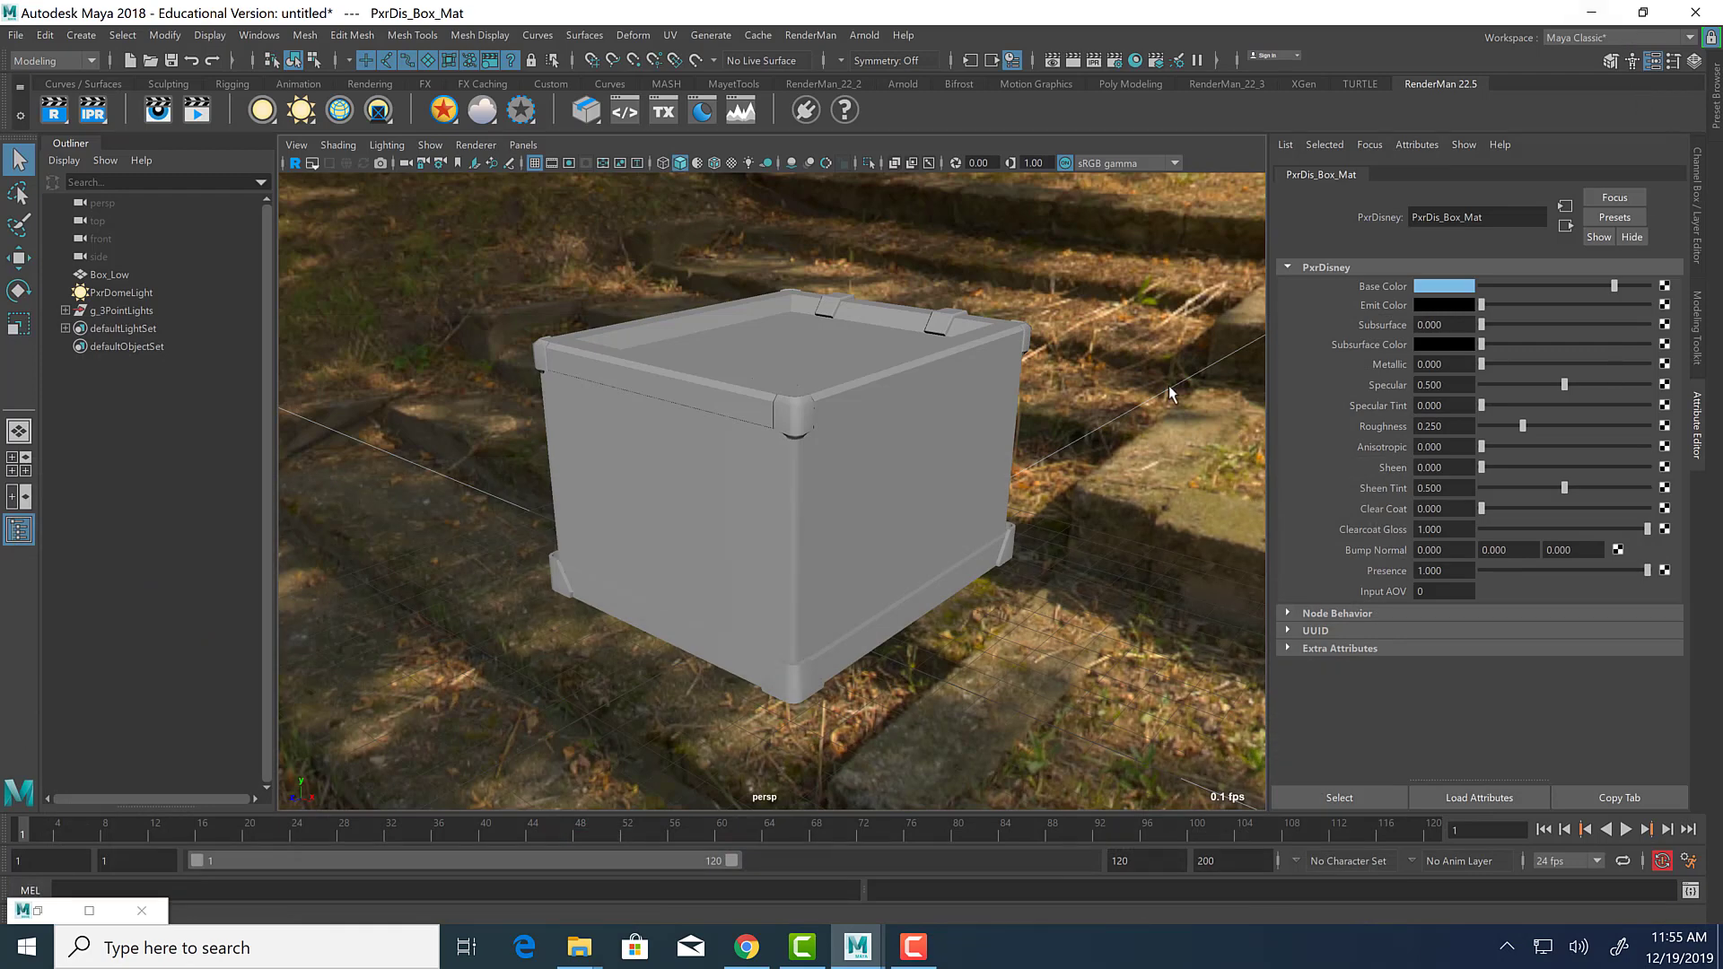
{"action": "left_click", "coordinate": [156, 909]}
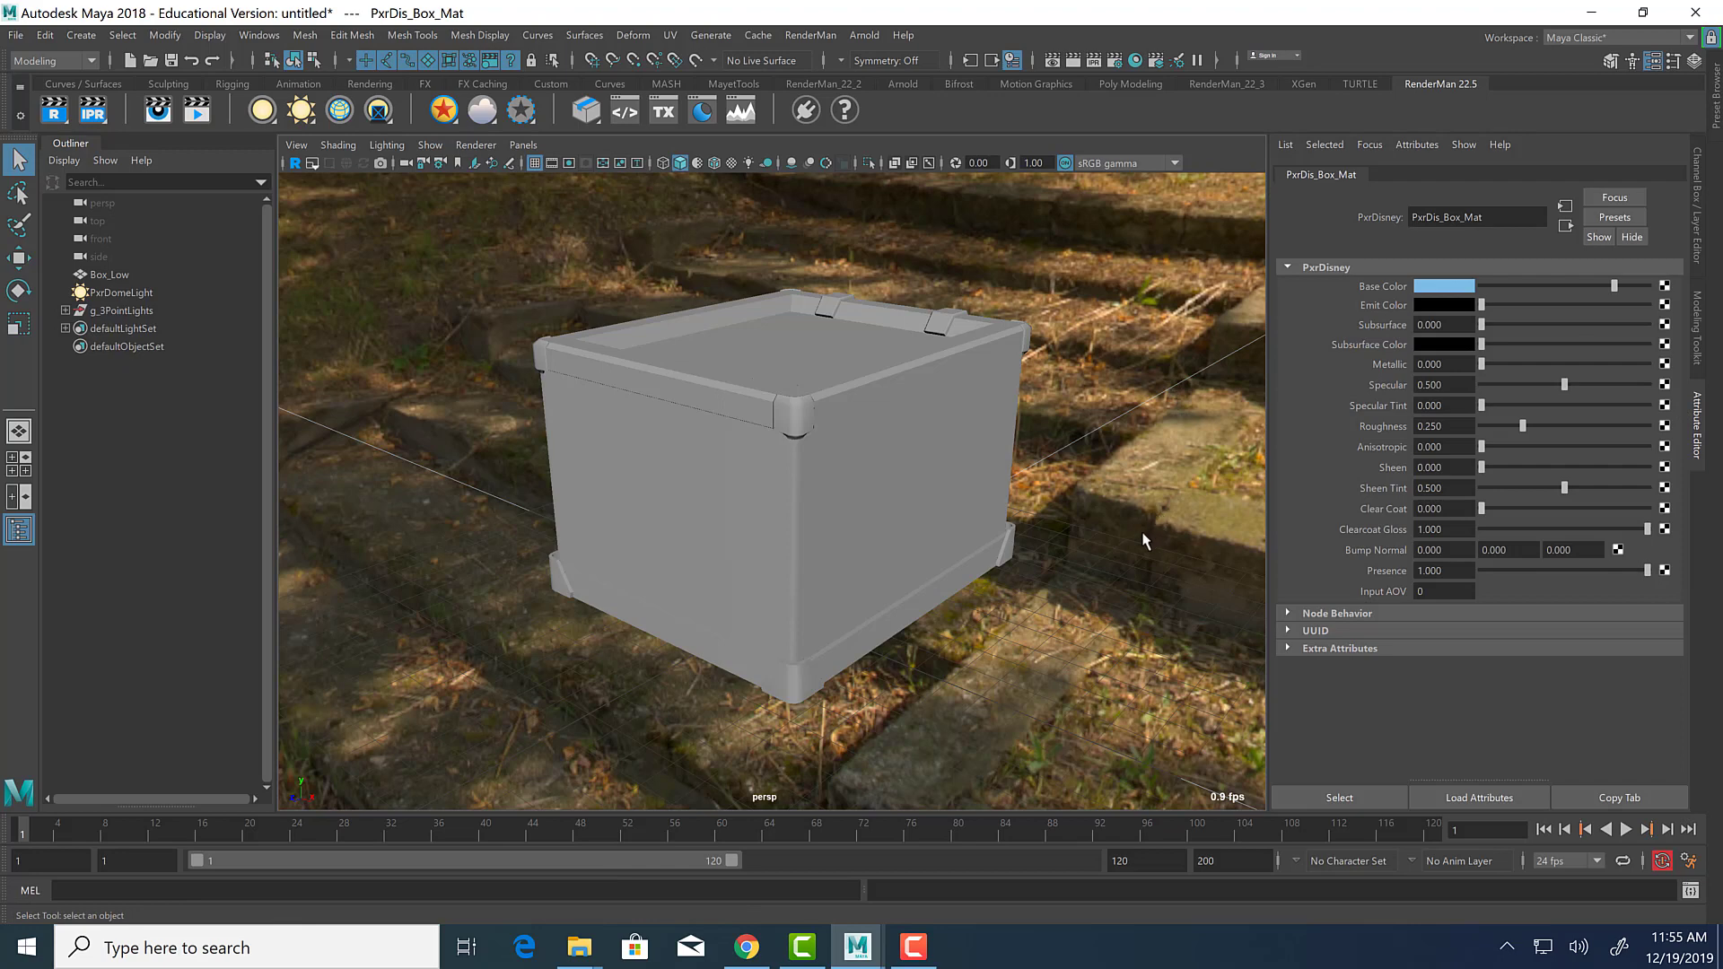
Assign the PxrDis_Box_Mat material to the Box_Low mesh and show the material's attributes.
{"action": "left_click", "coordinate": [724, 535]}
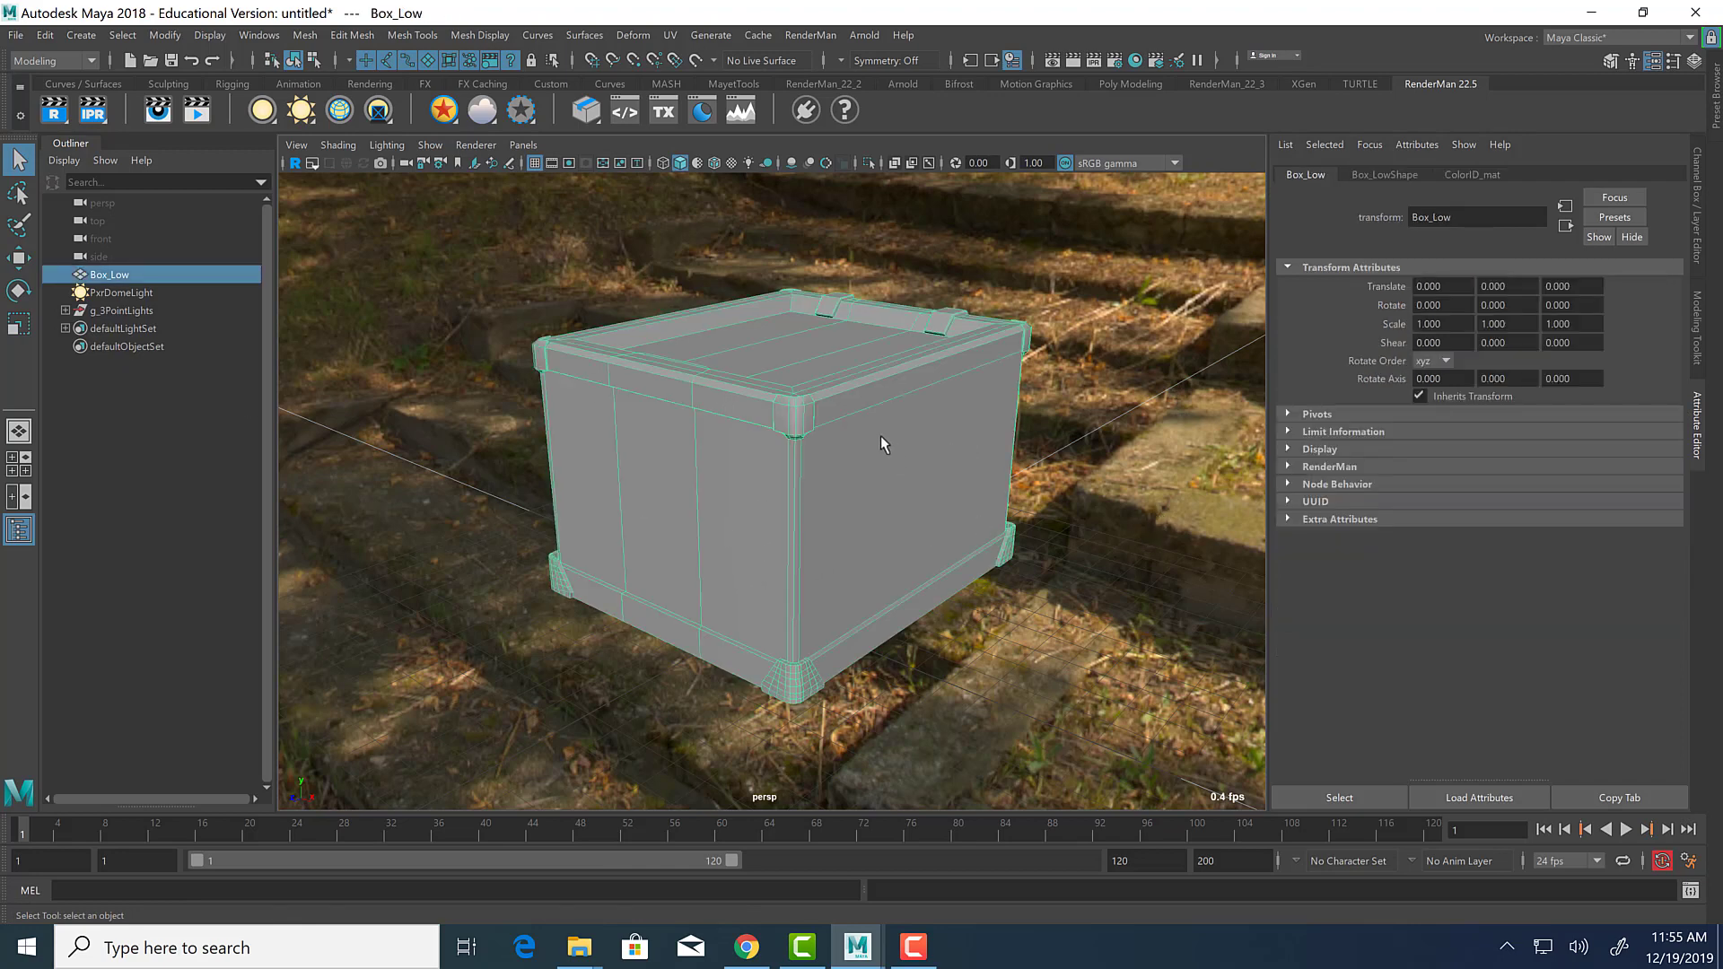
{"action": "right_click_drag", "start_coordinate": [881, 434], "coordinate": [1038, 885]}
{"action": "left_click", "coordinate": [709, 549]}
{"action": "left_click", "coordinate": [1428, 177]}
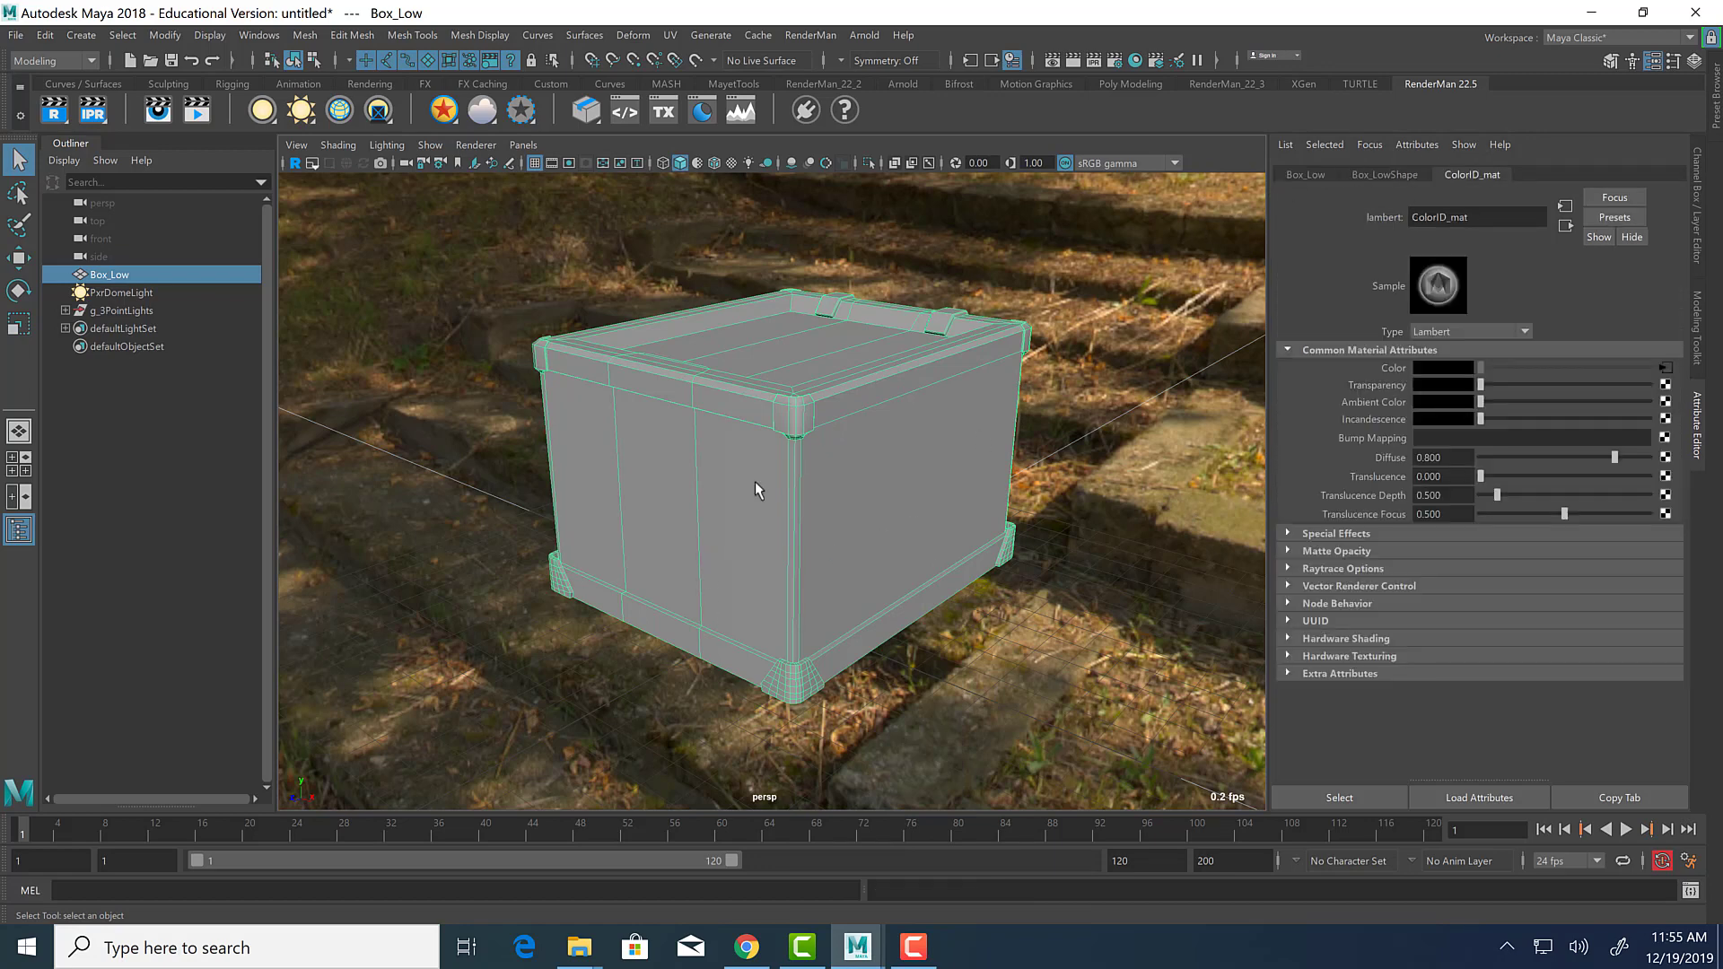
{"action": "right_click_drag", "start_coordinate": [756, 481], "coordinate": [898, 880]}
{"action": "left_click", "coordinate": [542, 610]}
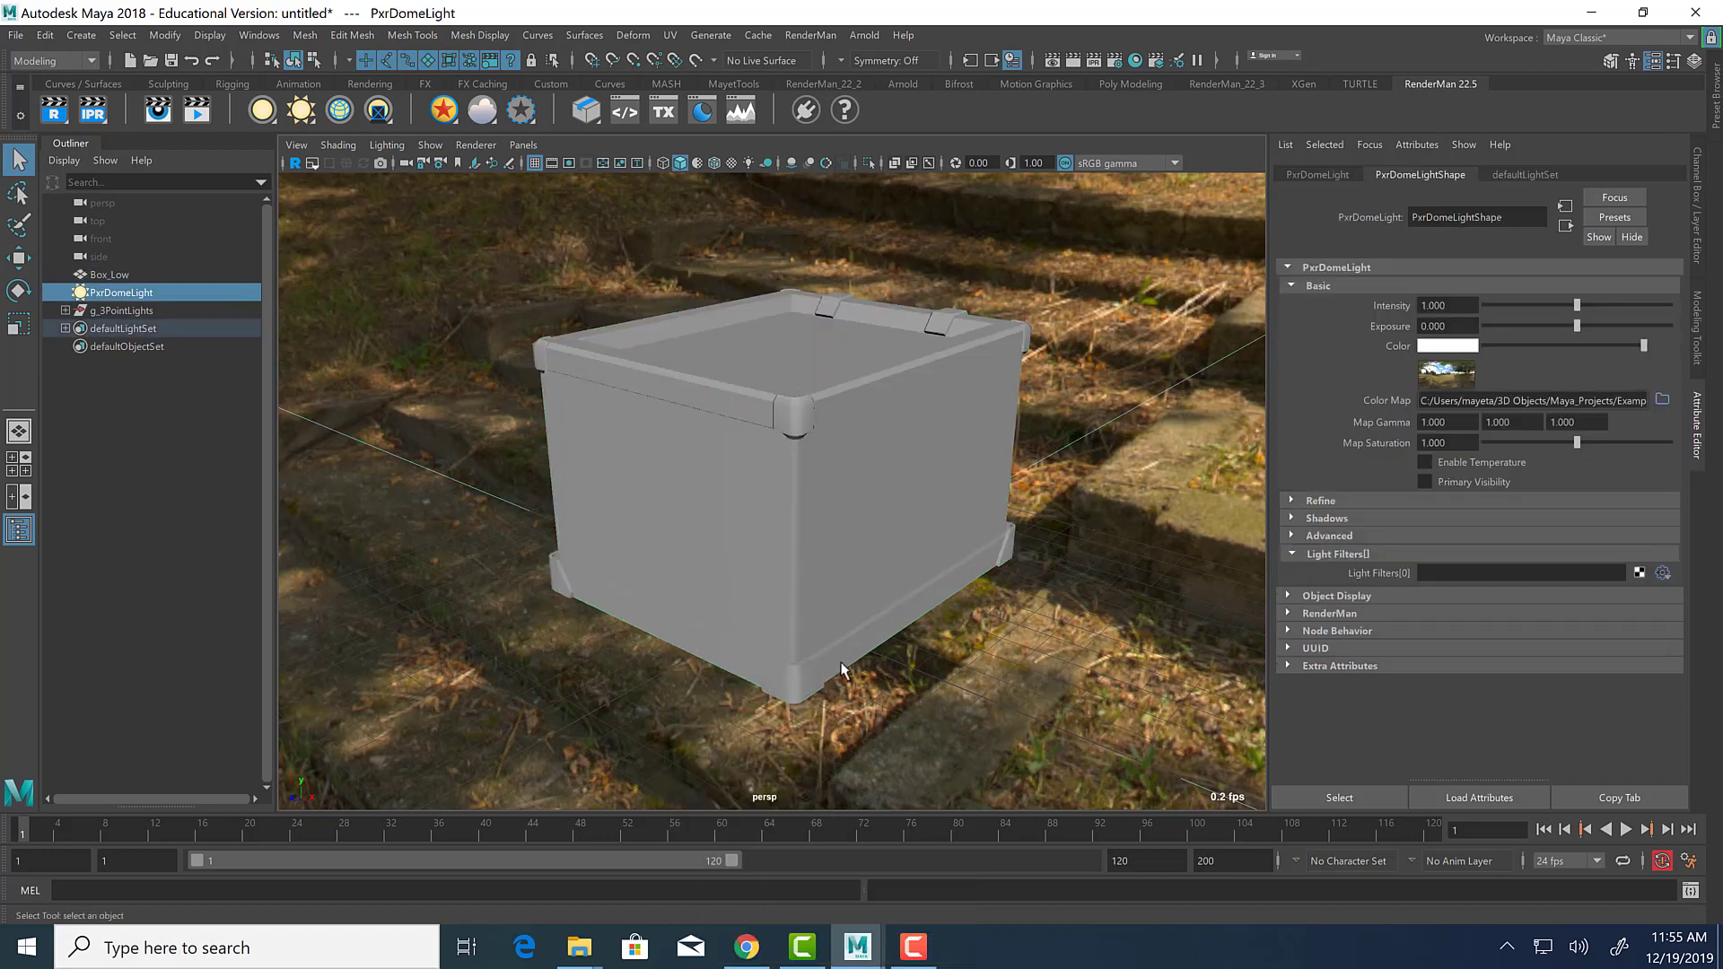
{"action": "left_click", "coordinate": [840, 595]}
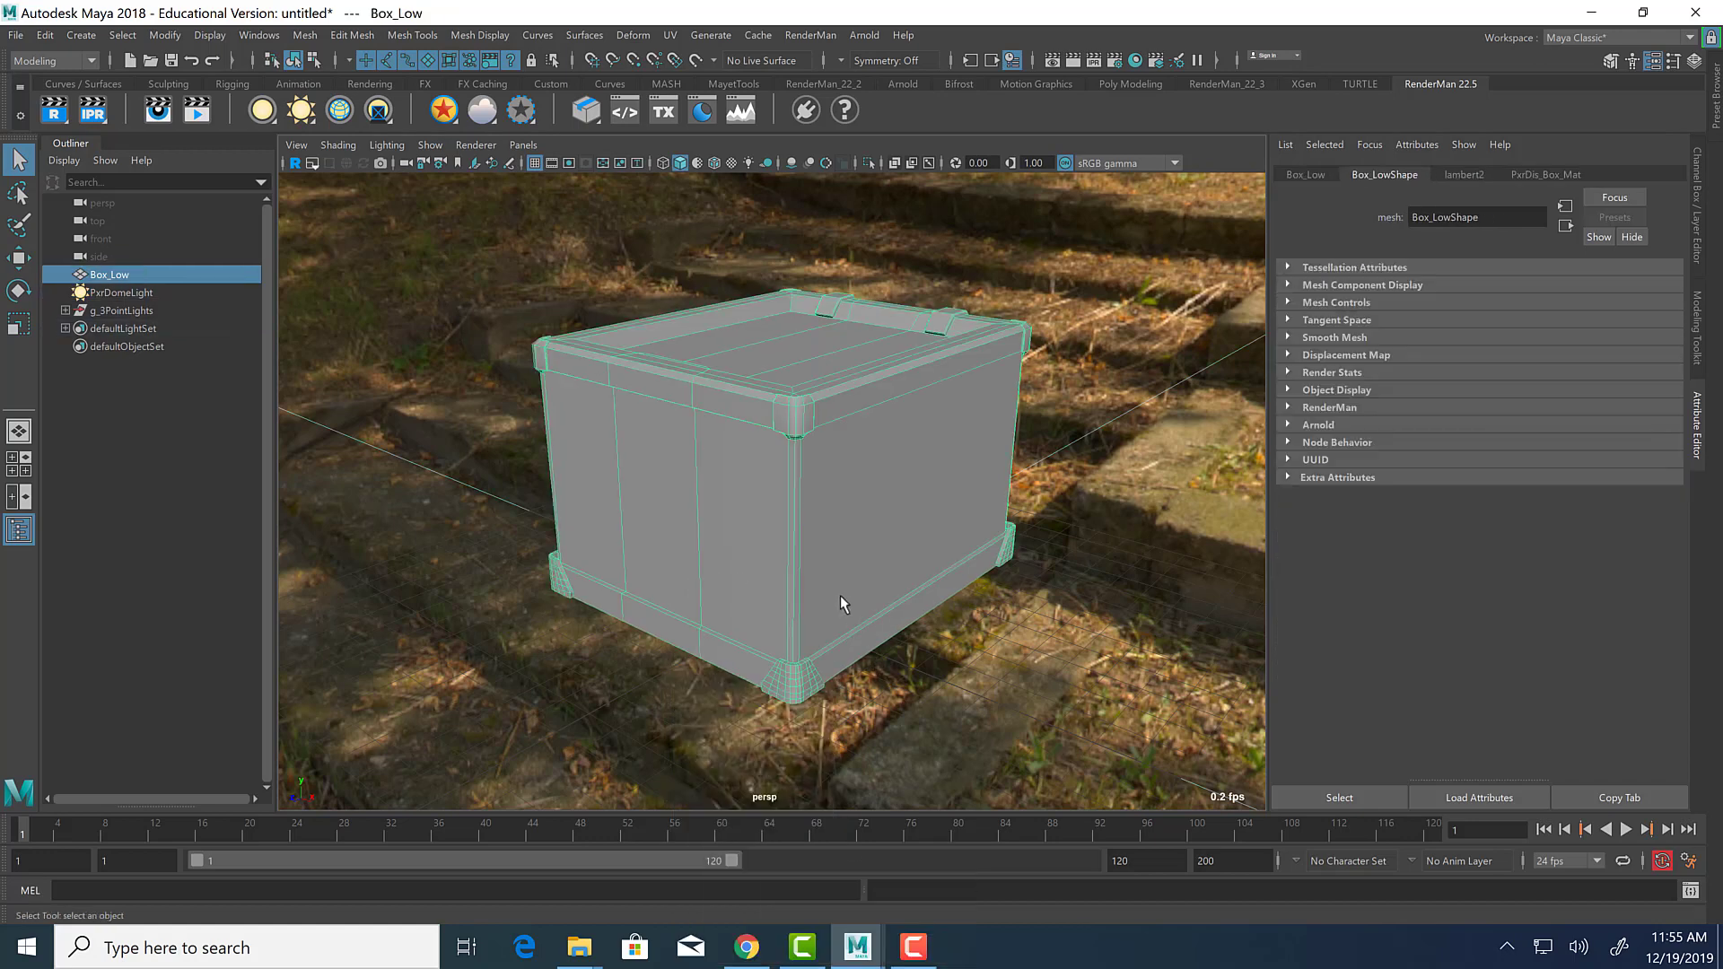
{"action": "left_click", "coordinate": [1543, 176]}
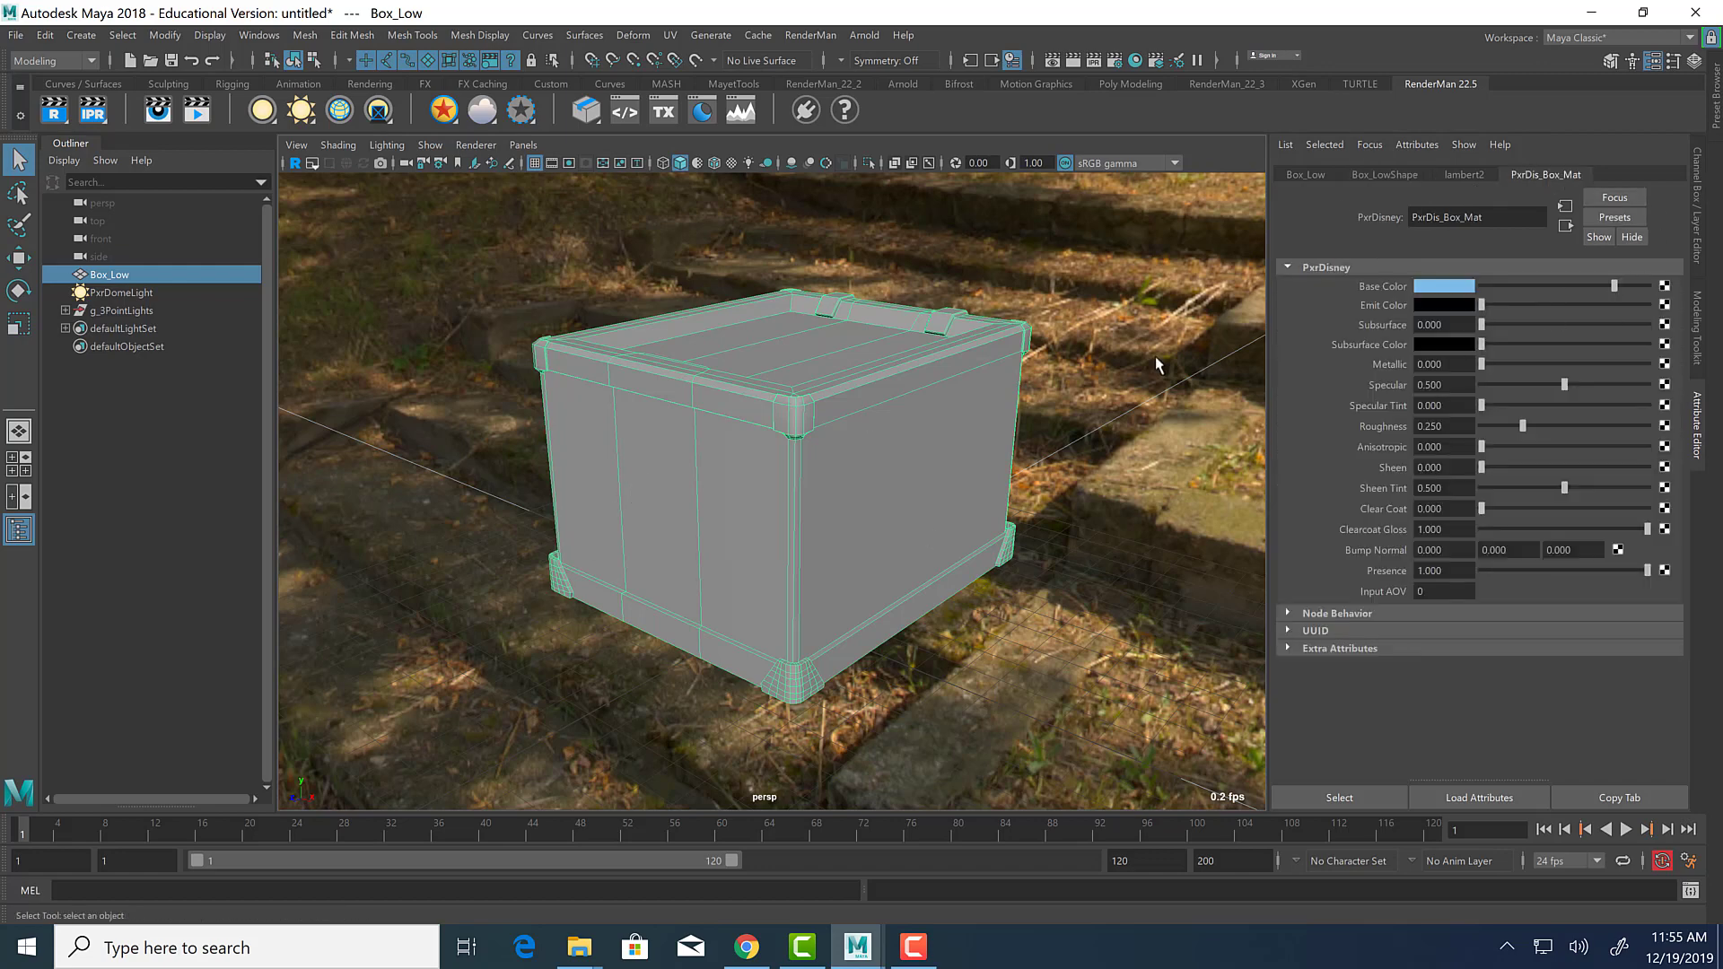
Connect a file texture to the material's Base Color, loading Box2_low_ColorID_mat_BaseColor.png from the BOX_Textures folder.
{"action": "left_click", "coordinate": [1665, 287]}
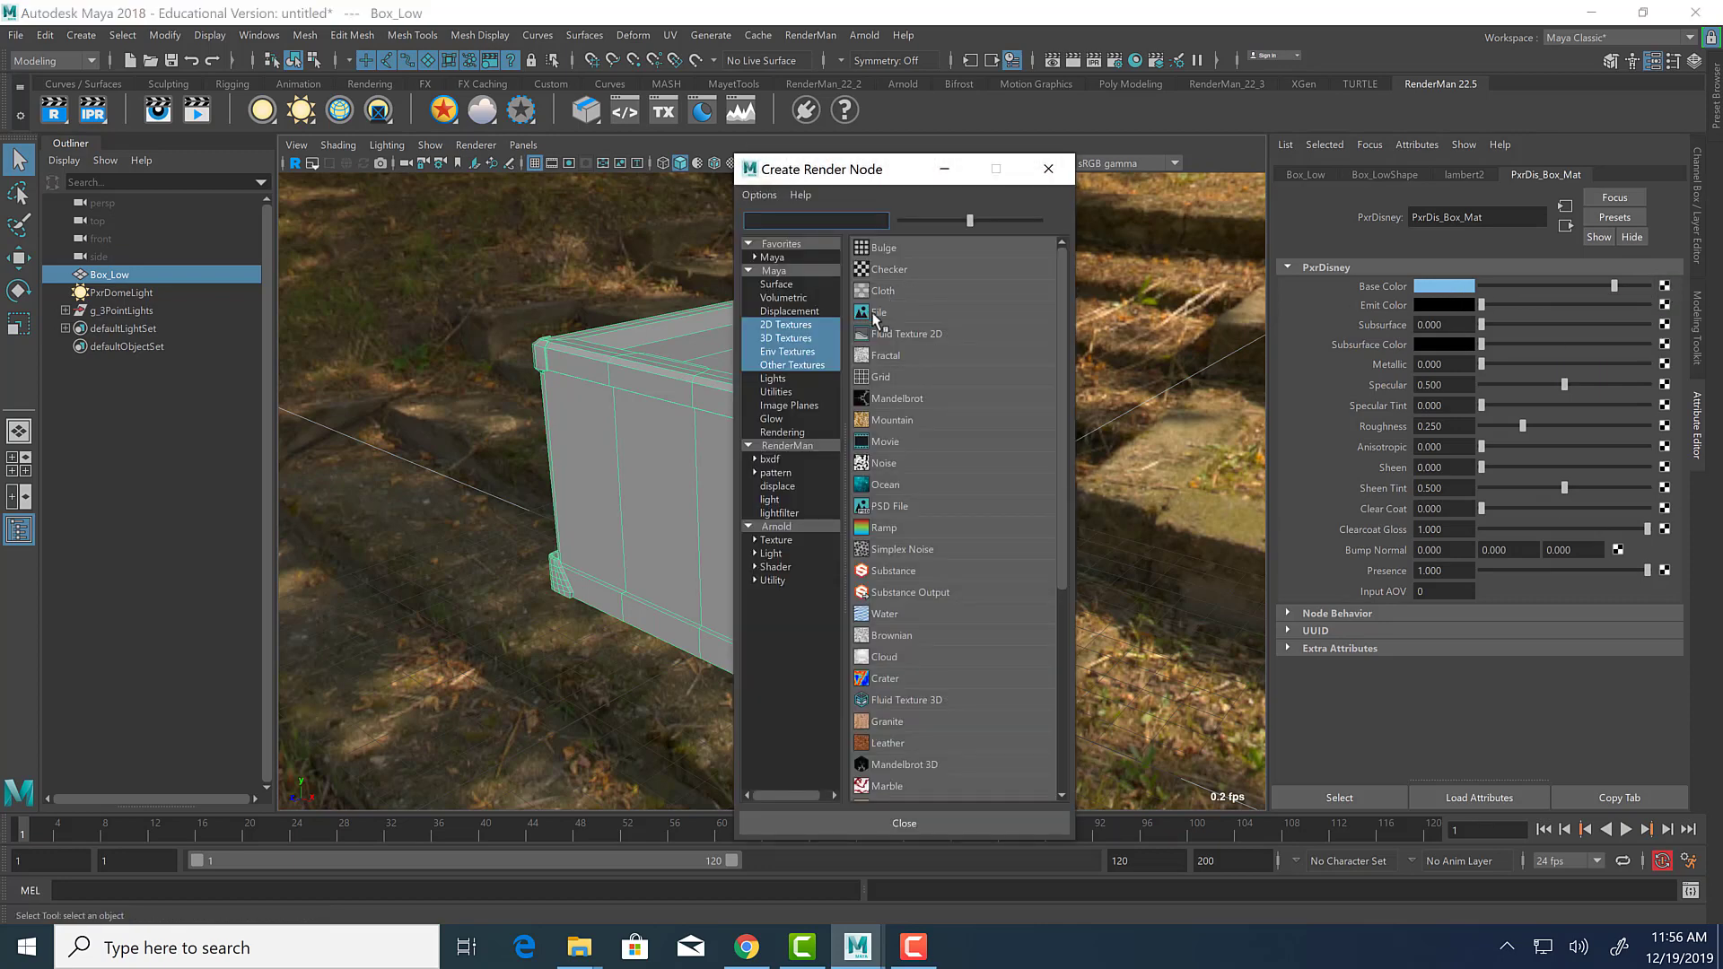
{"action": "left_click", "coordinate": [878, 313]}
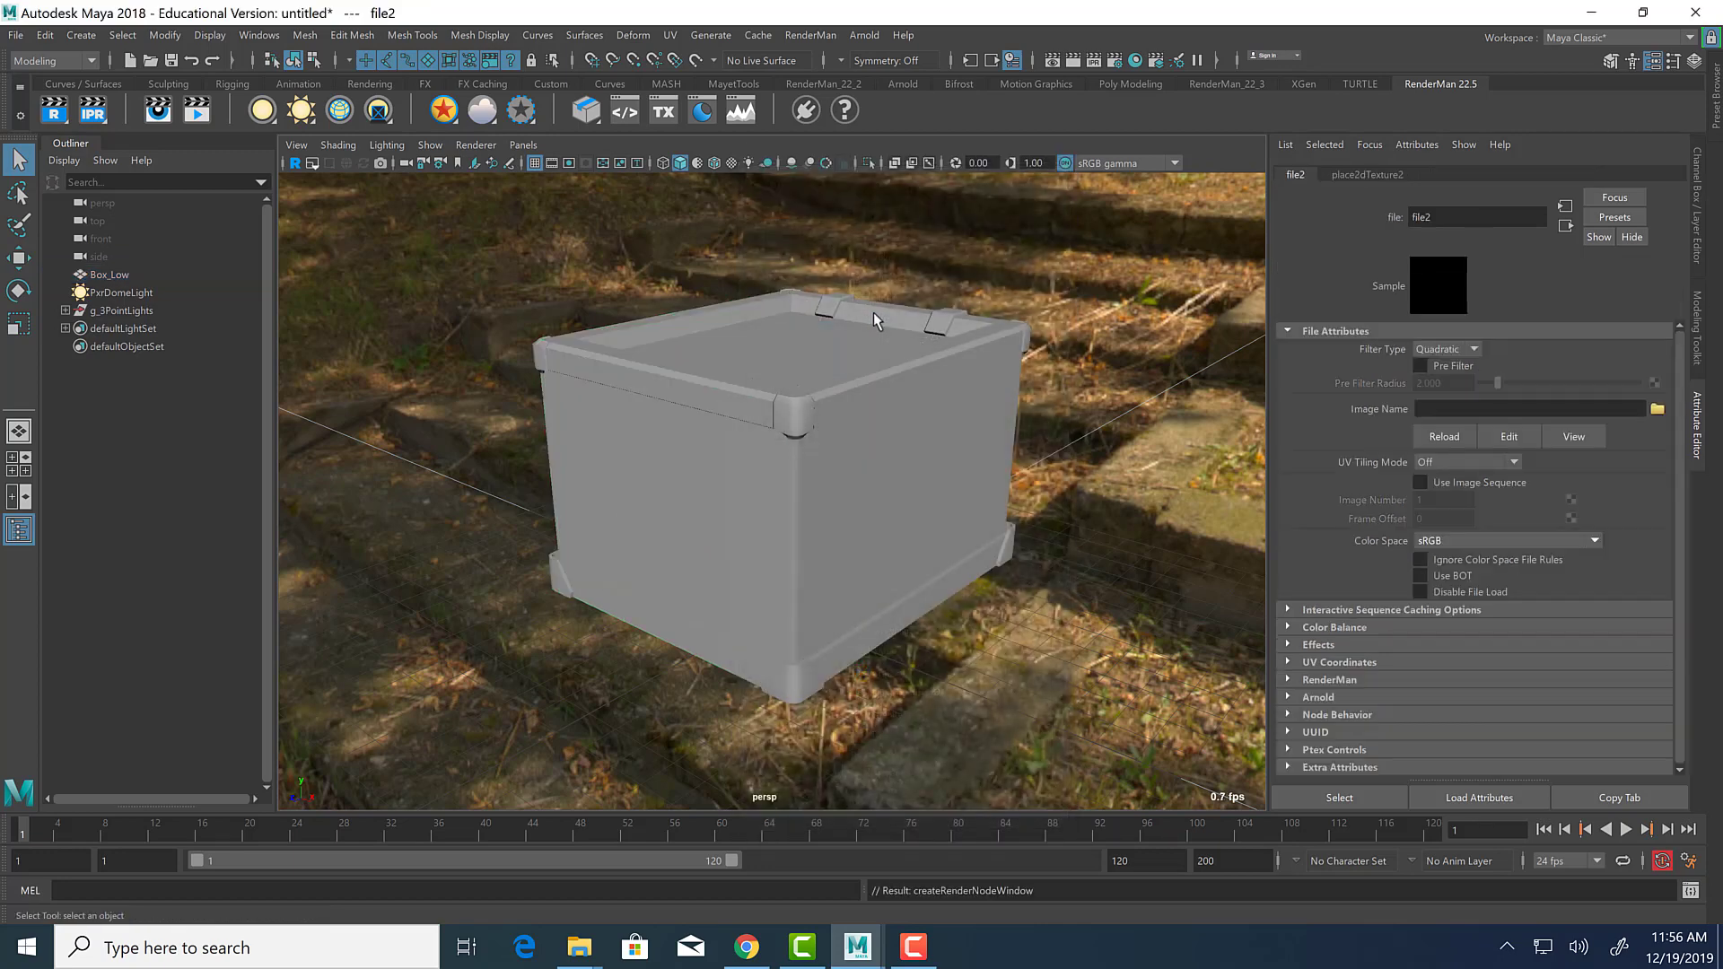
{"action": "left_click", "coordinate": [1658, 411]}
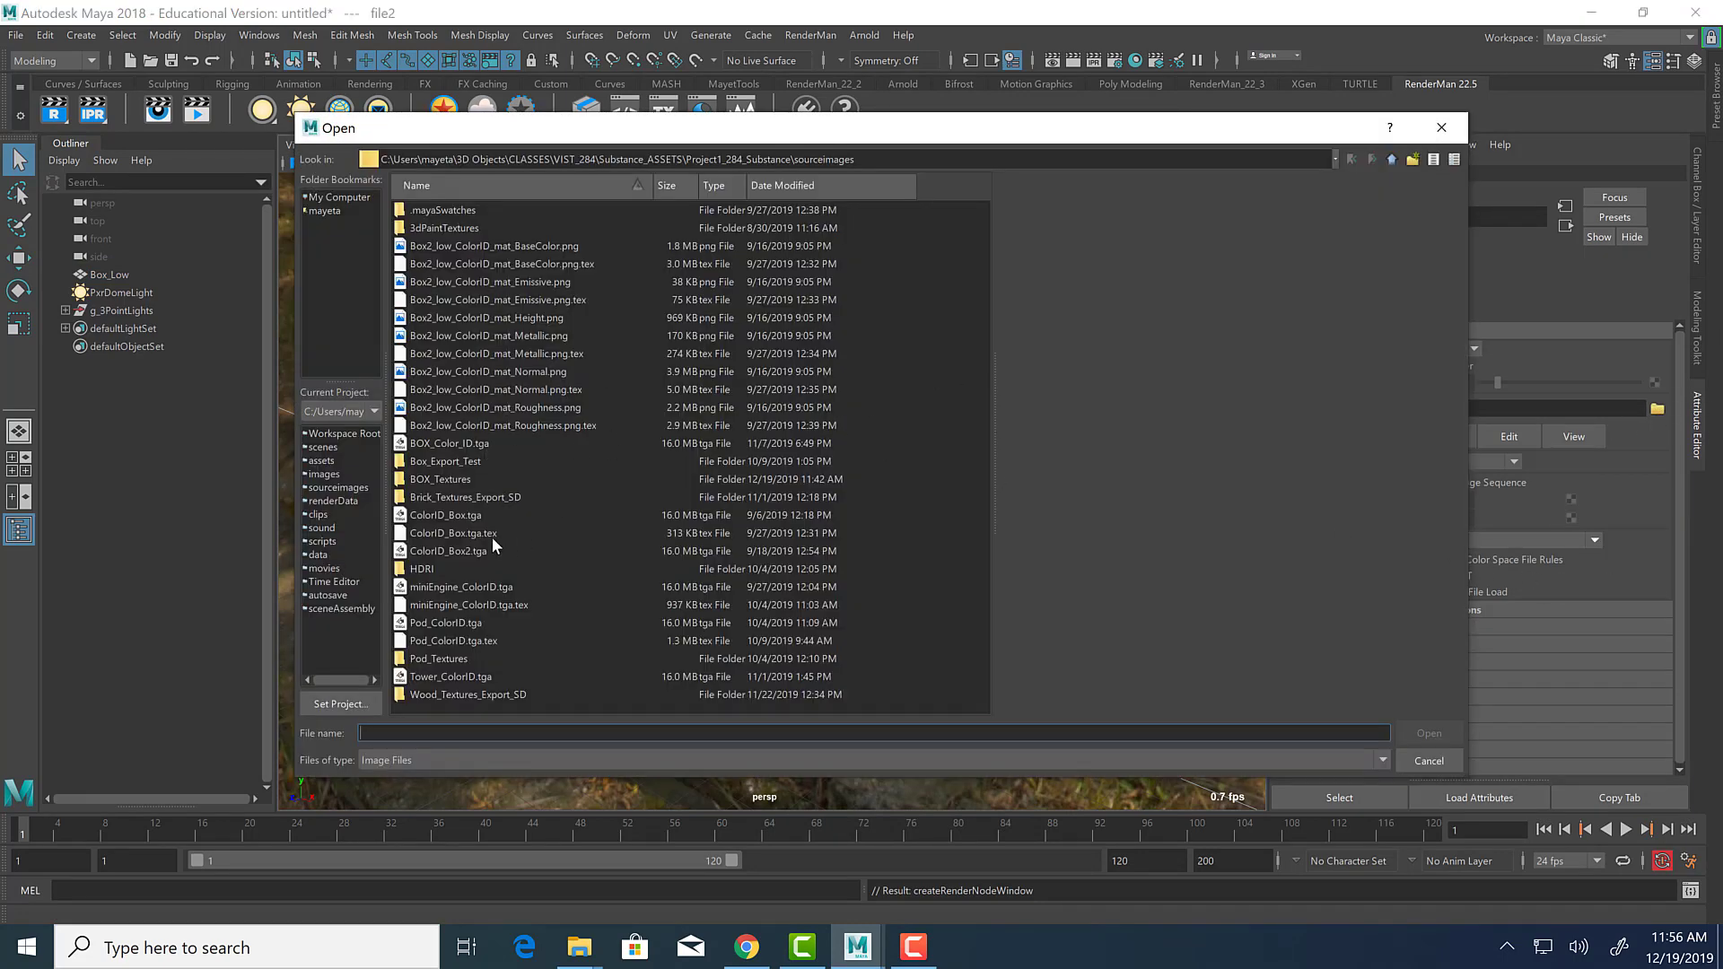
{"action": "left_click", "coordinate": [459, 481]}
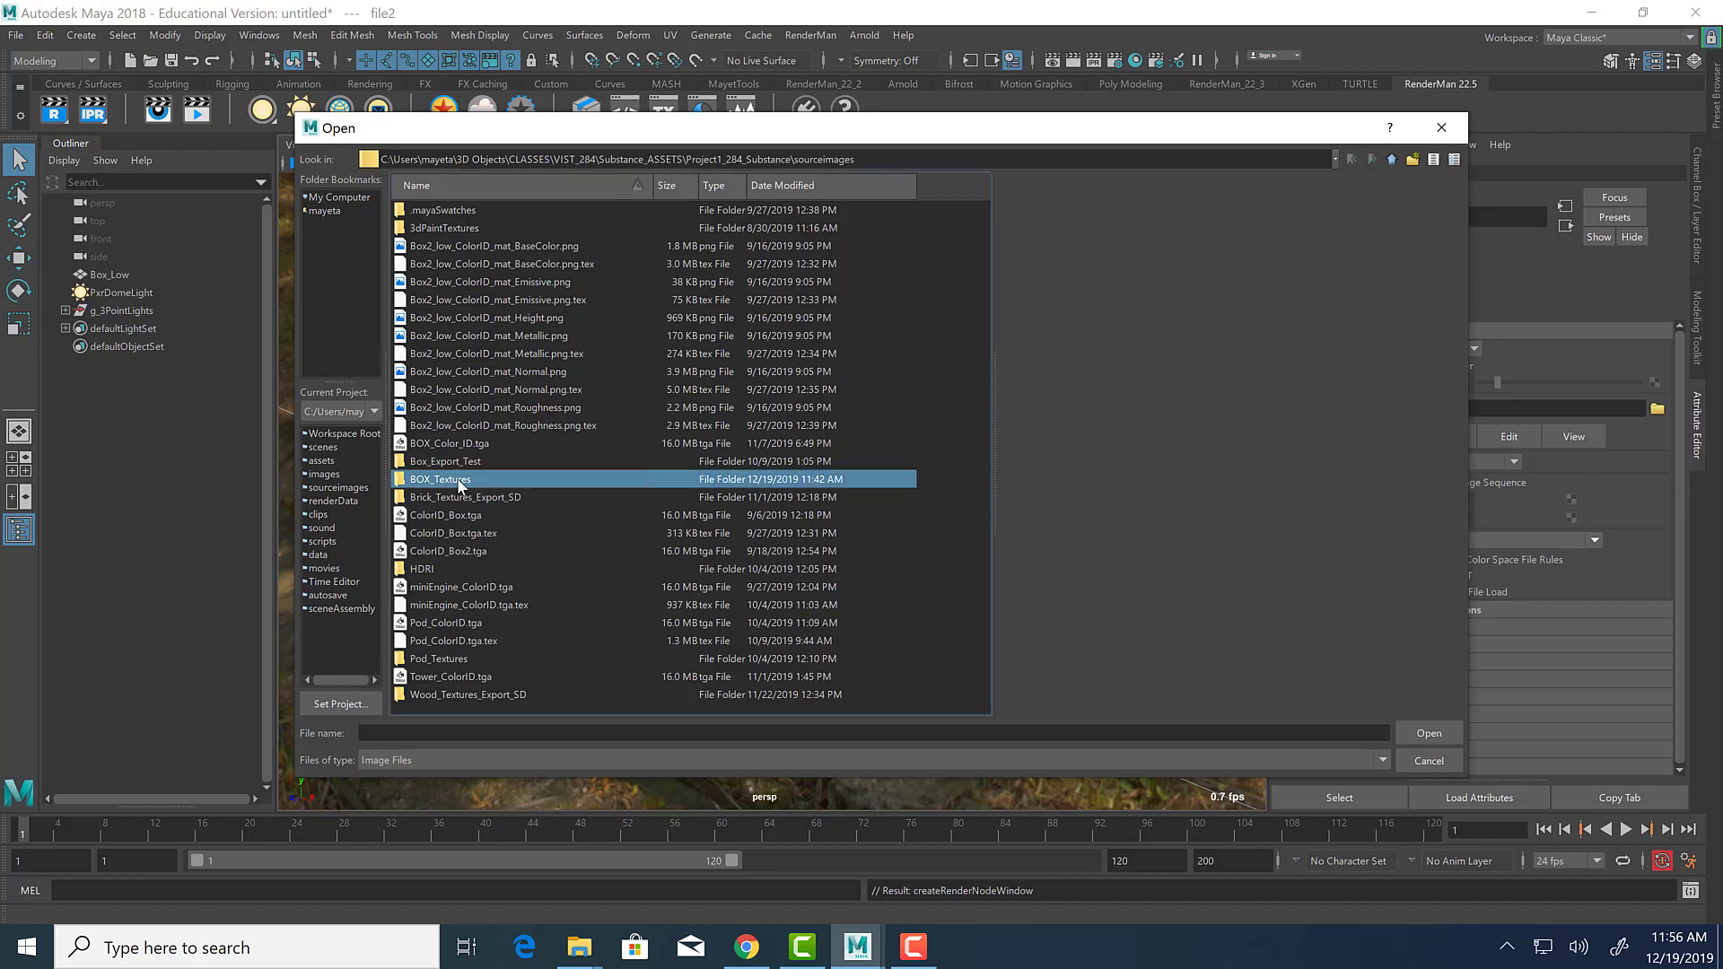
{"action": "double_click", "coordinate": [459, 482]}
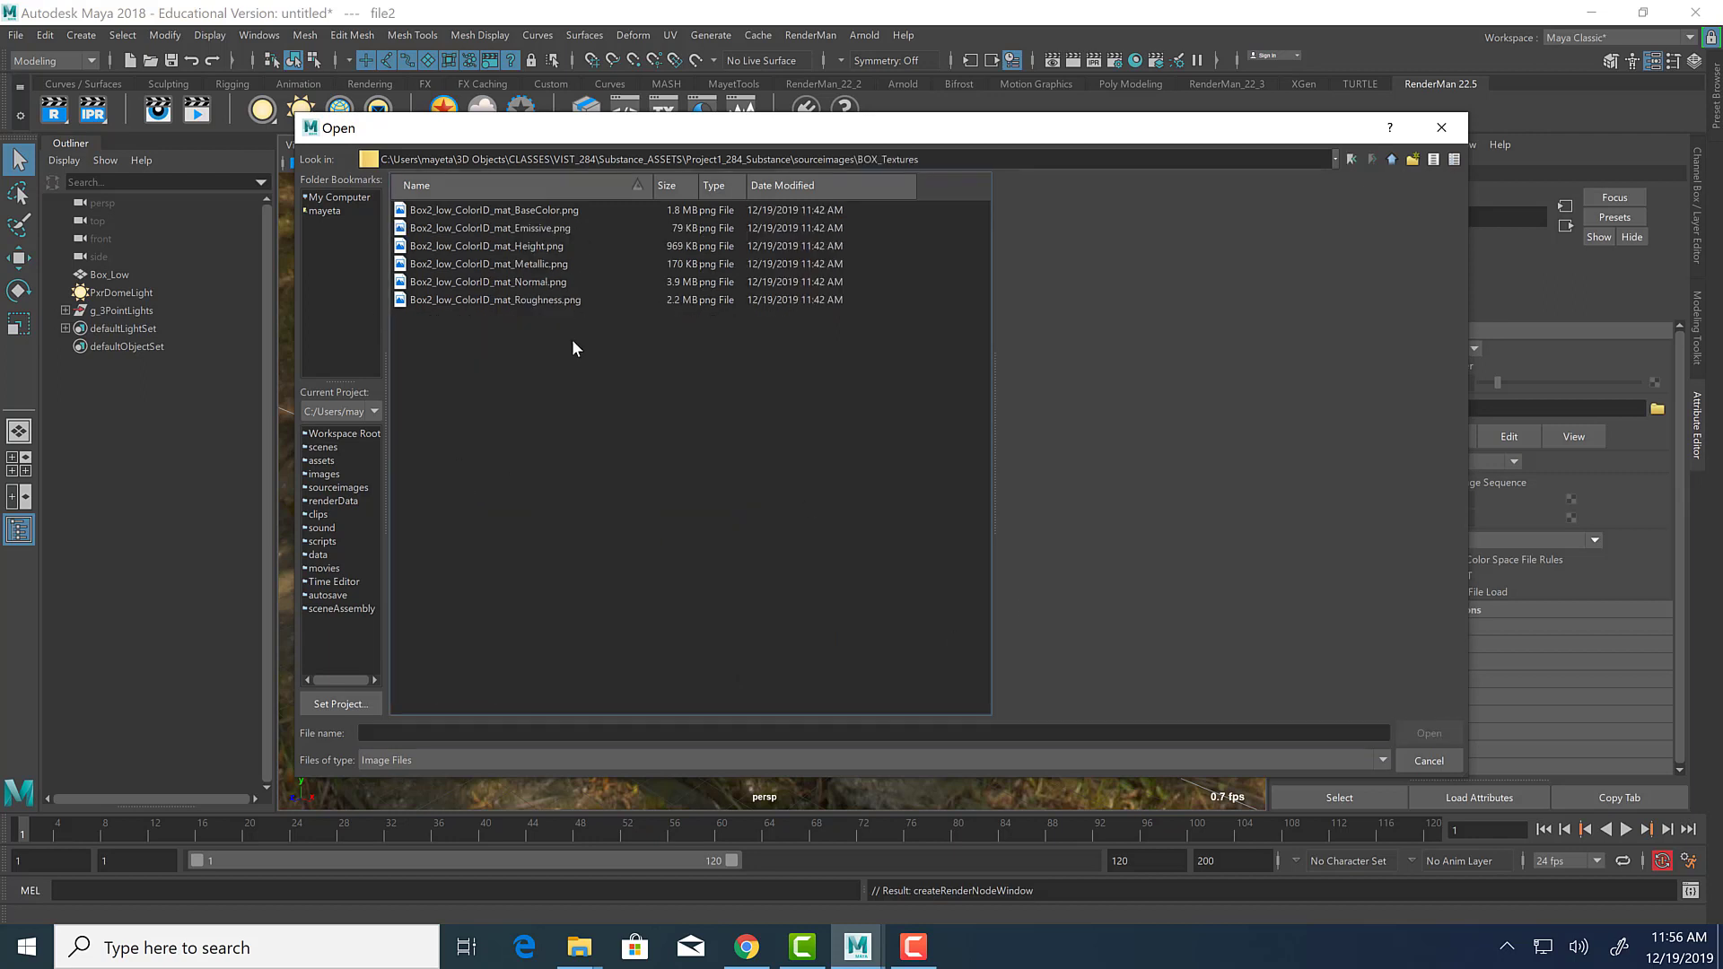
{"action": "left_click", "coordinate": [524, 211]}
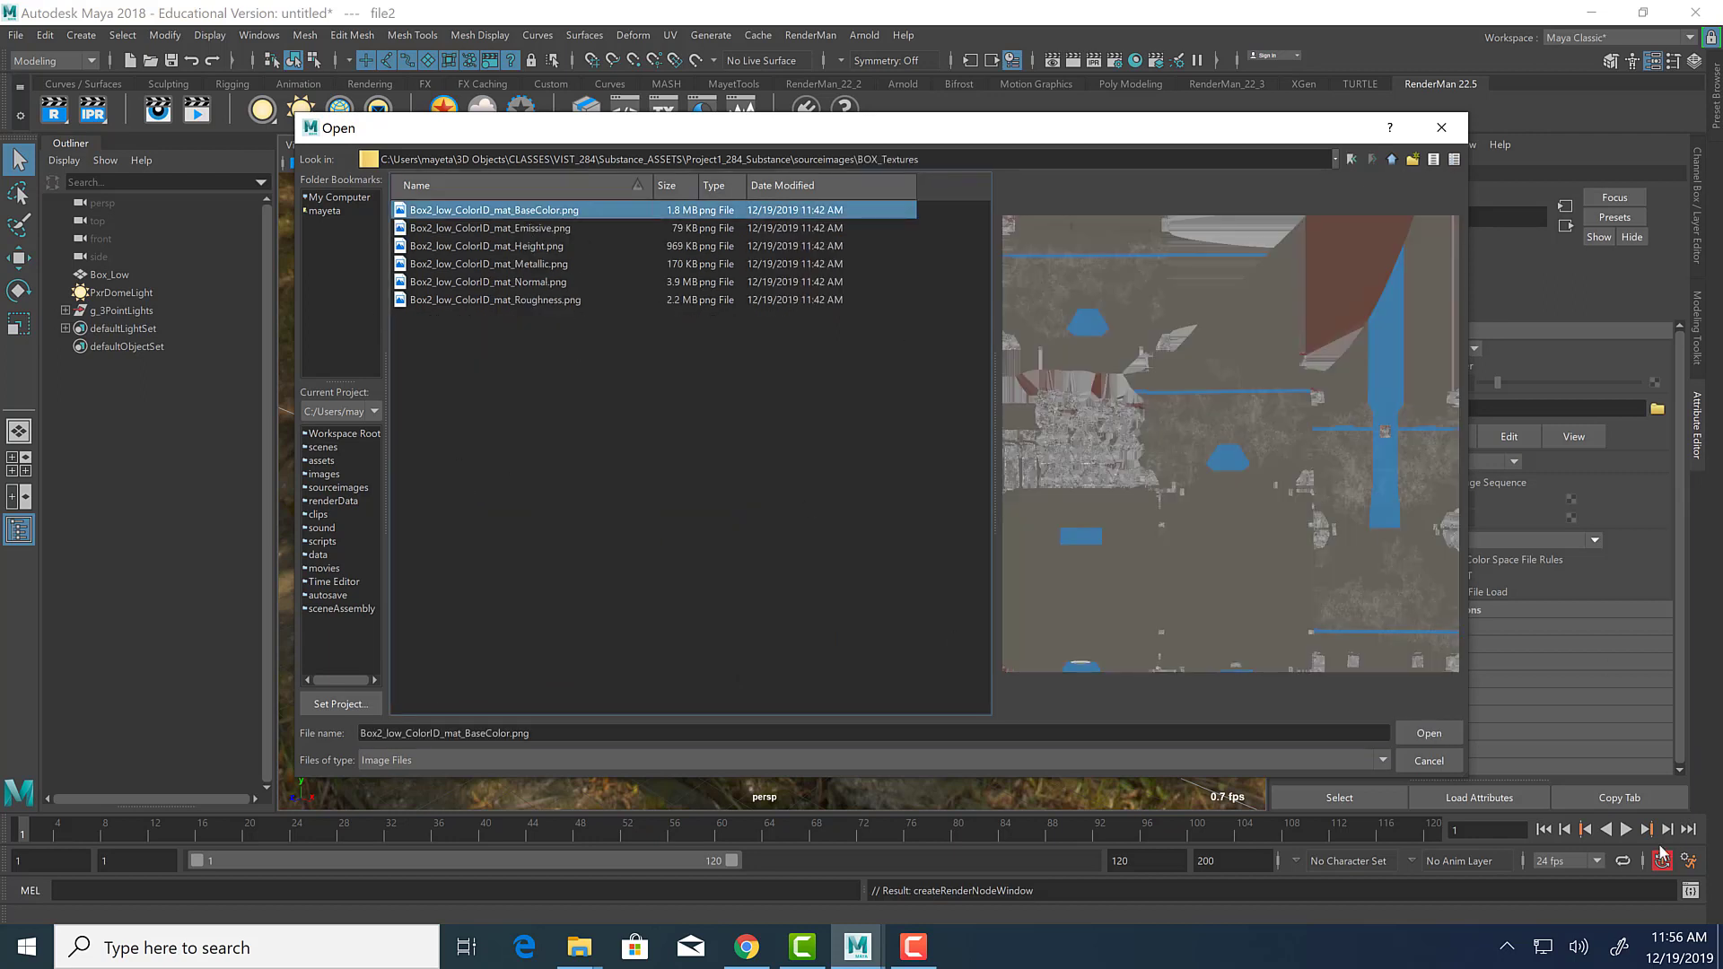
{"action": "left_click", "coordinate": [1454, 734]}
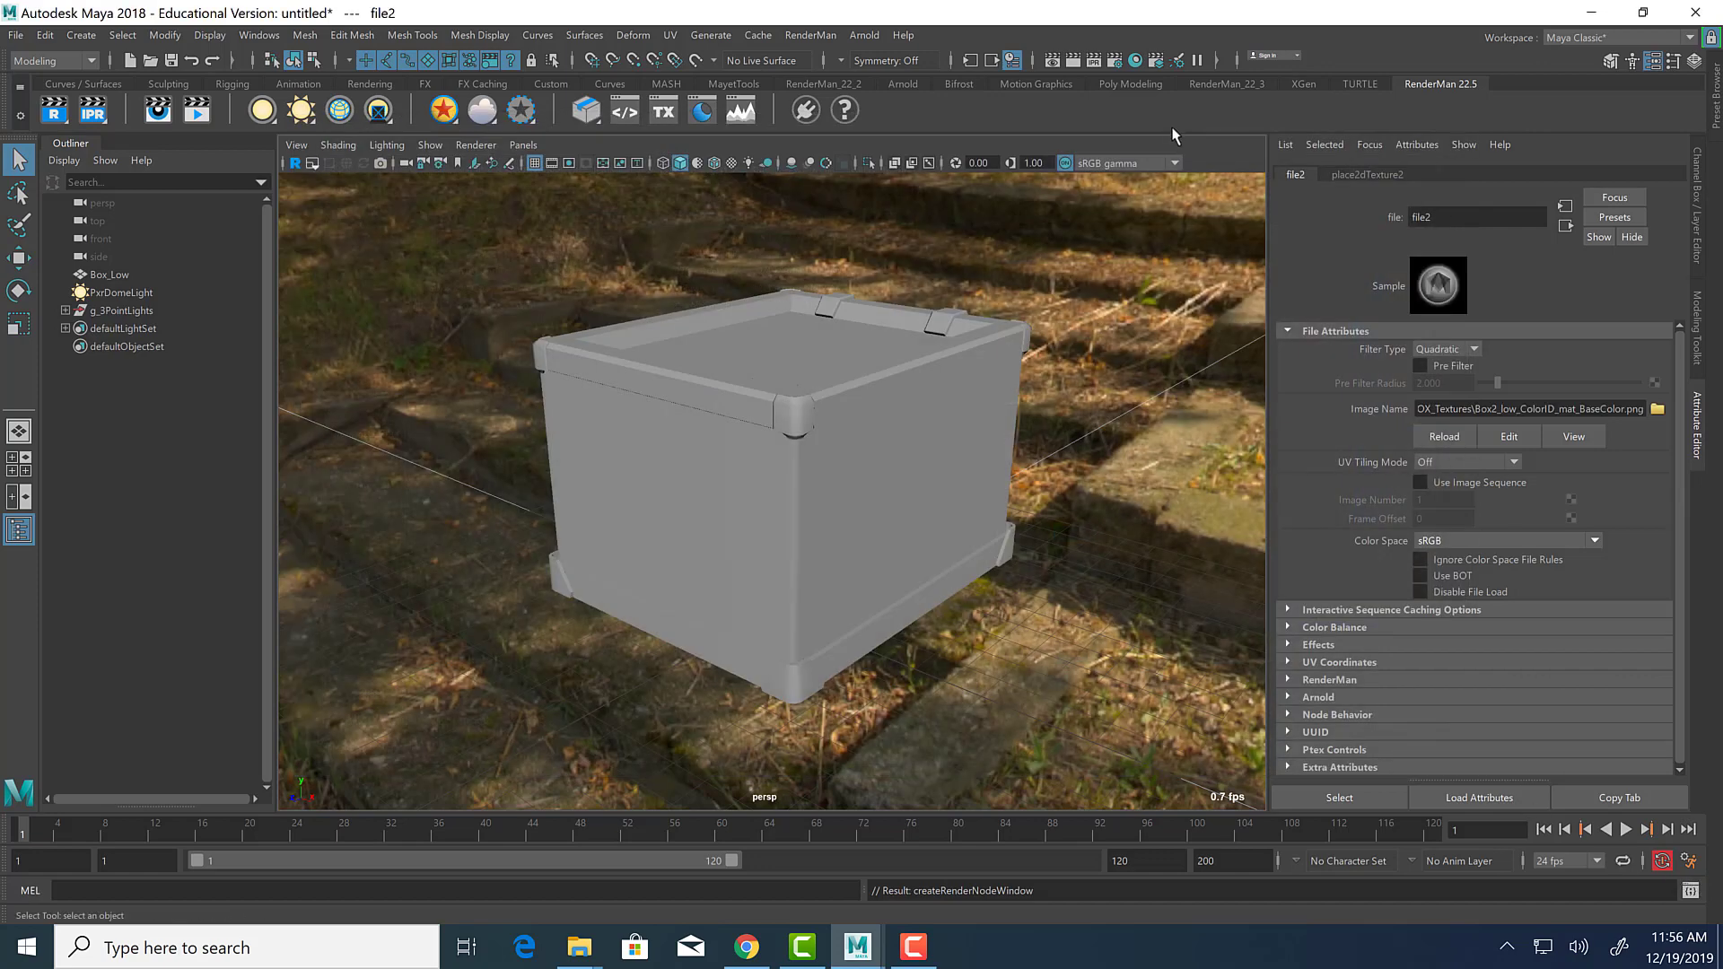
Start RenderMan rendering in the perspective viewport and return to the attributes of PxrDis_Box_Mat.
{"action": "left_click", "coordinate": [295, 165]}
{"action": "left_click", "coordinate": [1564, 222]}
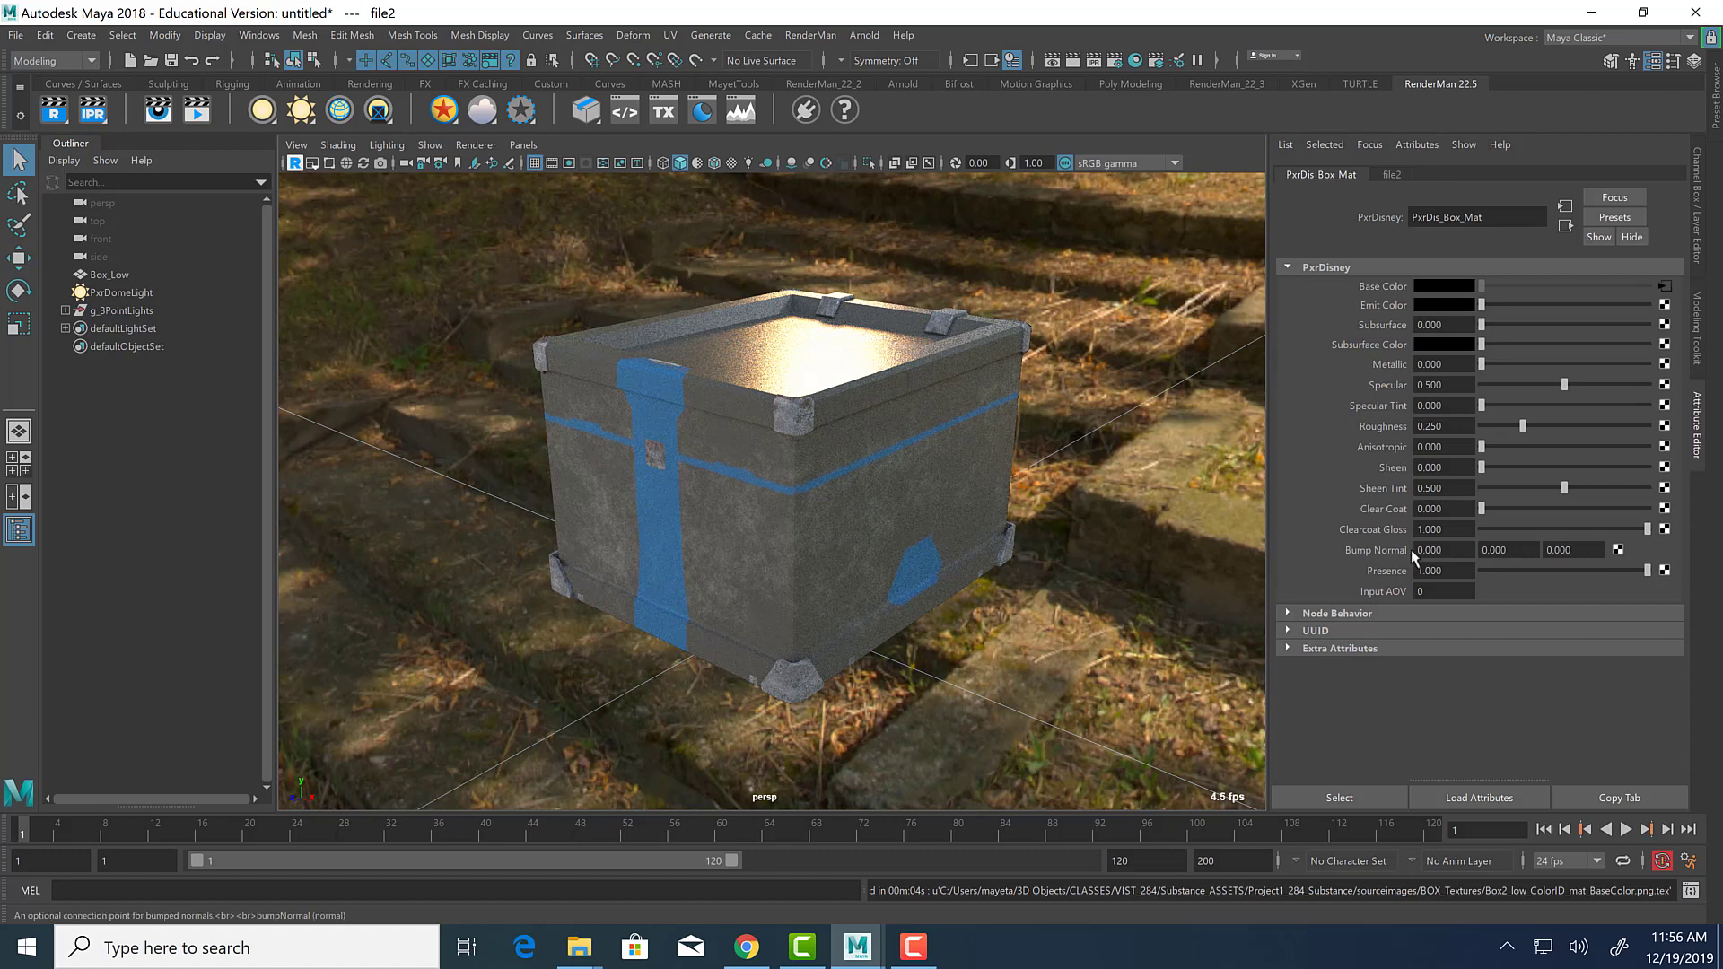
{"action": "left_click", "coordinate": [1618, 551]}
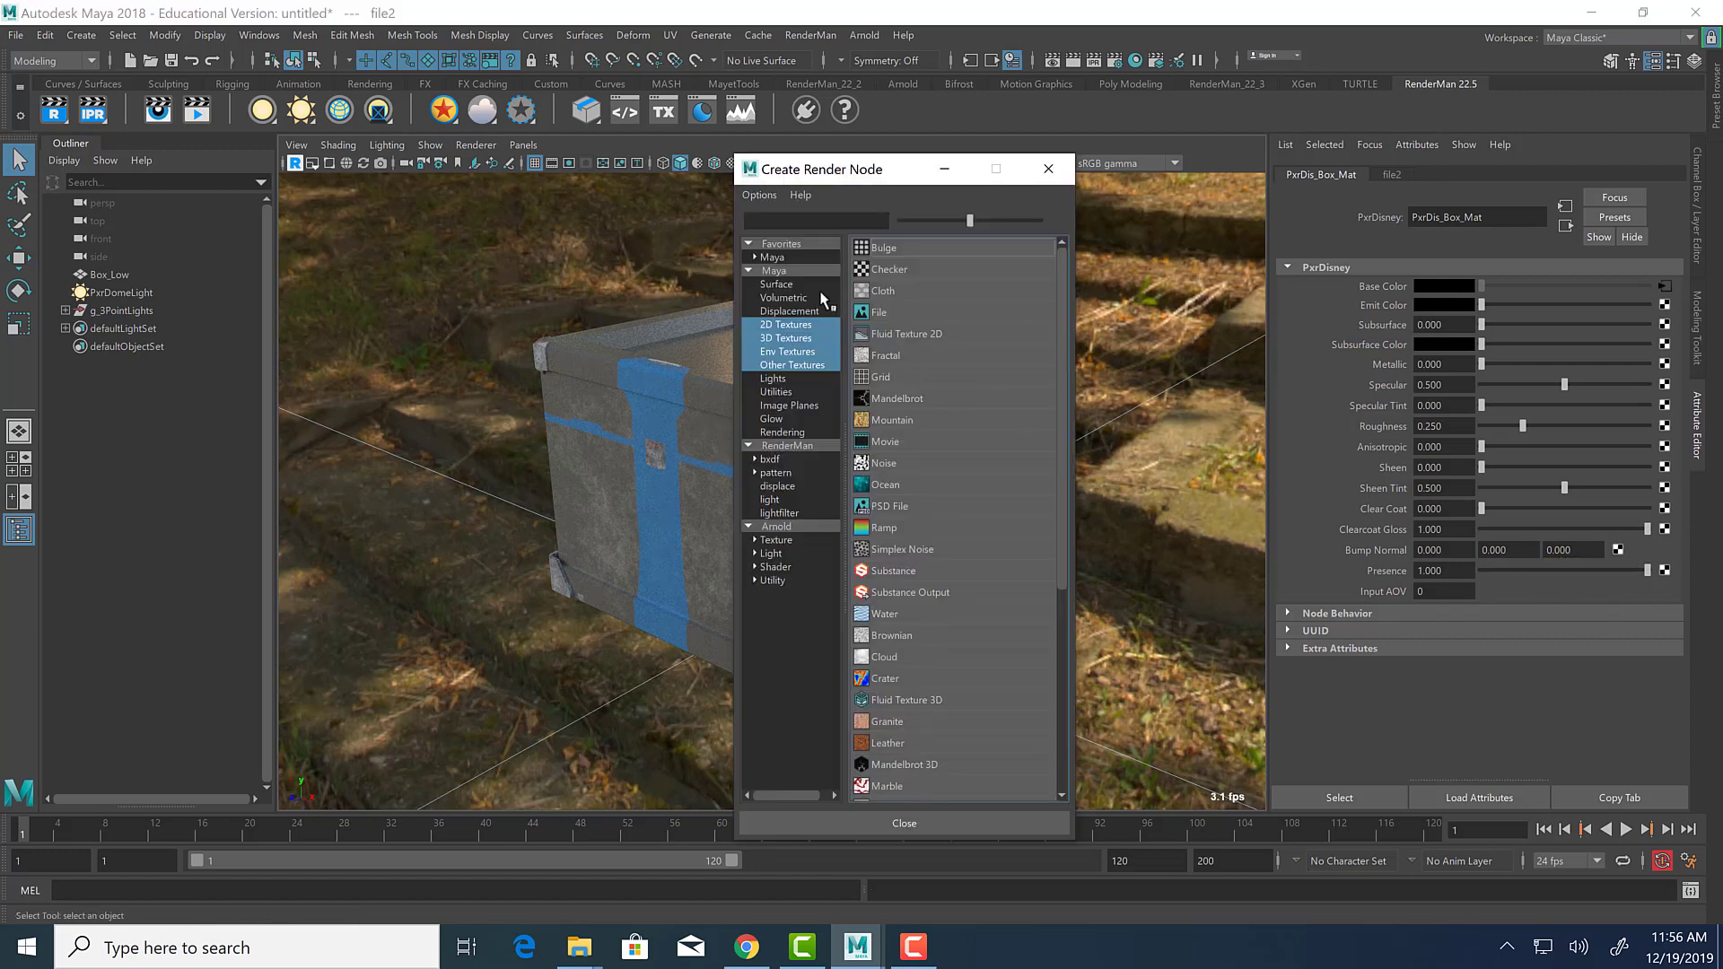
{"action": "left_click", "coordinate": [787, 445]}
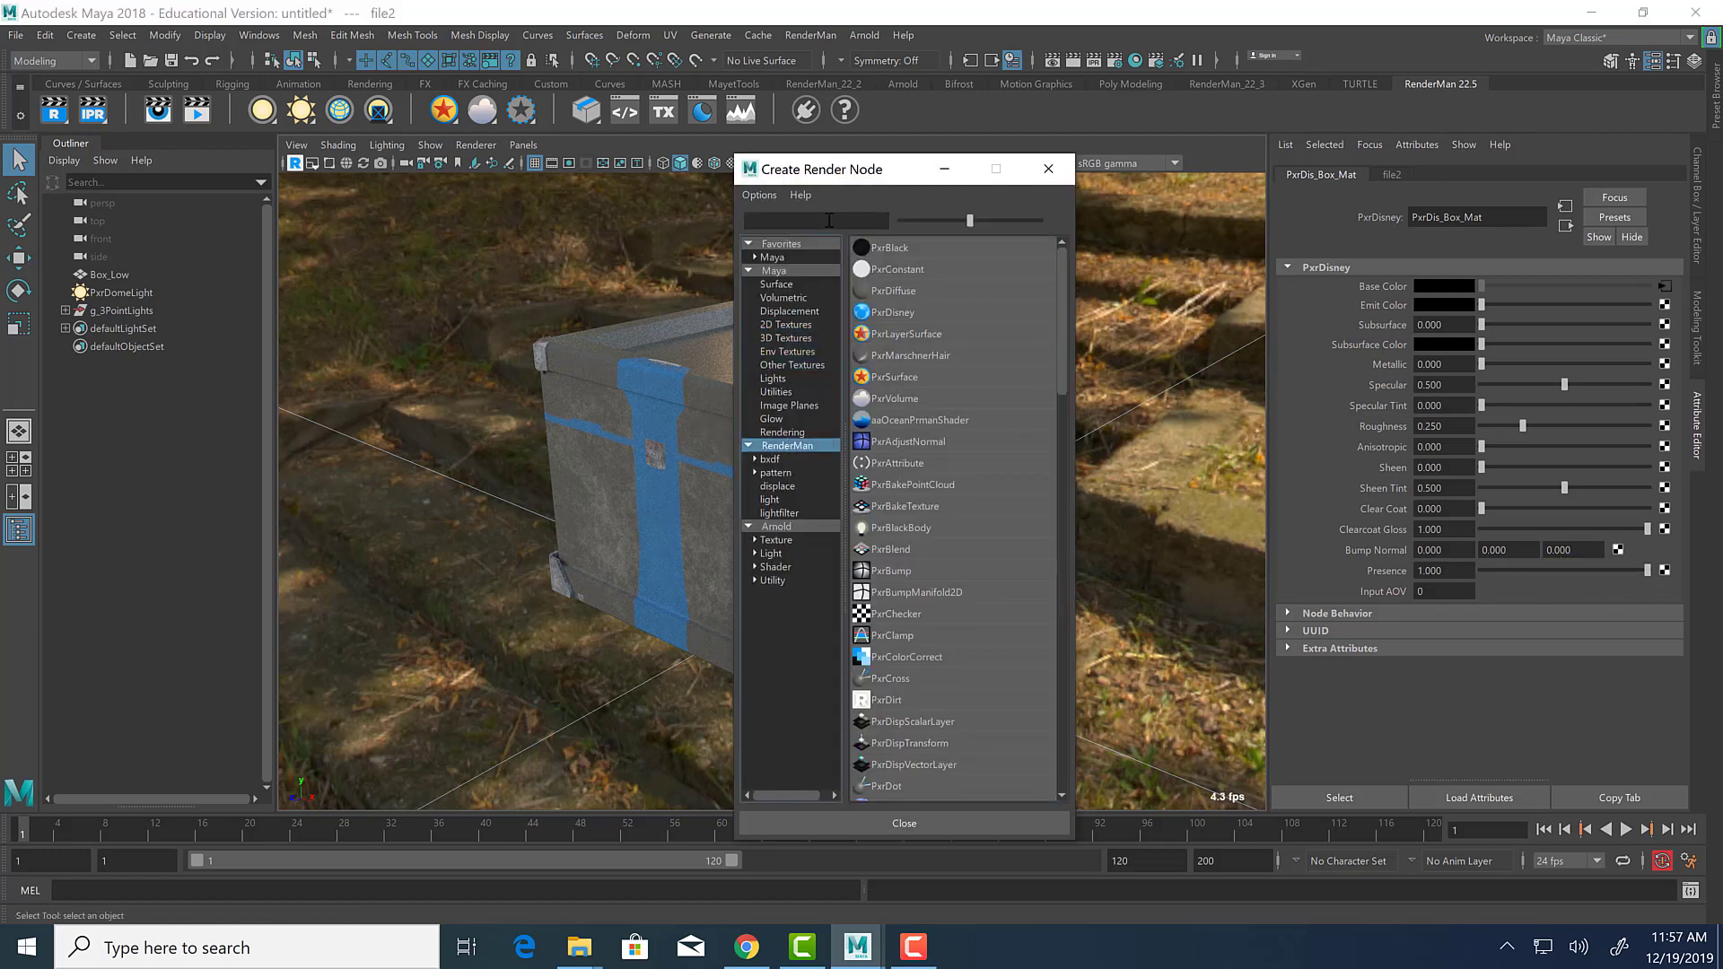
{"action": "left_click", "coordinate": [814, 219]}
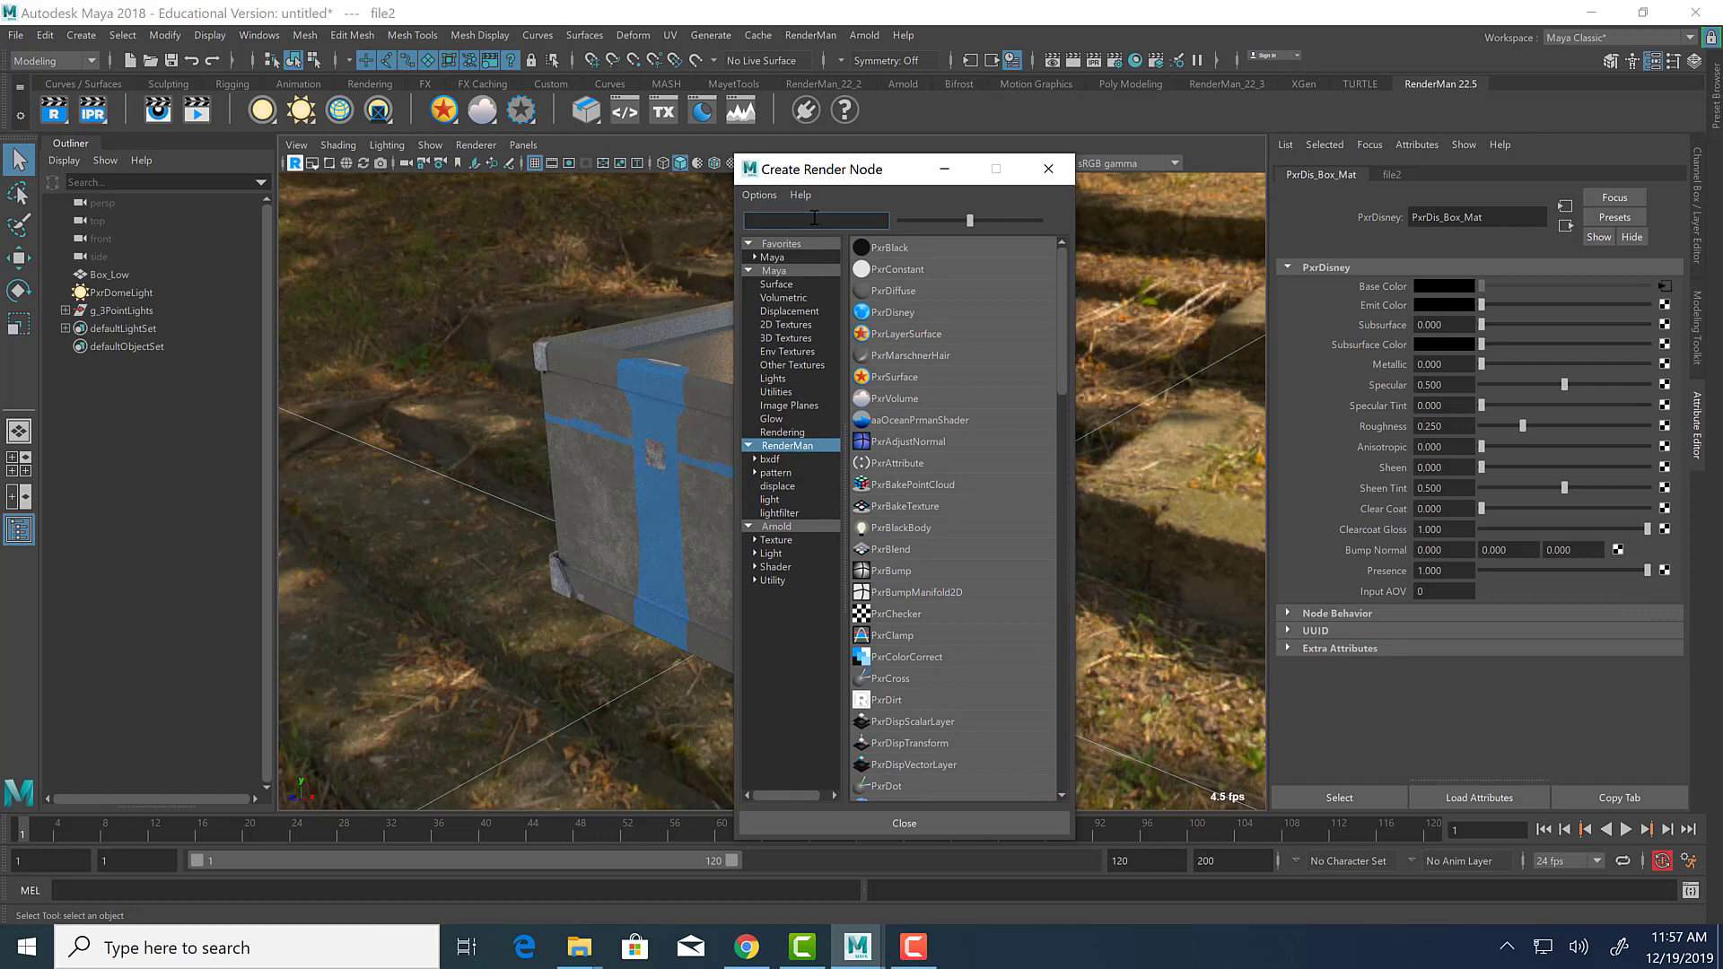
{"action": "type", "text": "pxrn"}
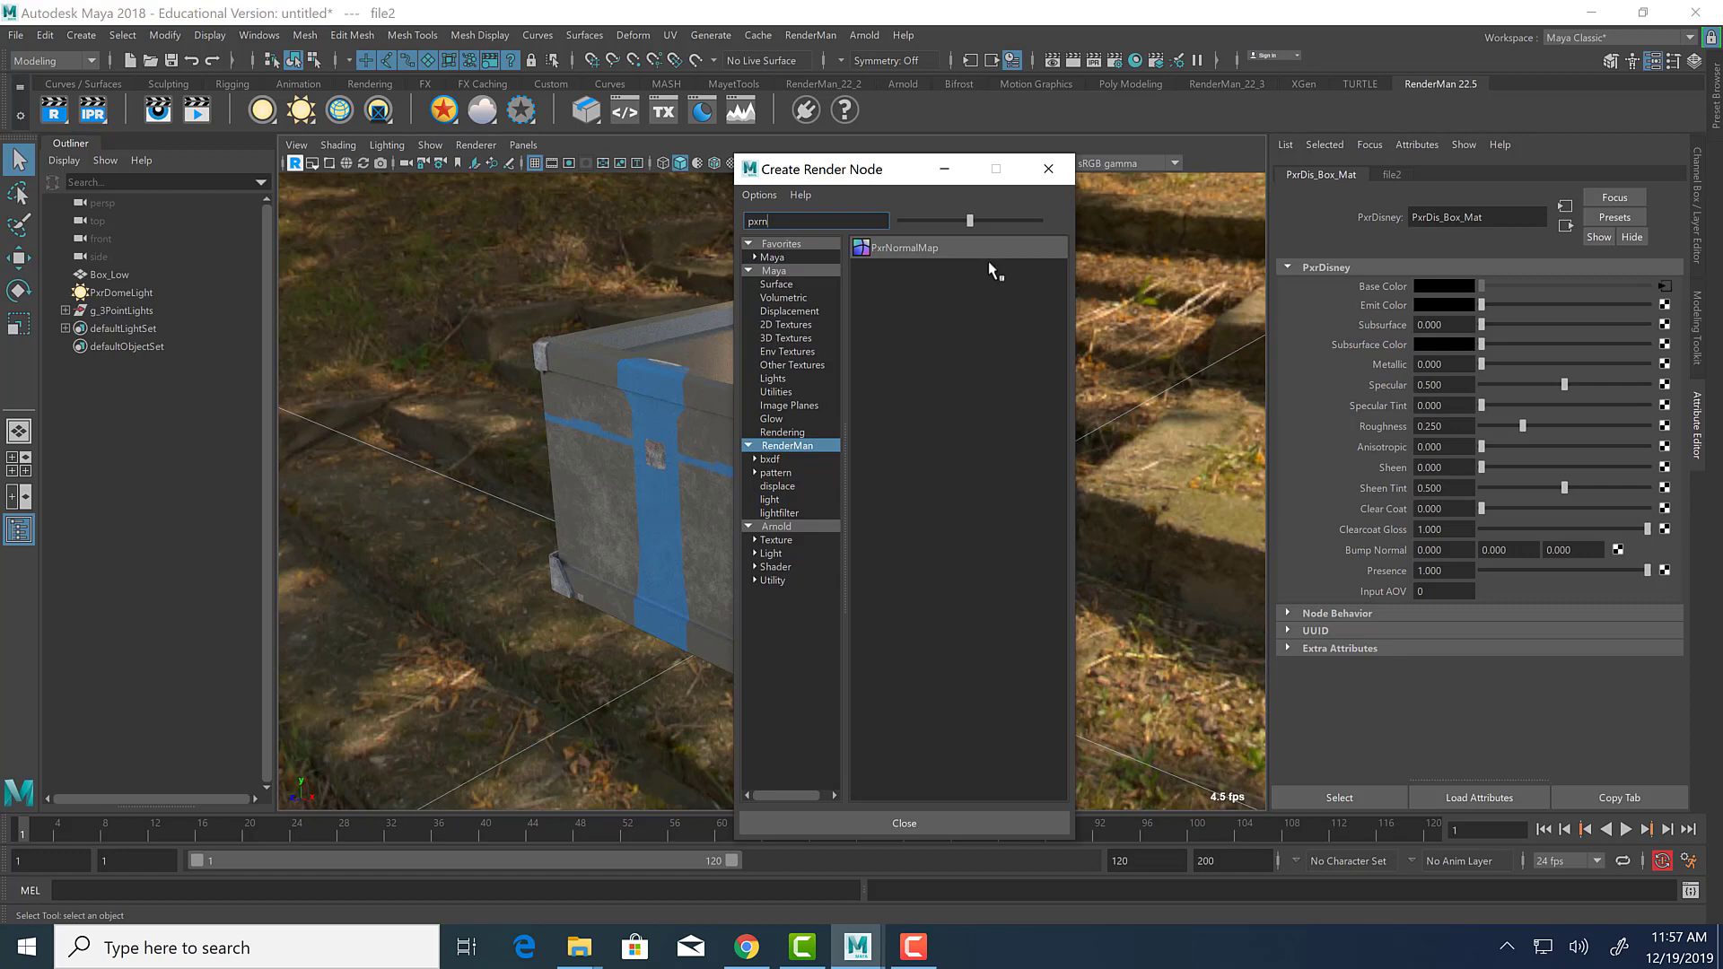
{"action": "left_click", "coordinate": [1047, 173]}
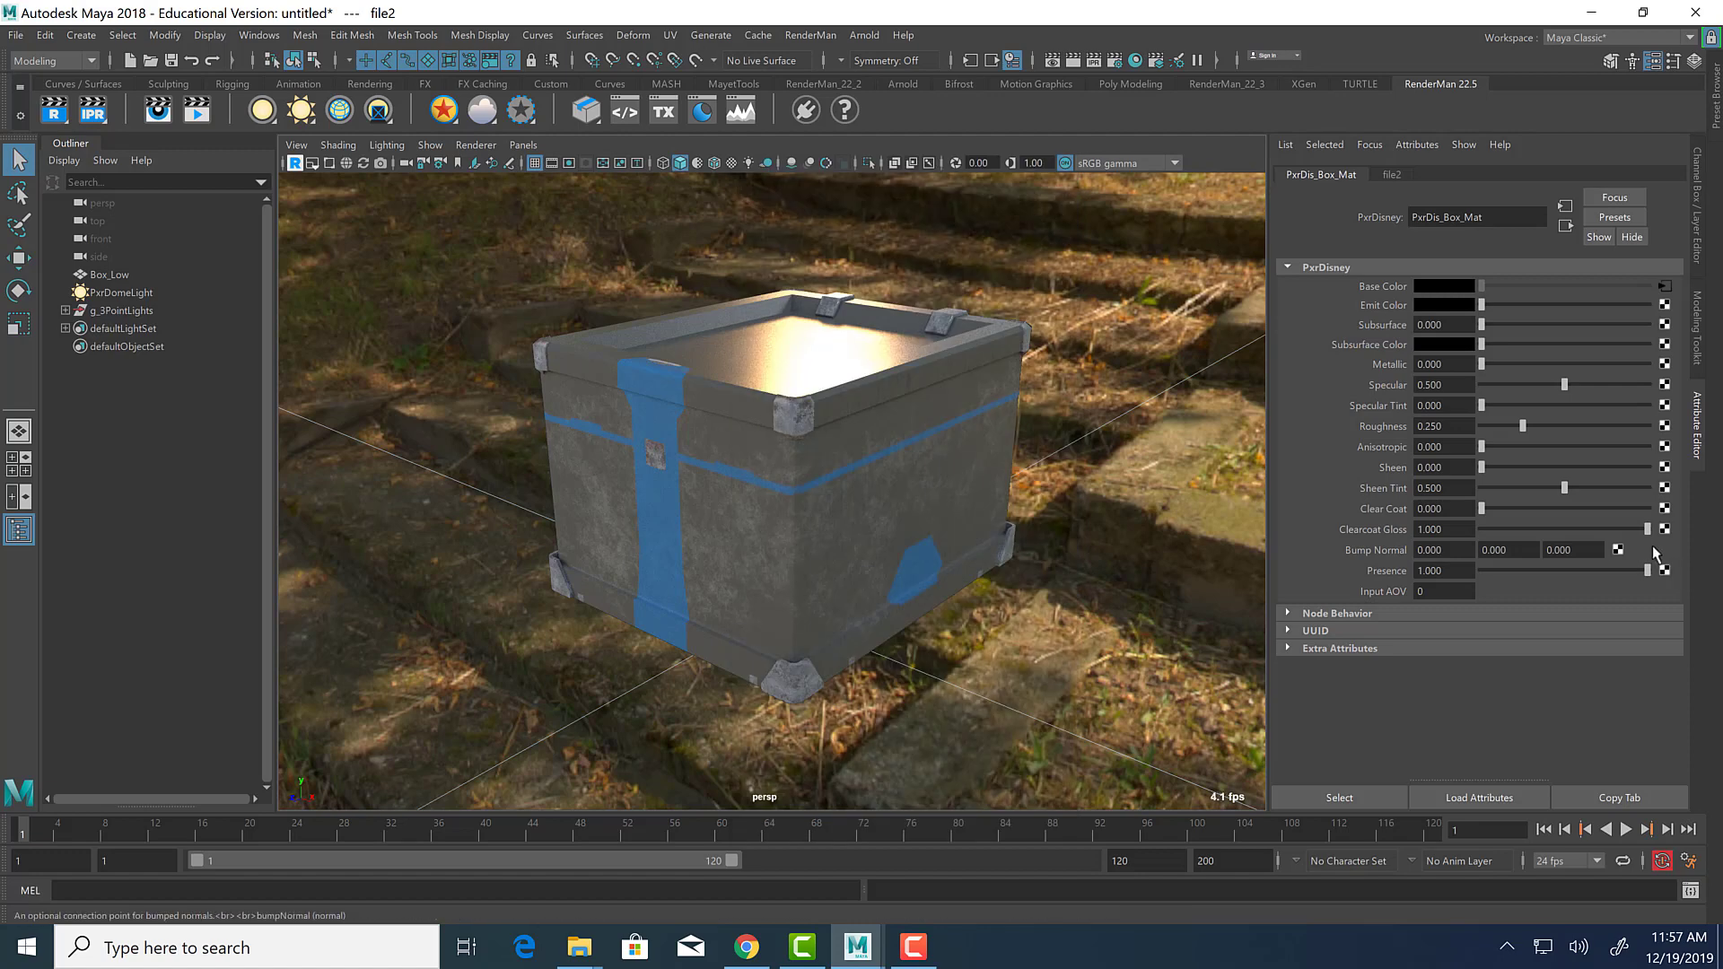
Connect a file texture to the material's Bump Normal, loading Box2_low_ColorID_mat_Normal.png from the BOX_Textures folder.
{"action": "left_click", "coordinate": [1617, 550]}
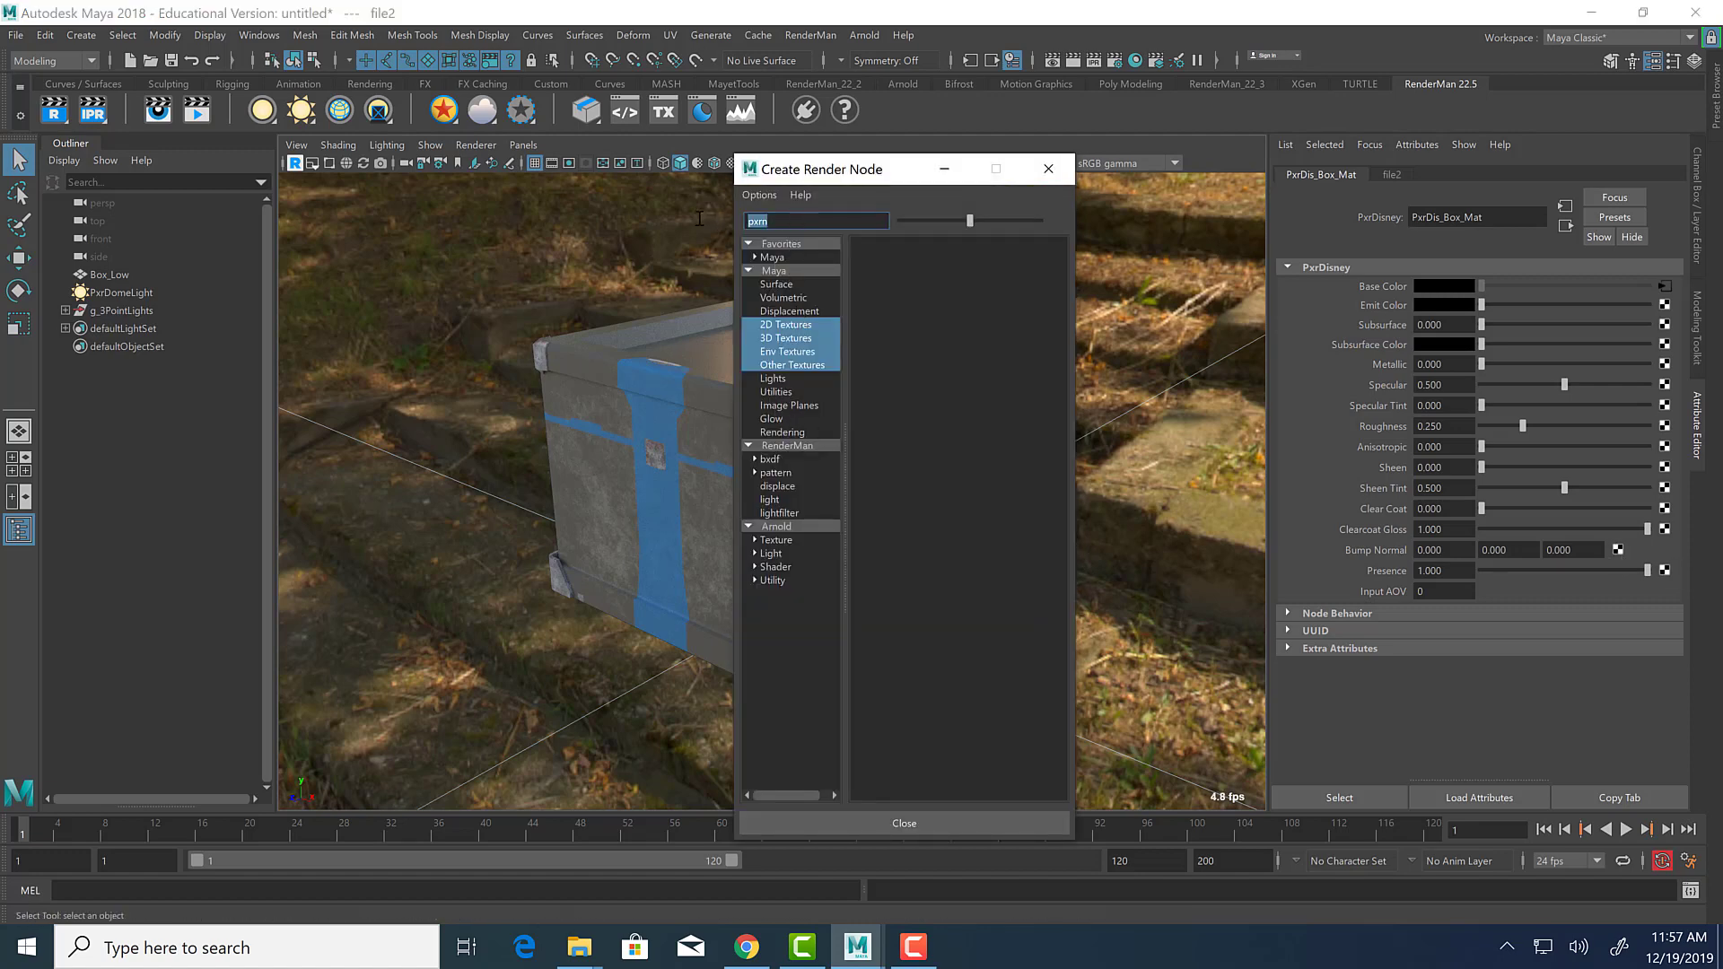
{"action": "key", "text": "BackSpace"}
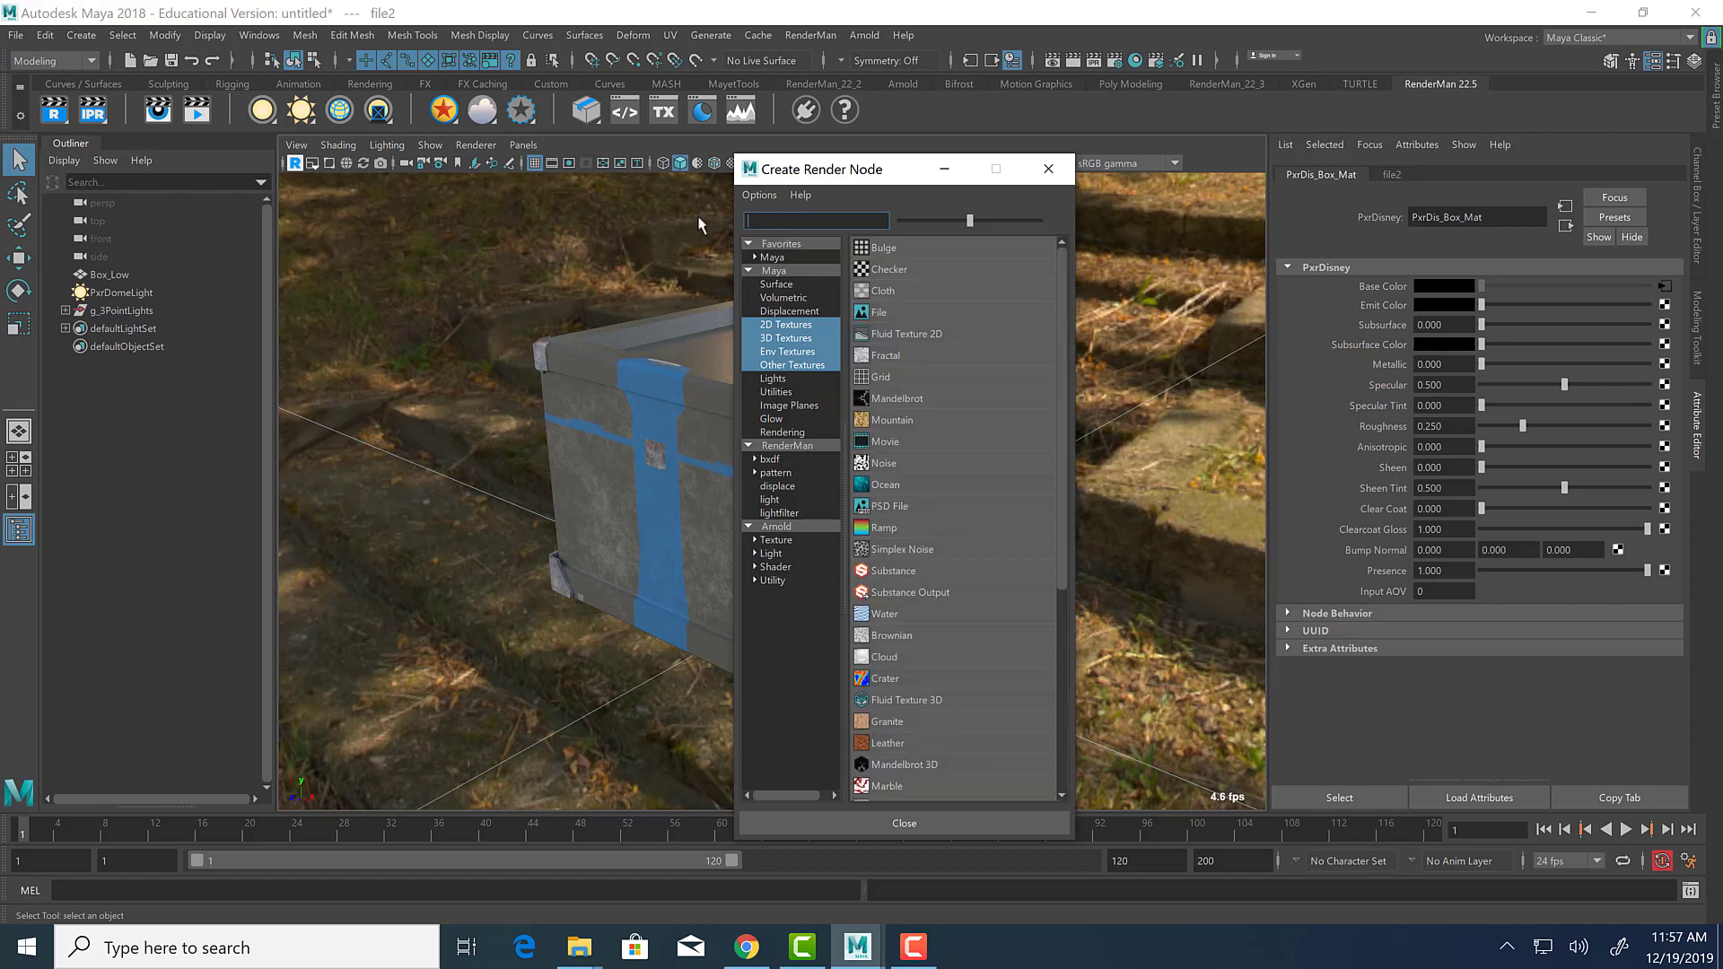
{"action": "left_click", "coordinate": [882, 310]}
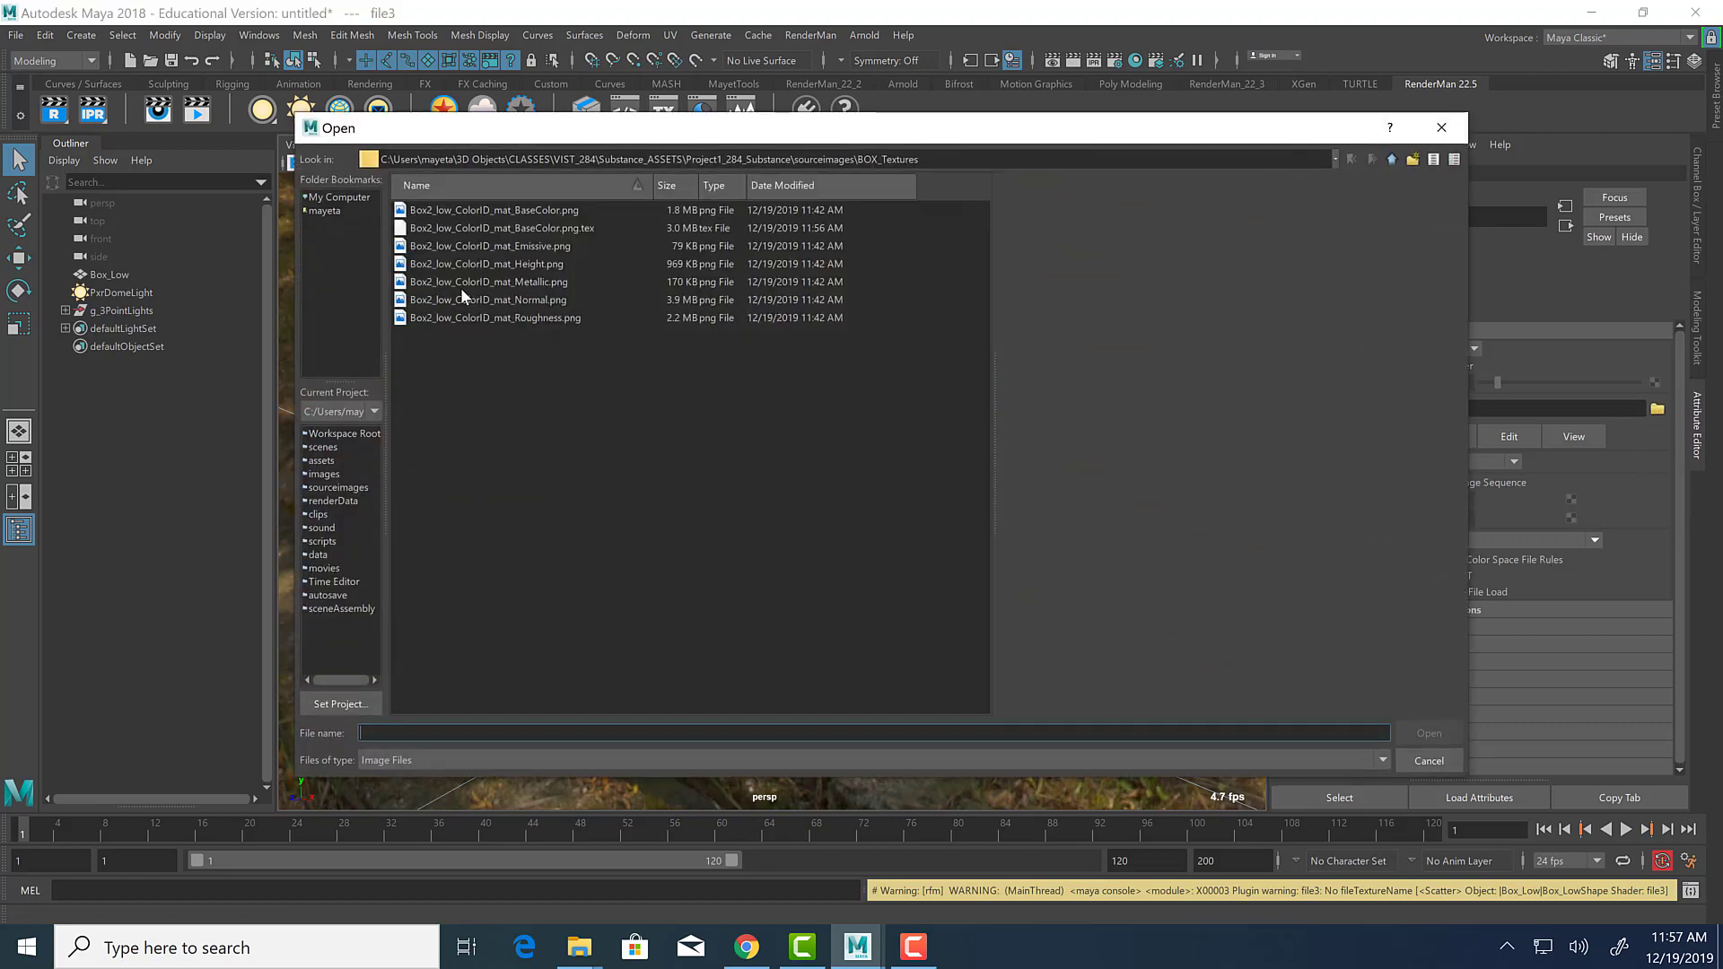
{"action": "left_click", "coordinate": [451, 302]}
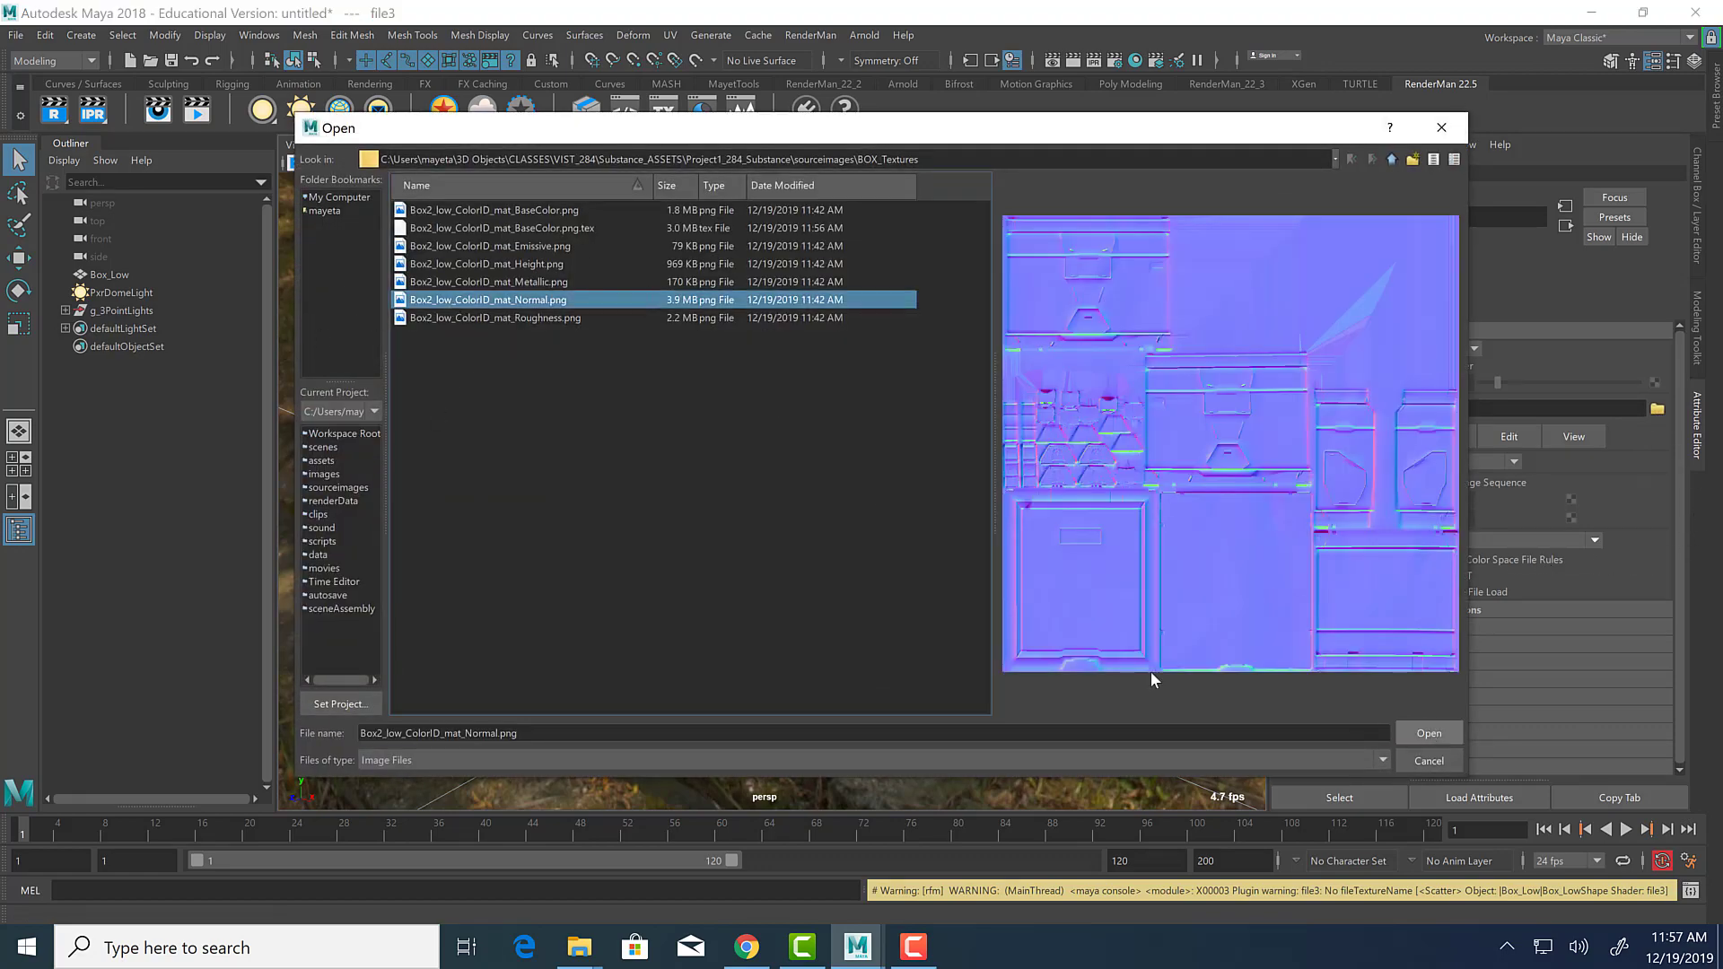
{"action": "key", "text": "Return"}
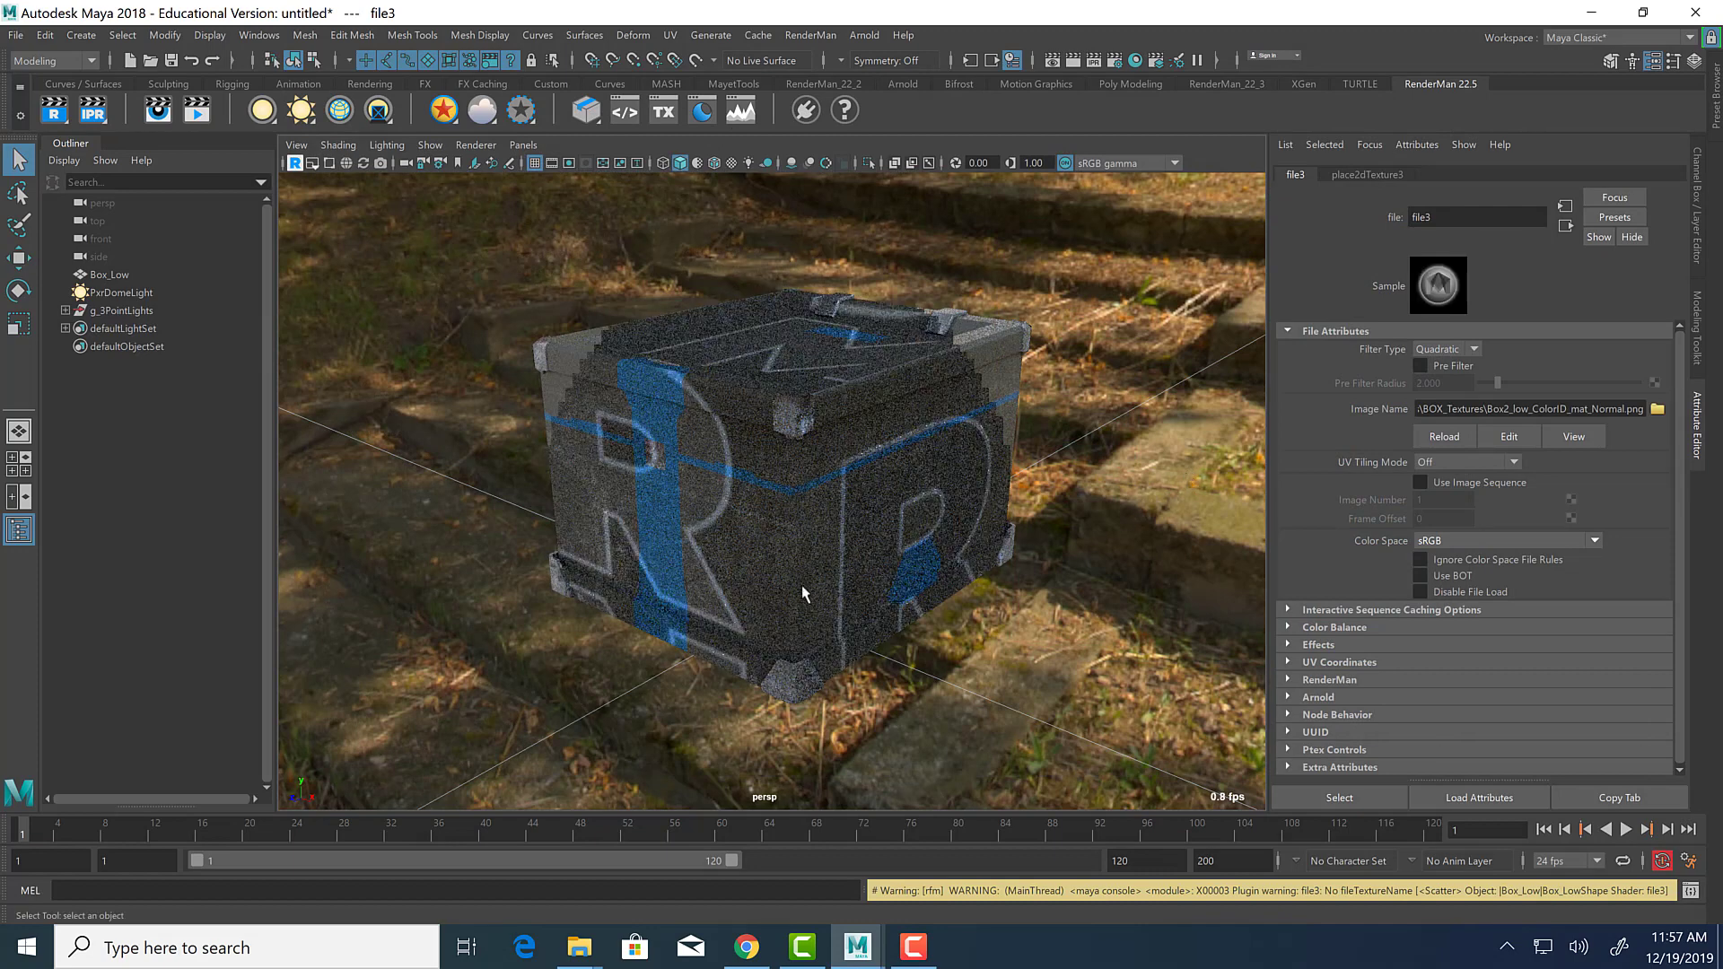
Restart RenderMan rendering in the perspective viewport and examine the normal-mapped box from another side.
{"action": "left_click", "coordinate": [294, 166]}
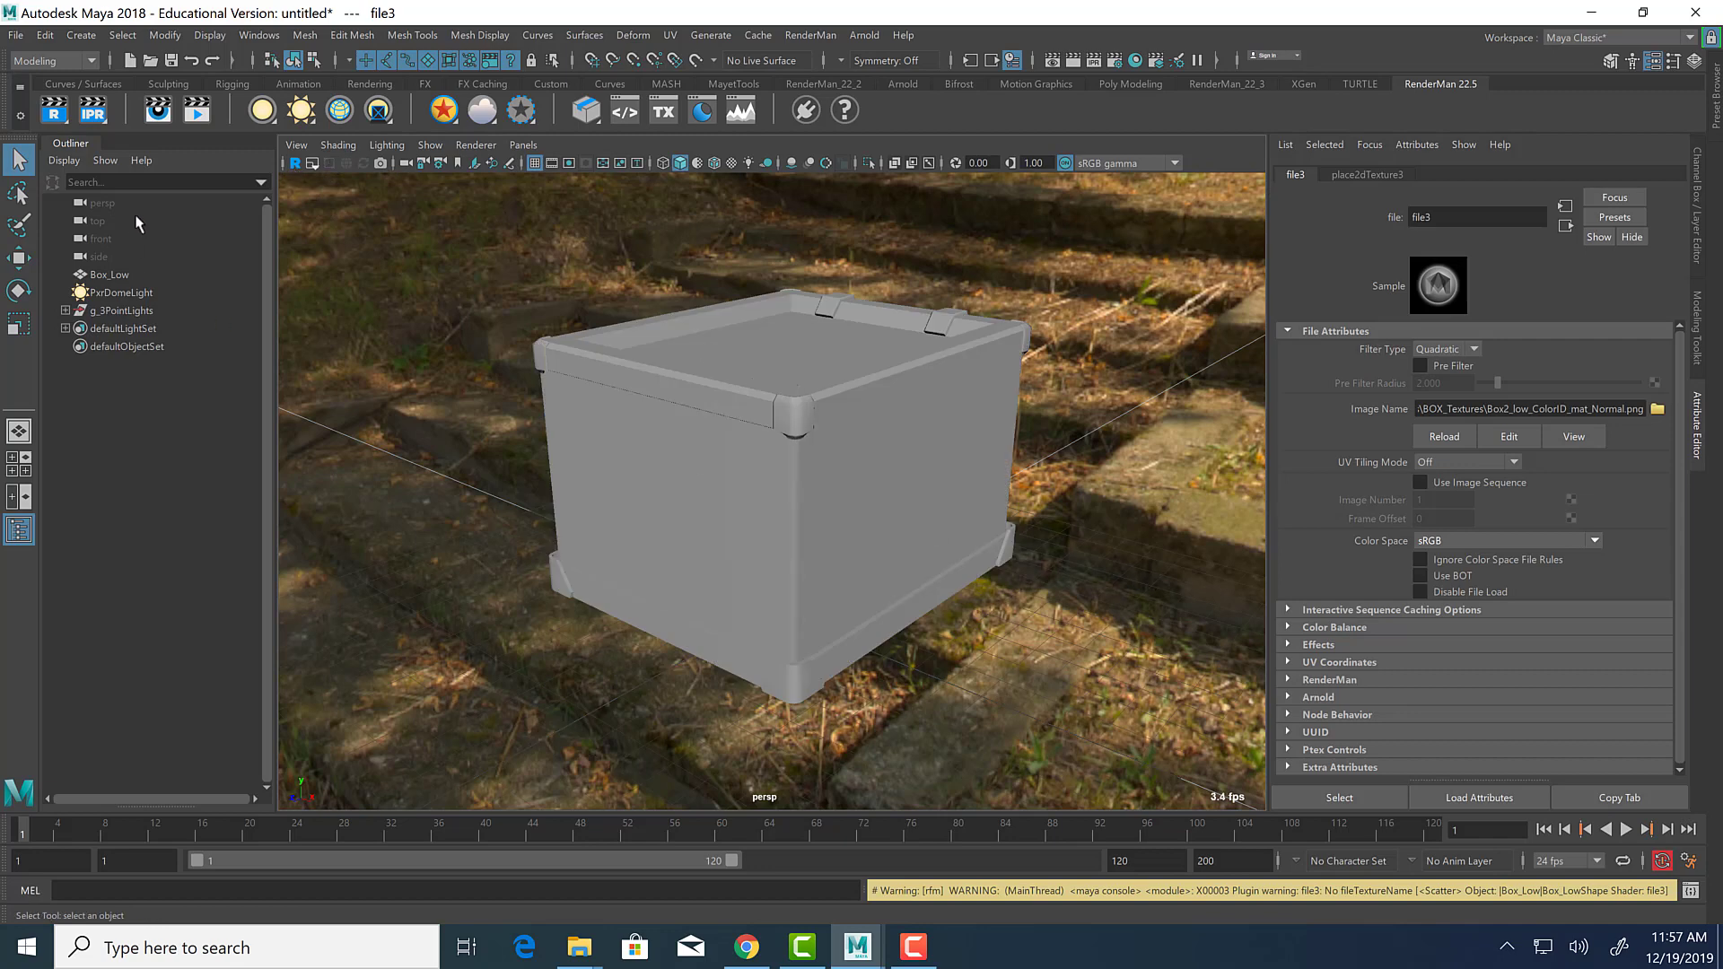
{"action": "left_click", "coordinate": [293, 163]}
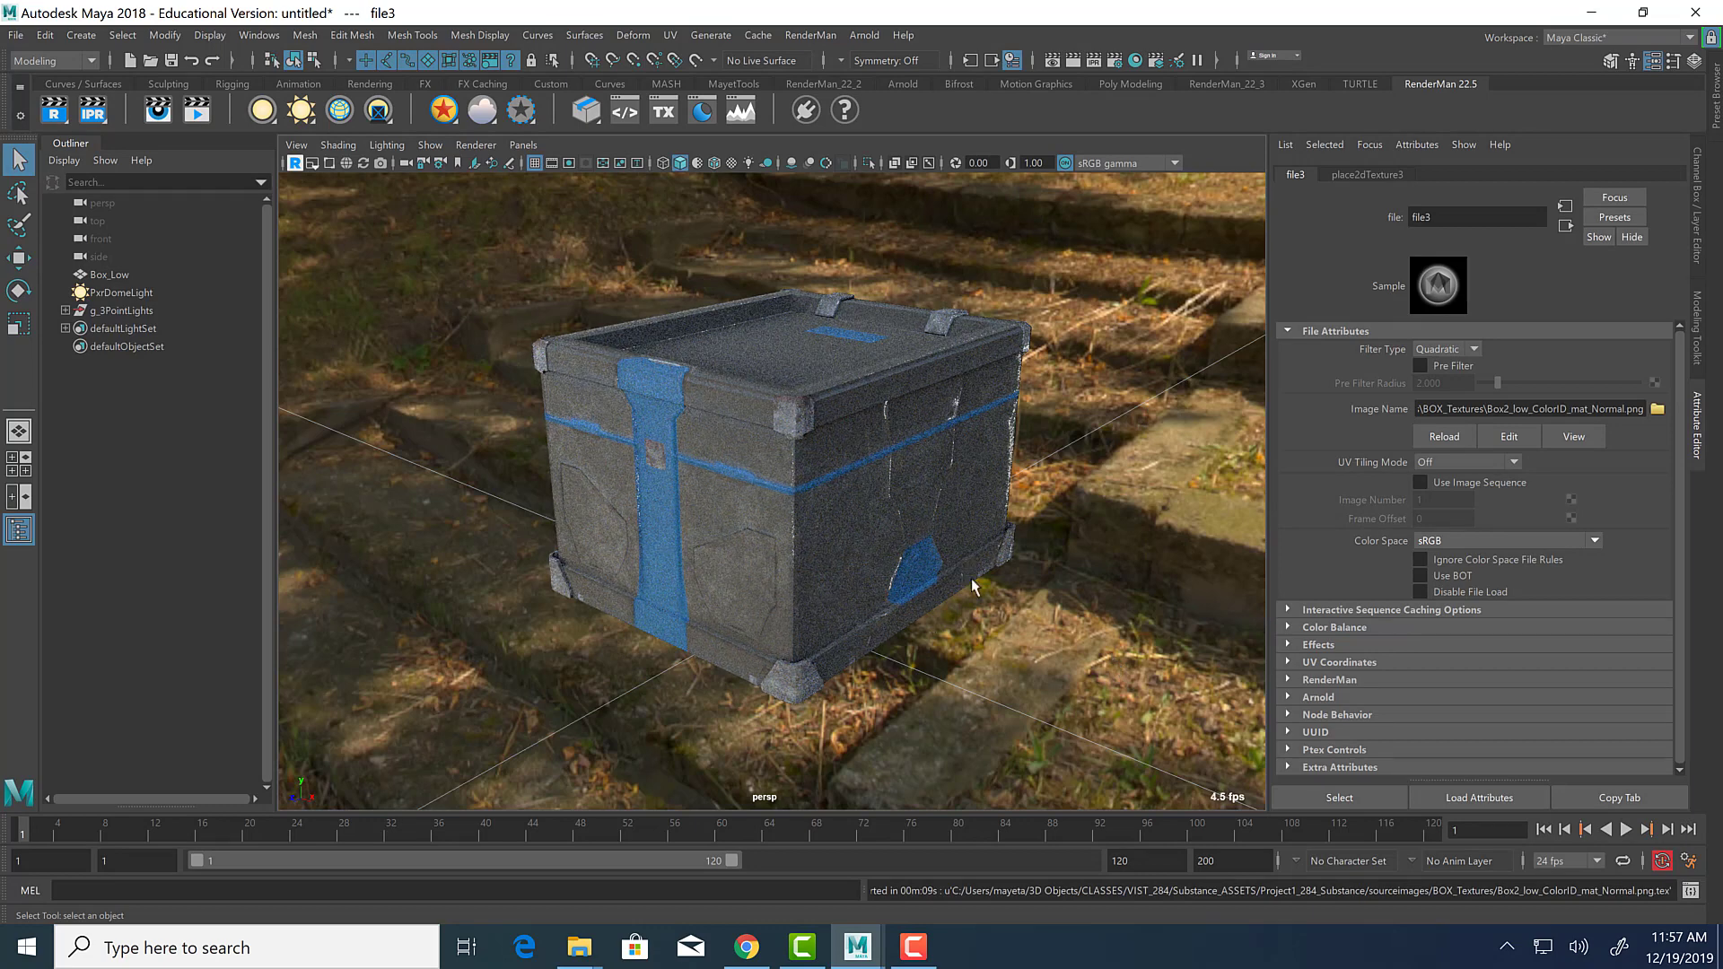
{"action": "left_click_drag", "start_coordinate": [820, 512], "coordinate": [1152, 579], "text": "alt"}
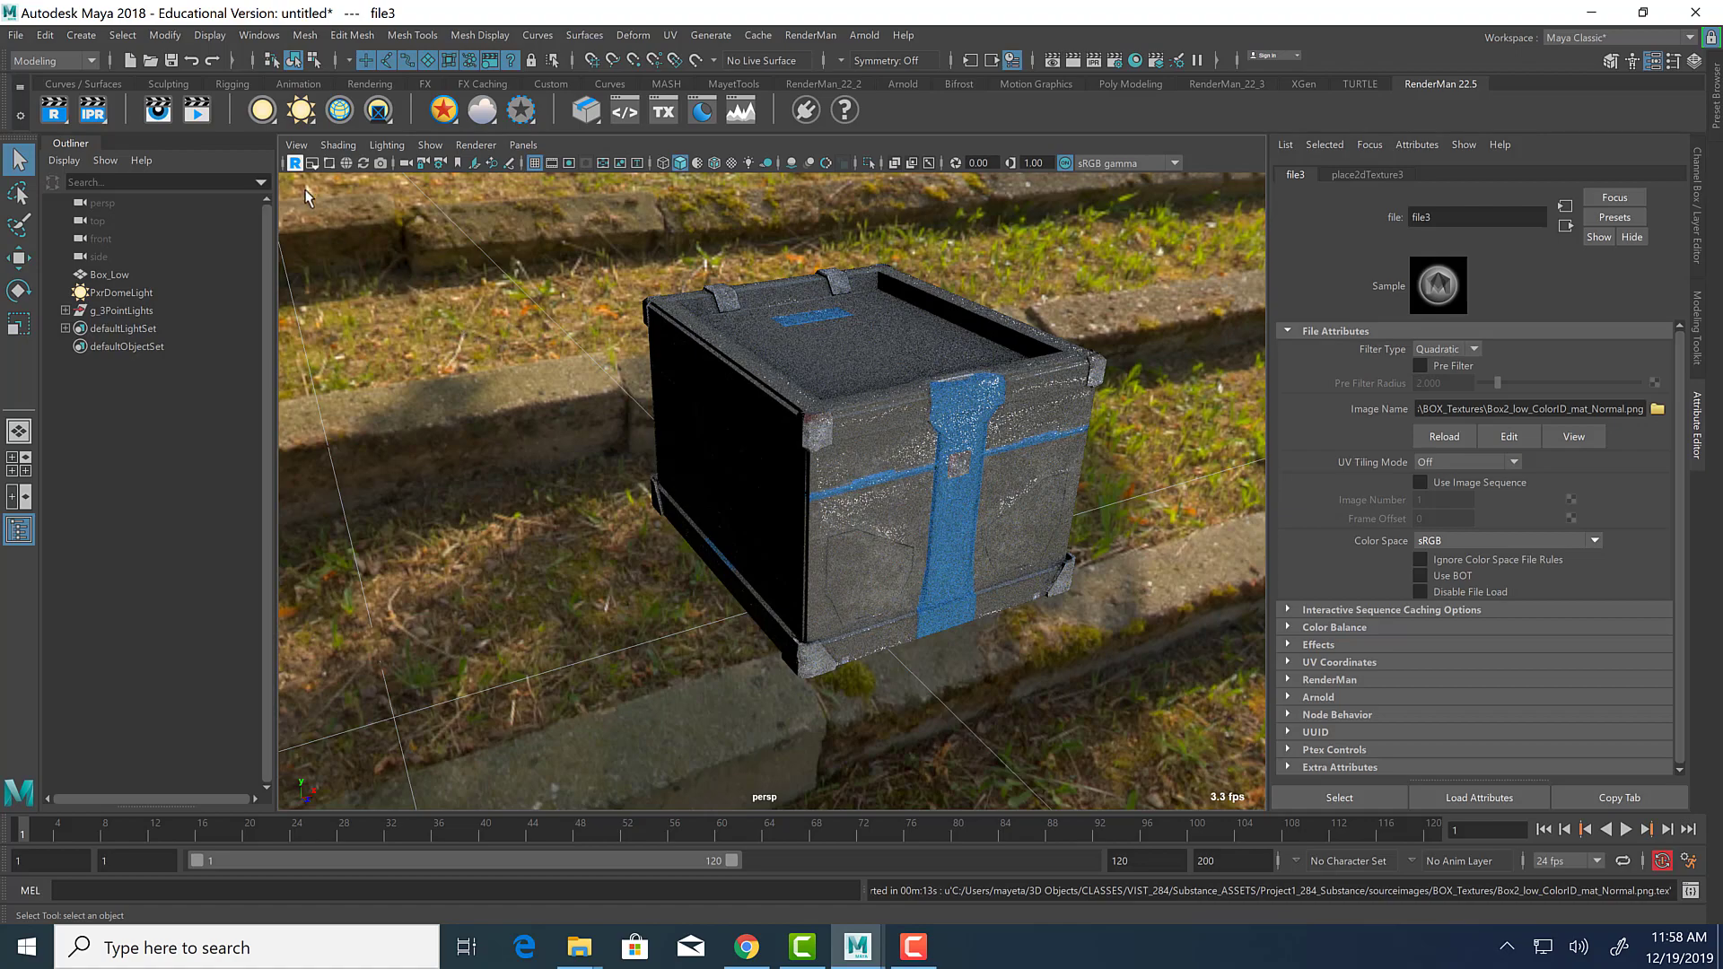
Stop RenderMan rendering in the perspective viewport and turn the view to an unlit side of the box.
{"action": "left_click", "coordinate": [294, 163]}
{"action": "left_click_drag", "start_coordinate": [1043, 567], "coordinate": [872, 553], "text": "alt"}
{"action": "scroll", "coordinate": [876, 557], "scroll_direction": "up", "scroll_amount": 2}
{"action": "scroll", "coordinate": [883, 558], "scroll_direction": "down", "scroll_amount": 2}
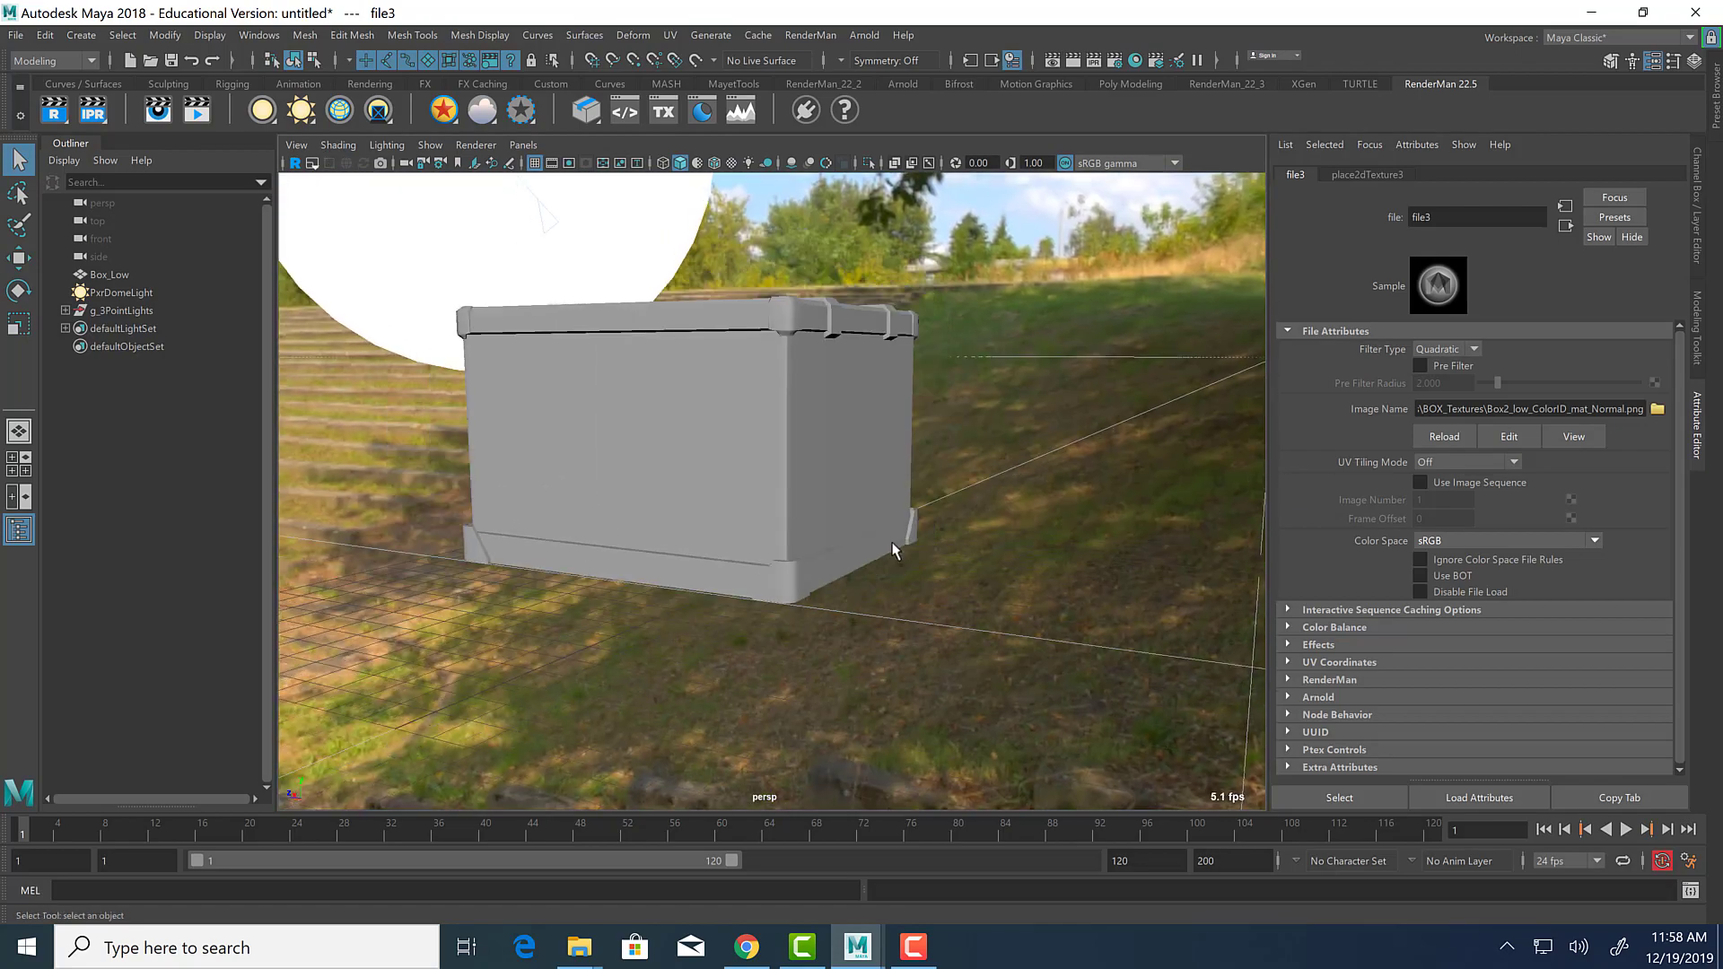
Try rotating PxrDomeLight about 76 degrees around the vertical axis, and undo the rotation.
{"action": "left_click", "coordinate": [117, 292]}
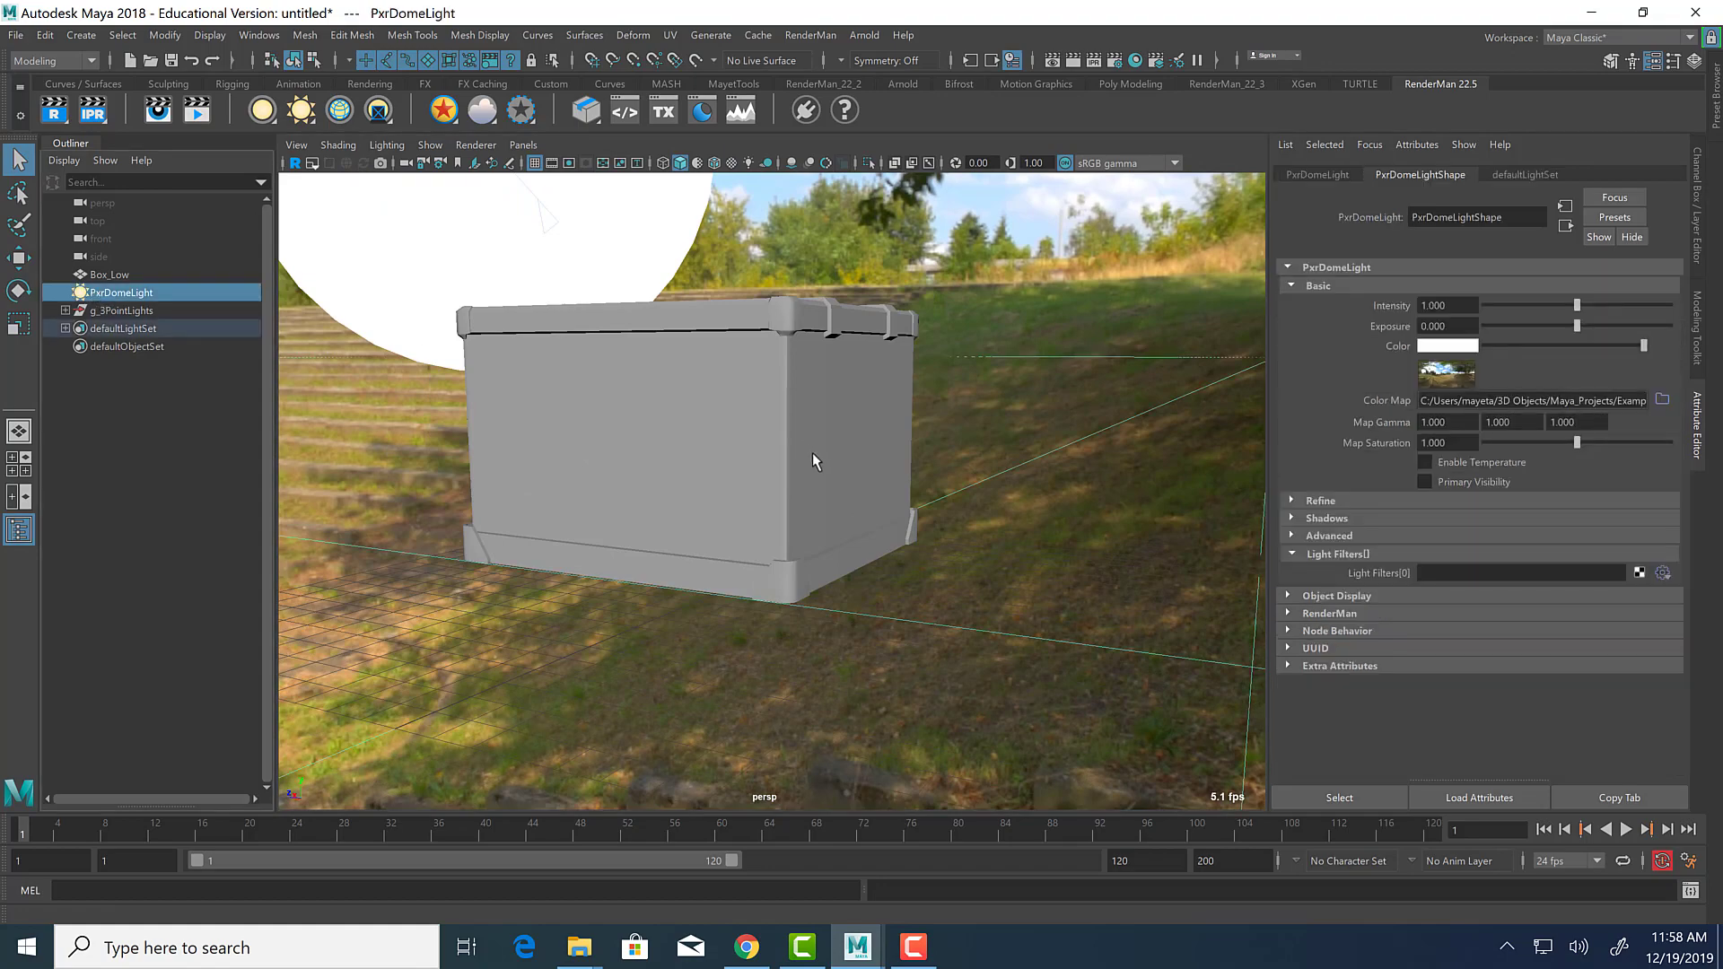
{"action": "key", "text": "e"}
{"action": "left_click_drag", "start_coordinate": [686, 617], "coordinate": [785, 616]}
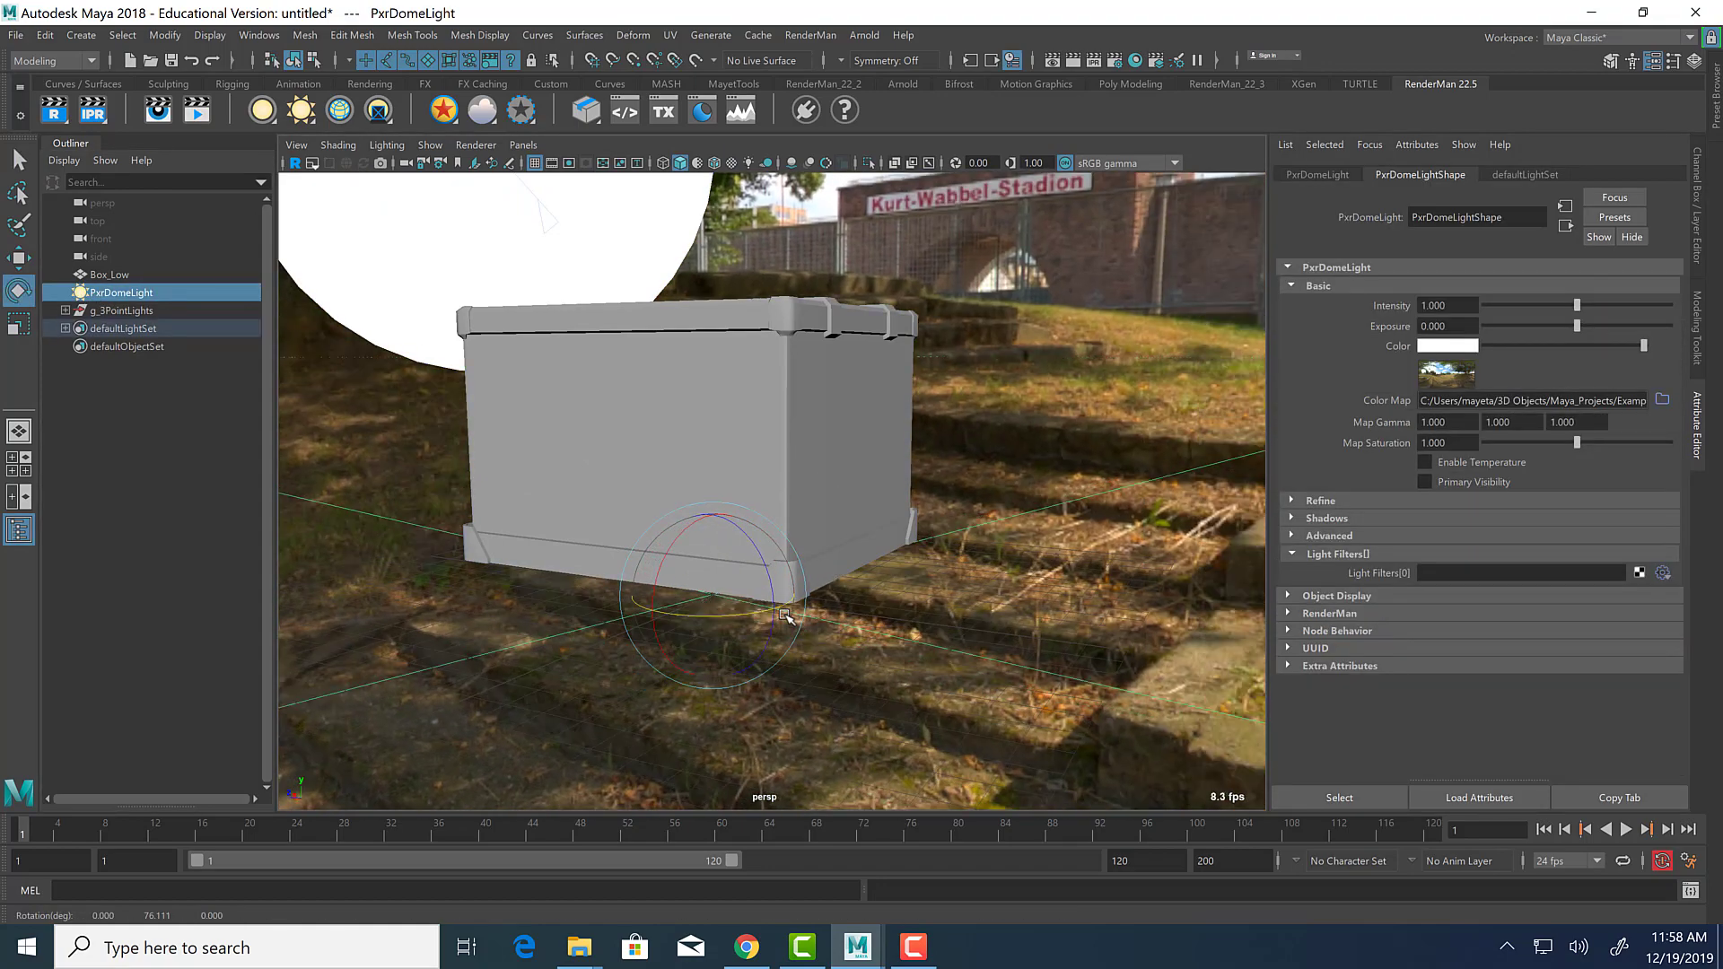
{"action": "key", "text": "ctrl+z"}
Rotate the g_3PointLights group around the vertical axis to about 74 degrees, checking the lighting with RenderMan viewport rendering.
{"action": "left_click", "coordinate": [126, 311]}
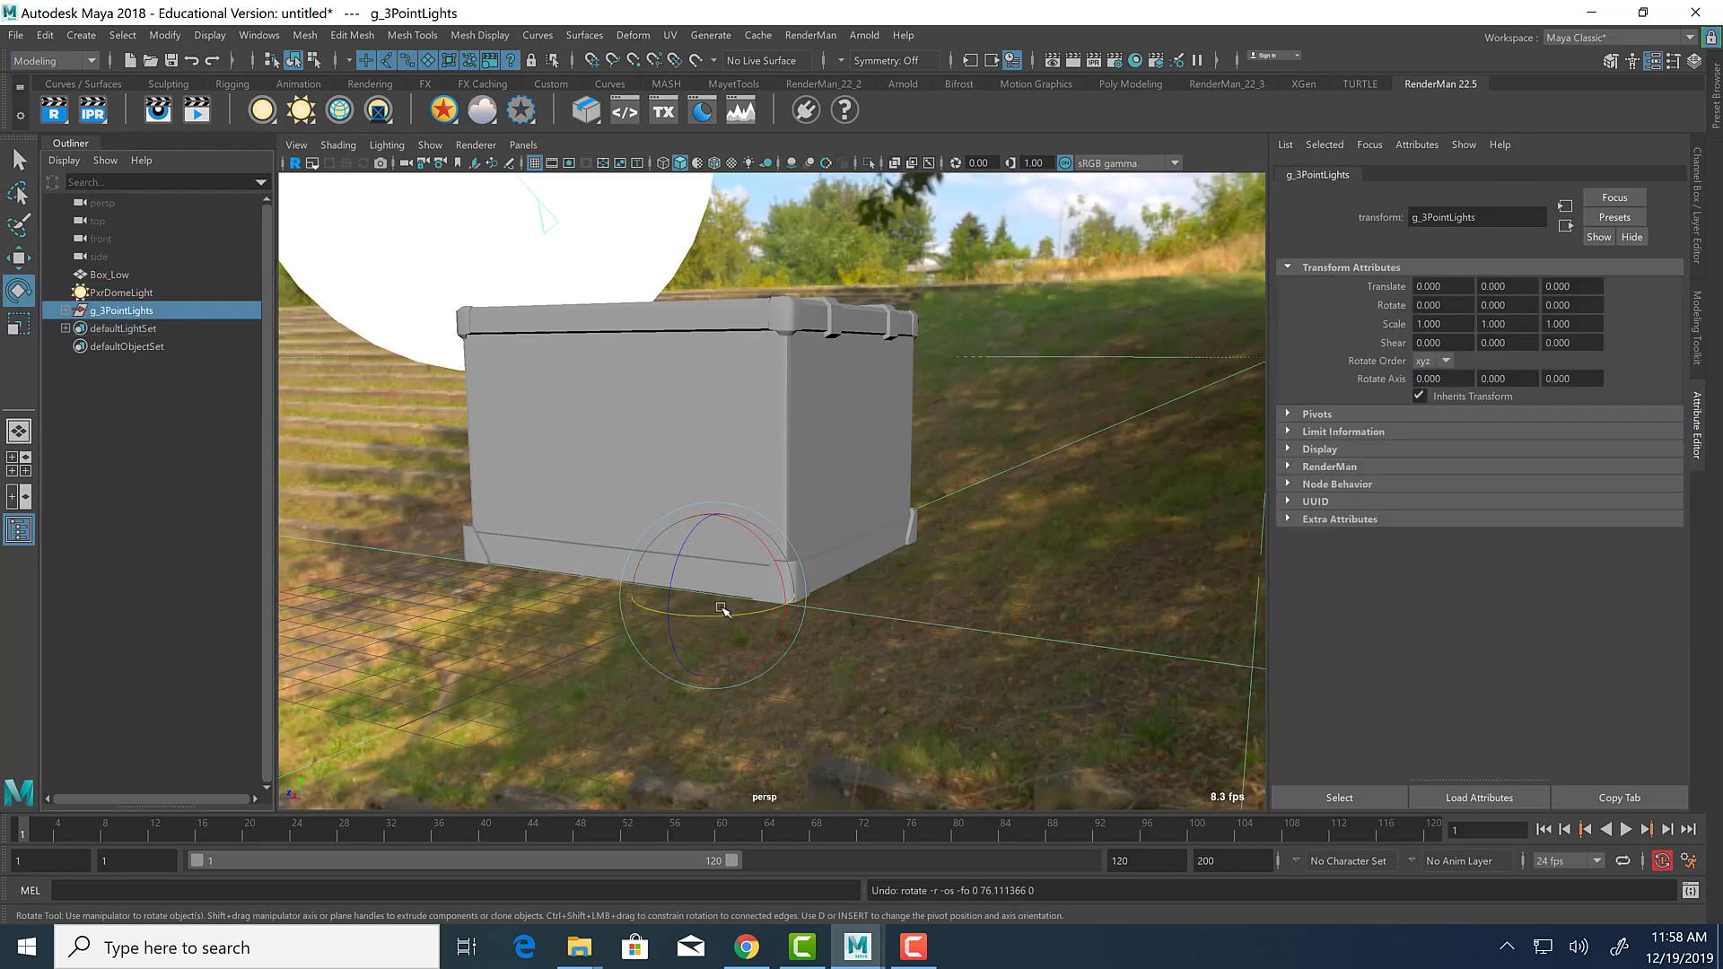
{"action": "left_click_drag", "start_coordinate": [718, 619], "coordinate": [846, 608]}
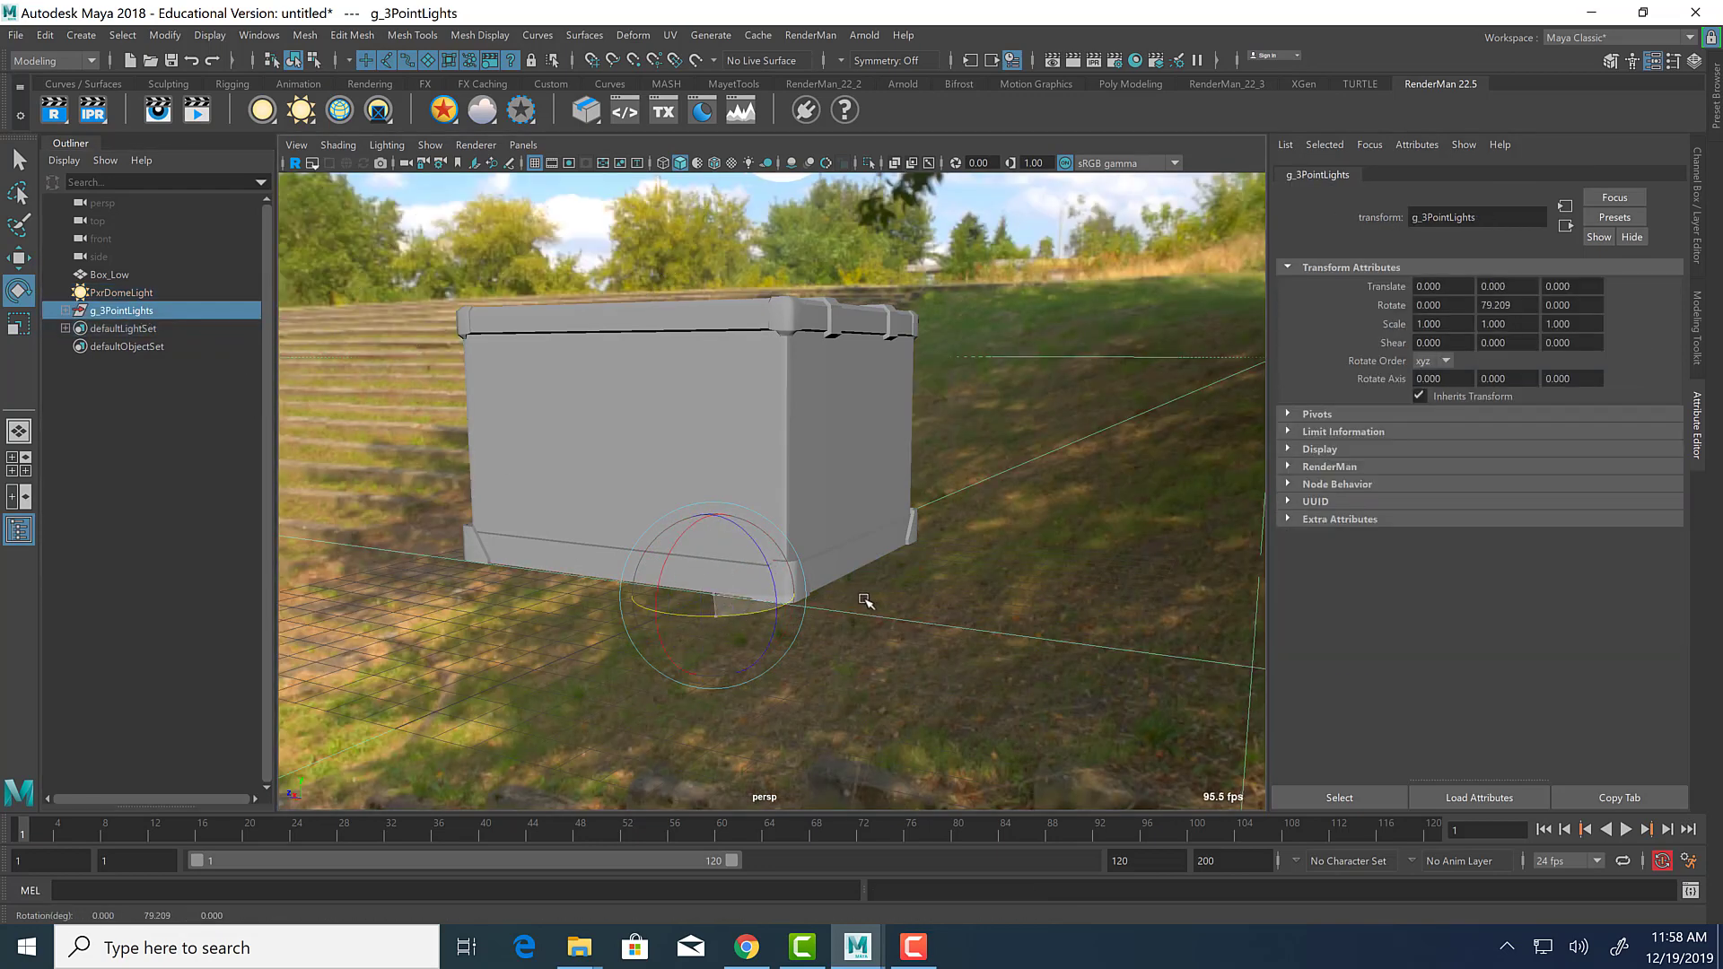
{"action": "left_click_drag", "start_coordinate": [717, 617], "coordinate": [737, 613]}
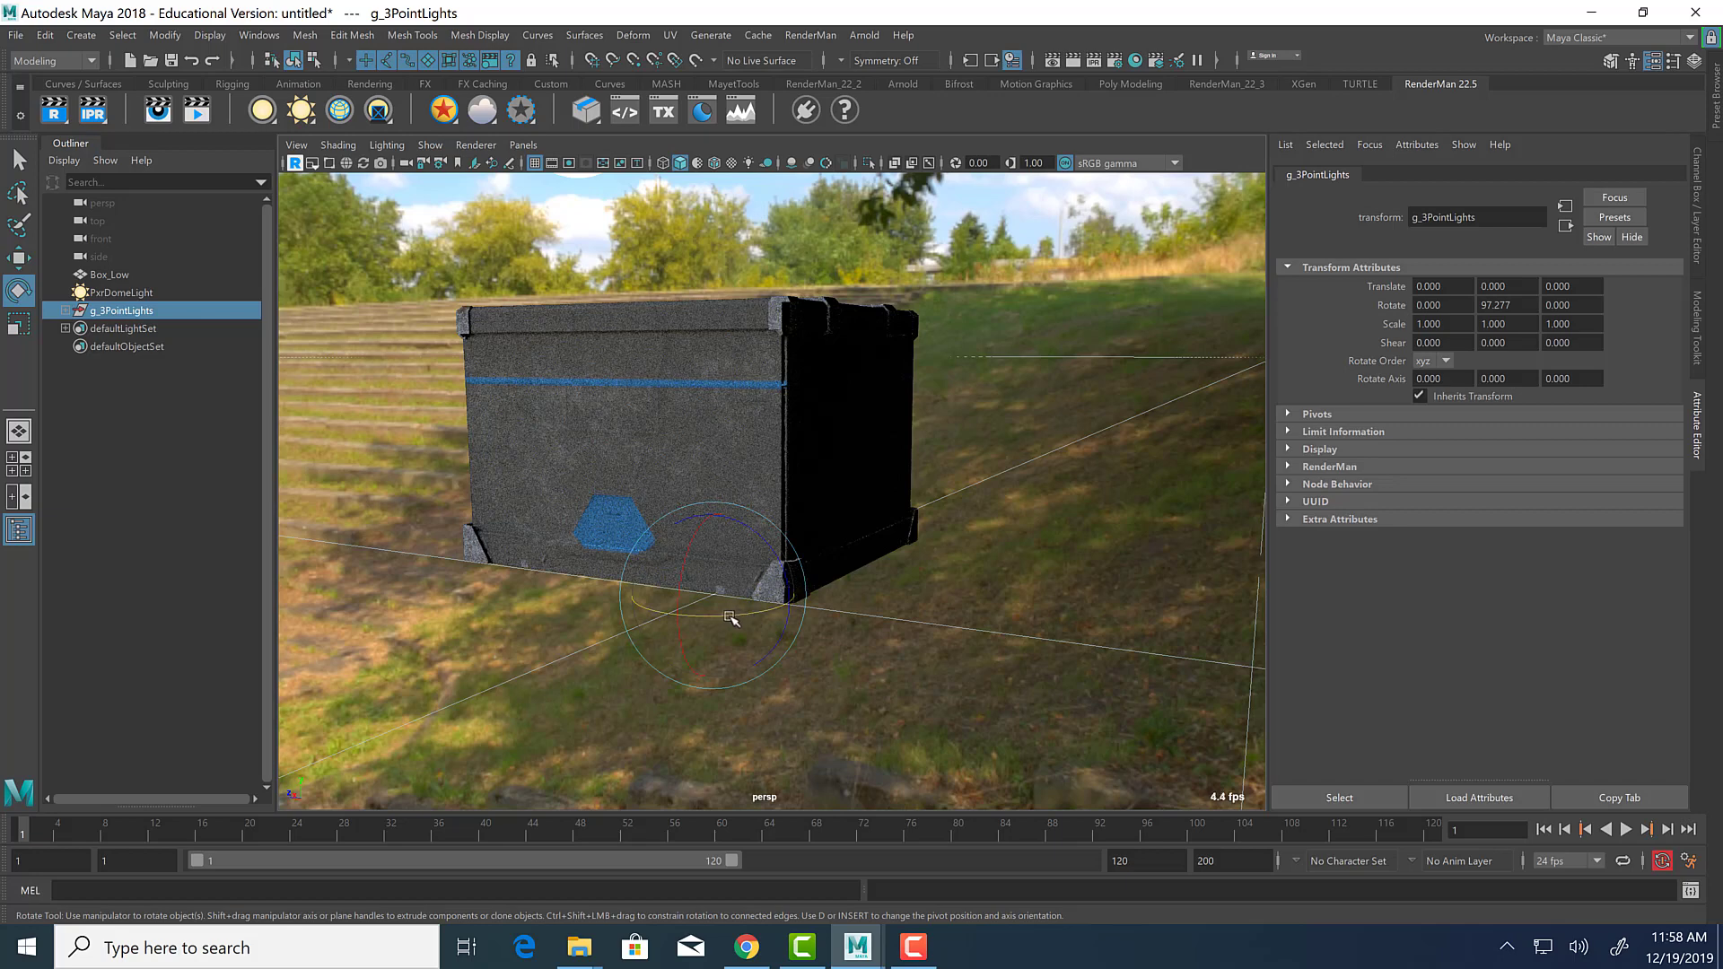
{"action": "left_click_drag", "start_coordinate": [716, 619], "coordinate": [708, 619]}
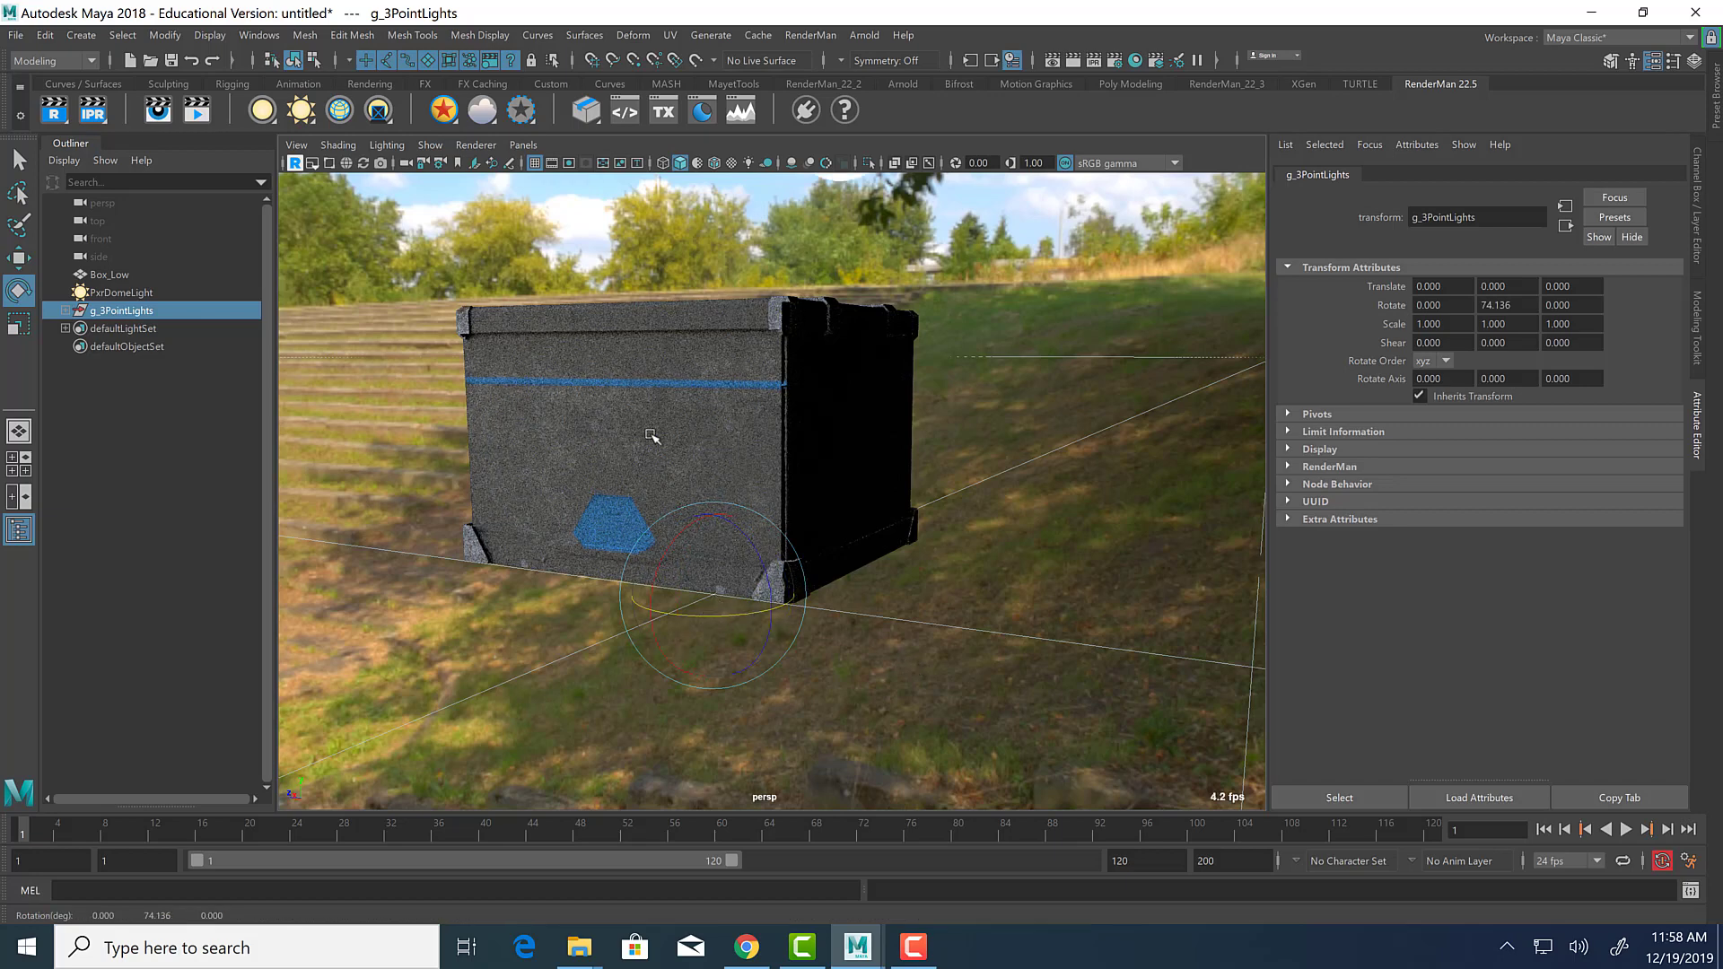
Examine how the rotated lights fall on the rendered box from above, from below and at a corner.
{"action": "left_click_drag", "start_coordinate": [532, 409], "coordinate": [638, 443], "text": "alt"}
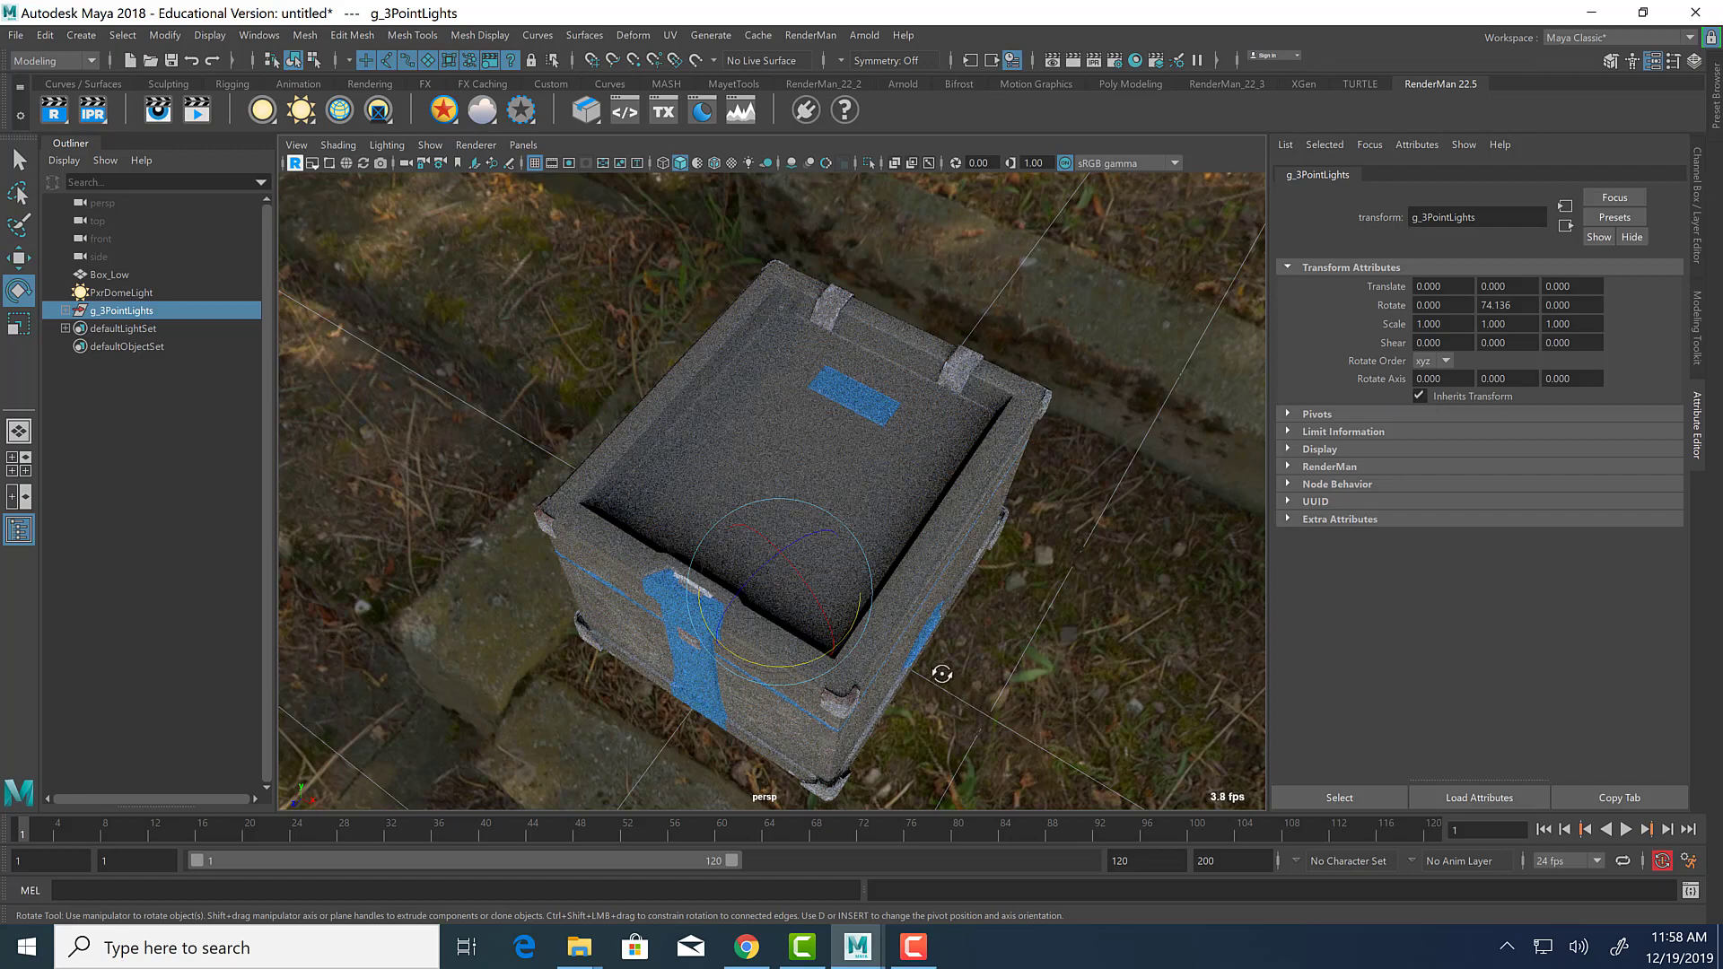
{"action": "left_click_drag", "start_coordinate": [941, 673], "coordinate": [942, 651], "text": "alt"}
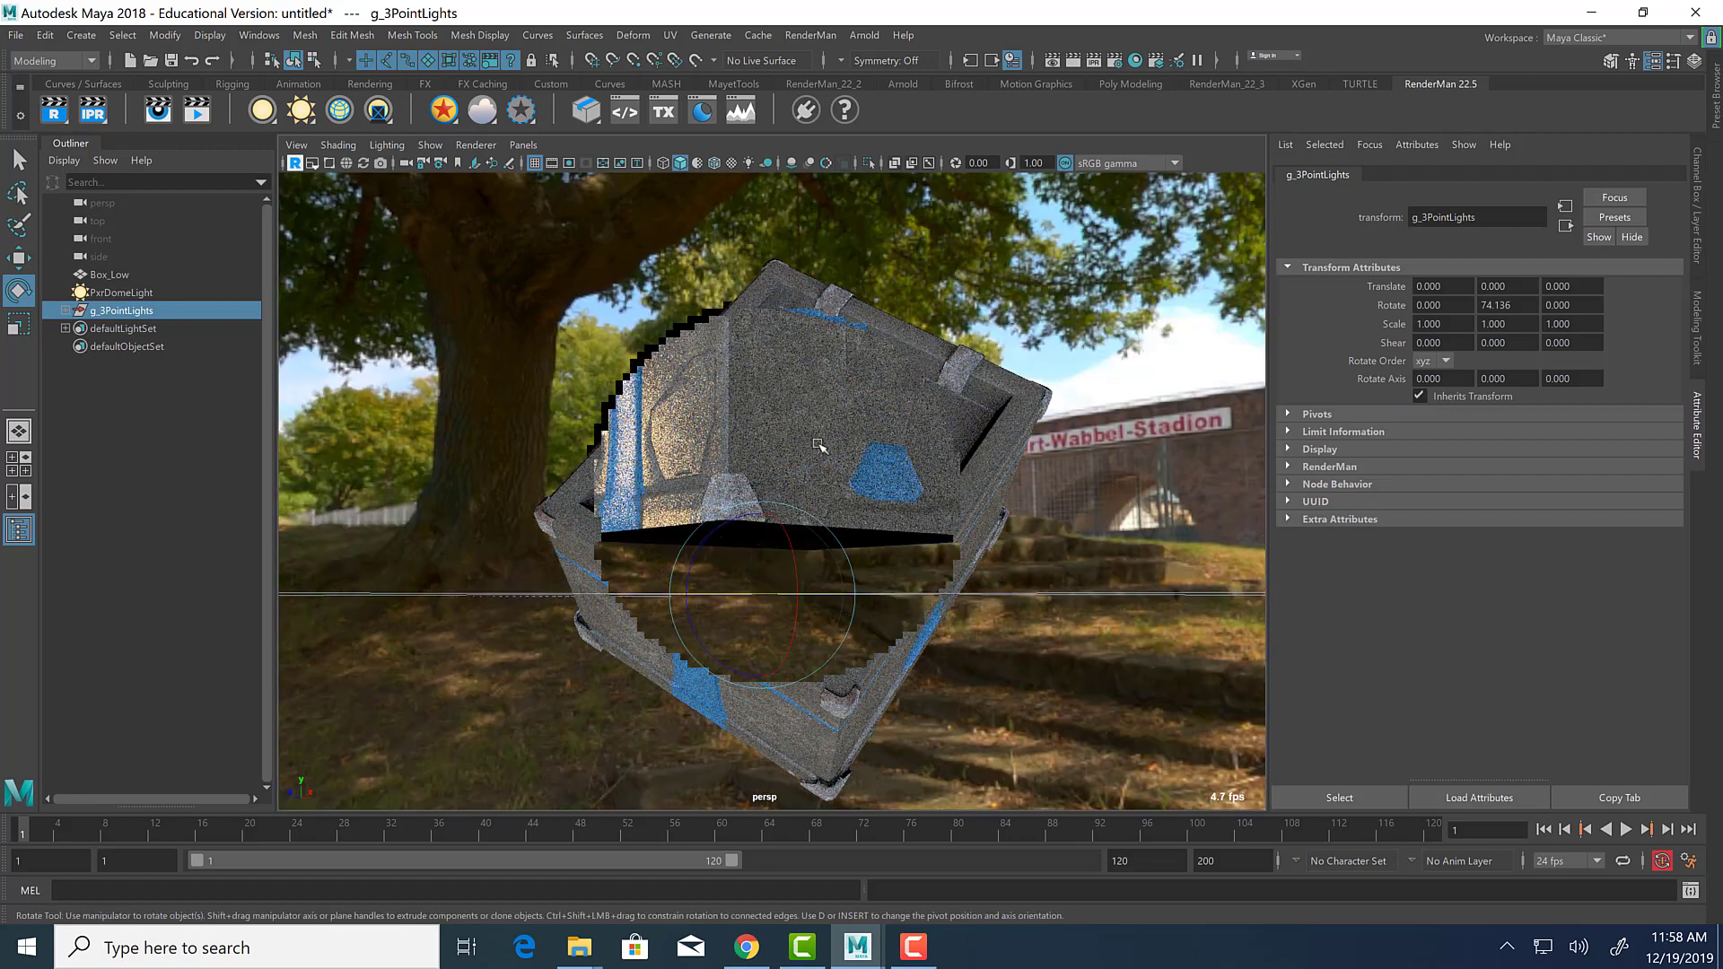
{"action": "left_click_drag", "start_coordinate": [897, 469], "coordinate": [1034, 502], "text": "alt"}
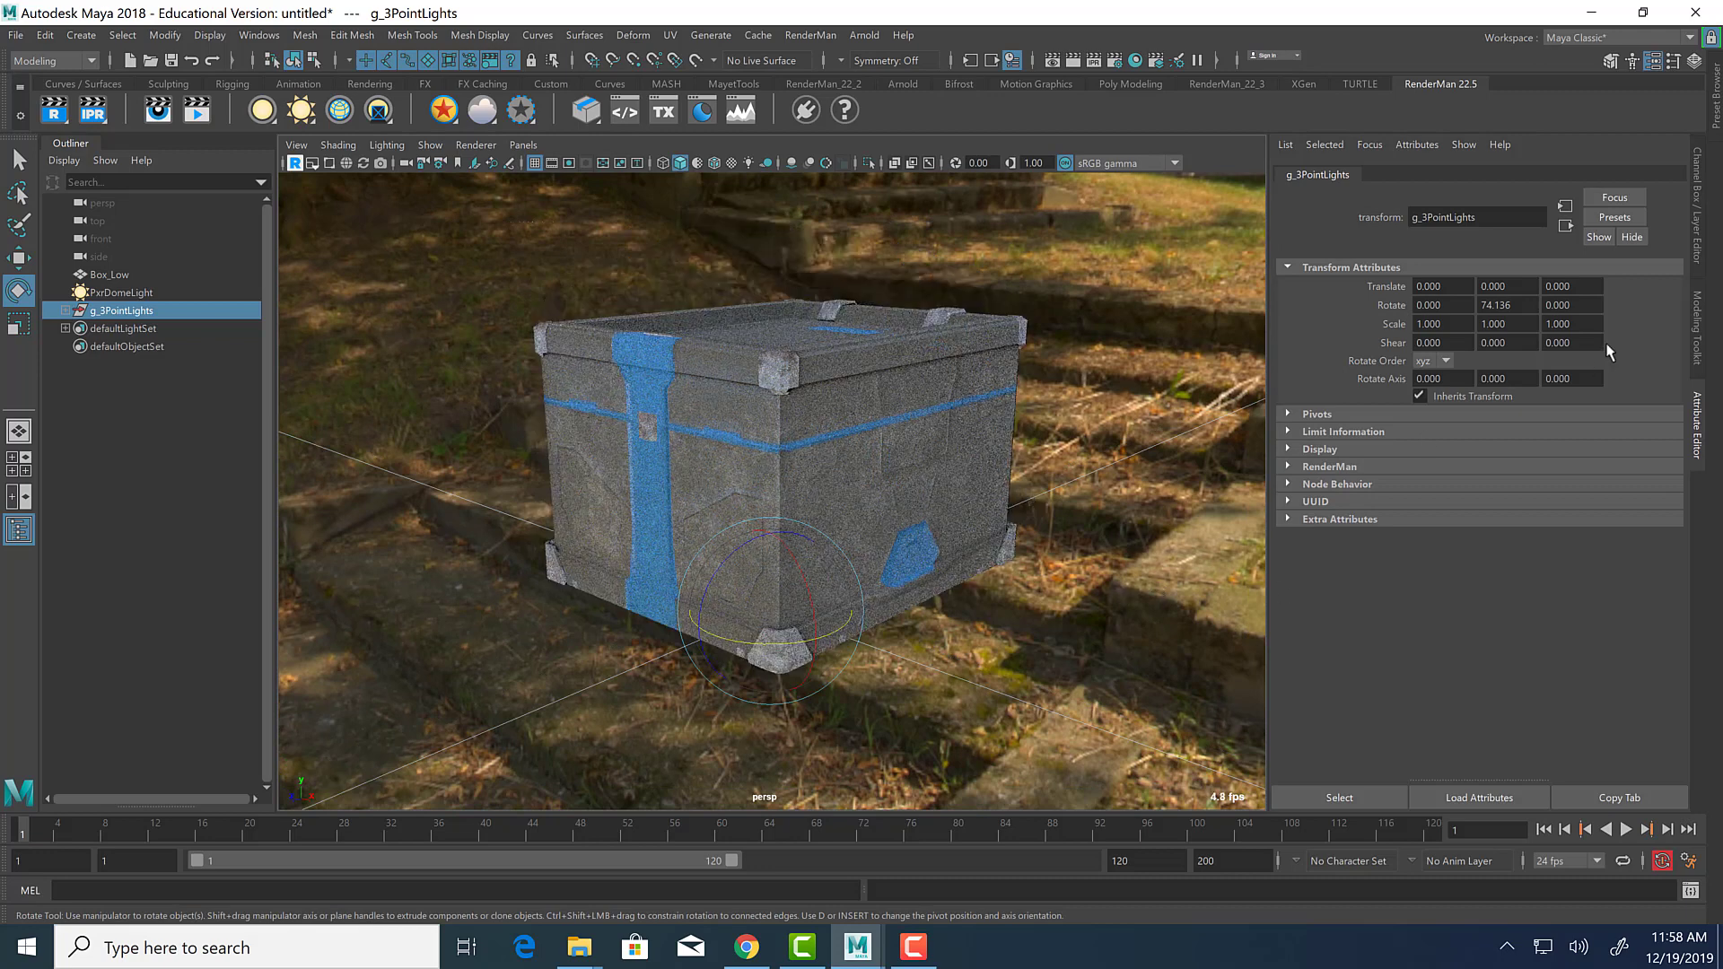
Stop the viewport rendering, select the Box_Low mesh and show the attributes of its PxrDis_Box_Mat material.
{"action": "key", "text": "q"}
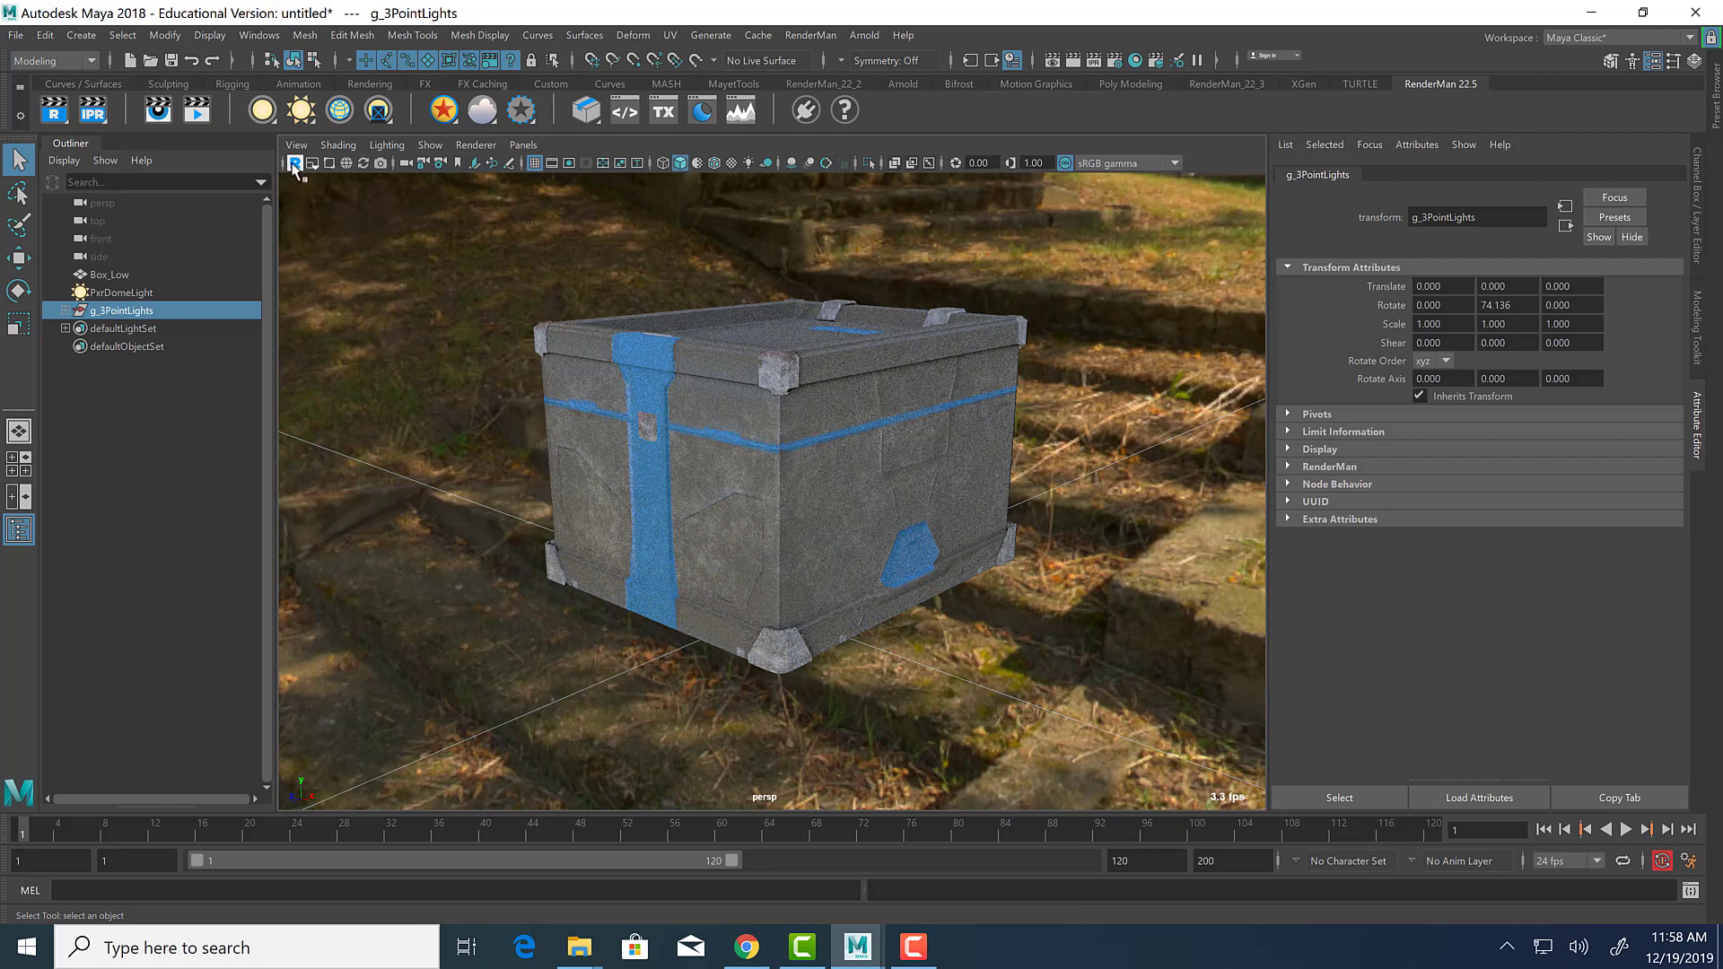
{"action": "left_click", "coordinate": [852, 457]}
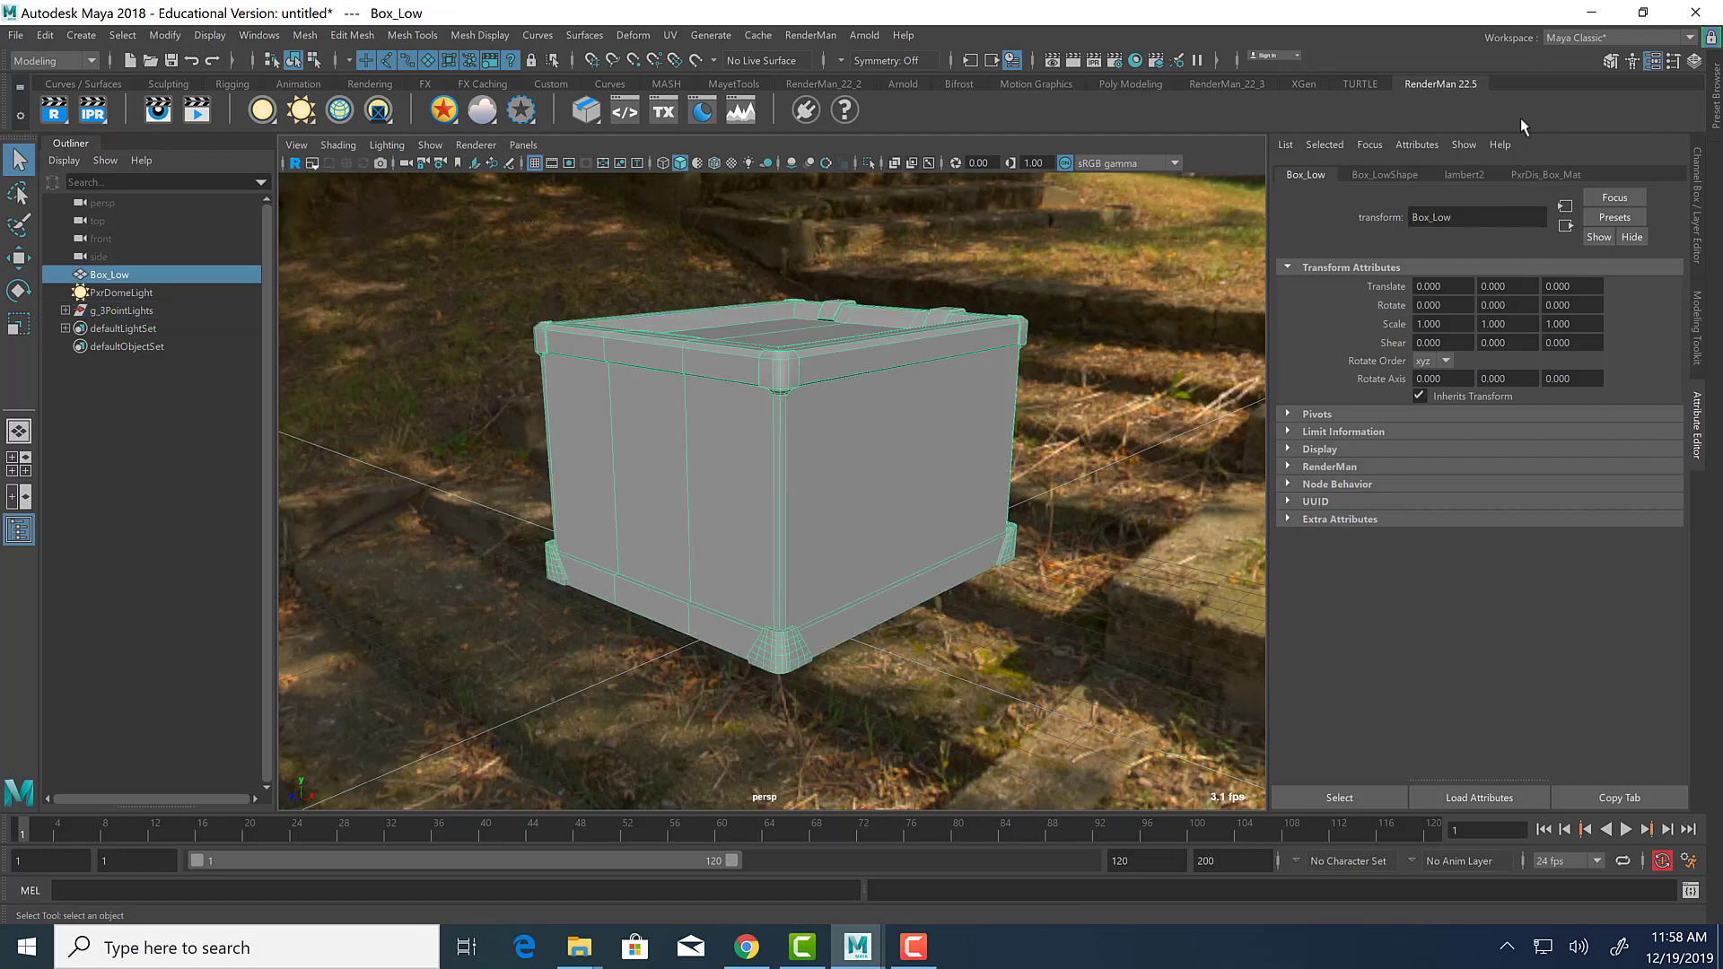
{"action": "left_click", "coordinate": [1533, 175]}
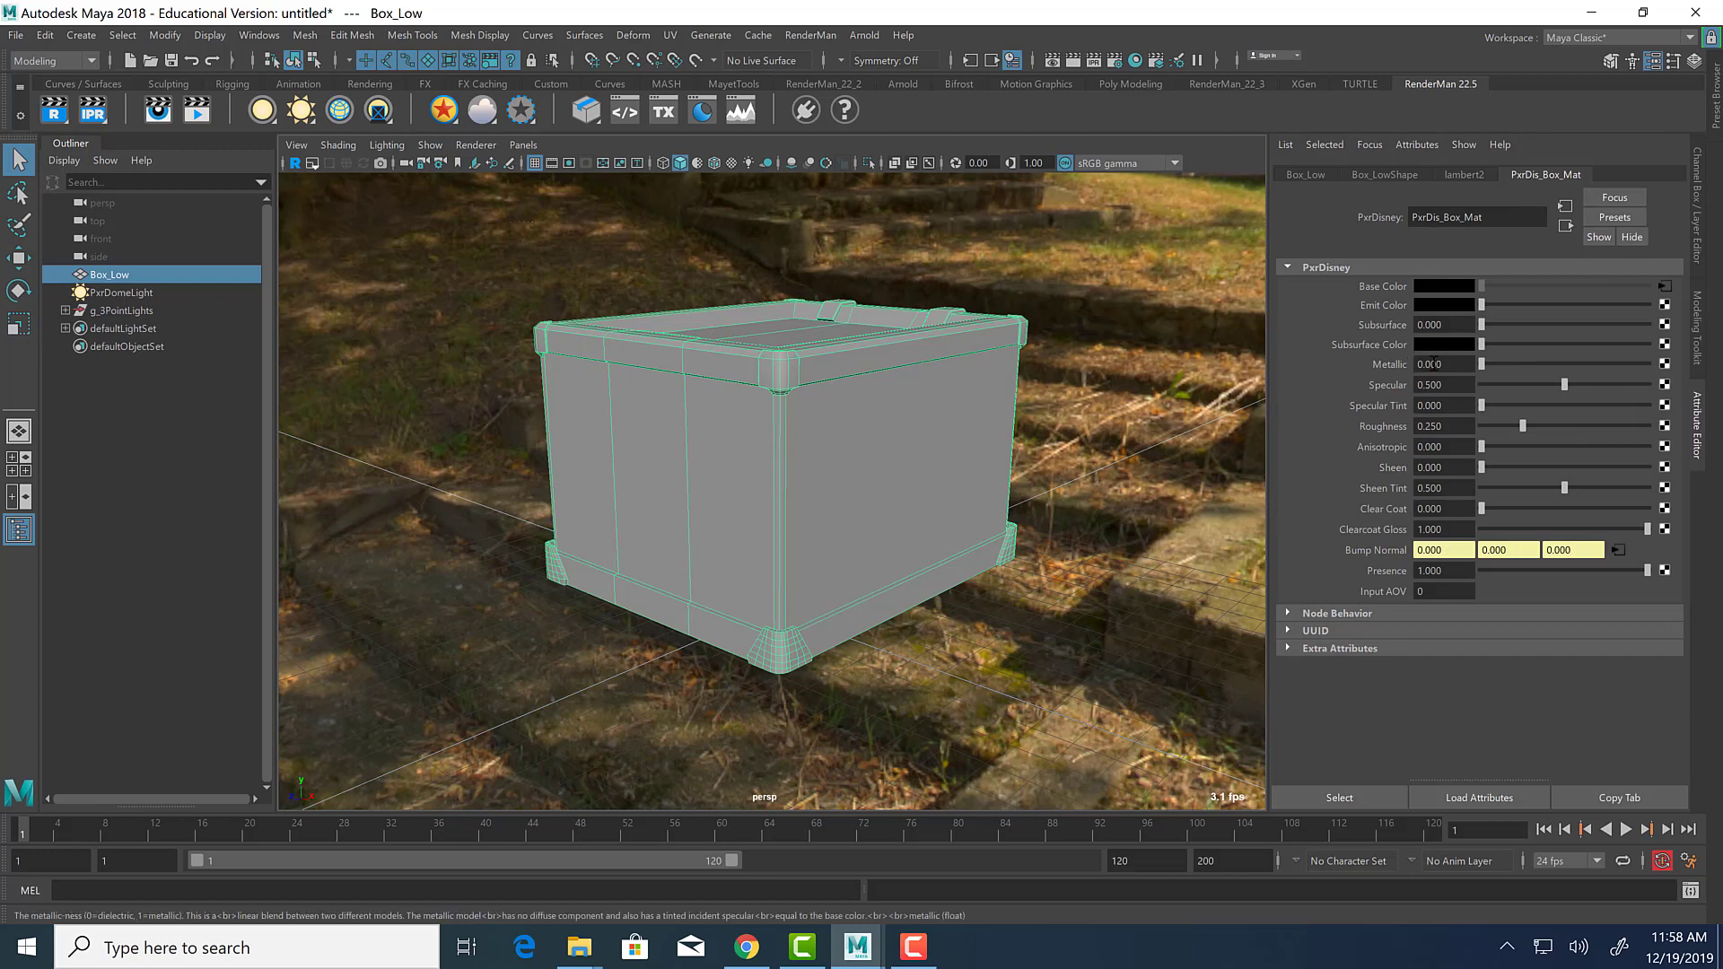
Connect a file texture to the material's Metallic attribute, loading Box2_low_ColorID_mat_Metallic.png.
{"action": "left_click", "coordinate": [1665, 365]}
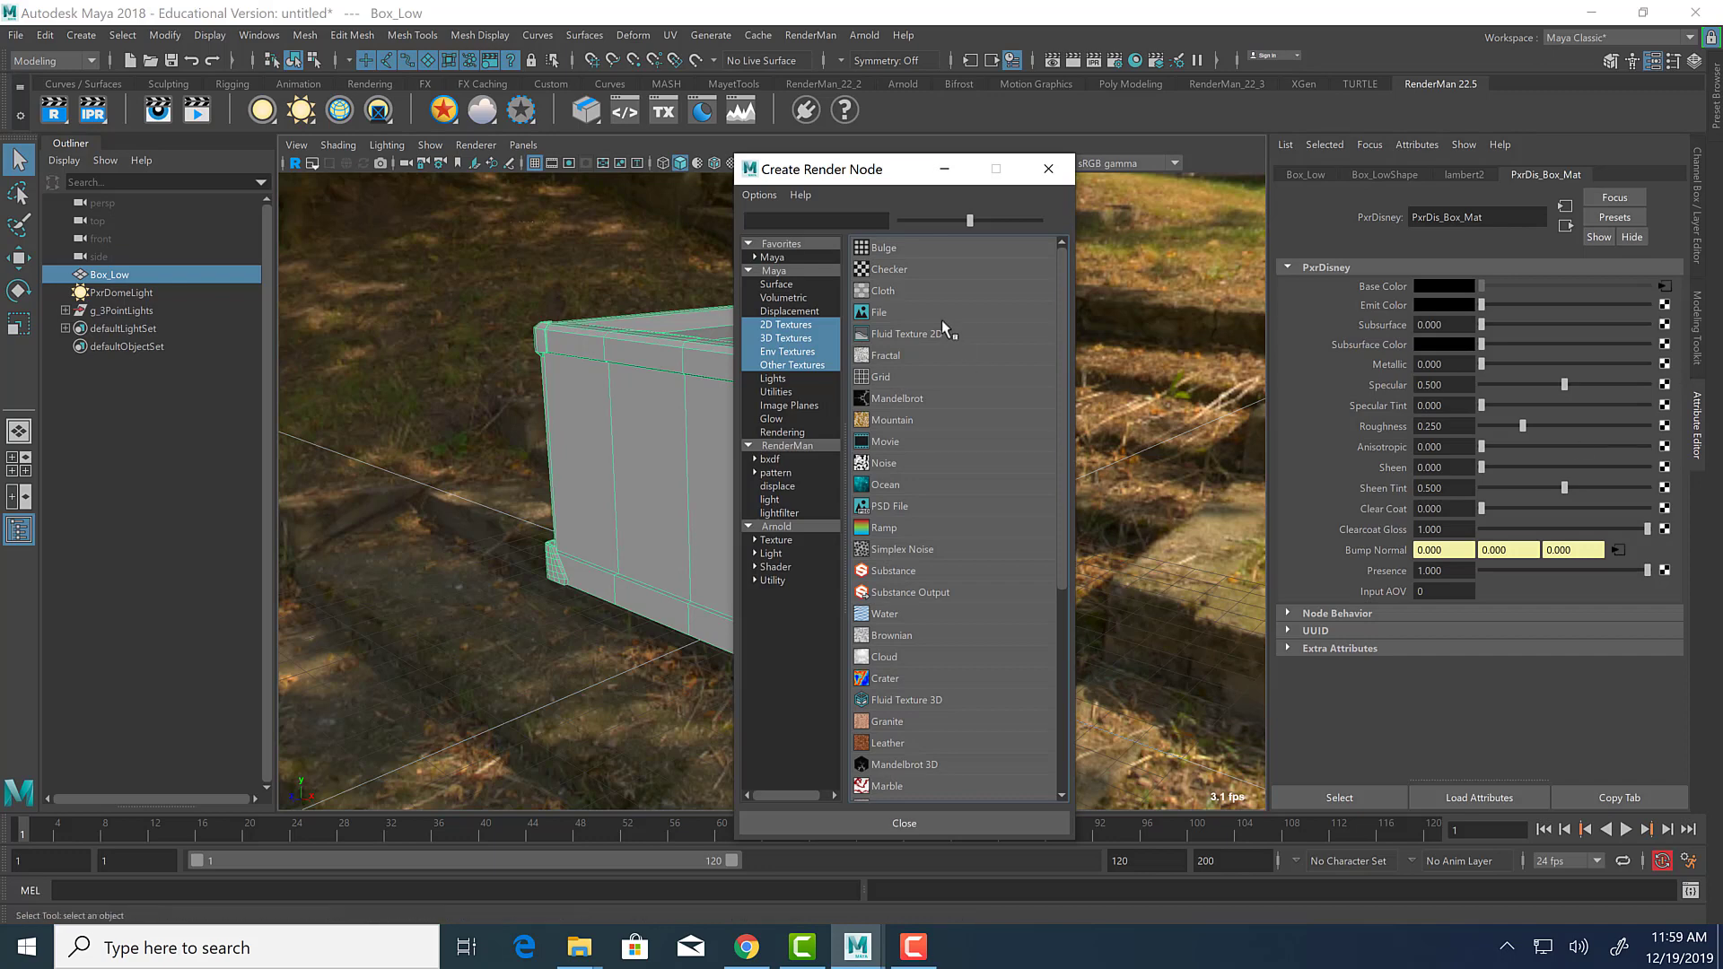
{"action": "left_click", "coordinate": [879, 312]}
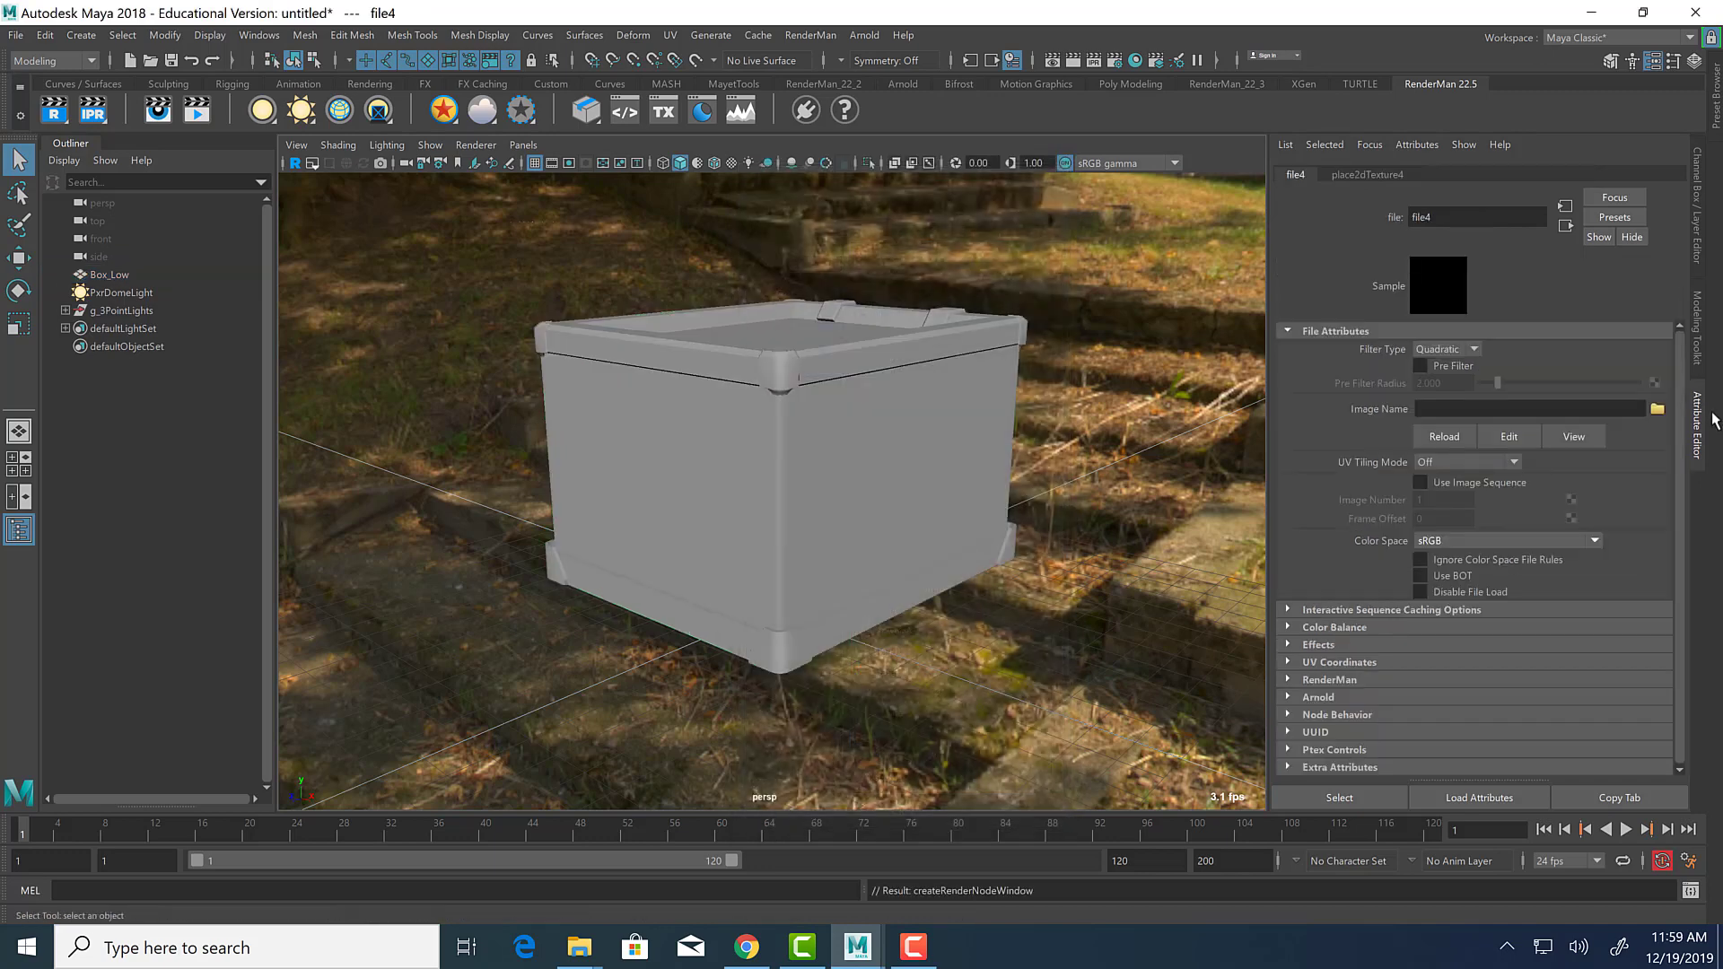
{"action": "left_click", "coordinate": [1657, 411]}
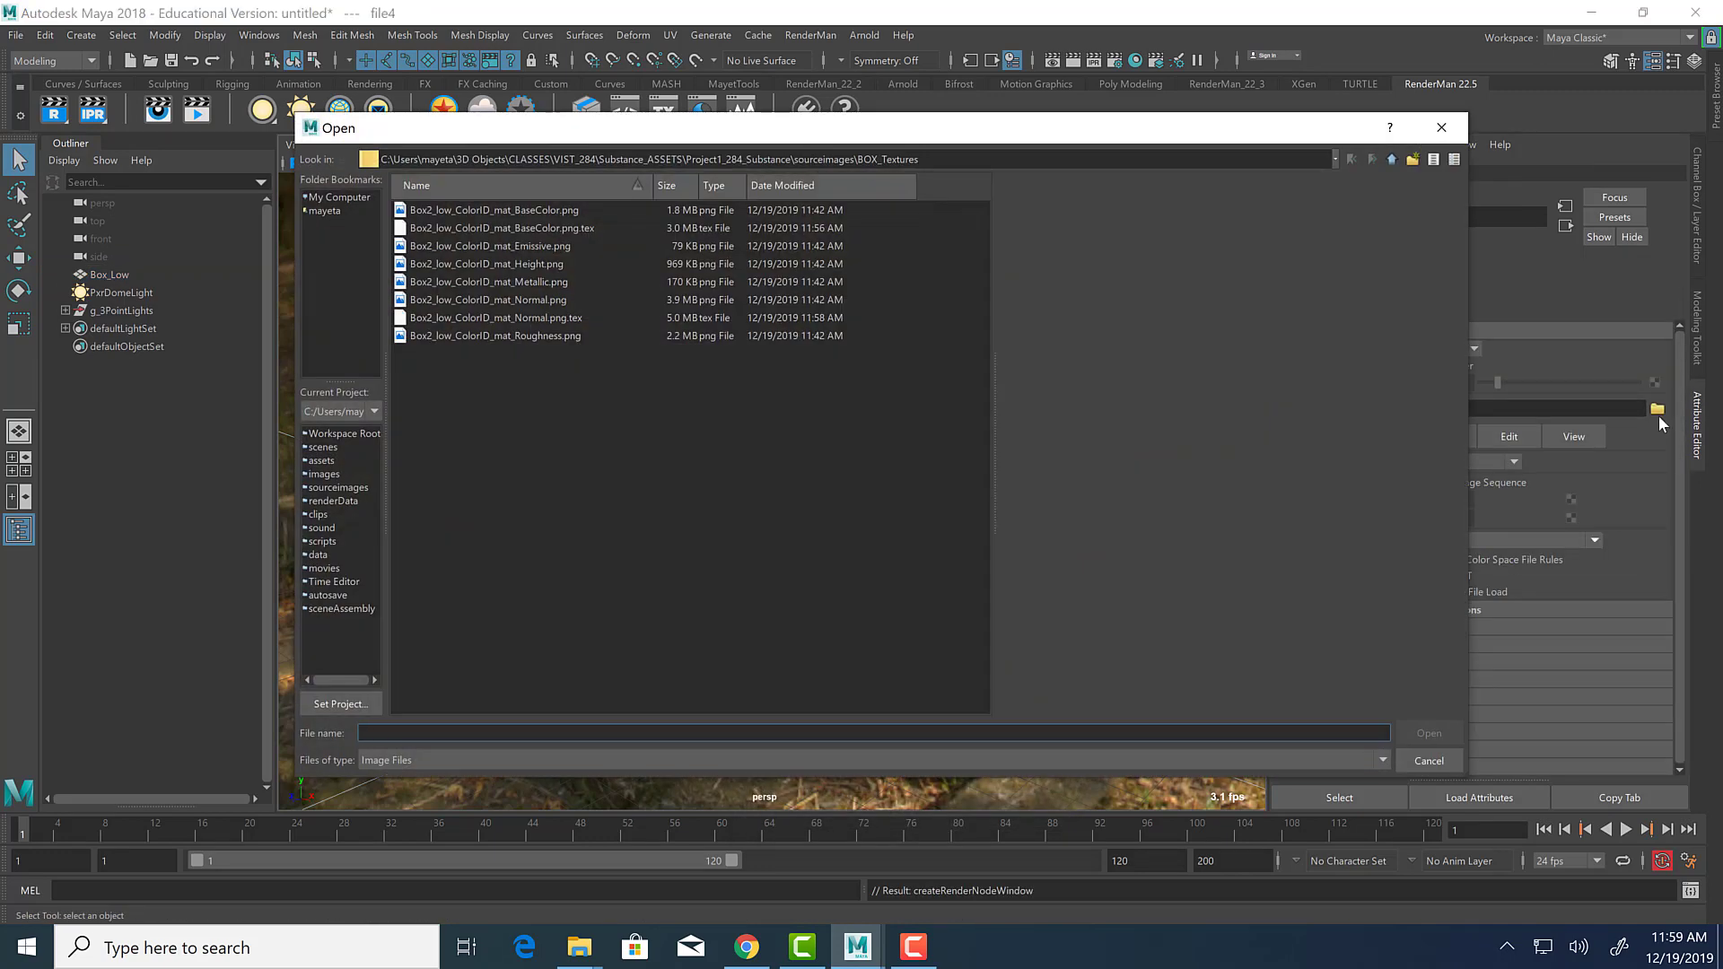
{"action": "left_click", "coordinate": [541, 281]}
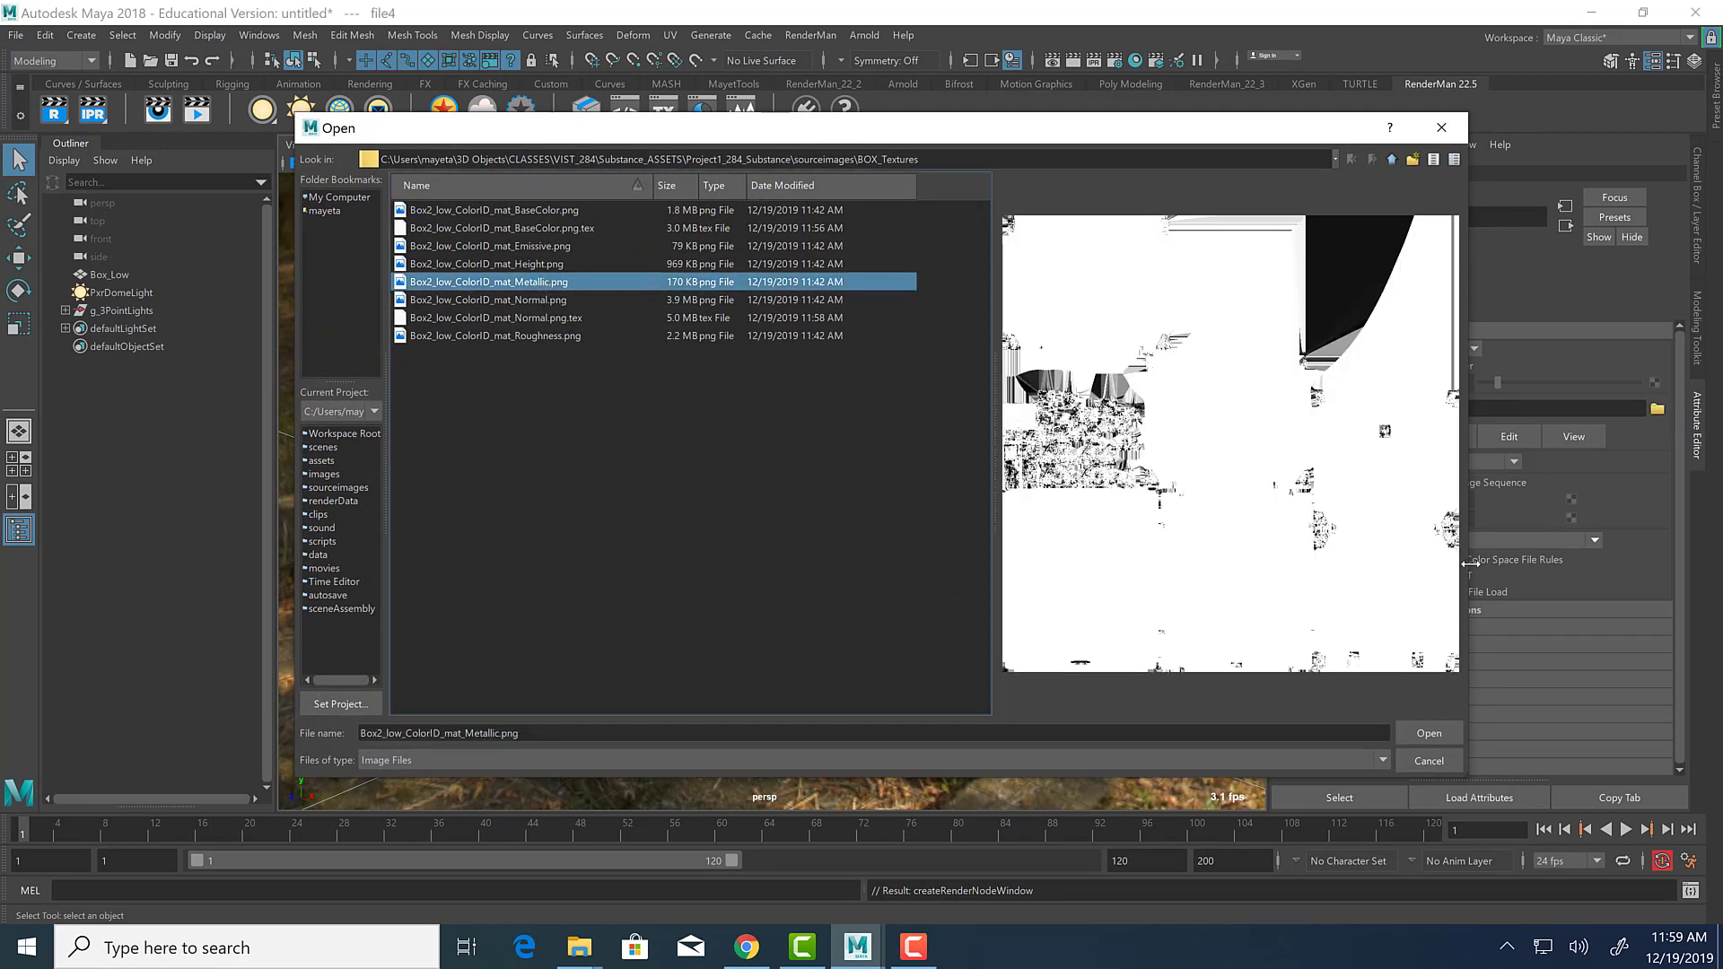
{"action": "left_click", "coordinate": [1418, 734]}
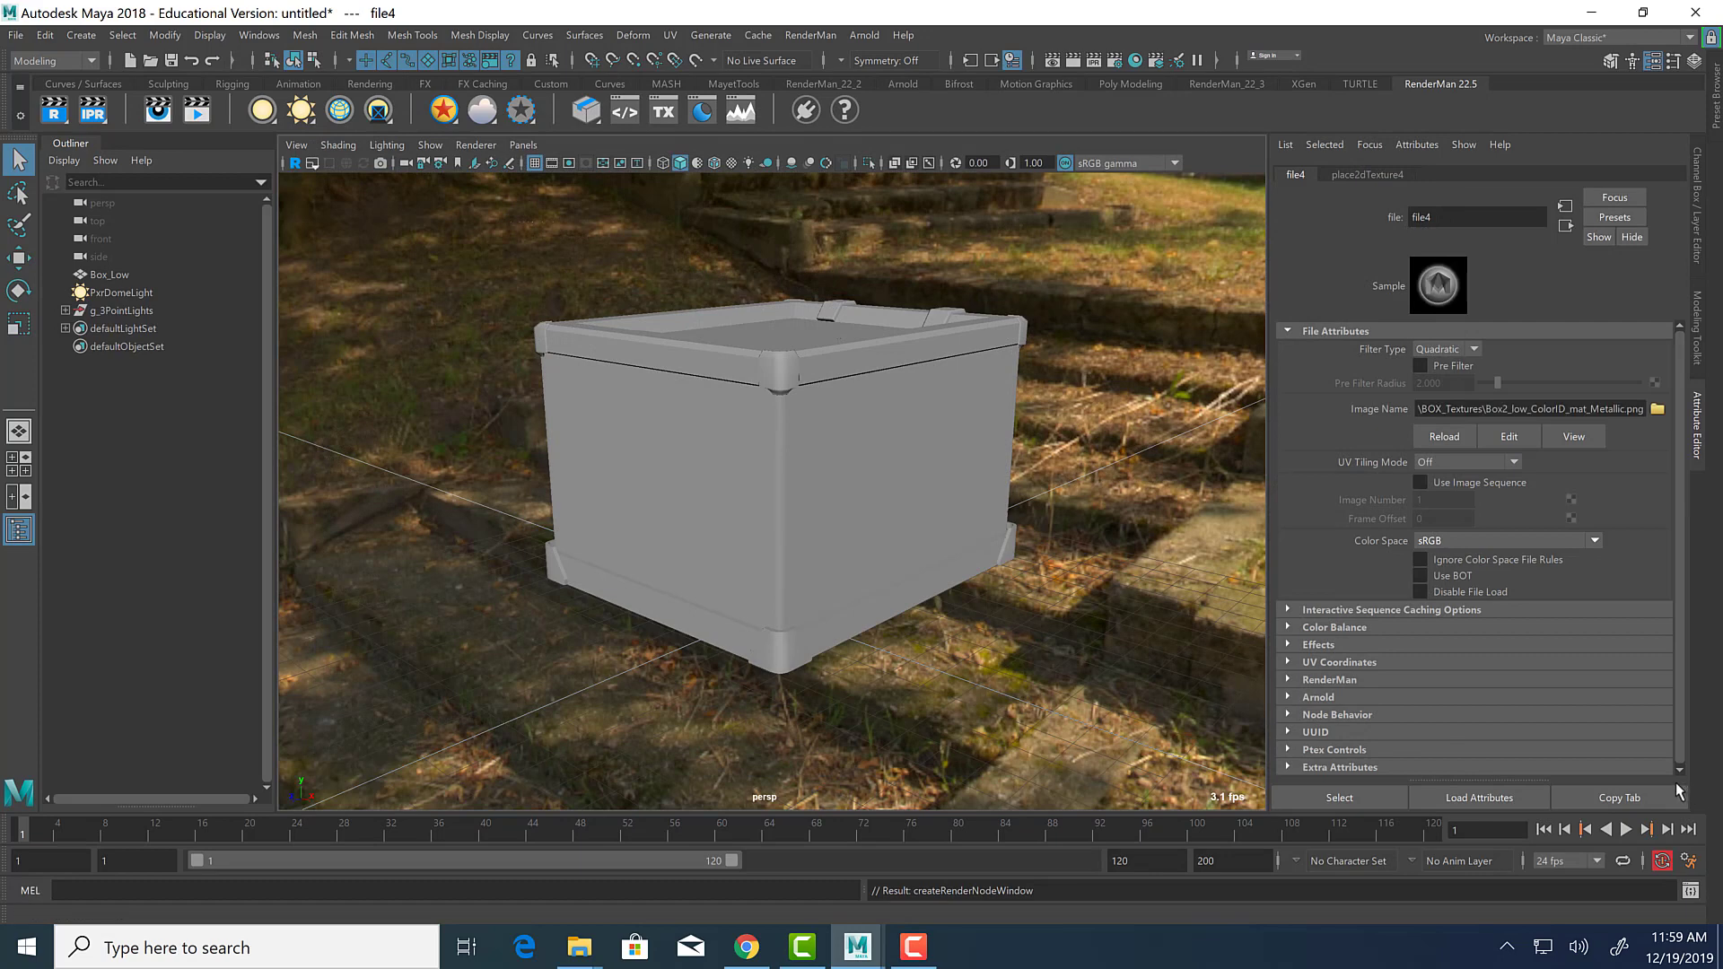
Return to PxrDis_Box_Mat and connect a file texture to its Roughness, loading Box2_low_ColorID_mat_Roughness.png.
{"action": "left_click", "coordinate": [1566, 227]}
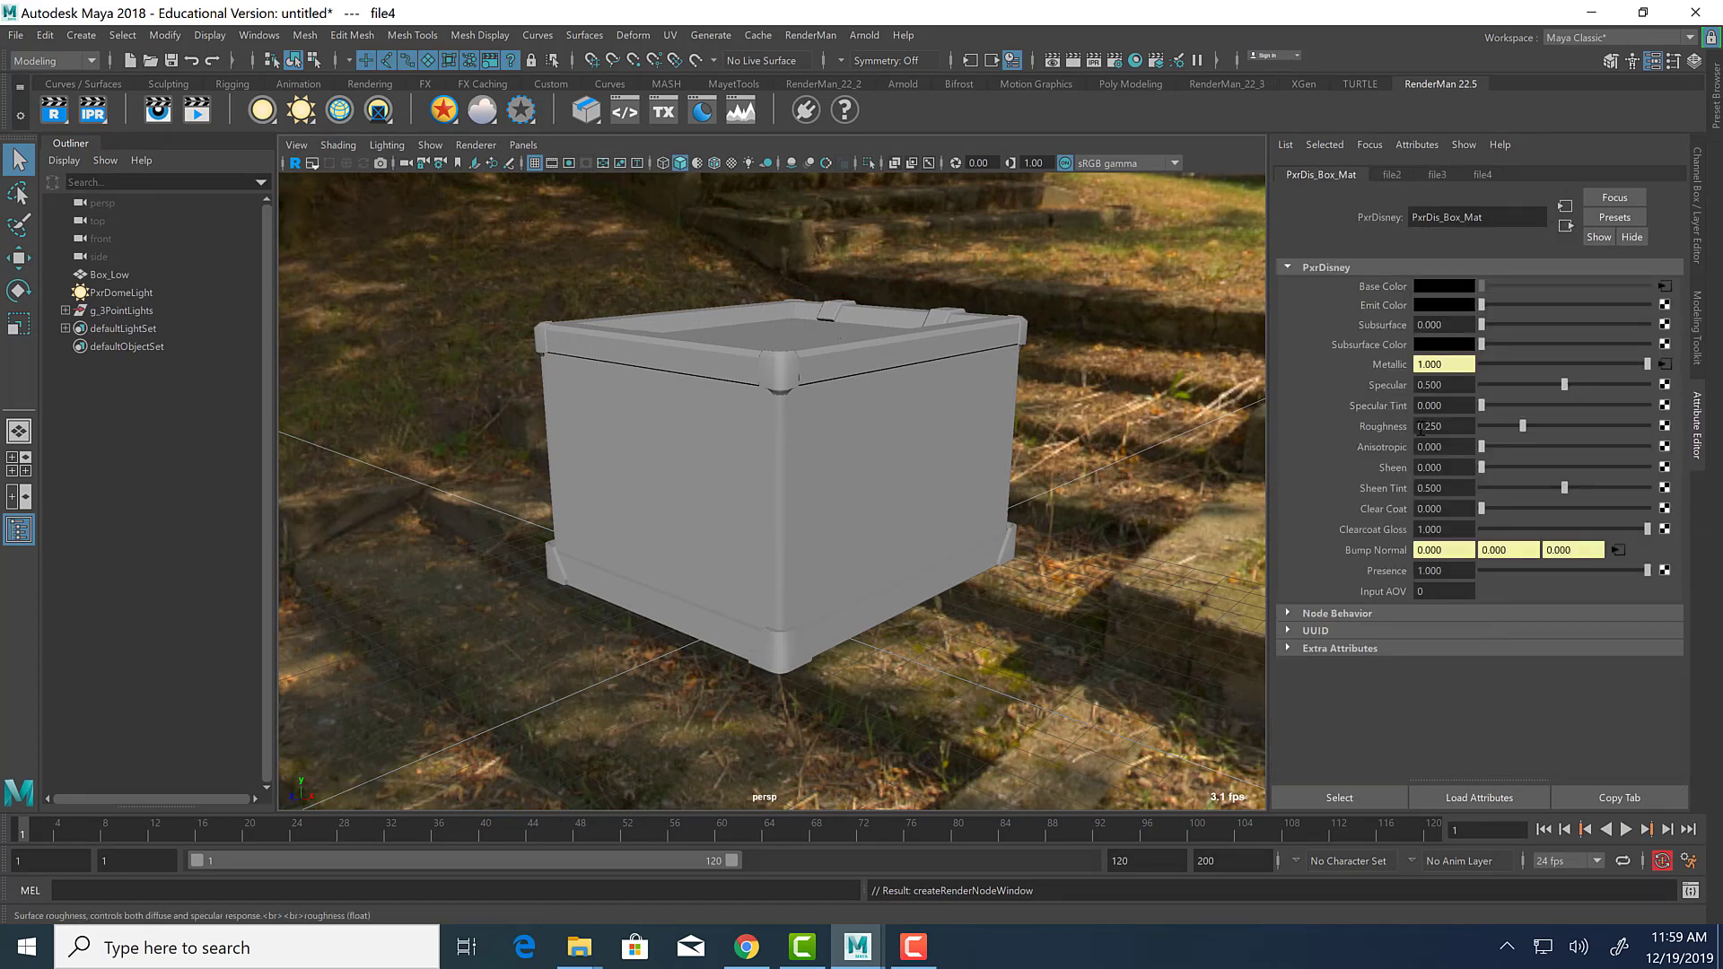
{"action": "left_click", "coordinate": [1665, 425]}
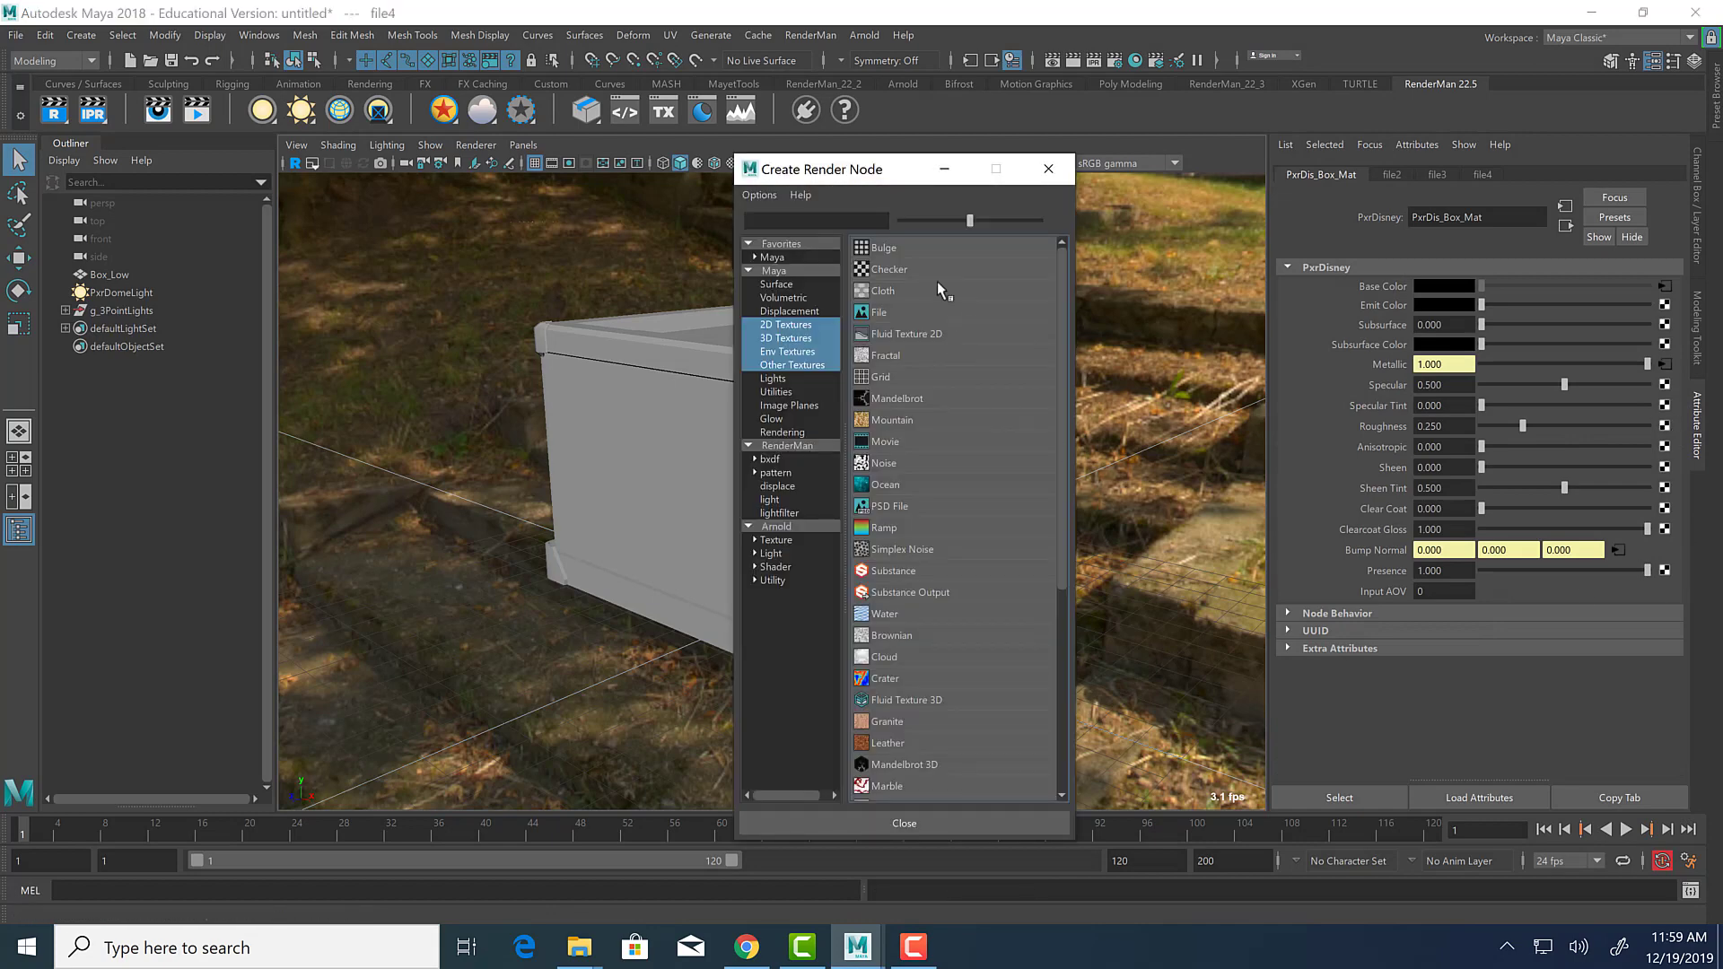
{"action": "left_click", "coordinate": [906, 312]}
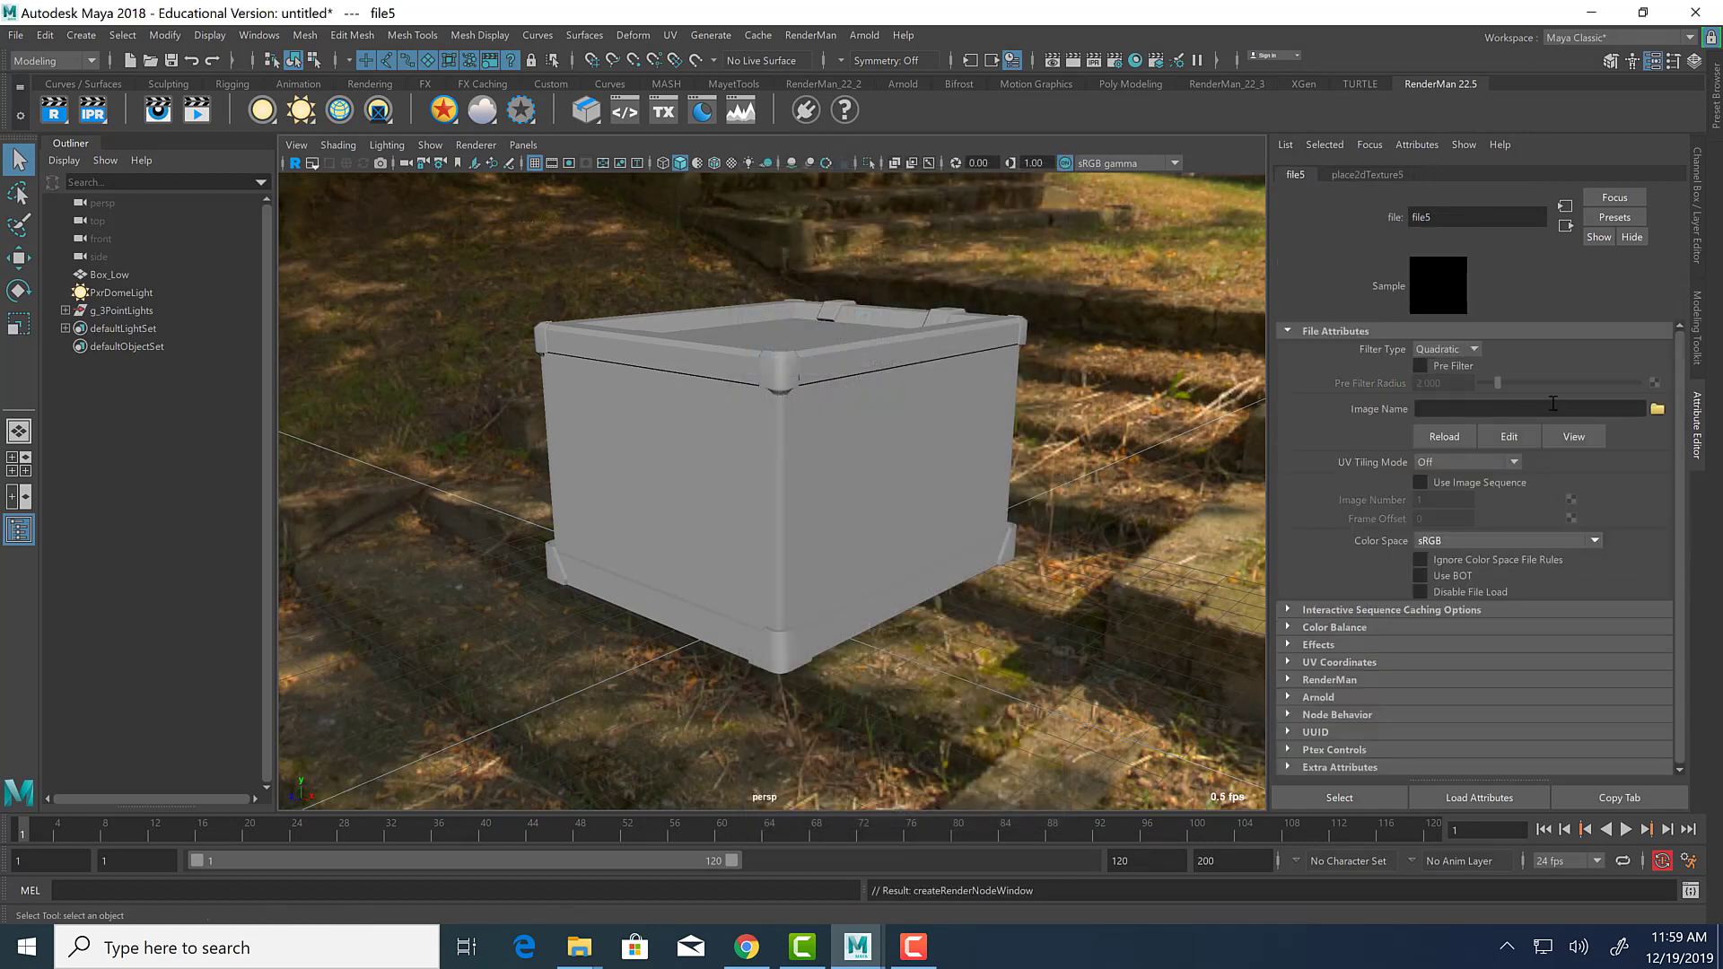
{"action": "left_click", "coordinate": [1657, 409]}
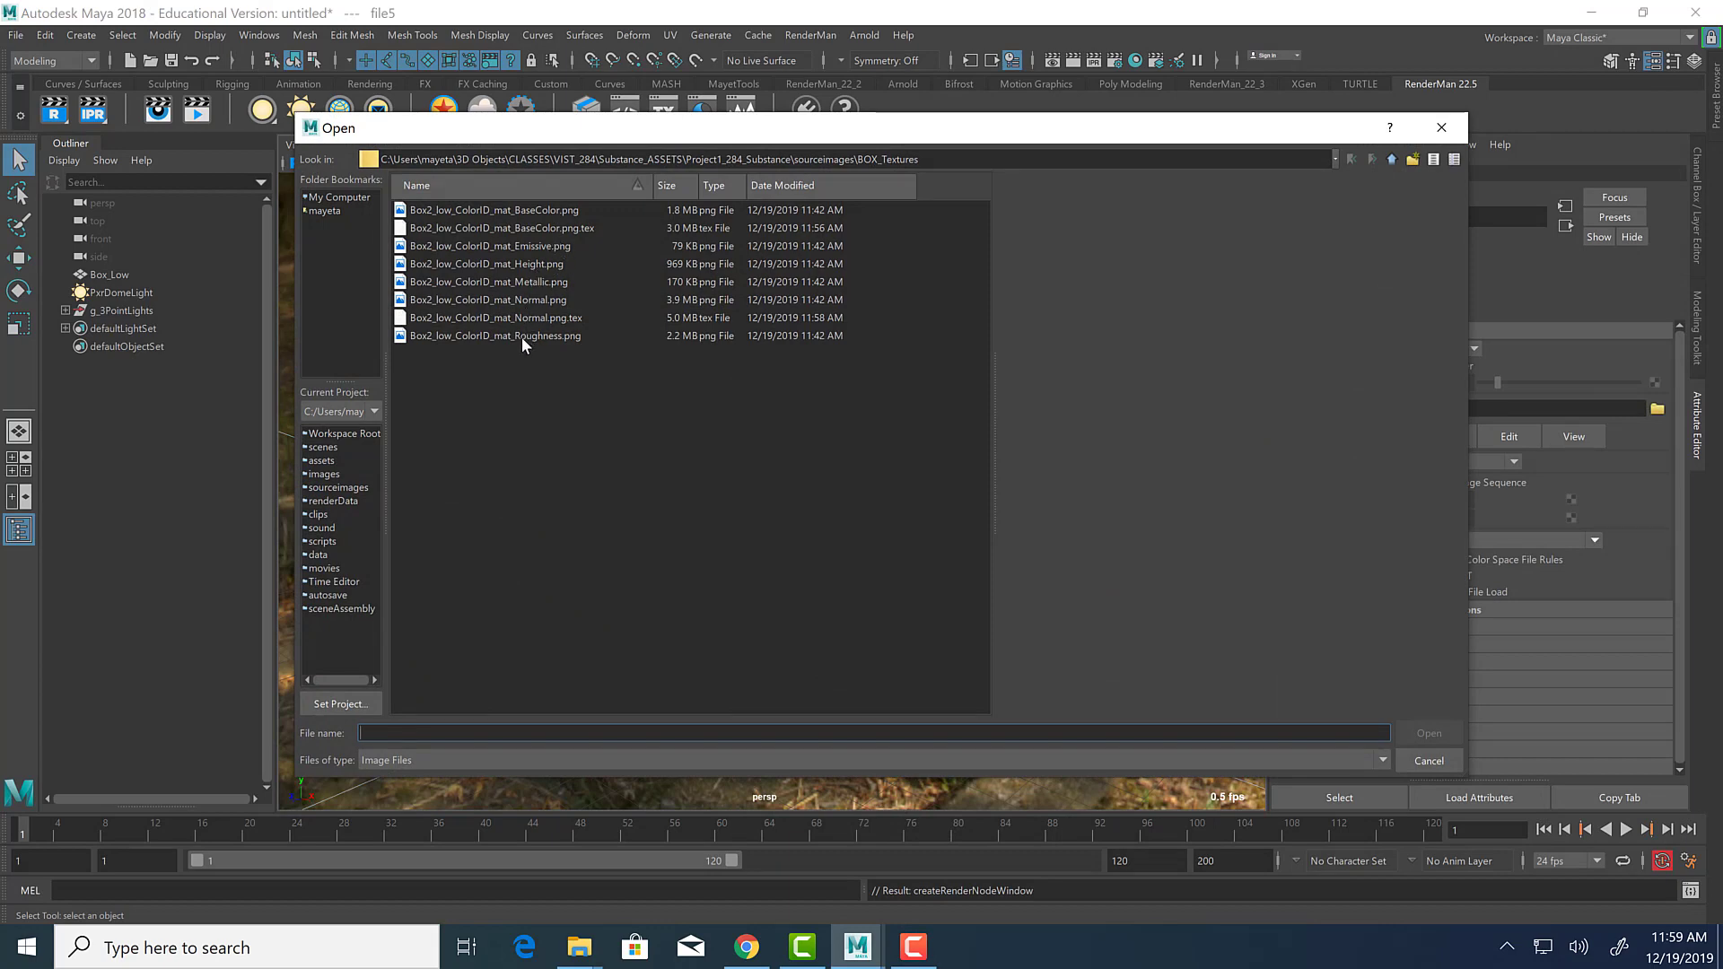
{"action": "left_click", "coordinate": [521, 337]}
{"action": "left_click", "coordinate": [1426, 734]}
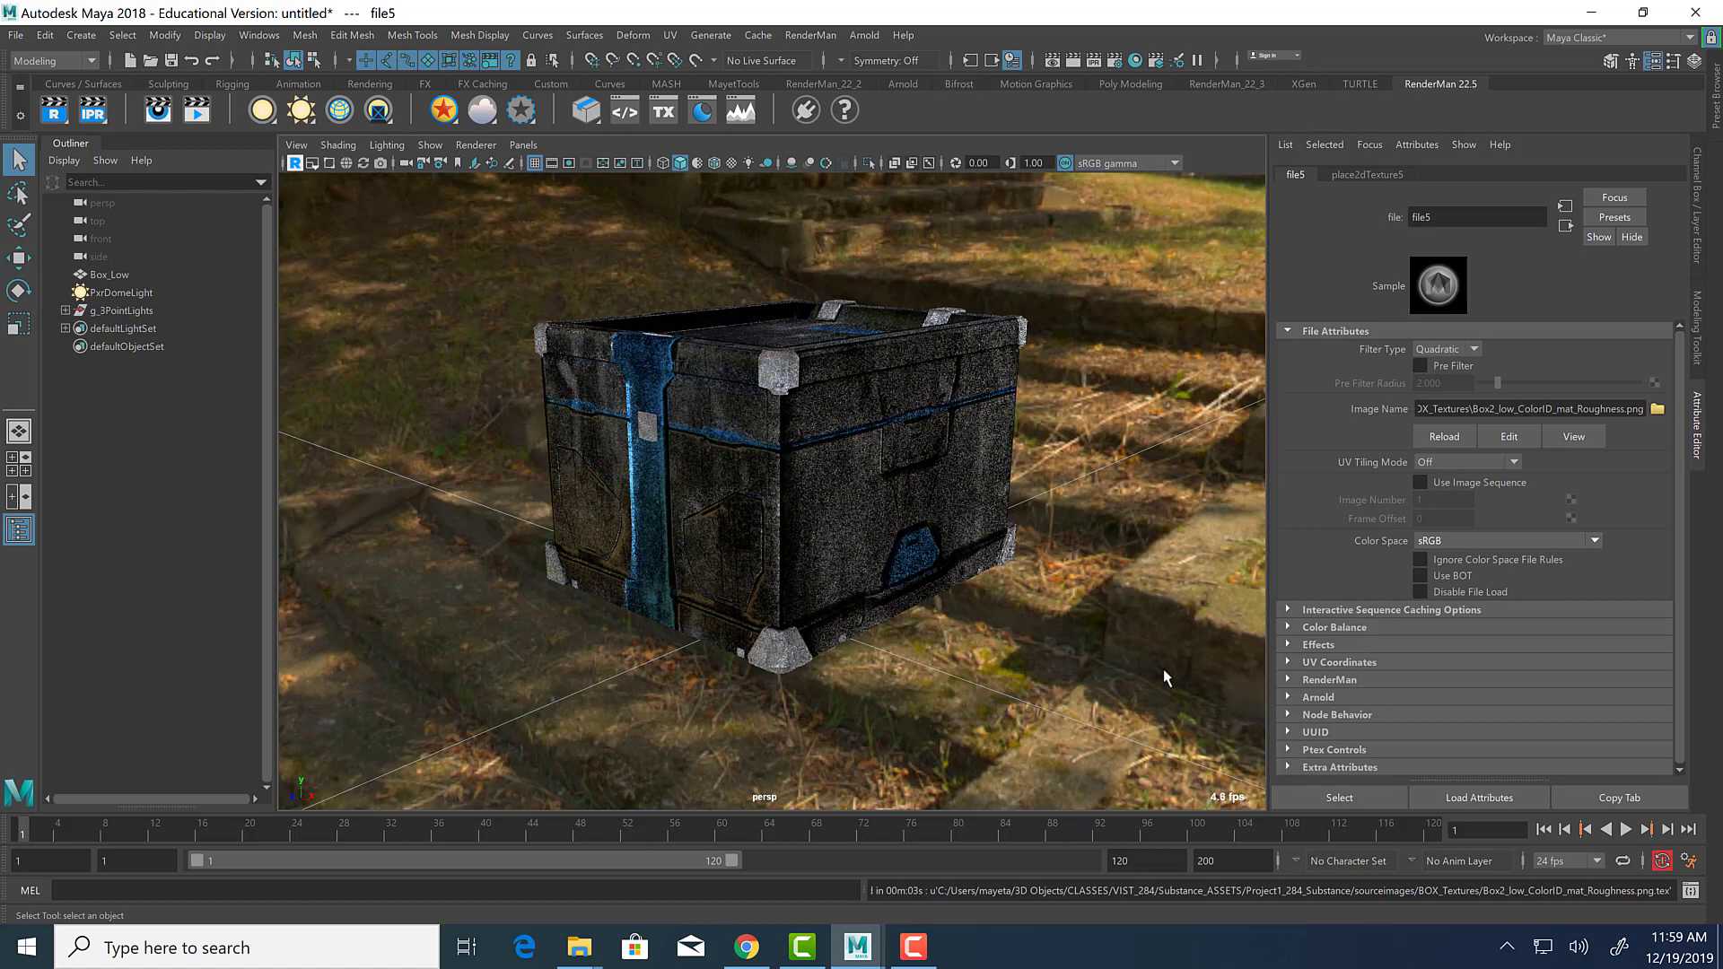
Examine the box with its metallic and roughness maps from several sides in the RenderMan viewport render.
{"action": "left_click_drag", "start_coordinate": [792, 544], "coordinate": [999, 590], "text": "alt"}
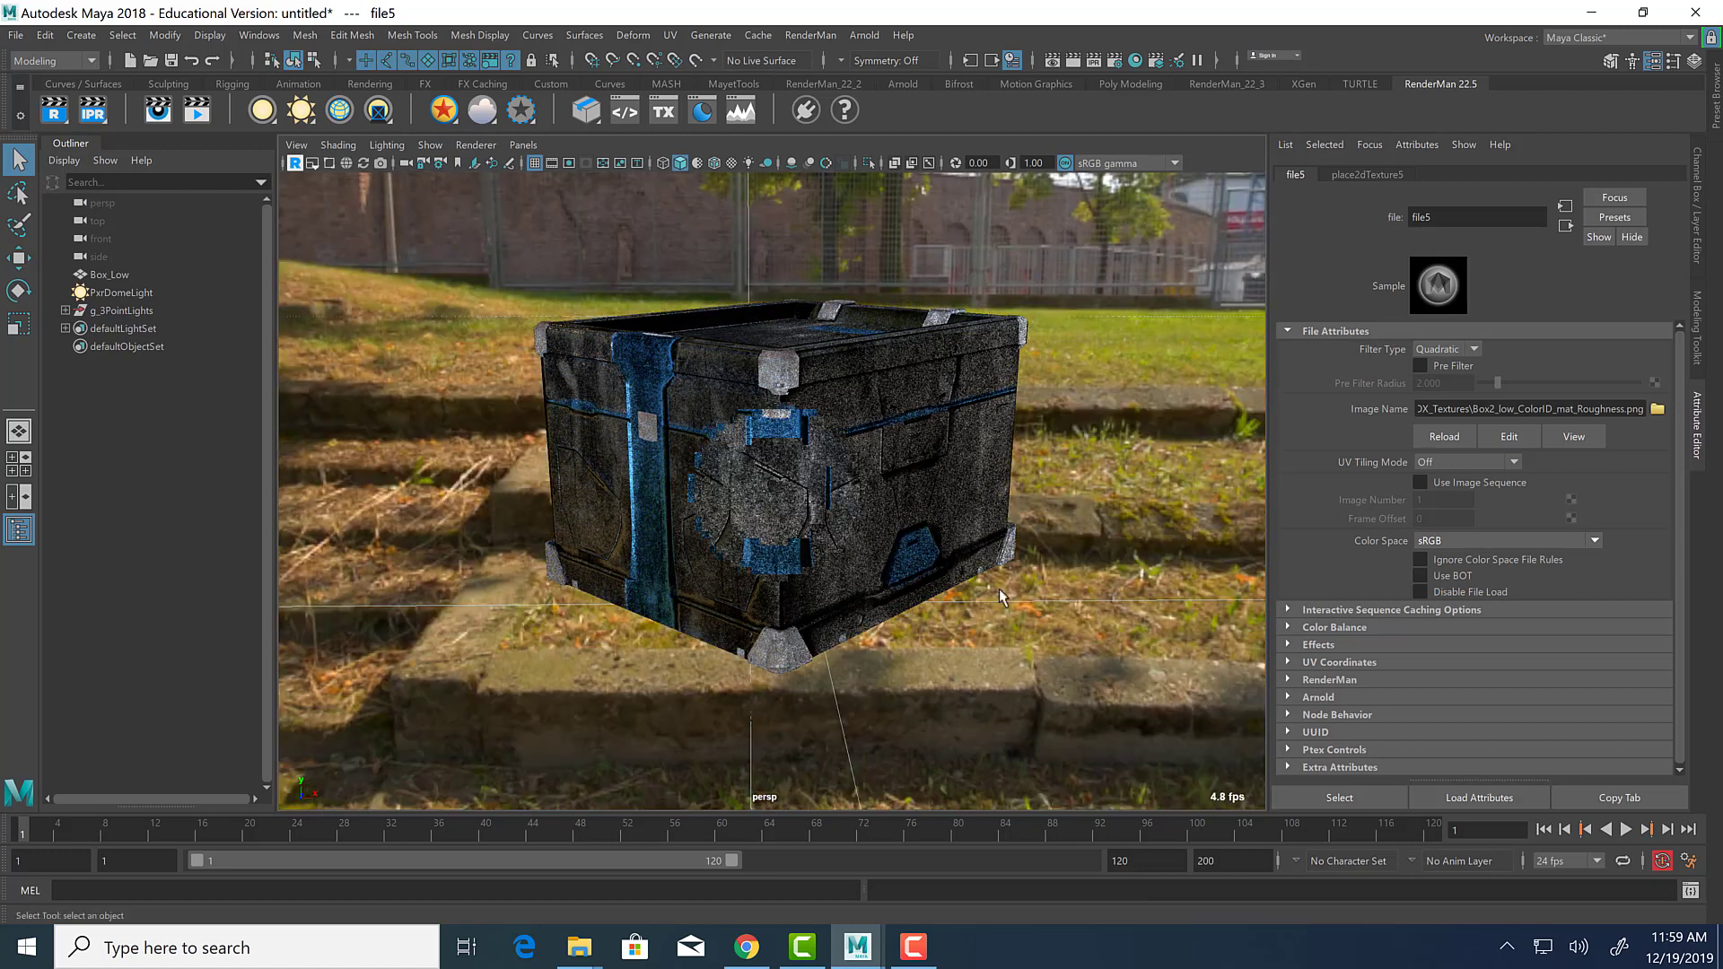
{"action": "left_click_drag", "start_coordinate": [1009, 489], "coordinate": [1109, 543], "text": "alt"}
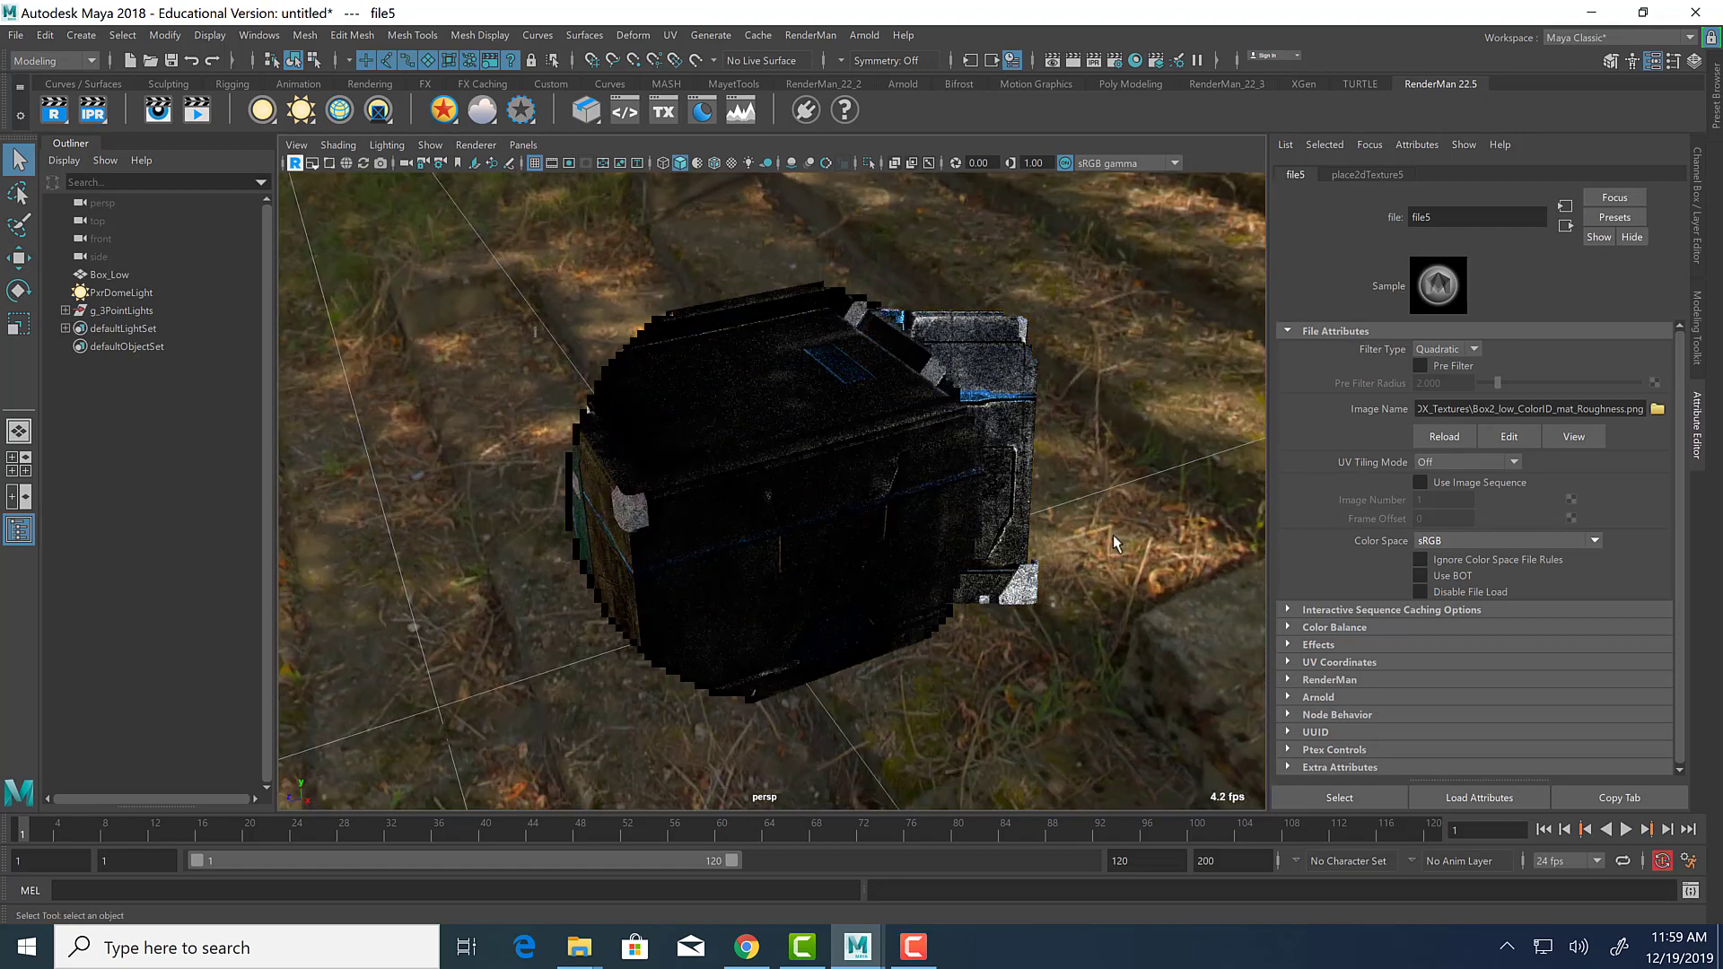
{"action": "left_click_drag", "start_coordinate": [821, 519], "coordinate": [902, 514], "text": "alt"}
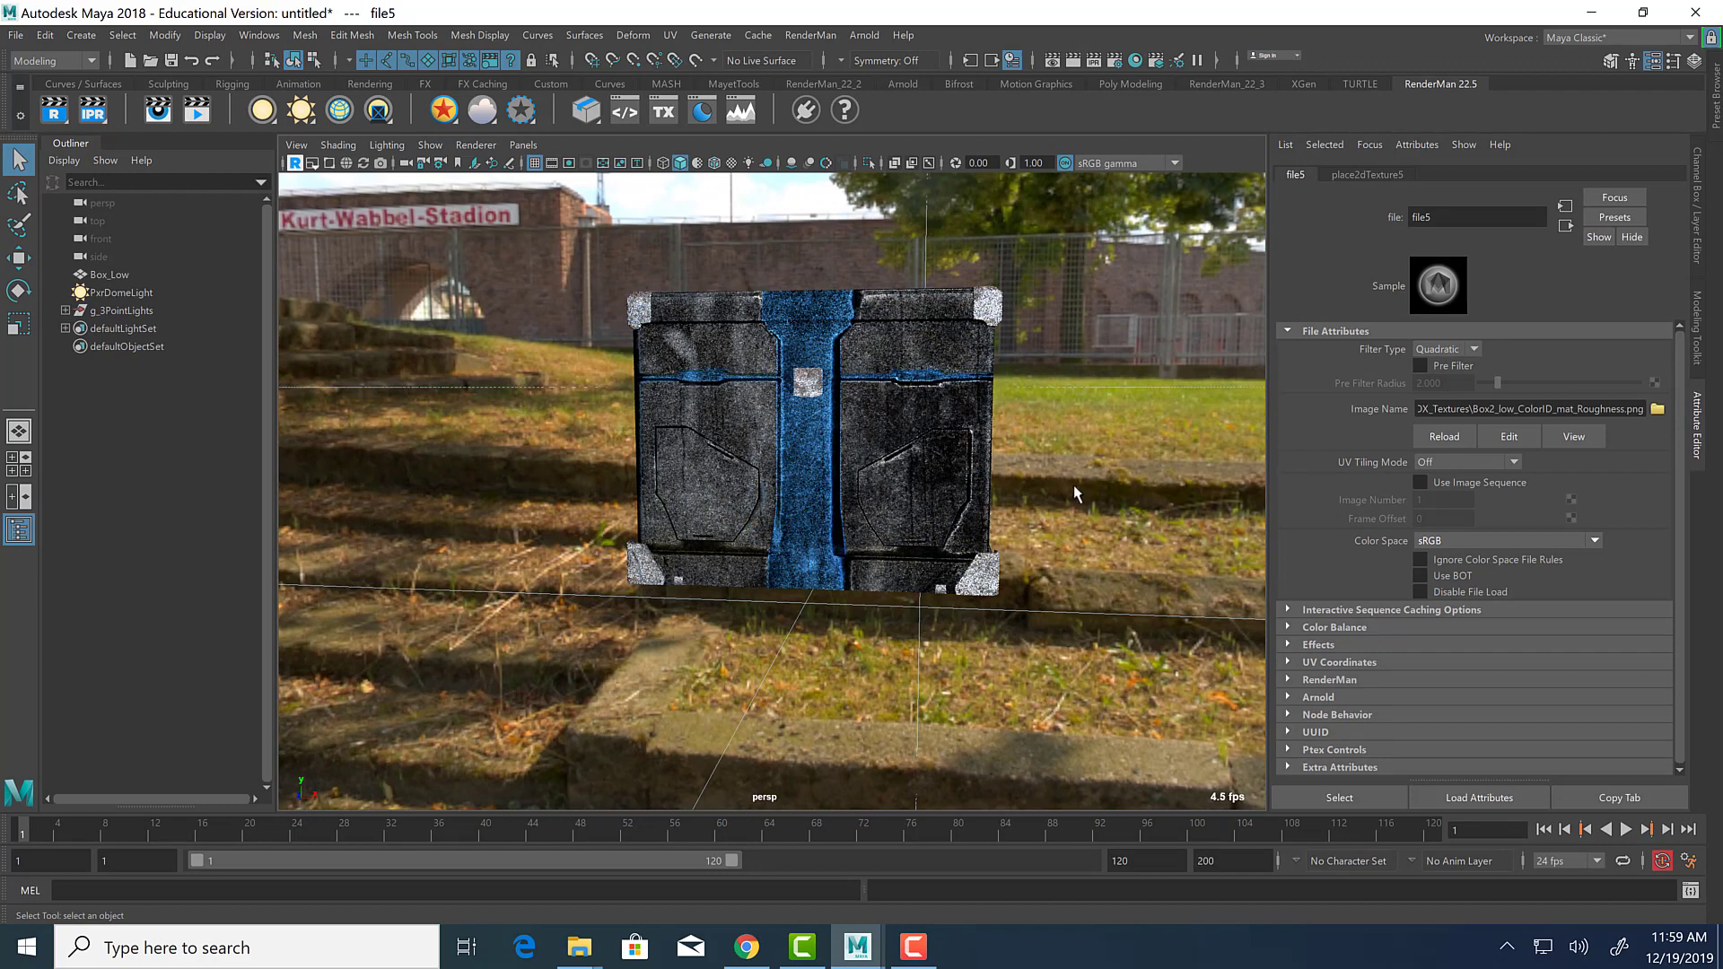
{"action": "left_click_drag", "start_coordinate": [1073, 490], "coordinate": [1053, 504], "text": "alt"}
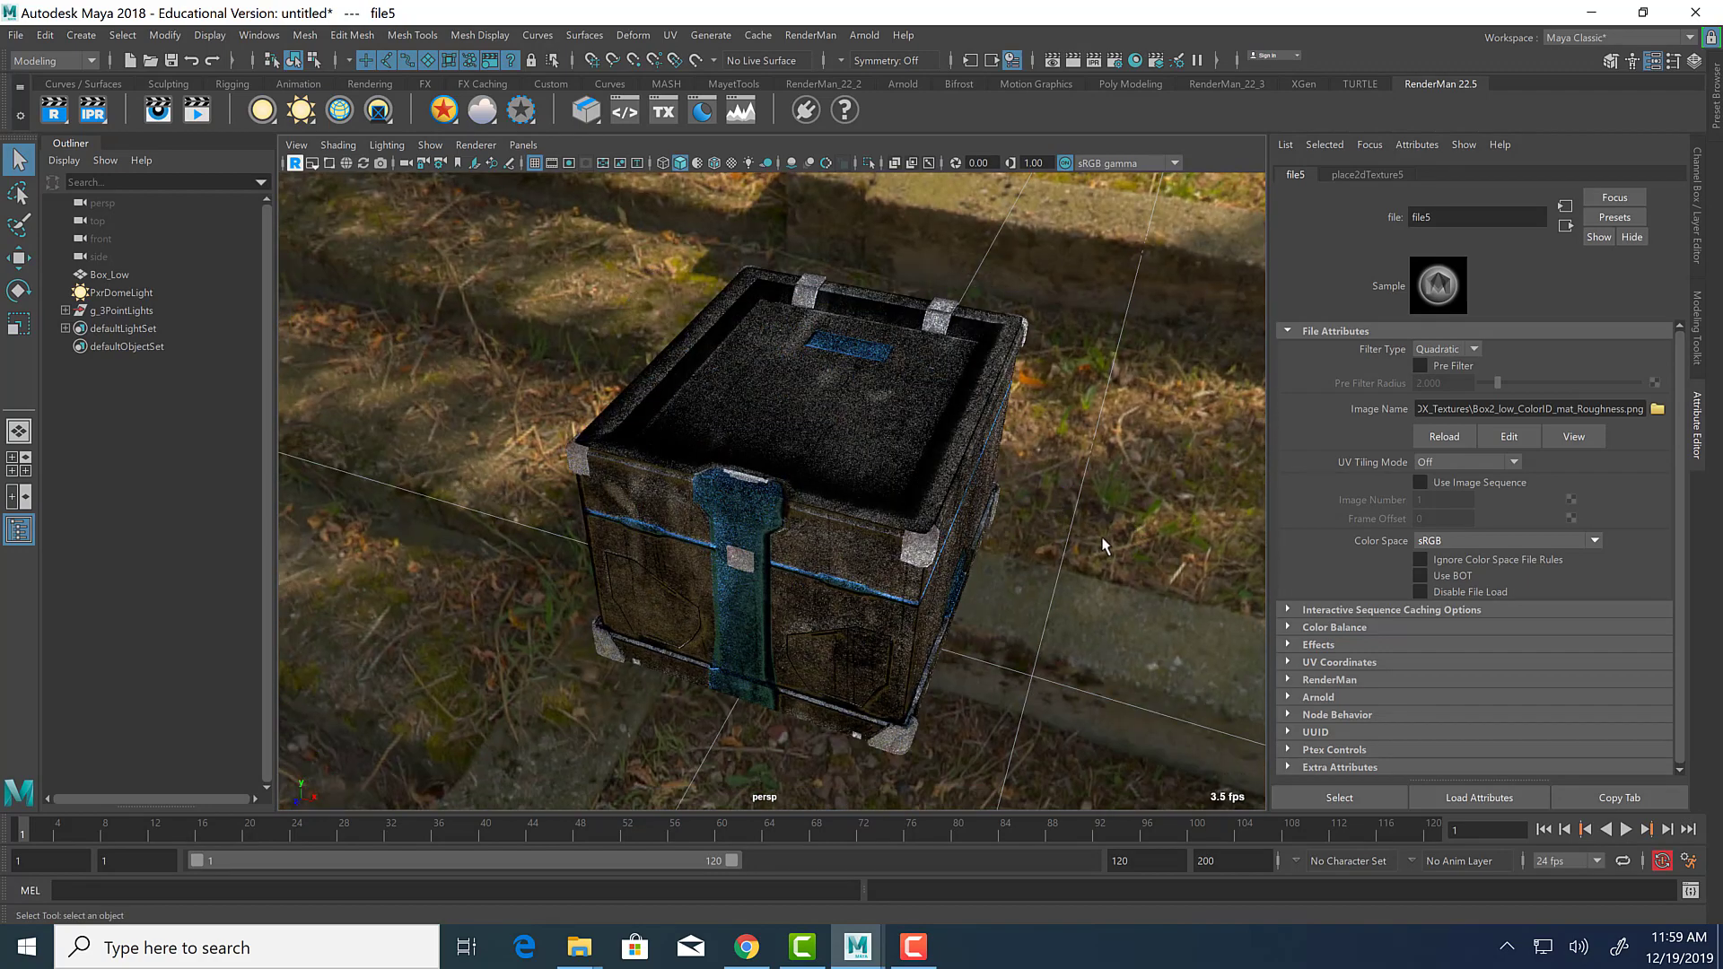
Stop the viewport rendering and return from the roughness file texture to the PxrDis_Box_Mat attributes.
{"action": "left_click", "coordinate": [294, 164]}
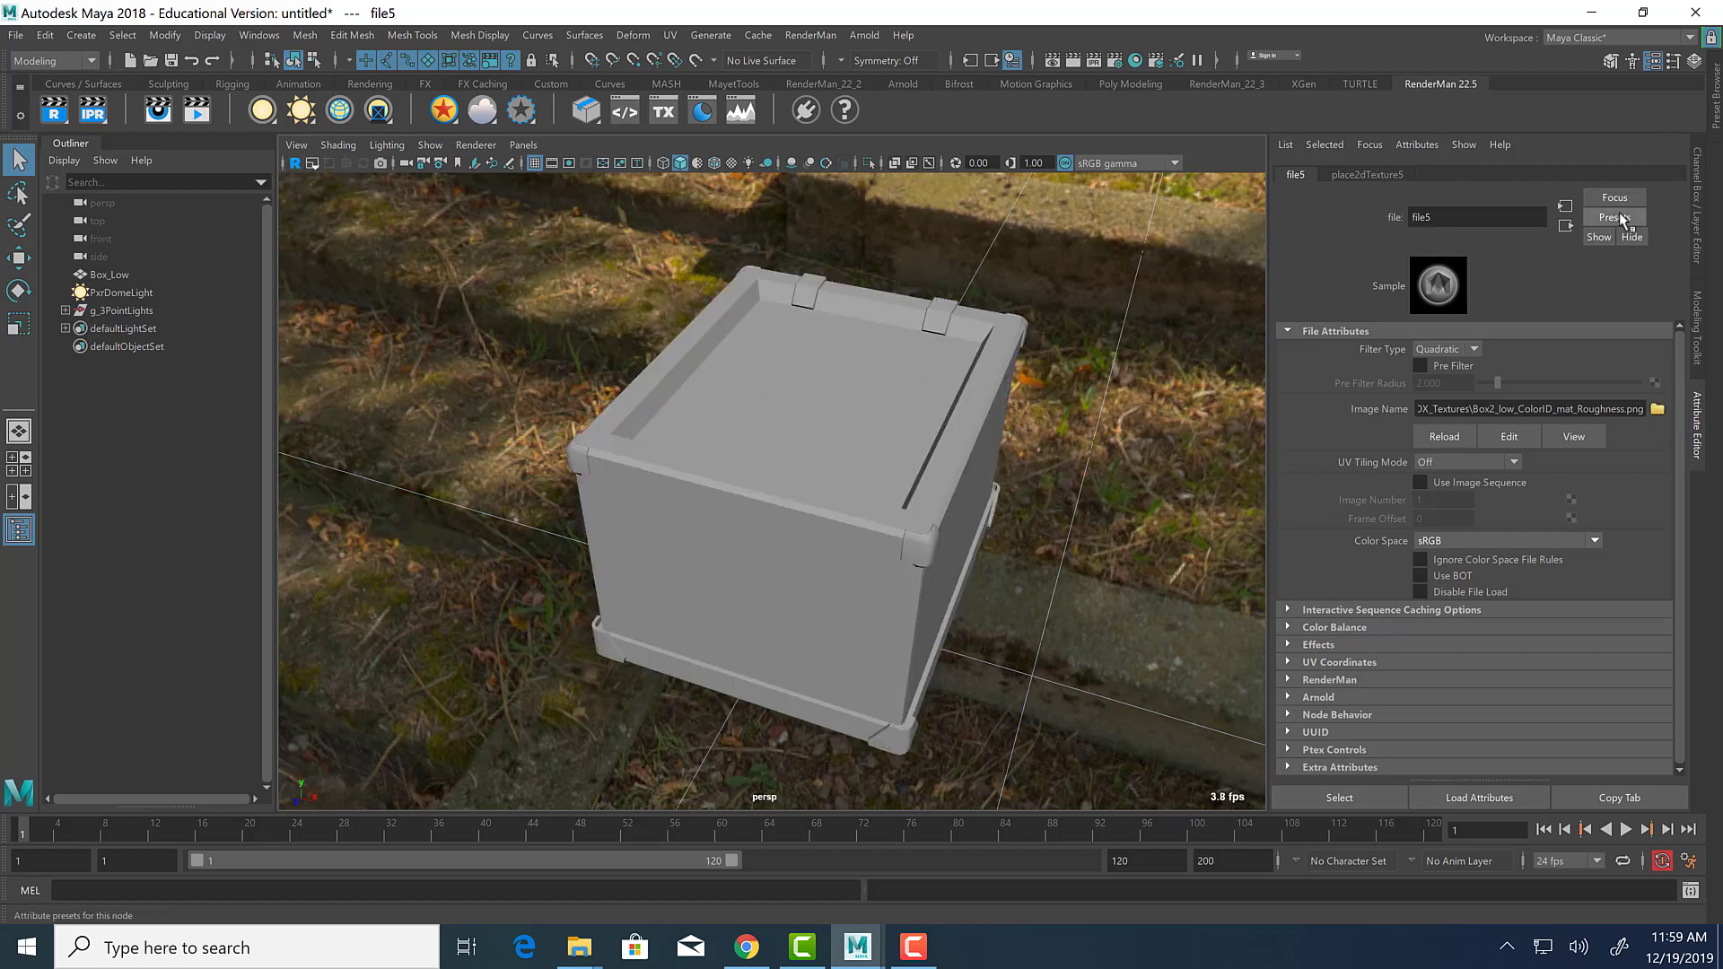
{"action": "left_click", "coordinate": [1565, 227]}
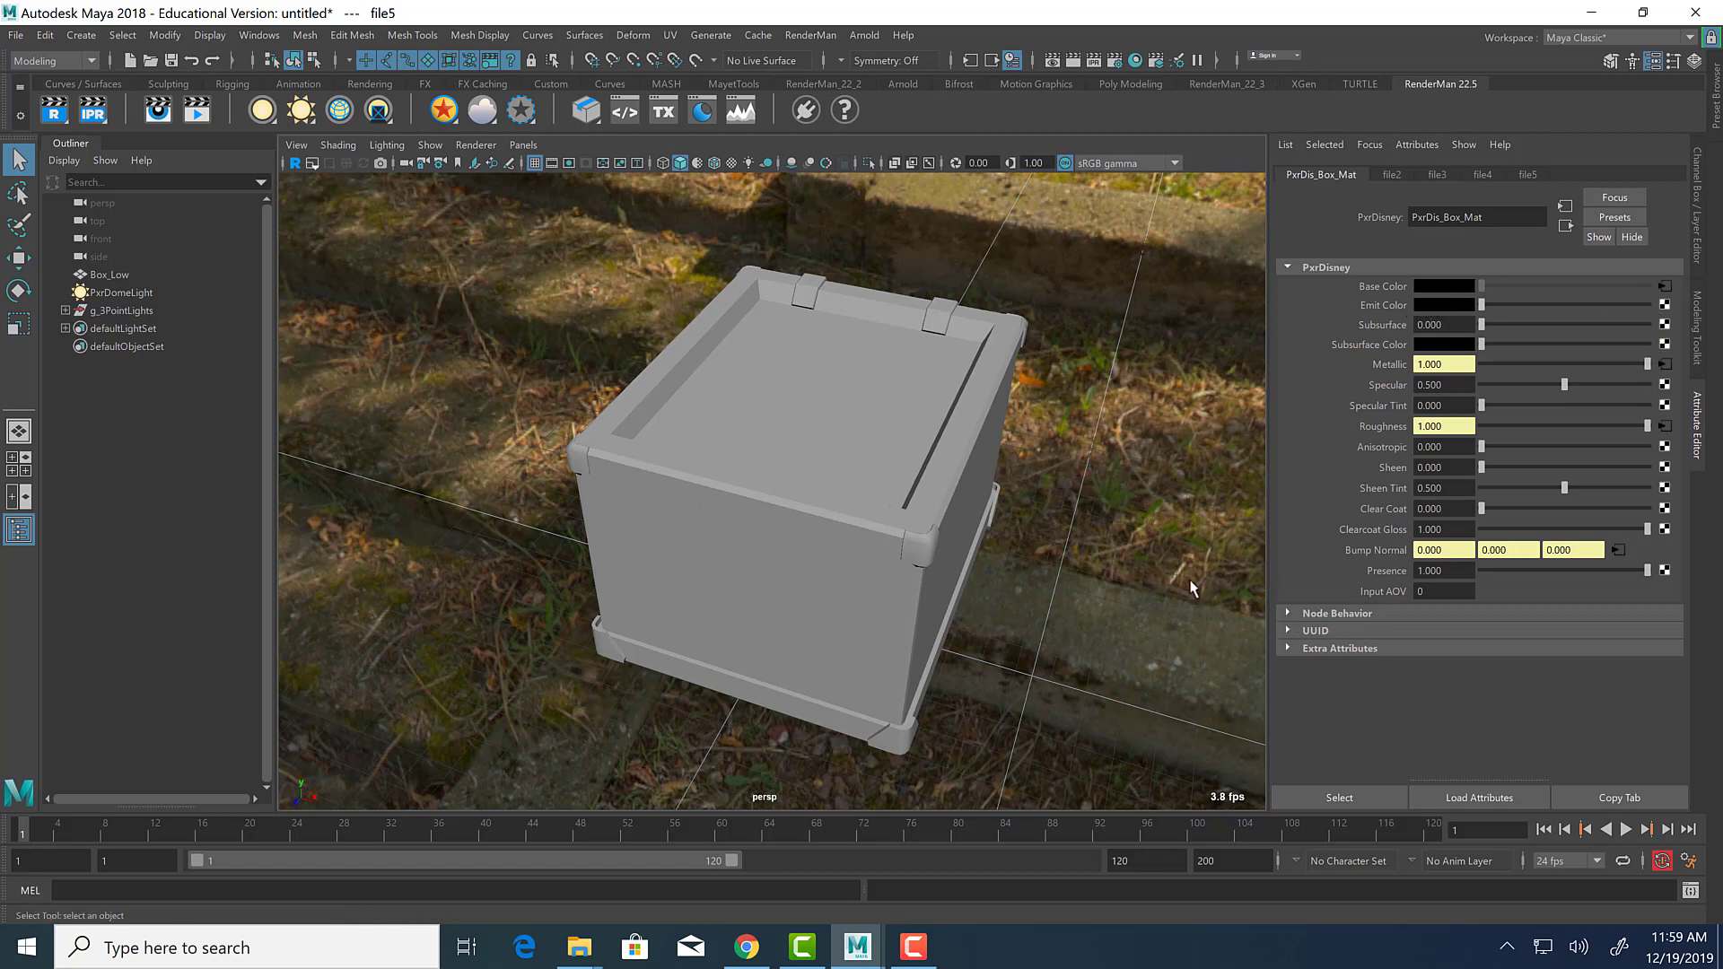
{"action": "left_click", "coordinate": [1665, 306]}
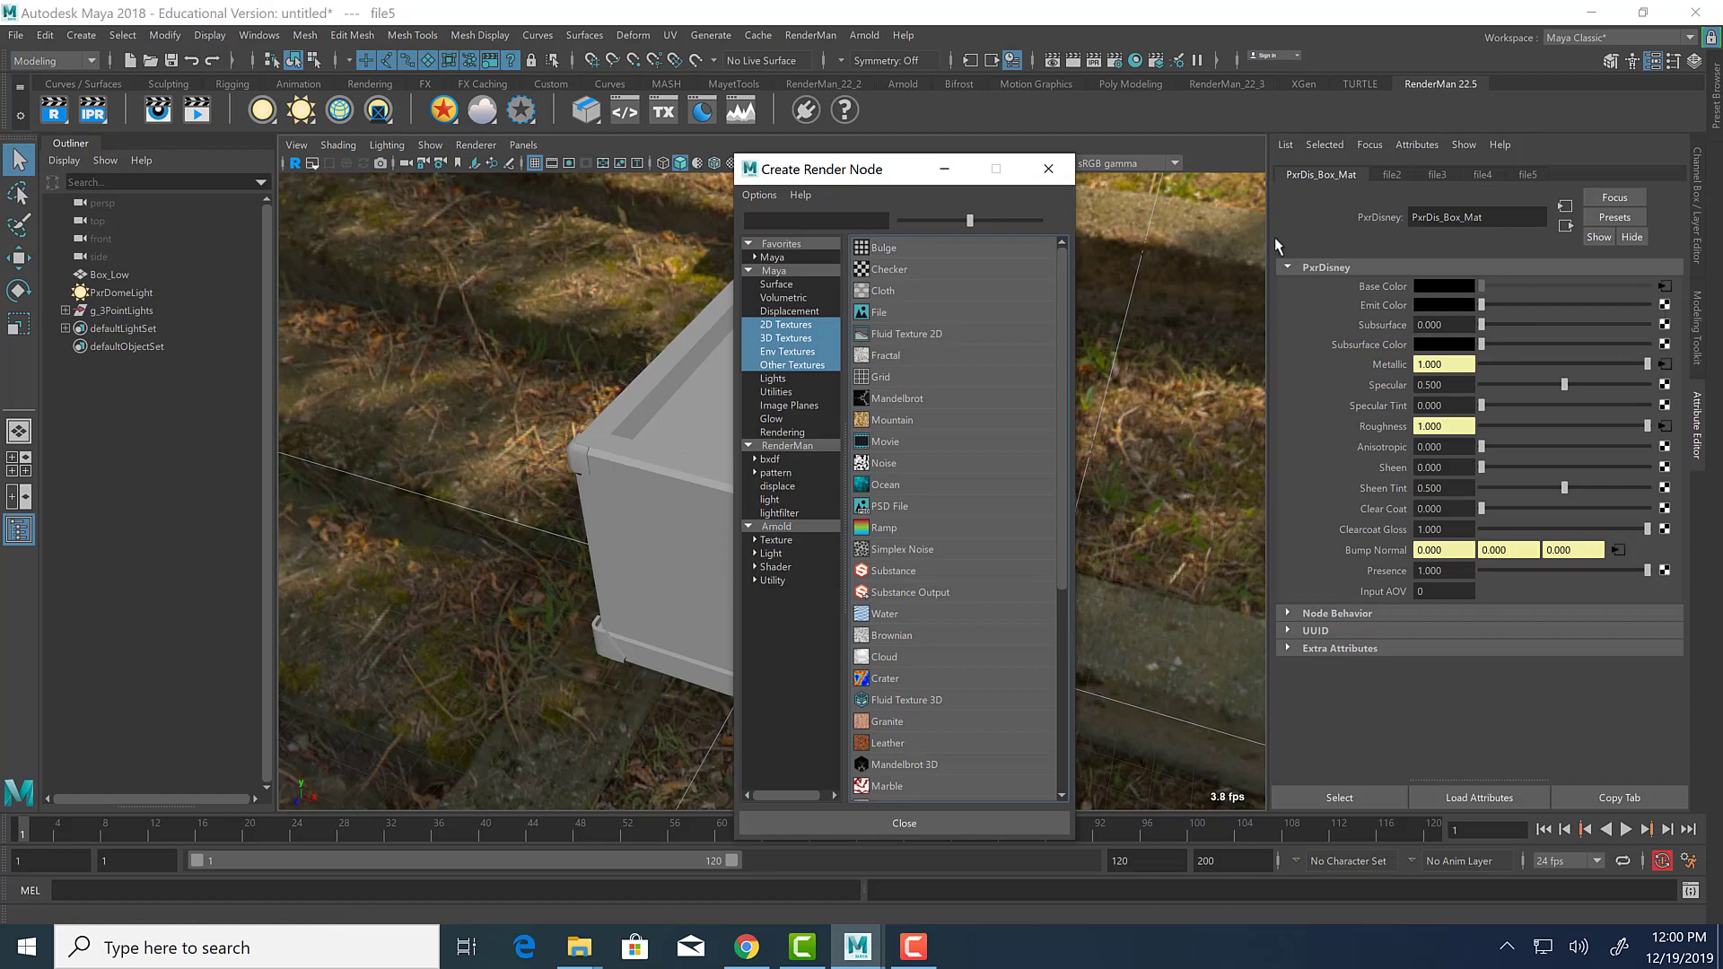
{"action": "left_click", "coordinate": [817, 218]}
{"action": "type", "text": "mu"}
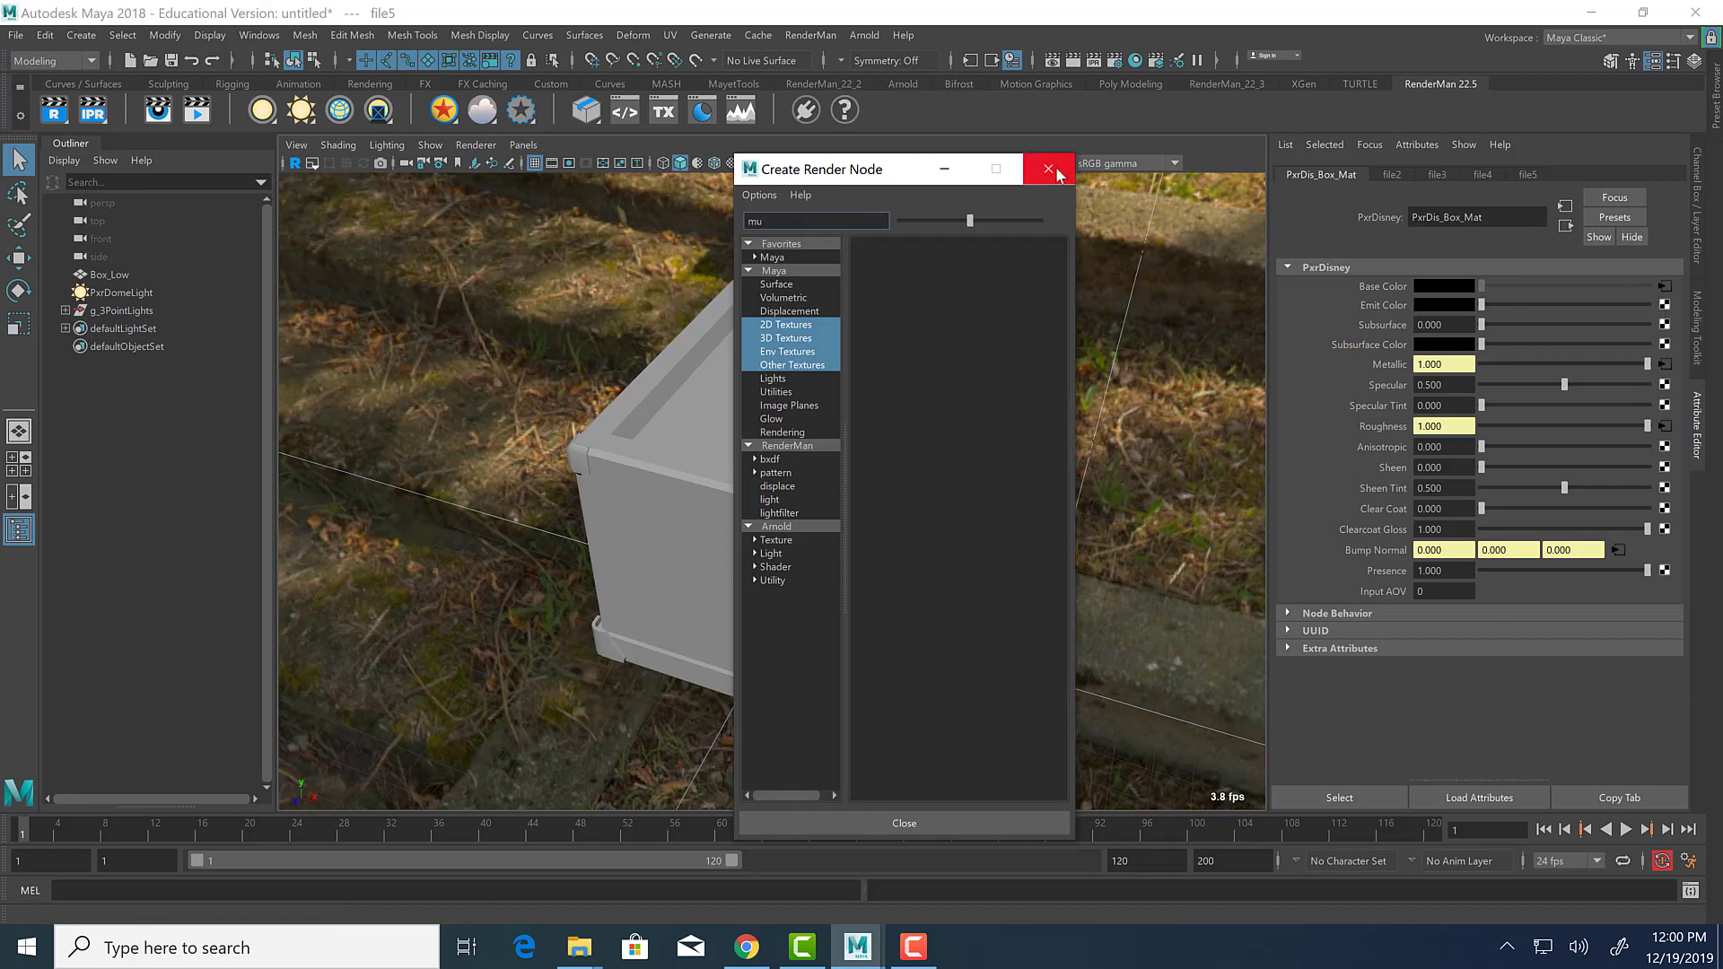
{"action": "key", "text": "BackSpace"}
{"action": "key", "text": "BackSpace"}
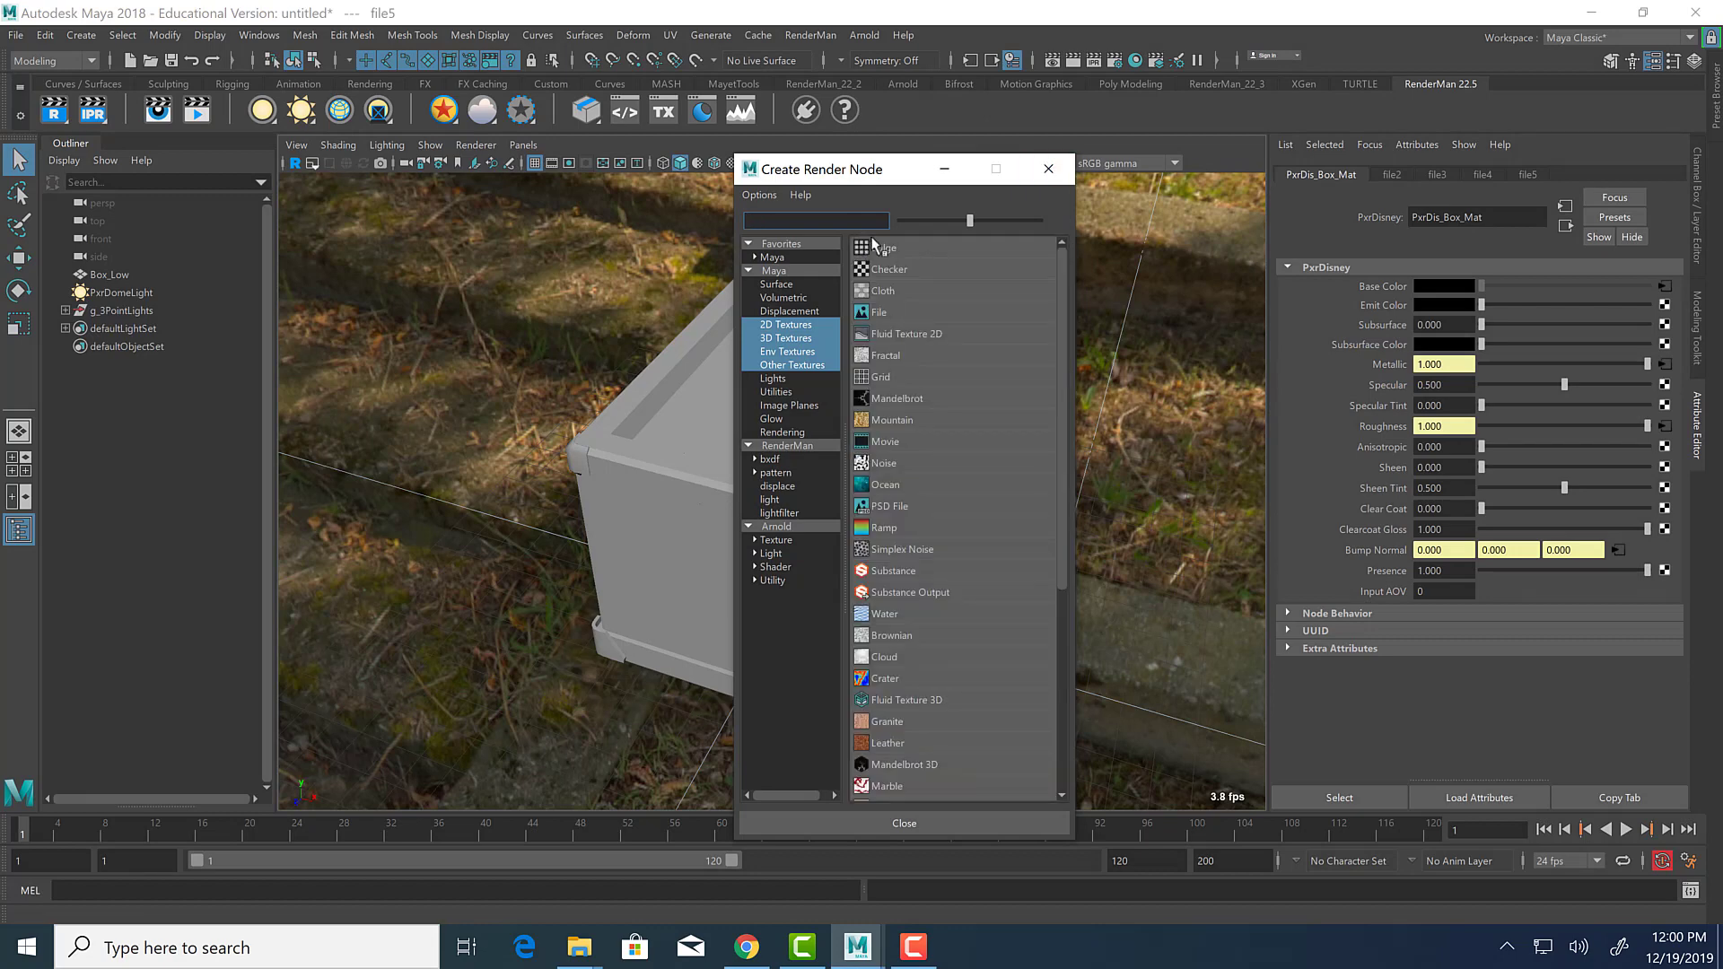
{"action": "left_click", "coordinate": [1051, 169]}
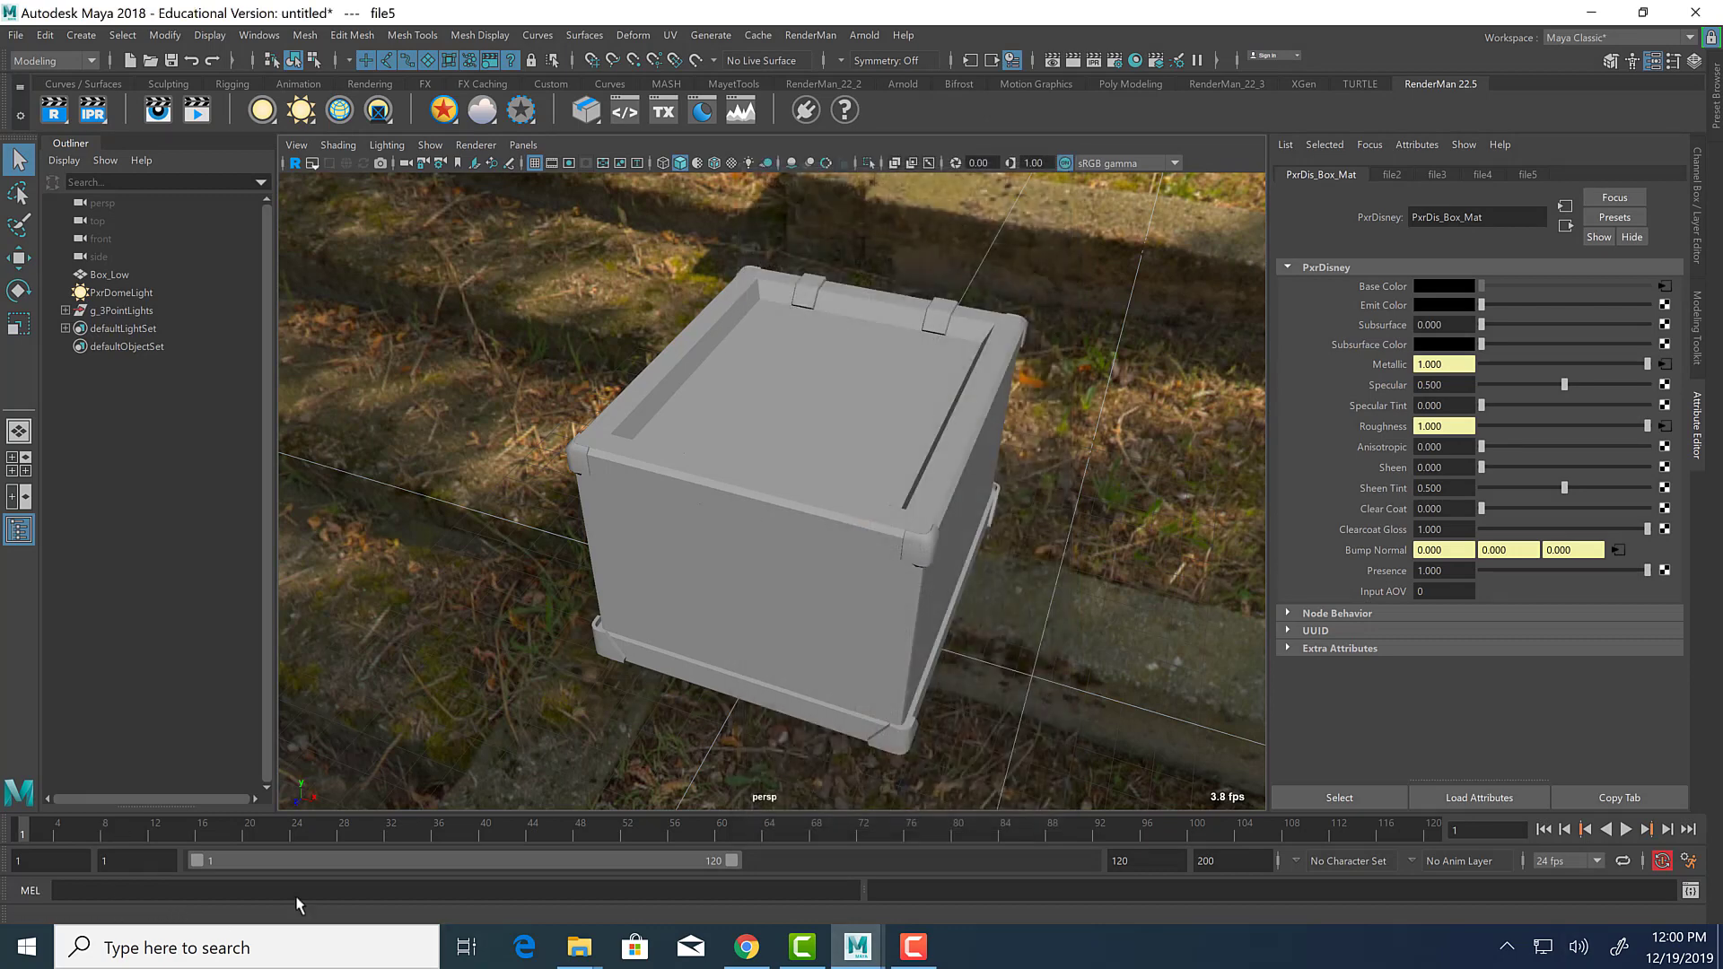
Graph PxrDis_Box_Mat's network in Hypershade and move the BaseColor texture and its placement node above the Metallic nodes.
{"action": "left_click", "coordinate": [1137, 61]}
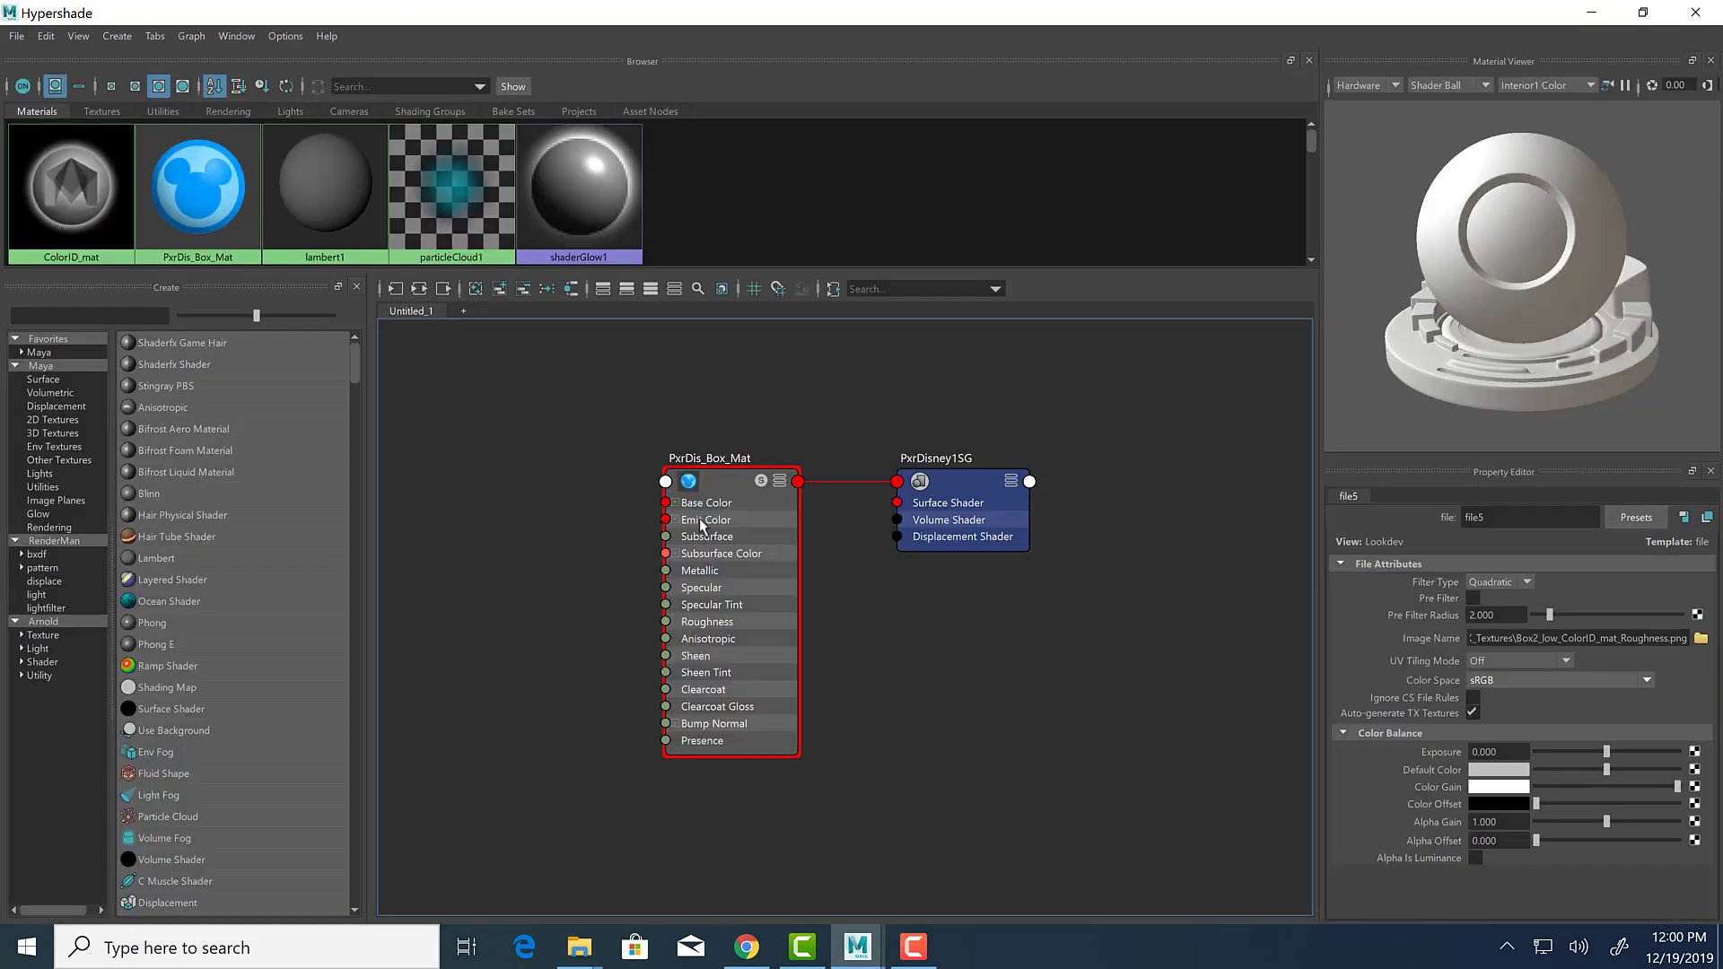
{"action": "left_click", "coordinate": [419, 288]}
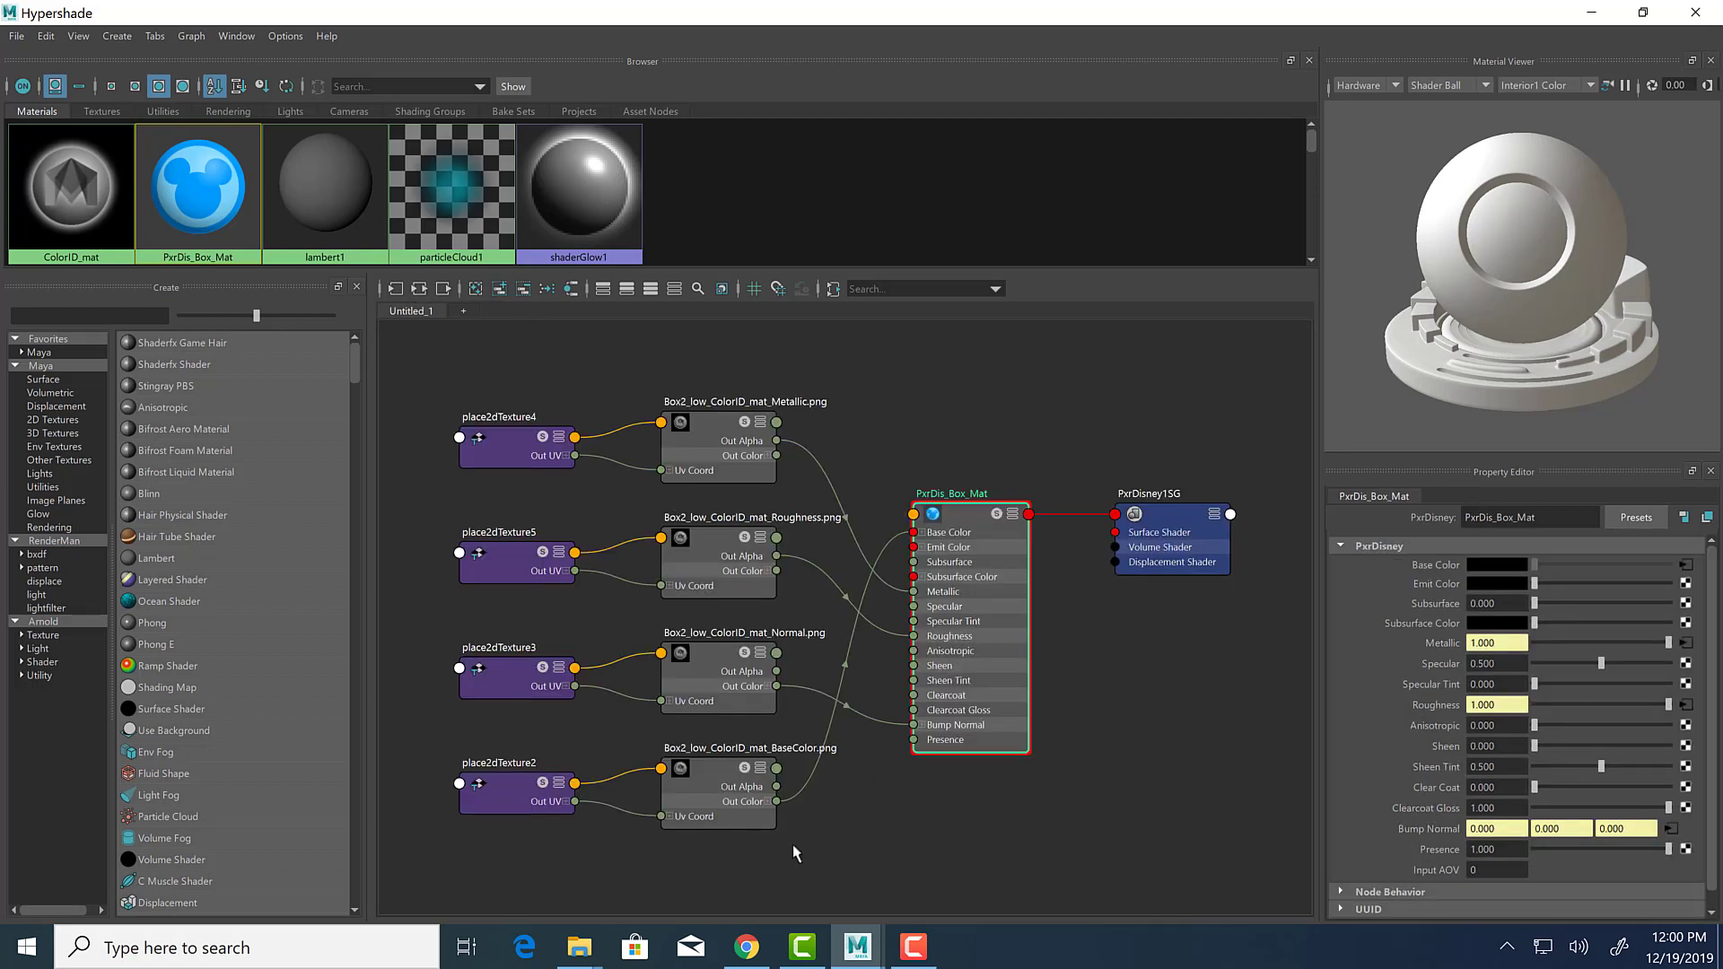
{"action": "left_click_drag", "start_coordinate": [722, 790], "coordinate": [728, 358]}
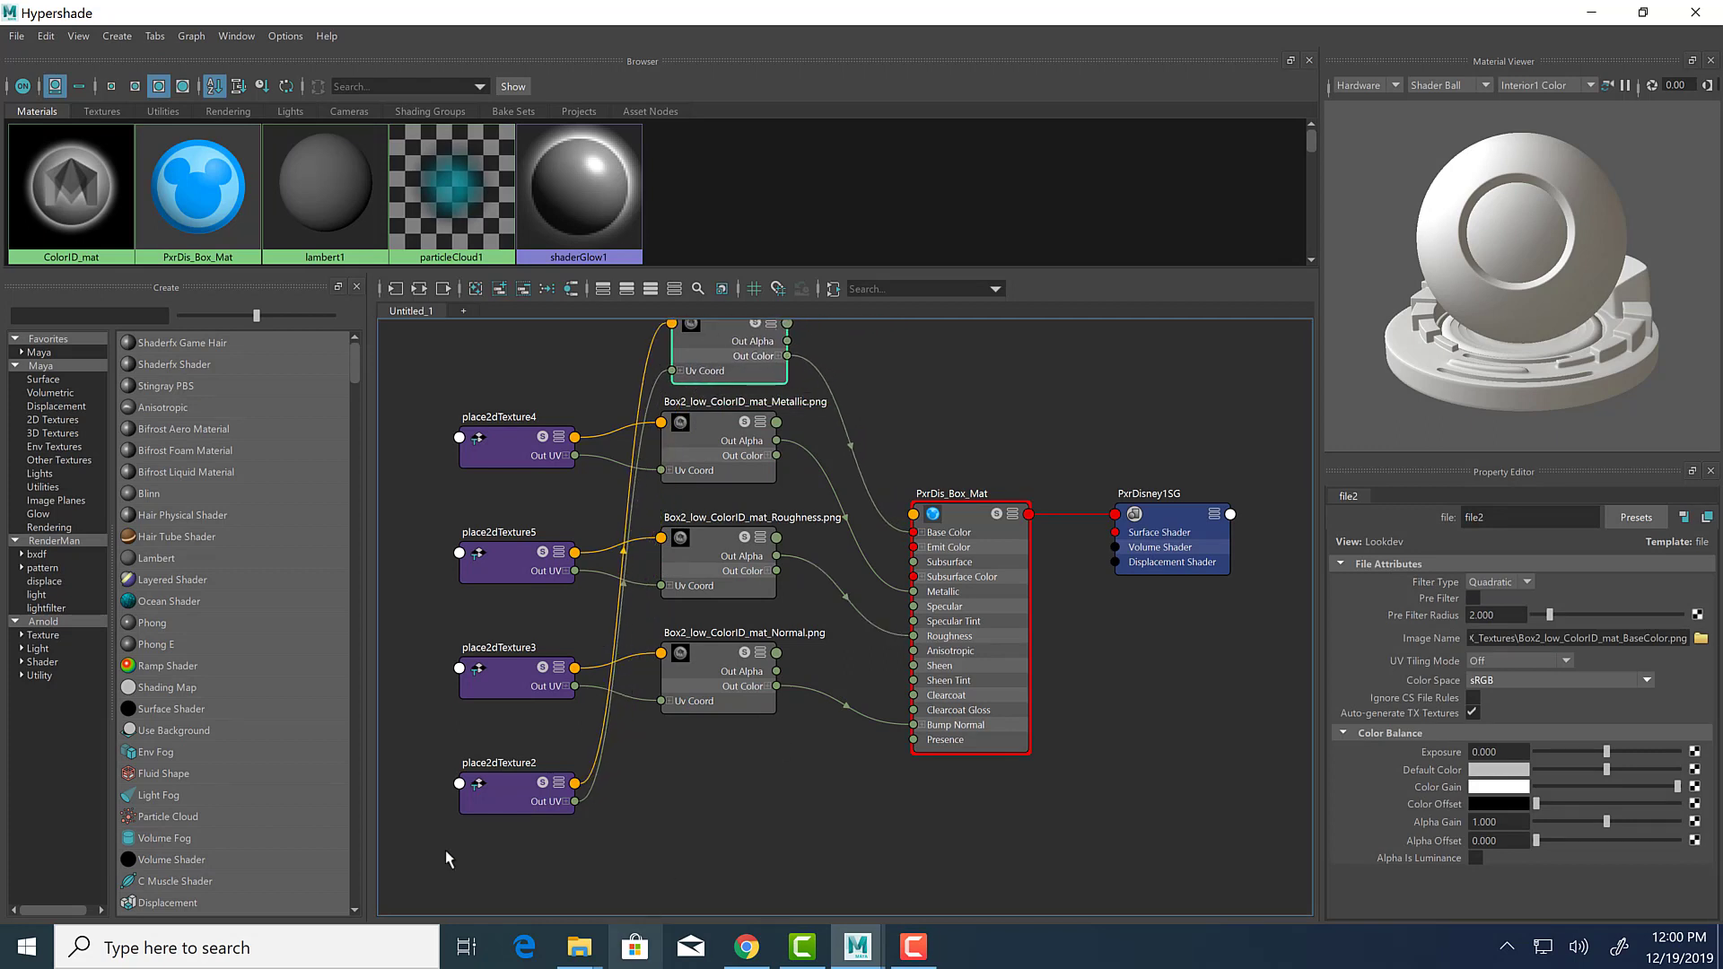
{"action": "left_click_drag", "start_coordinate": [468, 805], "coordinate": [450, 356]}
{"action": "key", "text": "a"}
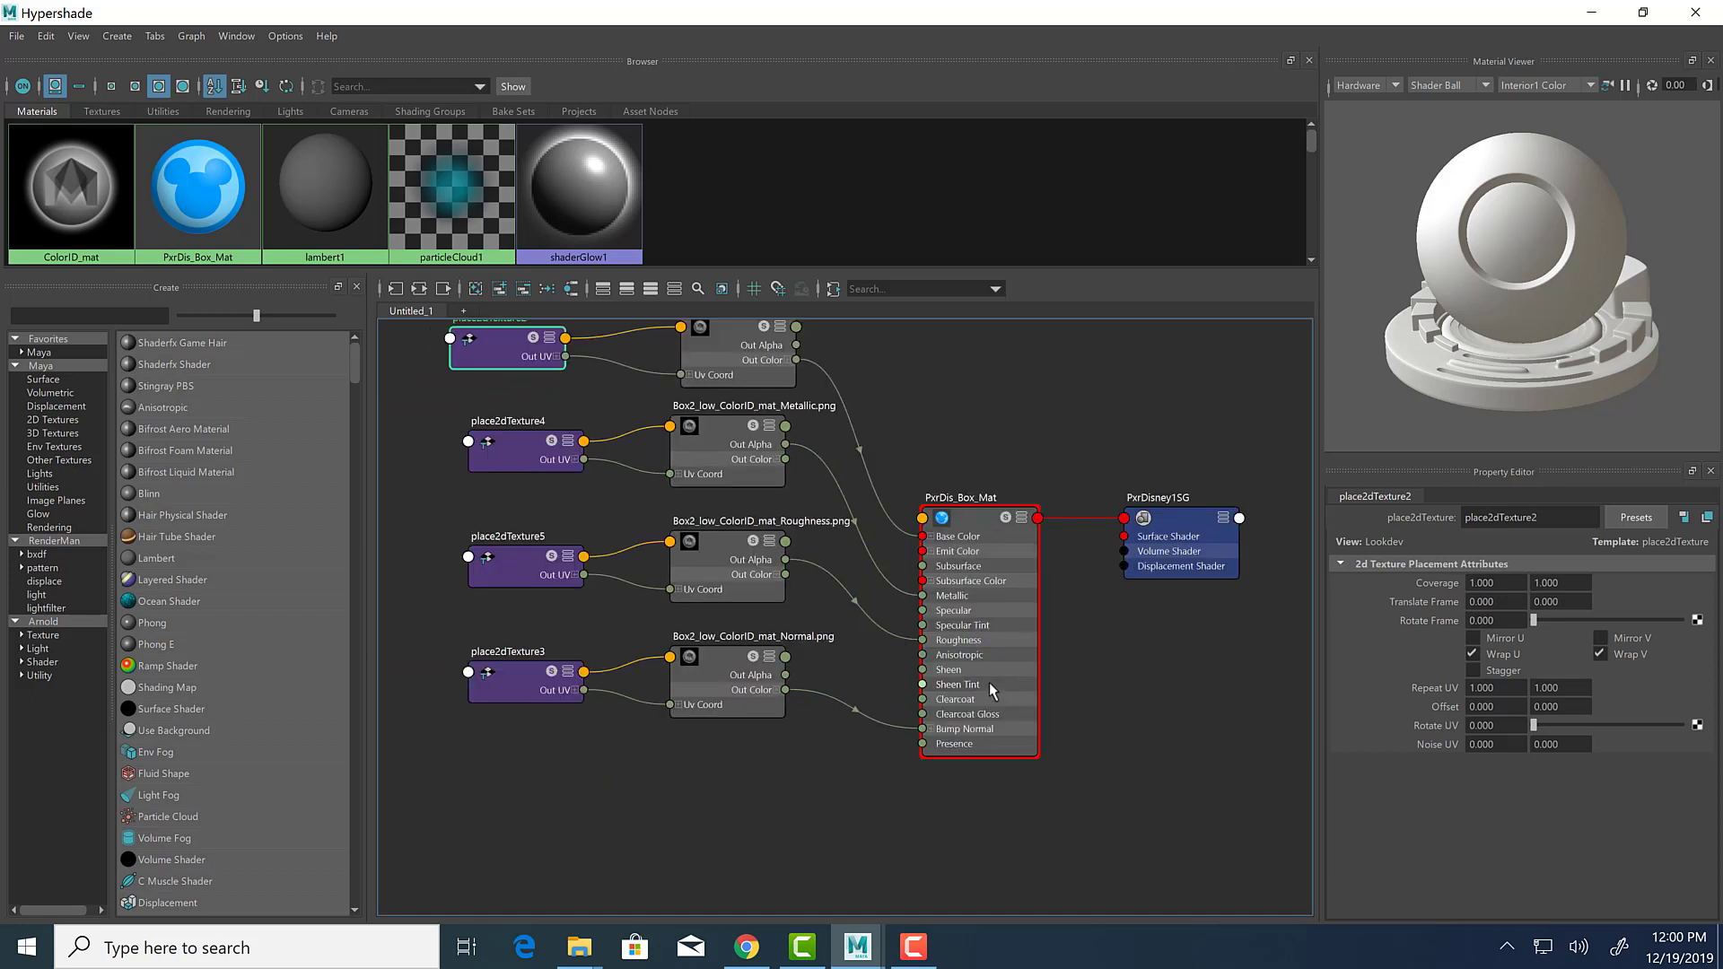
Add a multiplyDivide node to the graph and place it below the Normal texture node.
{"action": "left_click", "coordinate": [768, 828]}
{"action": "key", "text": "Tab"}
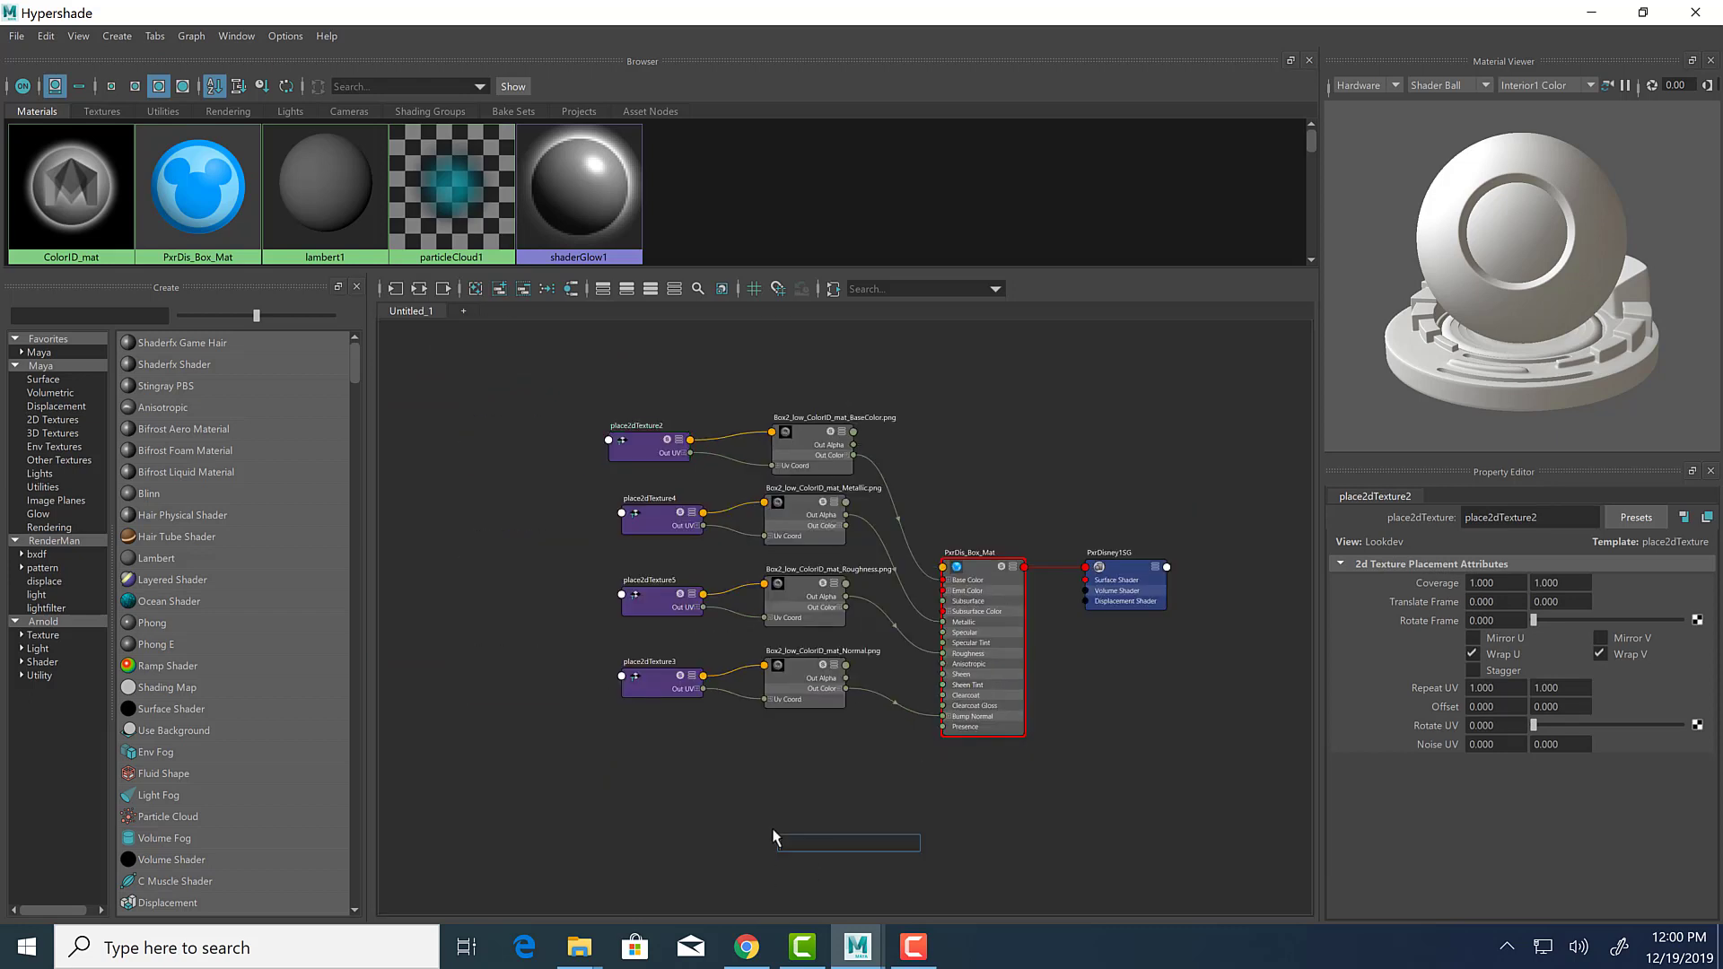
{"action": "type", "text": "mul"}
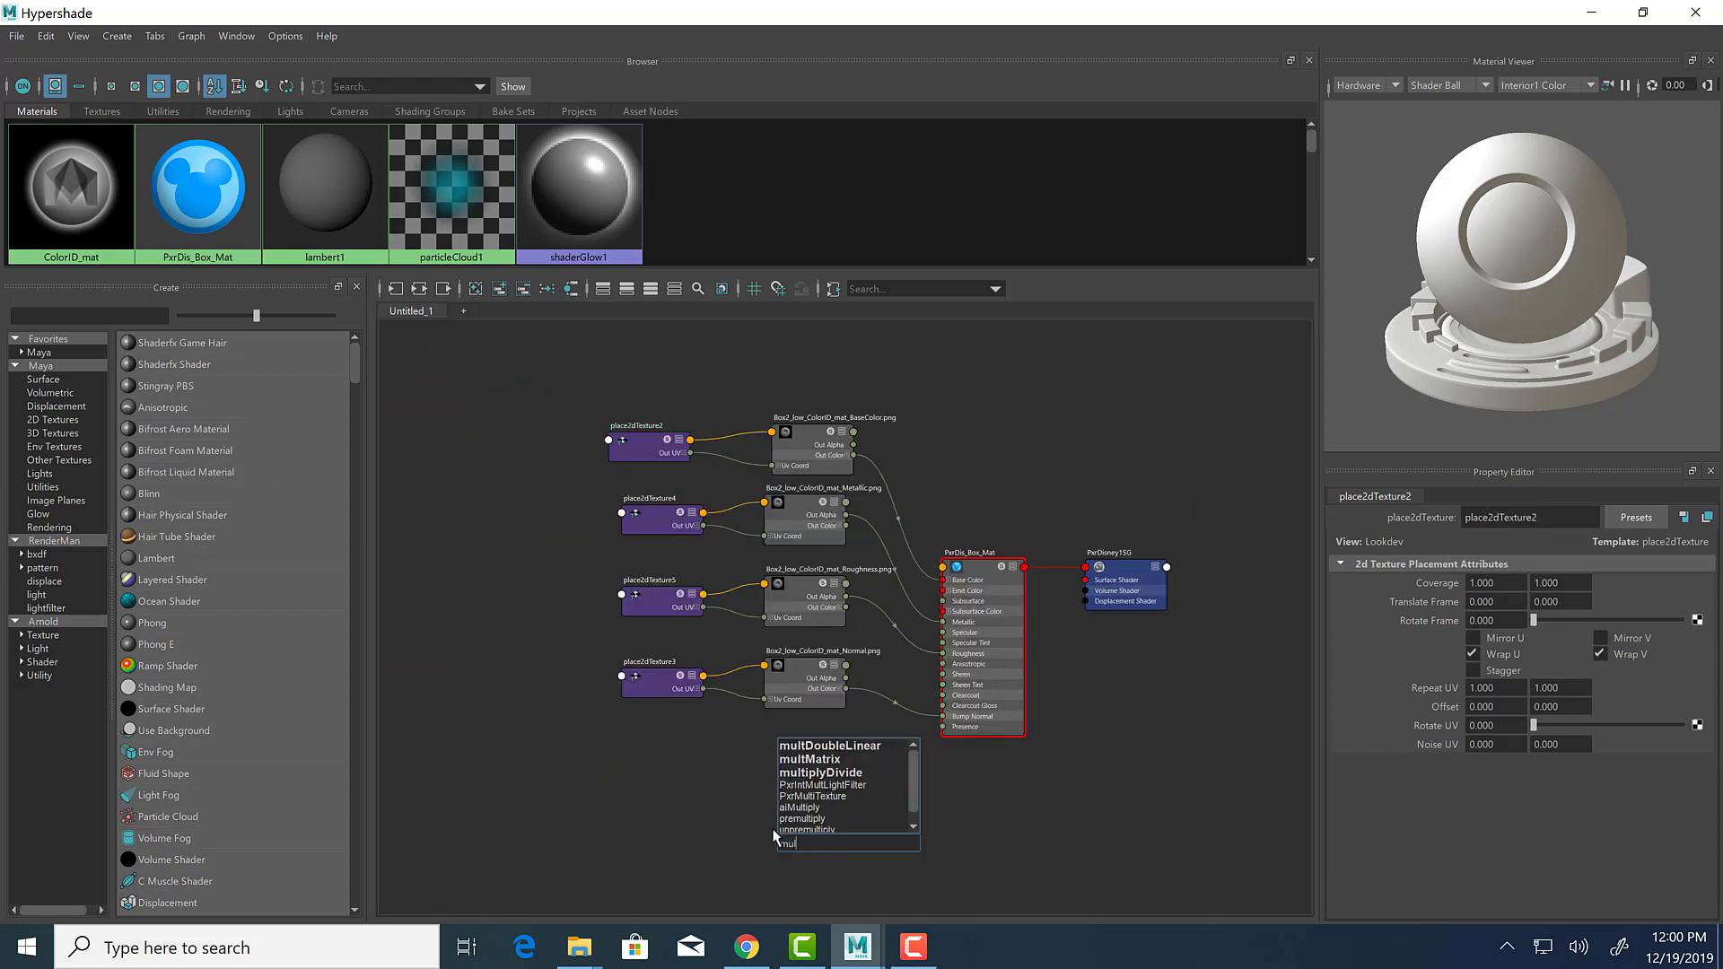
{"action": "left_click", "coordinate": [834, 774]}
{"action": "left_click_drag", "start_coordinate": [809, 860], "coordinate": [808, 788]}
{"action": "scroll", "coordinate": [897, 764], "scroll_direction": "up", "scroll_amount": 5}
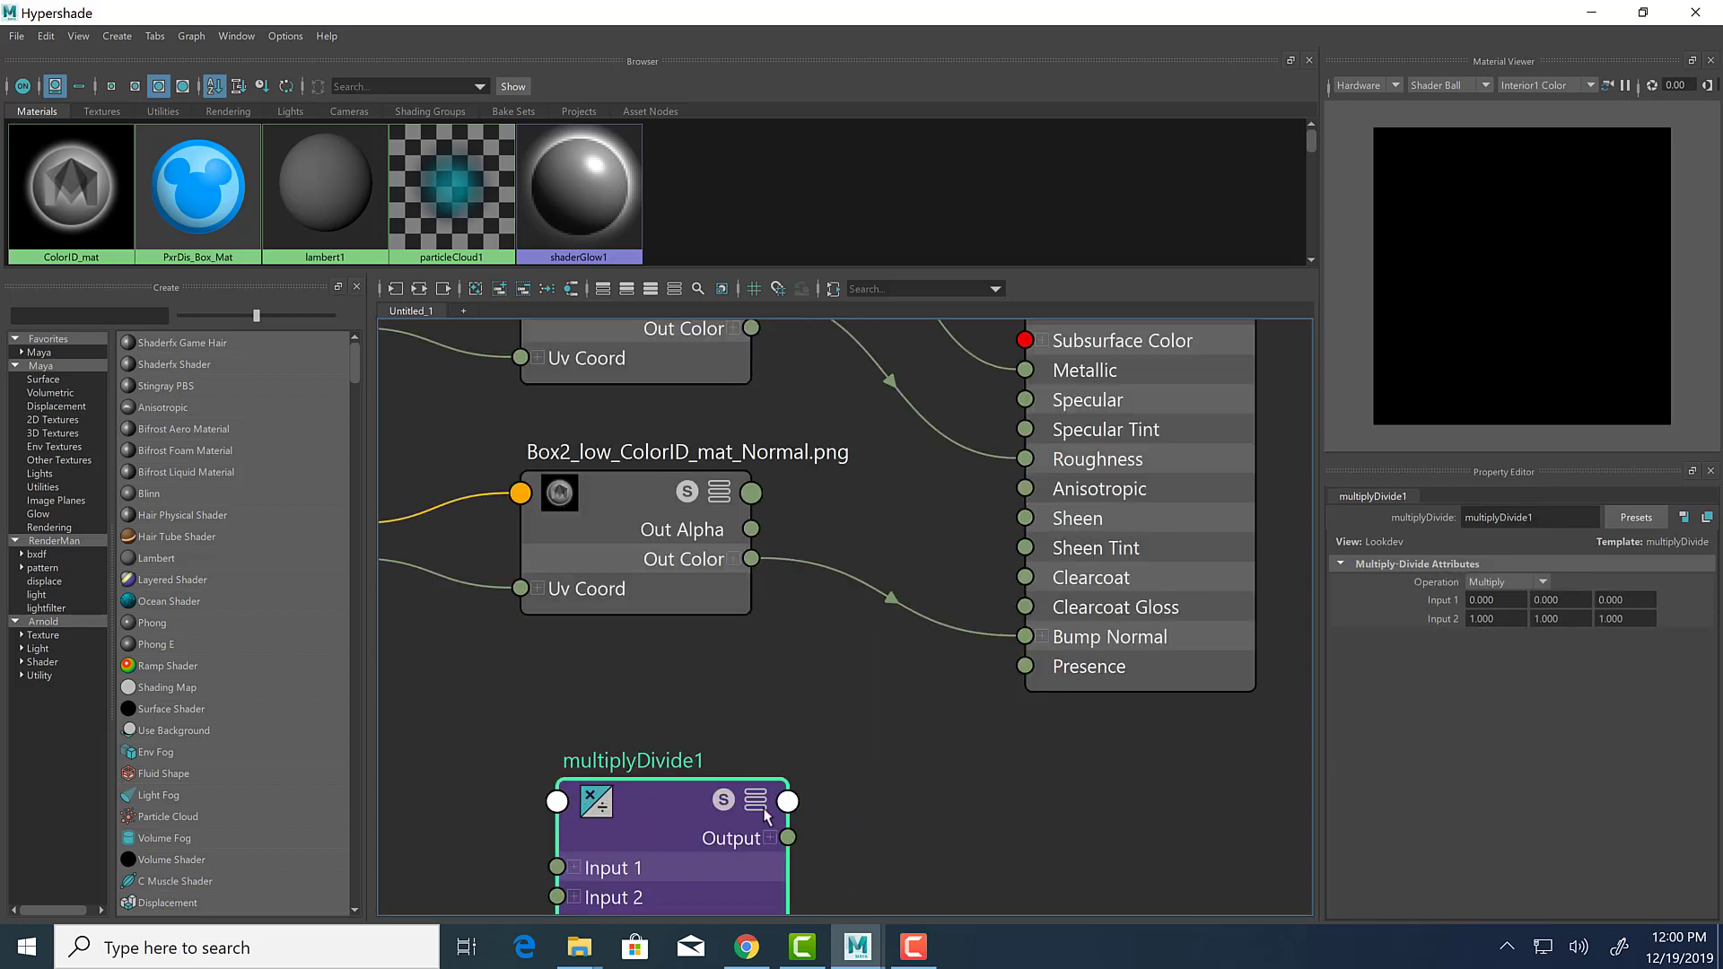
{"action": "scroll", "coordinate": [764, 815], "scroll_direction": "down", "scroll_amount": 2}
{"action": "left_click_drag", "start_coordinate": [723, 819], "coordinate": [699, 778]}
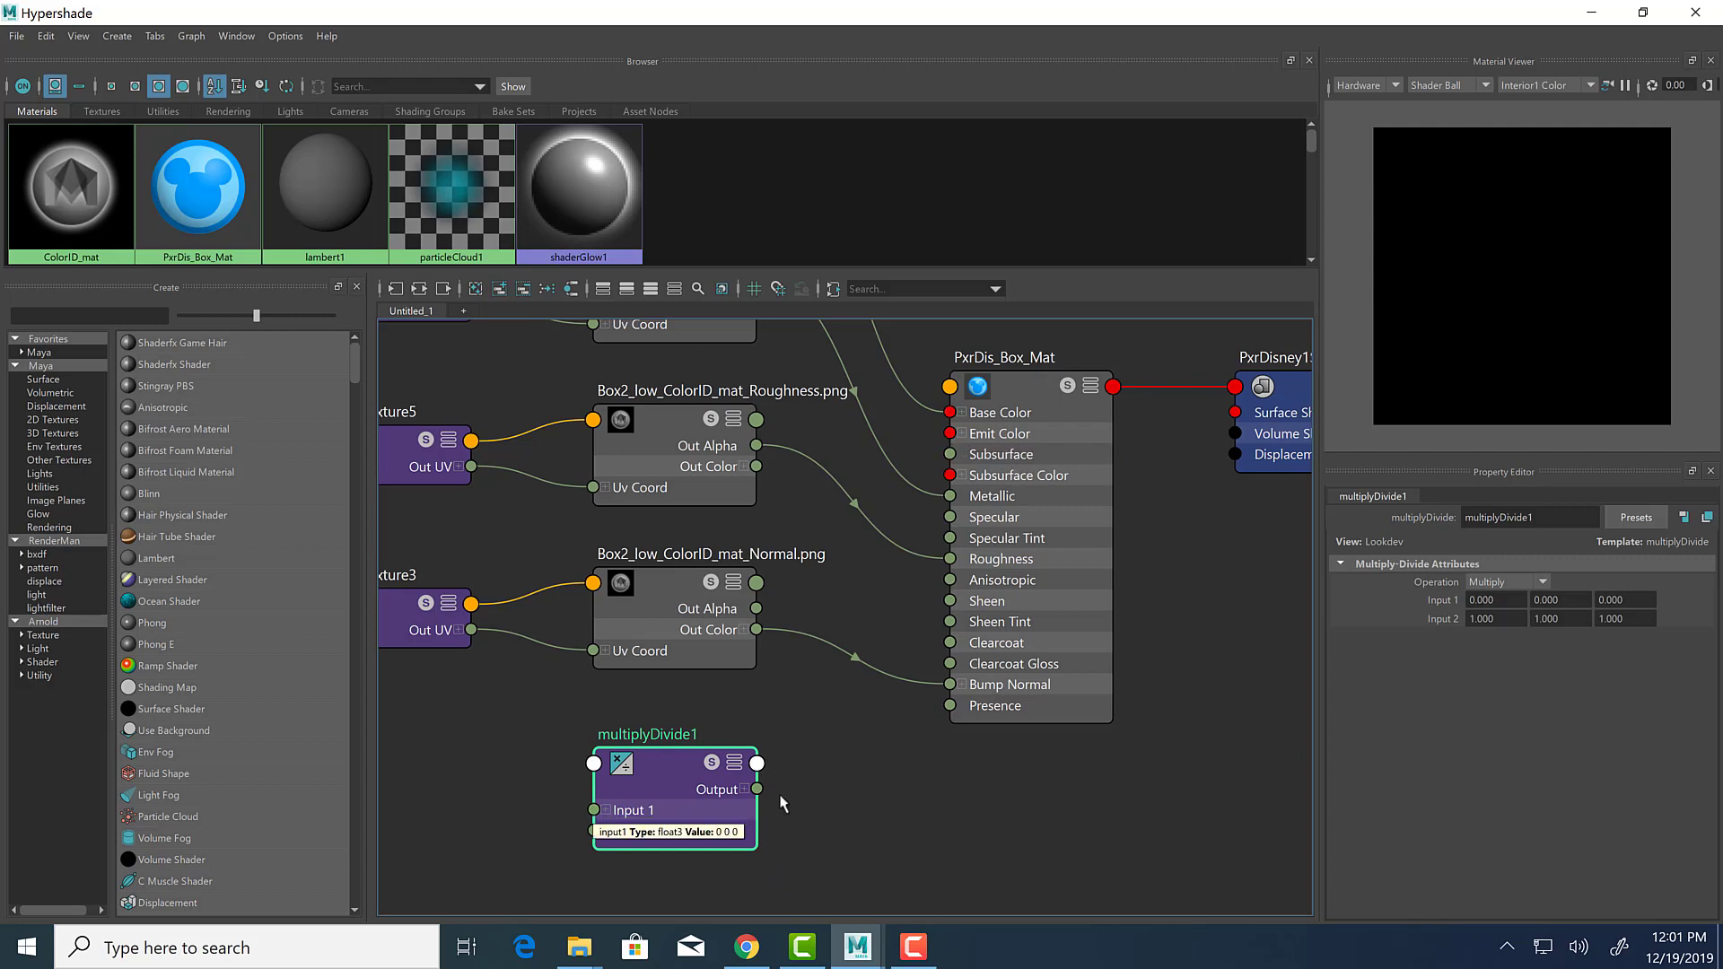
Connect the multiplyDivide node's Output to the Emit Color of PxrDis_Box_Mat and shift the node slightly clear of the connections.
{"action": "left_click_drag", "start_coordinate": [757, 789], "coordinate": [953, 434]}
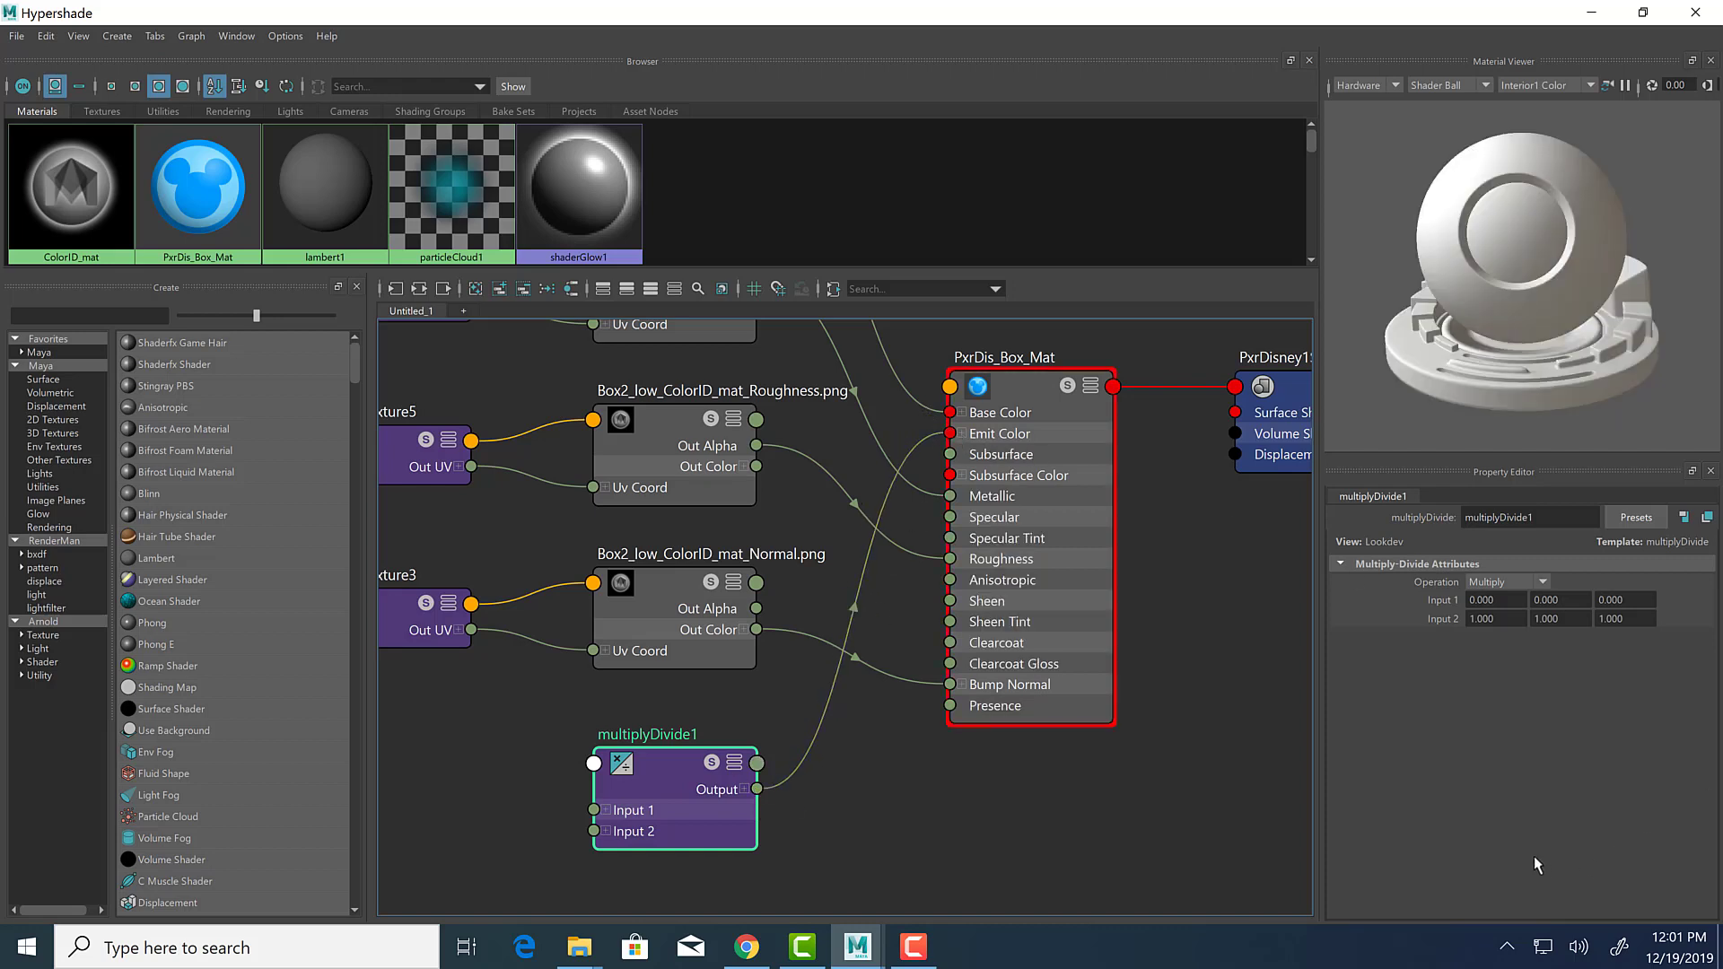
{"action": "mouse_move", "coordinate": [650, 777]}
{"action": "left_mouse_down"}
{"action": "mouse_move", "coordinate": [692, 738]}
{"action": "mouse_move", "coordinate": [1231, 767]}
{"action": "mouse_move", "coordinate": [539, 715]}
{"action": "mouse_move", "coordinate": [638, 756]}
{"action": "left_mouse_up"}
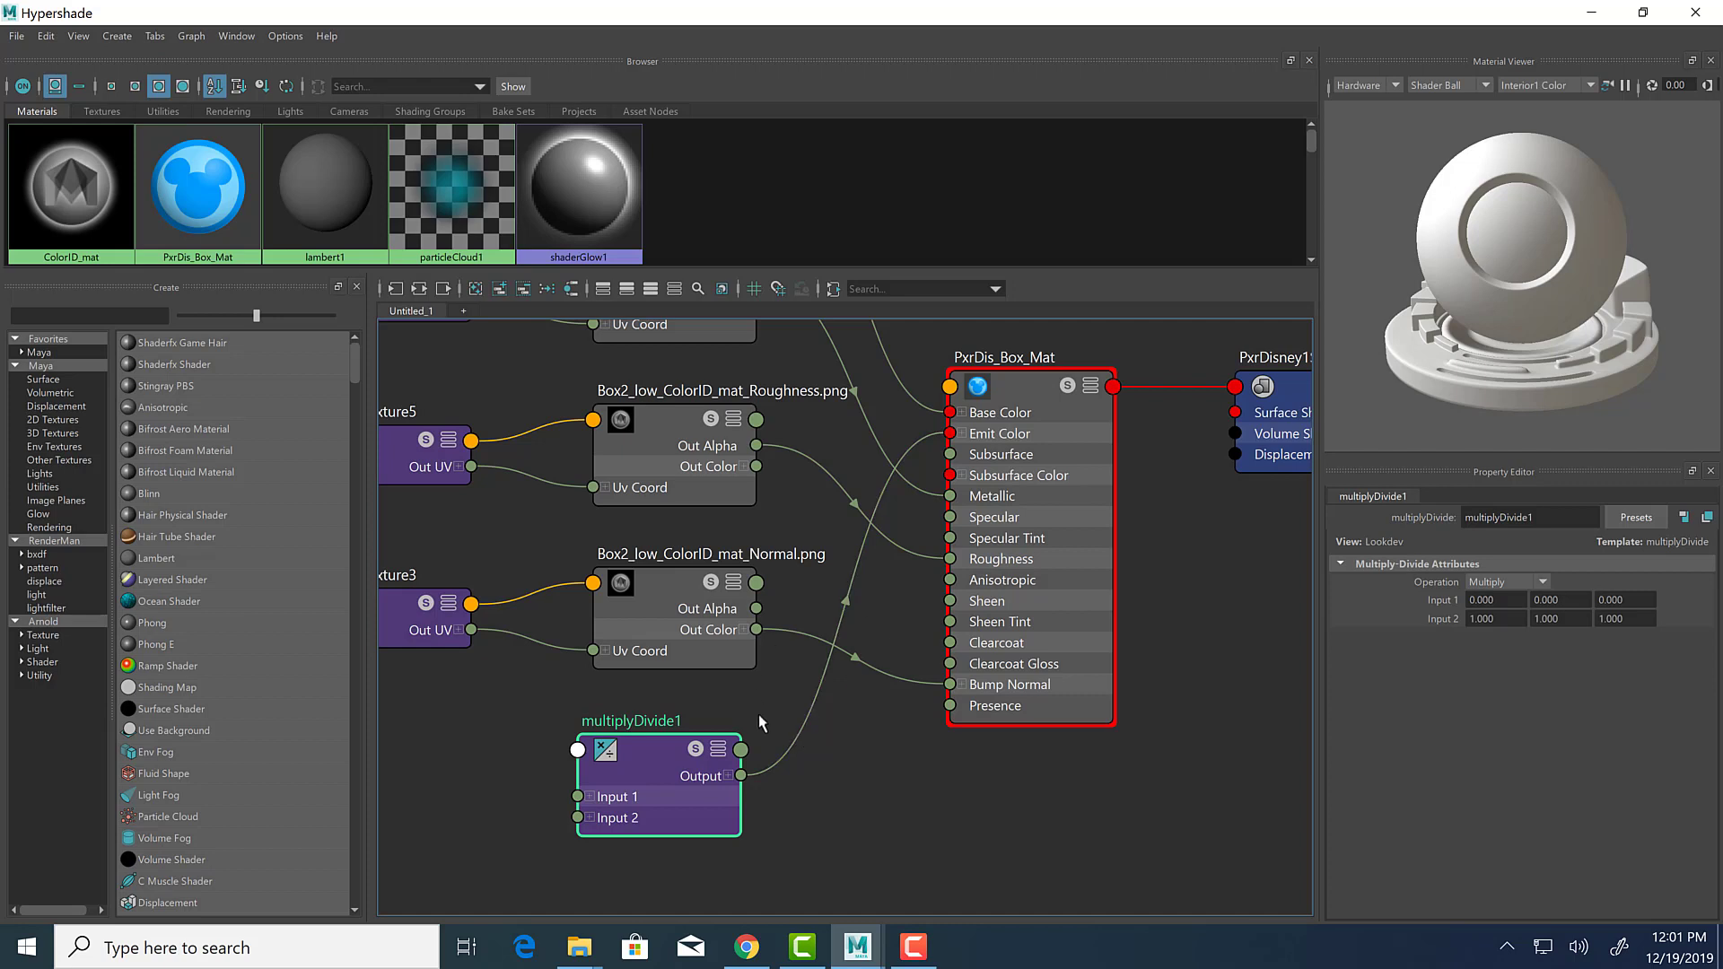
{"action": "left_click", "coordinate": [909, 518]}
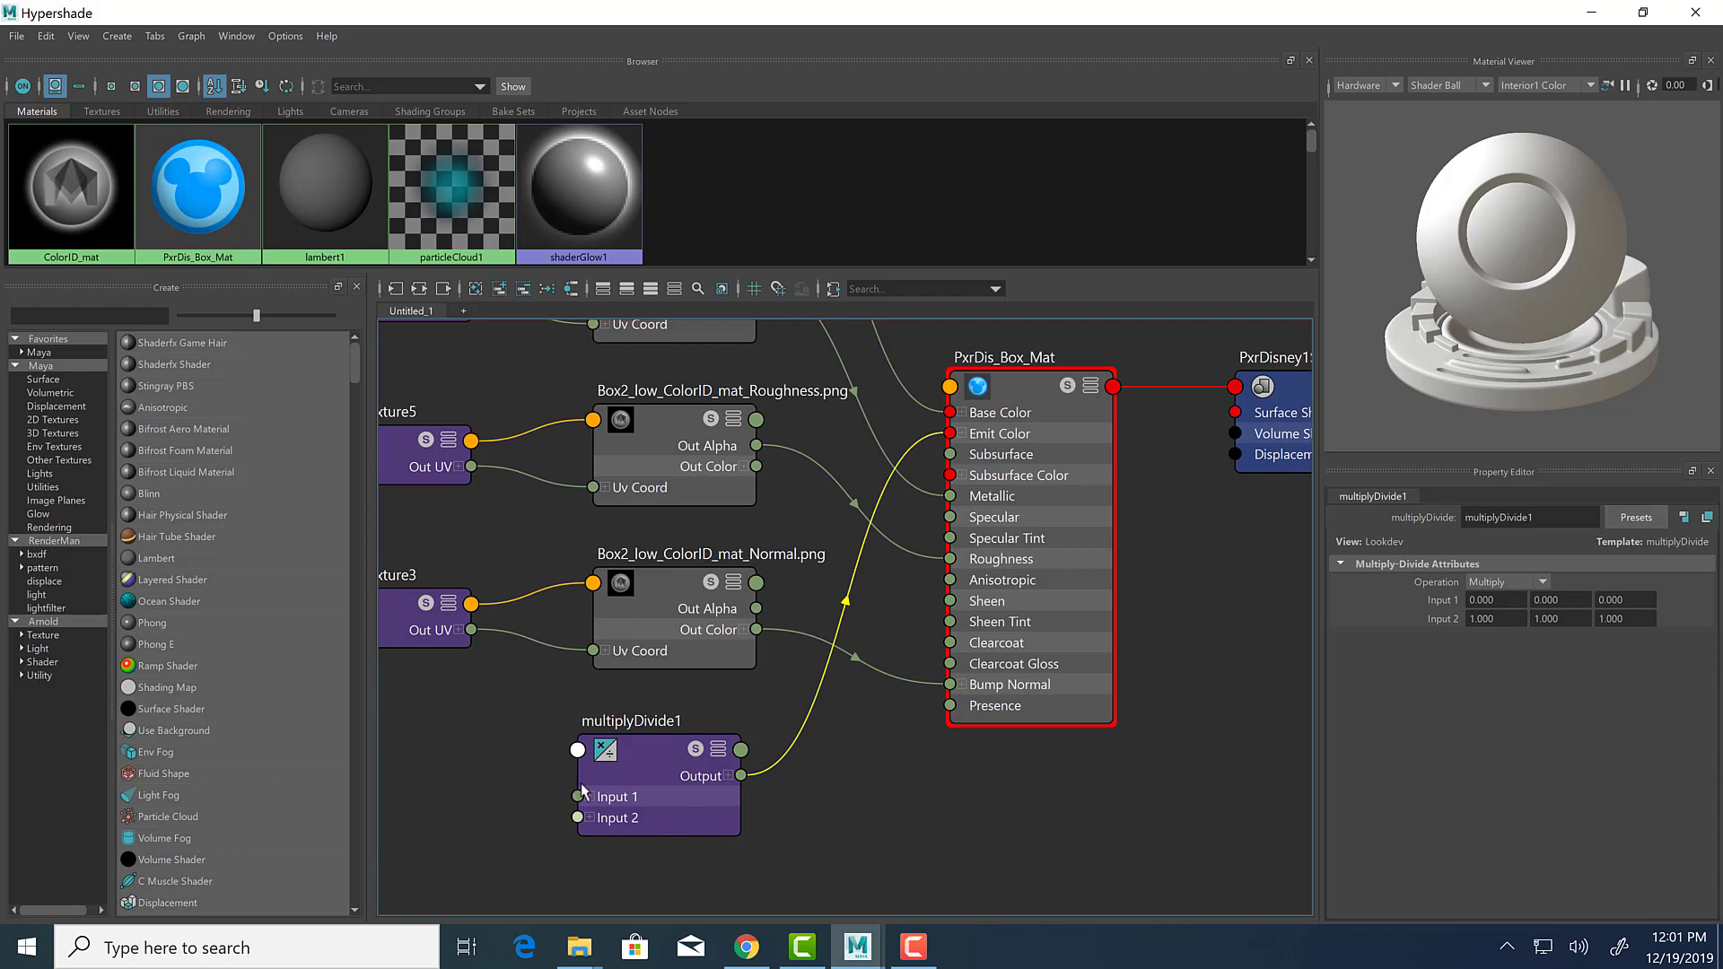
{"action": "scroll", "coordinate": [443, 766], "scroll_direction": "down", "scroll_amount": 3}
{"action": "scroll", "coordinate": [437, 763], "scroll_direction": "up", "scroll_amount": 3}
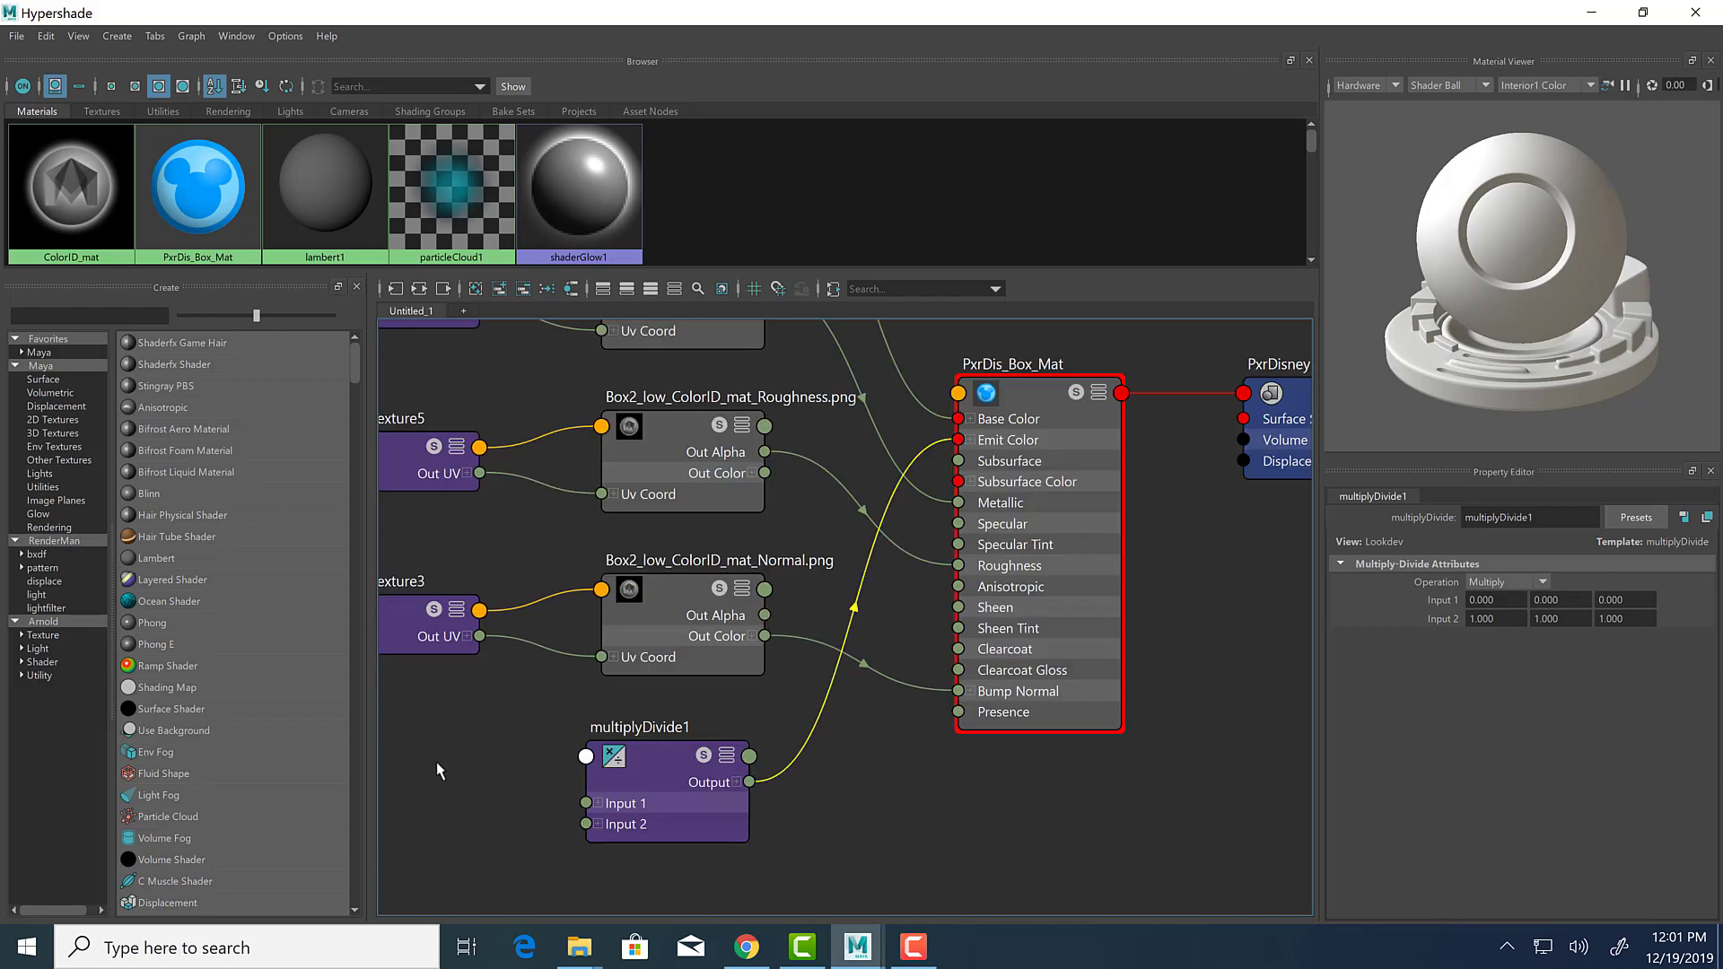
Add a new file texture node with its 2D placement to the Hypershade graph.
{"action": "left_click", "coordinate": [52, 364]}
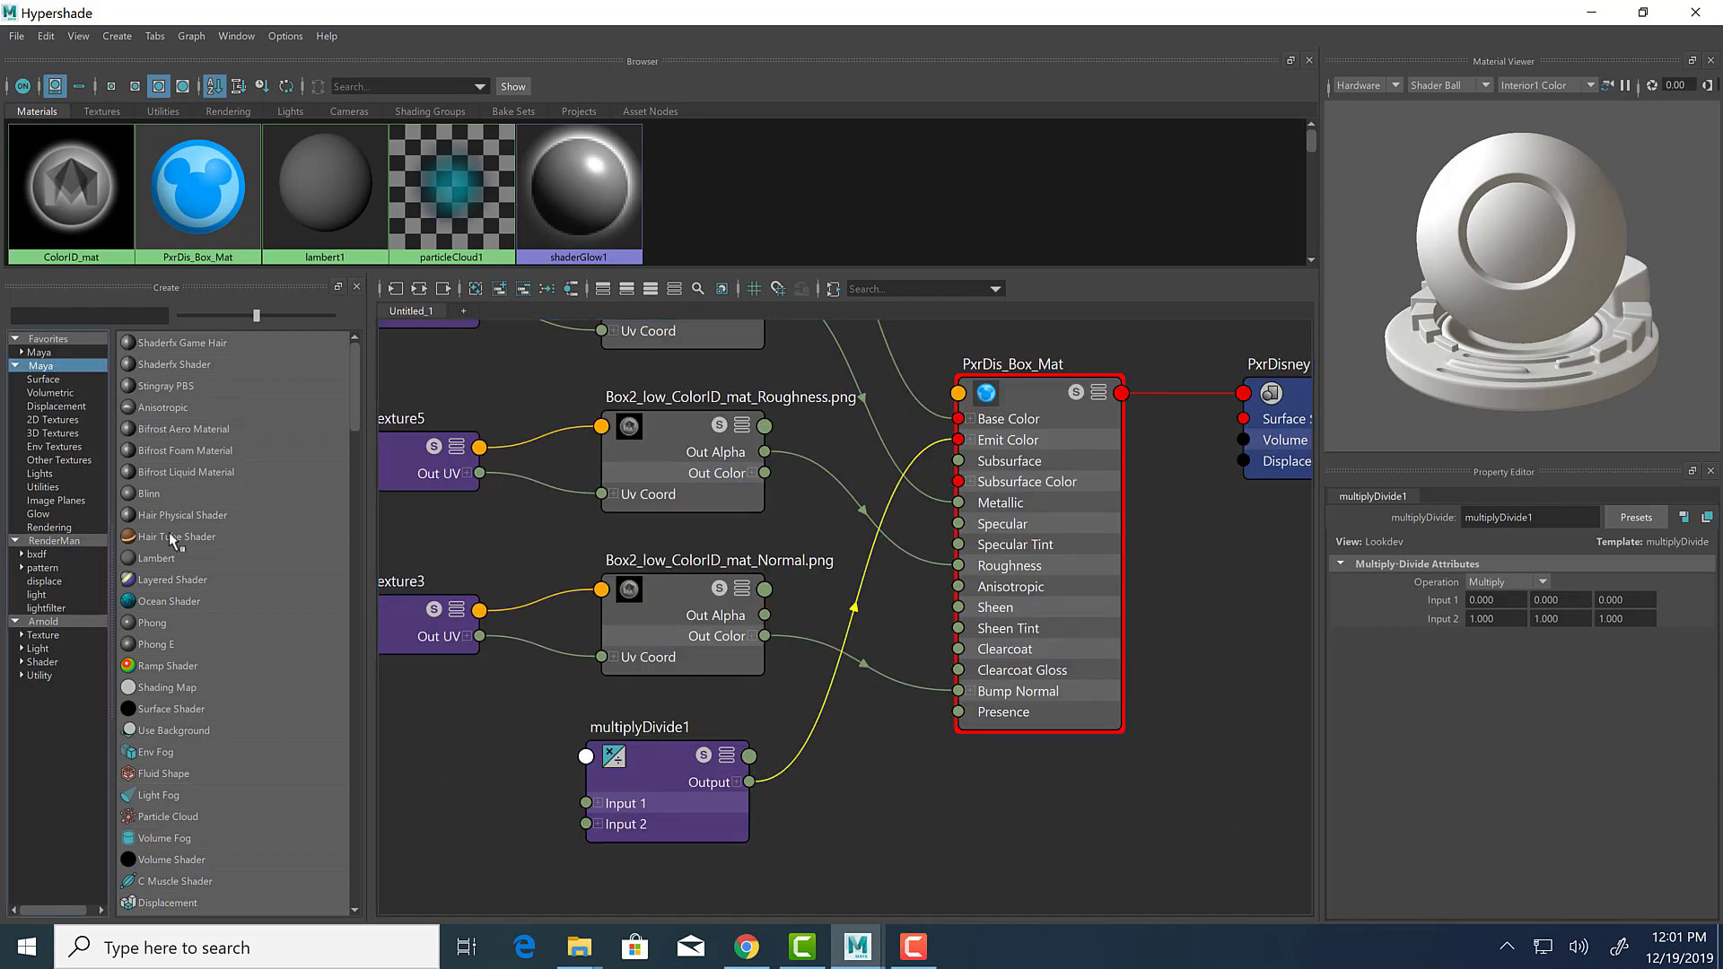
{"action": "left_click", "coordinate": [72, 319]}
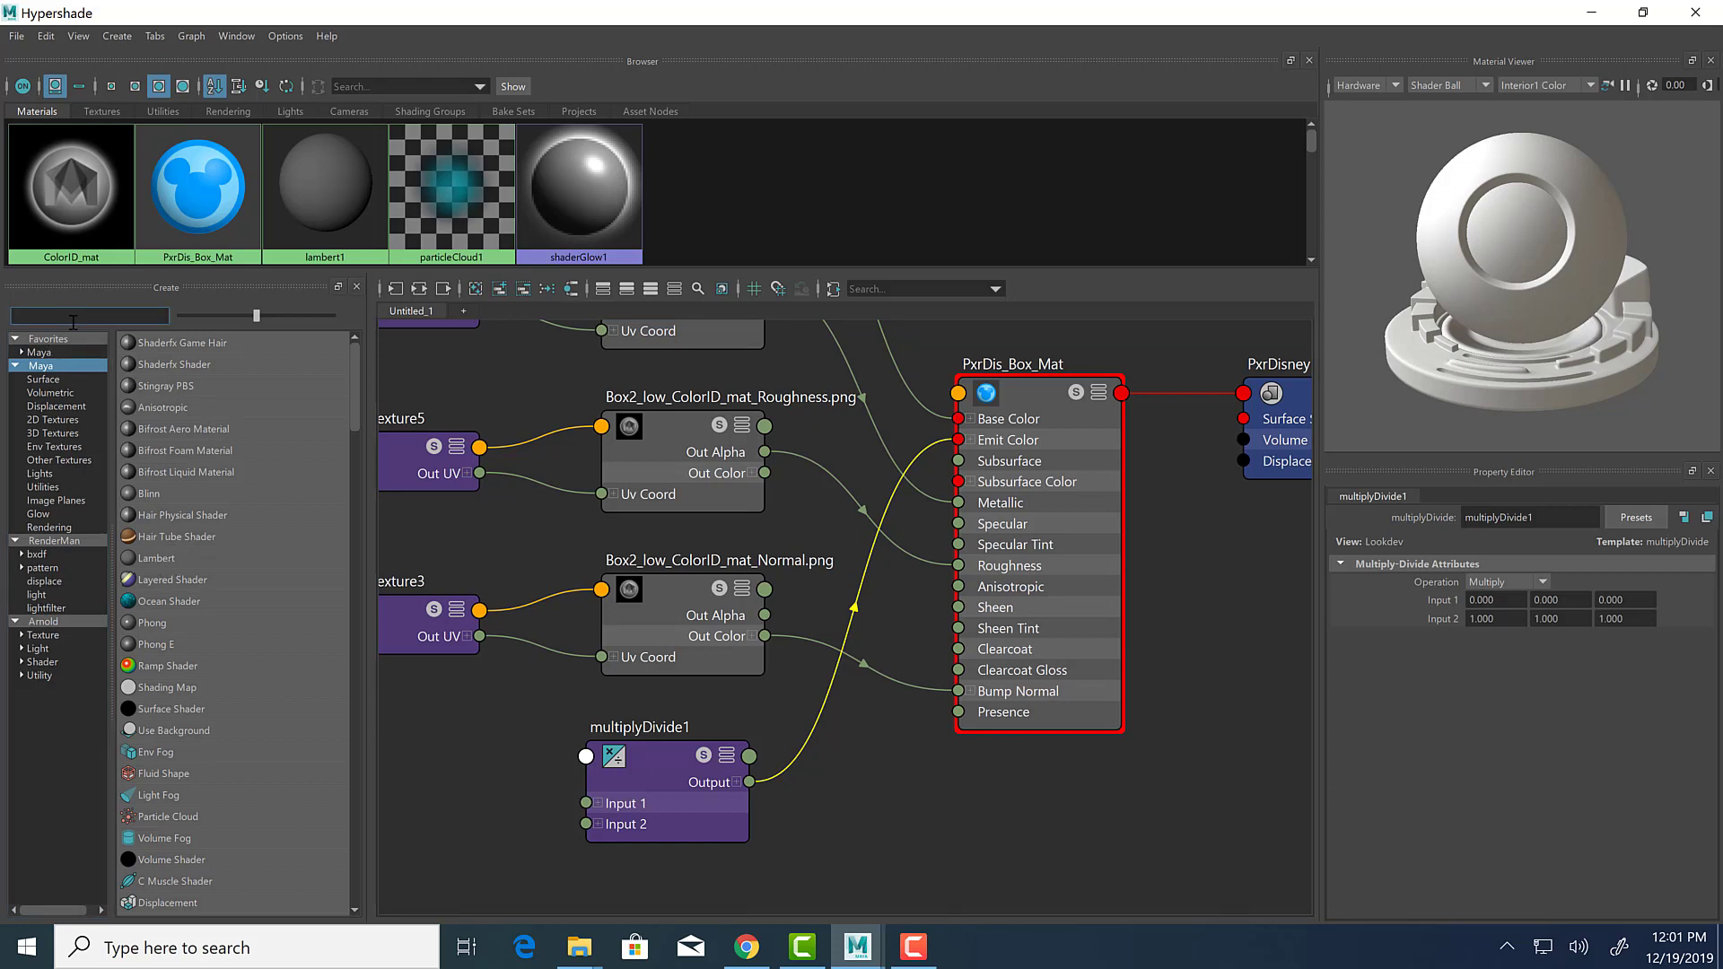
{"action": "left_click", "coordinate": [903, 788]}
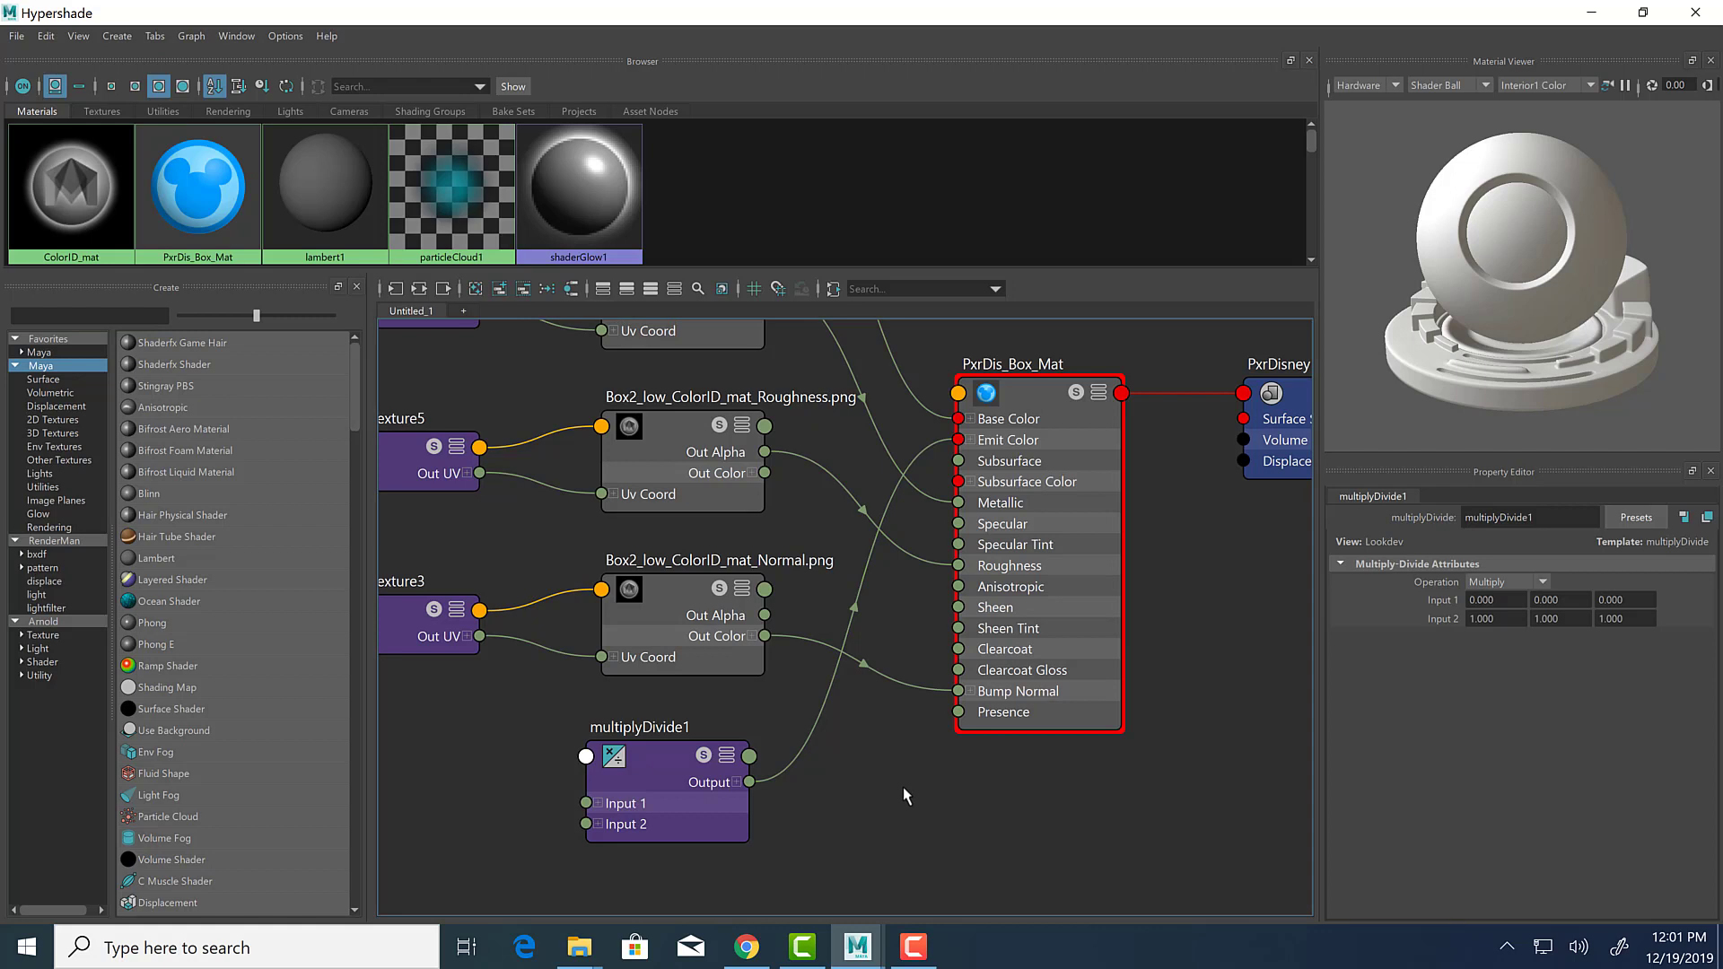
{"action": "key", "text": "Tab"}
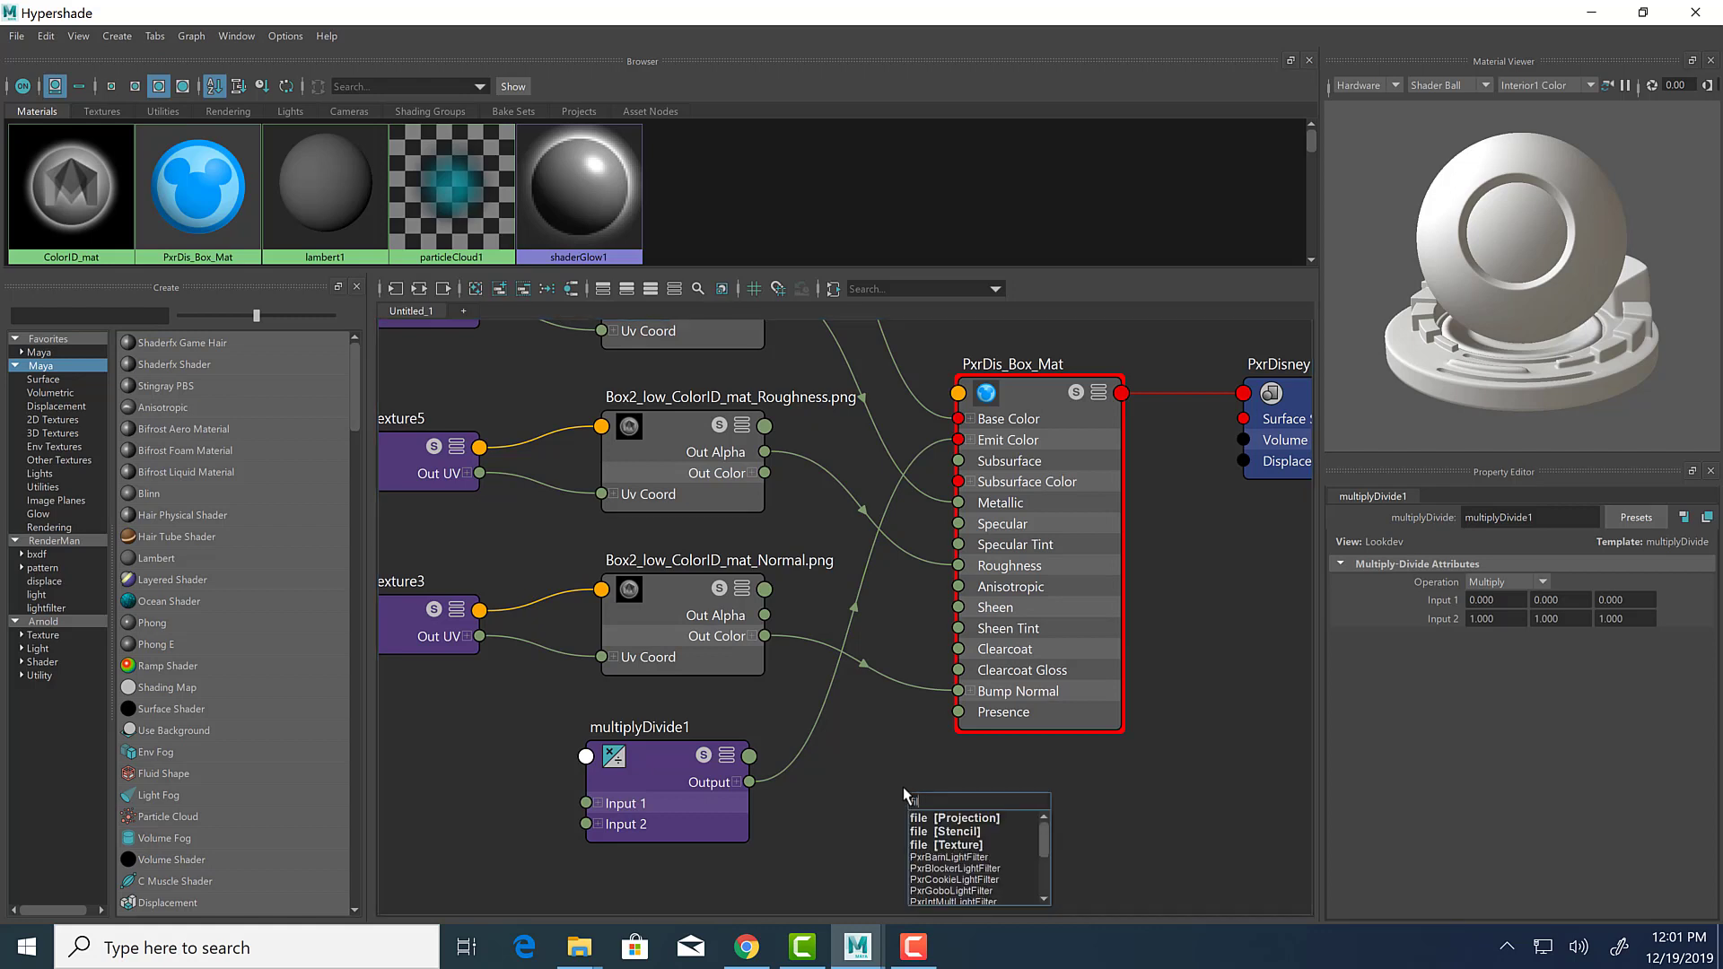
{"action": "type", "text": "fil"}
{"action": "left_click", "coordinate": [941, 845]}
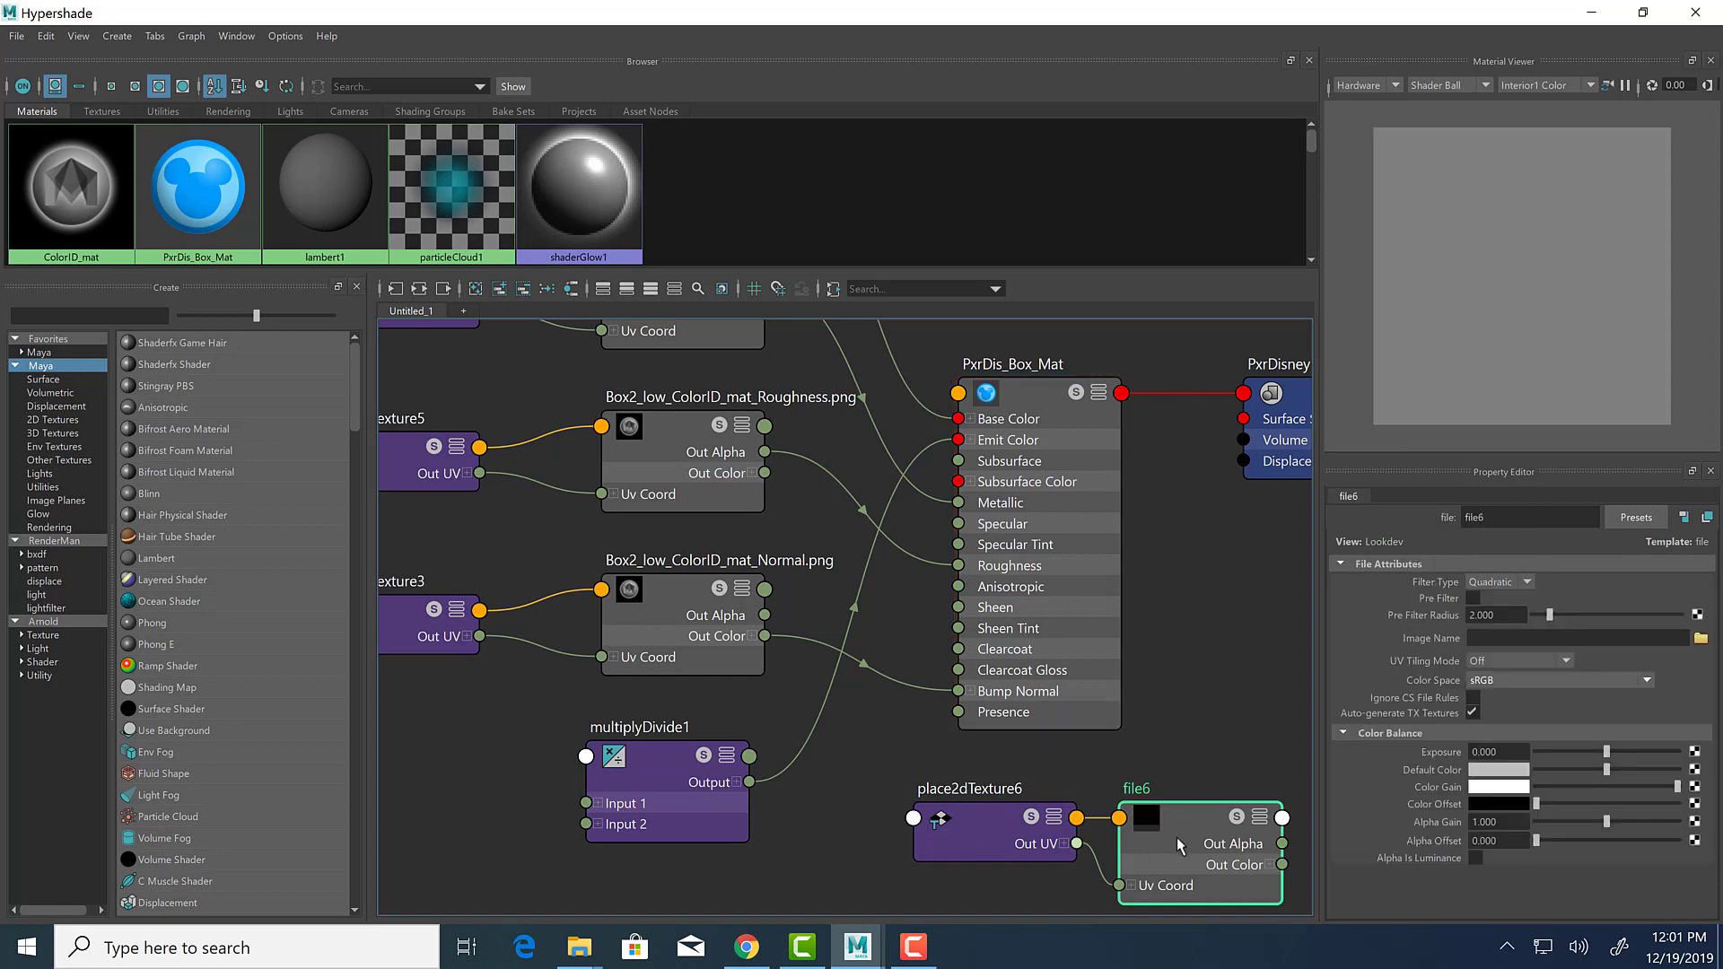
Arrange the new file and placement nodes ahead of multiplyDivide and connect the file's Out Color to Input 1.
{"action": "left_click_drag", "start_coordinate": [1177, 838], "coordinate": [455, 887]}
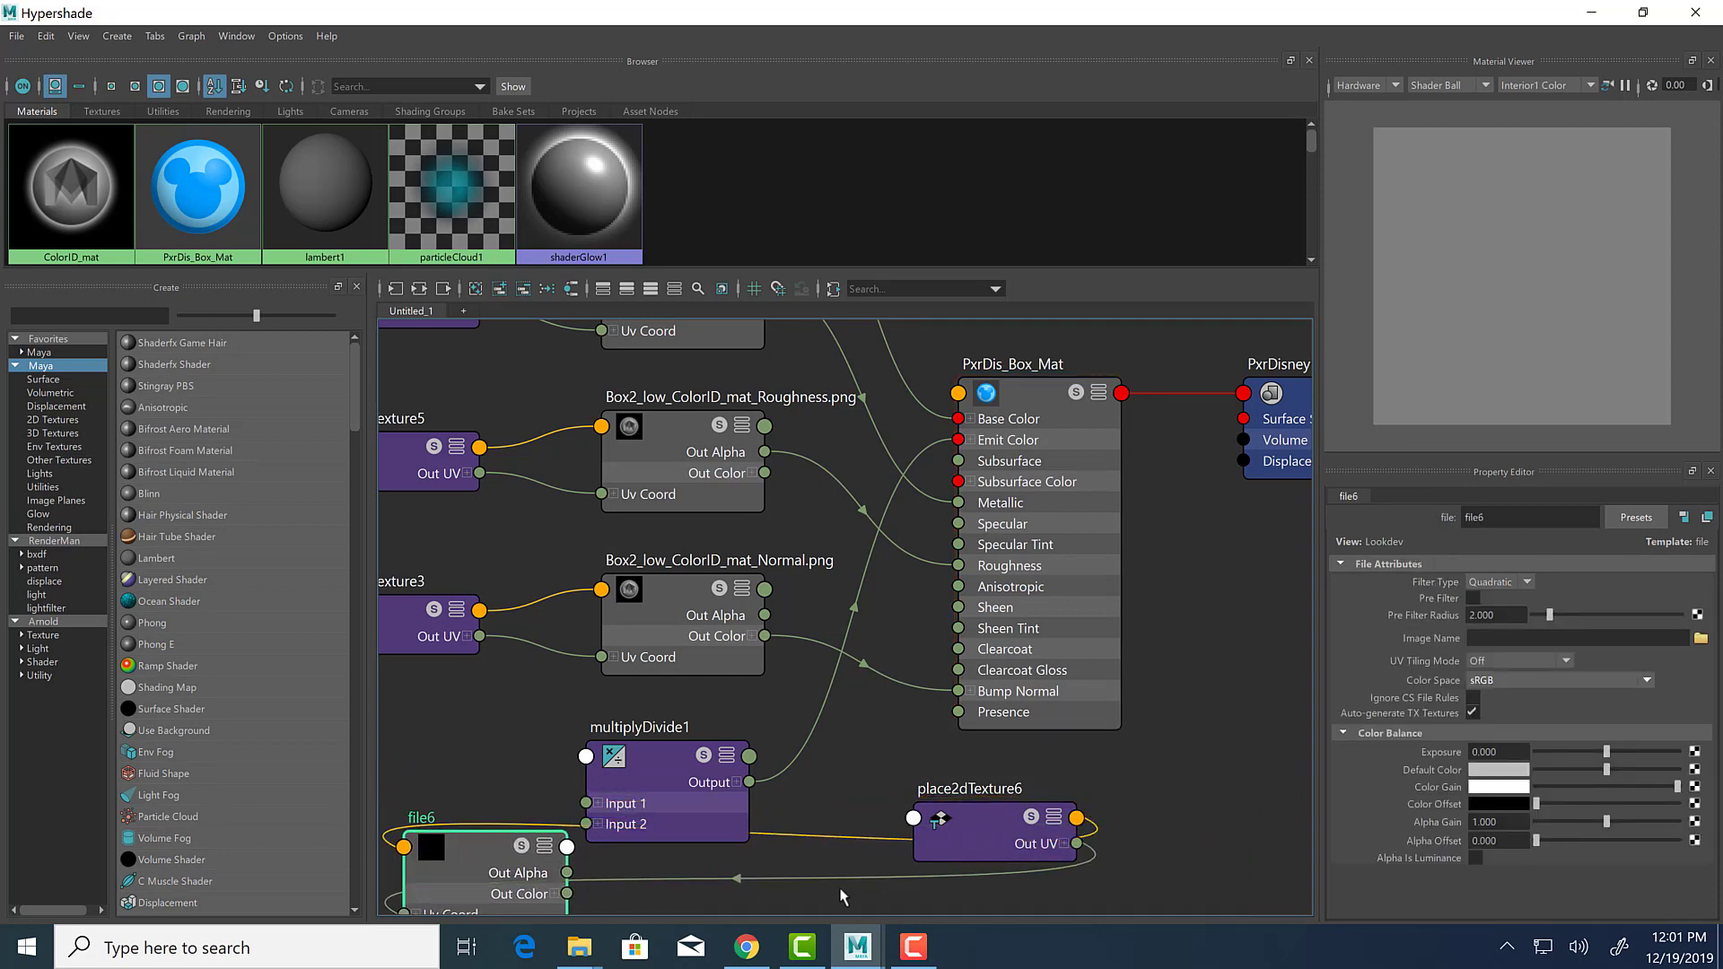
{"action": "left_click_drag", "start_coordinate": [938, 819], "coordinate": [105, 692]}
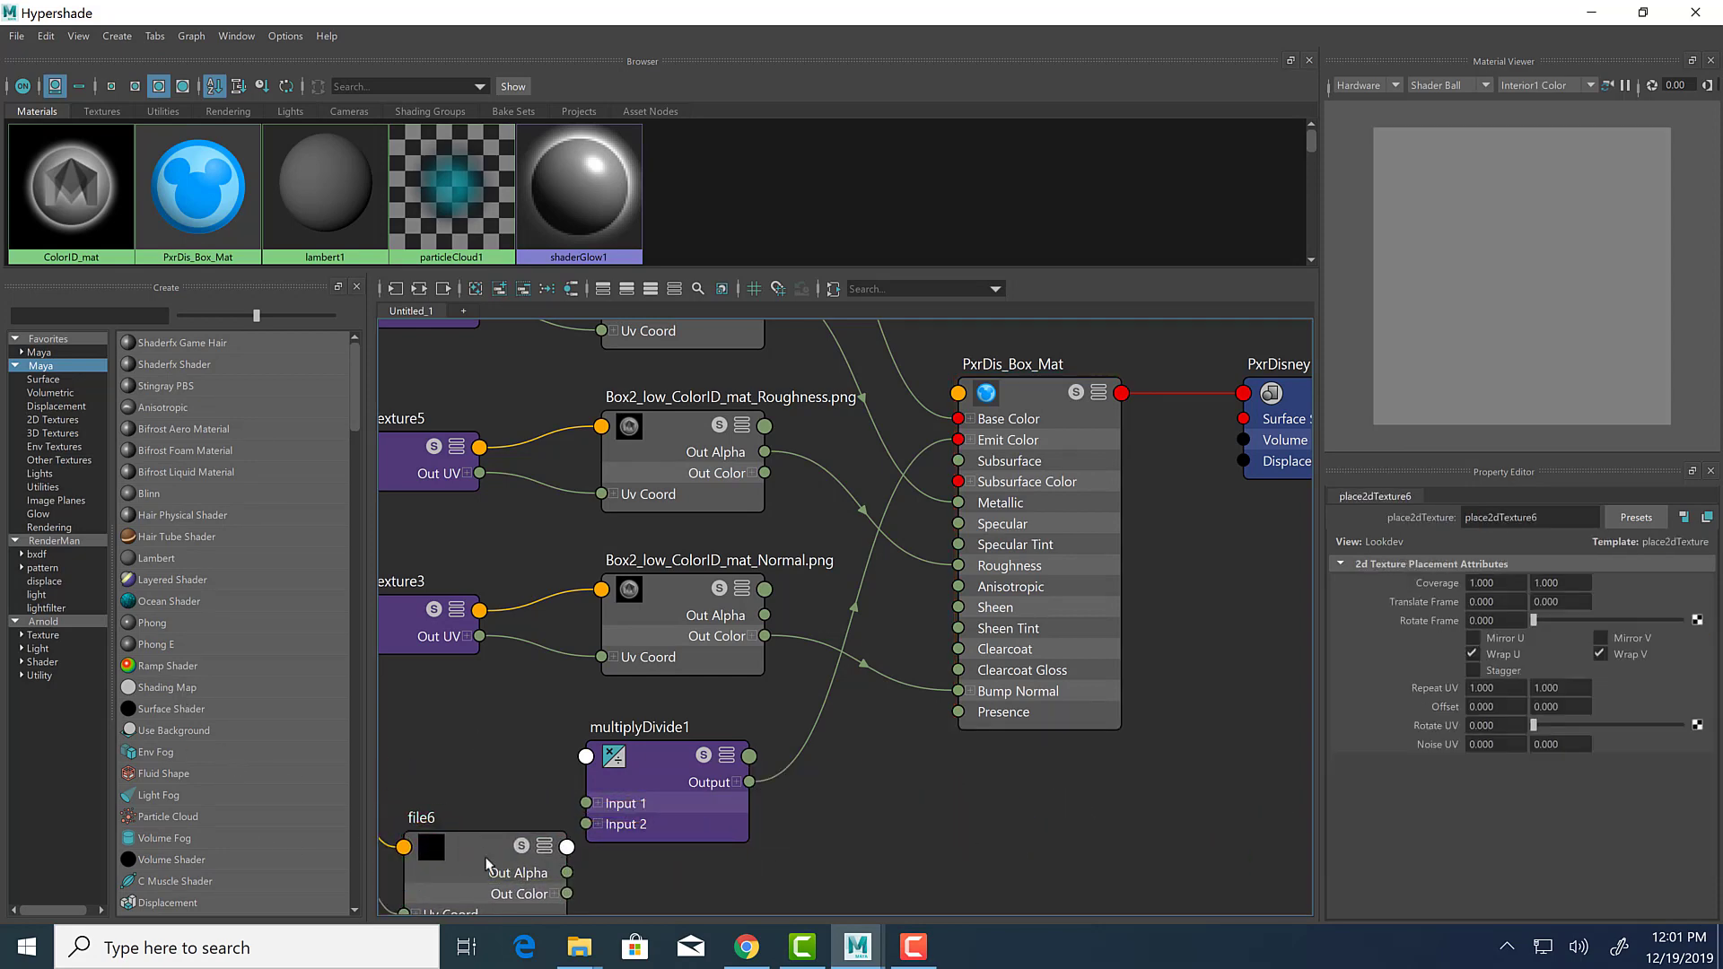
{"action": "left_click_drag", "start_coordinate": [503, 867], "coordinate": [601, 807]}
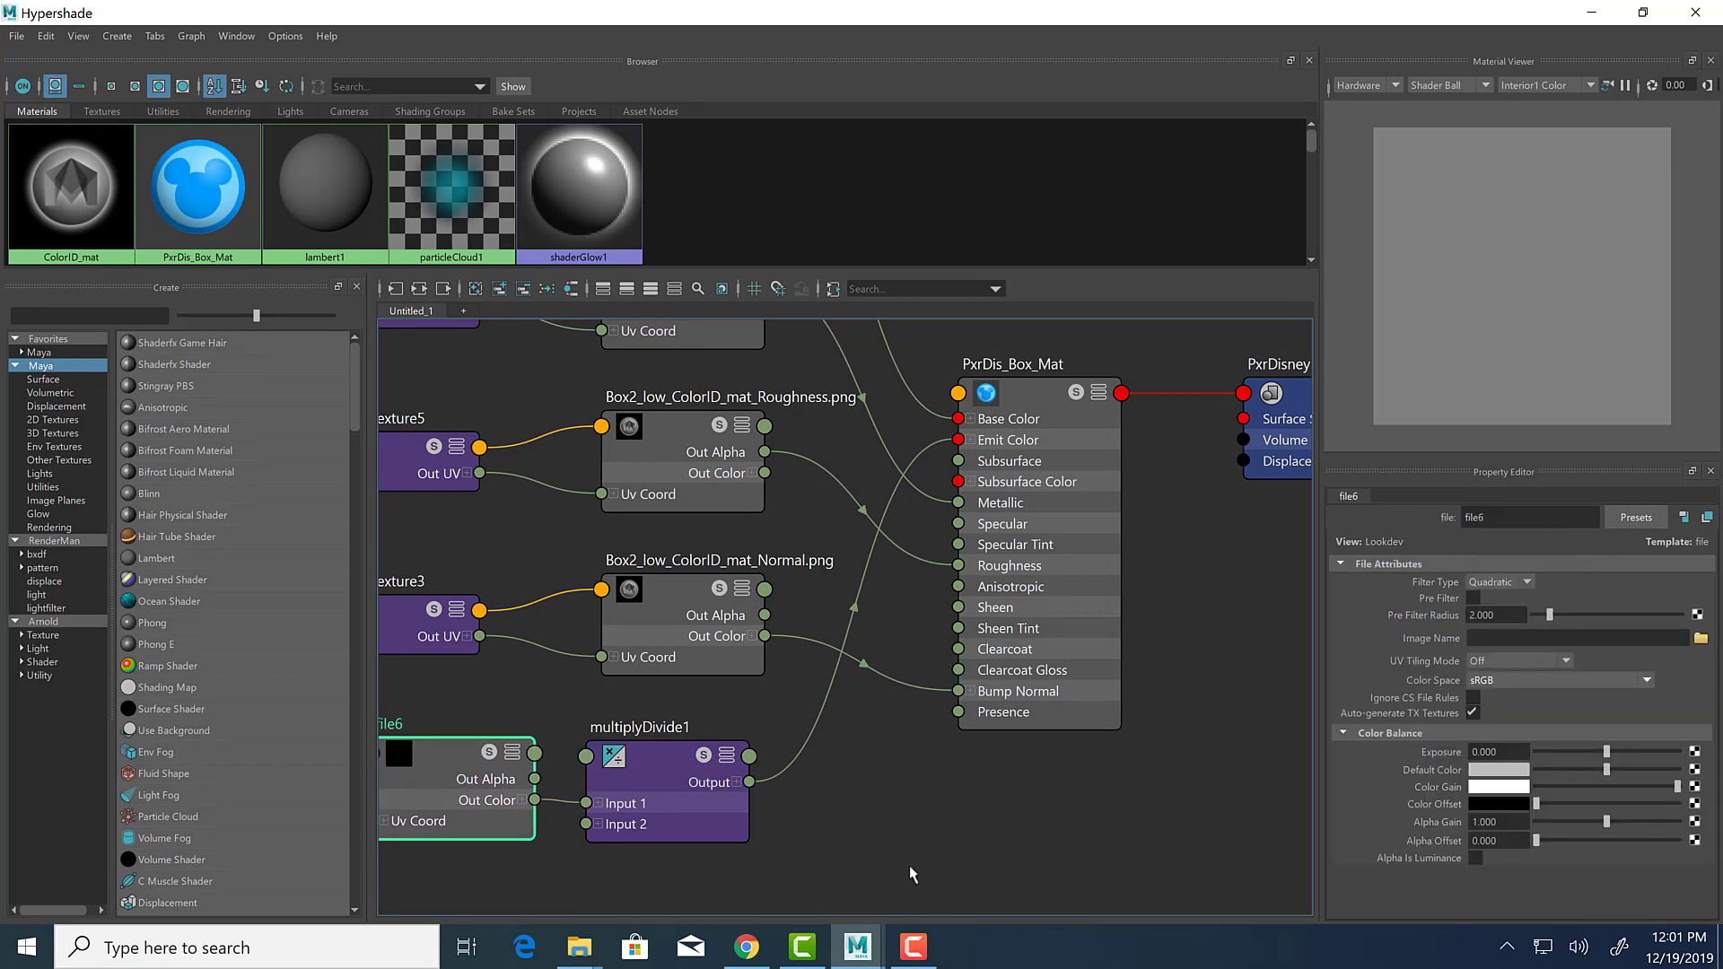
{"action": "middle_click_drag", "start_coordinate": [787, 821], "coordinate": [957, 811], "text": "alt"}
{"action": "left_click", "coordinate": [834, 773]}
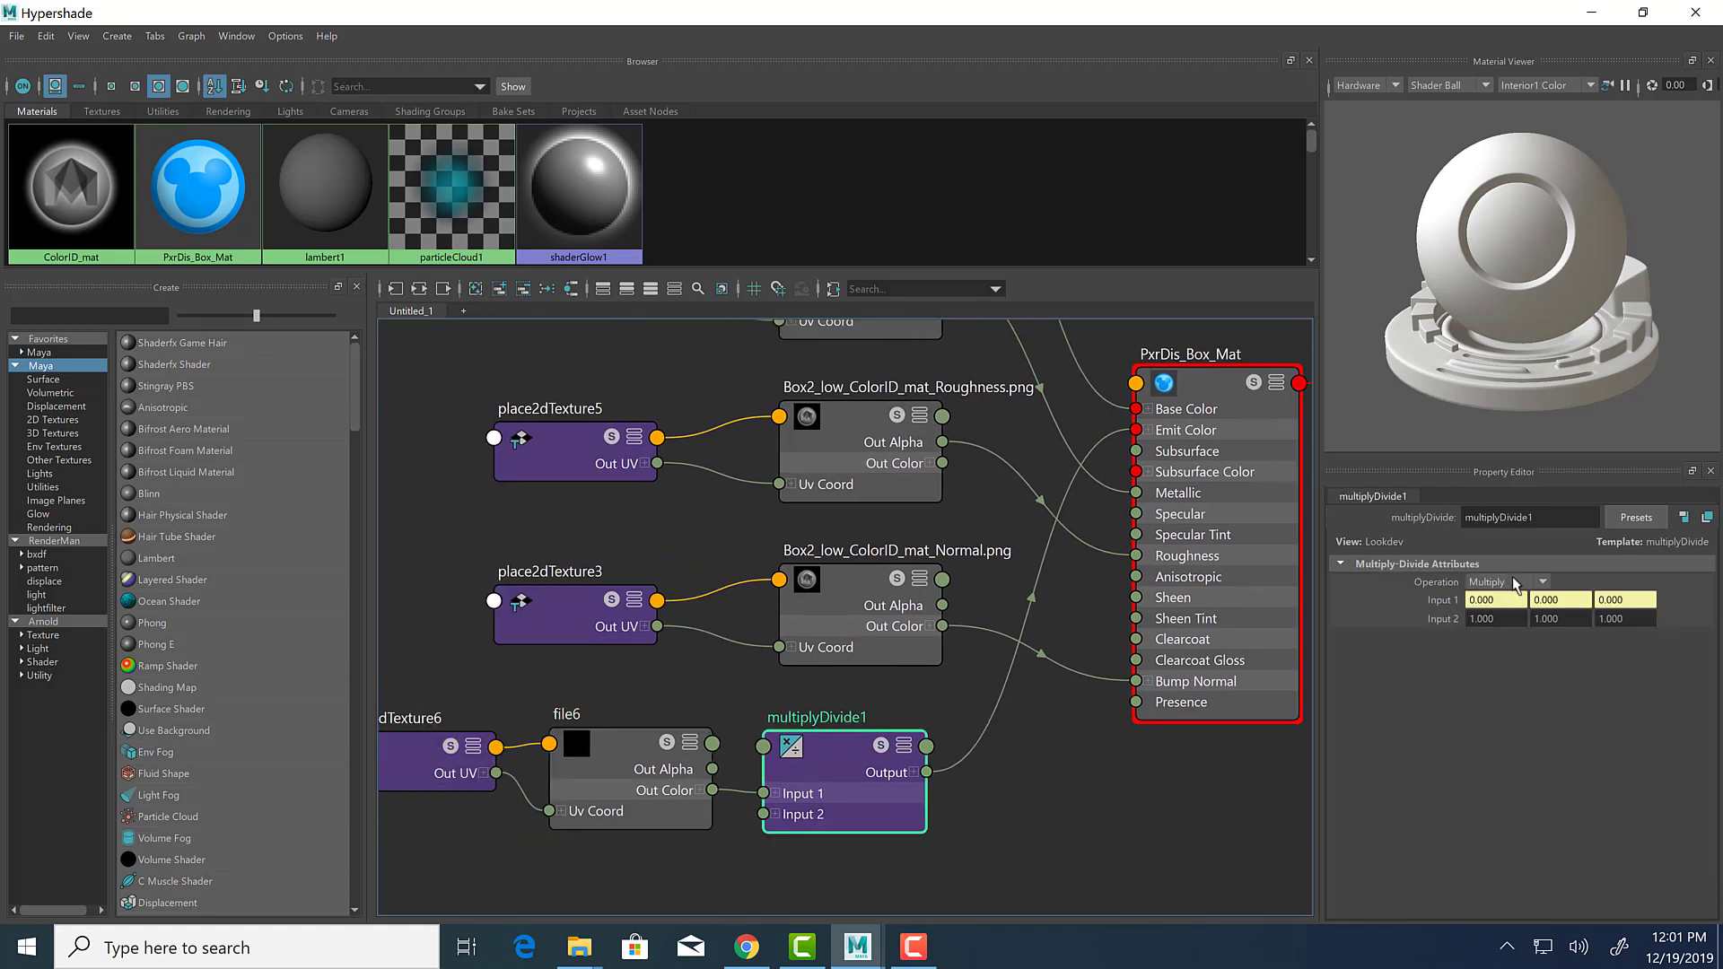
Load Box2_low_ColorID_mat_Emissive.png as the image of the new file texture.
{"action": "left_click", "coordinate": [599, 782]}
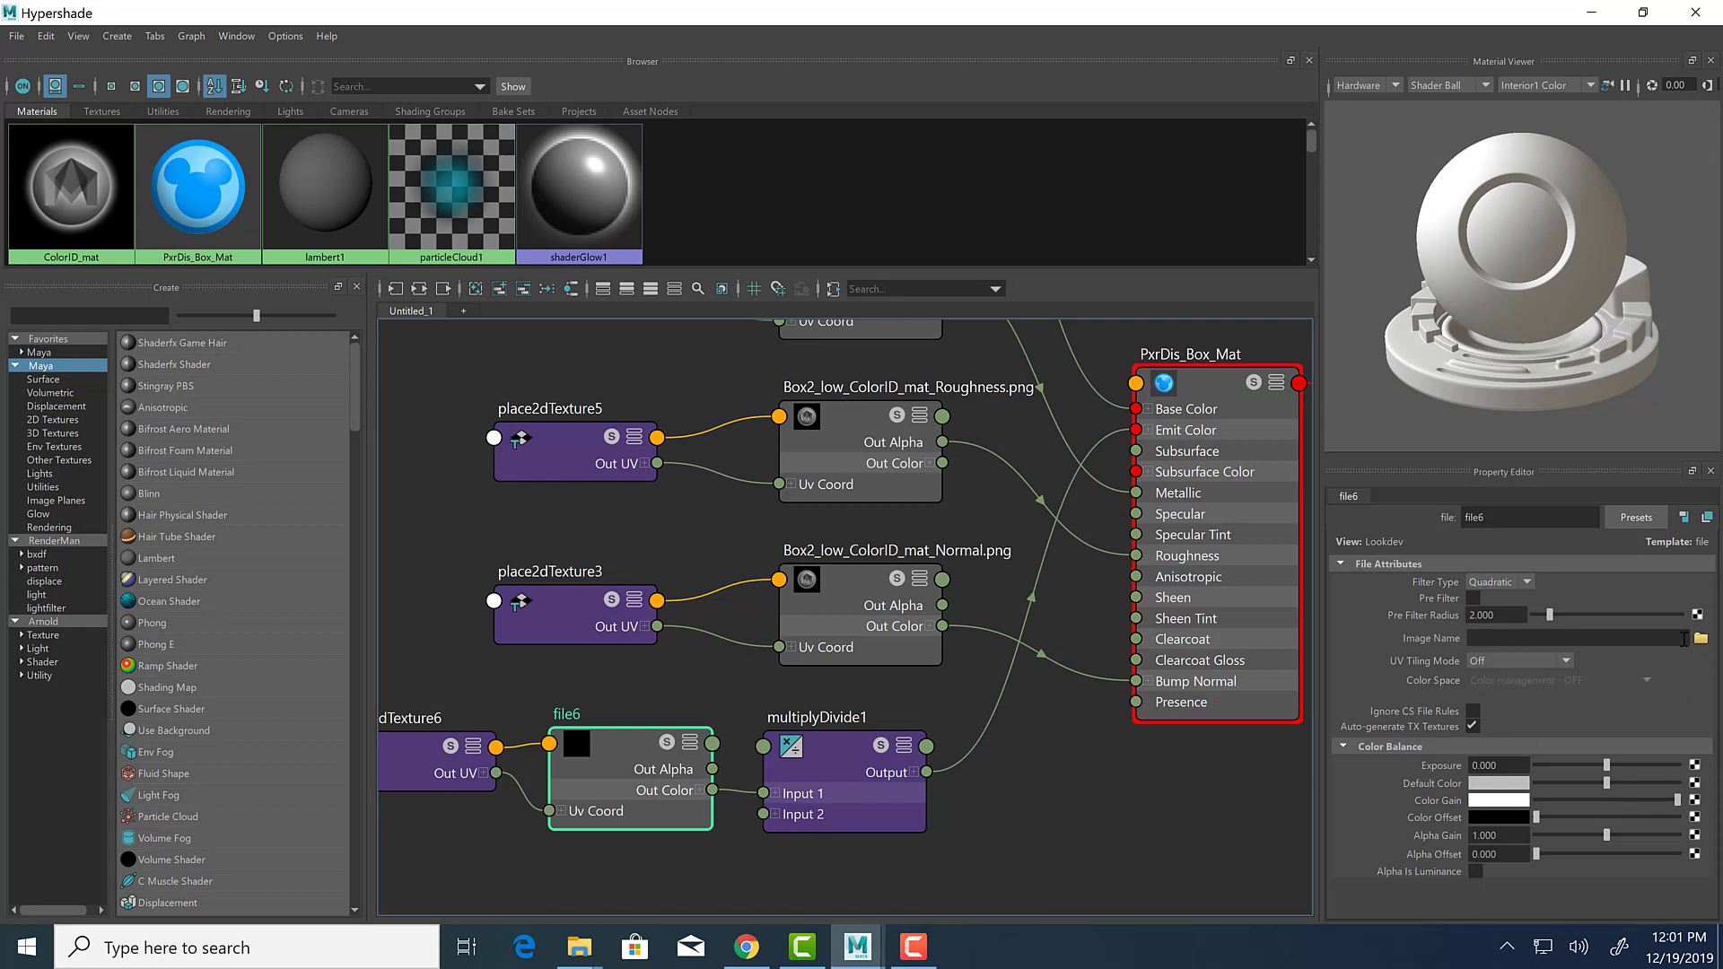
{"action": "left_click", "coordinate": [1701, 638]}
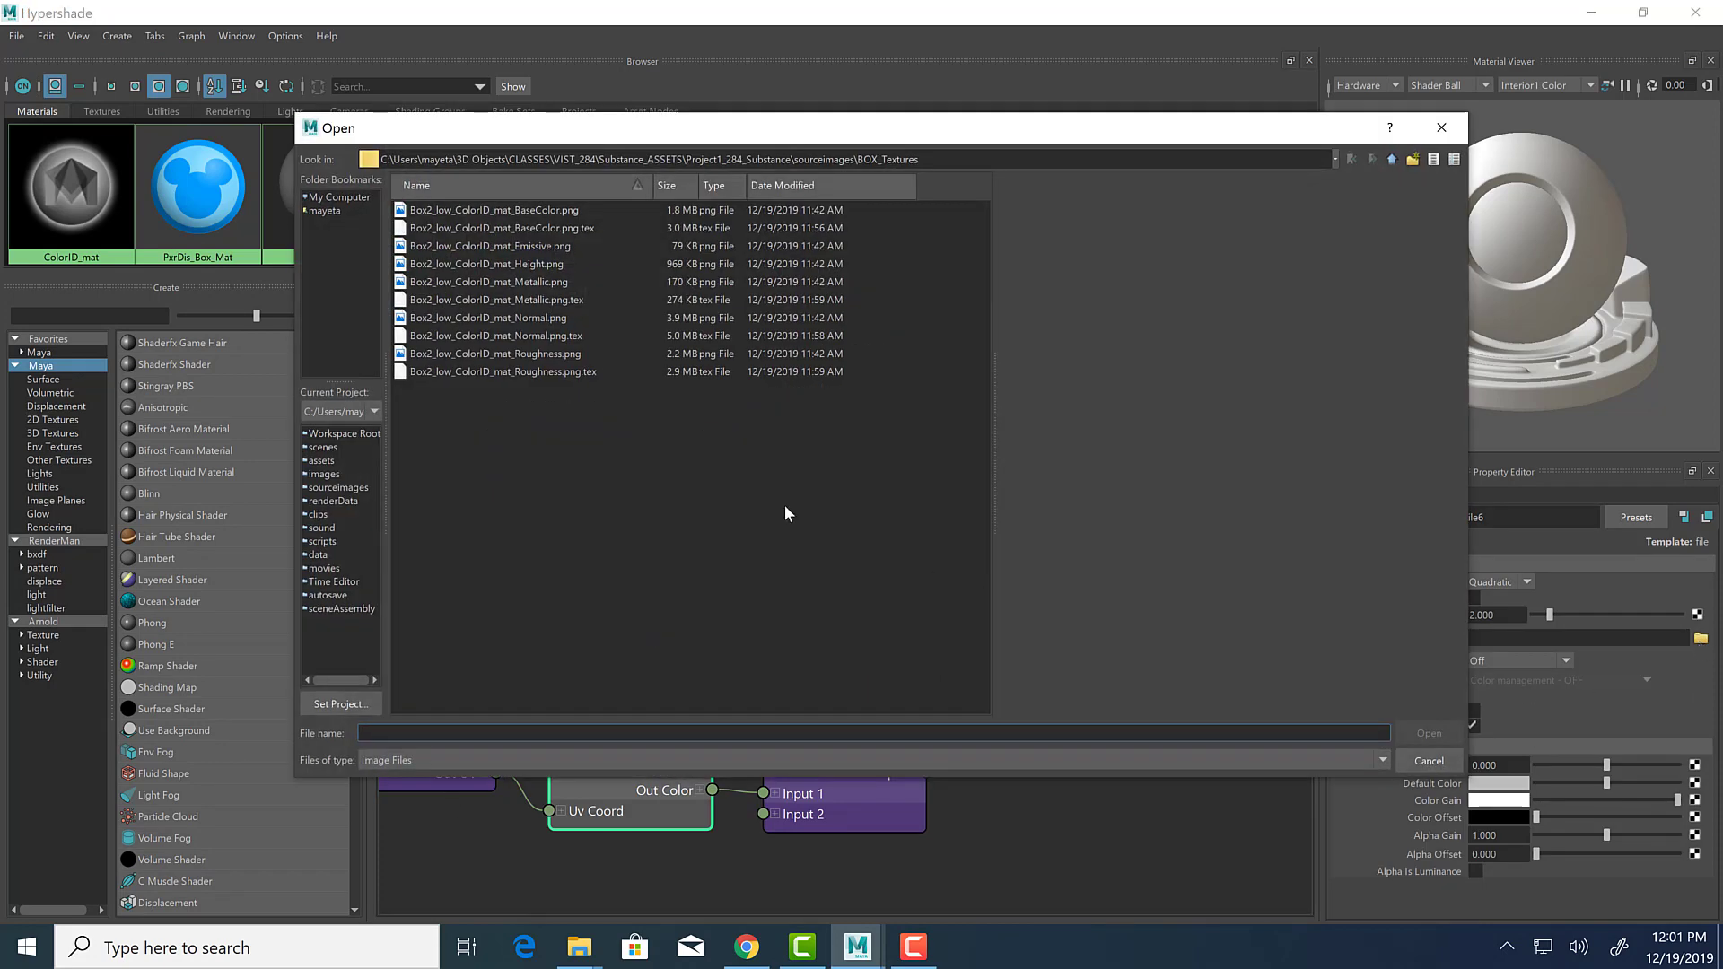
{"action": "left_click", "coordinate": [524, 245]}
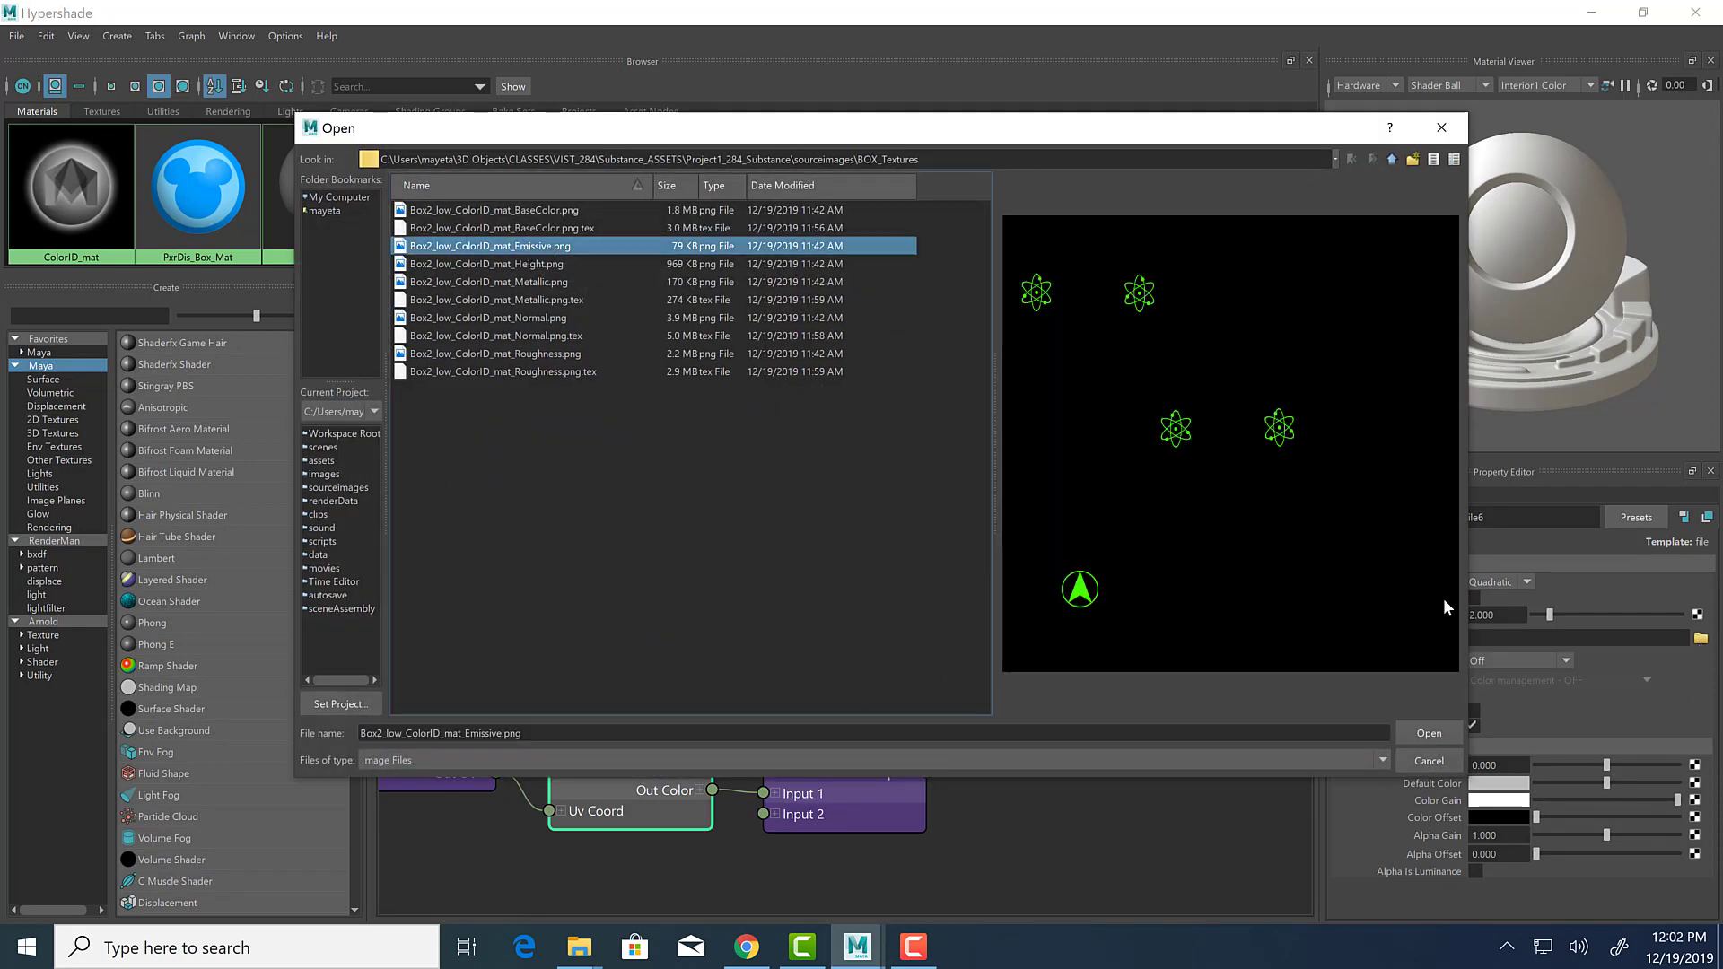
{"action": "left_click", "coordinate": [1428, 733]}
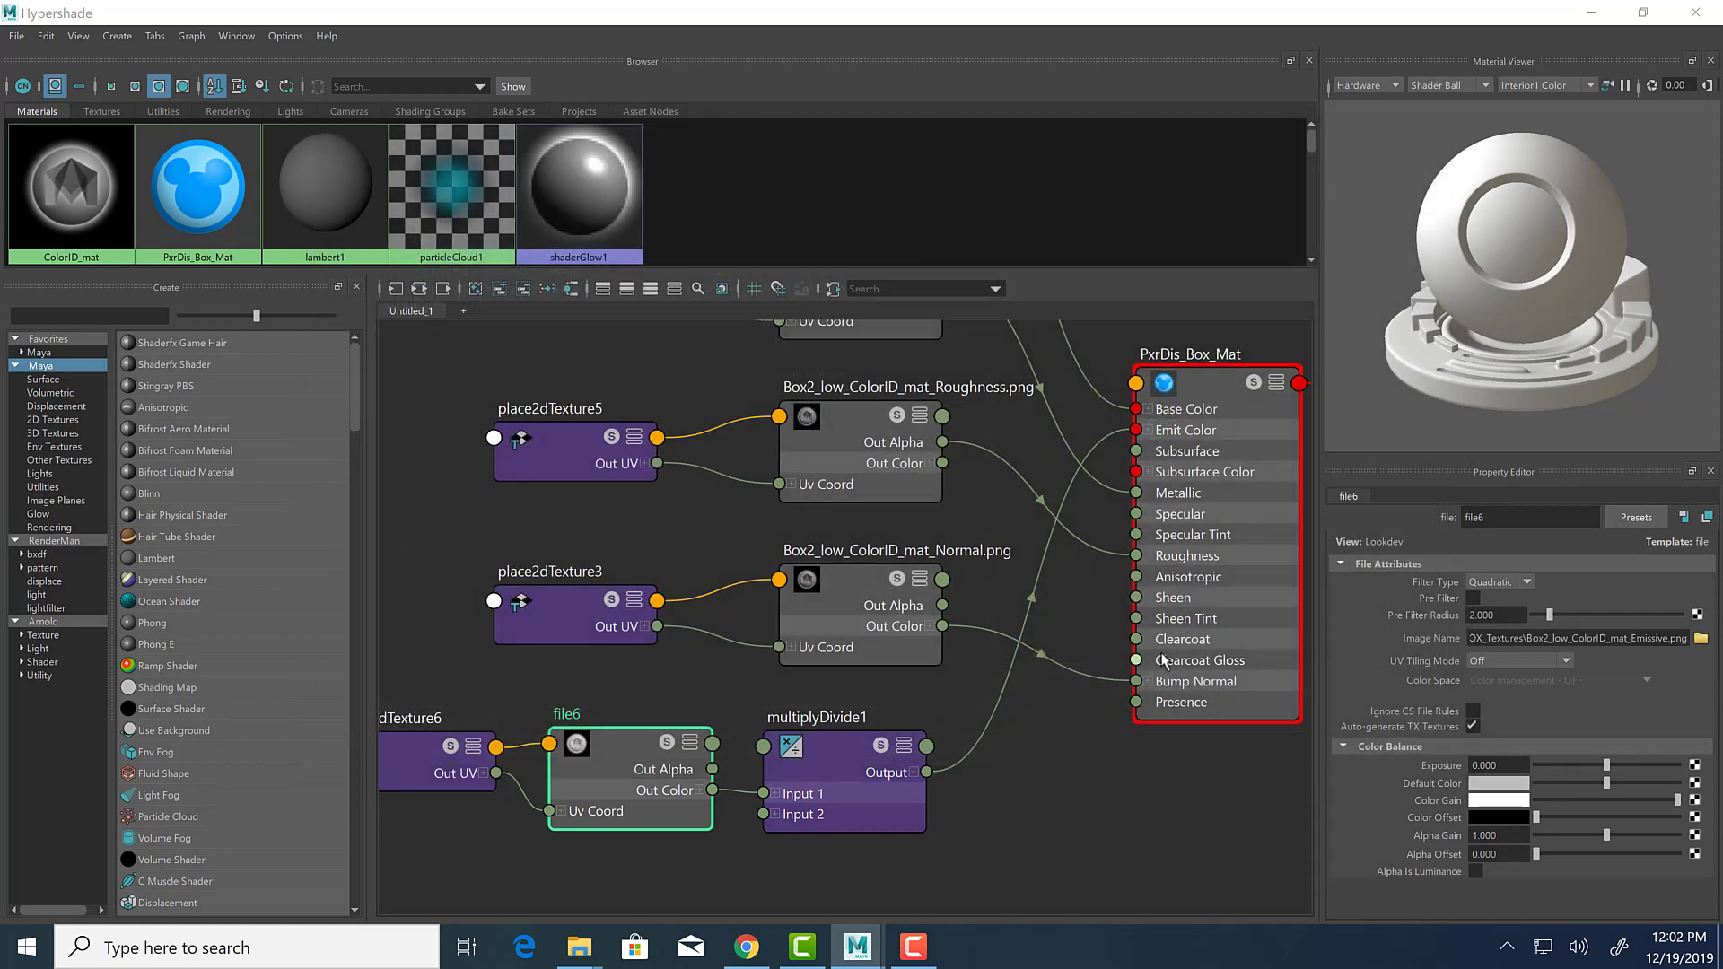
Show the multiplyDivide node's attributes in the main window and render the box with RenderMan in the viewport.
{"action": "left_click", "coordinate": [804, 759]}
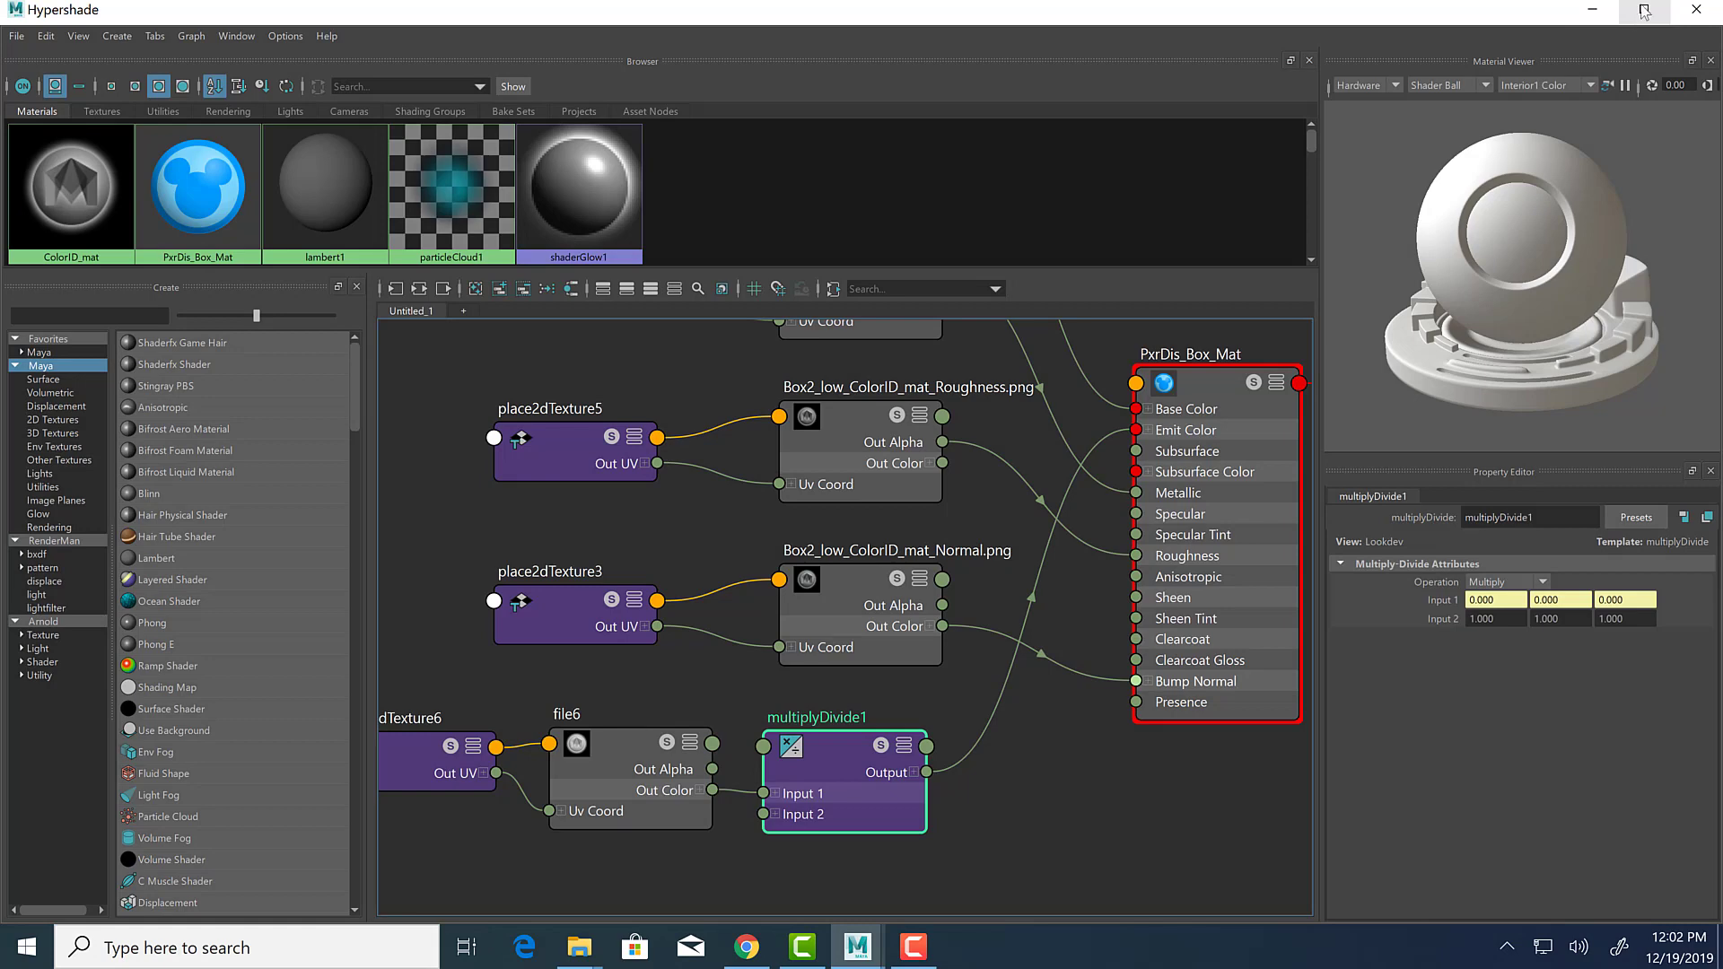
{"action": "left_click_drag", "start_coordinate": [1358, 13], "coordinate": [1479, 45]}
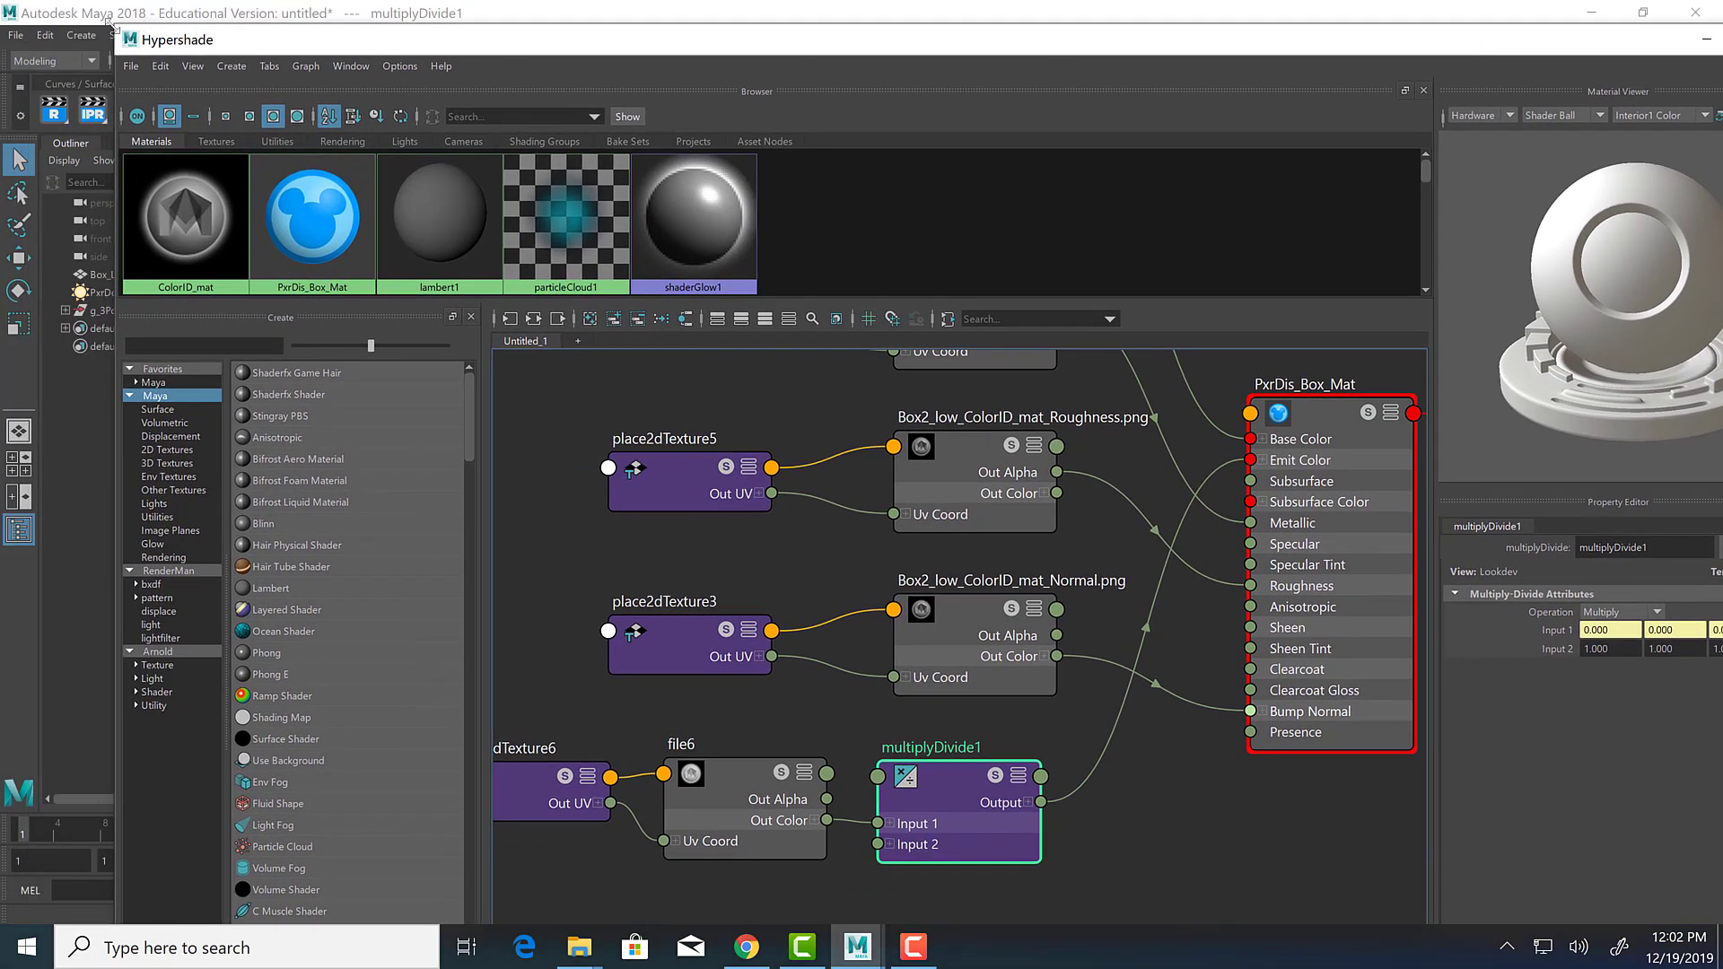
{"action": "double_click", "coordinate": [1504, 40]}
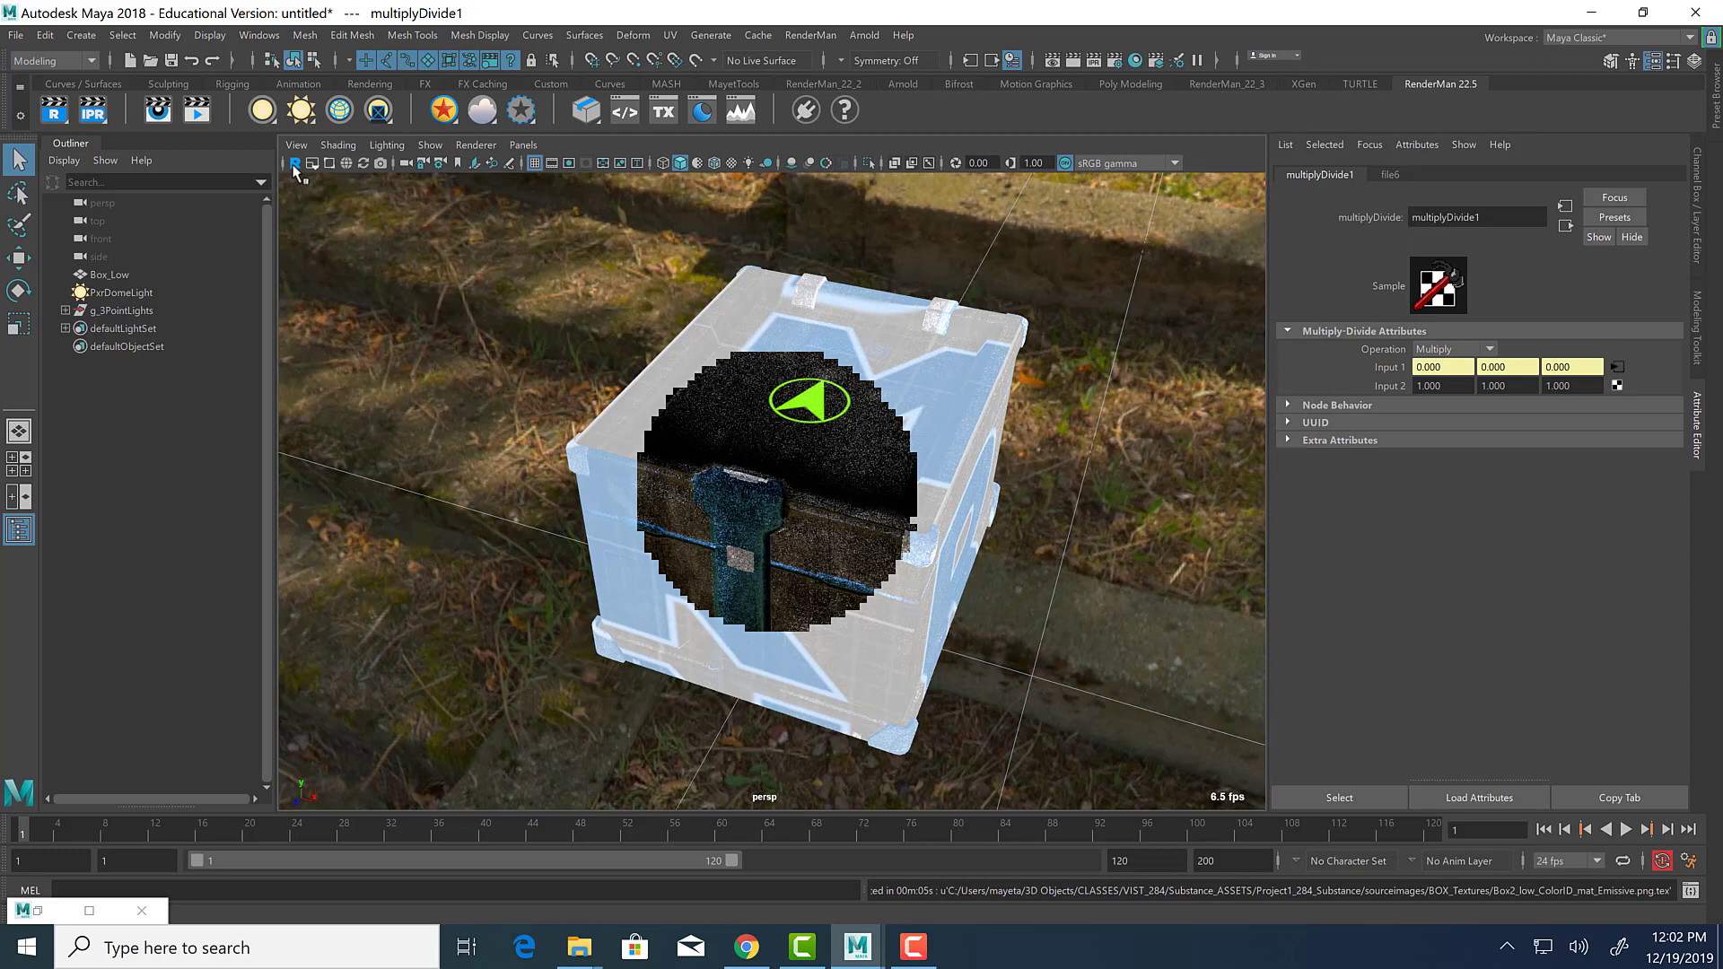
{"action": "left_click", "coordinate": [295, 164]}
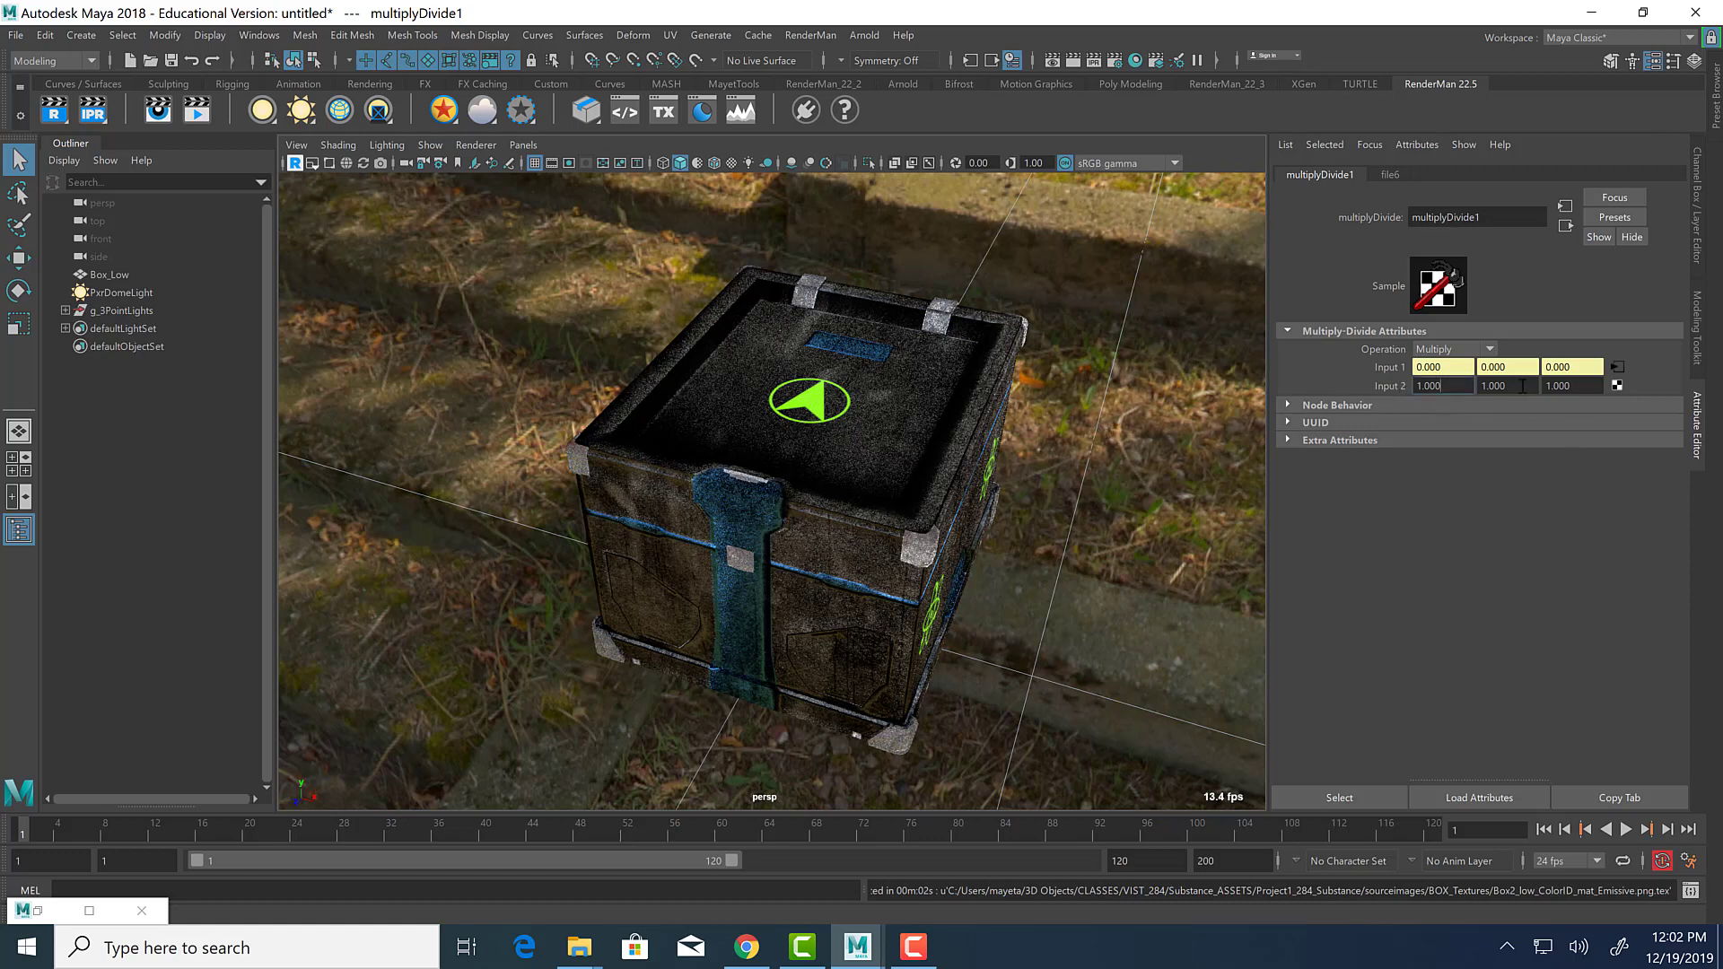
Try a brighter emissive by setting all three Input 2 values of multiplyDivide1 to 5.
{"action": "left_click", "coordinate": [1572, 386]}
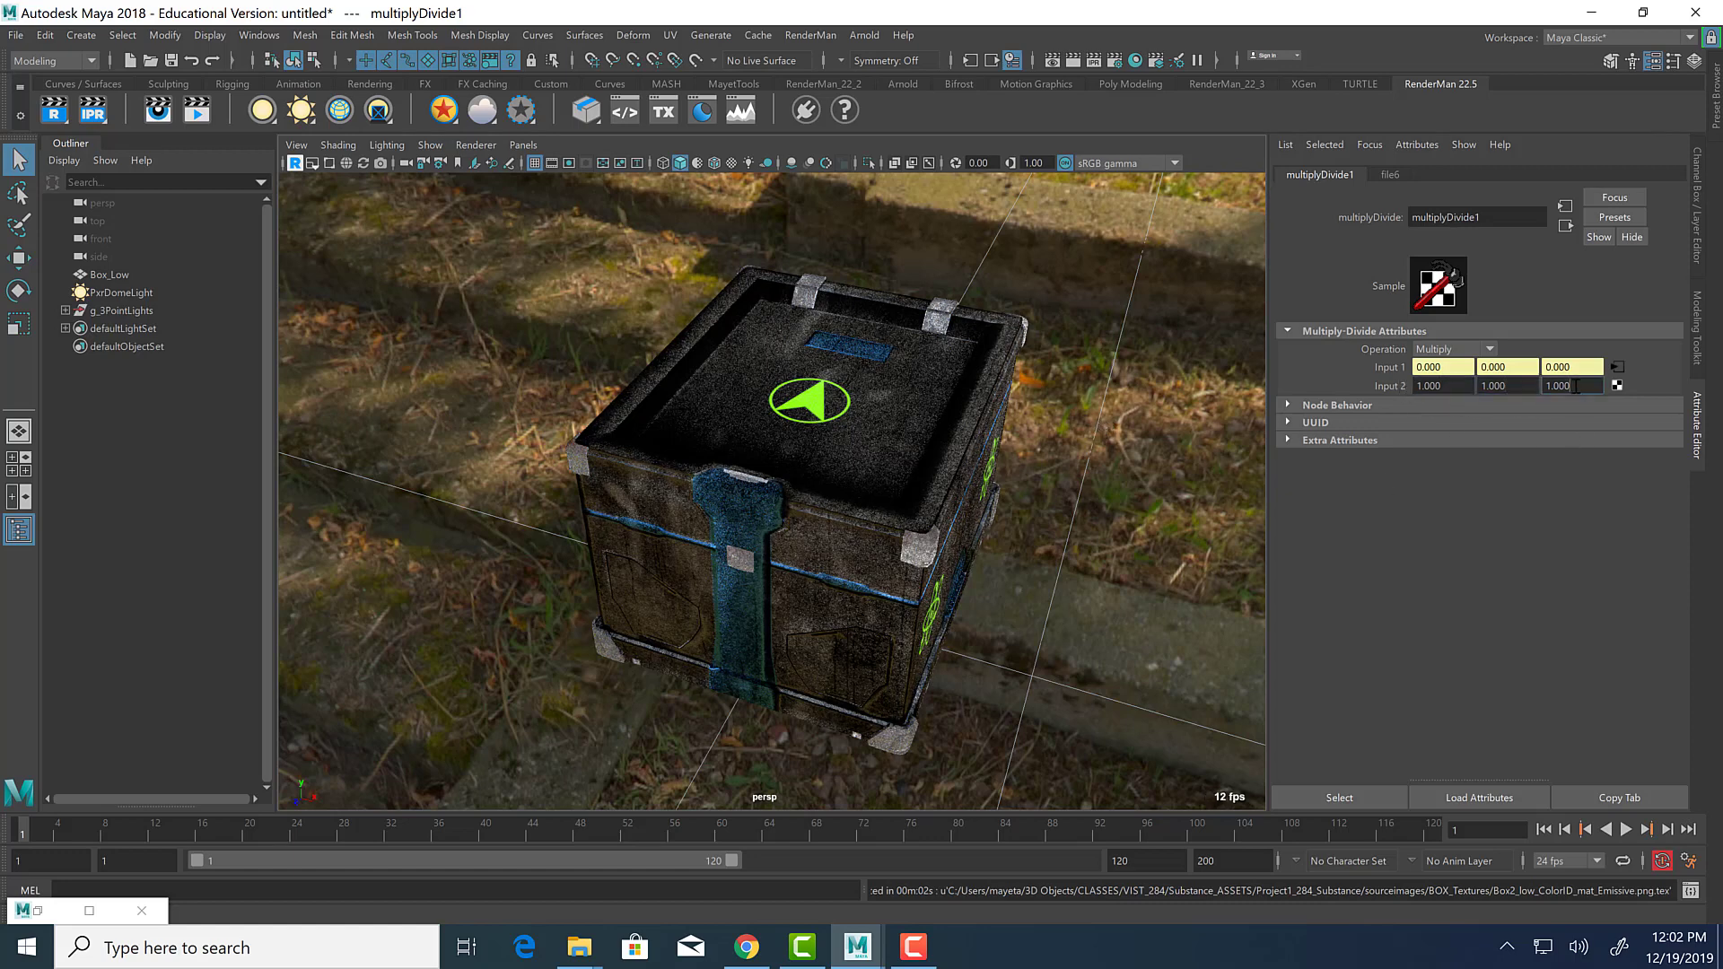
{"action": "double_click", "coordinate": [1453, 385]}
{"action": "type", "text": "5"}
{"action": "key", "text": "Tab"}
{"action": "type", "text": "5"}
{"action": "key", "text": "Tab"}
{"action": "type", "text": "5"}
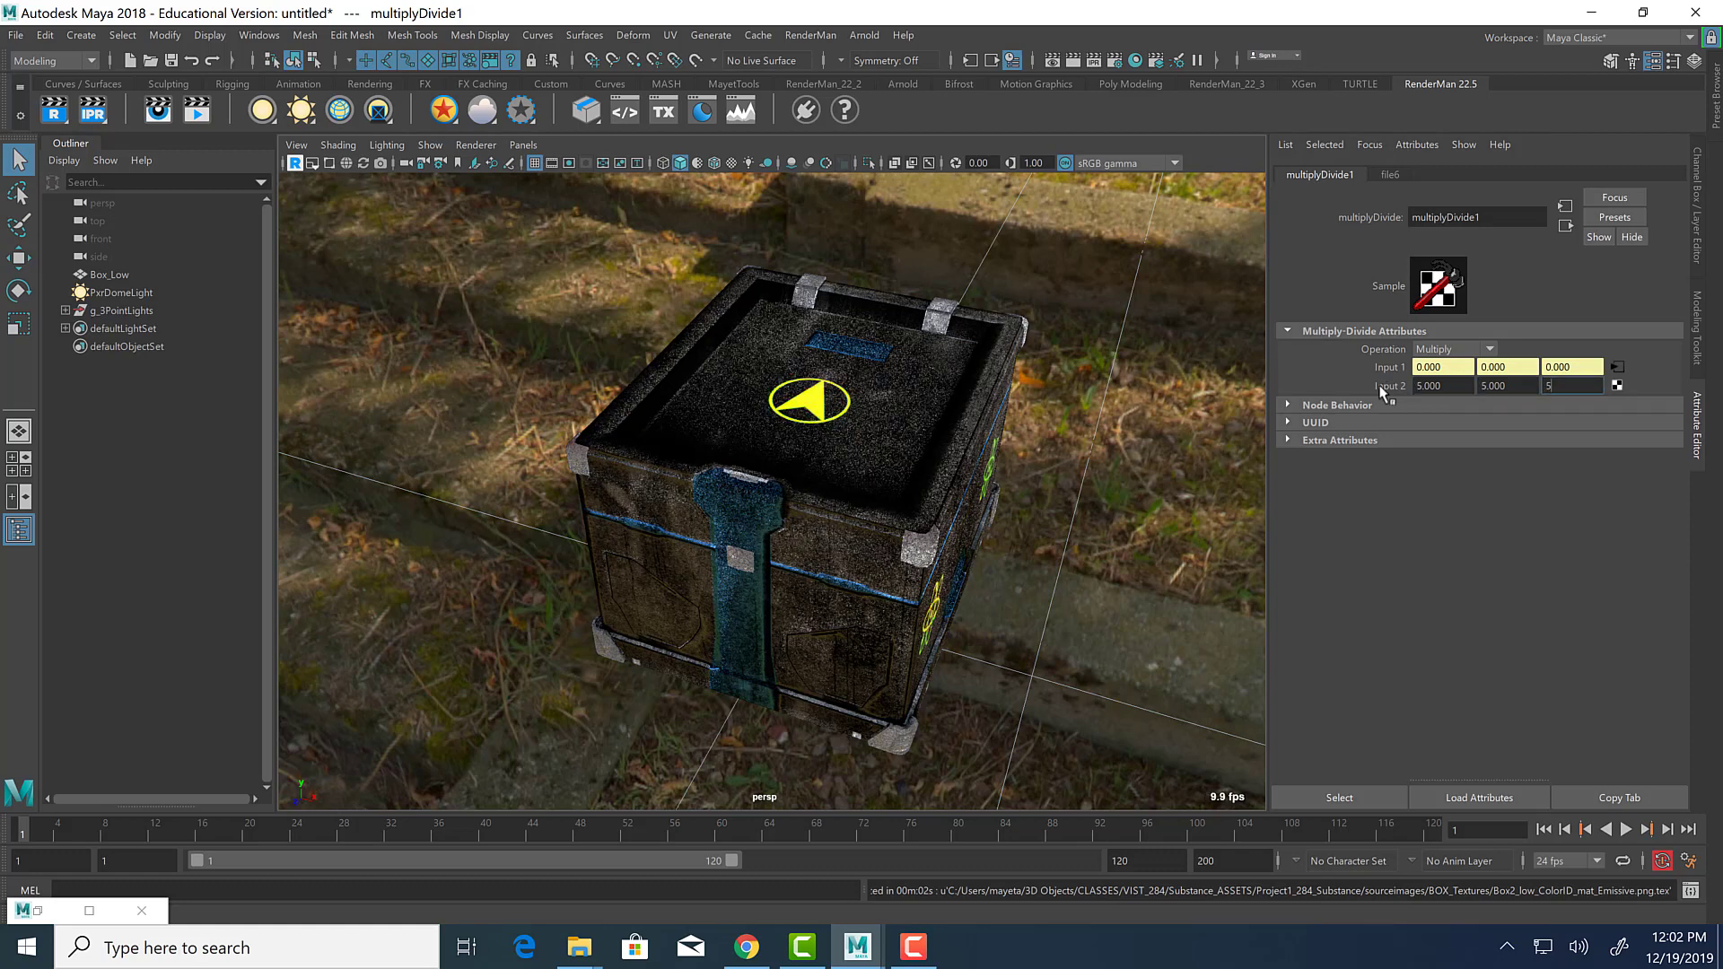
{"action": "key", "text": "Return"}
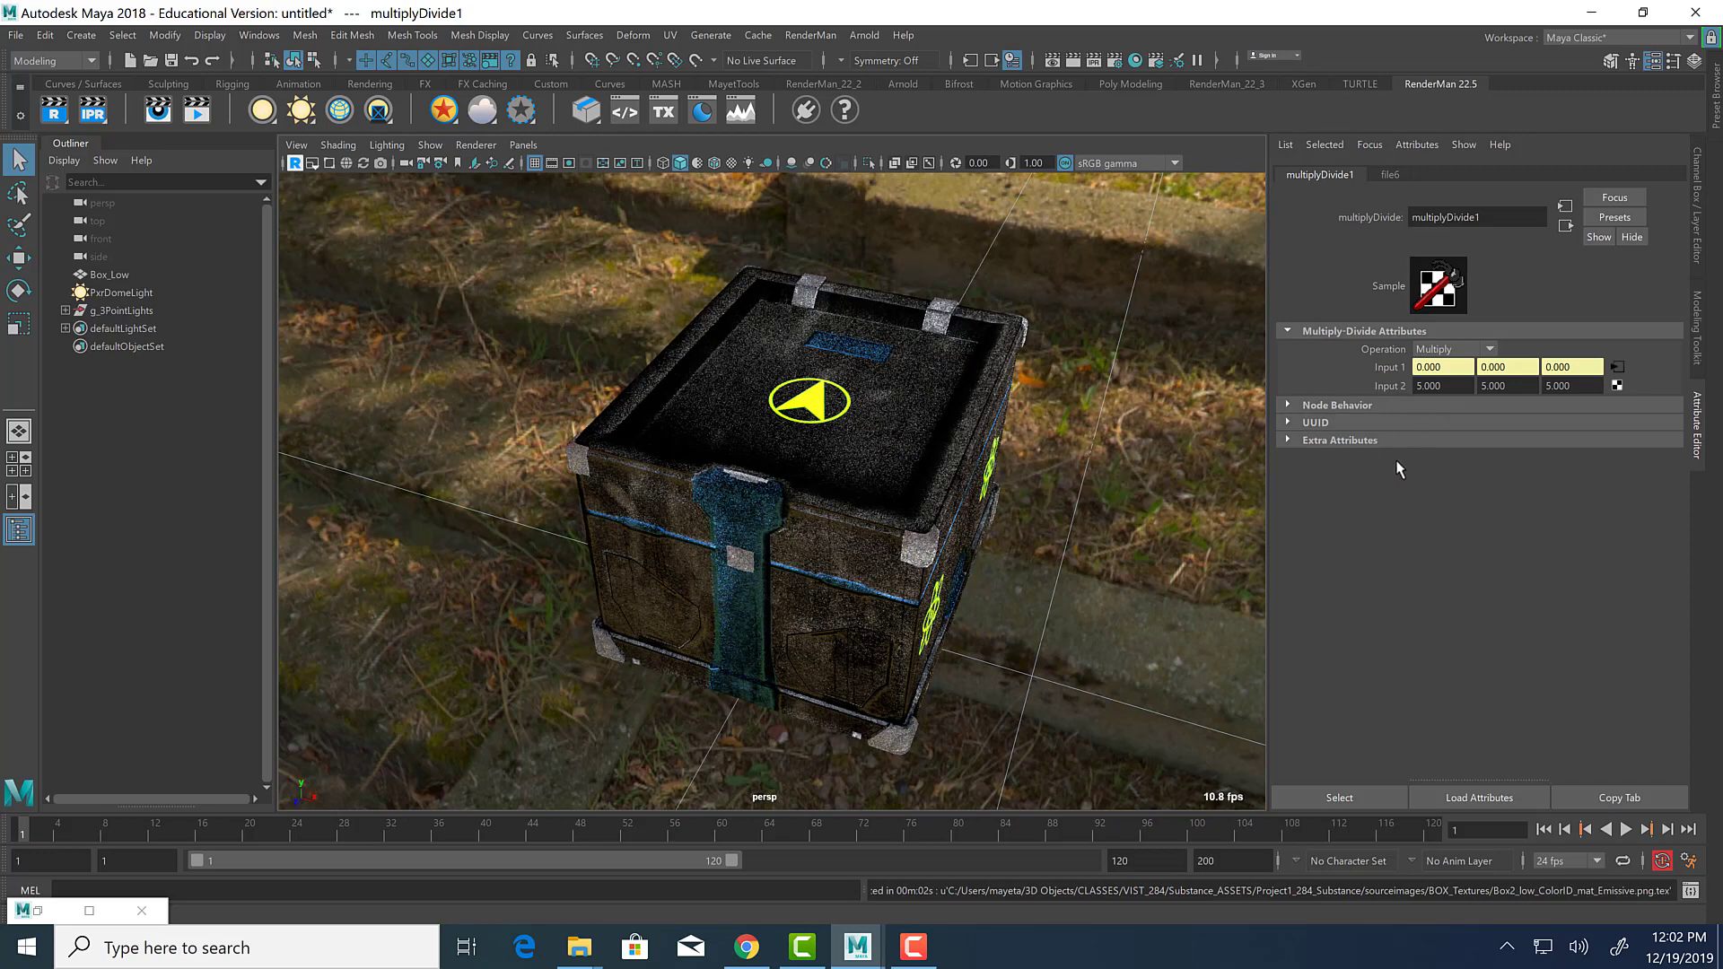
Set all three Input 2 values of multiplyDivide1 to 2 while viewing the box's atom-symbol side in the render.
{"action": "left_click_drag", "start_coordinate": [1165, 476], "coordinate": [1064, 476], "text": "alt"}
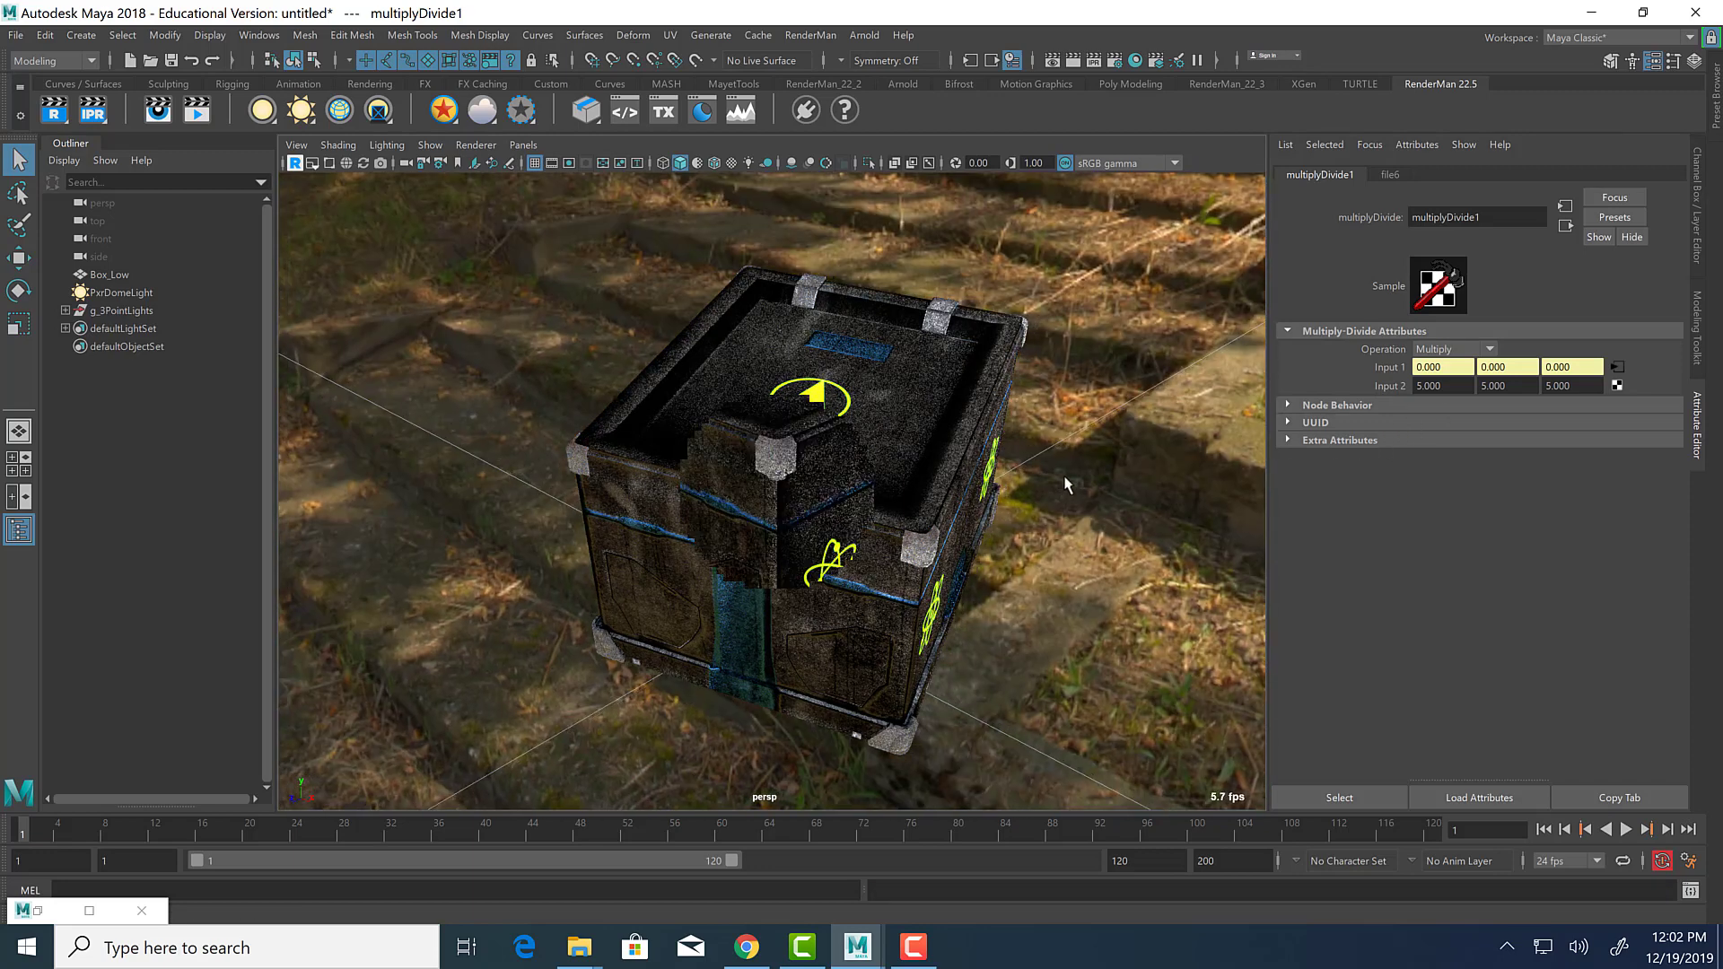
{"action": "double_click", "coordinate": [1459, 386]}
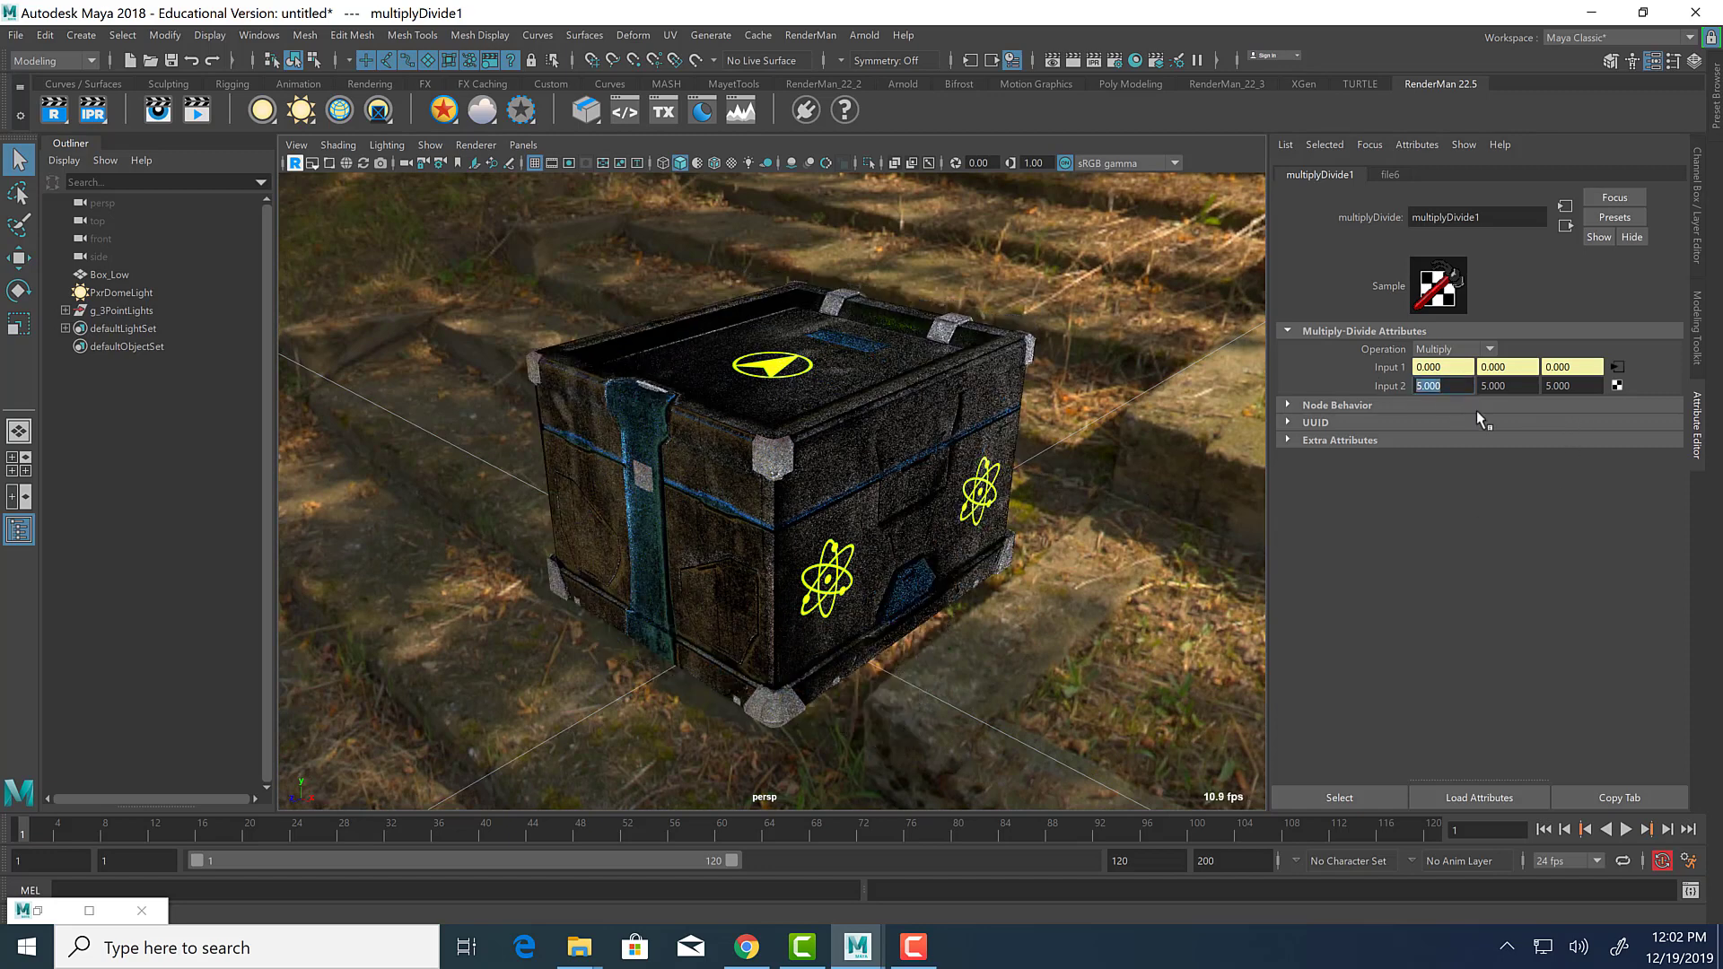
{"action": "type", "text": "2"}
{"action": "key", "text": "Tab"}
{"action": "type", "text": "2"}
{"action": "key", "text": "Tab"}
{"action": "type", "text": "2"}
{"action": "key", "text": "Return"}
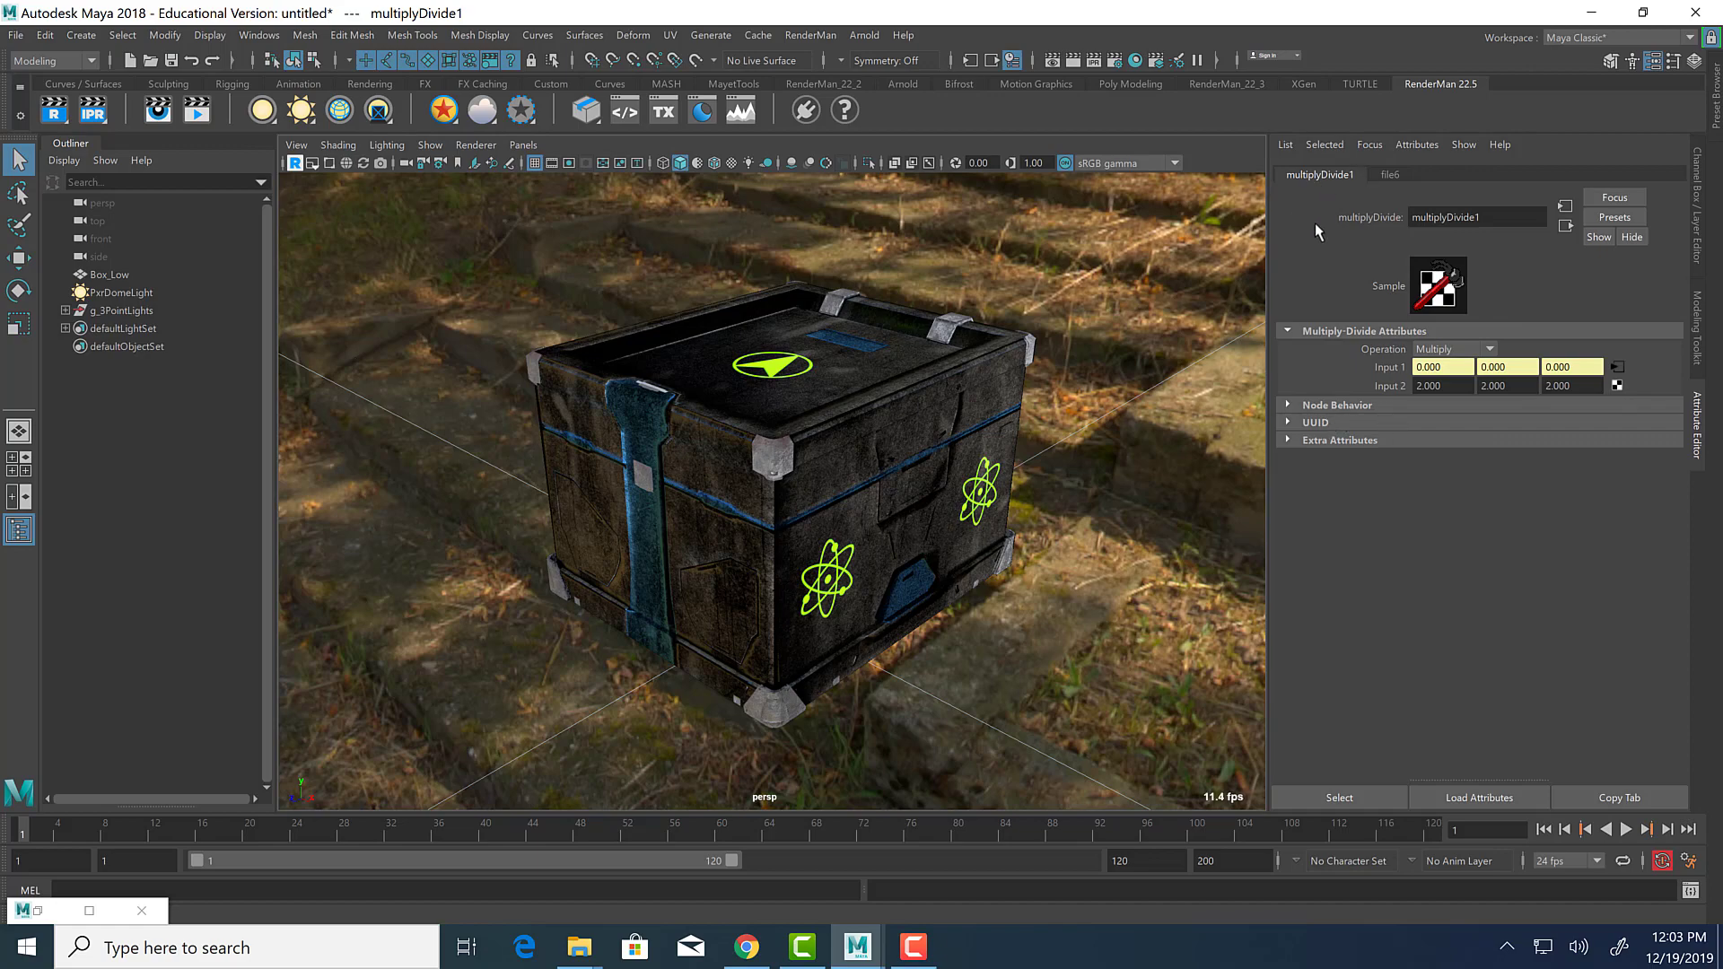
Restore the Hypershade window and create a RenderMan PxrSurface material.
{"action": "double_click", "coordinate": [40, 914]}
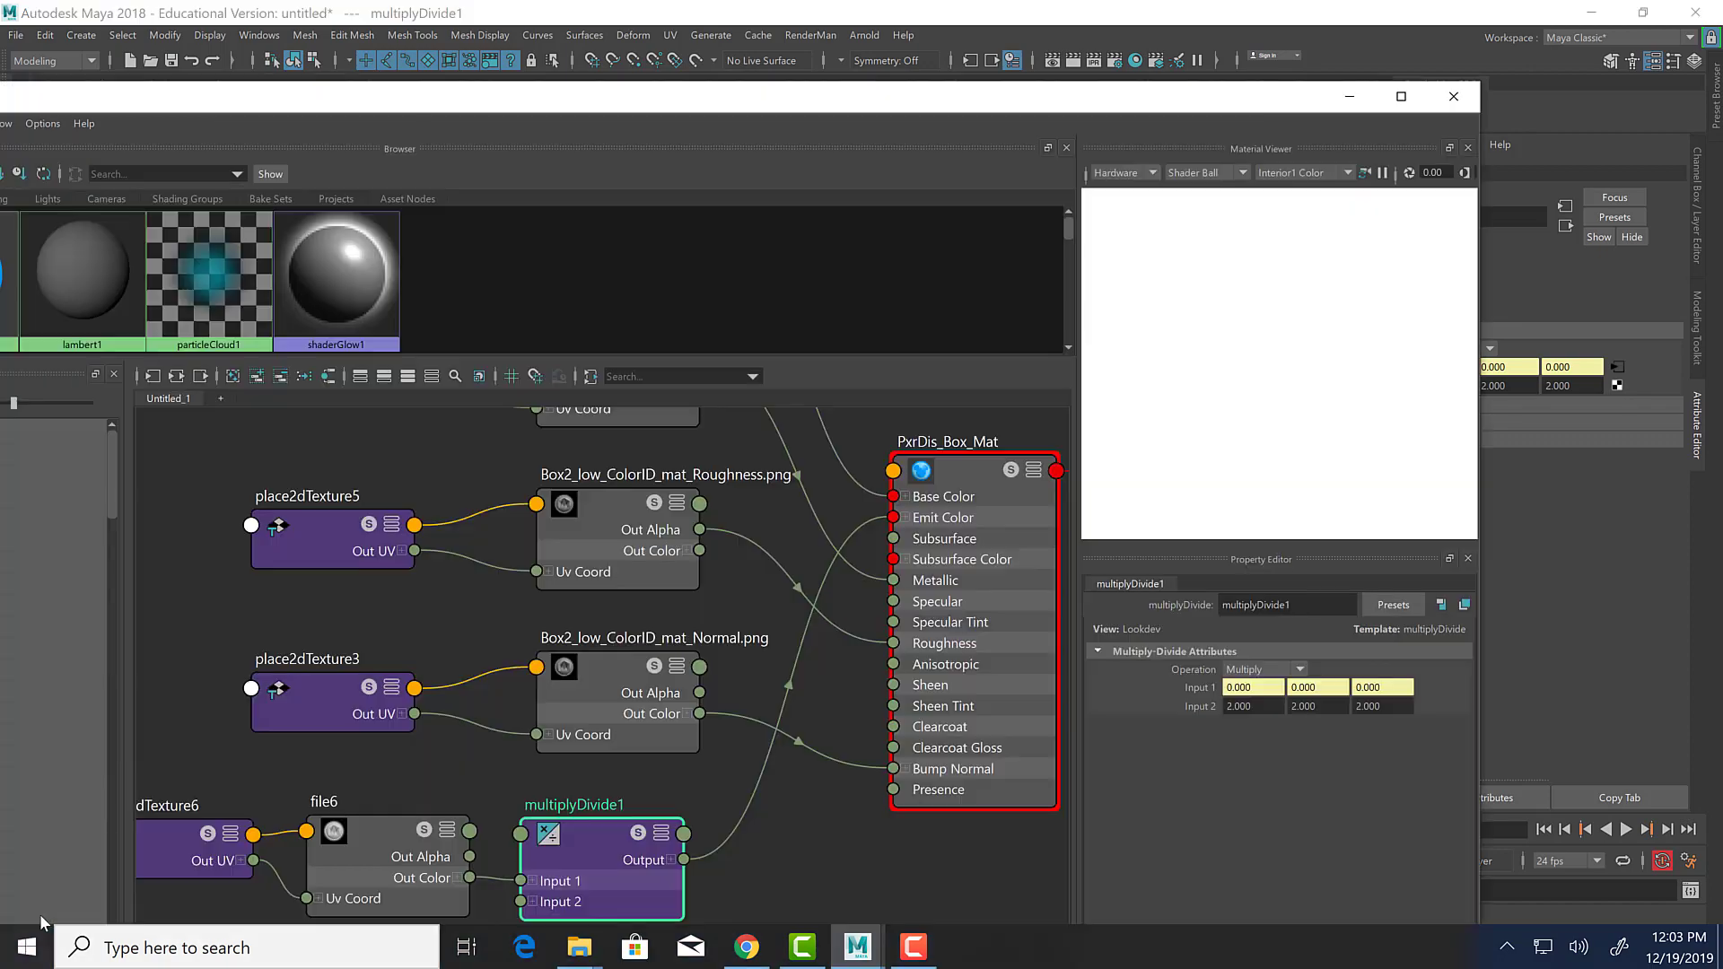
{"action": "left_click_drag", "start_coordinate": [779, 103], "coordinate": [1176, 103]}
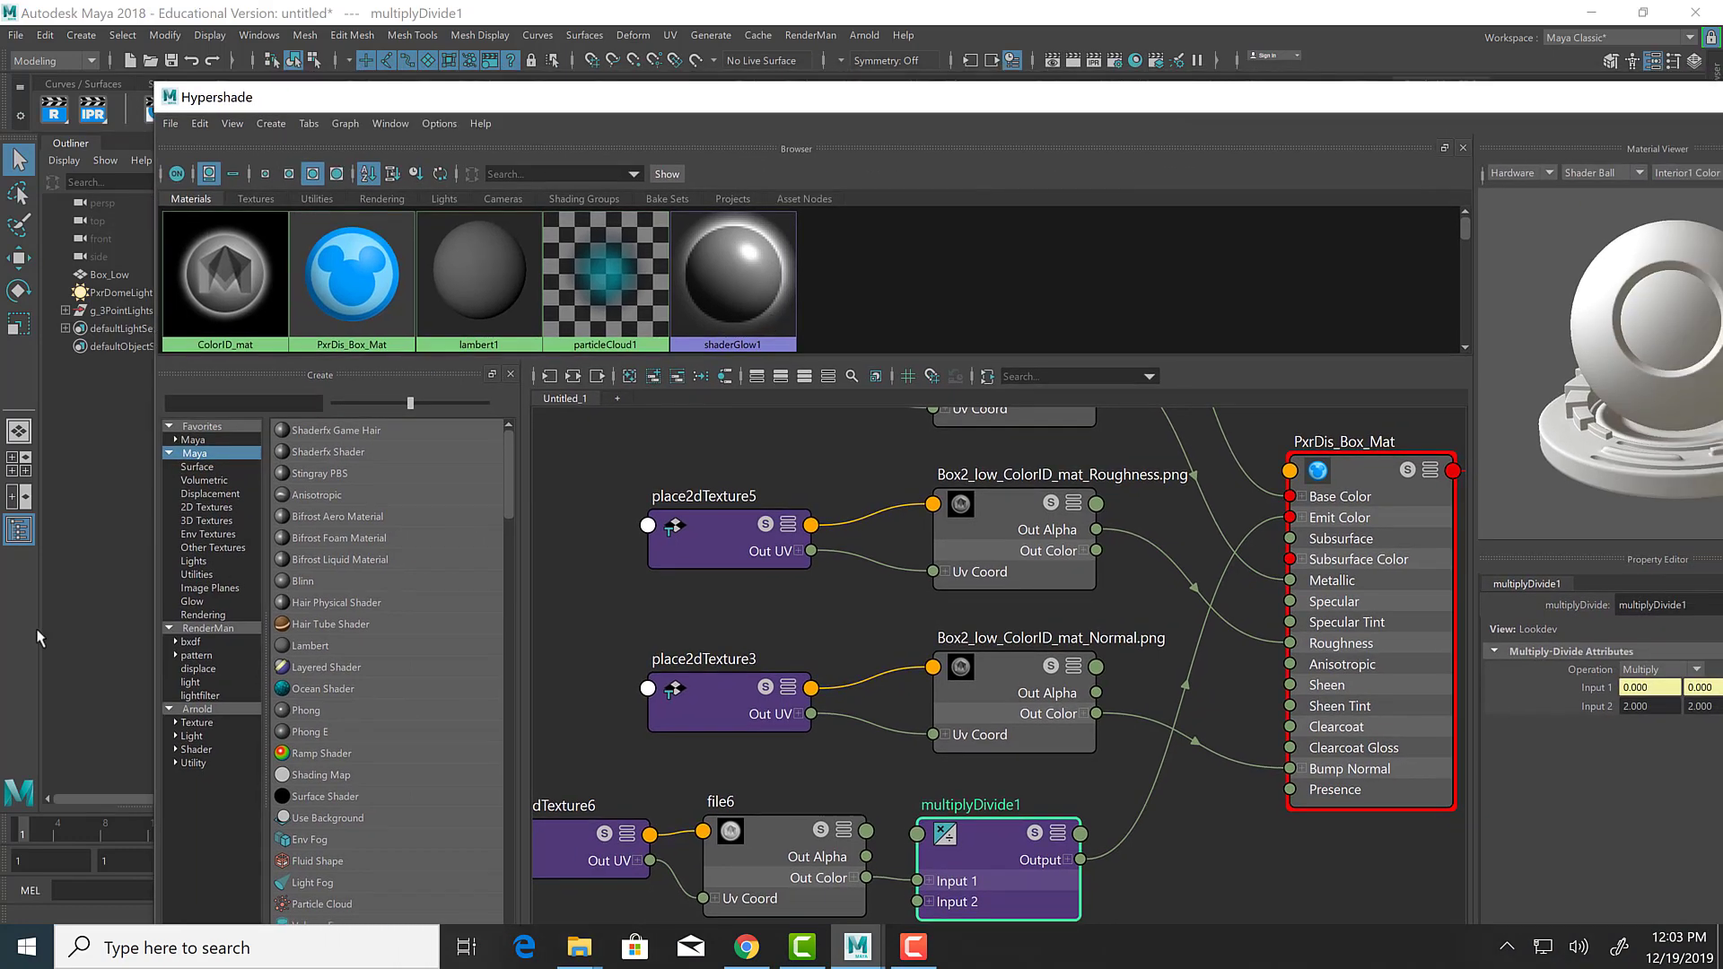
{"action": "left_click", "coordinate": [208, 628]}
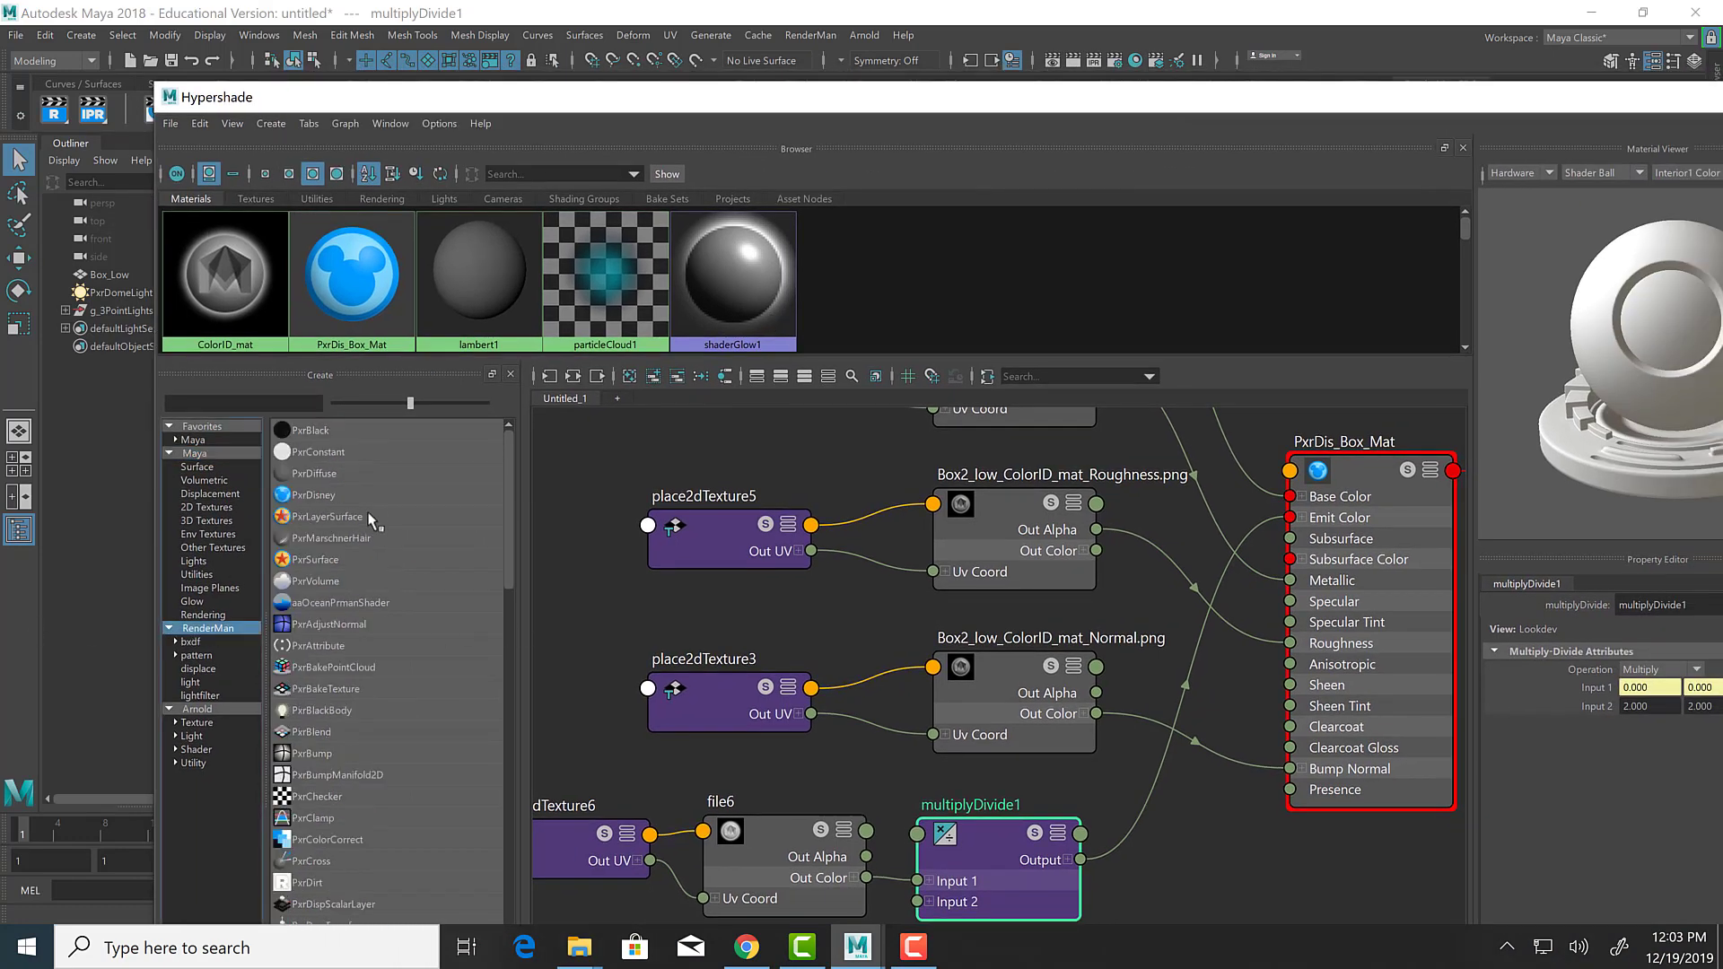
{"action": "left_click", "coordinate": [341, 563]}
Place the new PxrSurface node and its shading group clear of the existing network, ahead of the texture placement nodes.
{"action": "scroll", "coordinate": [1140, 687], "scroll_direction": "down", "scroll_amount": 3}
{"action": "scroll", "coordinate": [1141, 690], "scroll_direction": "down", "scroll_amount": 2}
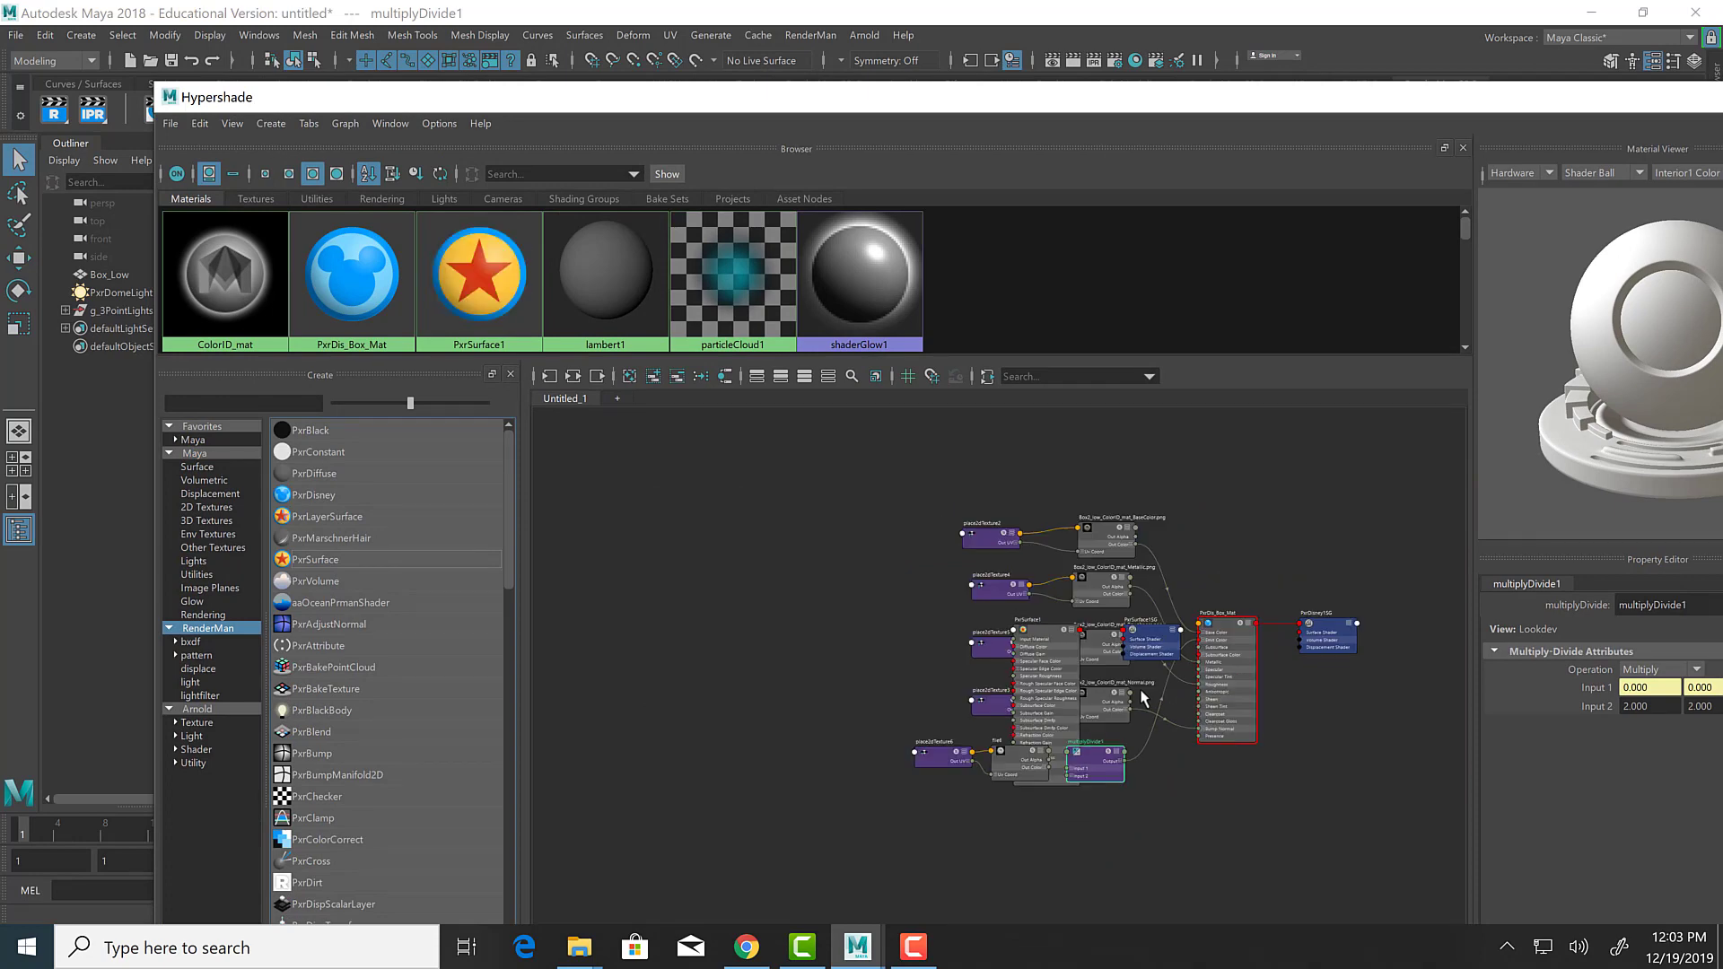
{"action": "left_click_drag", "start_coordinate": [1046, 642], "coordinate": [812, 584]}
{"action": "left_click_drag", "start_coordinate": [1152, 637], "coordinate": [885, 587]}
Rename the new PxrSurface material as PxrS_Box_mat.
{"action": "left_click_drag", "start_coordinate": [1163, 104], "coordinate": [529, 99]}
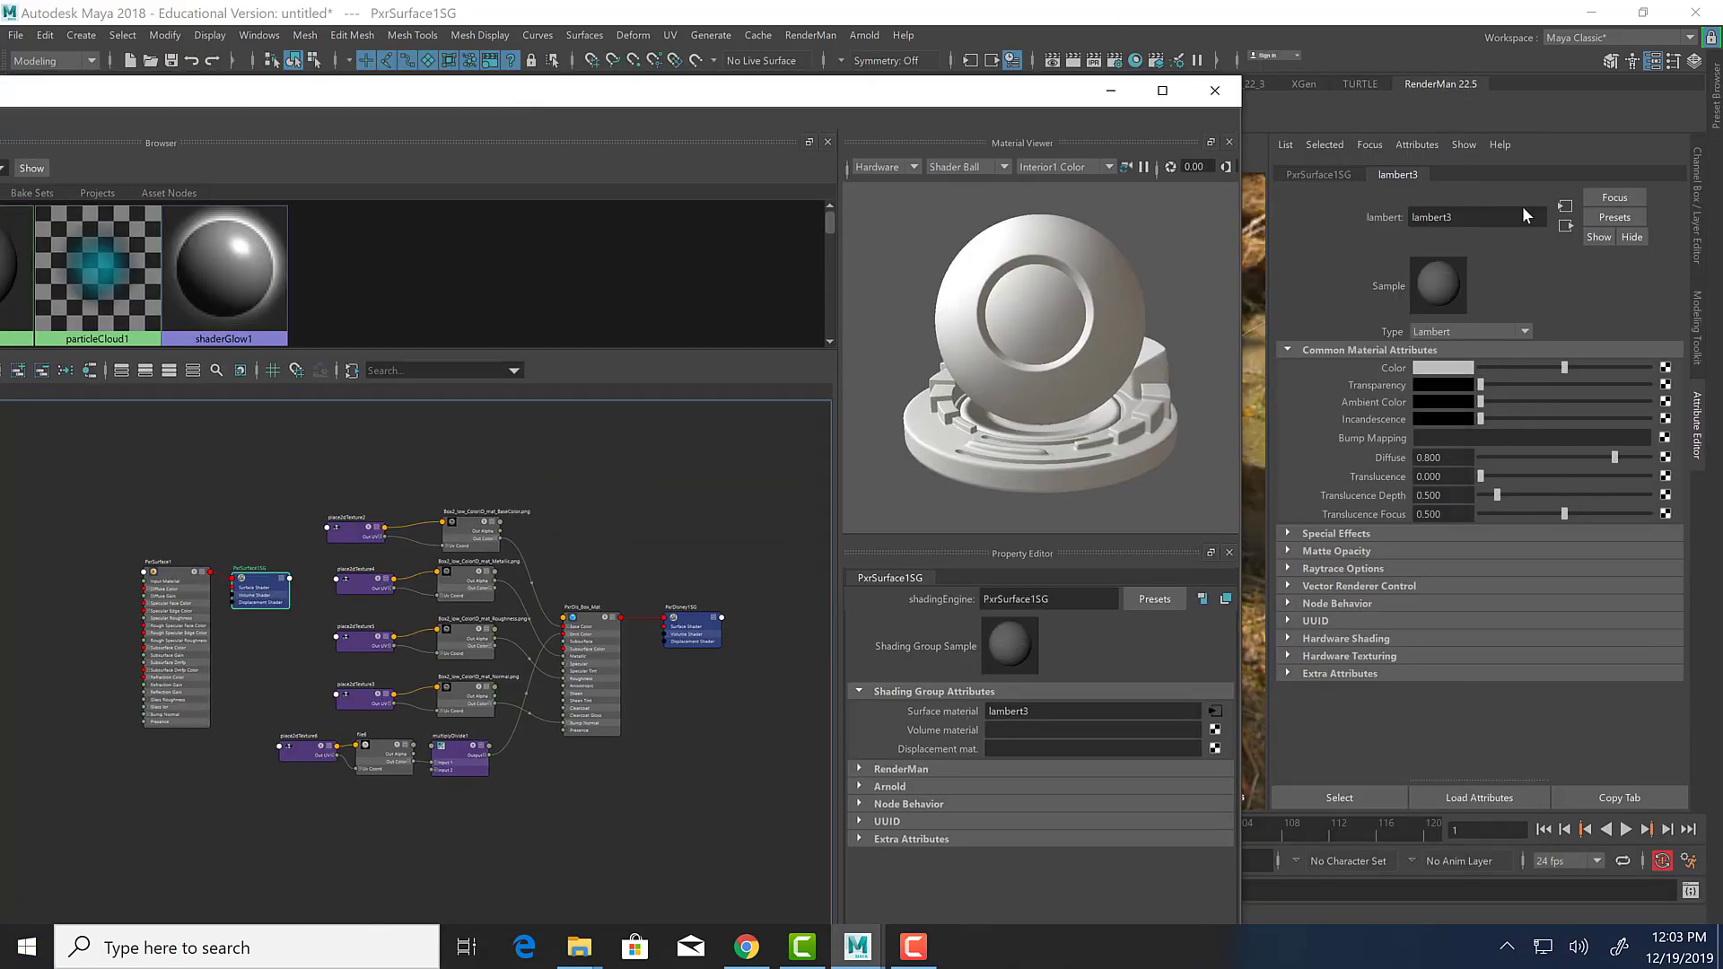
{"action": "left_click", "coordinate": [177, 576]}
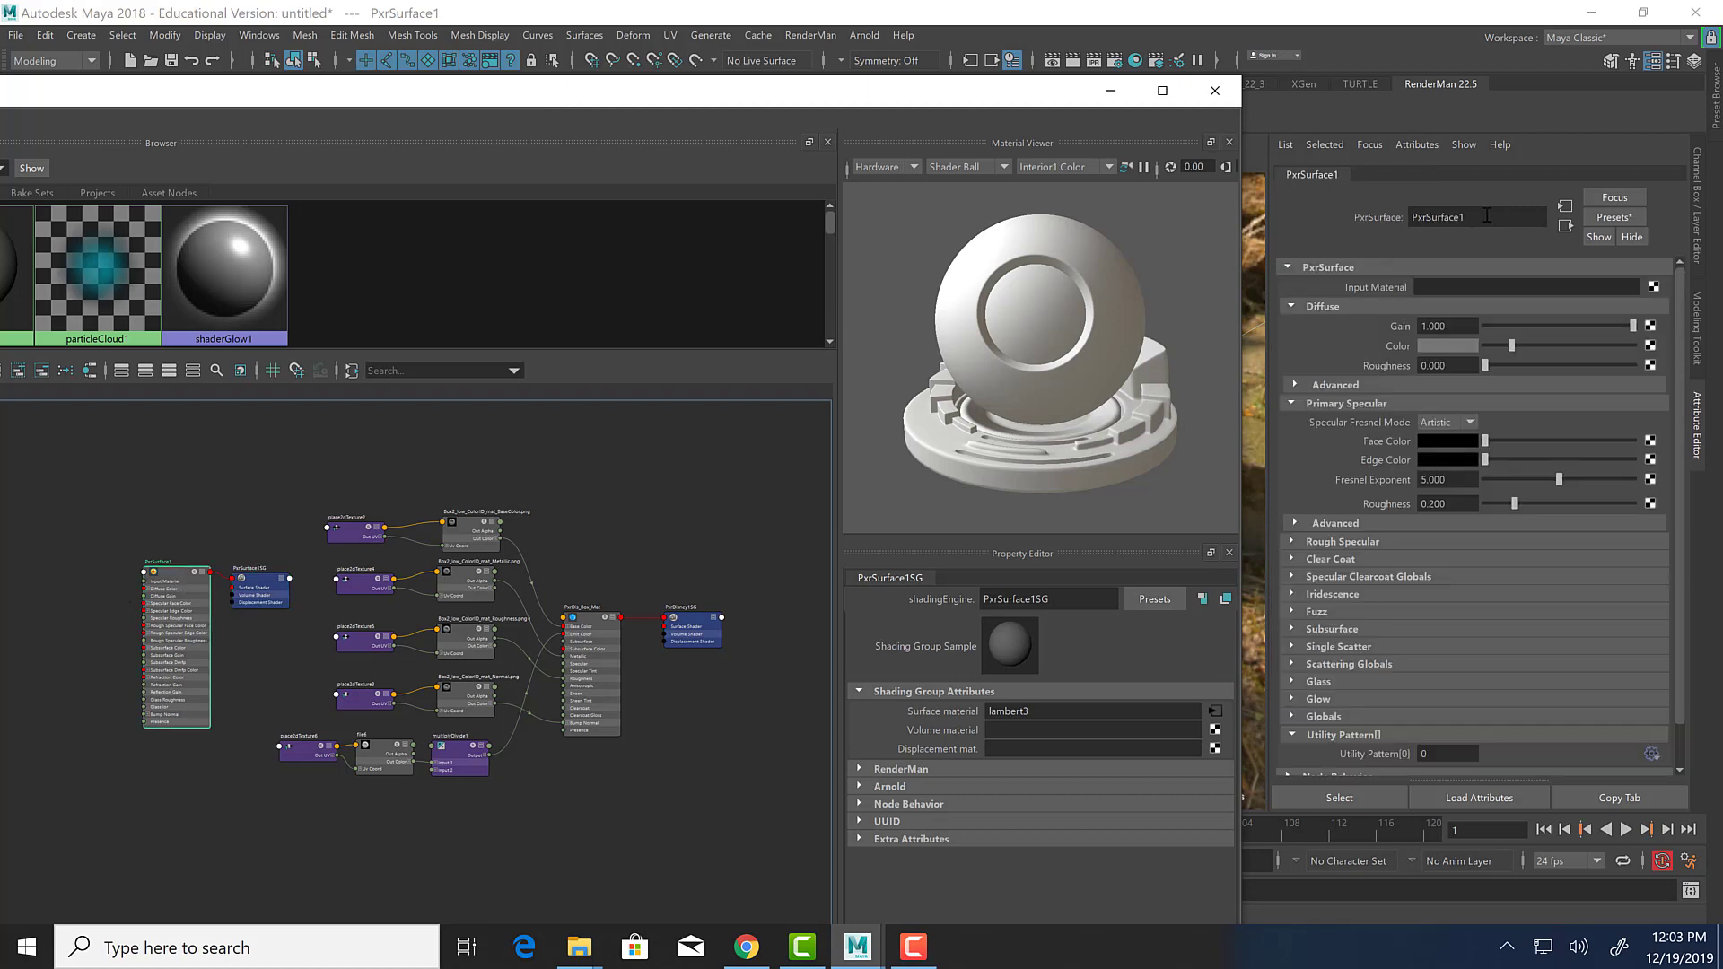
{"action": "left_click_drag", "start_coordinate": [1487, 216], "coordinate": [1435, 226]}
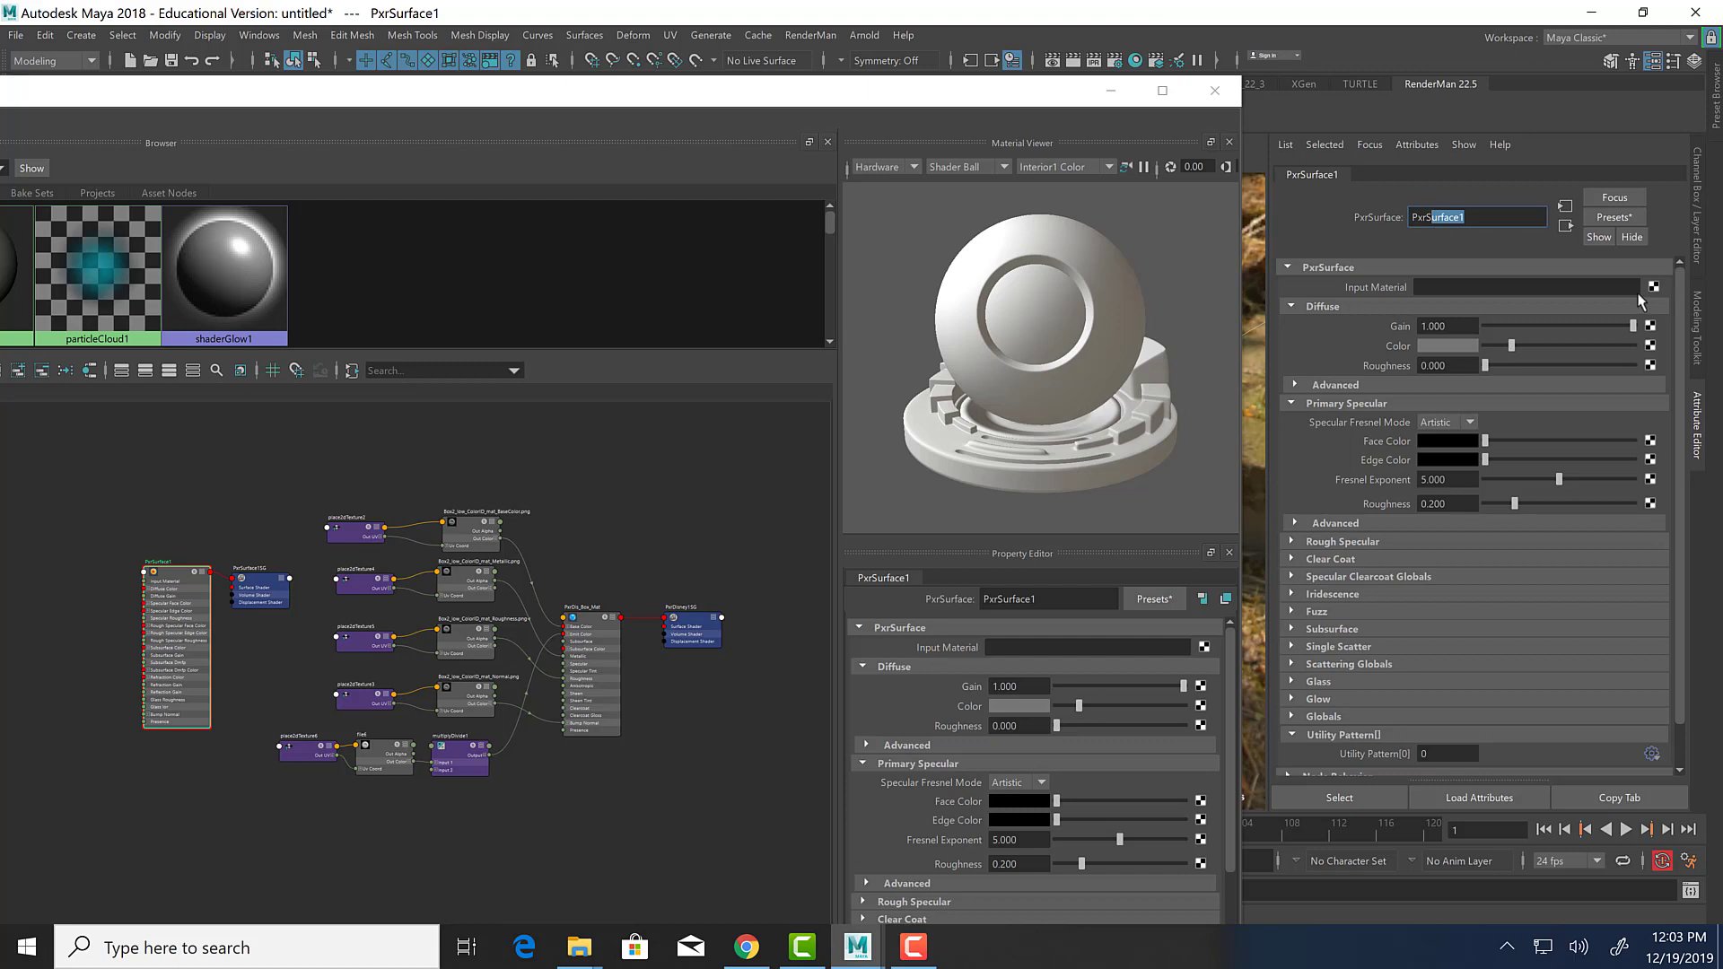
{"action": "type", "text": "S_Box"}
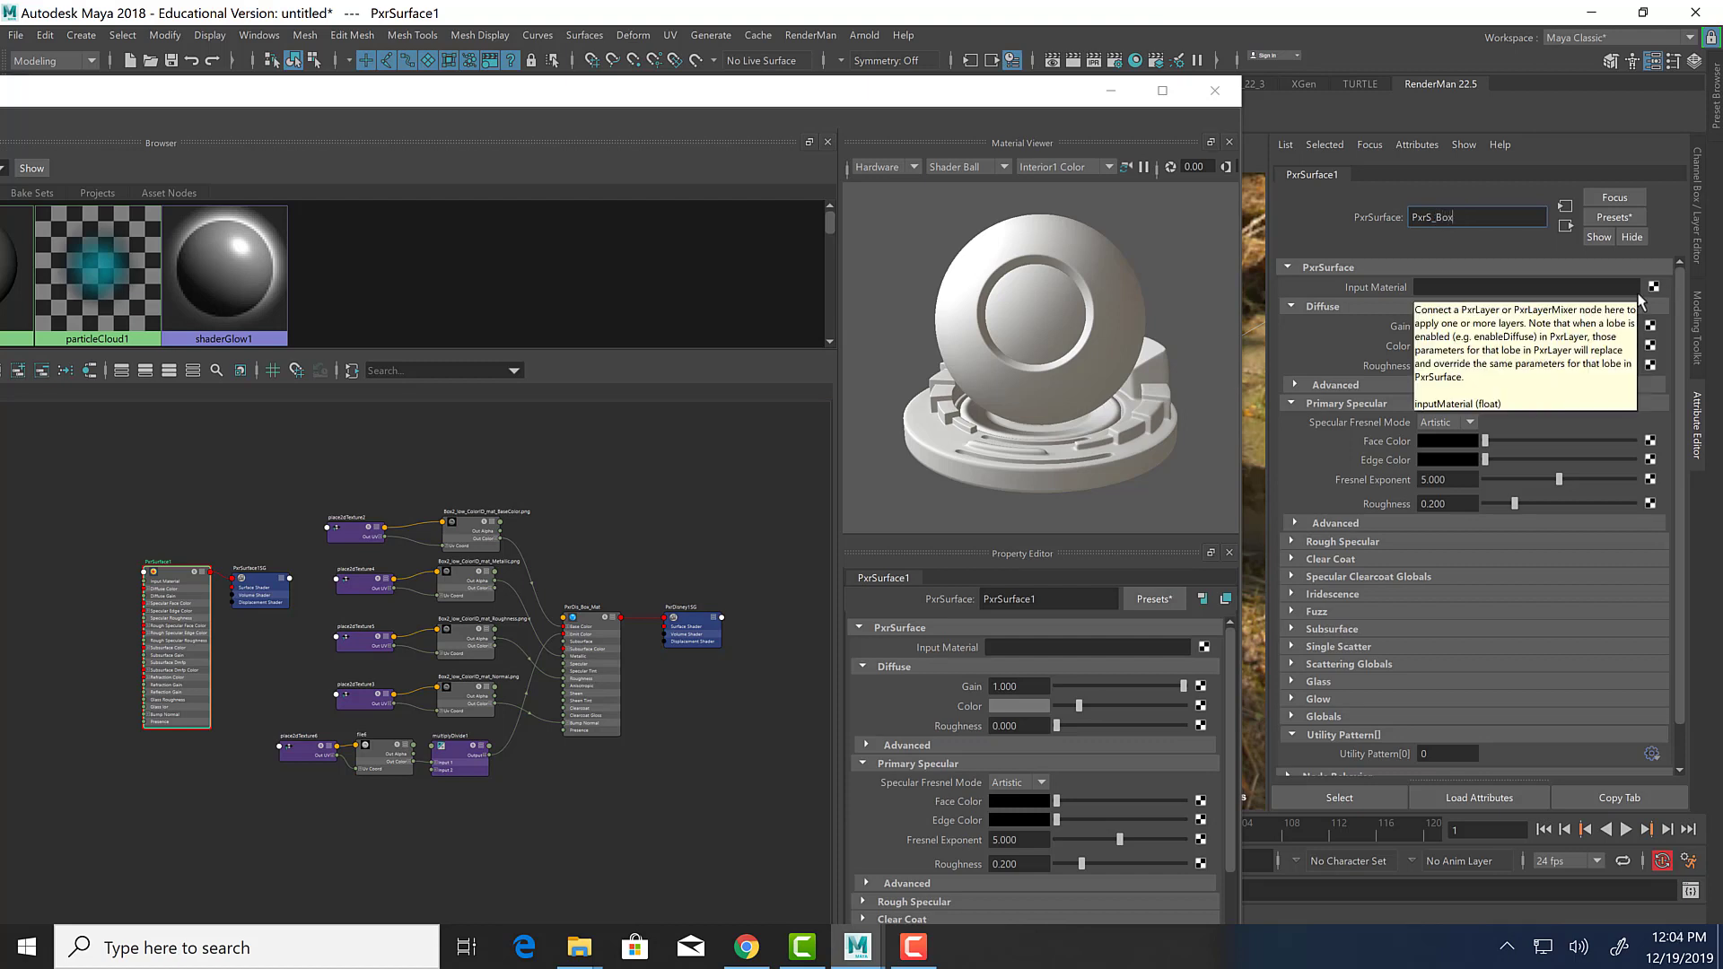
{"action": "type", "text": "_mat"}
{"action": "key", "text": "Return"}
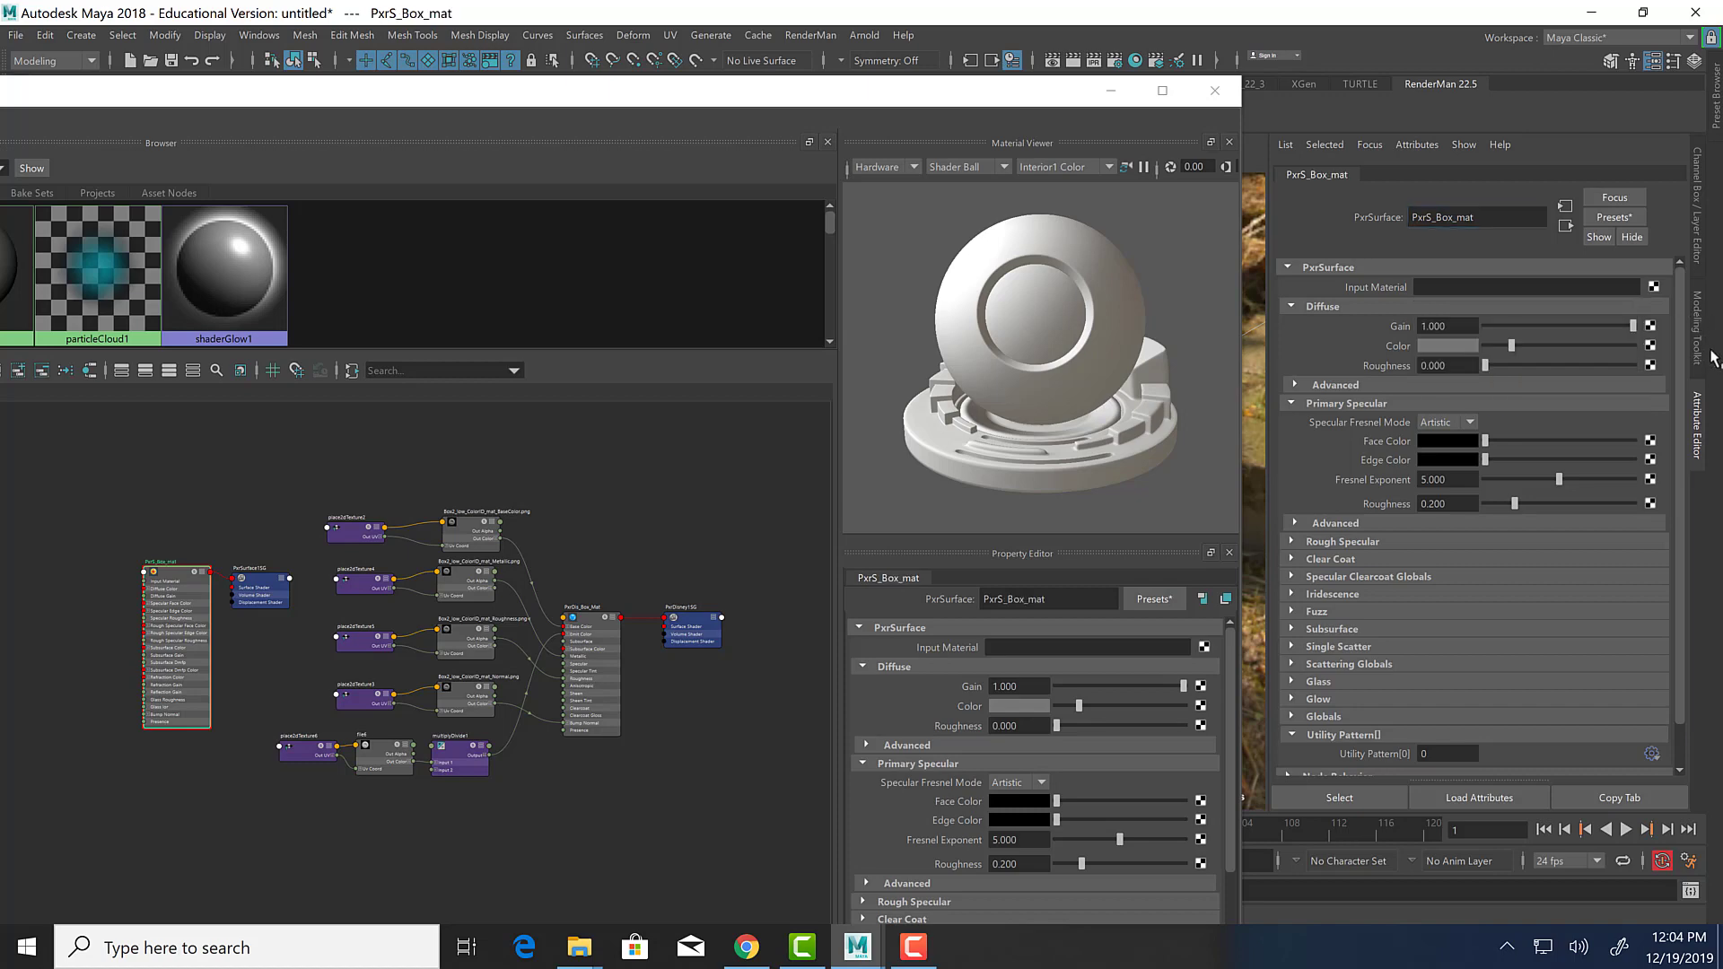
Minimize the Hypershade and stop the RenderMan rendering in the perspective viewport.
{"action": "left_click", "coordinate": [1125, 89]}
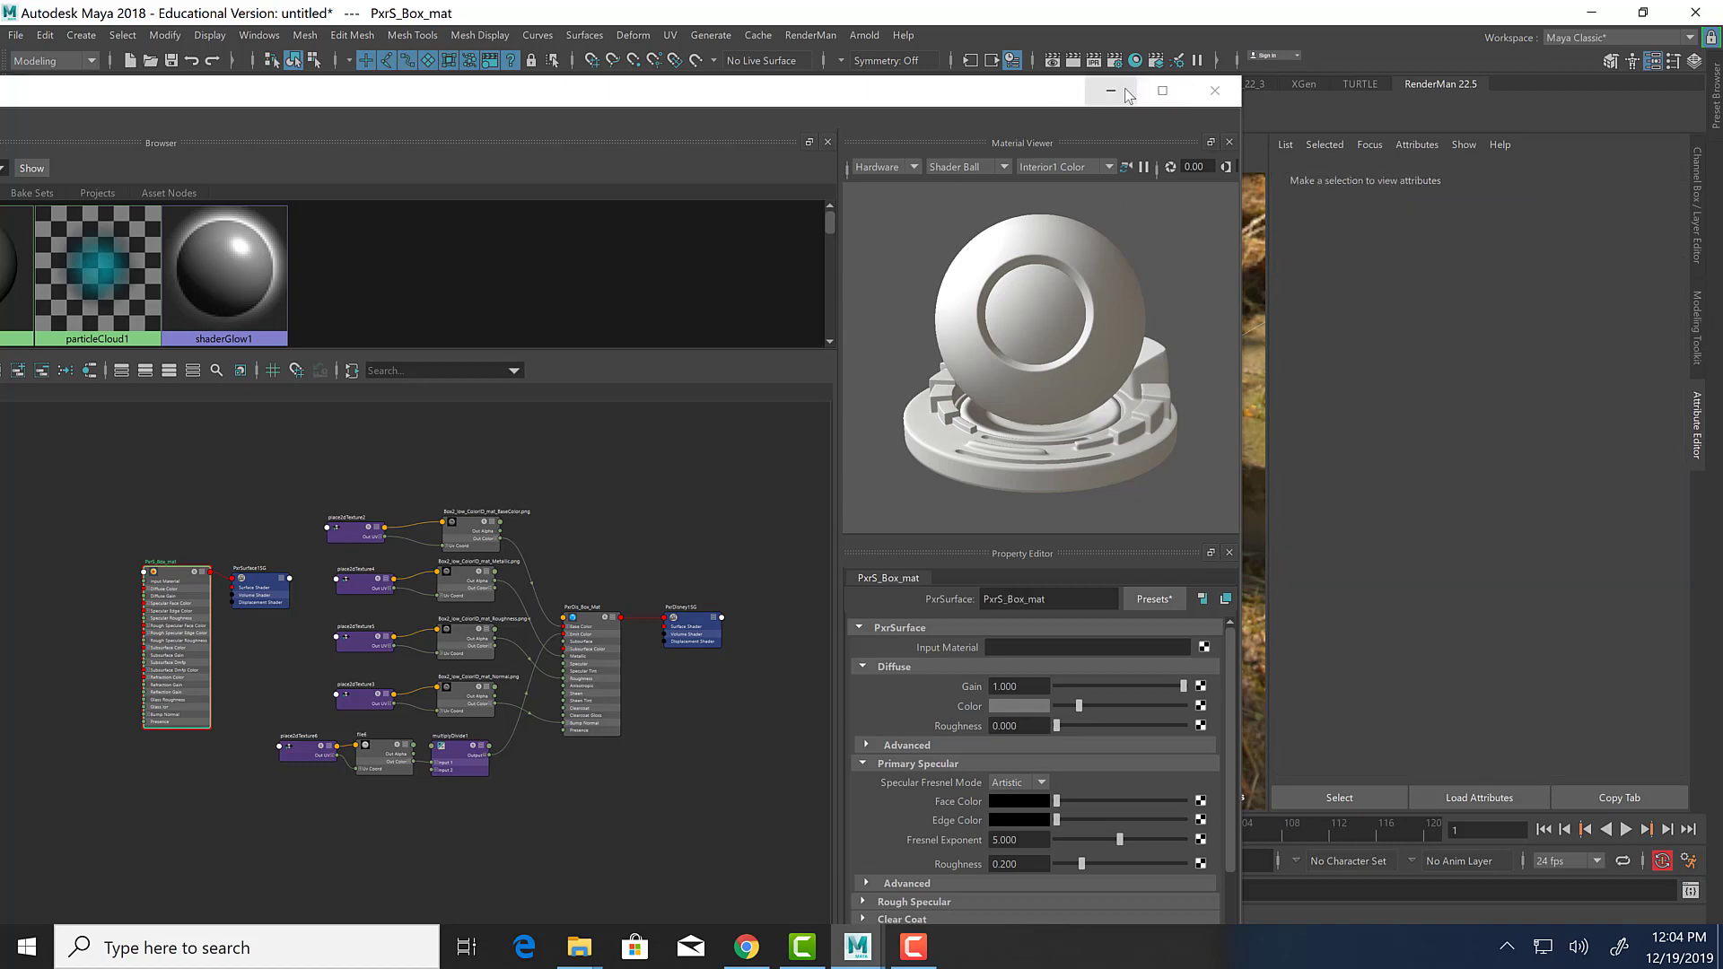
{"action": "left_click_drag", "start_coordinate": [578, 84], "coordinate": [908, 83]}
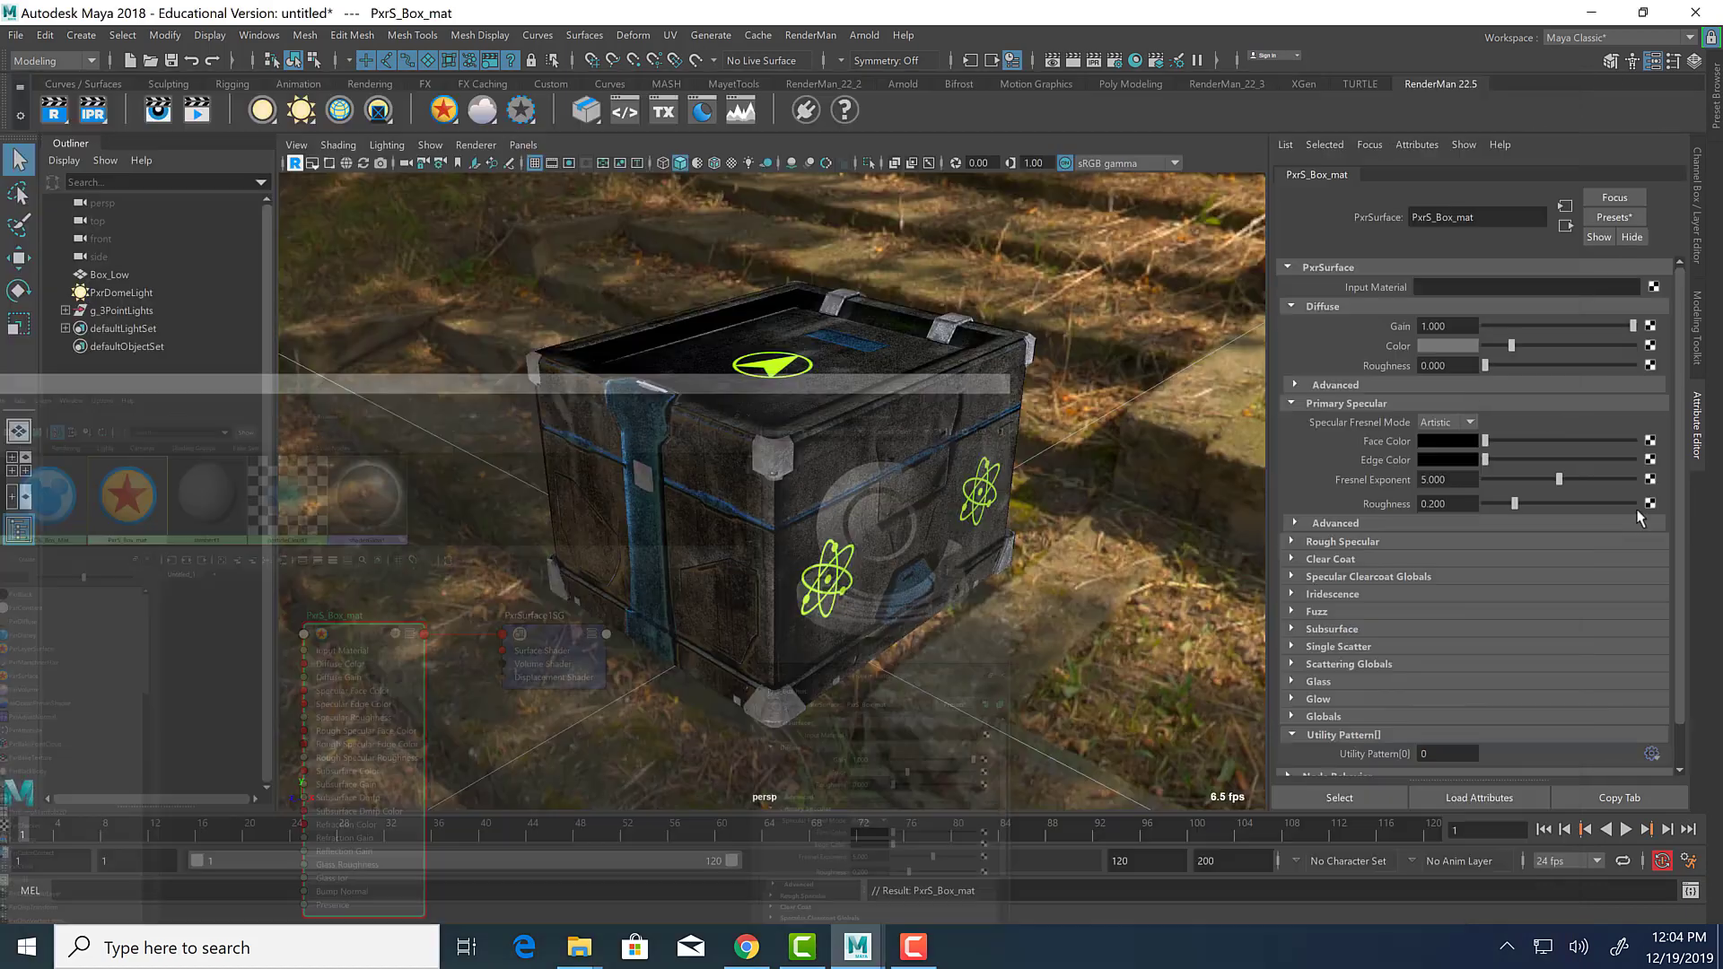
{"action": "left_click", "coordinate": [1547, 87]}
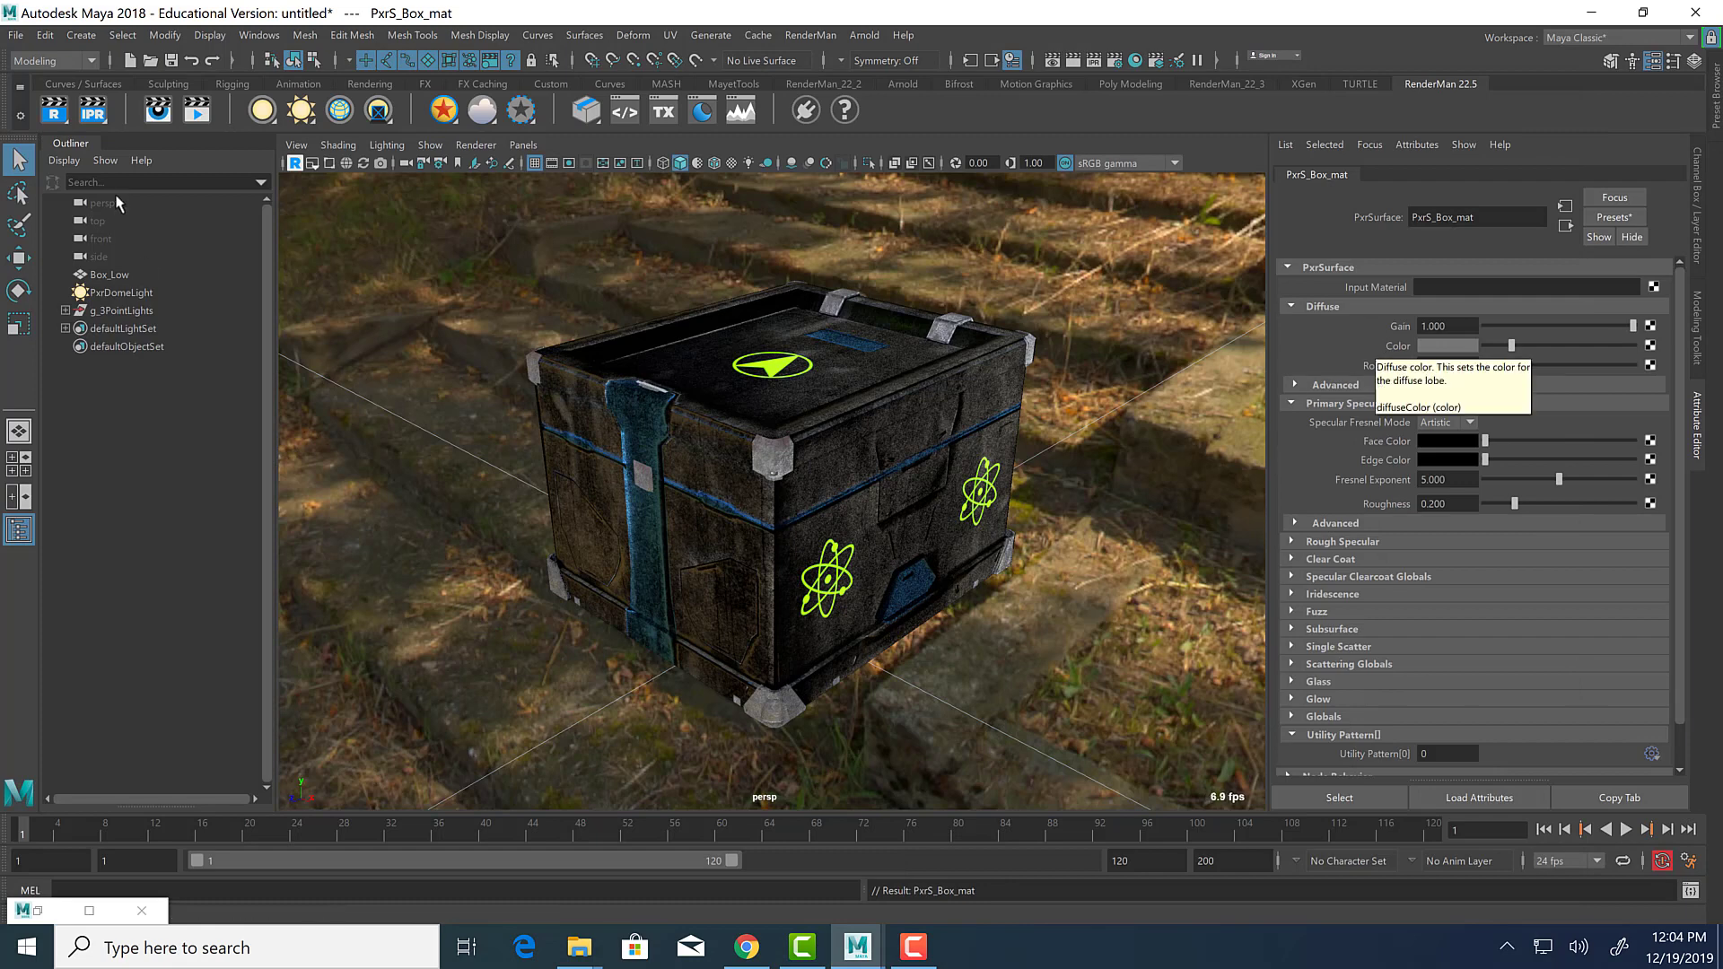
{"action": "left_click", "coordinate": [295, 163]}
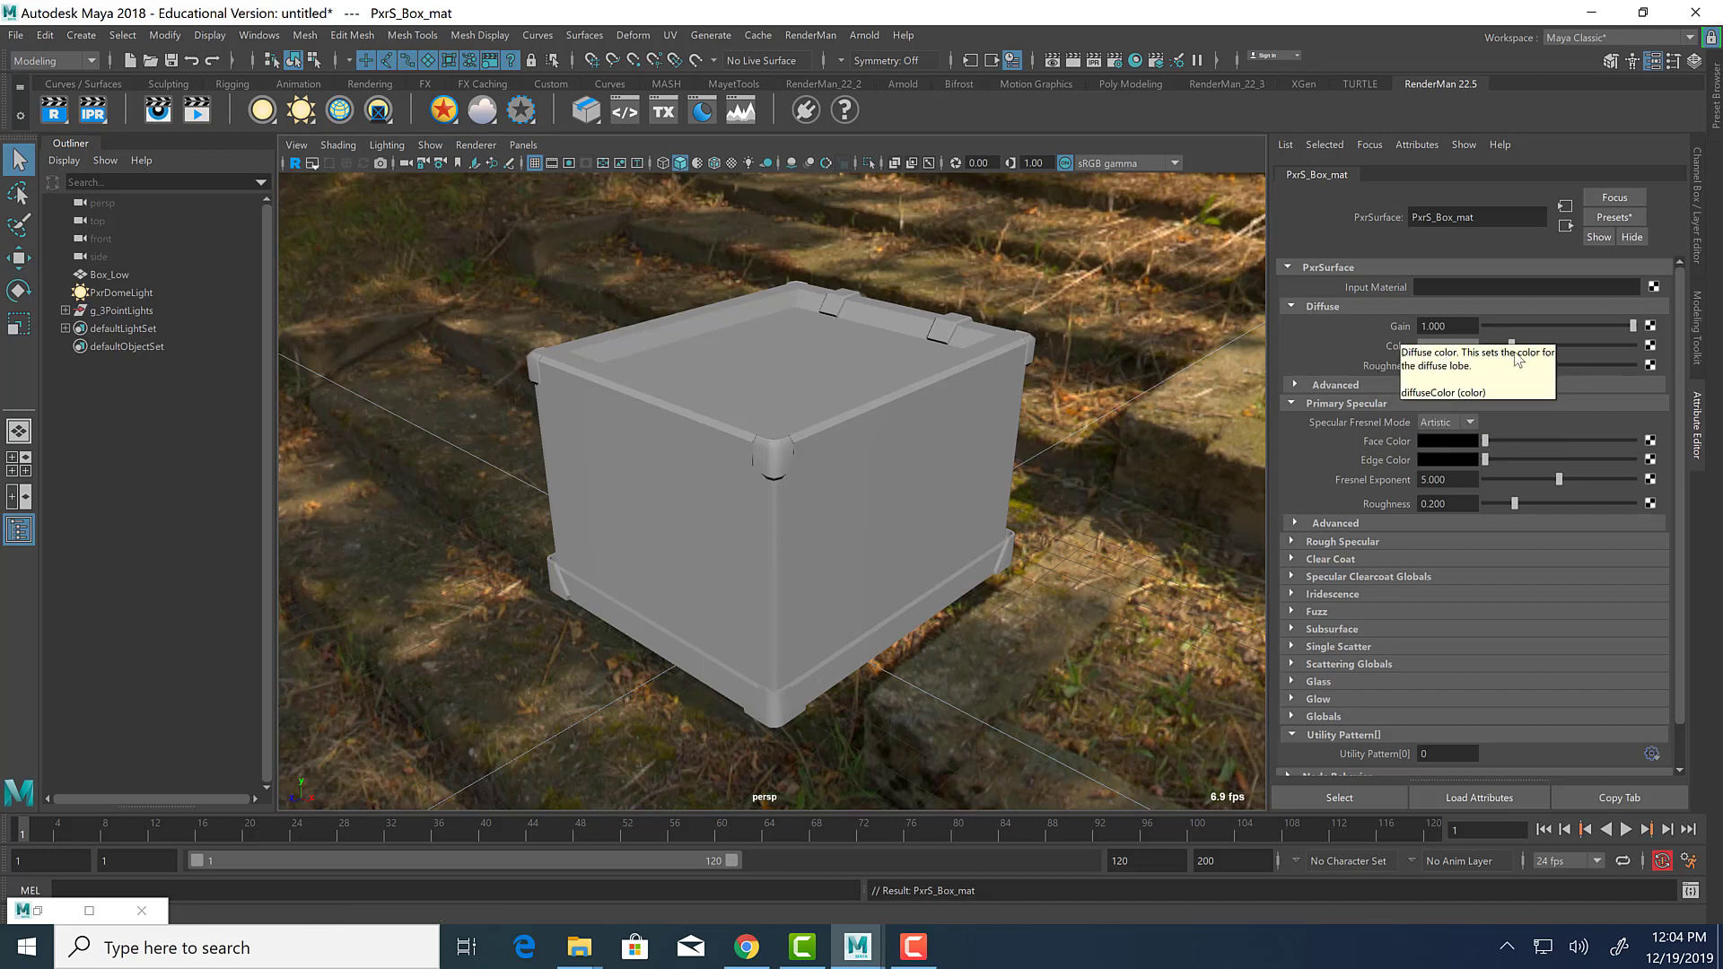
Map a file texture with Box2_low_ColorID_mat_BaseColor.png to the Diffuse Color of PxrS_Box_mat and return to the material's attributes.
{"action": "left_click", "coordinate": [1650, 346]}
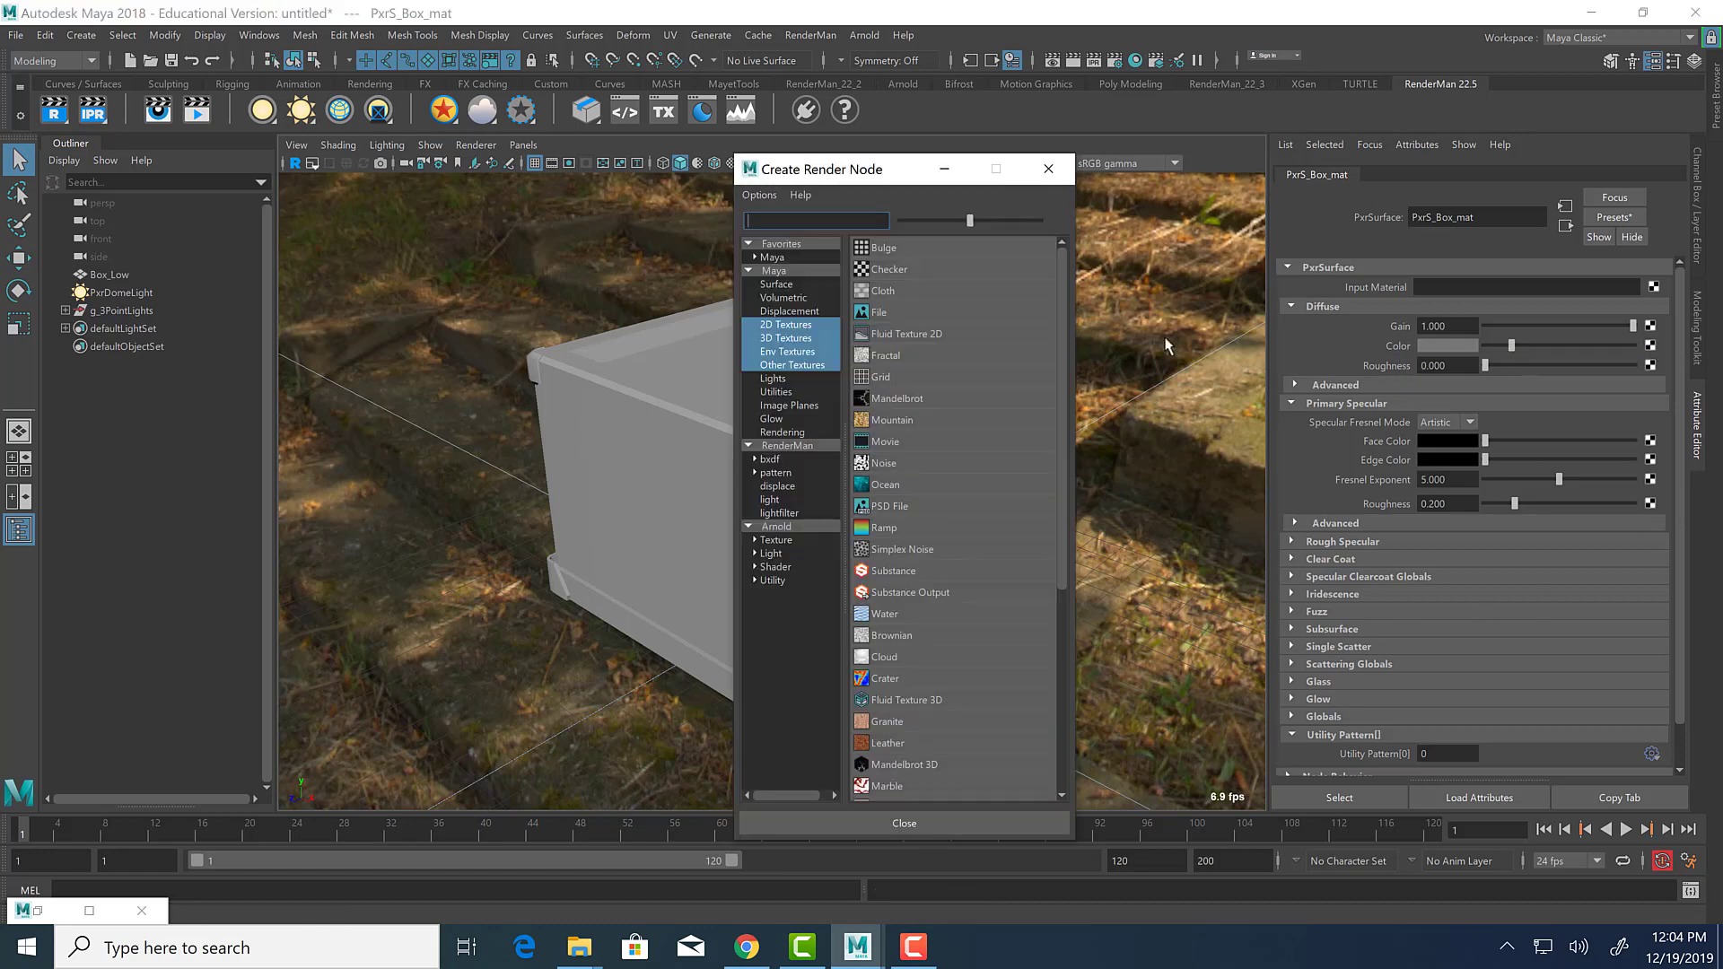
{"action": "left_click", "coordinate": [902, 312]}
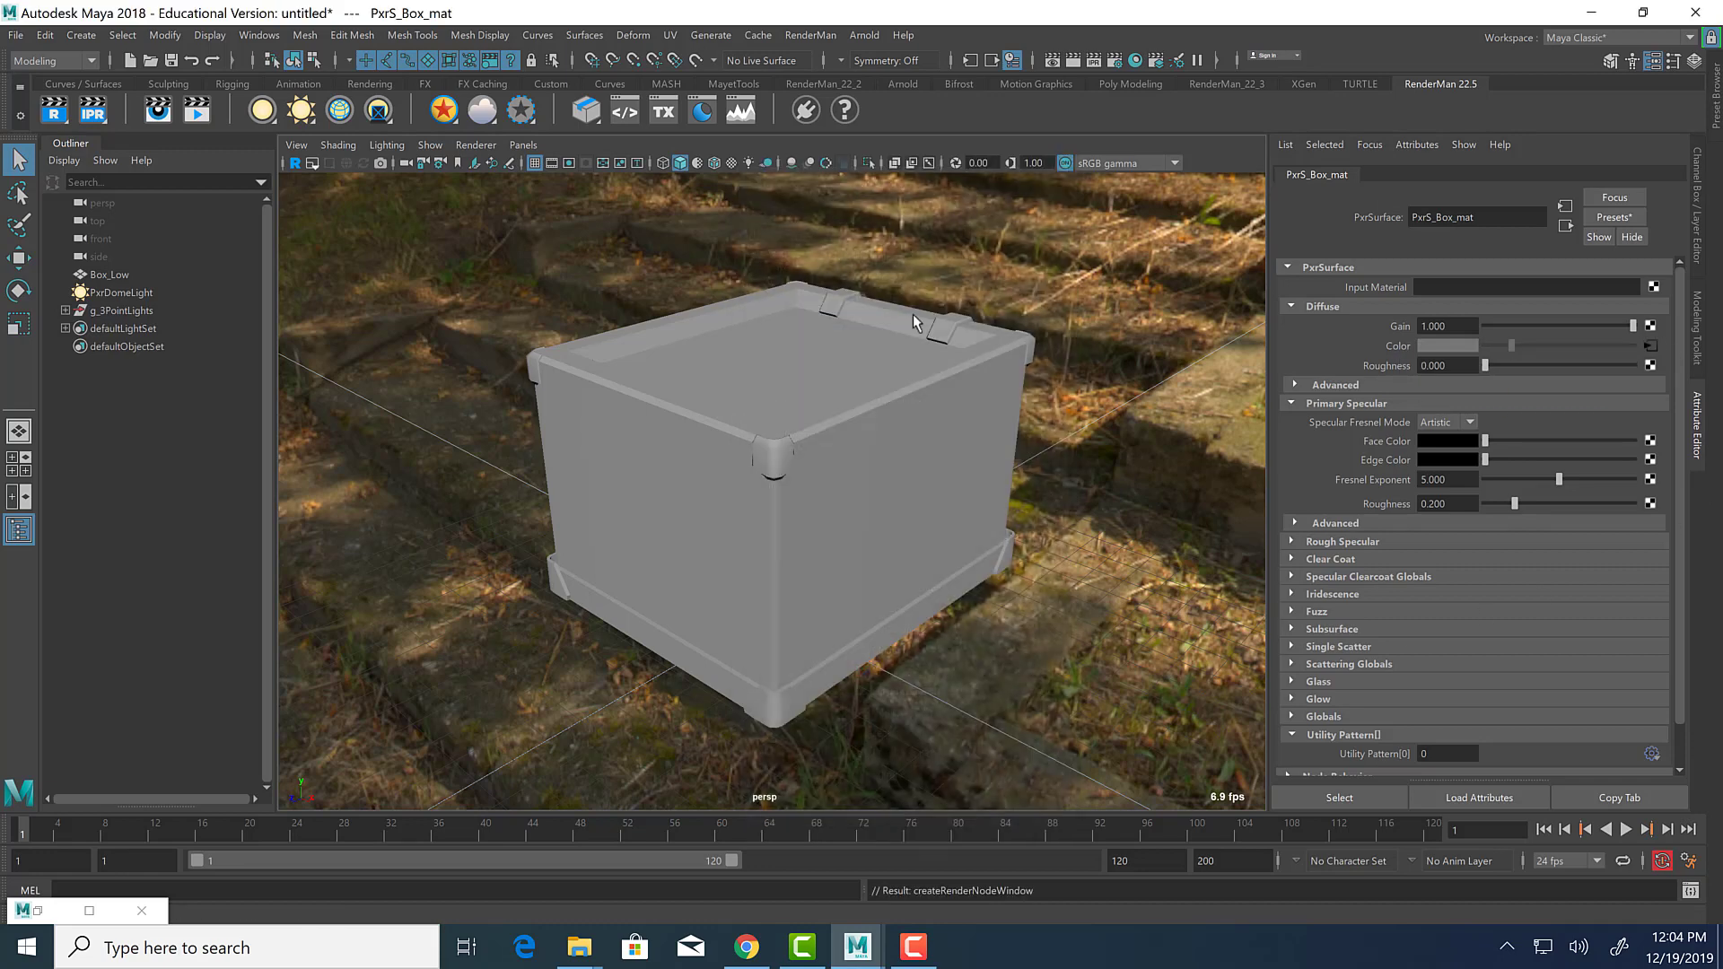
{"action": "left_click", "coordinate": [1658, 409]}
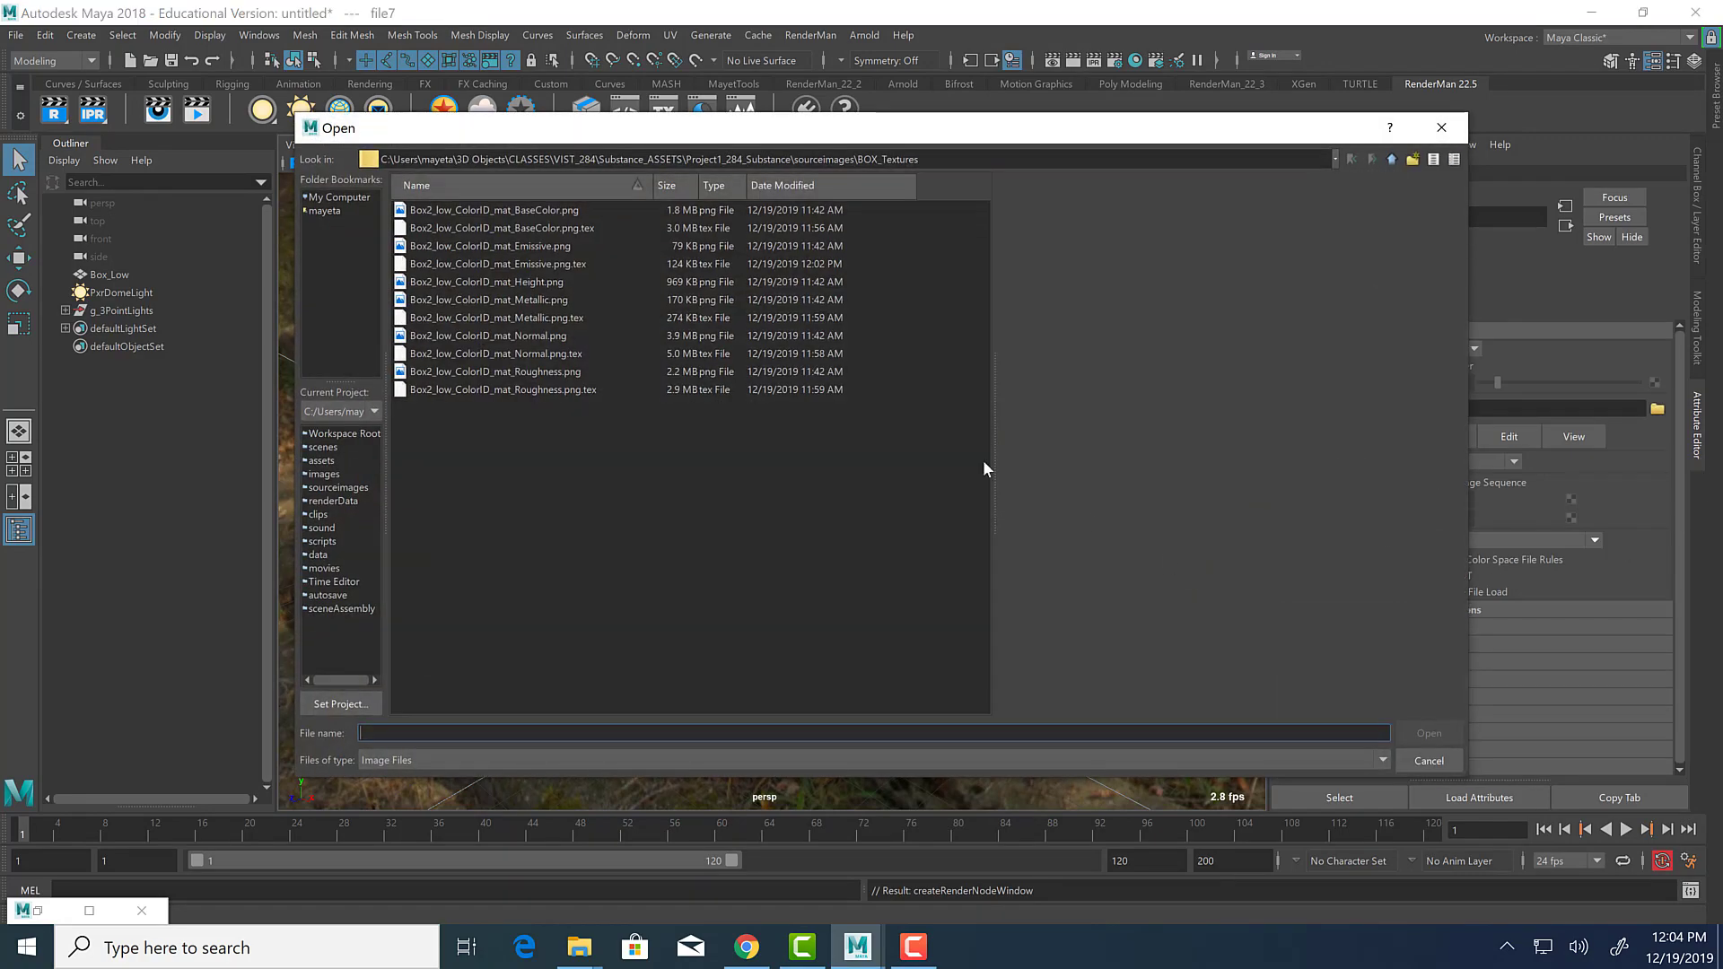
{"action": "left_click", "coordinate": [521, 210]}
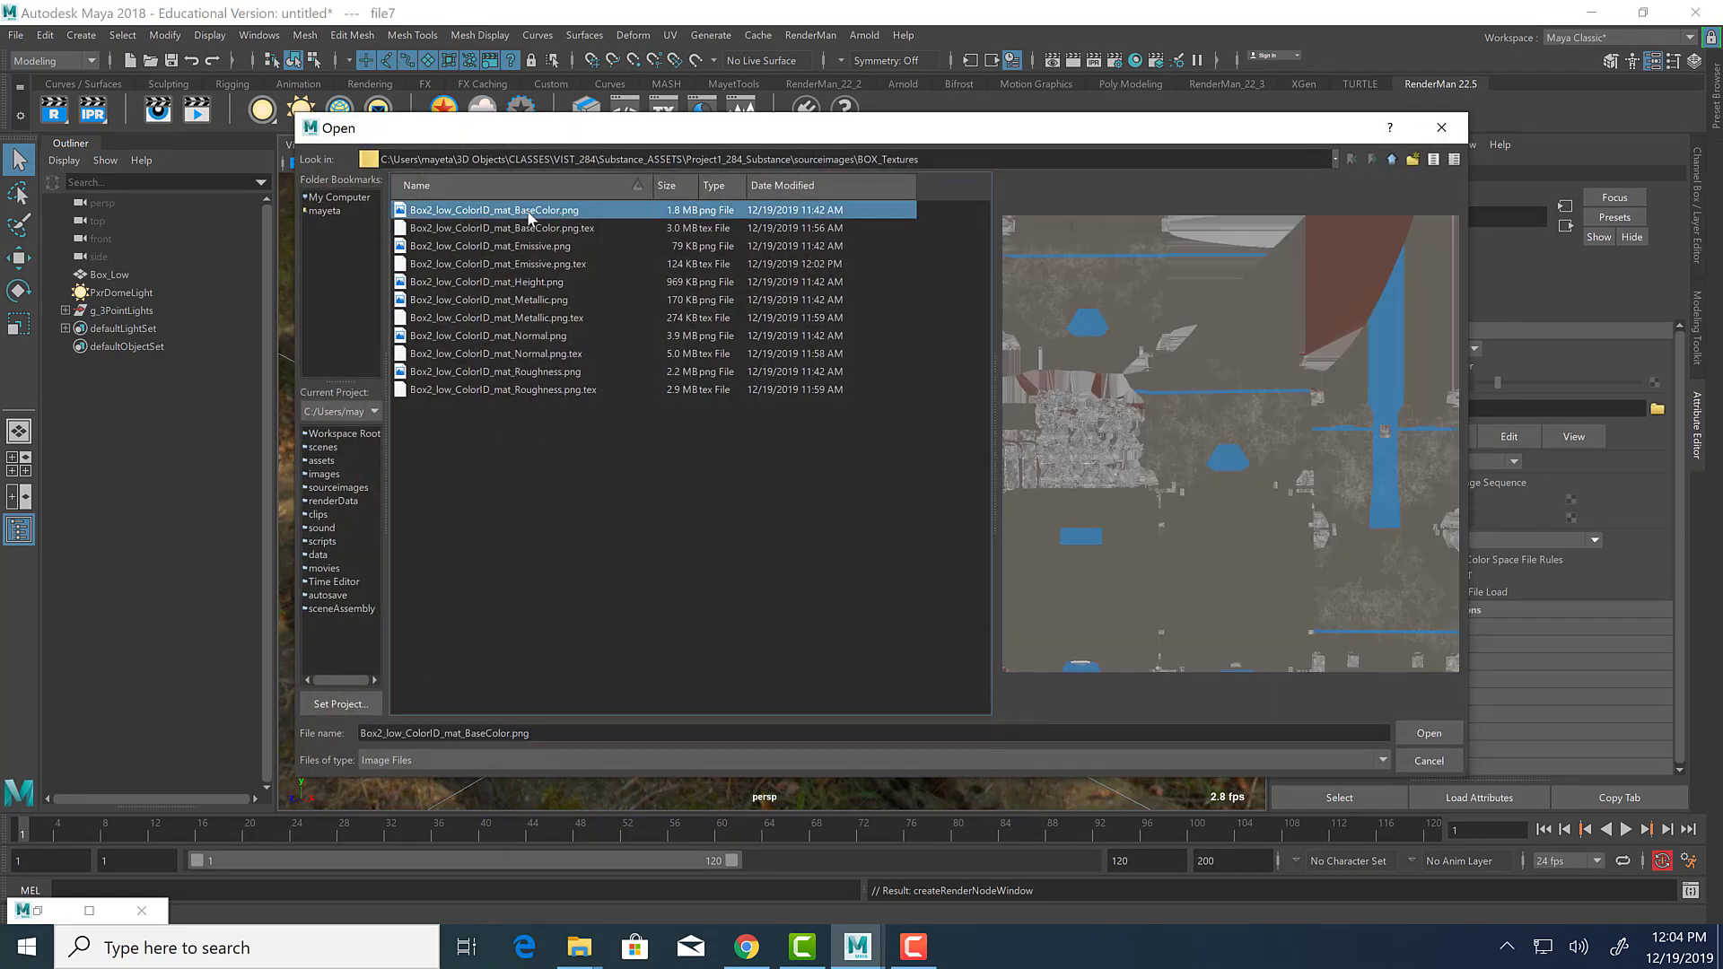
{"action": "left_click", "coordinate": [1414, 730]}
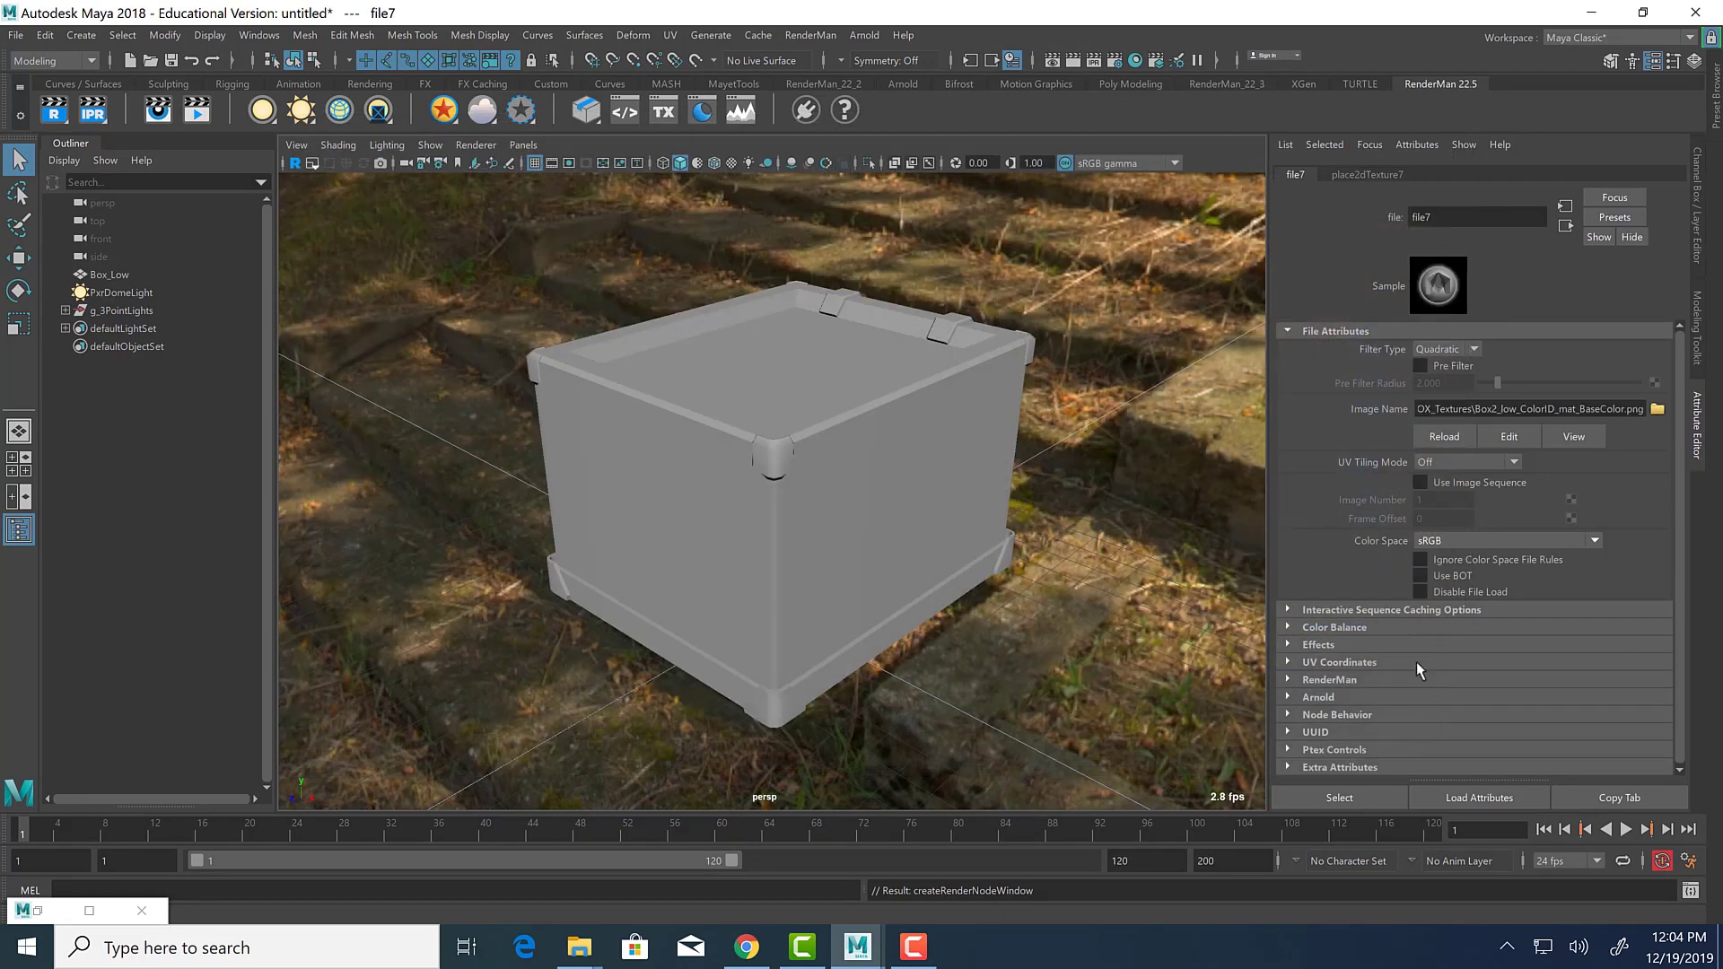
{"action": "left_click", "coordinate": [1566, 226]}
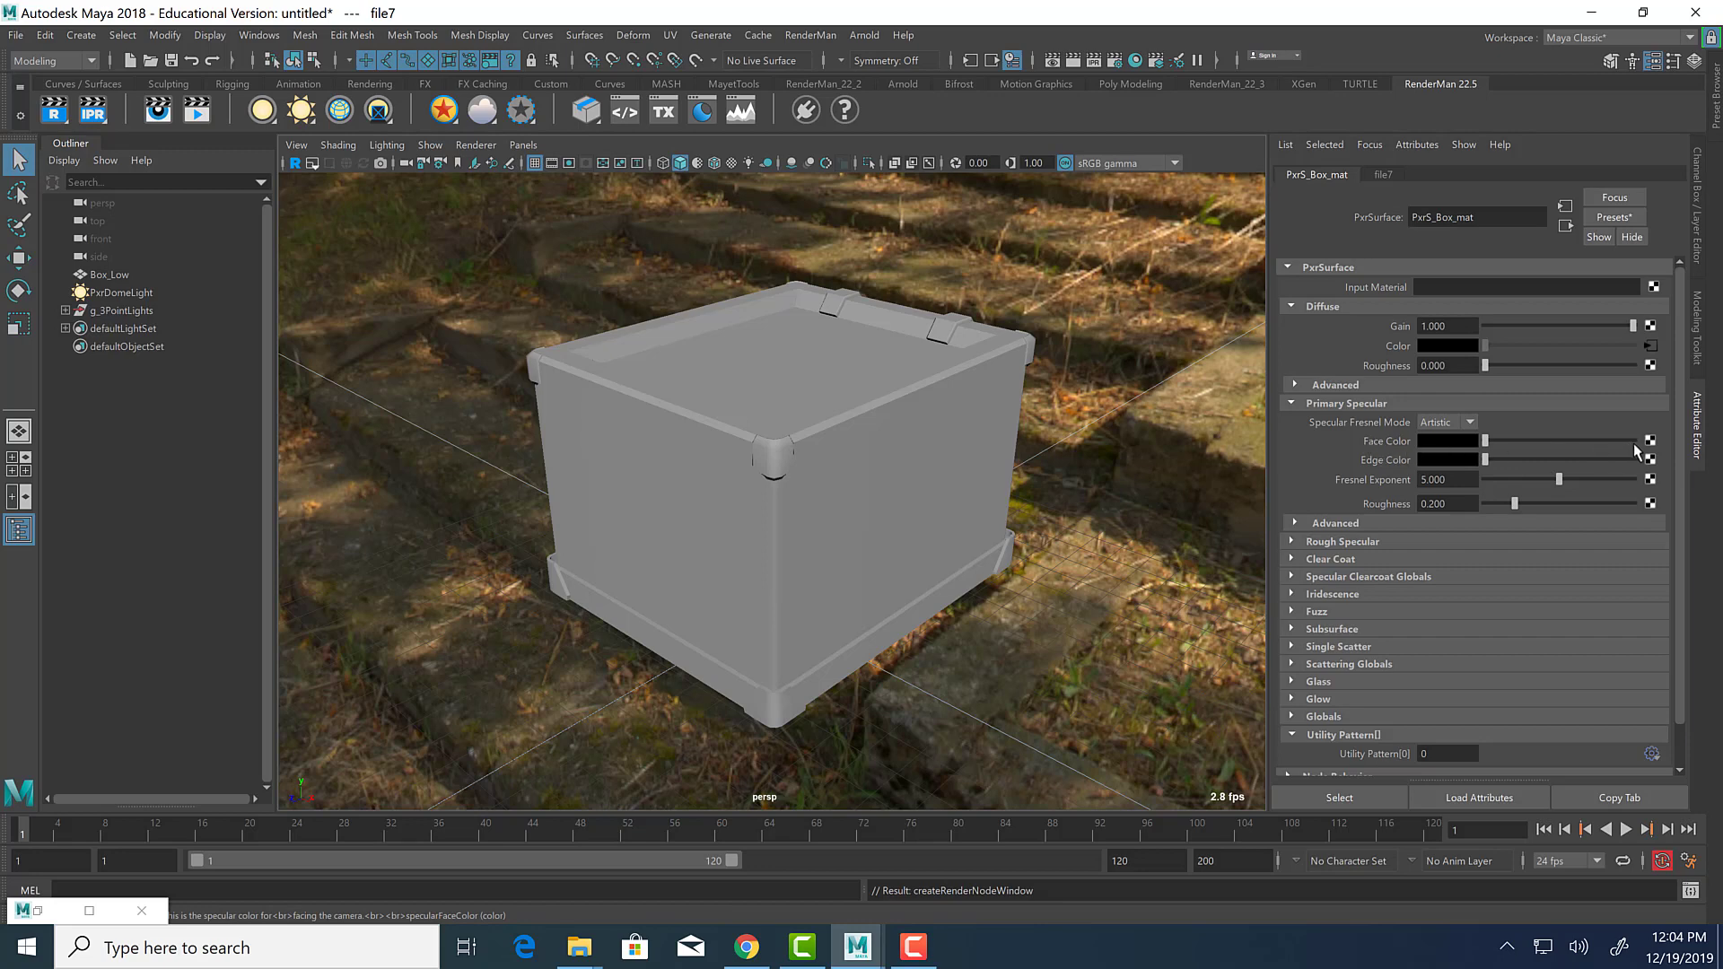
{"action": "left_click", "coordinate": [1467, 421]}
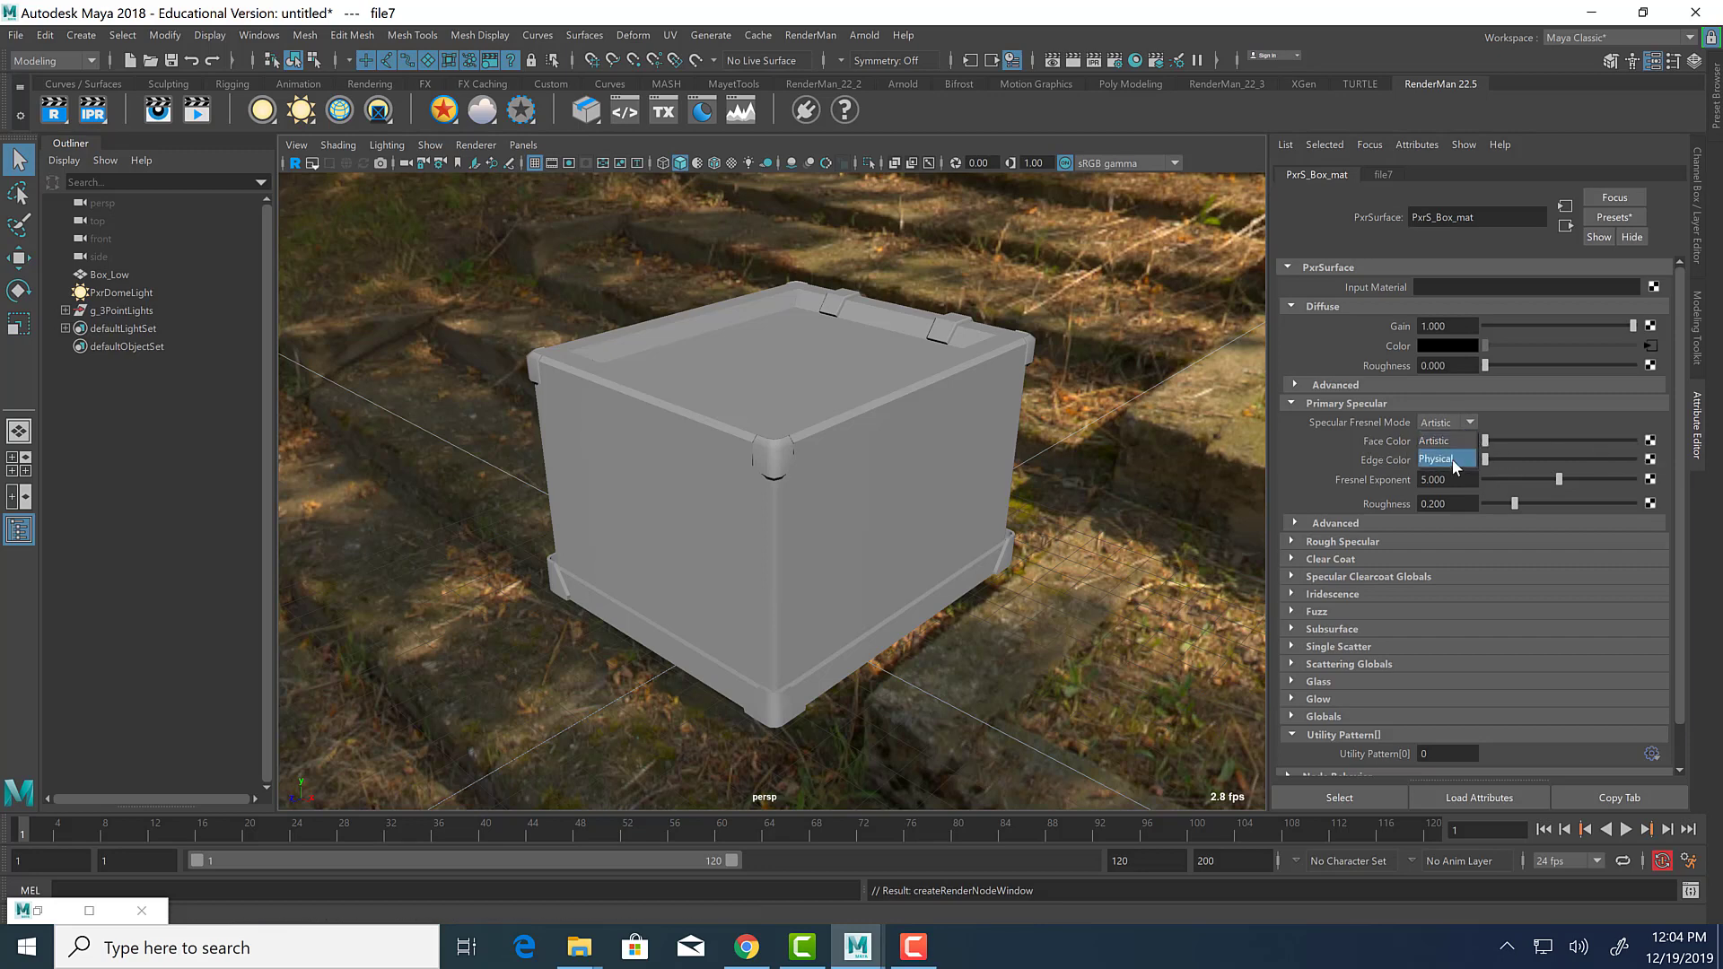
{"action": "left_click", "coordinate": [1447, 459]}
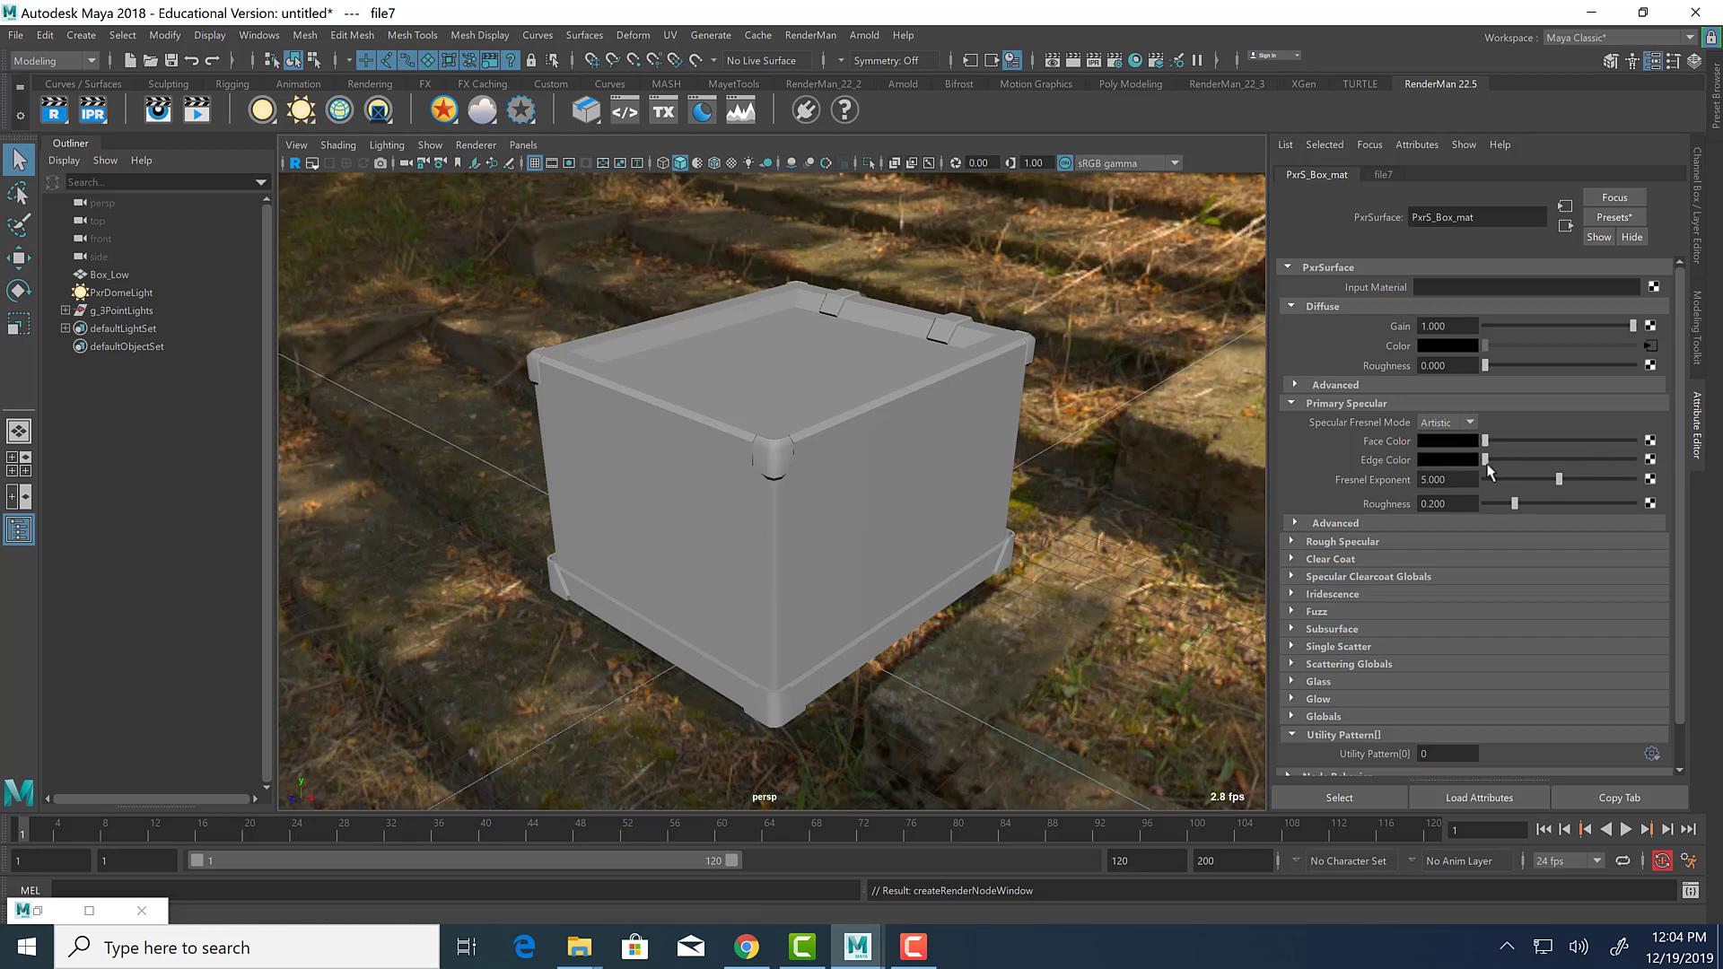
{"action": "left_click", "coordinate": [1454, 424]}
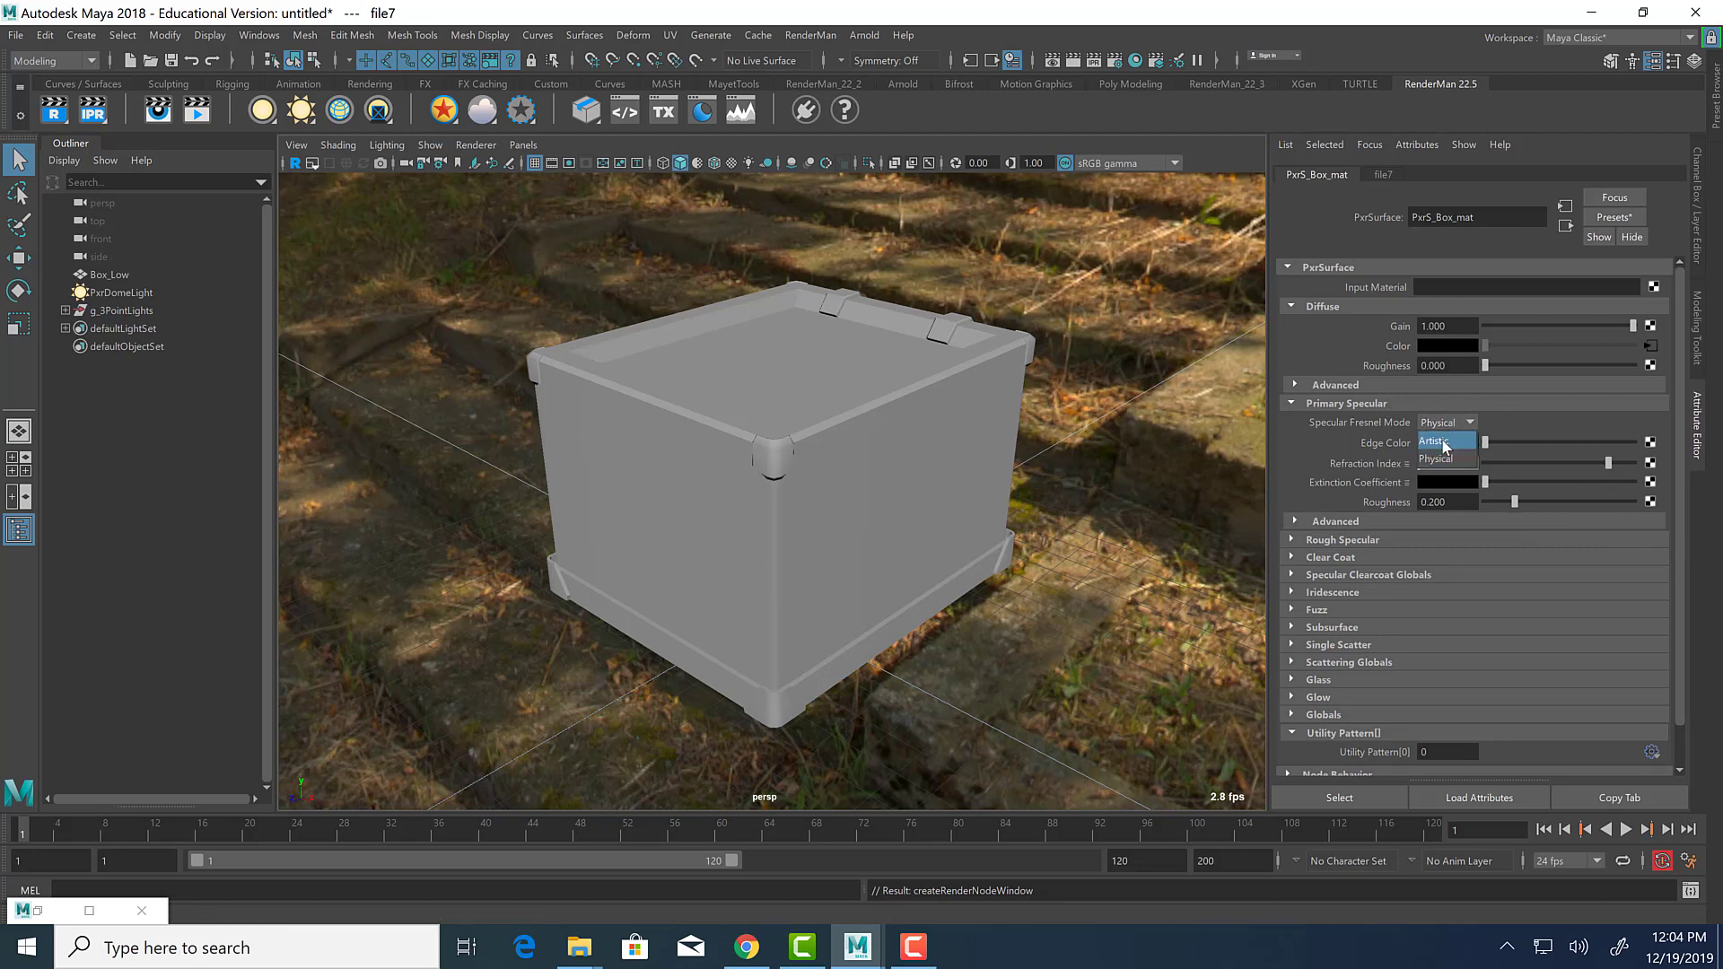
{"action": "left_click", "coordinate": [1442, 440]}
Map a file texture with Box2_low_ColorID_mat_Metallic.png to the Primary Specular Face Color and return to the material's attributes.
{"action": "left_click", "coordinate": [1650, 441]}
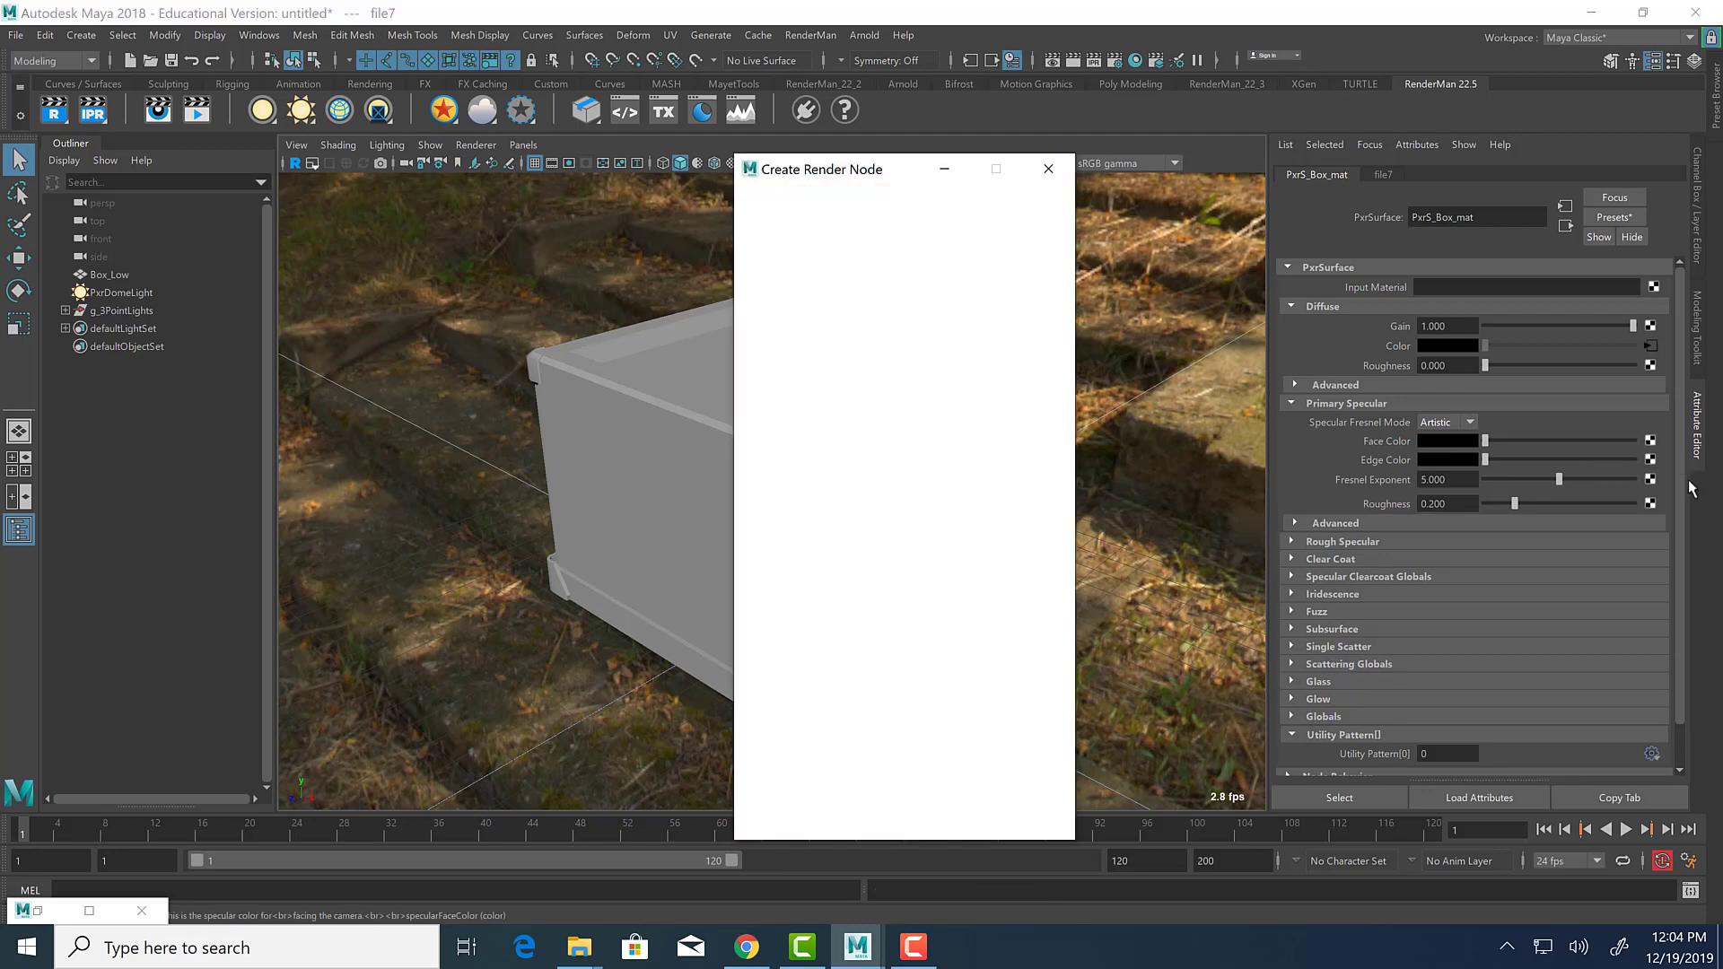
{"action": "left_click", "coordinate": [921, 312]}
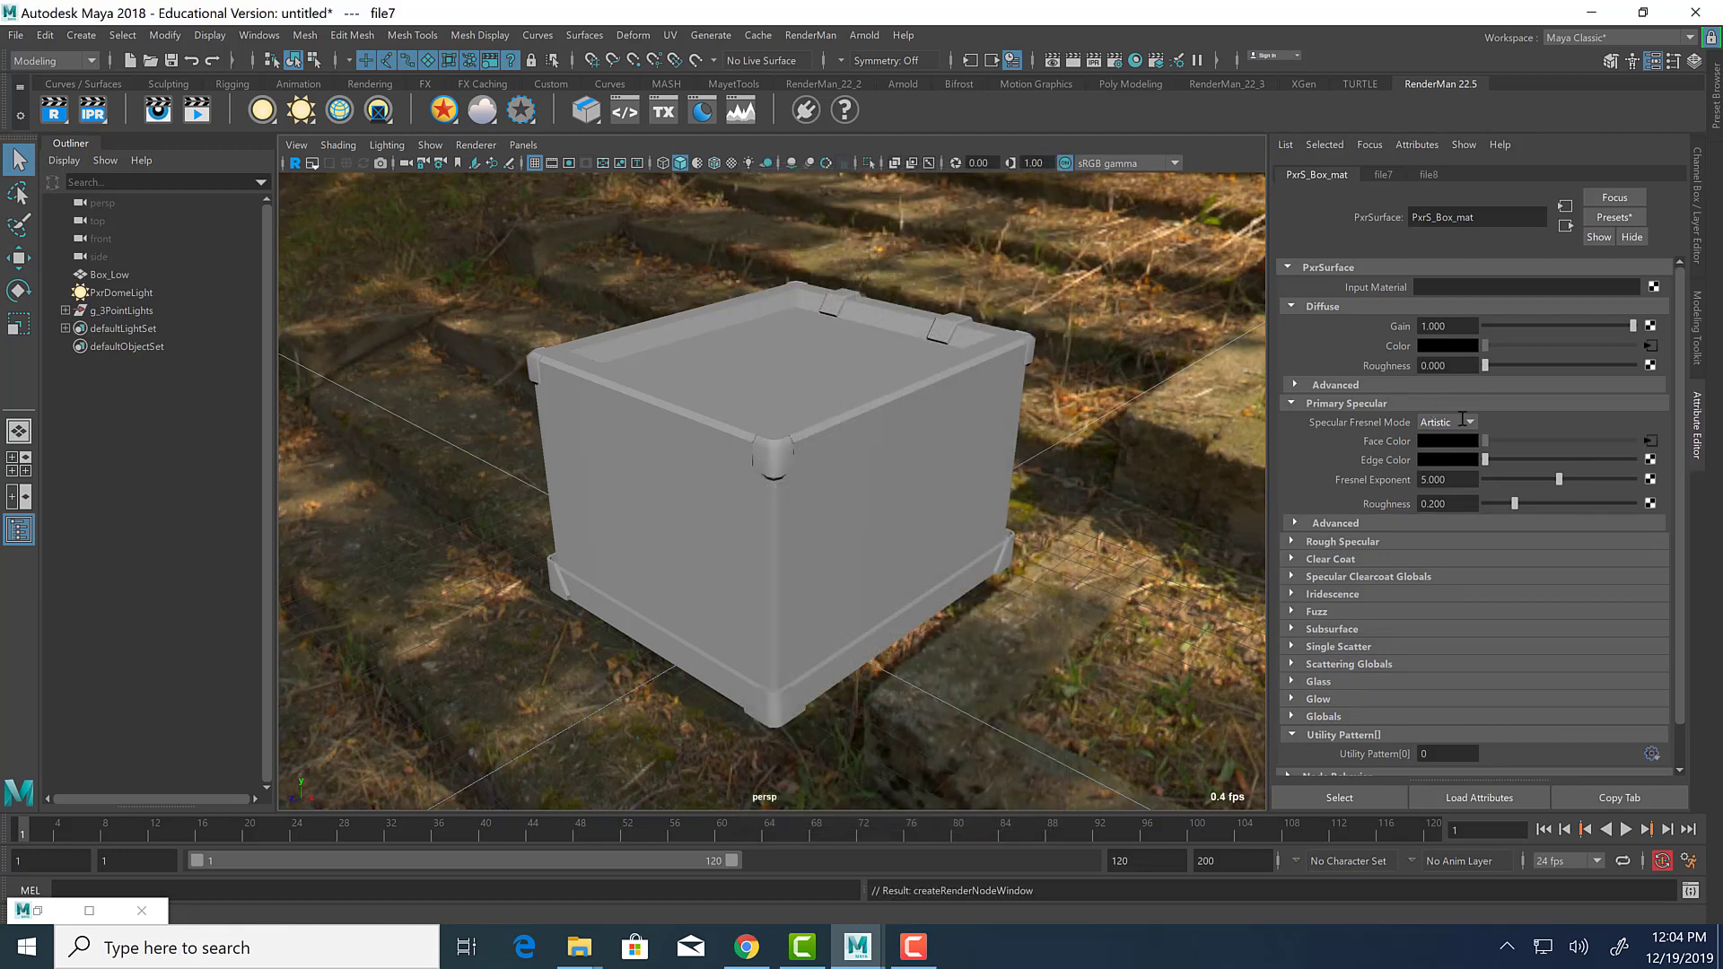
{"action": "left_click", "coordinate": [1657, 410]}
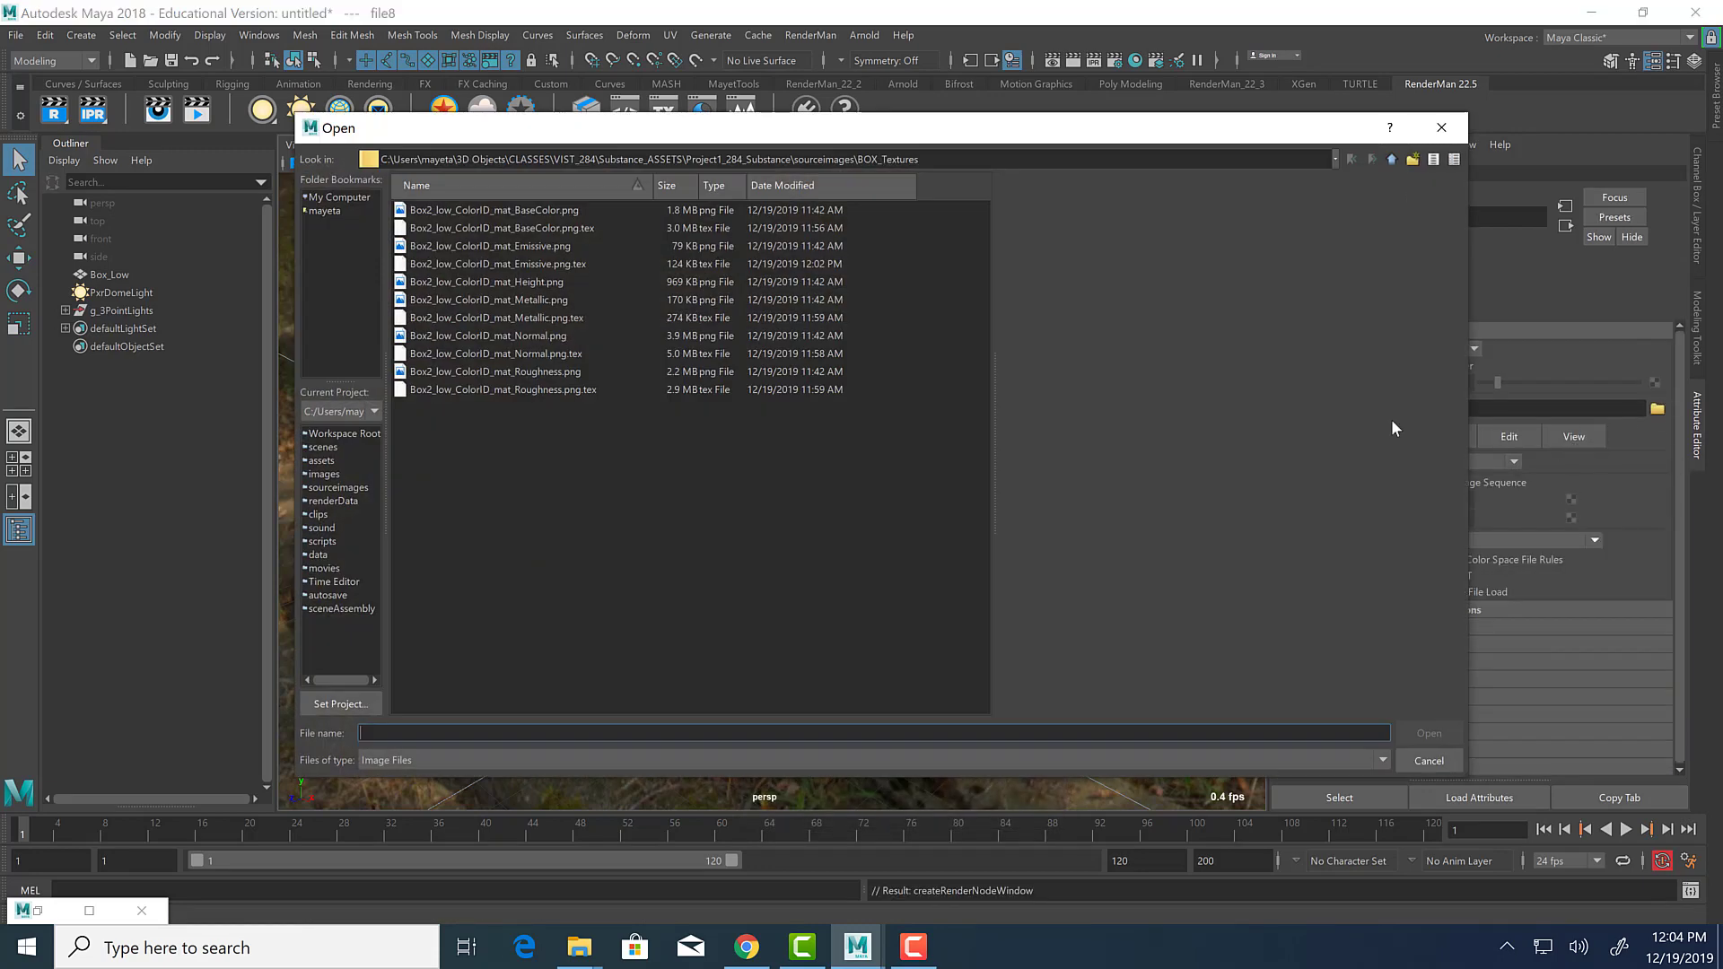
{"action": "left_click", "coordinate": [537, 302]}
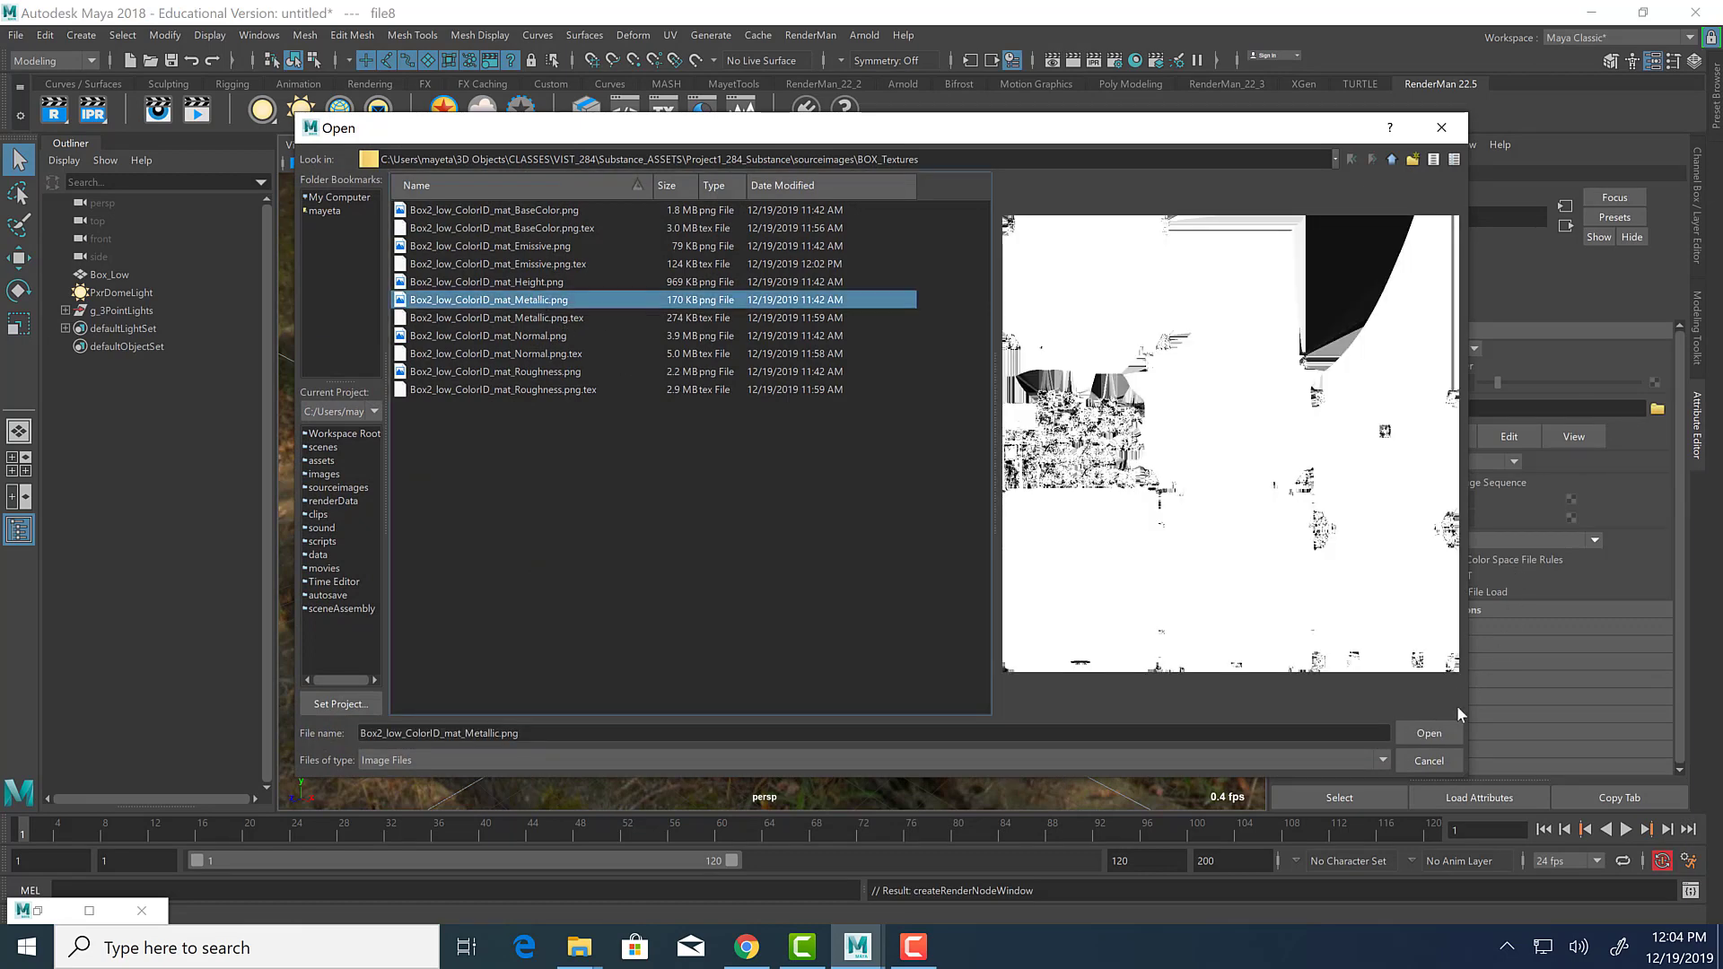
{"action": "left_click", "coordinate": [1429, 734]}
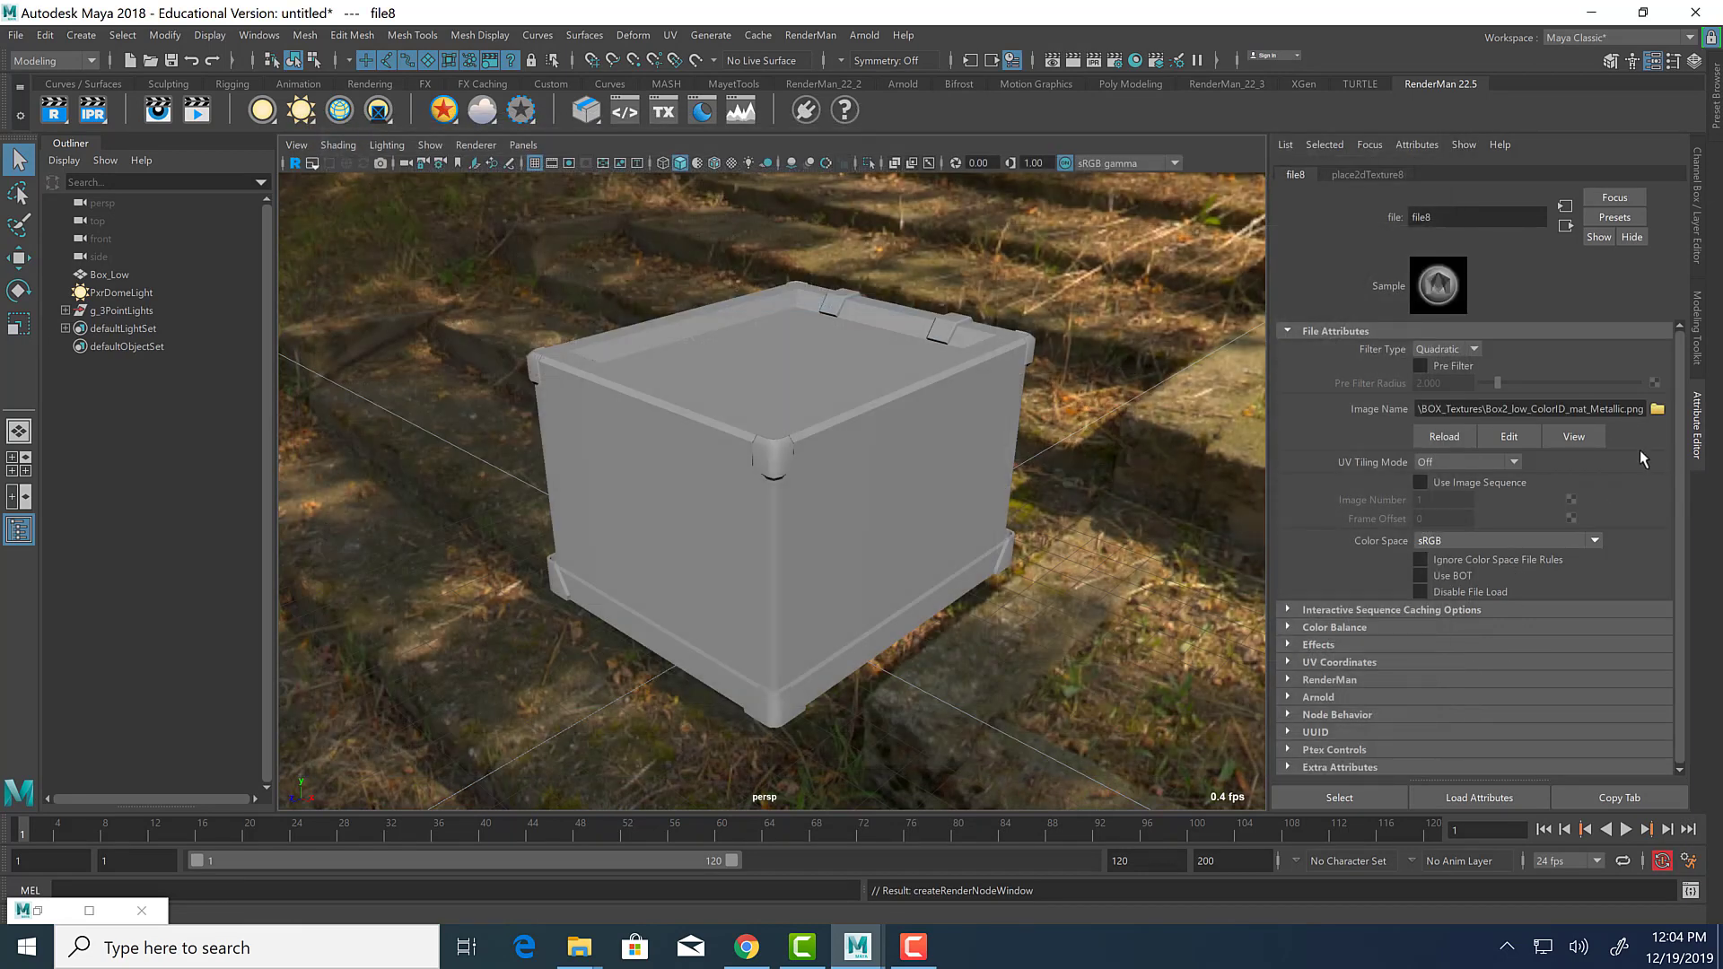
{"action": "left_click", "coordinate": [1563, 232]}
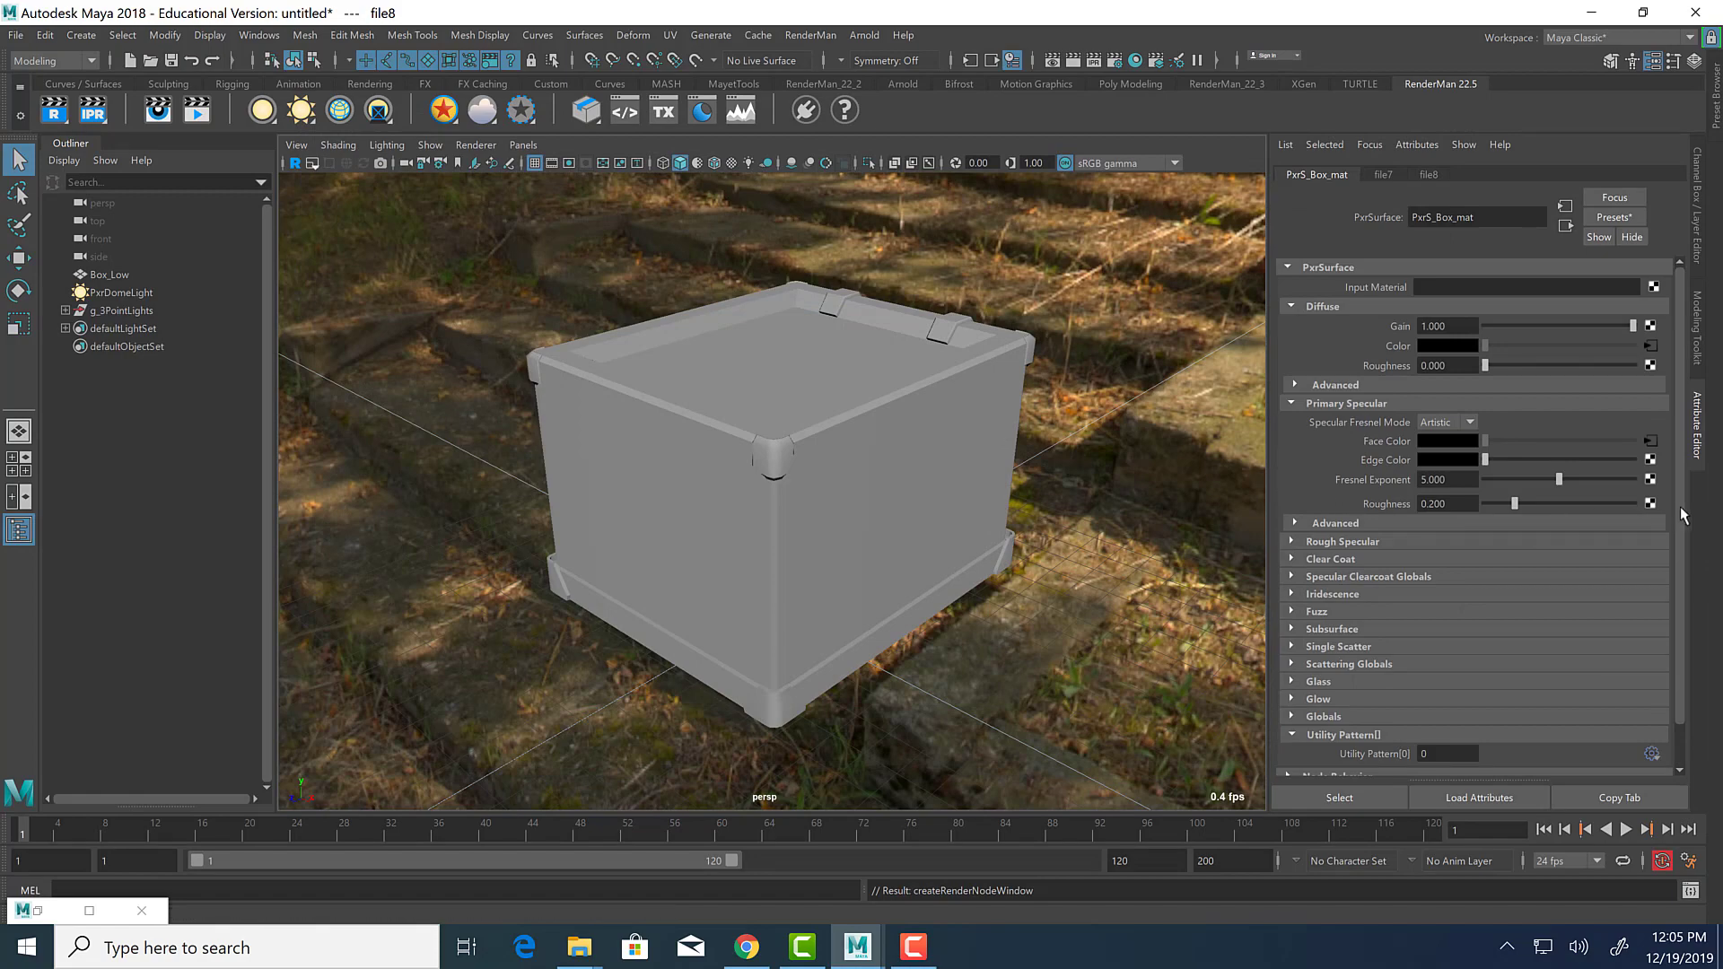
Map a file texture with Box2_low_ColorID_mat_Roughness.png to the Primary Specular Roughness of PxrS_Box_mat.
{"action": "left_click", "coordinate": [1650, 503]}
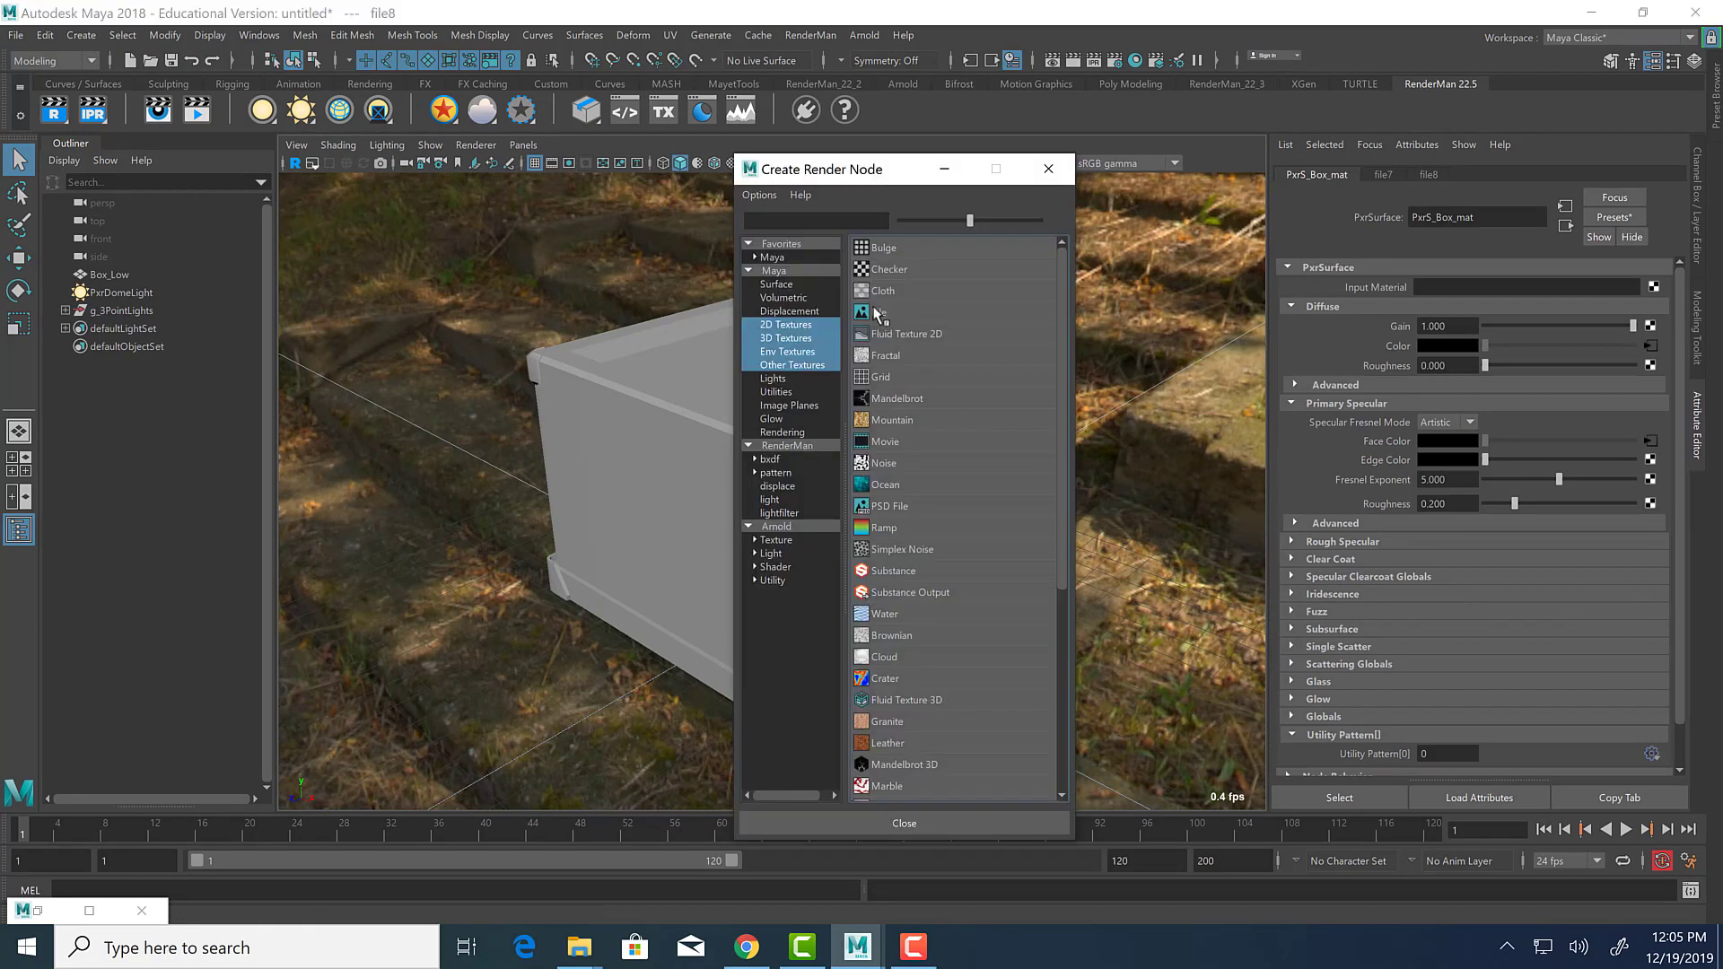
{"action": "left_click", "coordinate": [879, 313]}
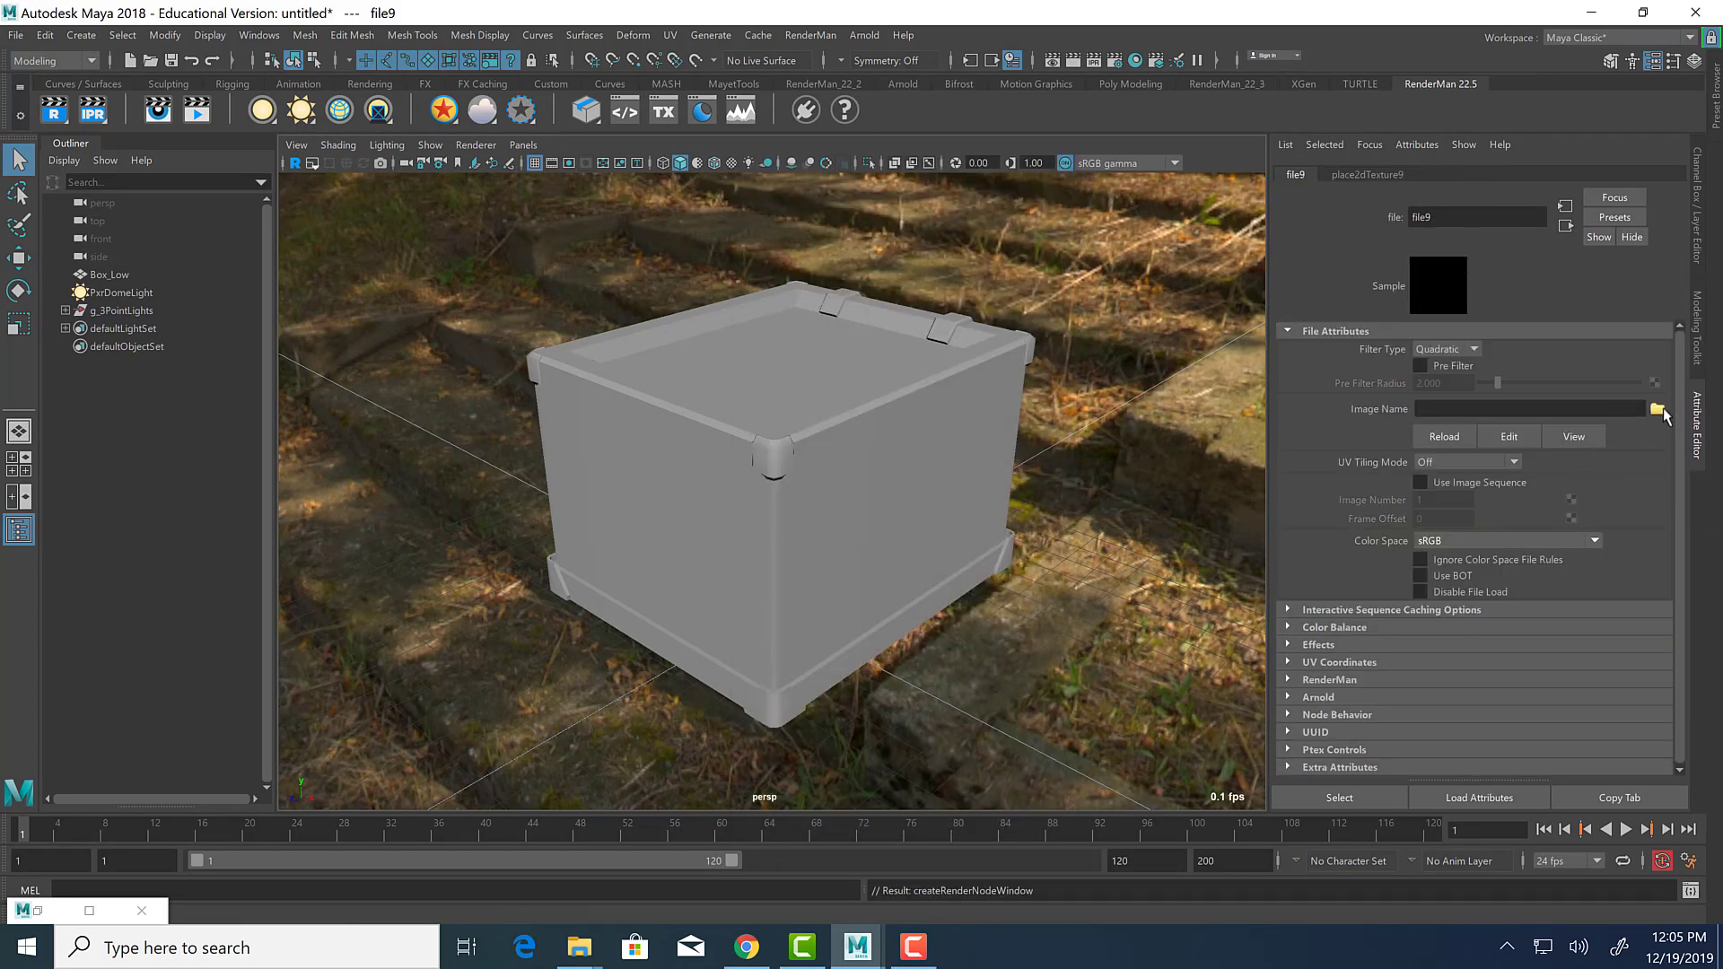
{"action": "left_click", "coordinate": [1658, 410]}
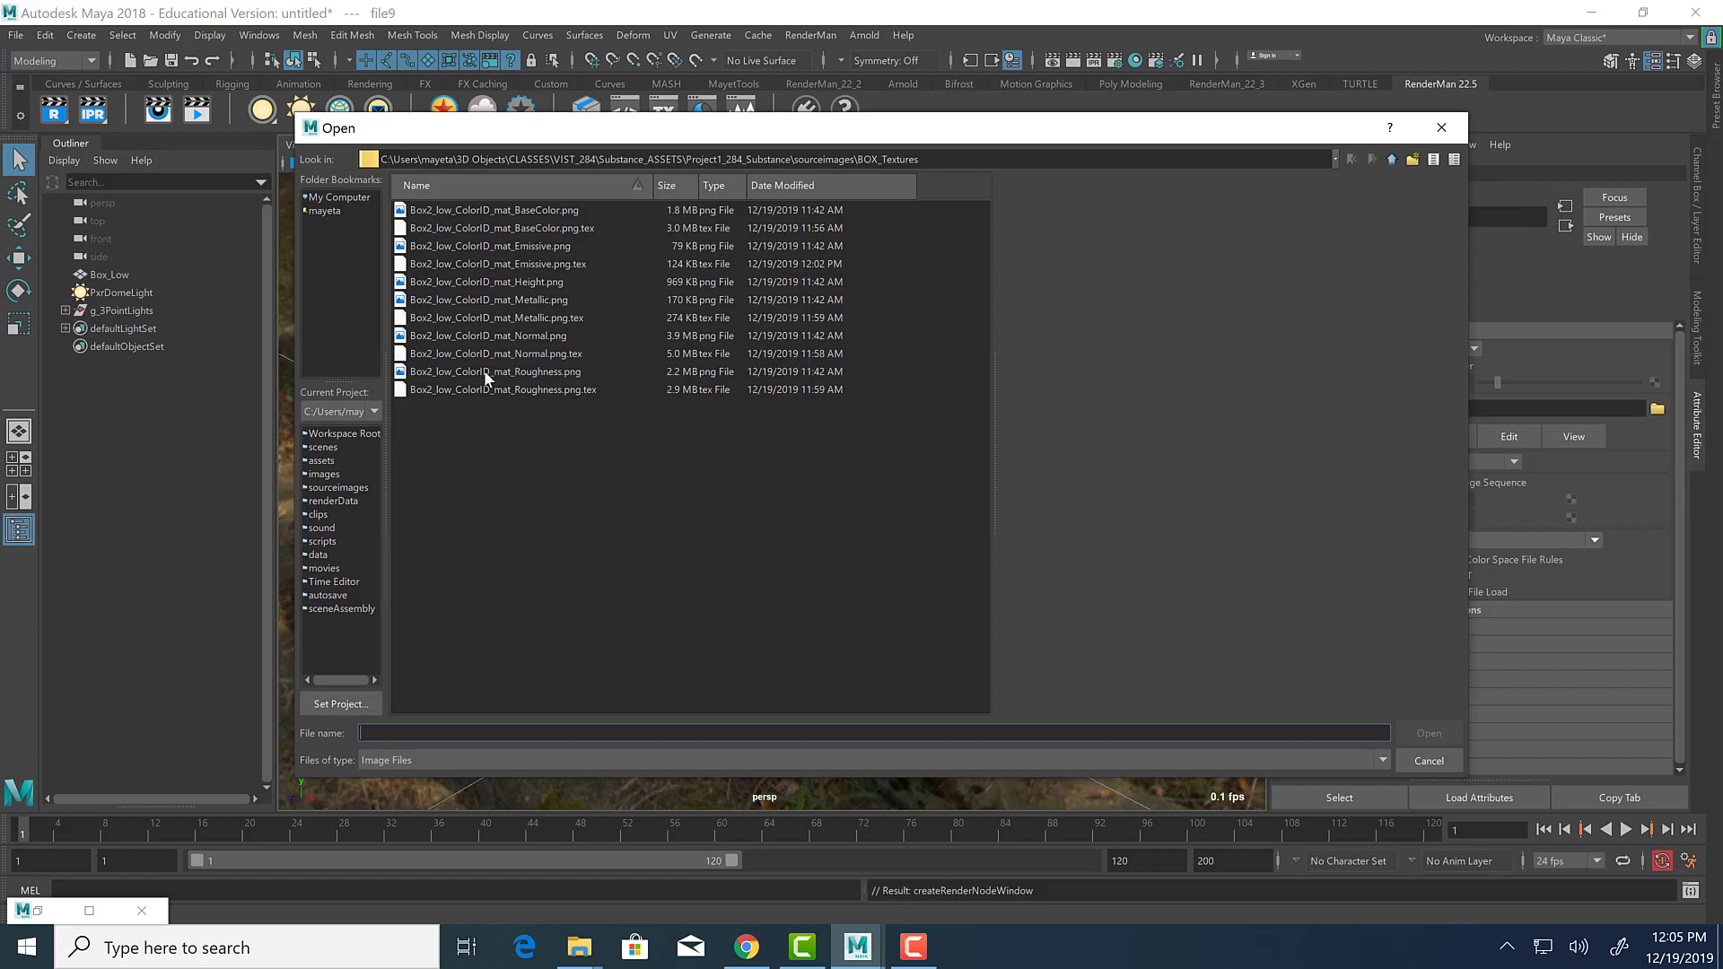
{"action": "left_click", "coordinate": [486, 373]}
{"action": "left_click", "coordinate": [1429, 734]}
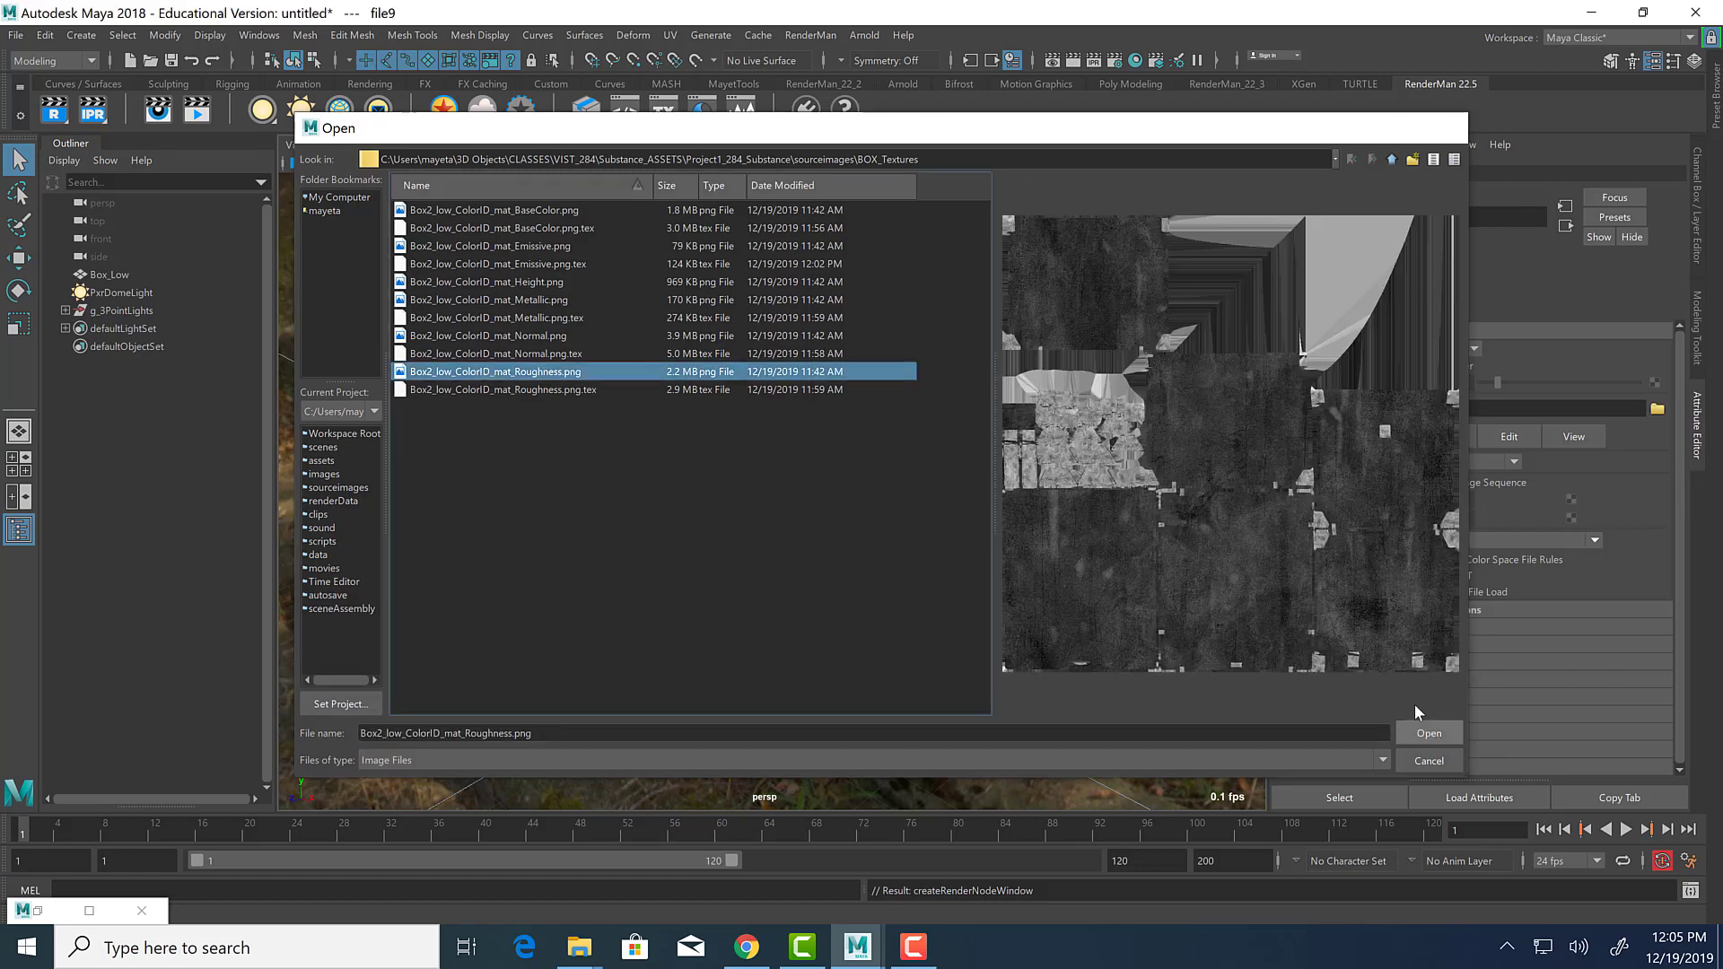
Assign the existing PxrS_Box_mat material to the box and start RenderMan rendering in the perspective viewport.
{"action": "left_click", "coordinate": [896, 481]}
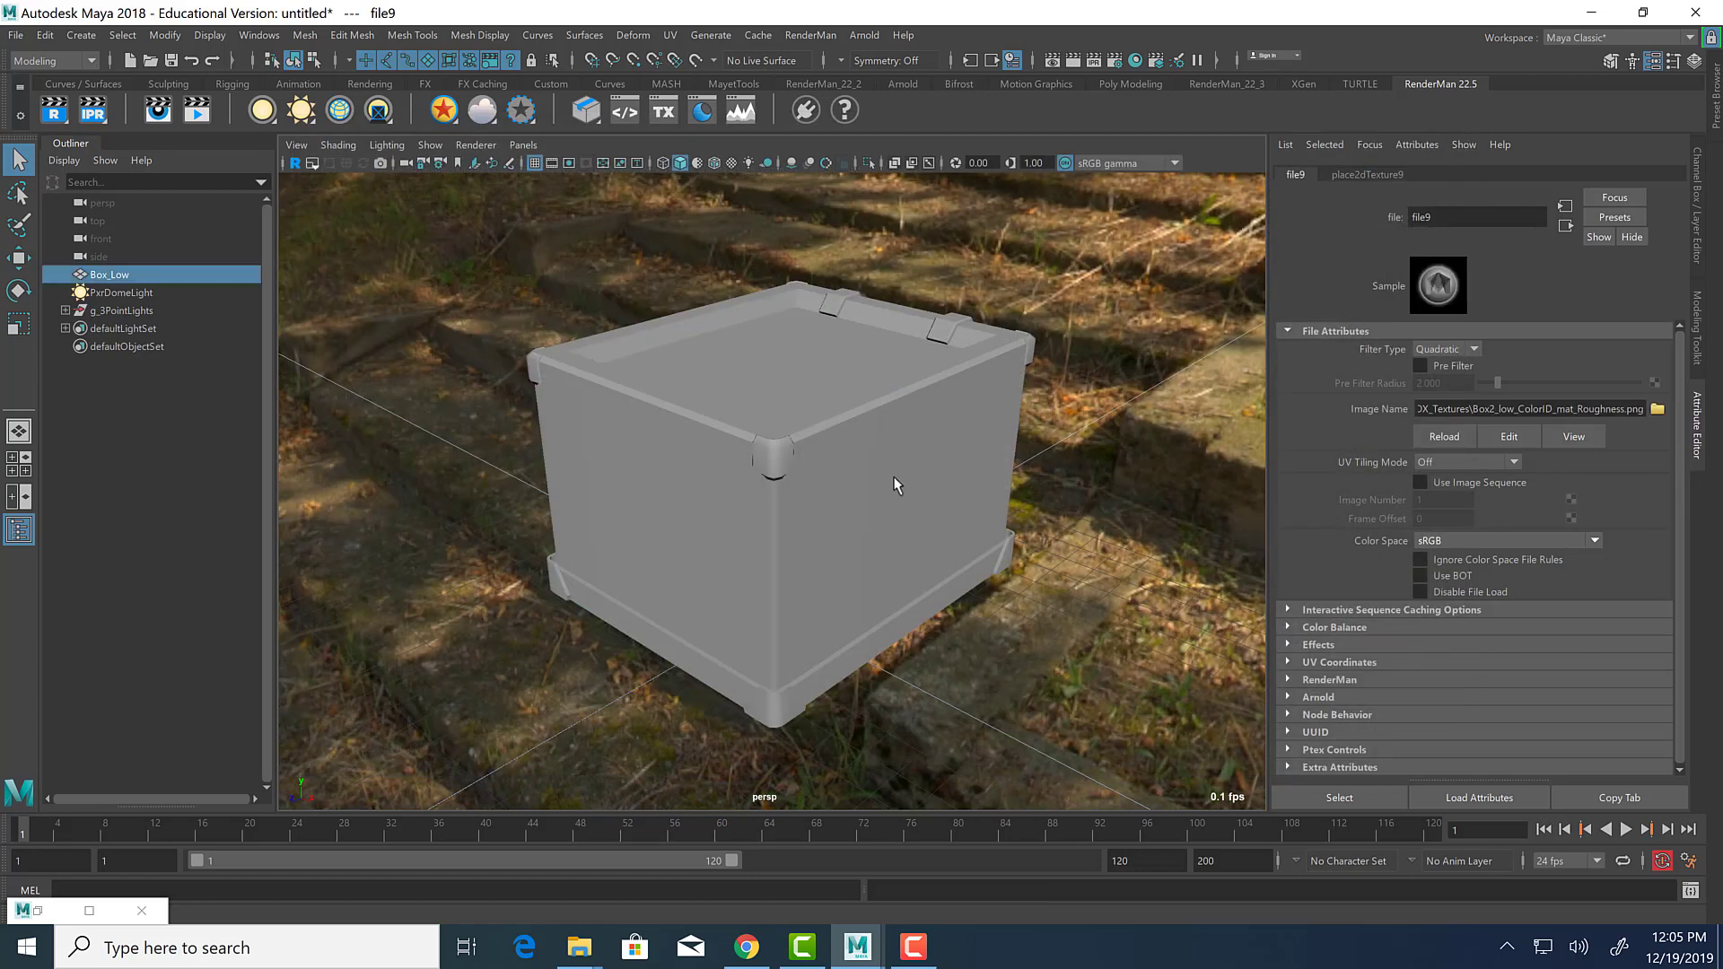
{"action": "right_click", "coordinate": [877, 423]}
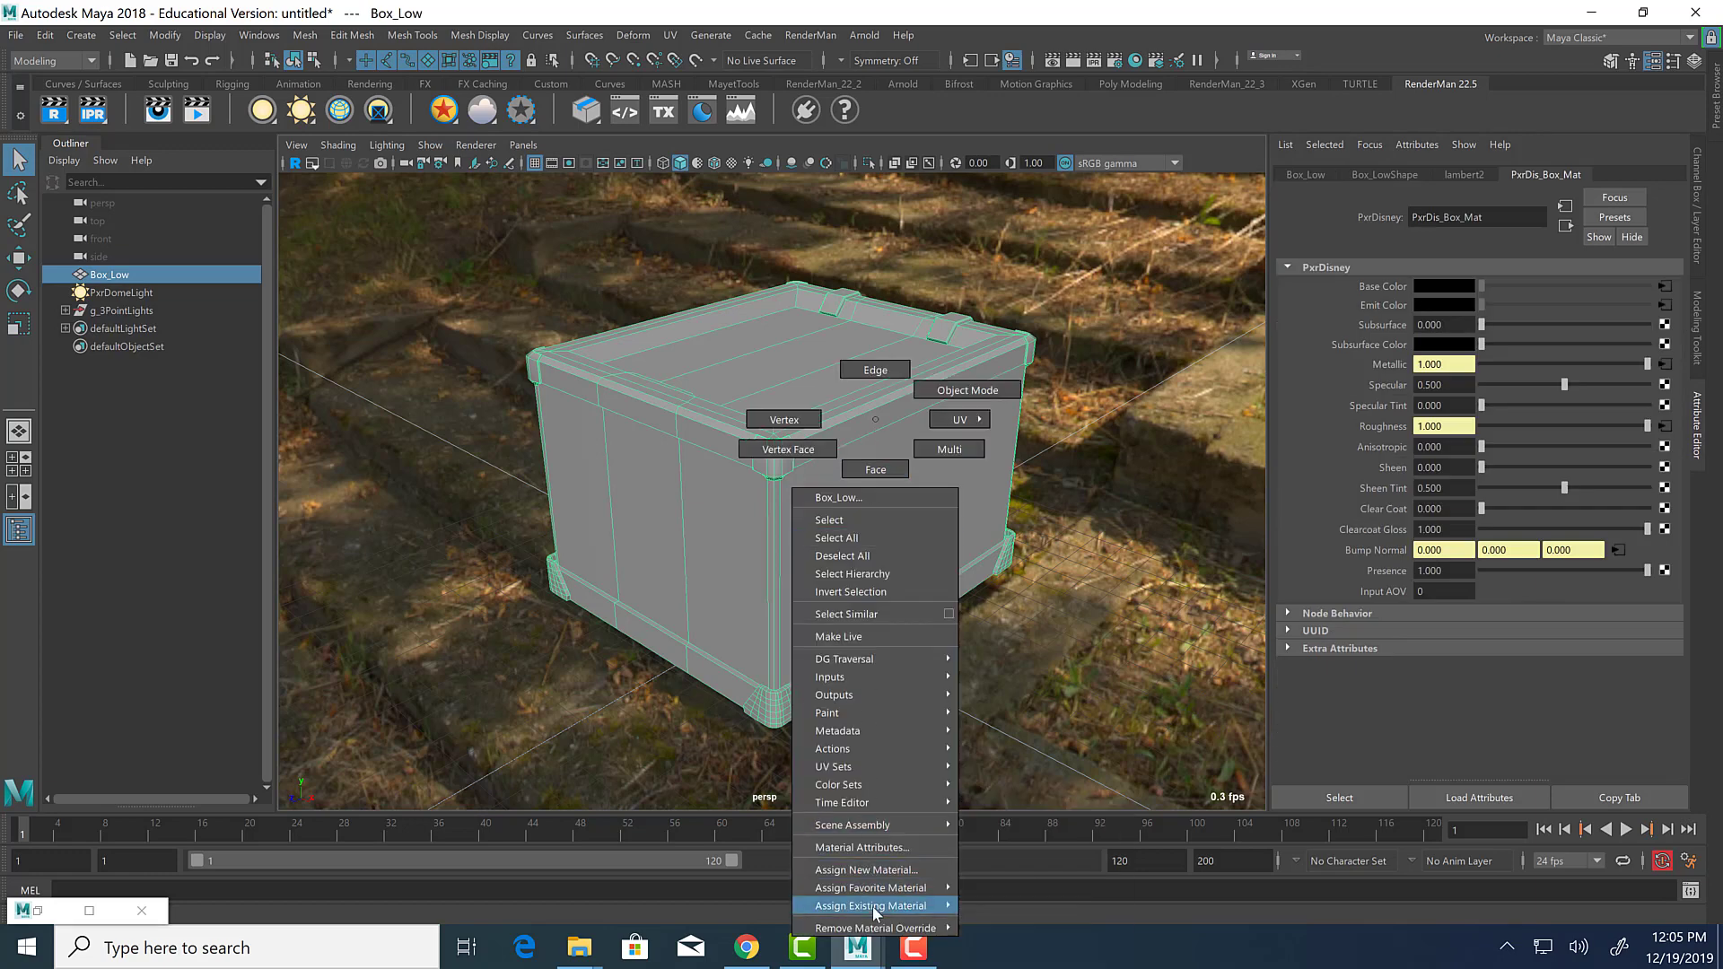
{"action": "mouse_move", "coordinate": [872, 906]}
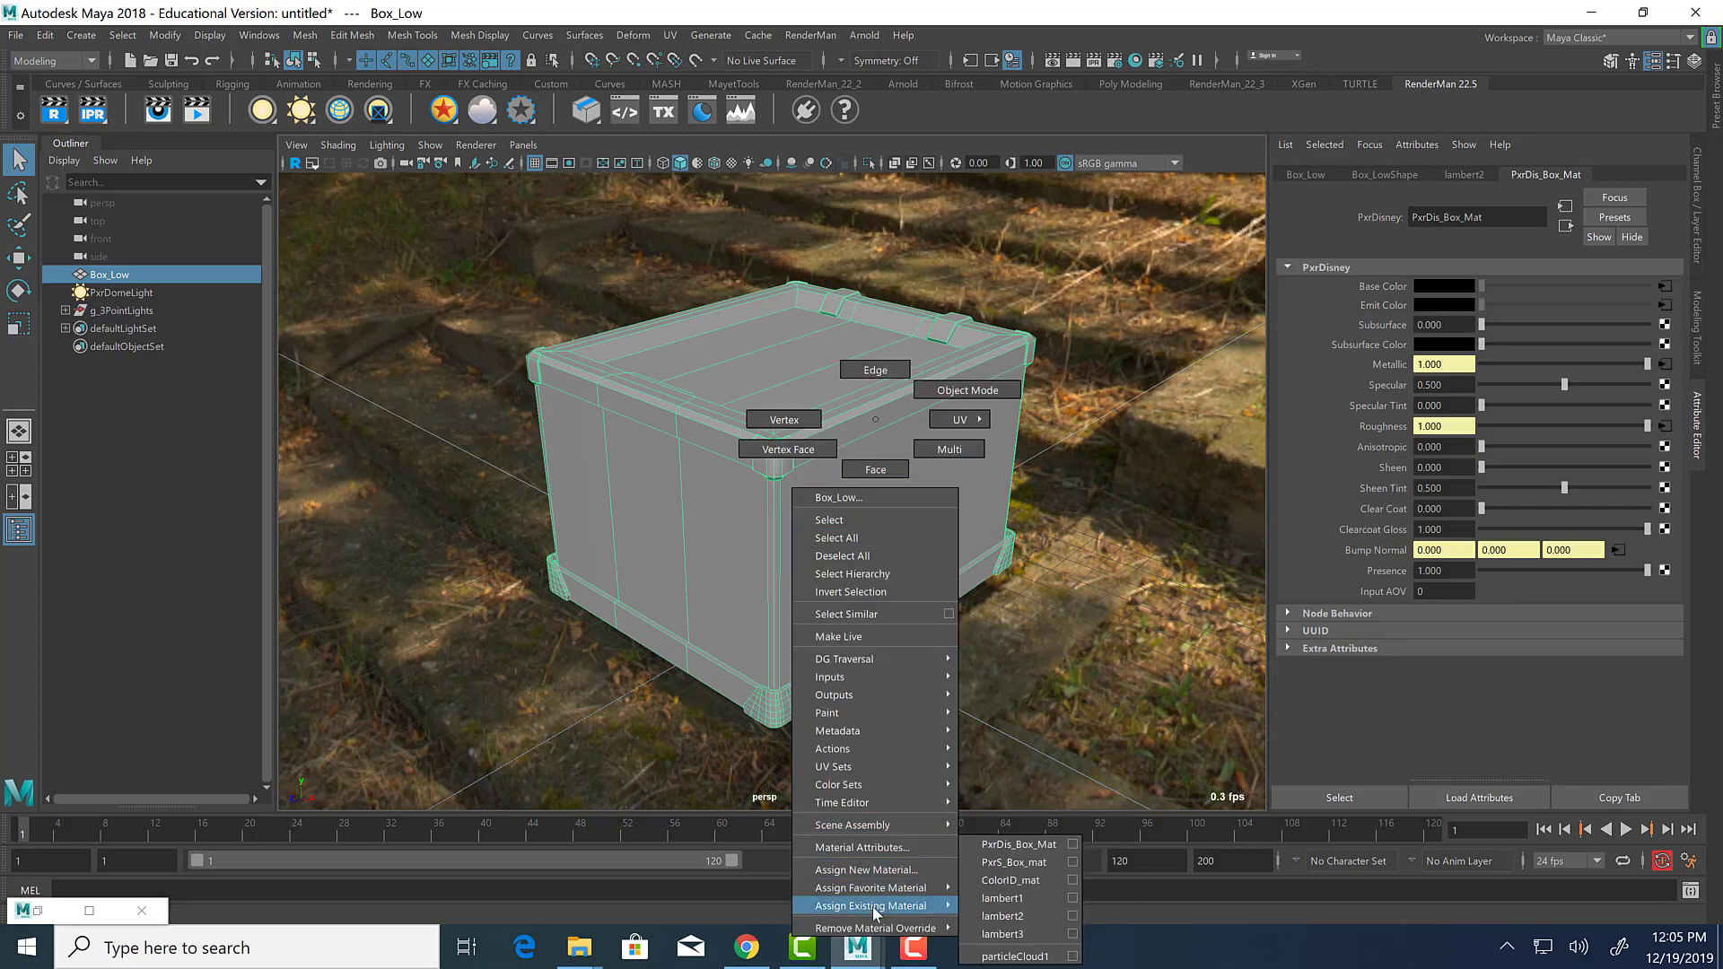
{"action": "left_click", "coordinate": [1035, 863]}
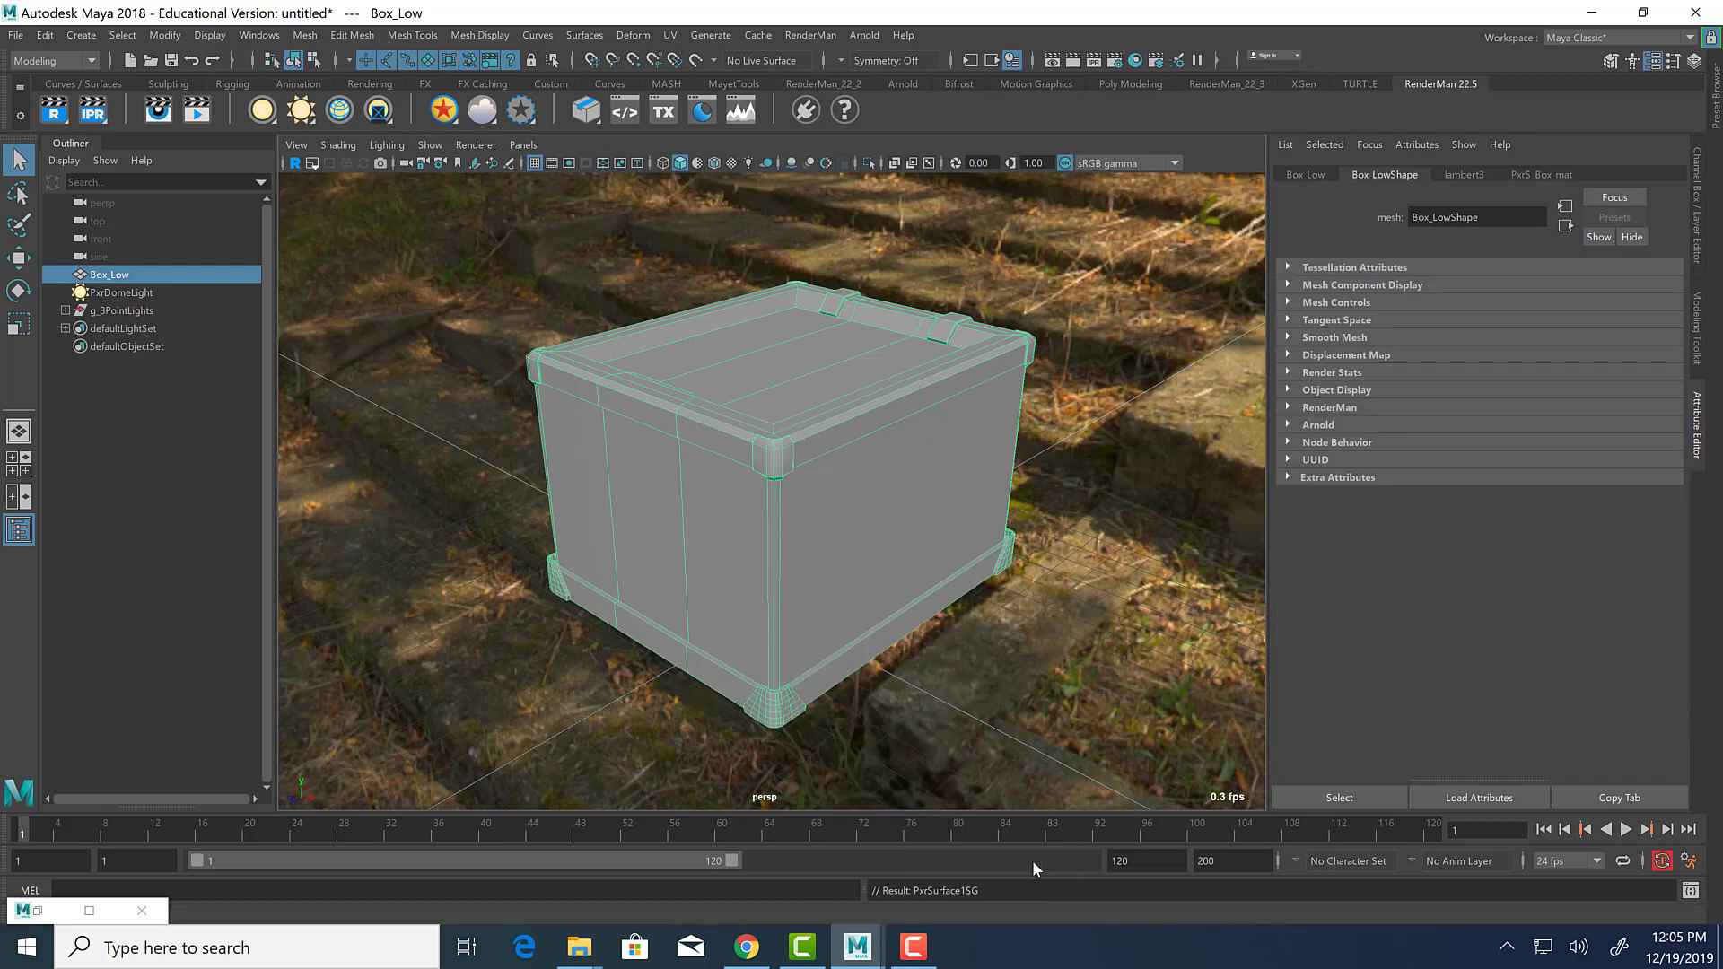
{"action": "left_click", "coordinate": [1538, 175]}
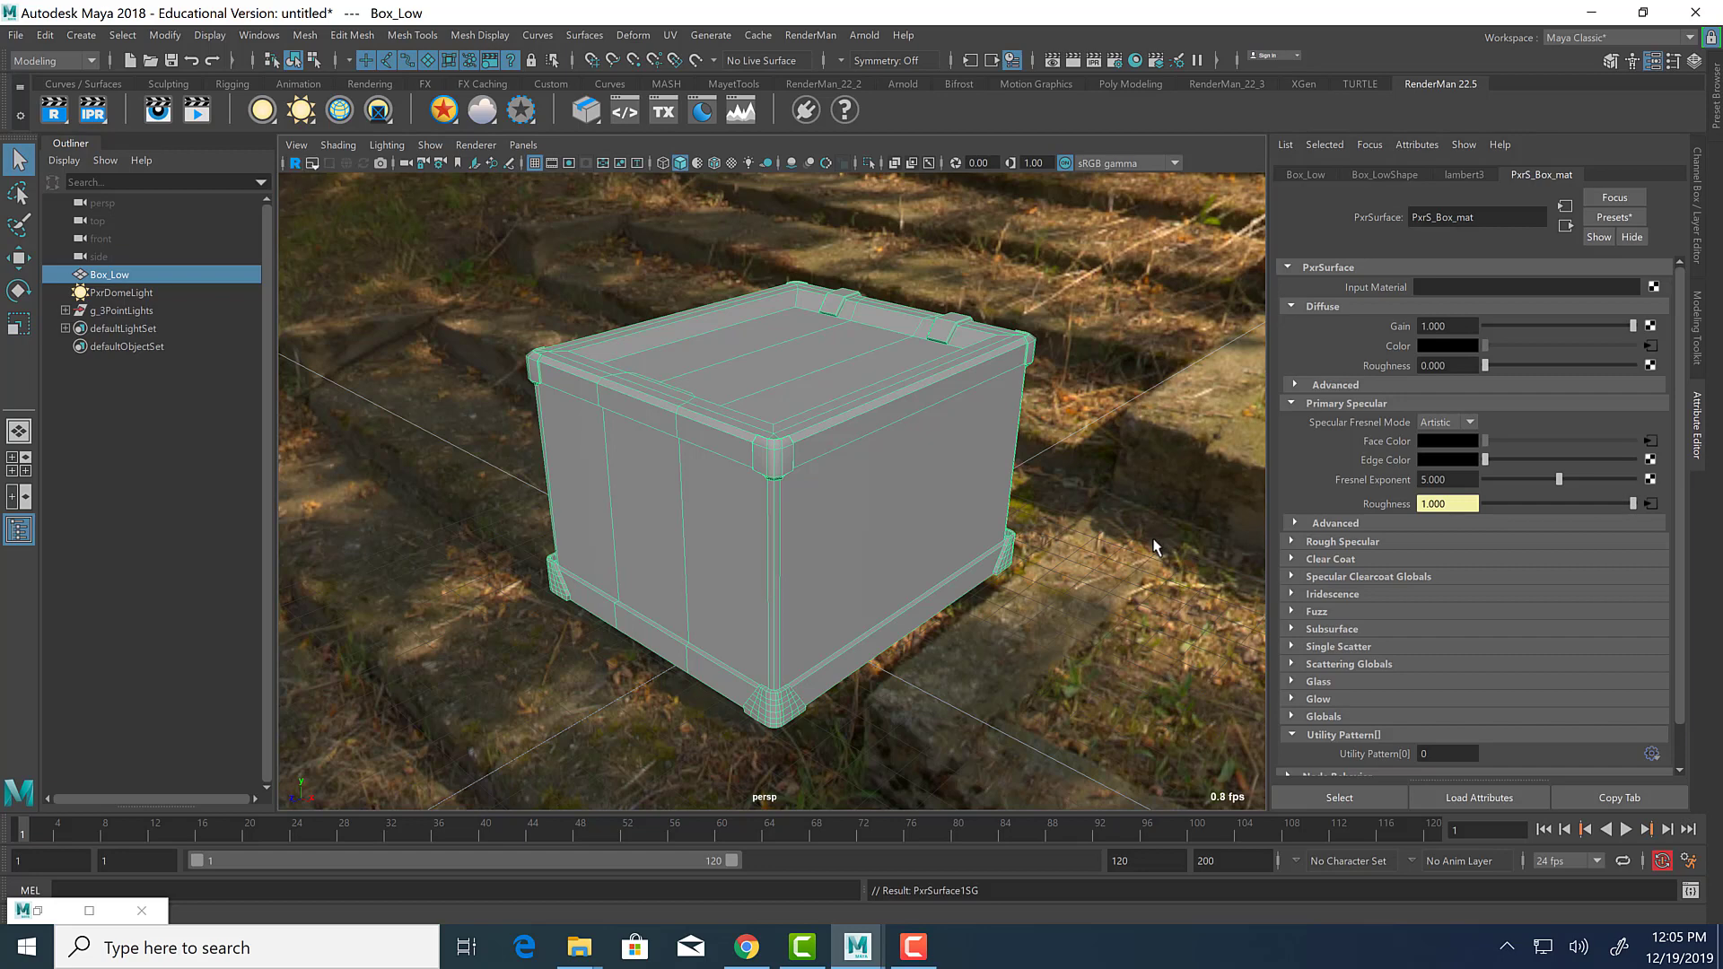
{"action": "left_click", "coordinate": [295, 163]}
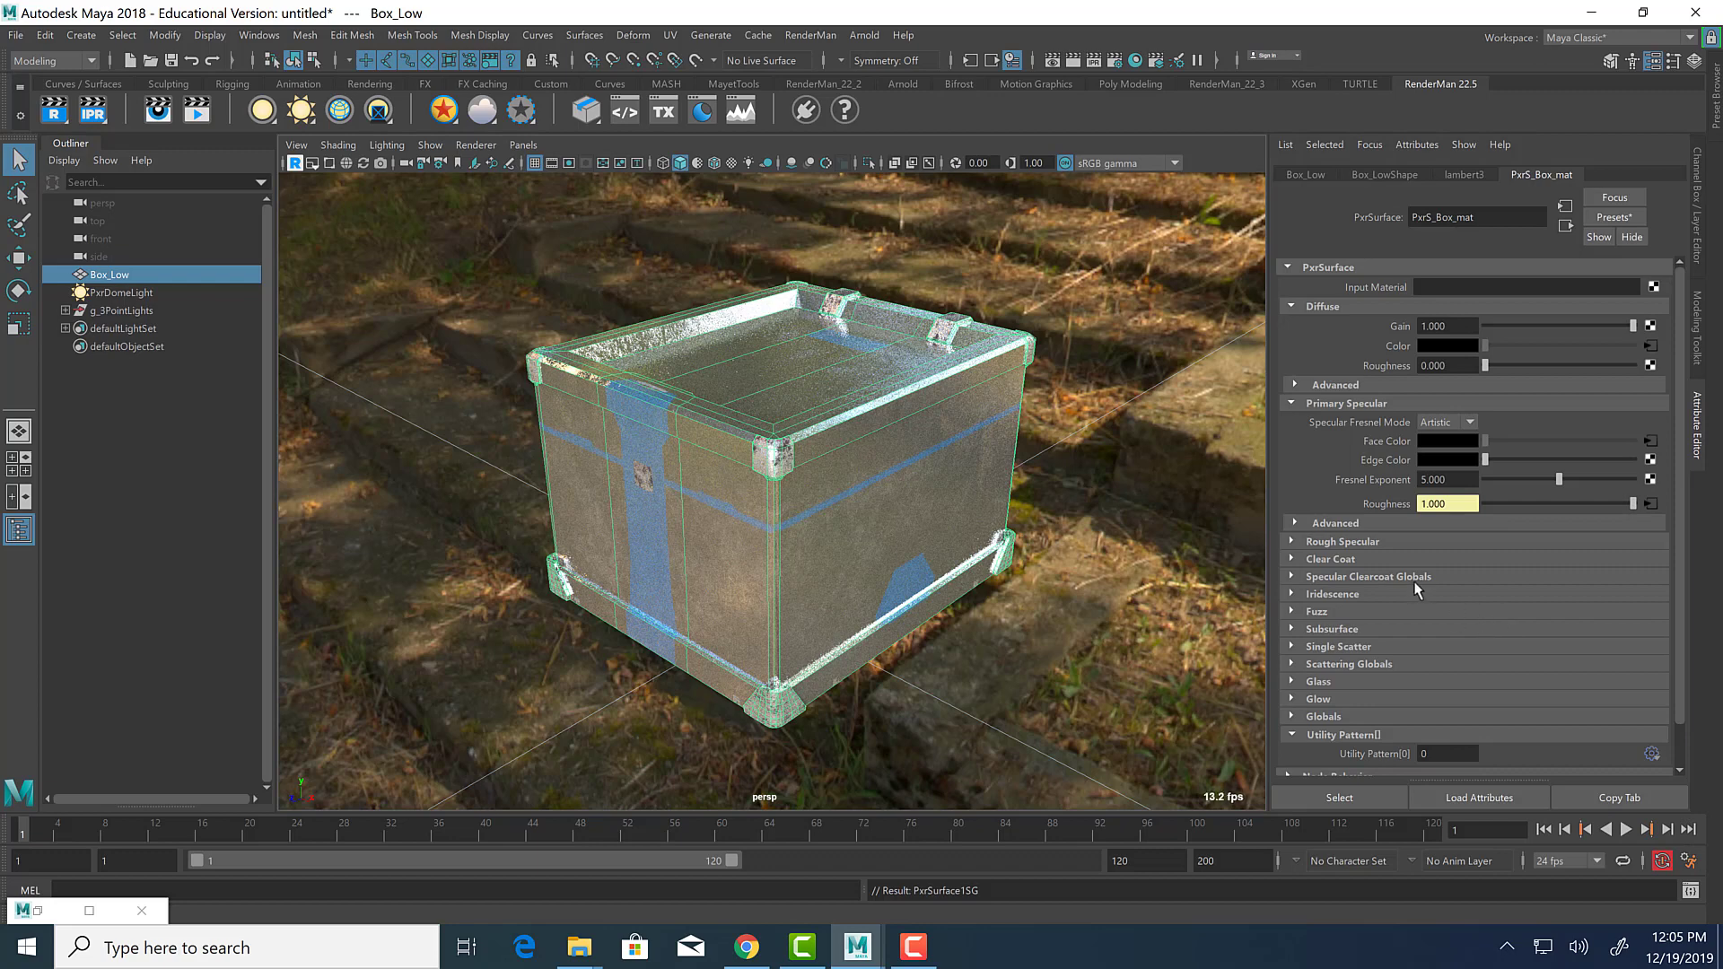
Map a file texture with Box2_low_ColorID_mat_Normal.png to the advanced Diffuse Bump of PxrS_Box_mat.
{"action": "left_click", "coordinate": [1308, 384]}
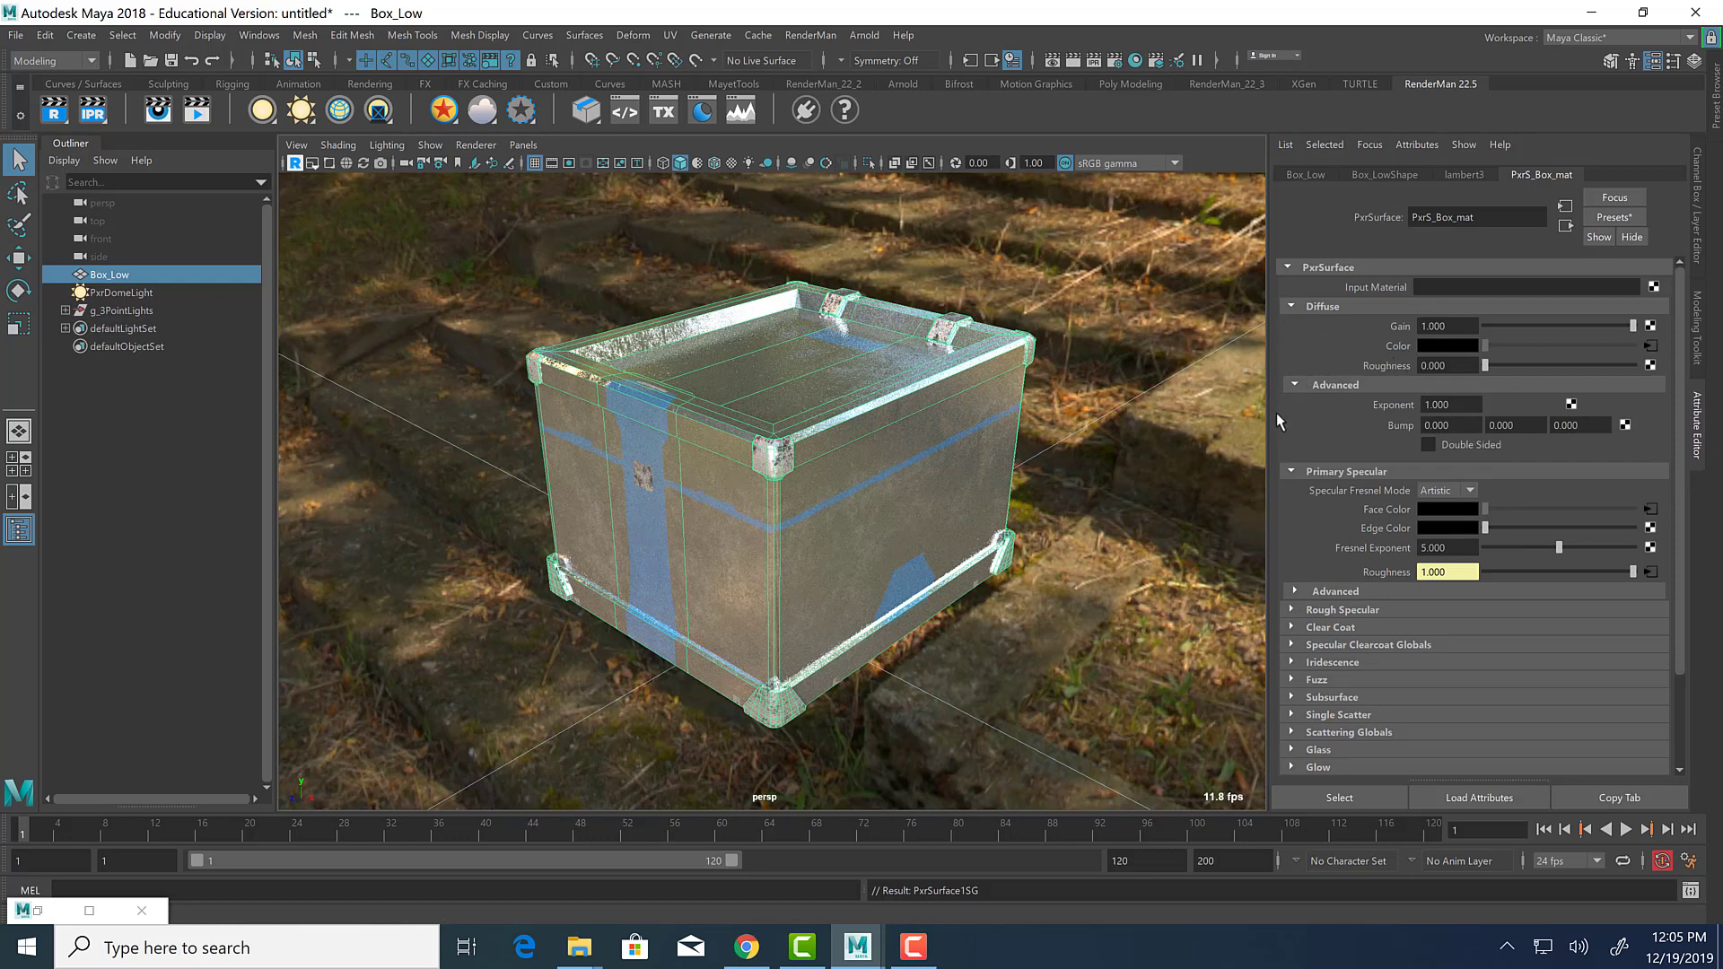
{"action": "left_click", "coordinate": [1625, 426]}
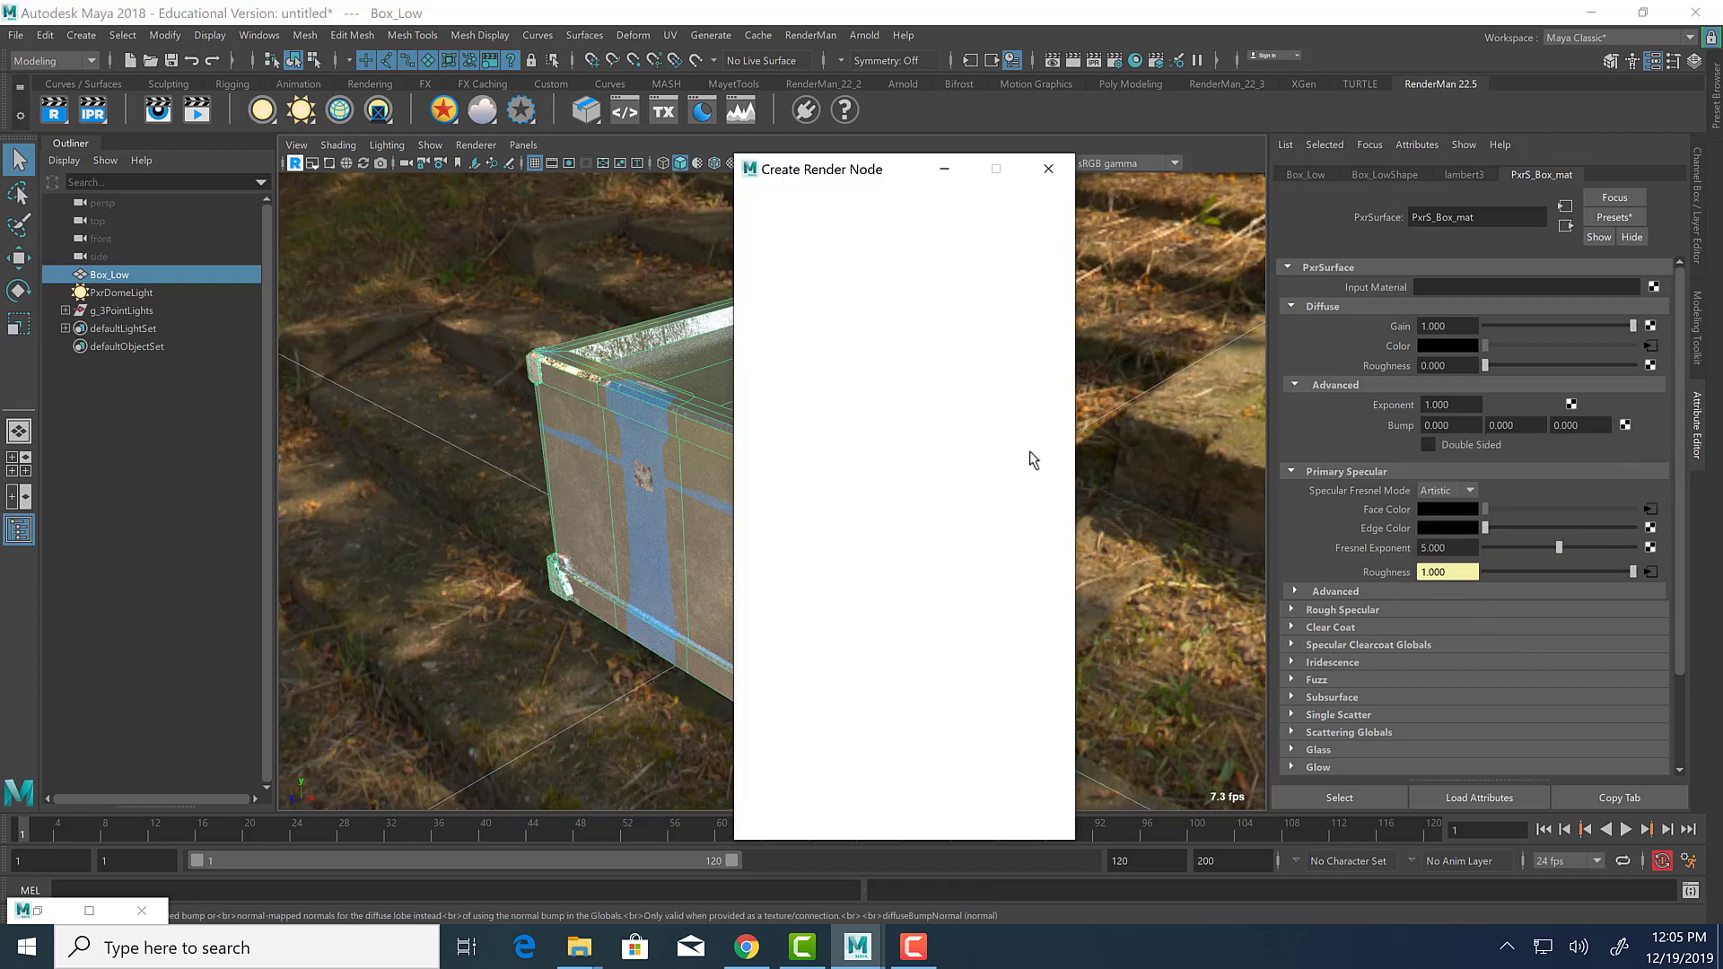
{"action": "left_click", "coordinate": [889, 314]}
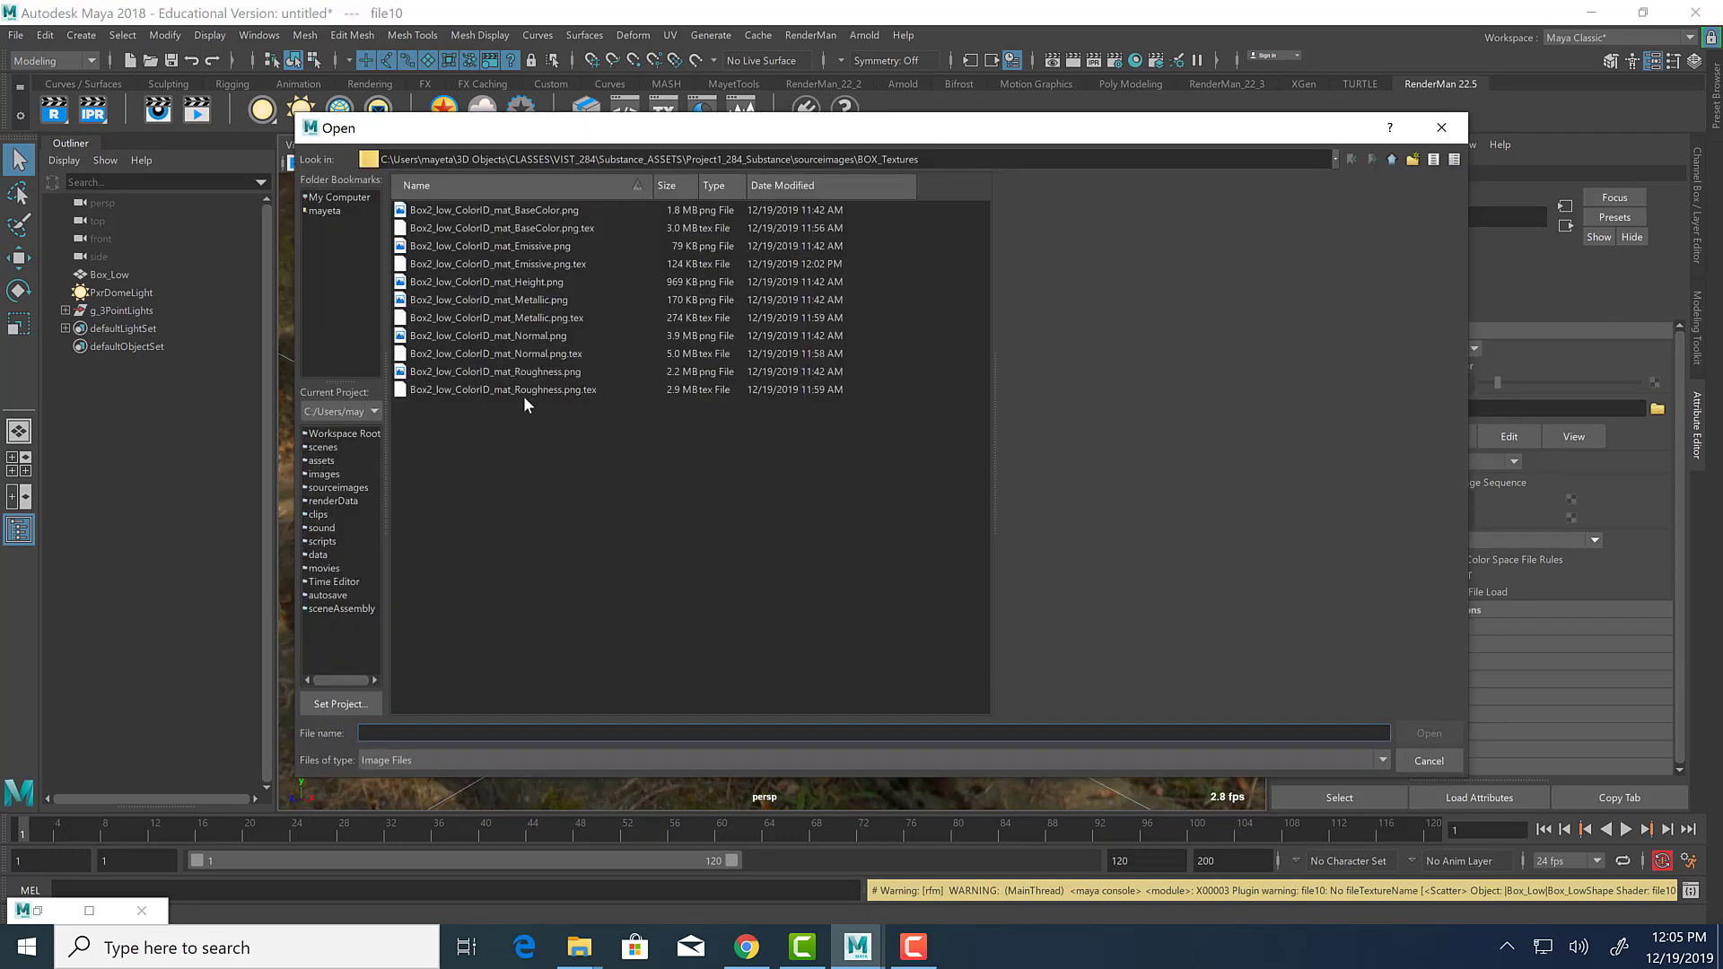
{"action": "left_click", "coordinate": [526, 335]}
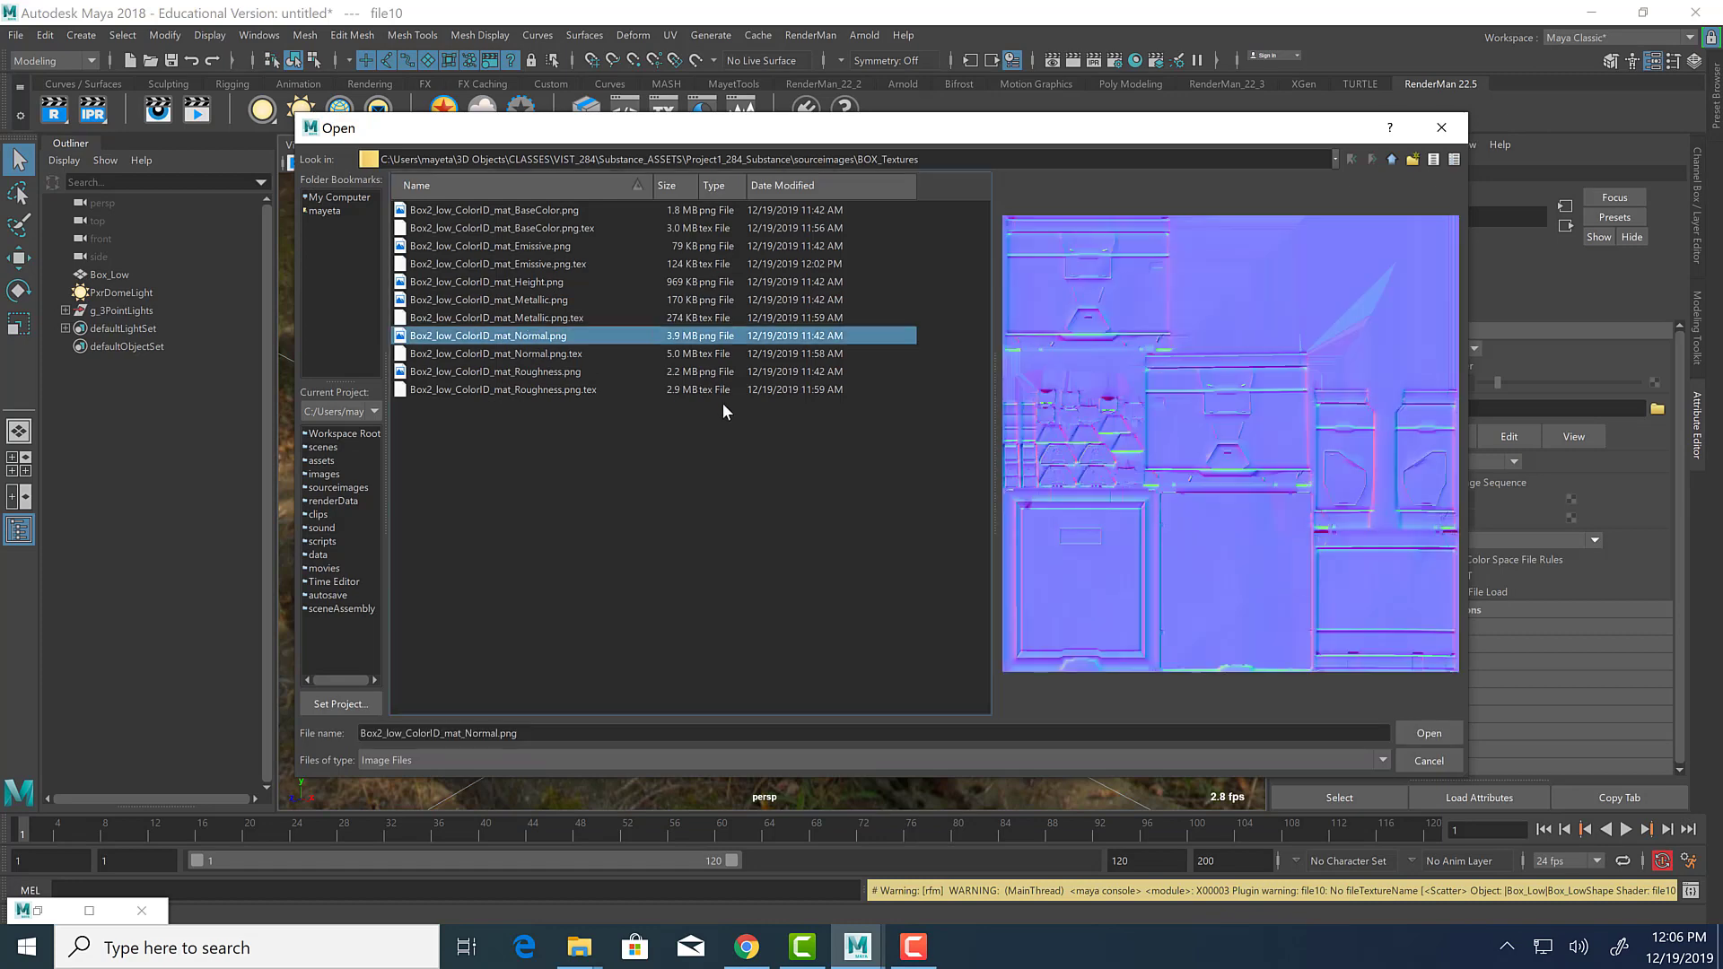
{"action": "left_click", "coordinate": [1446, 734]}
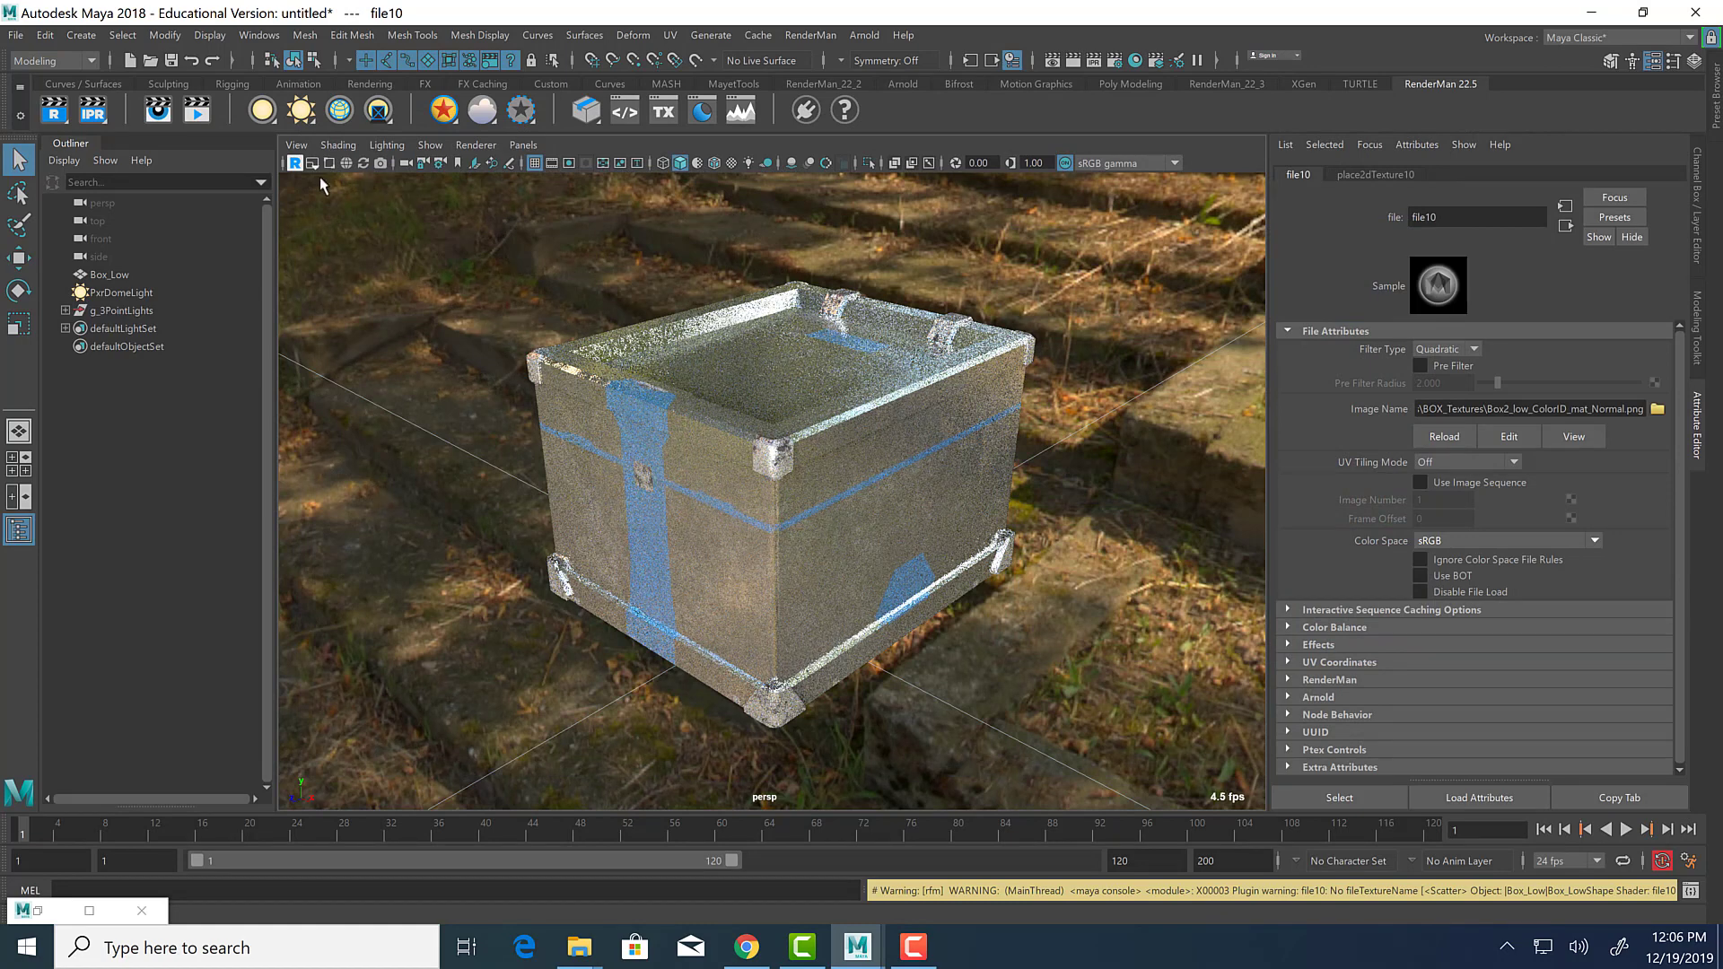
{"action": "left_click", "coordinate": [295, 165]}
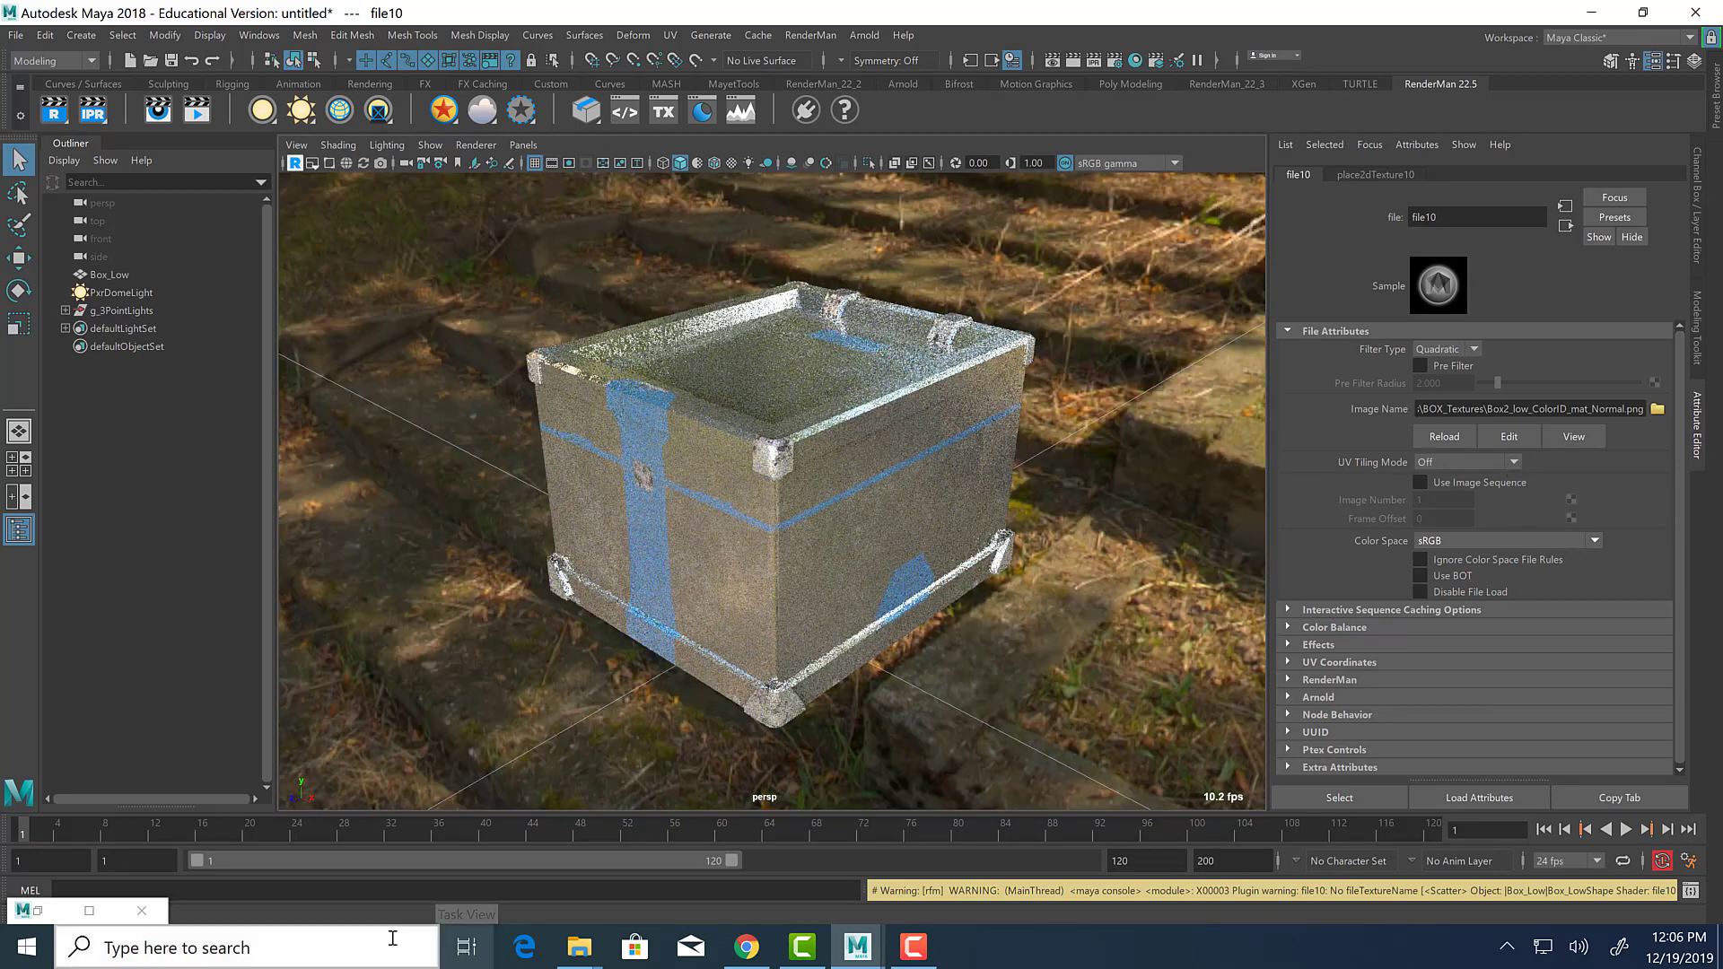
Restore the Hypershade and expand the PxrS_Box_mat node to show all of its attributes.
{"action": "double_click", "coordinate": [65, 911]}
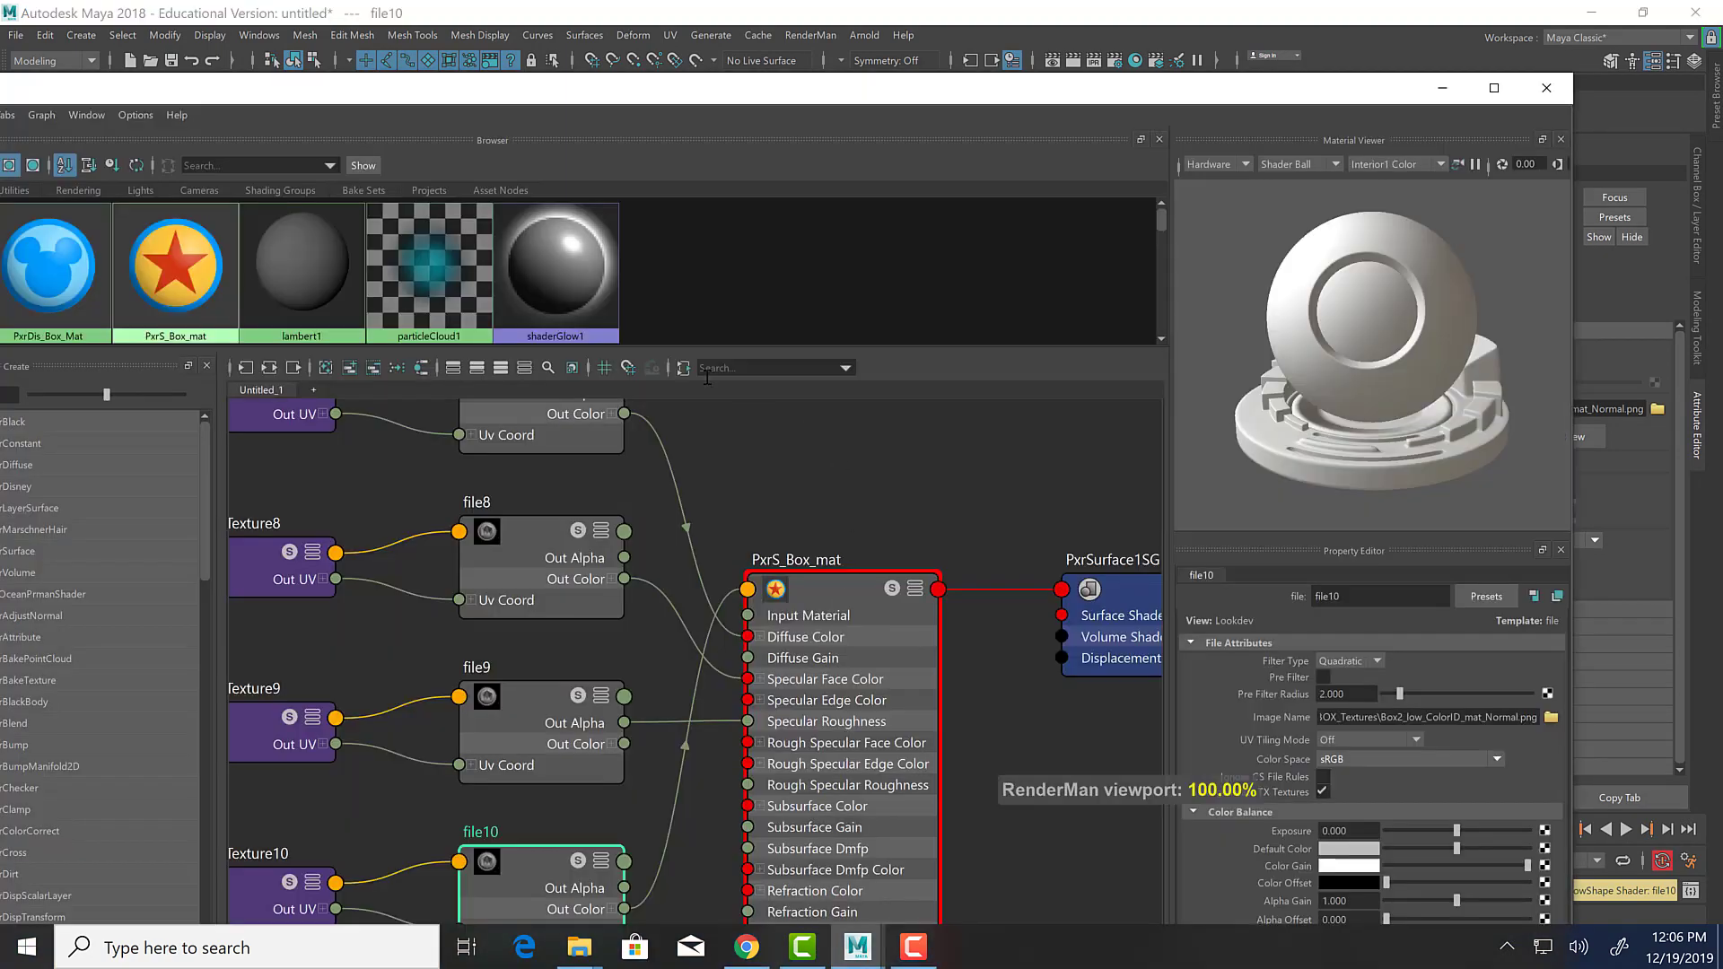
{"action": "left_click_drag", "start_coordinate": [762, 94], "coordinate": [974, 73]}
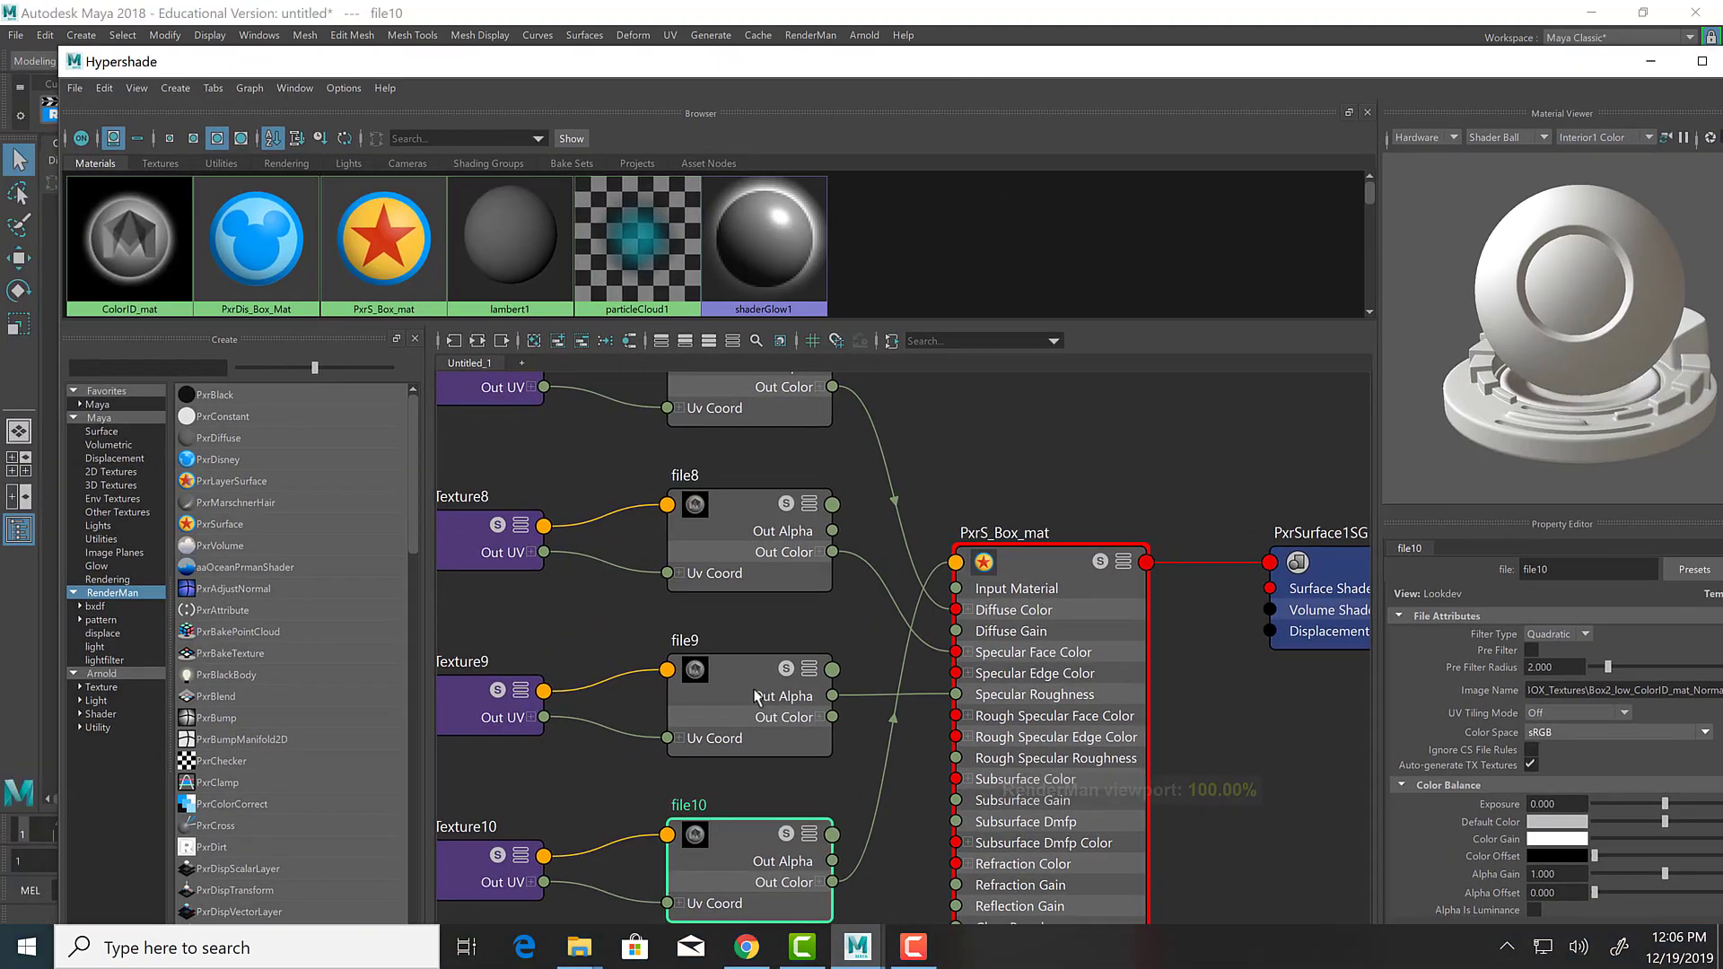
{"action": "scroll", "coordinate": [789, 691], "scroll_direction": "down", "scroll_amount": 5}
{"action": "scroll", "coordinate": [789, 691], "scroll_direction": "up", "scroll_amount": 3}
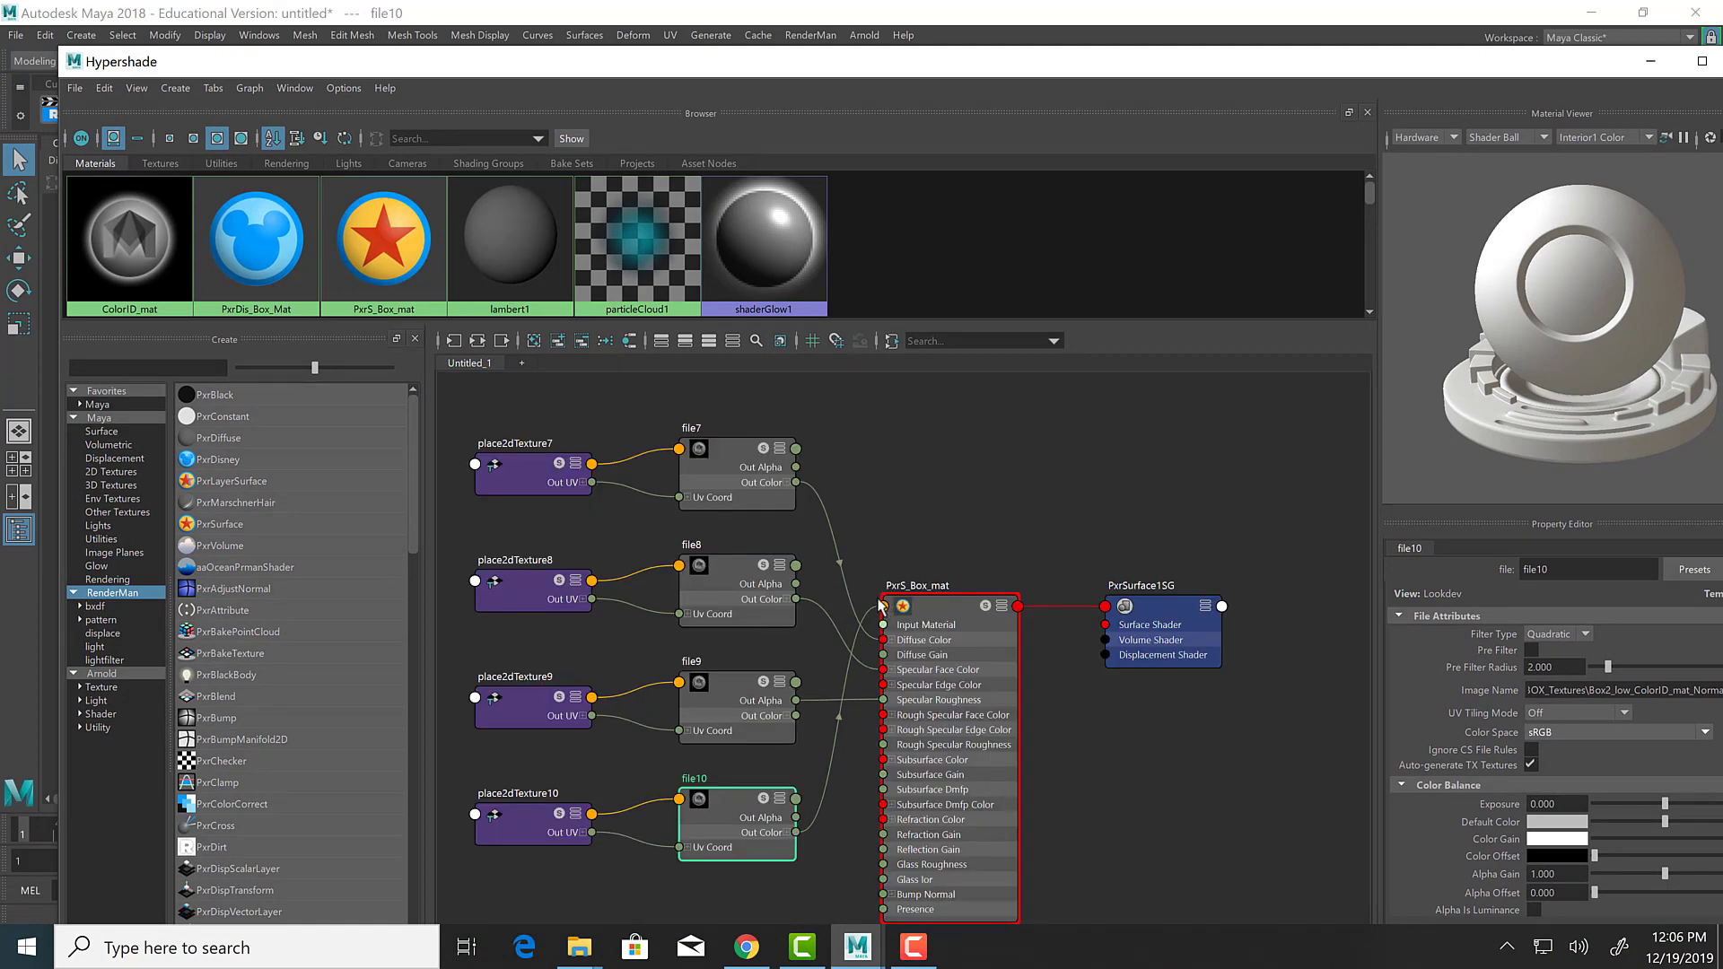
{"action": "left_click", "coordinate": [1003, 607]}
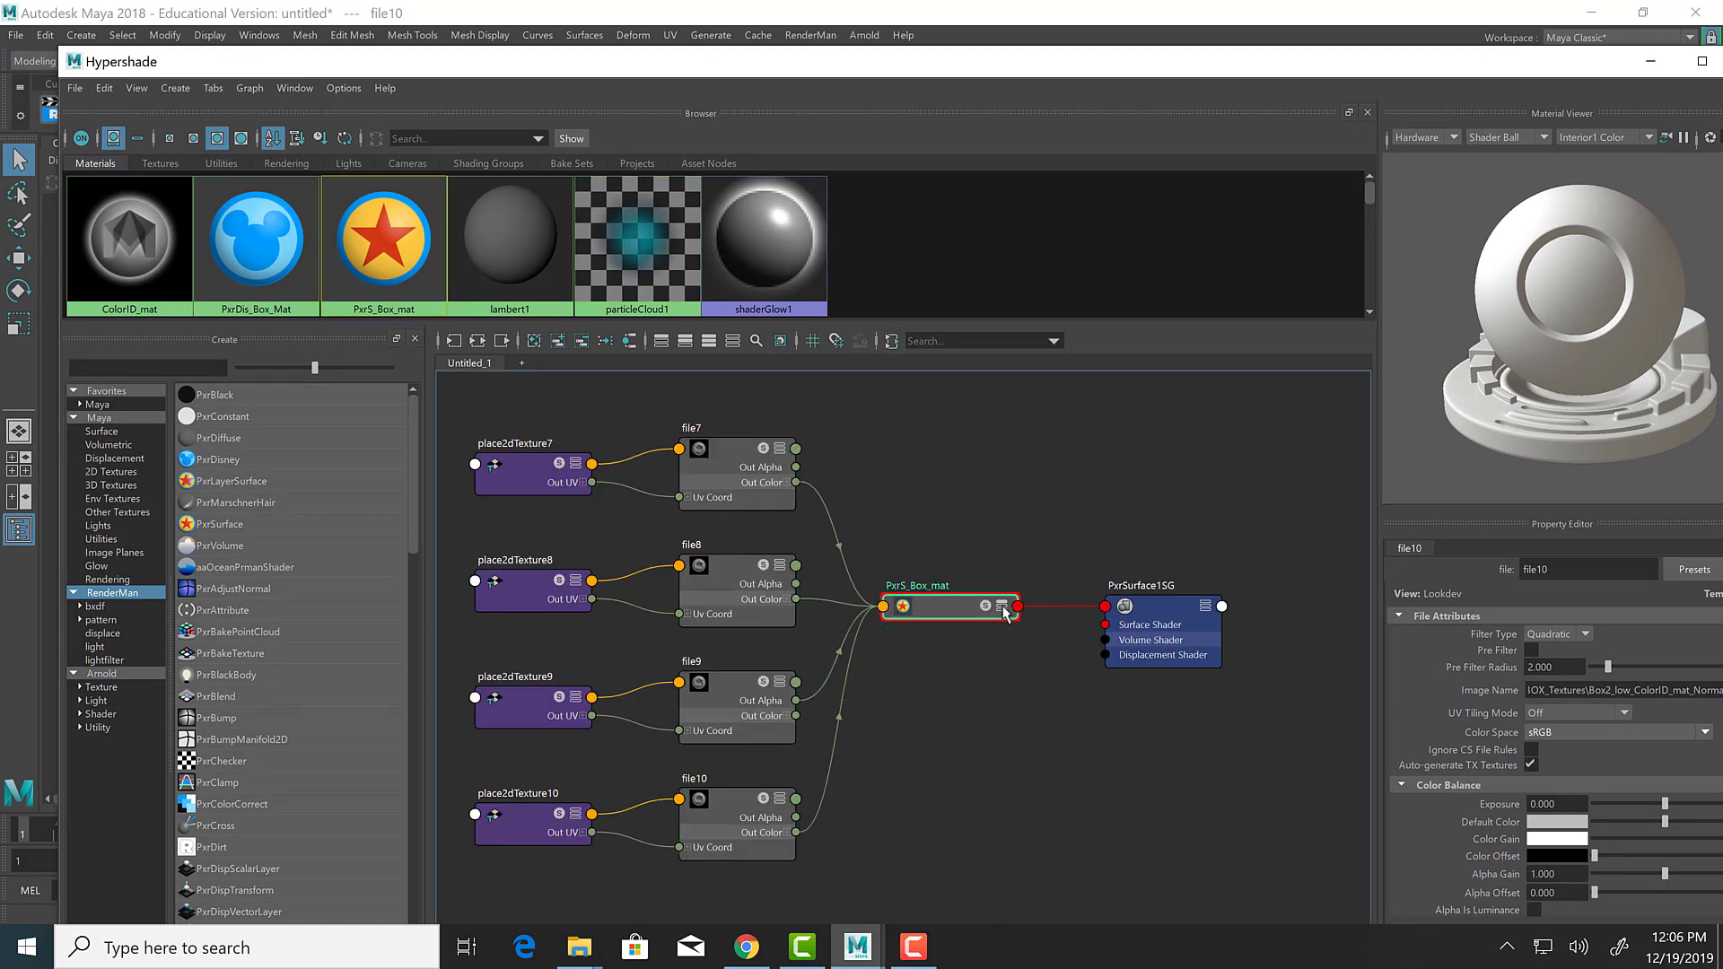
{"action": "left_click", "coordinate": [1003, 608]}
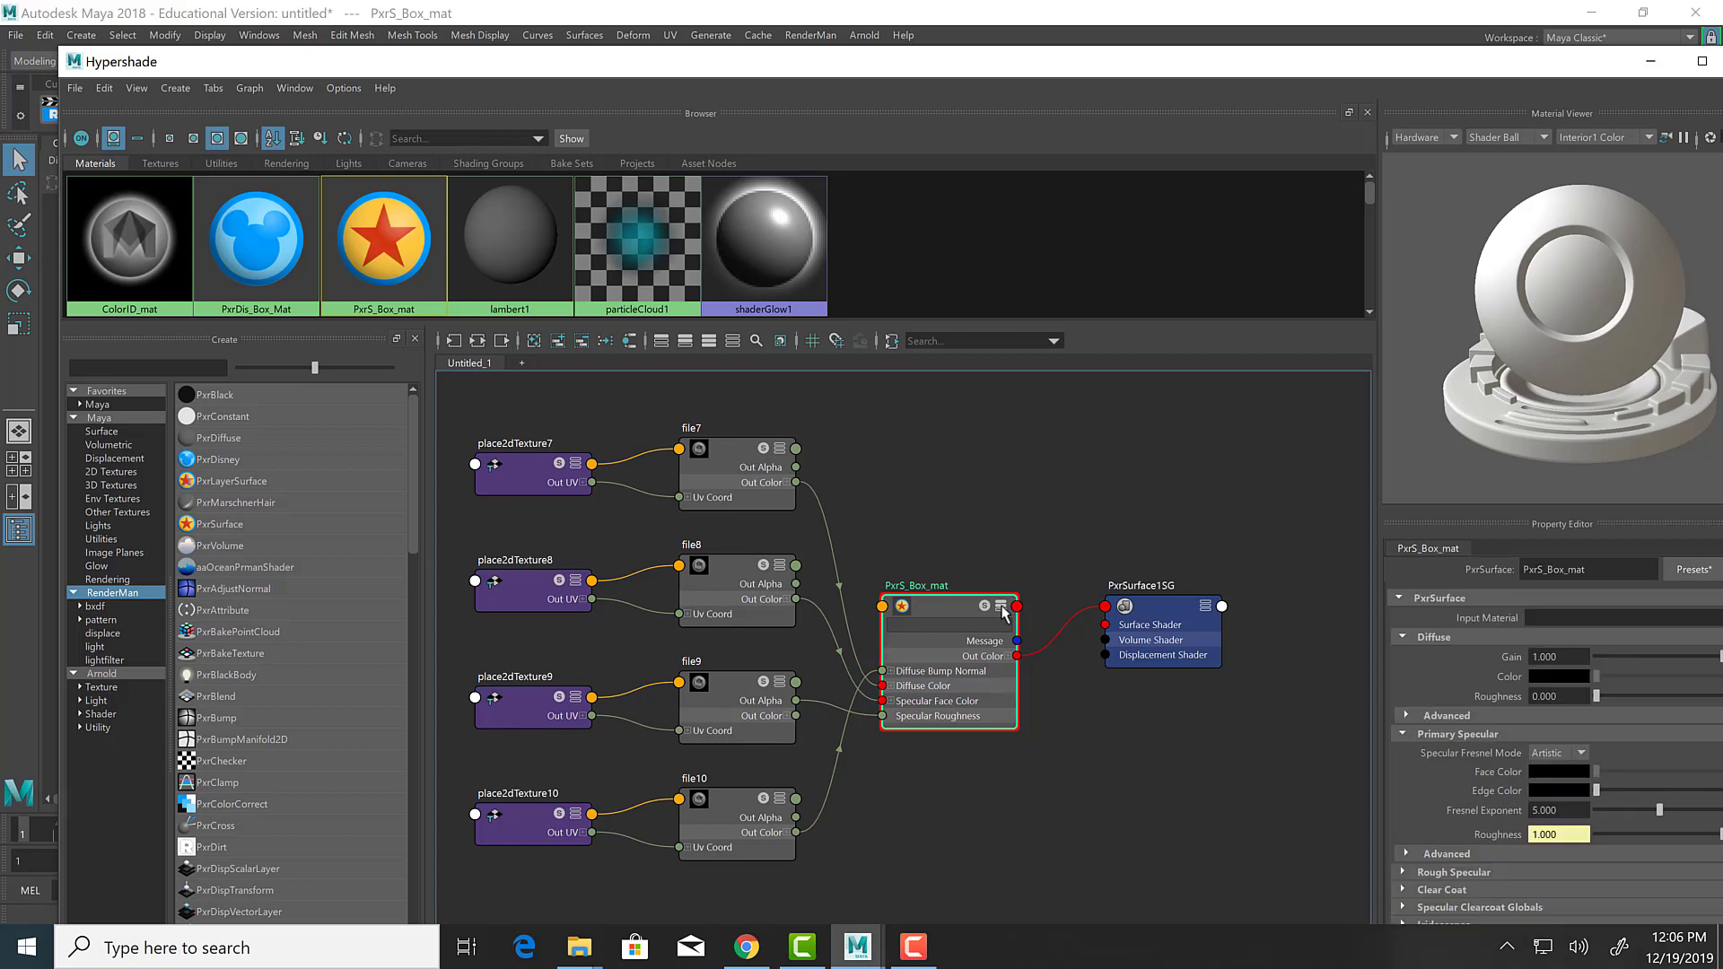
{"action": "left_click", "coordinate": [1003, 608]}
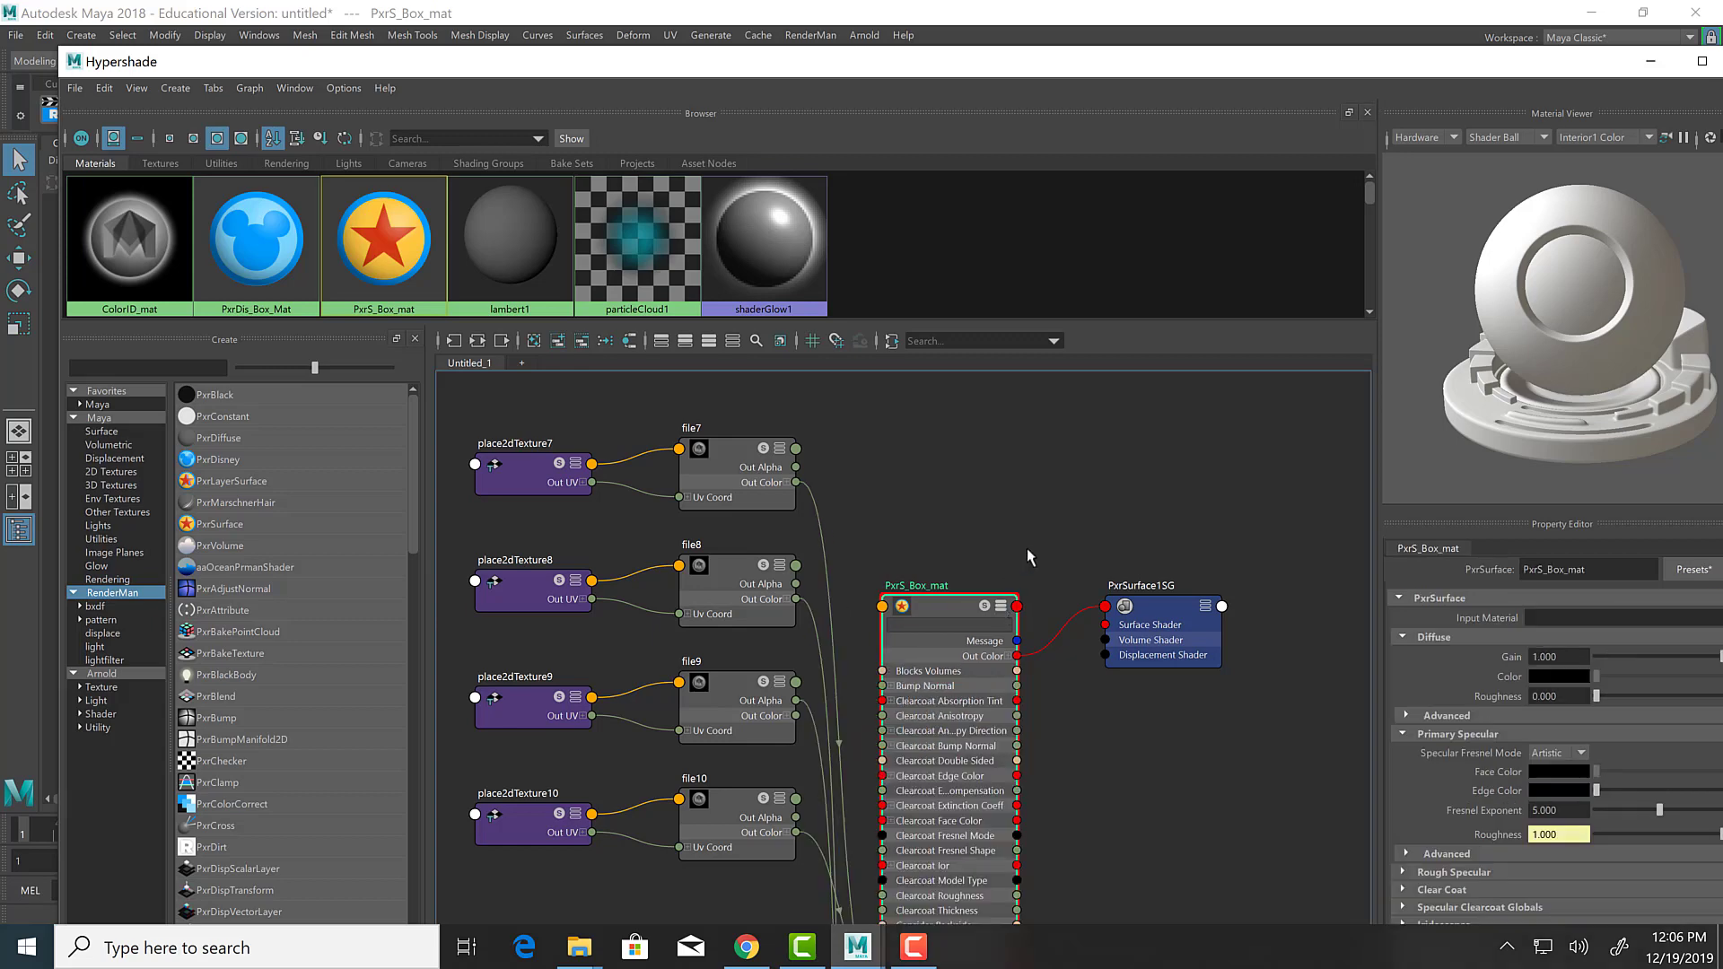
Examine the full attribute list of the PxrS_Box_mat node to trace where each texture file connects.
{"action": "middle_click_drag", "start_coordinate": [924, 543], "coordinate": [982, 352], "text": "alt"}
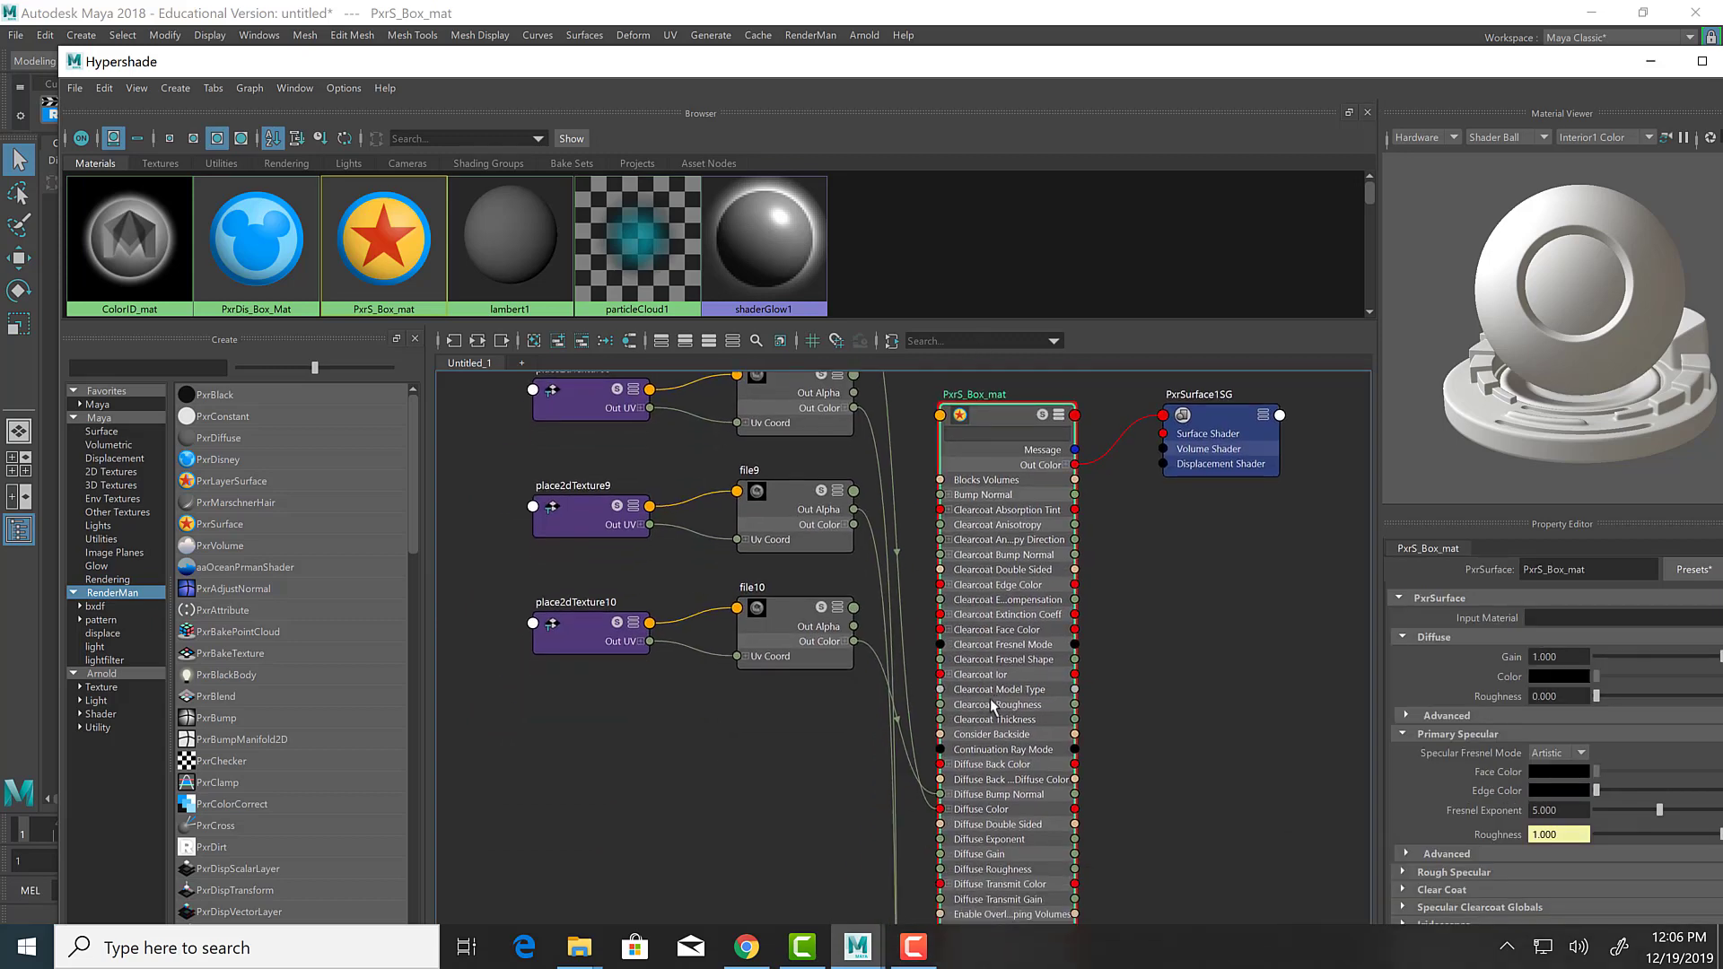
{"action": "scroll", "coordinate": [991, 705], "scroll_direction": "down", "scroll_amount": 2}
{"action": "middle_click_drag", "start_coordinate": [1127, 772], "coordinate": [1115, 402], "text": "alt"}
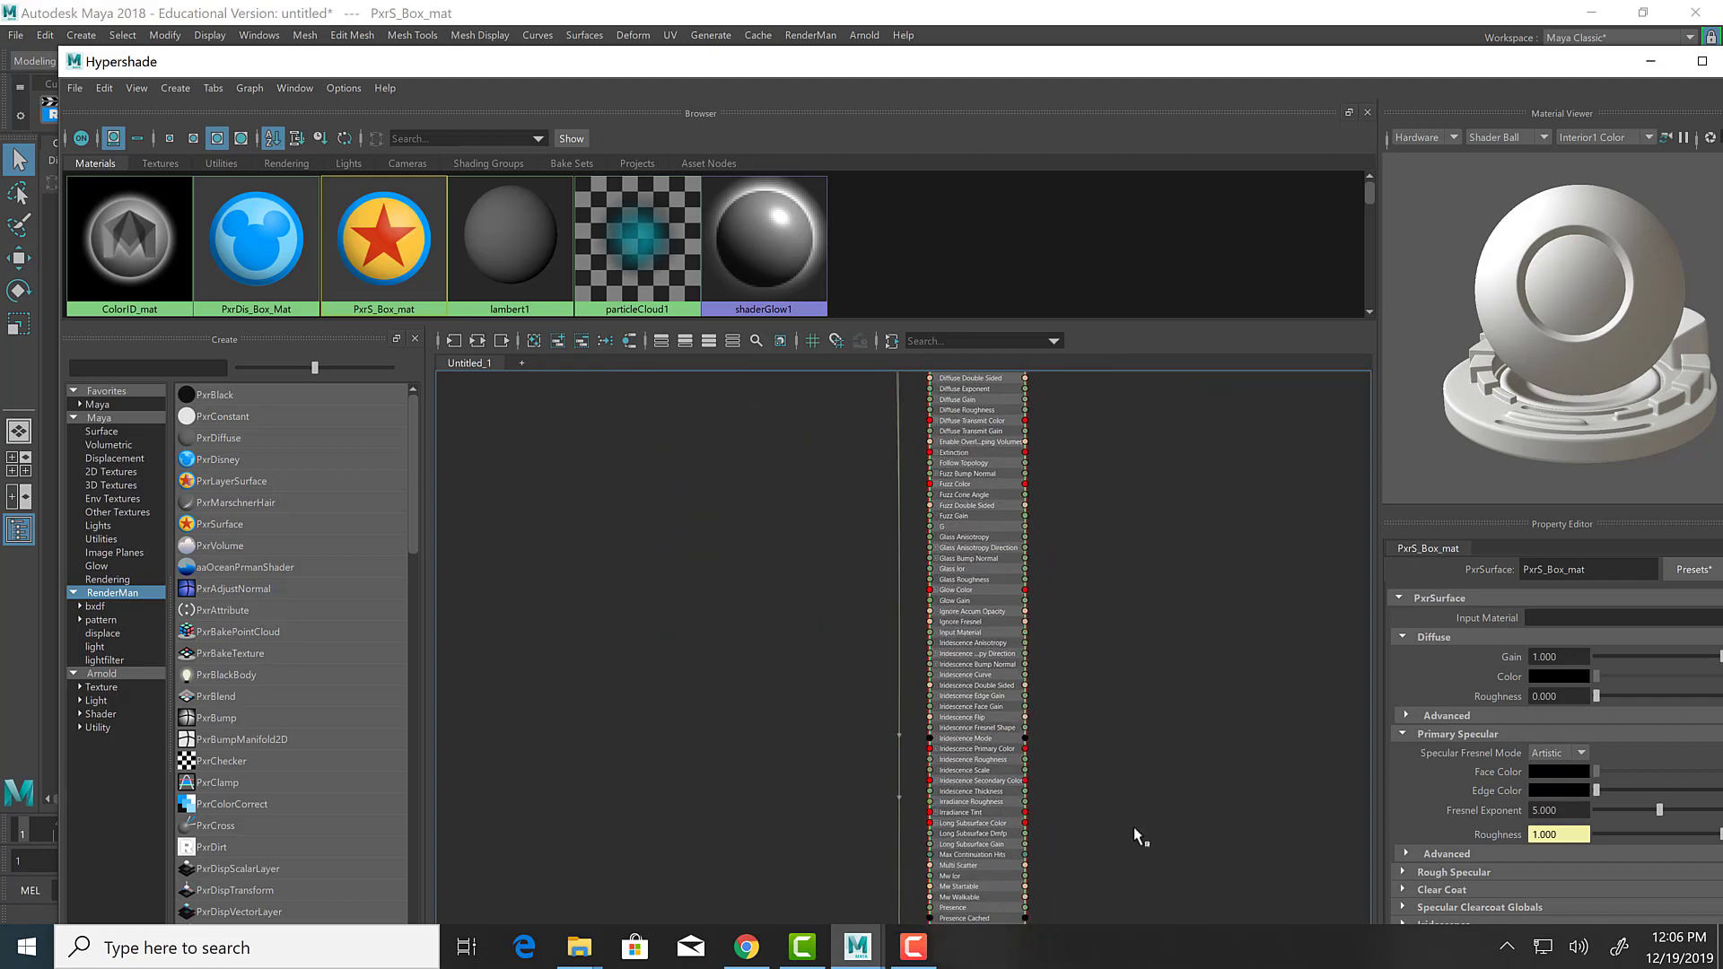
{"action": "middle_click_drag", "start_coordinate": [1139, 831], "coordinate": [1125, 455], "text": "alt"}
{"action": "middle_click_drag", "start_coordinate": [1131, 772], "coordinate": [1118, 440], "text": "alt"}
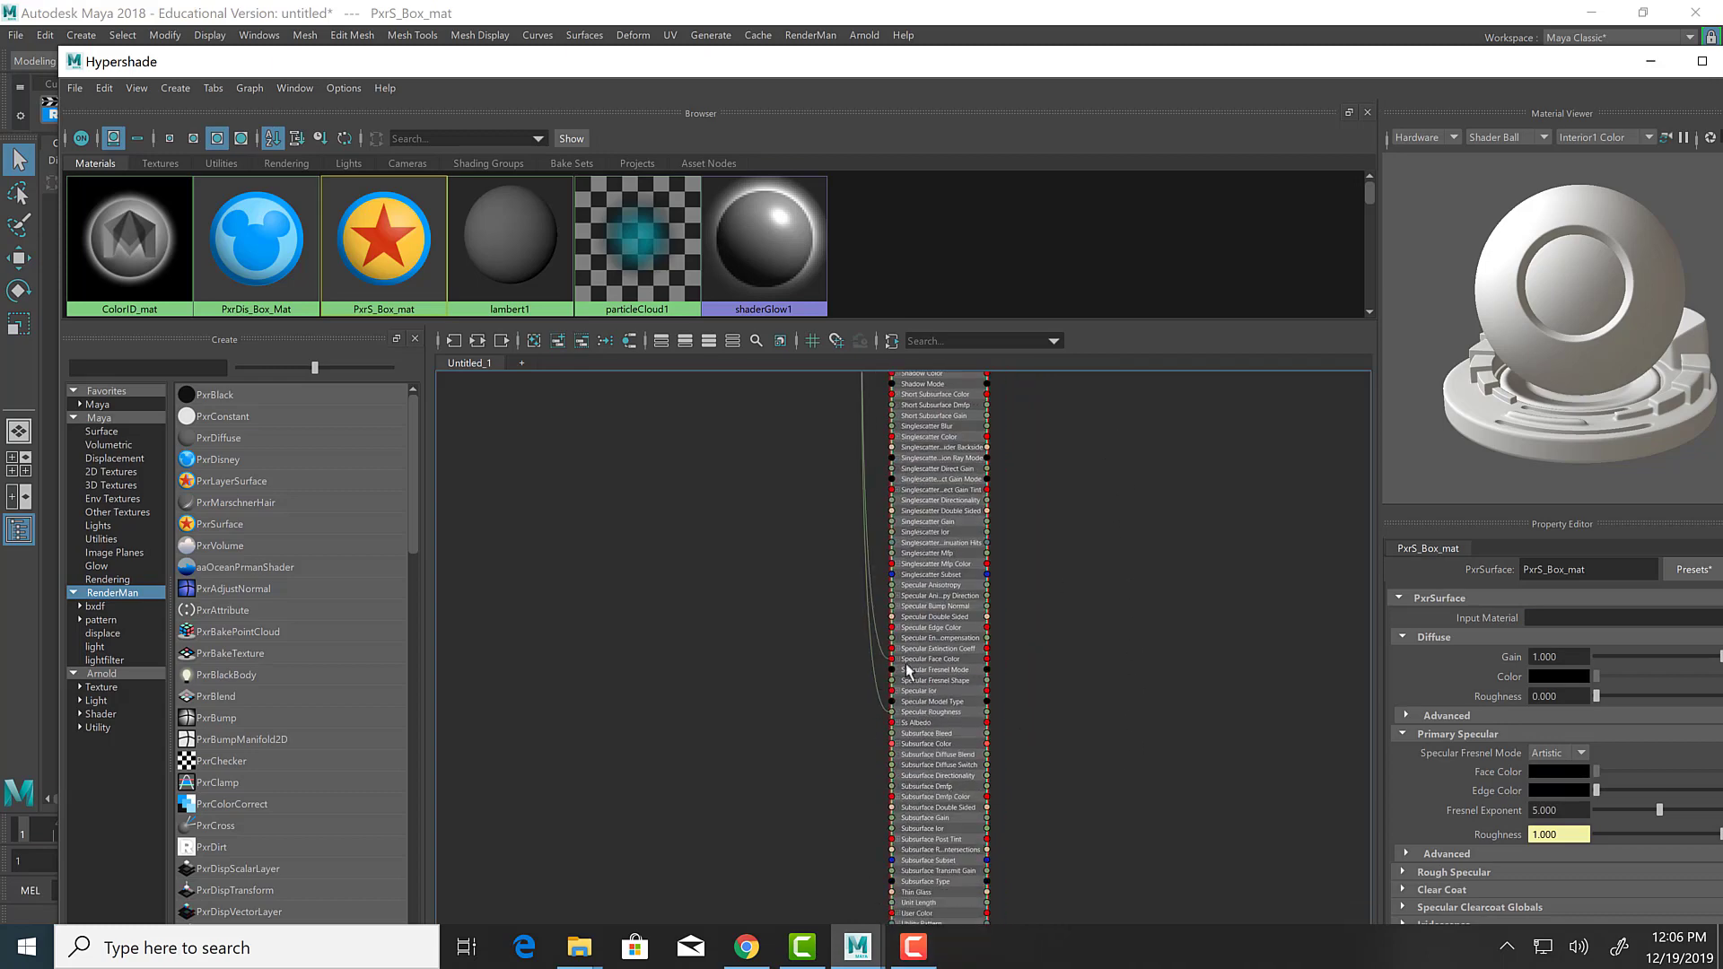
{"action": "middle_click_drag", "start_coordinate": [1006, 546], "coordinate": [992, 808], "text": "alt"}
{"action": "middle_click_drag", "start_coordinate": [1141, 404], "coordinate": [1136, 774], "text": "alt"}
{"action": "middle_click_drag", "start_coordinate": [1135, 624], "coordinate": [1135, 781], "text": "alt"}
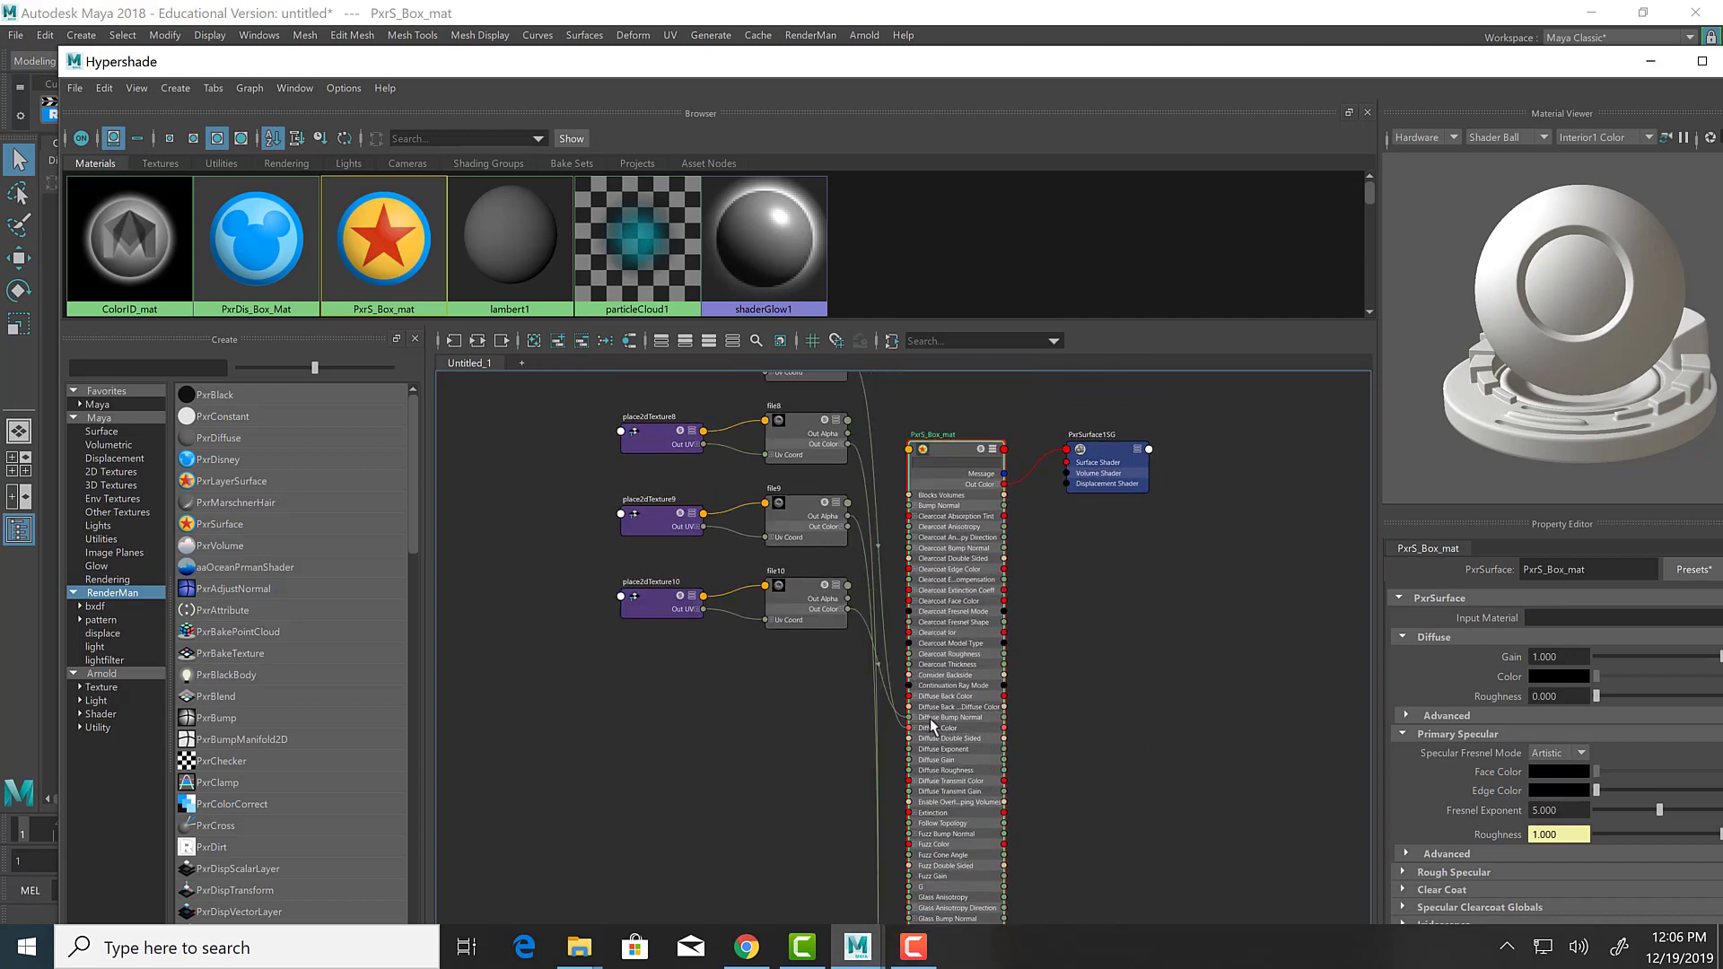
Move file10 and place2dTexture10 away from the other texture nodes and rename file10 as Normal_file10.
{"action": "left_click_drag", "start_coordinate": [774, 599], "coordinate": [723, 680]}
{"action": "left_click_drag", "start_coordinate": [658, 607], "coordinate": [607, 690]}
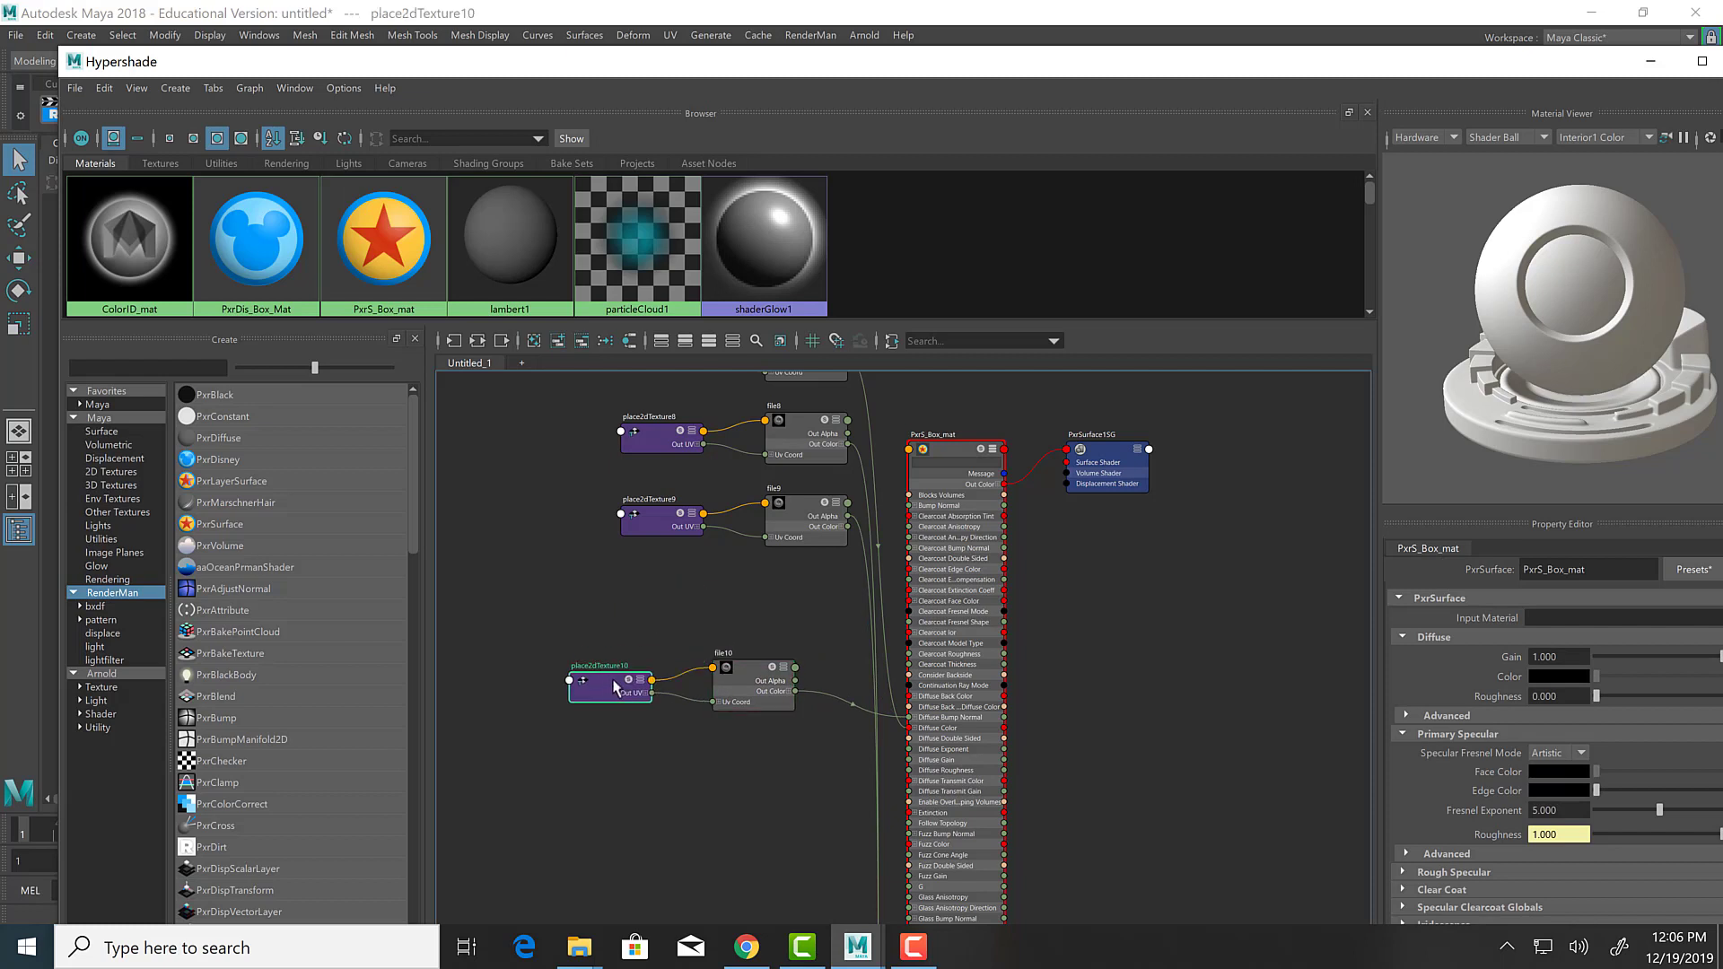
{"action": "left_click", "coordinate": [738, 693]}
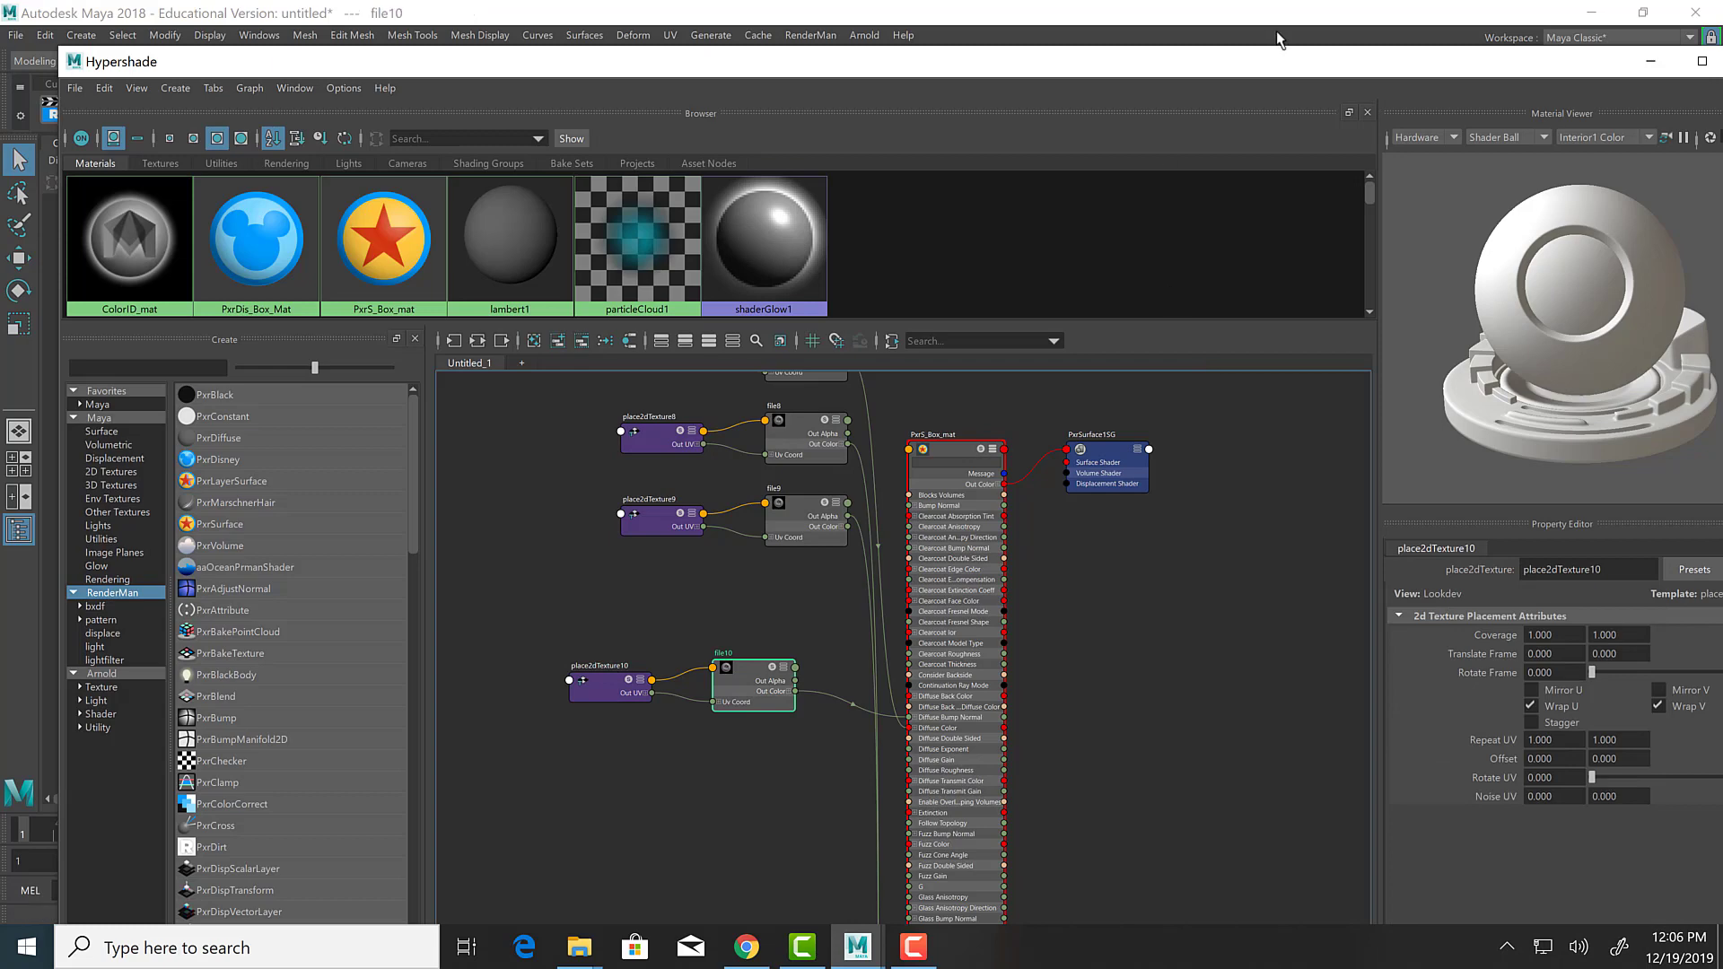
{"action": "left_click_drag", "start_coordinate": [1329, 78], "coordinate": [861, 92]}
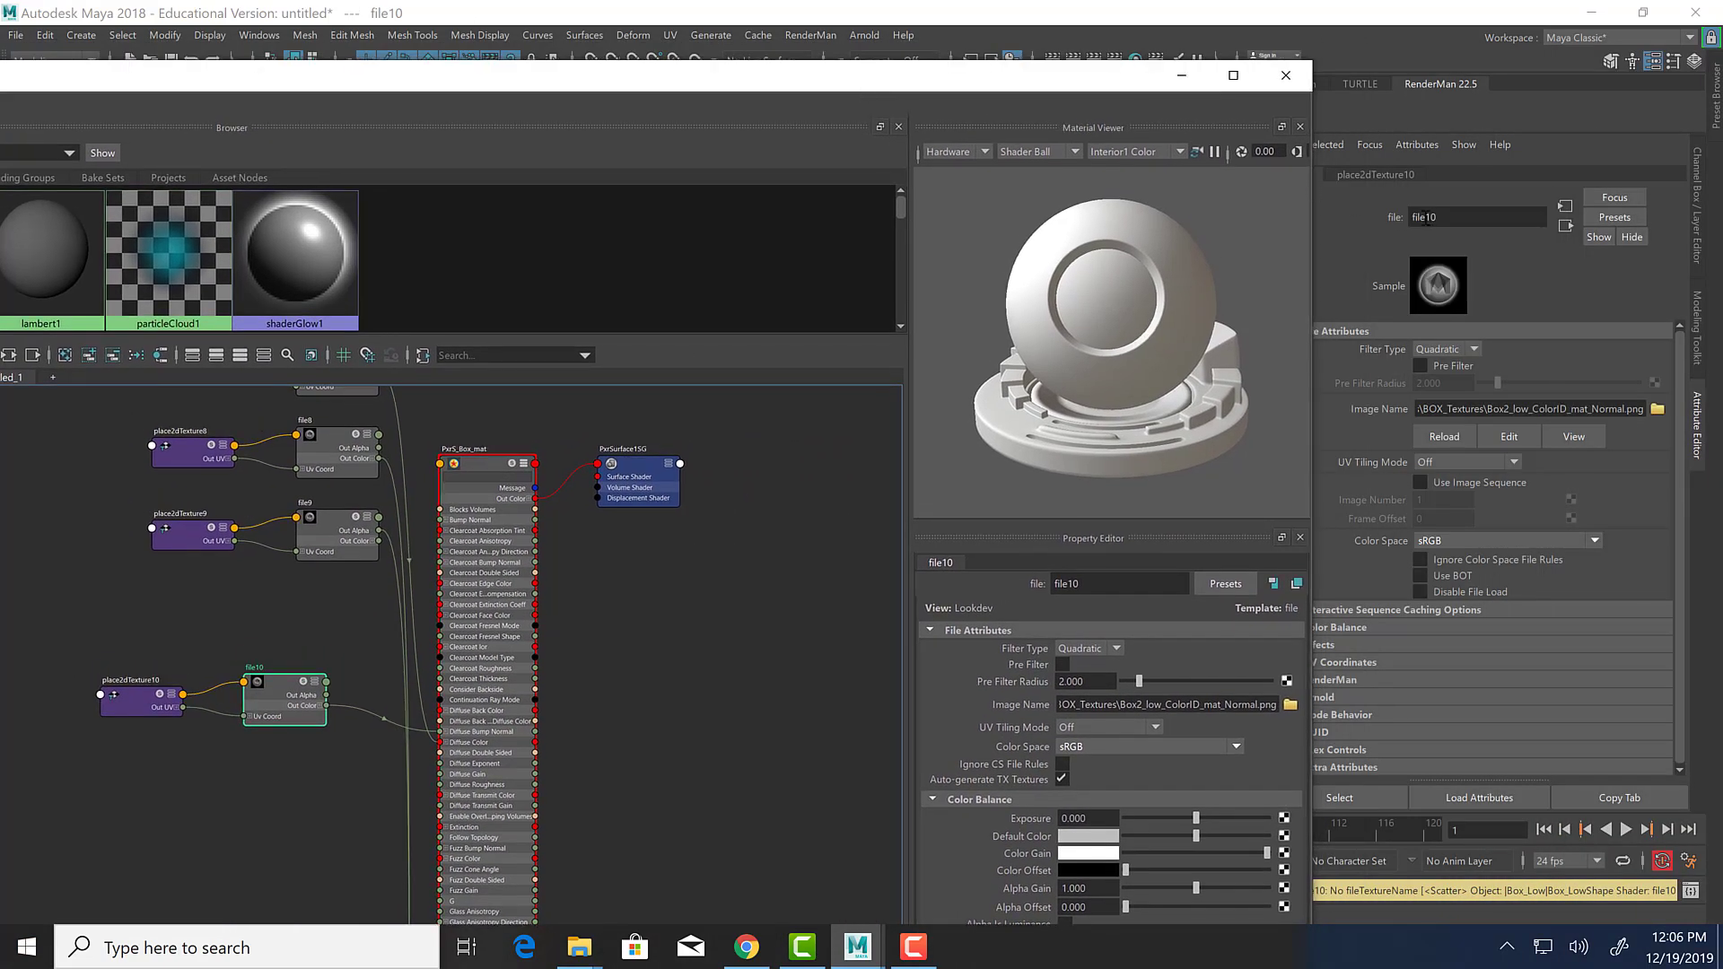
{"action": "left_click", "coordinate": [1472, 218]}
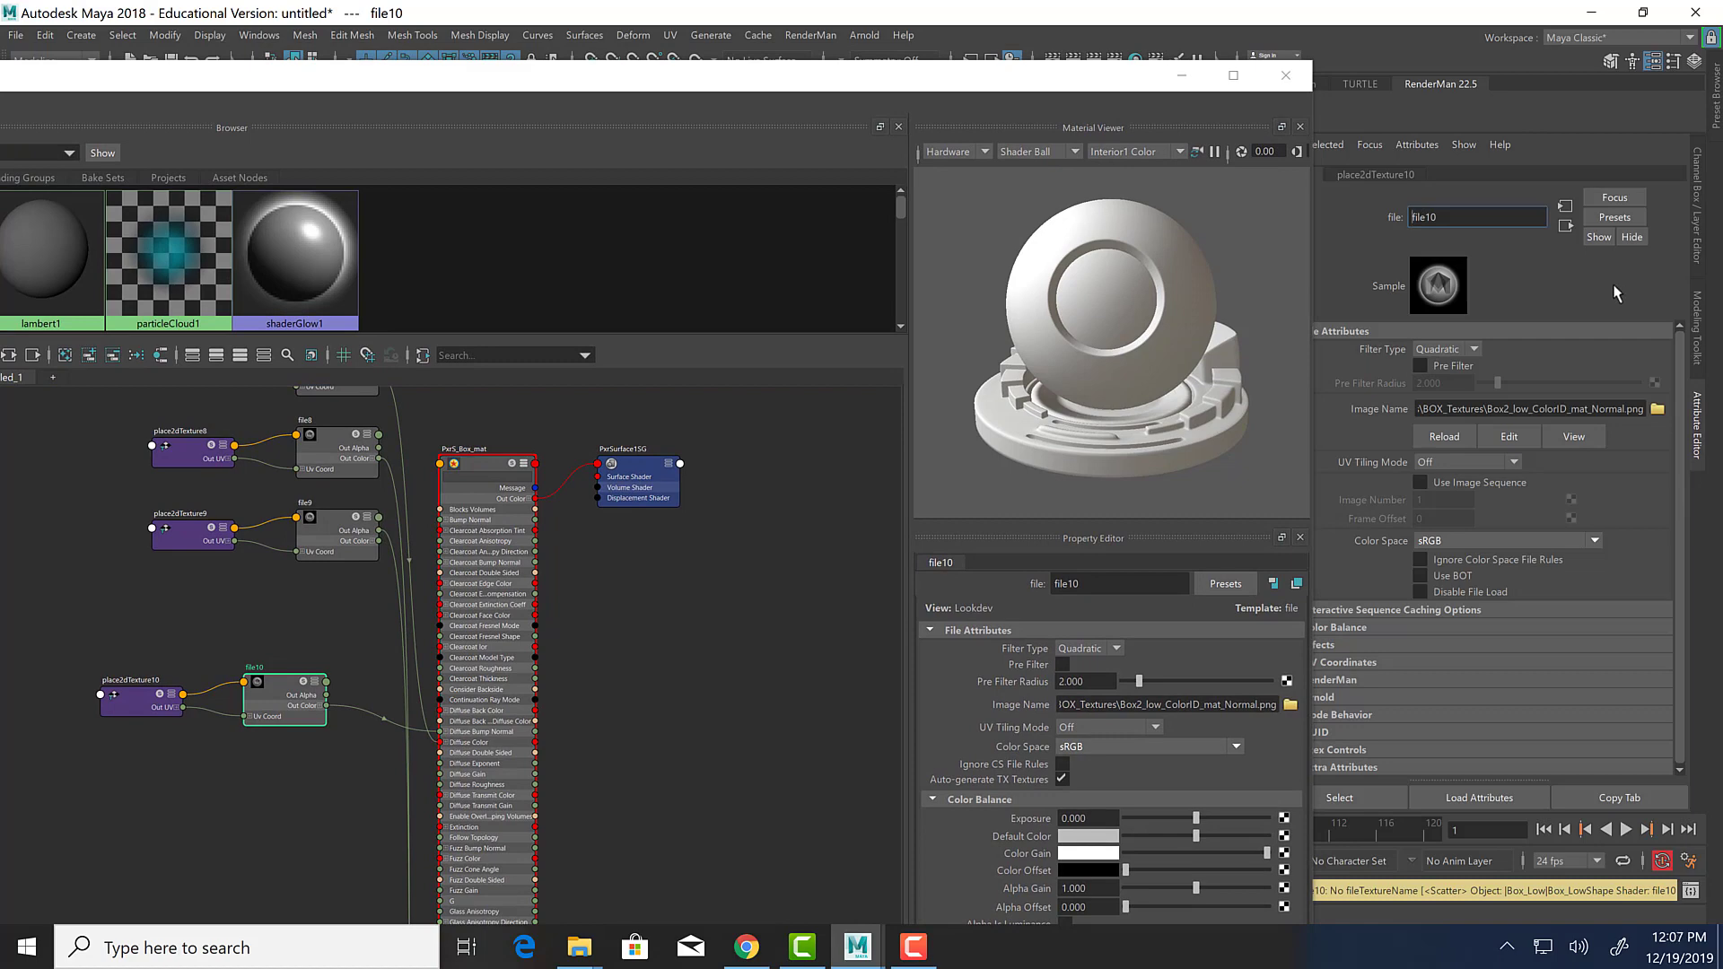
{"action": "type", "text": "Norma"}
{"action": "type", "text": "l_"}
{"action": "key", "text": "Return"}
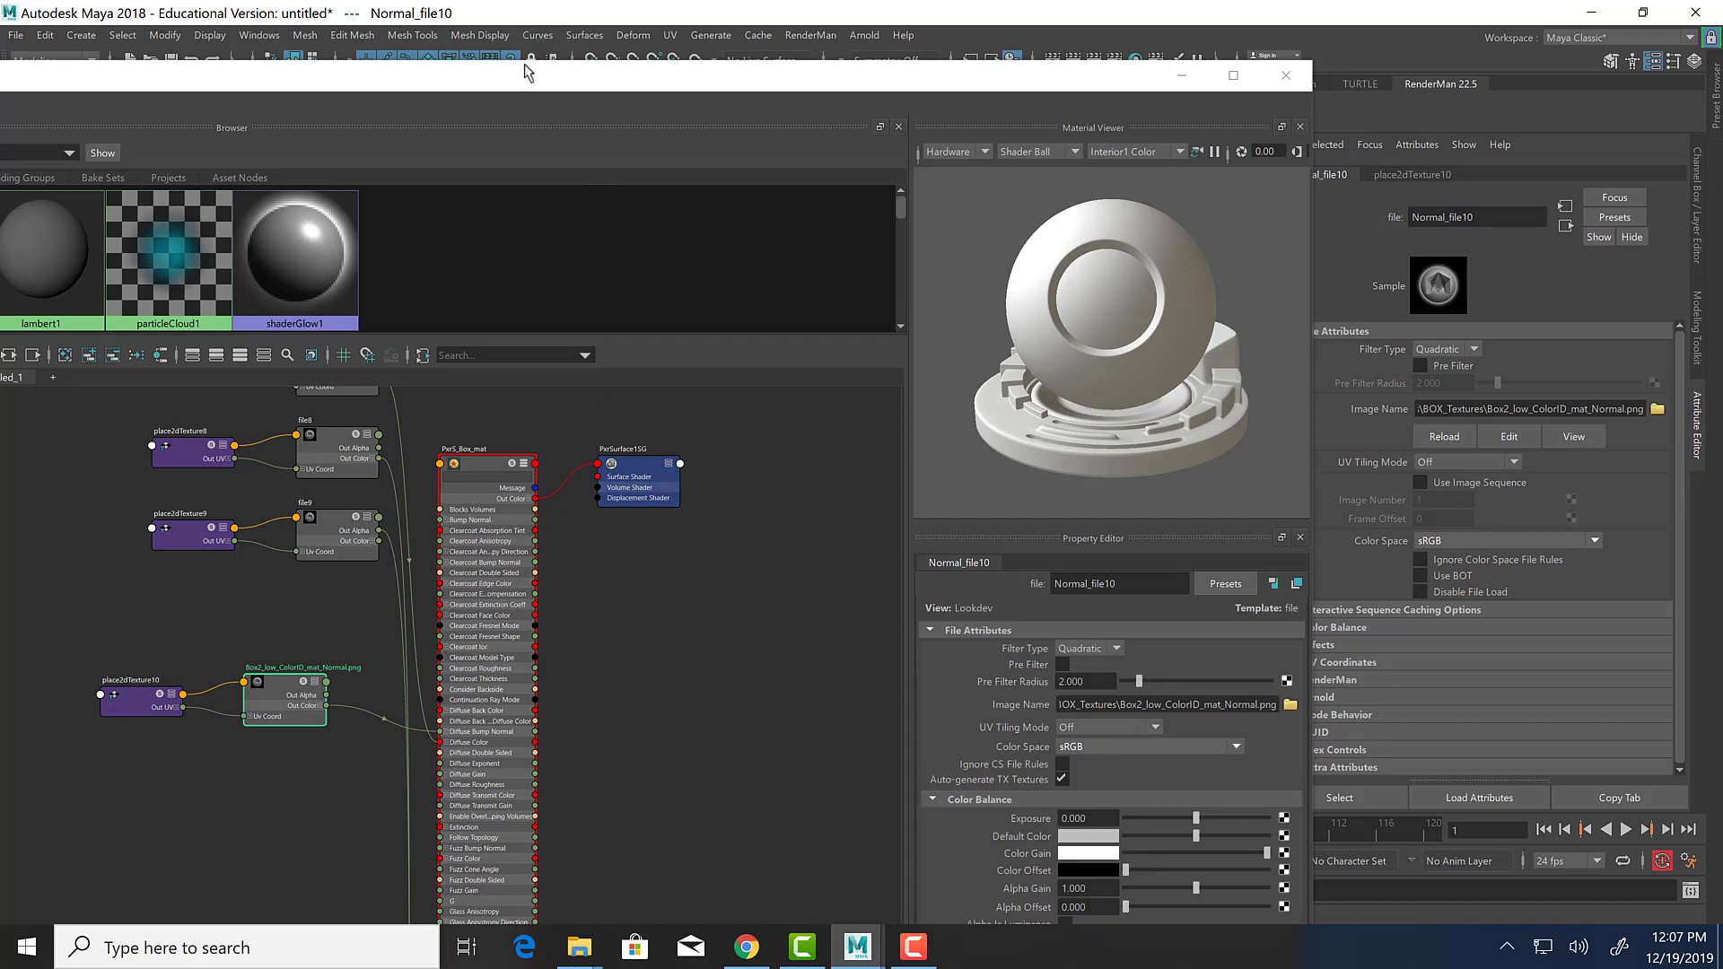
Create a PxrNormalMap node in the Hypershade and place it just below the normal map's file node.
{"action": "left_click_drag", "start_coordinate": [640, 84], "coordinate": [1200, 85]}
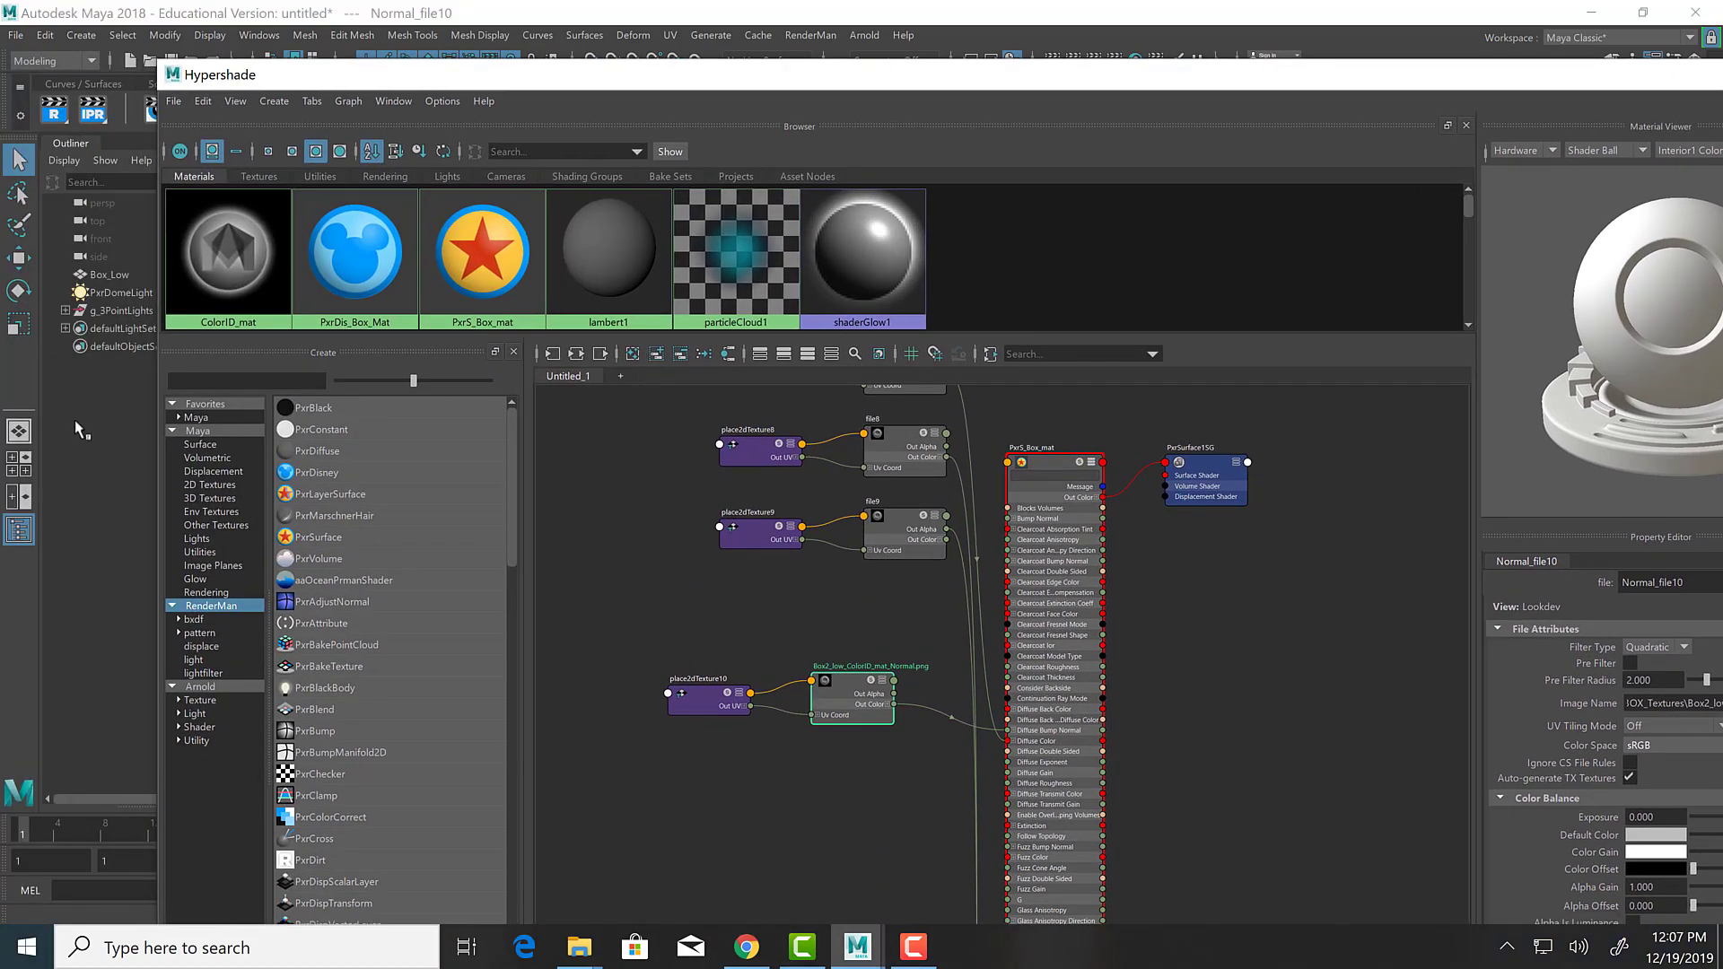
{"action": "left_click", "coordinate": [219, 379]}
{"action": "type", "text": "pxrN"}
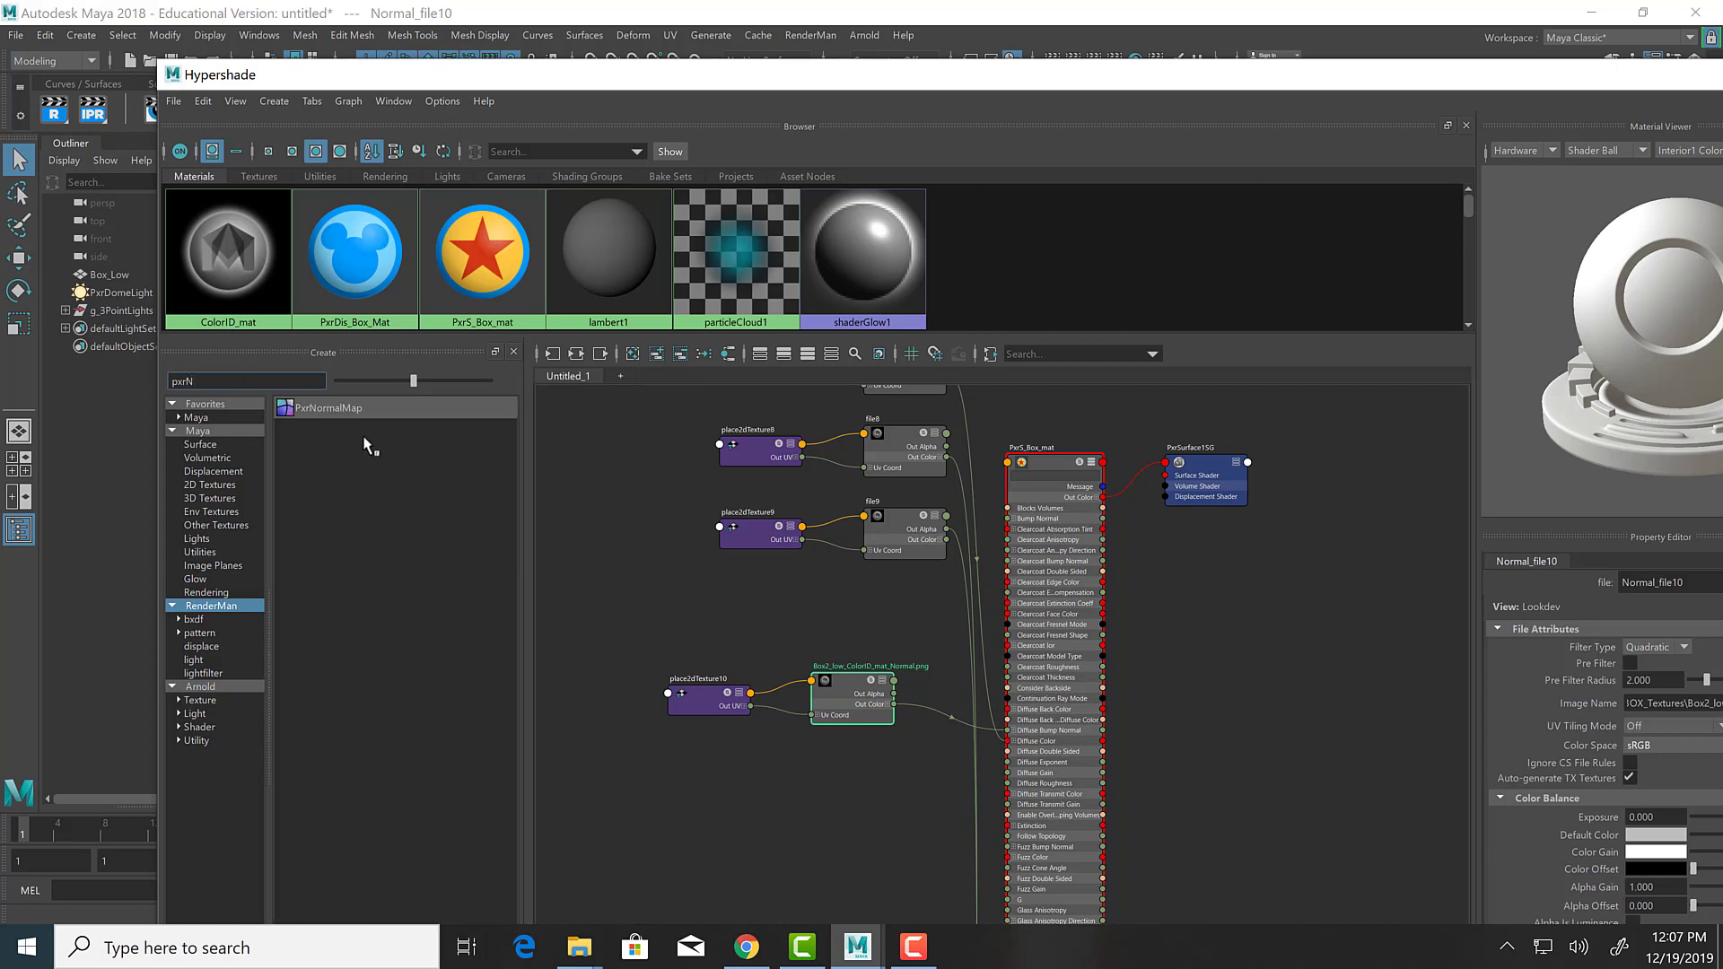
{"action": "left_click", "coordinate": [358, 407]}
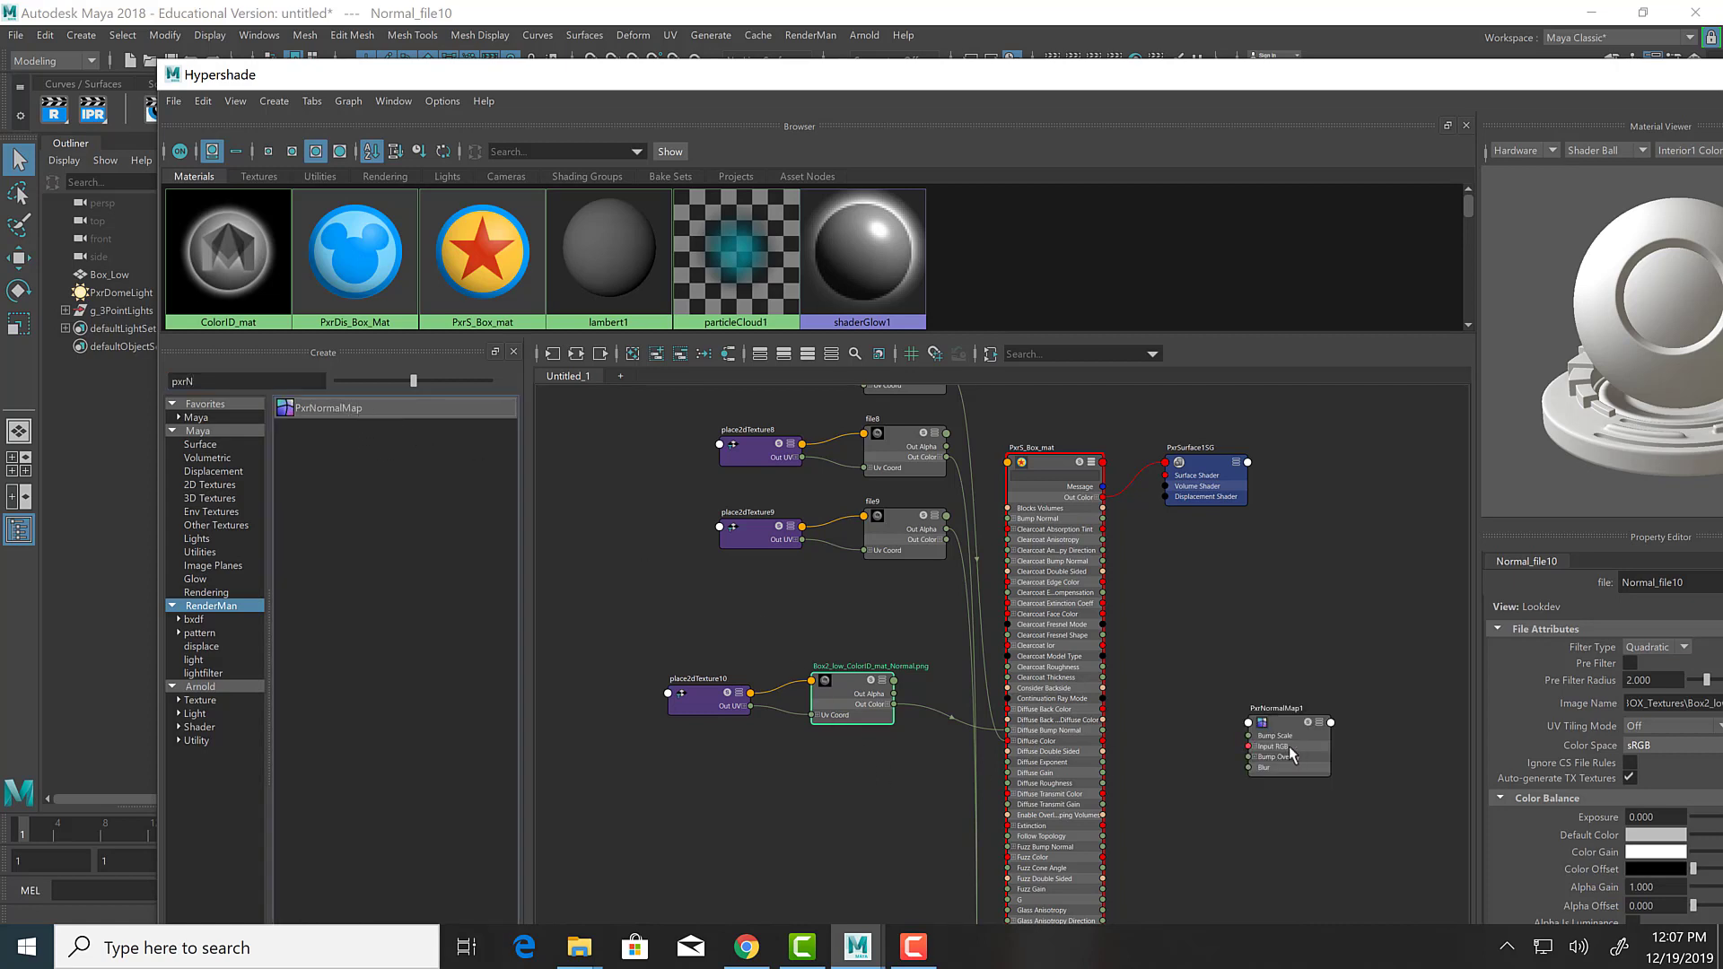
{"action": "left_click_drag", "start_coordinate": [1293, 752], "coordinate": [908, 784]}
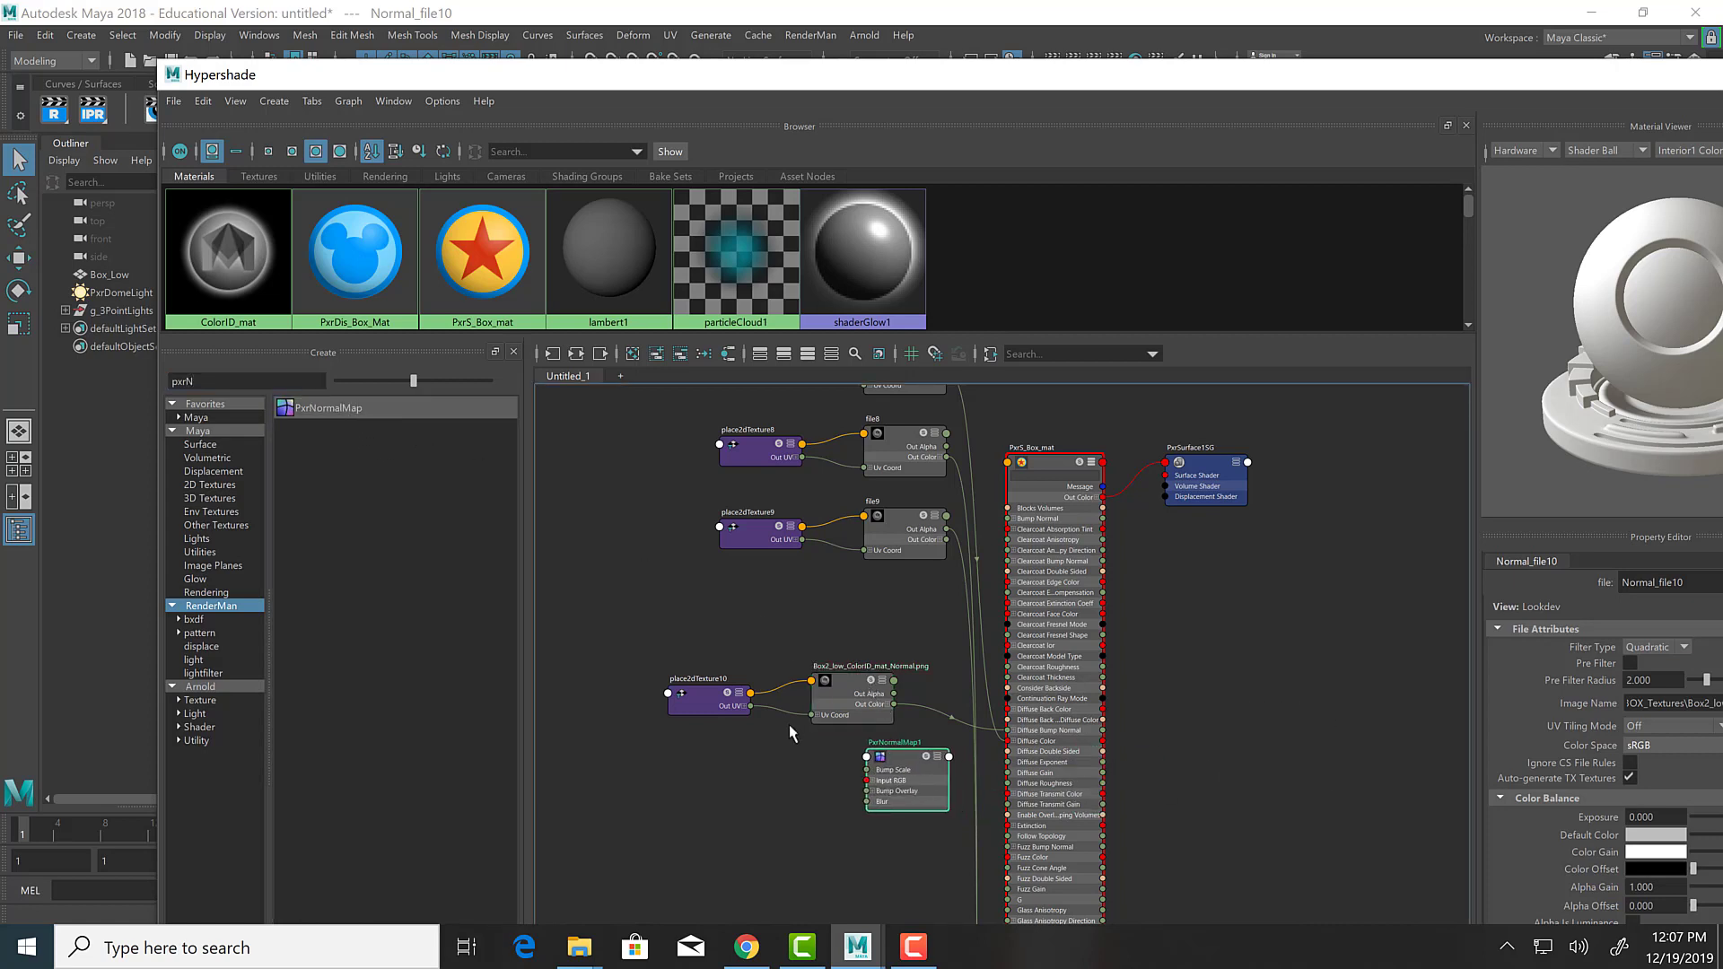
Move the normal map's file node and place2dTexture10 further left, clear of the PxrNormalMap node.
{"action": "left_click_drag", "start_coordinate": [853, 704], "coordinate": [776, 749]}
{"action": "left_click_drag", "start_coordinate": [686, 702], "coordinate": [610, 730]}
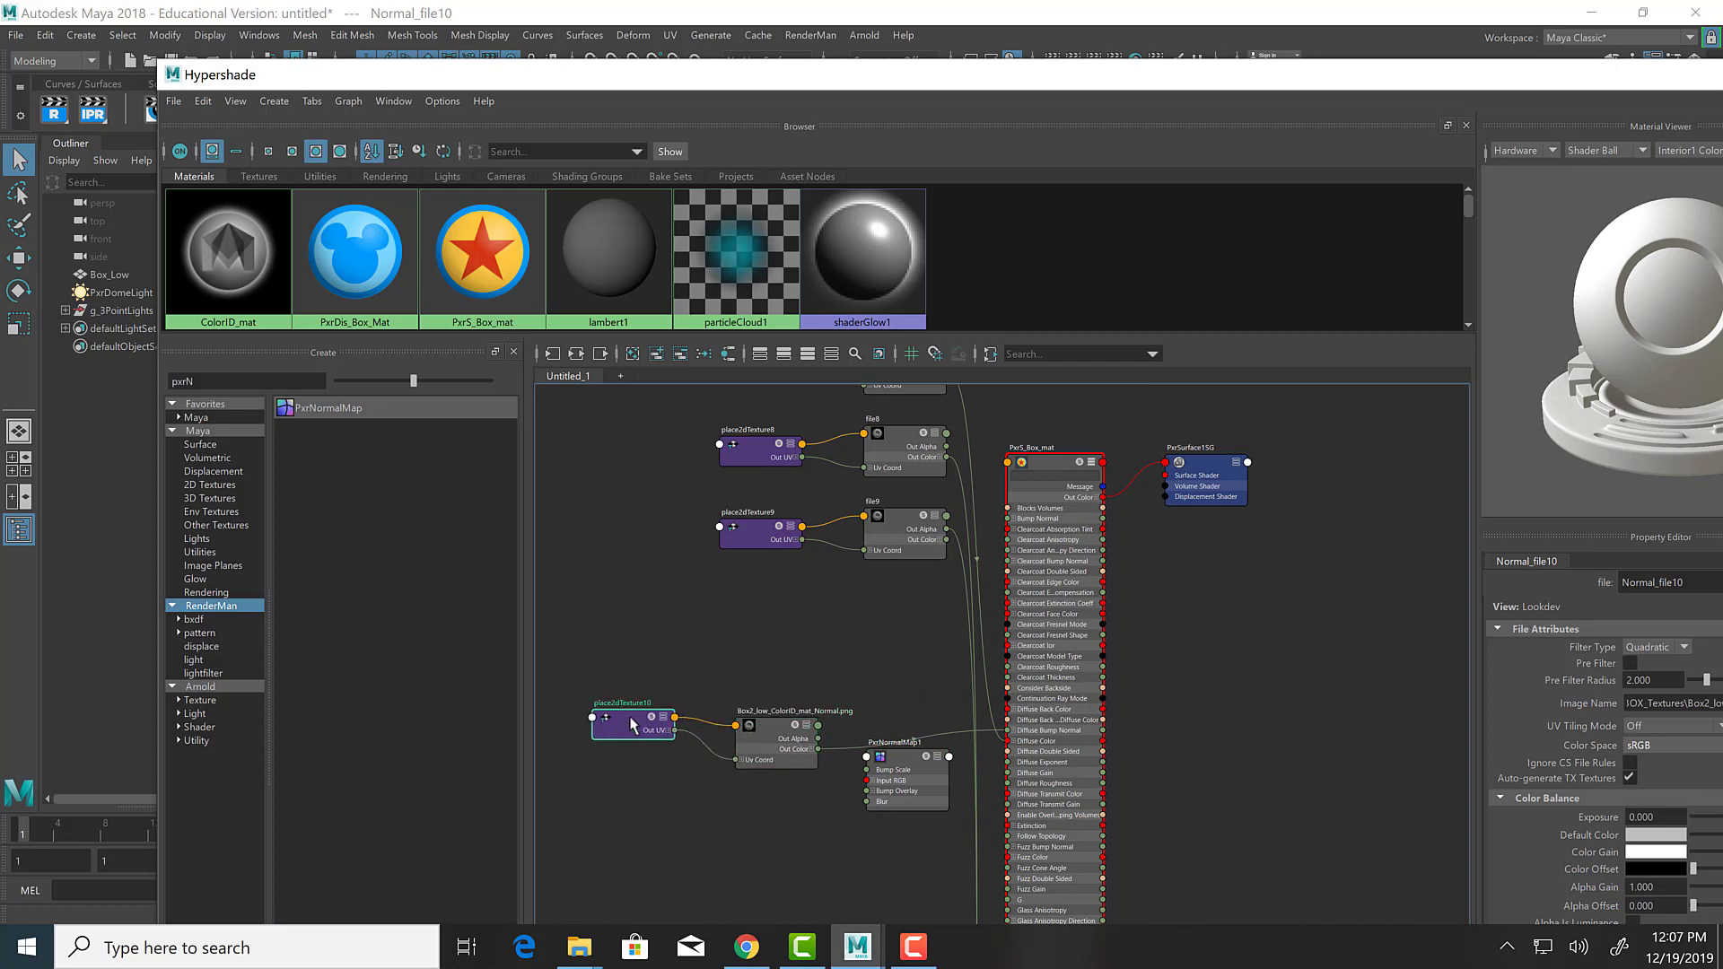
{"action": "left_click", "coordinate": [949, 756]}
{"action": "left_click", "coordinate": [885, 688]}
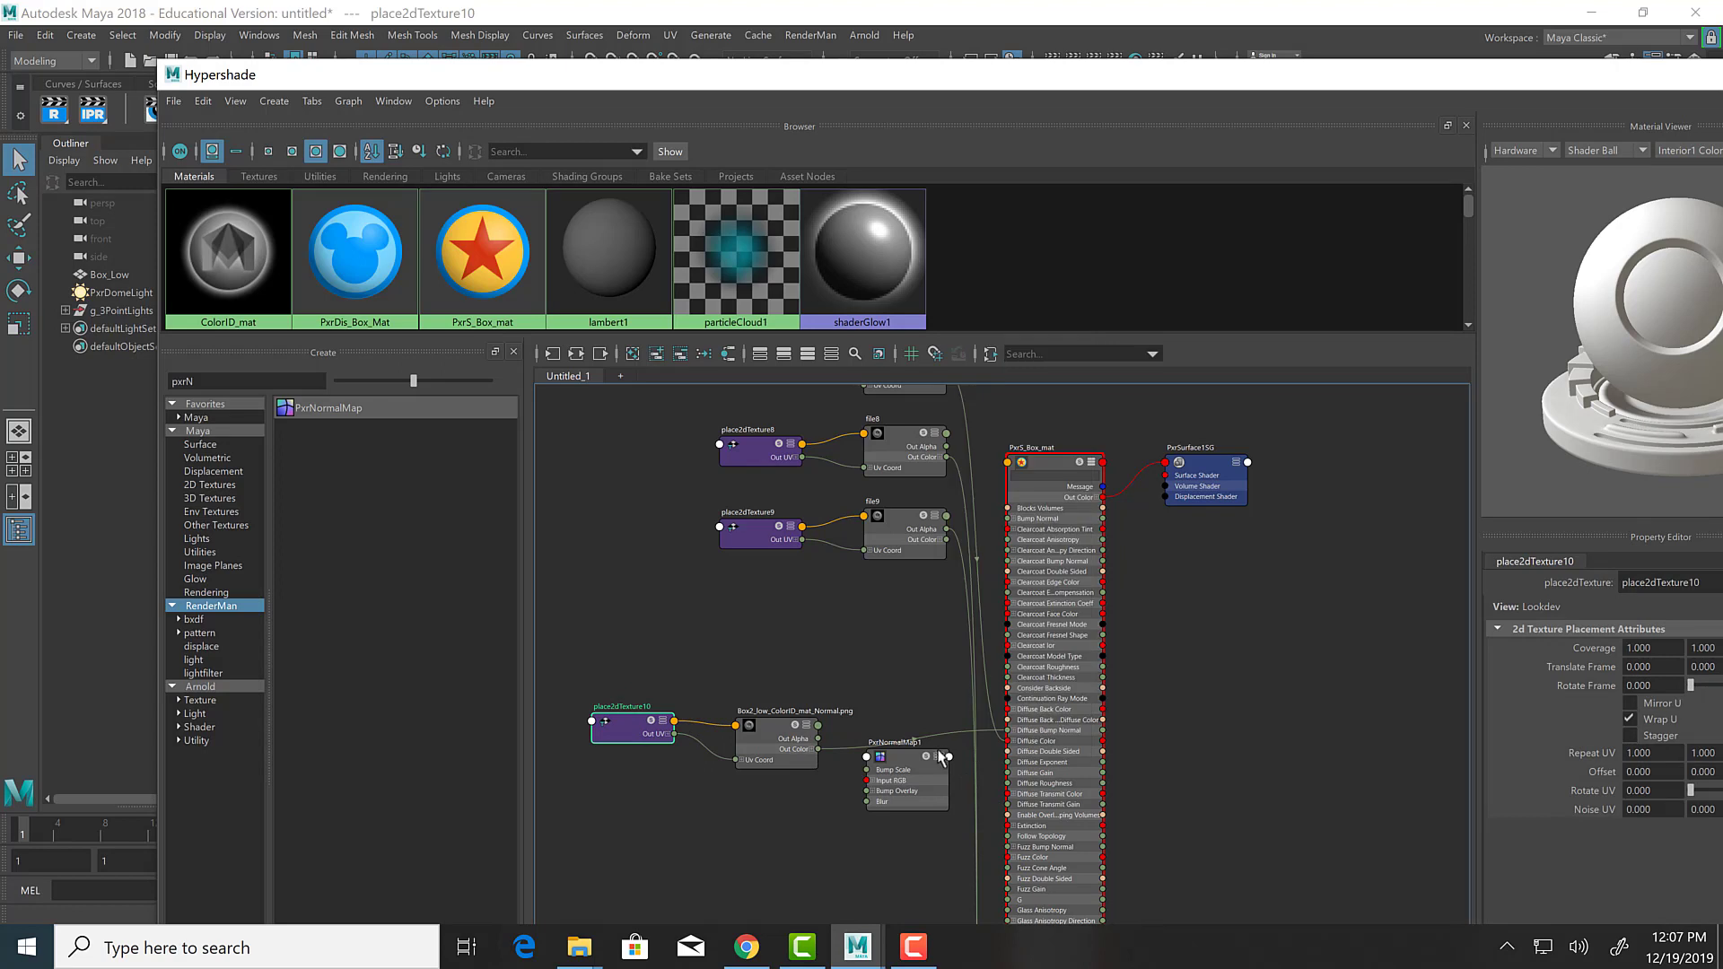
{"action": "left_click", "coordinate": [949, 756]}
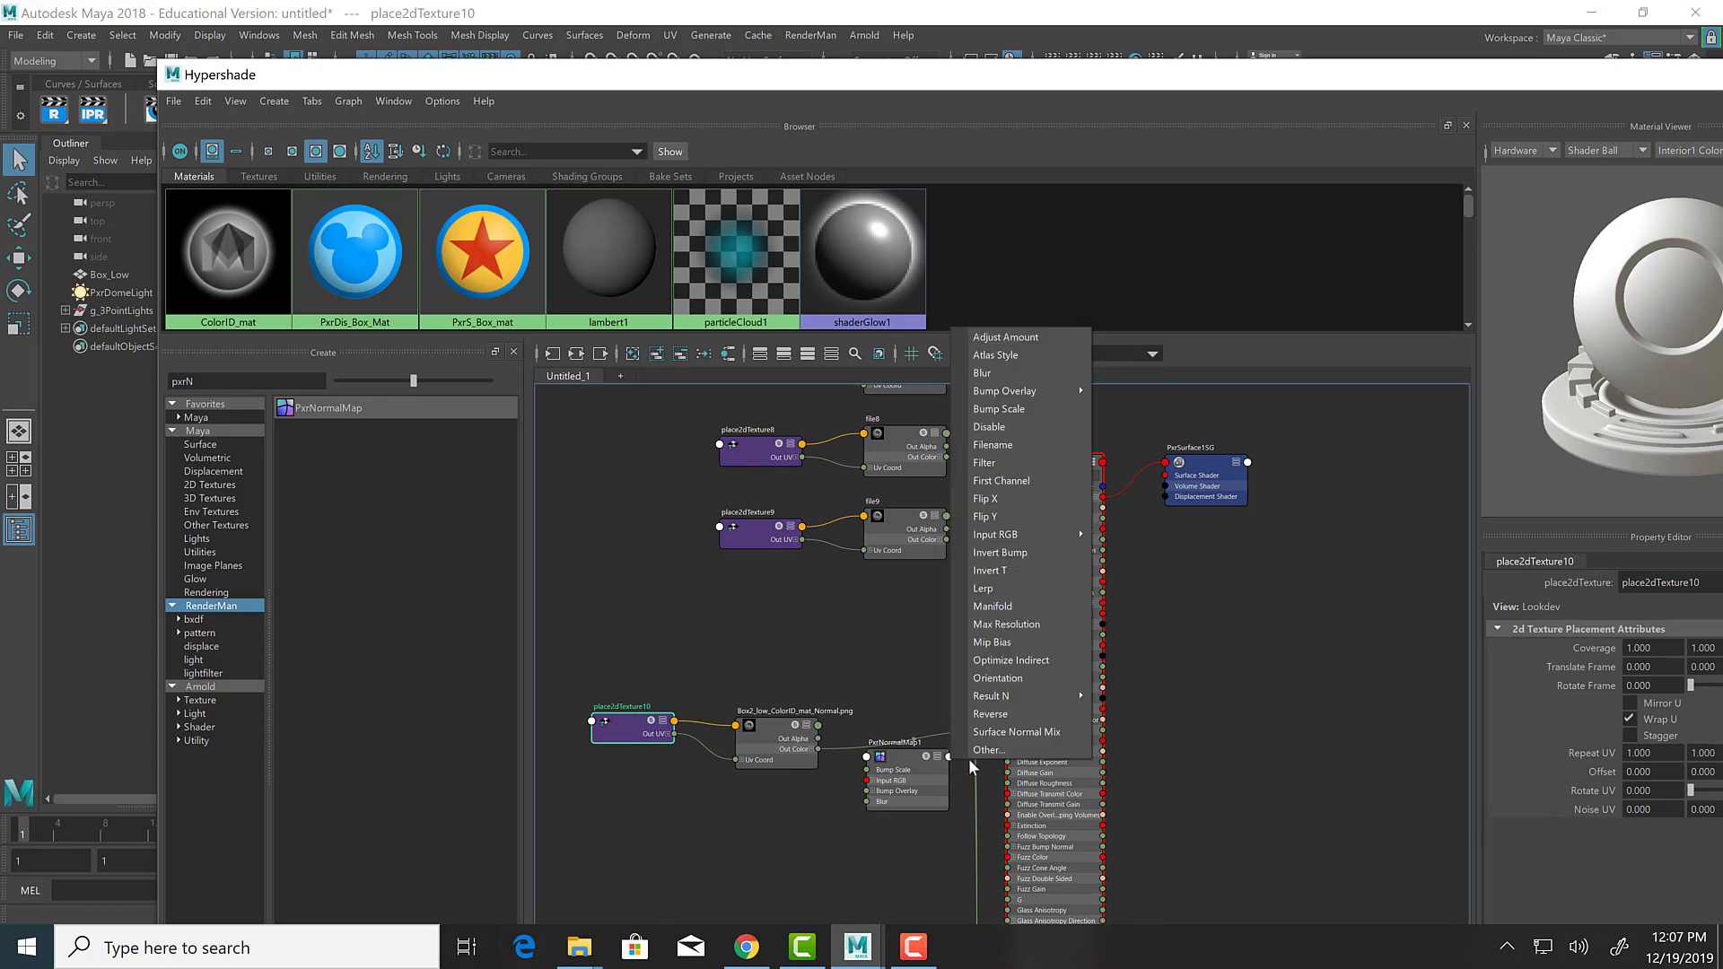
{"action": "left_click", "coordinate": [889, 794]}
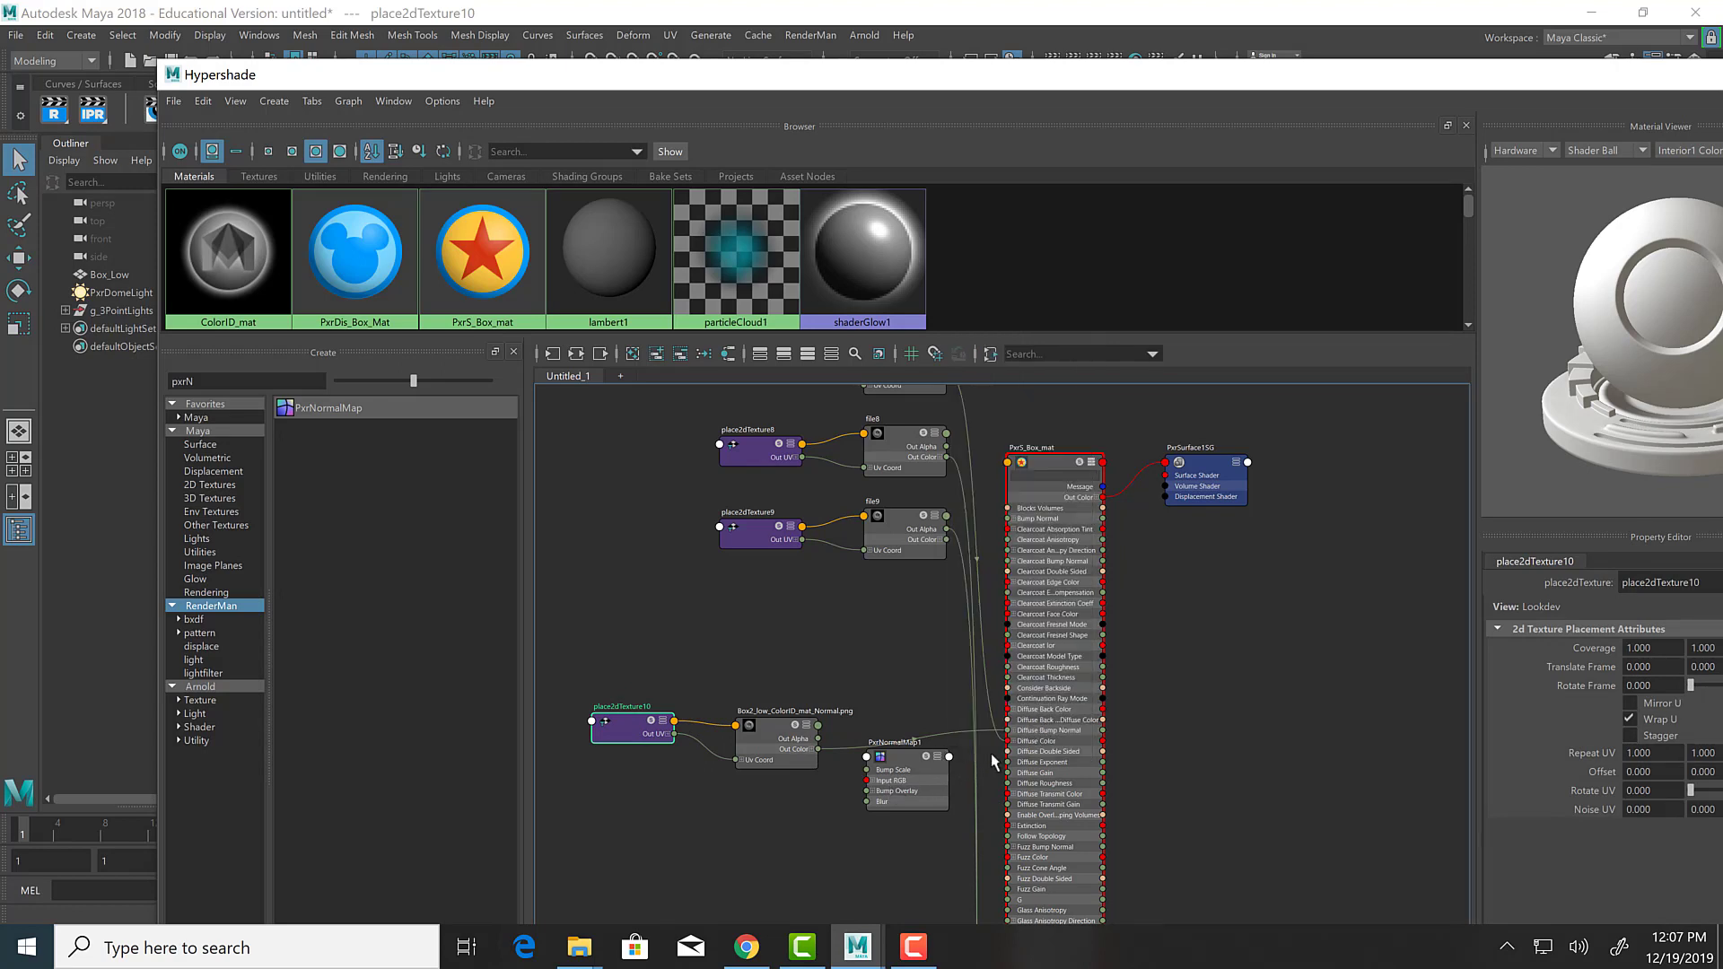
Expand the advanced Diffuse attributes of PxrS_Box_mat and connect the PxrNormalMap1 node to its Bump attribute.
{"action": "left_click", "coordinate": [1060, 468]}
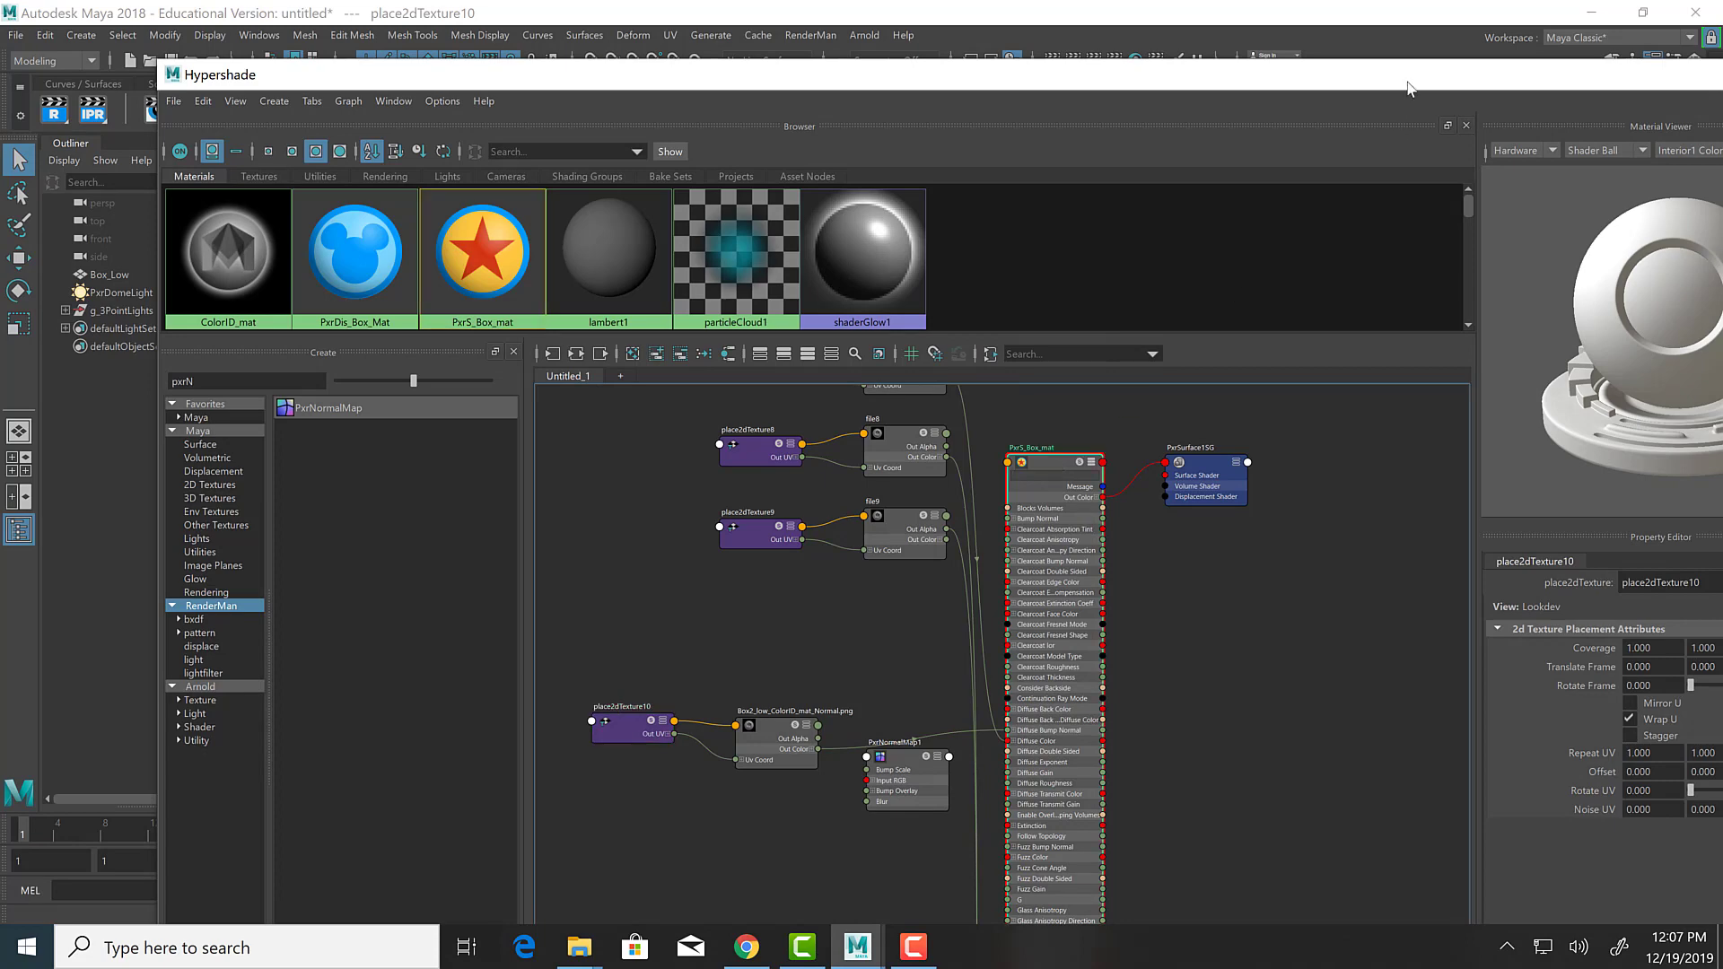
{"action": "left_click_drag", "start_coordinate": [1408, 88], "coordinate": [1135, 55]}
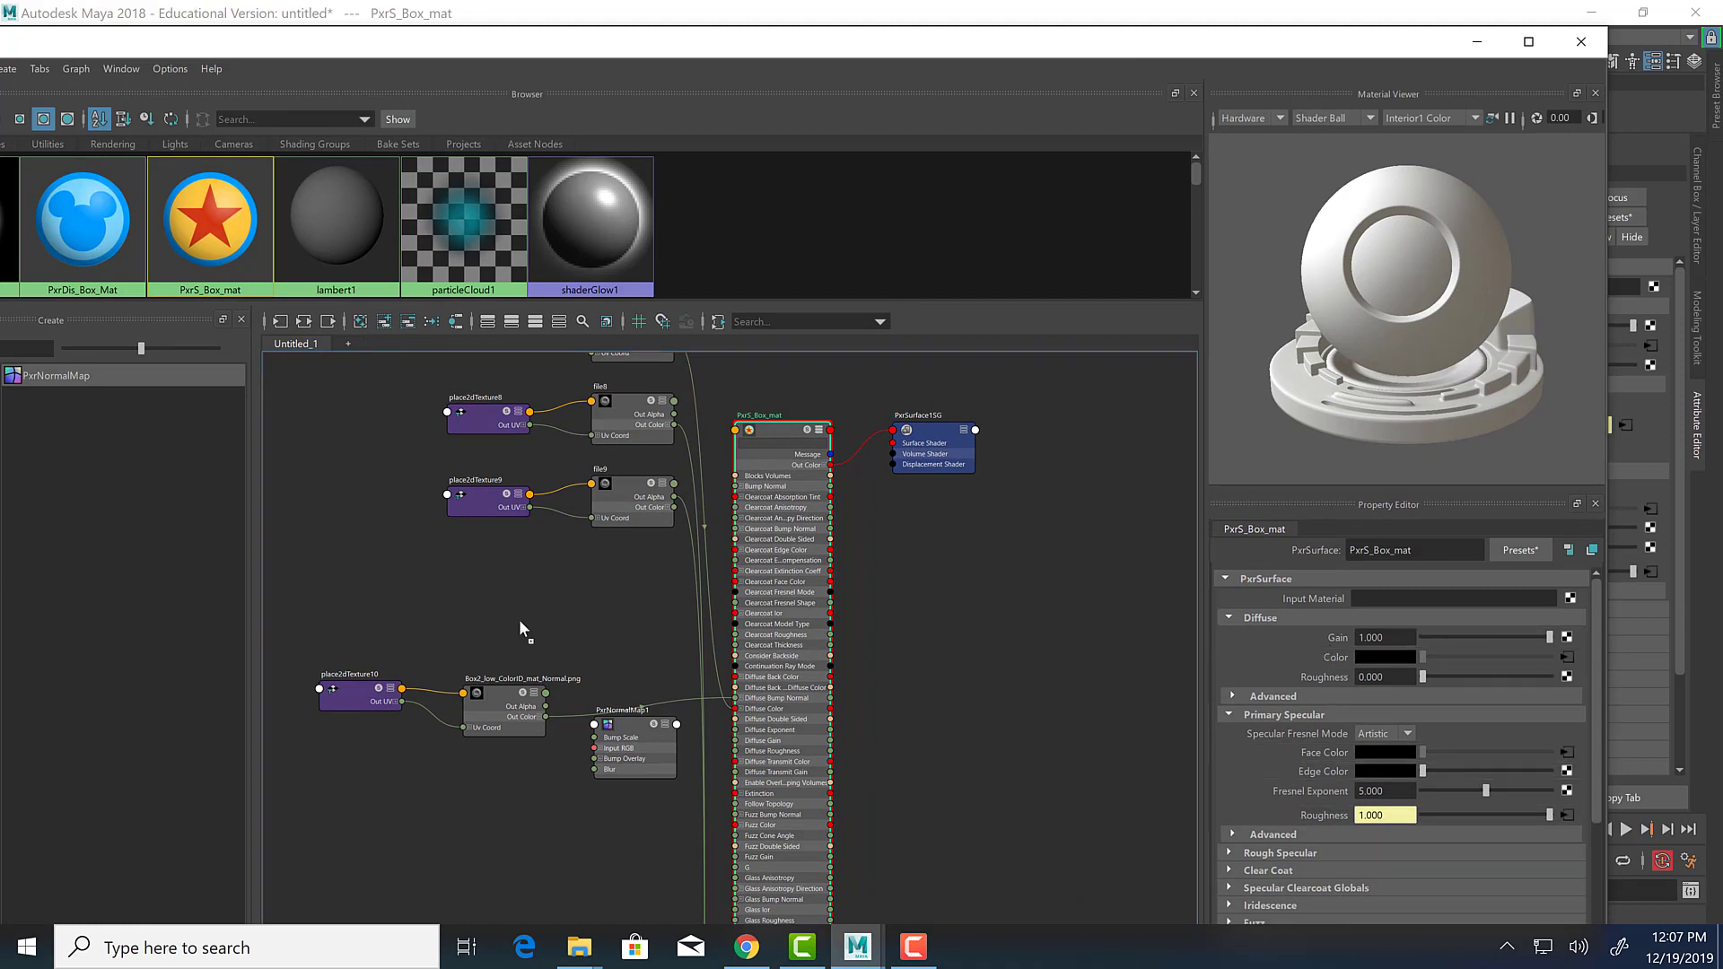
{"action": "left_click", "coordinate": [1234, 697]}
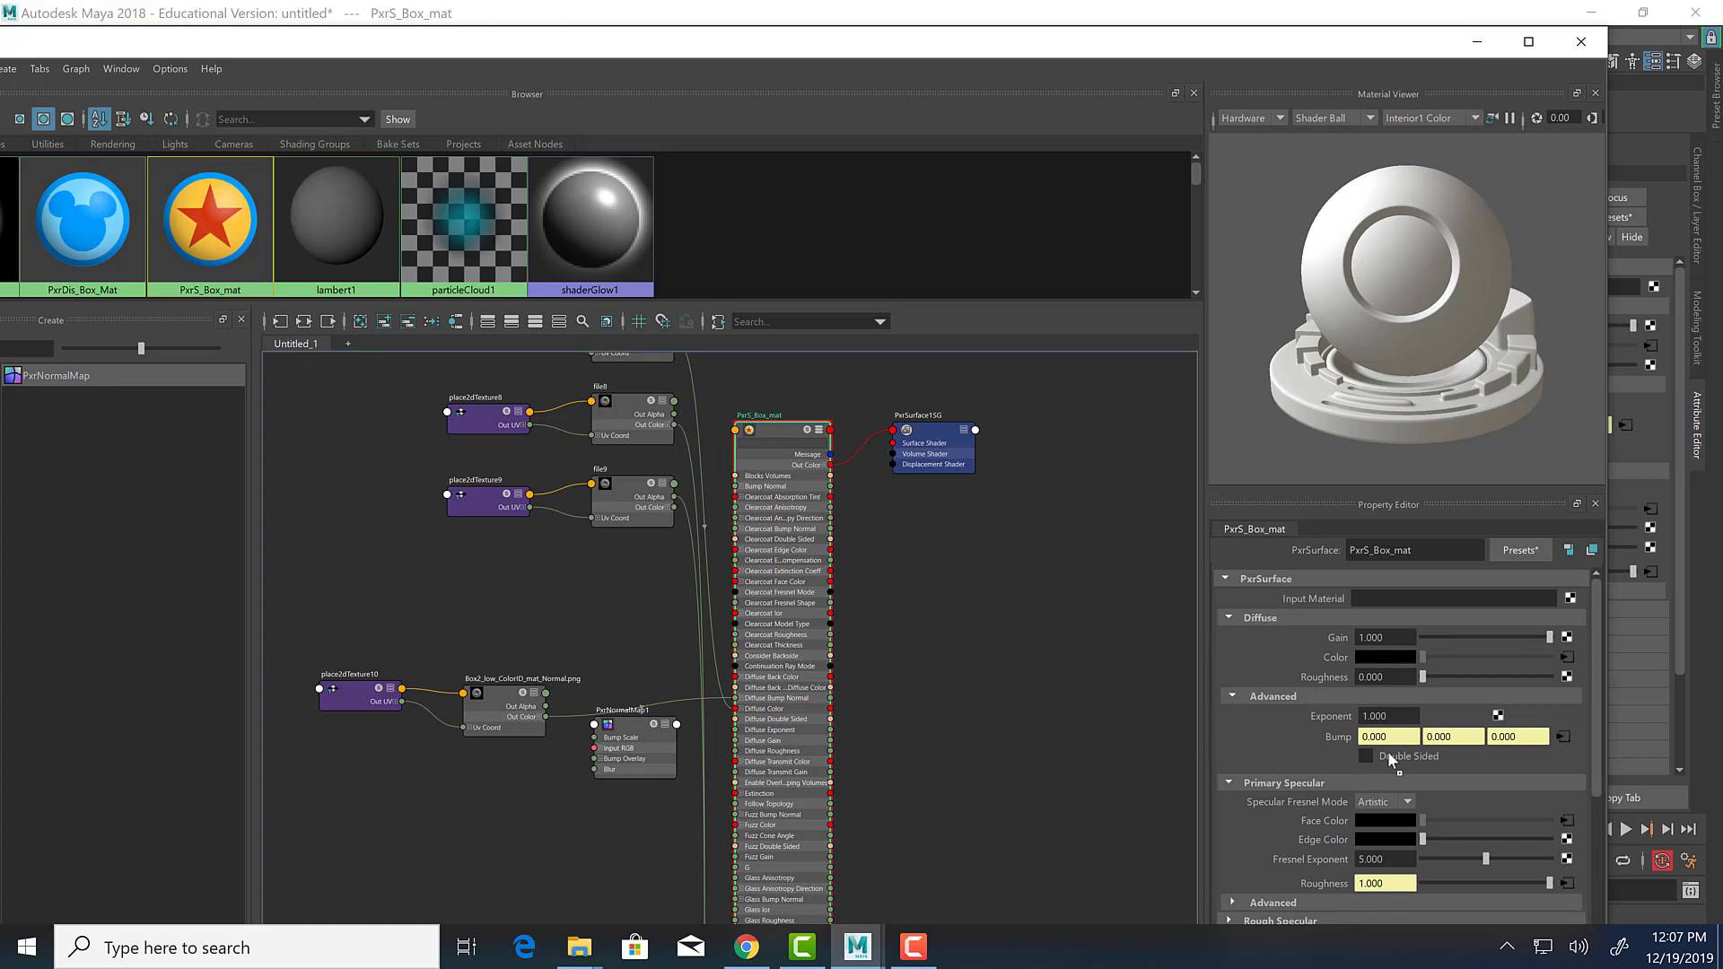
{"action": "middle_click_drag", "start_coordinate": [1332, 736], "coordinate": [1333, 737]}
Enter Normal_file10 as the Filename of PxrNormalMap1, then return to the PxrS_Box_mat attributes.
{"action": "left_click", "coordinate": [622, 731]}
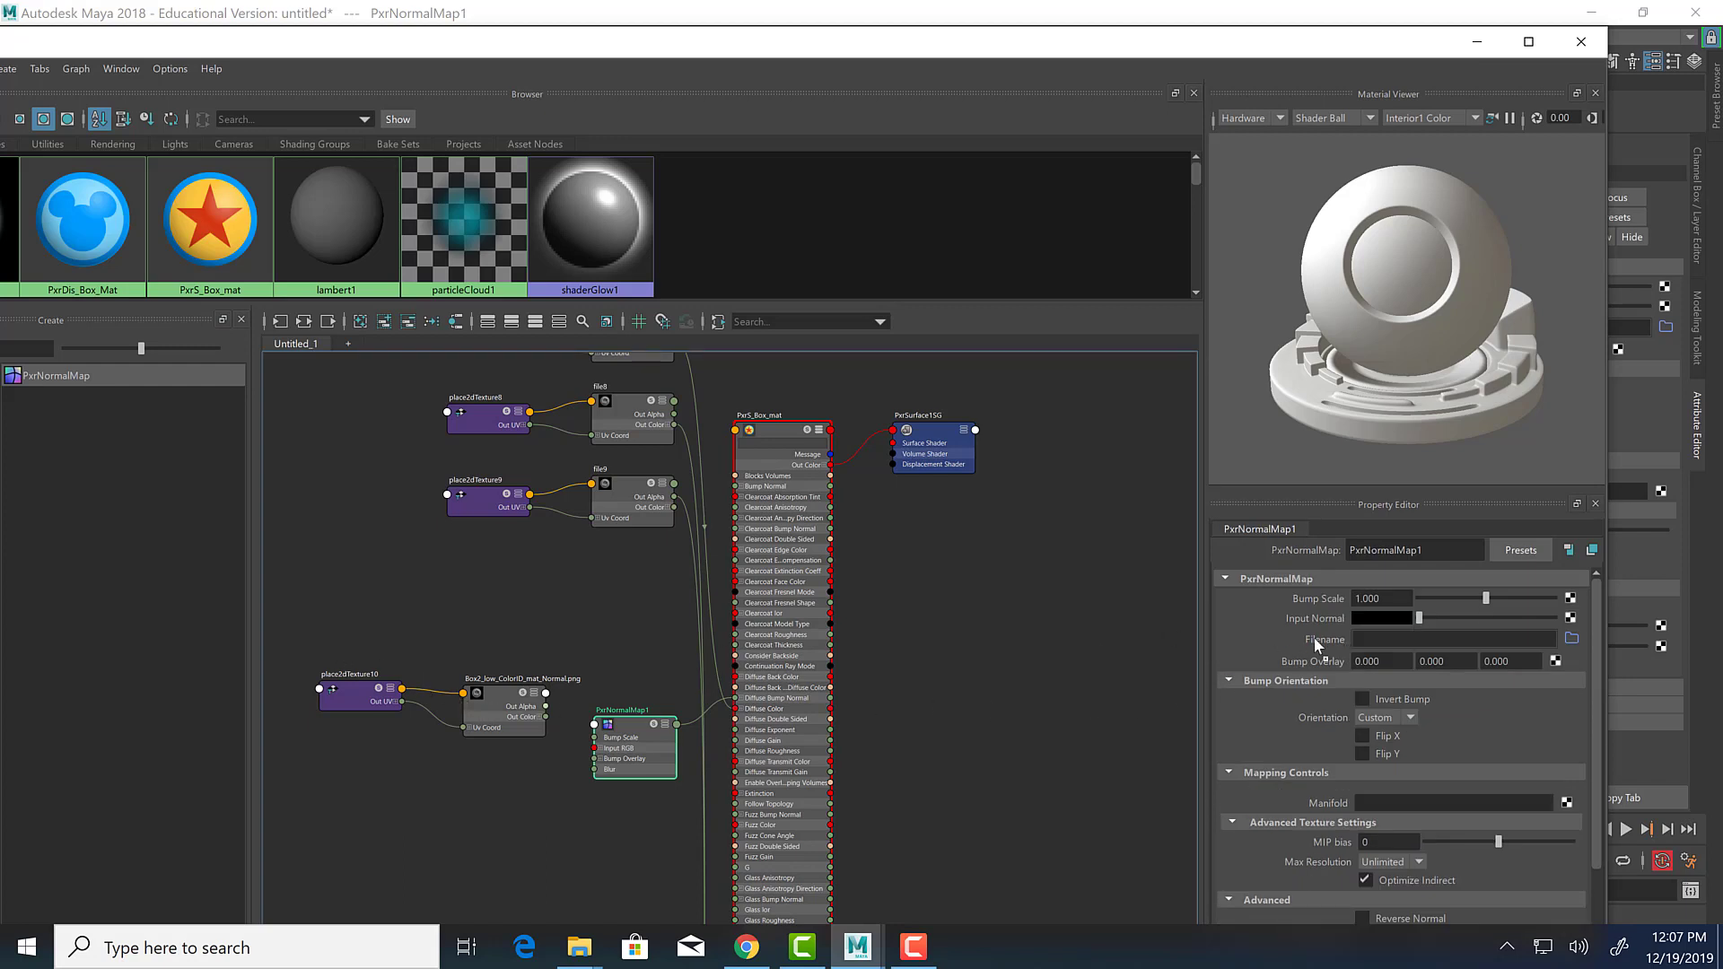
{"action": "type", "text": "Normal_file10"}
{"action": "left_click", "coordinate": [1136, 625]}
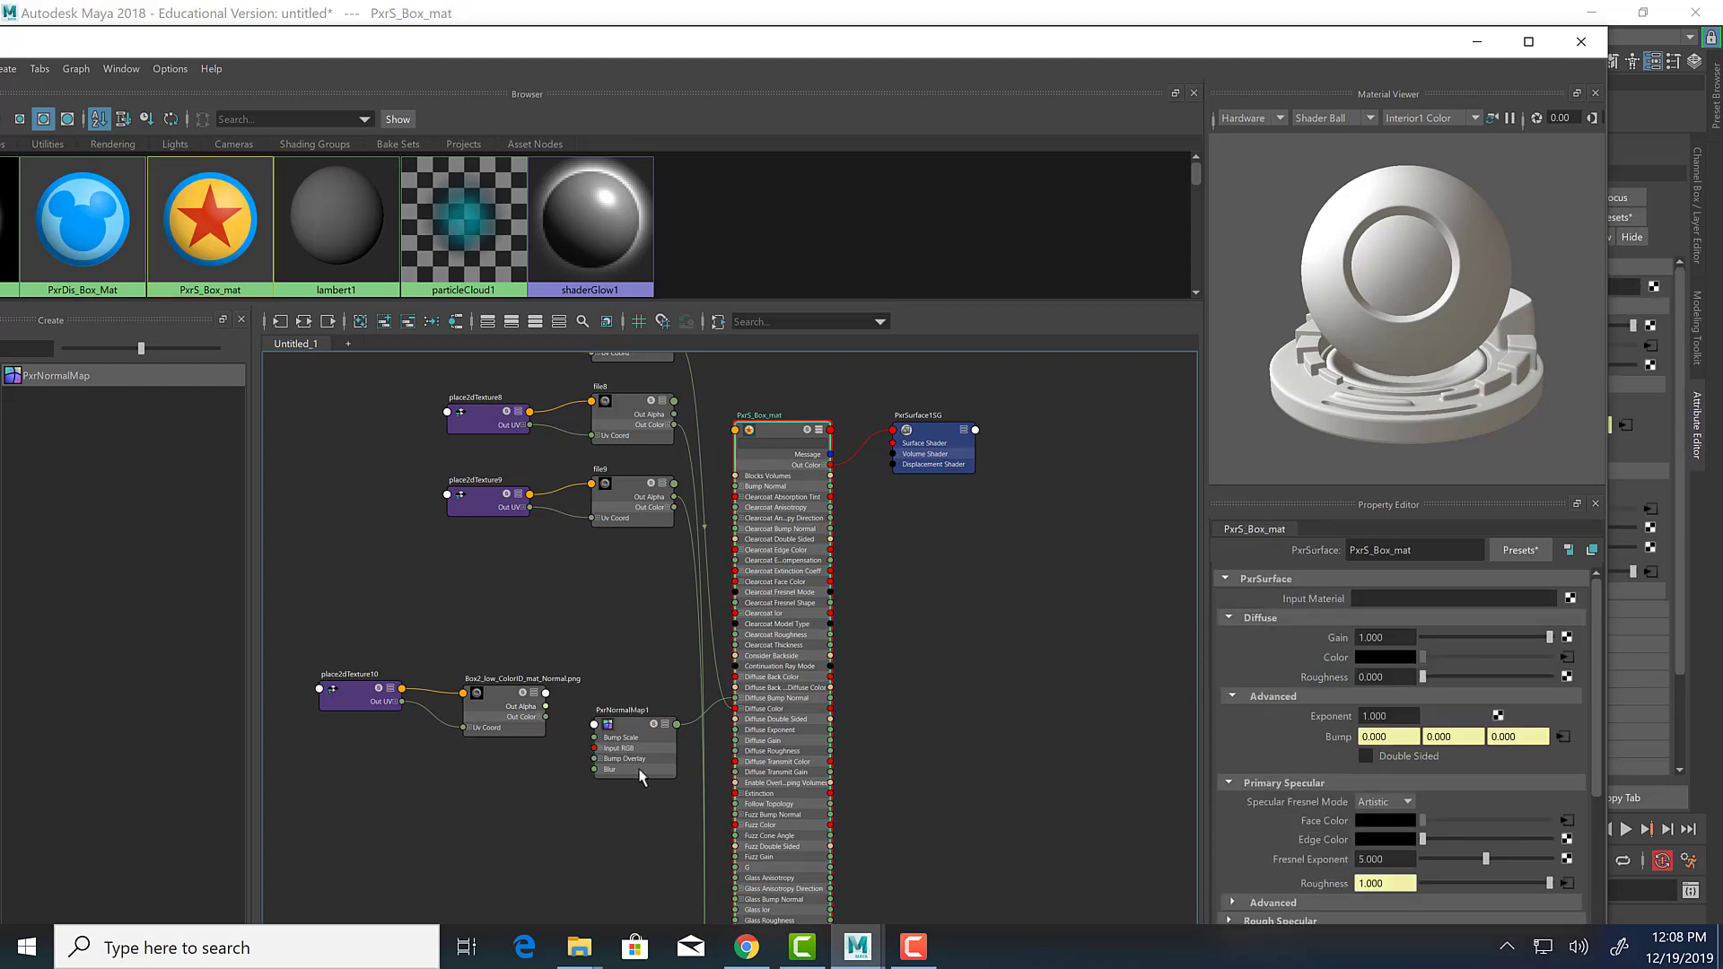
Load Pod_Racer_low2_ColorID_Pod_mat_Normal.tif as the texture file of the PxrNormalMap1 node.
{"action": "left_click", "coordinate": [631, 728]}
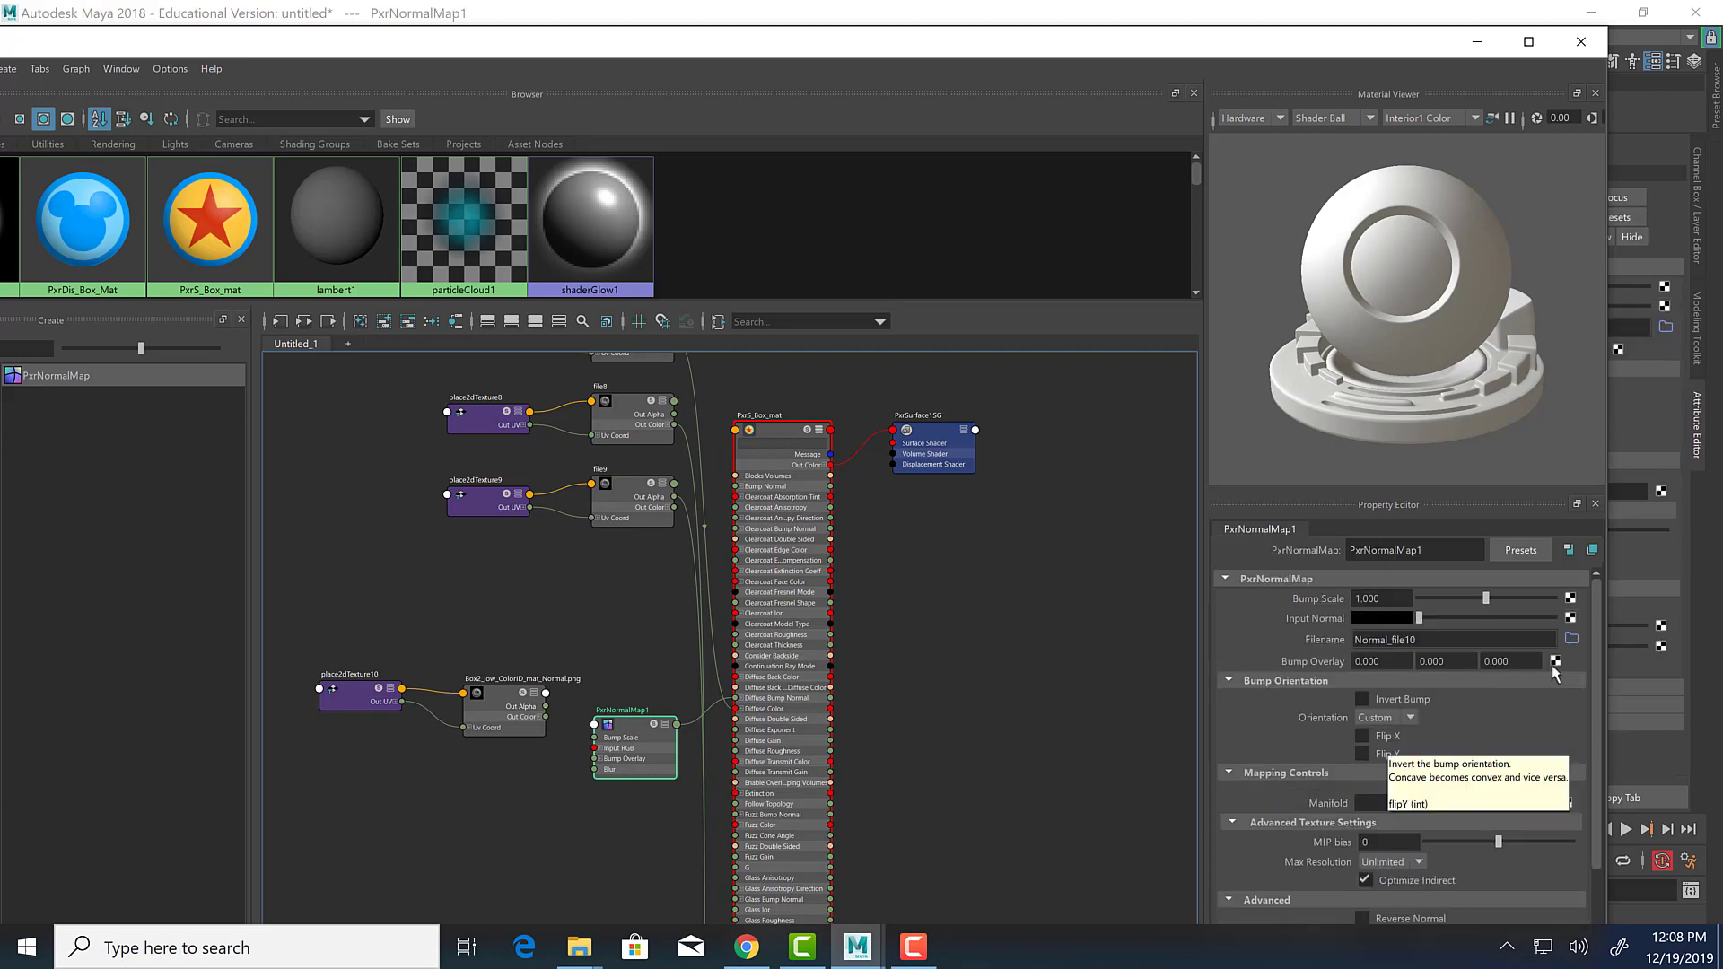
{"action": "left_click", "coordinate": [1571, 639]}
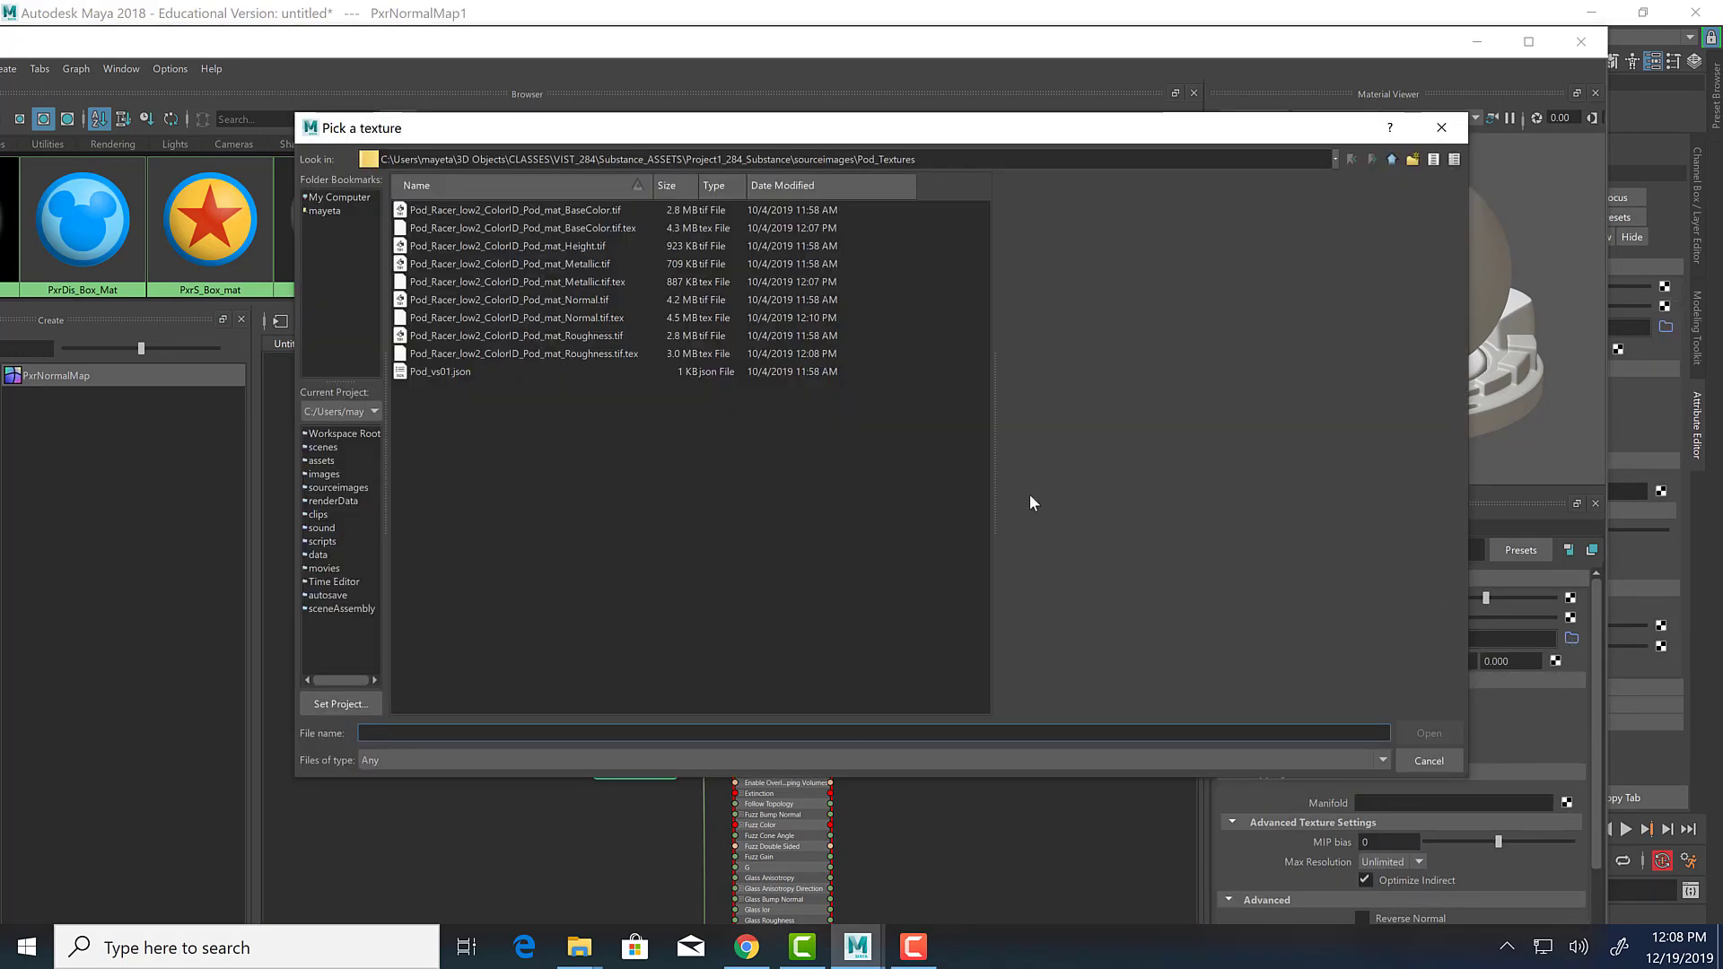
{"action": "left_click", "coordinate": [573, 300]}
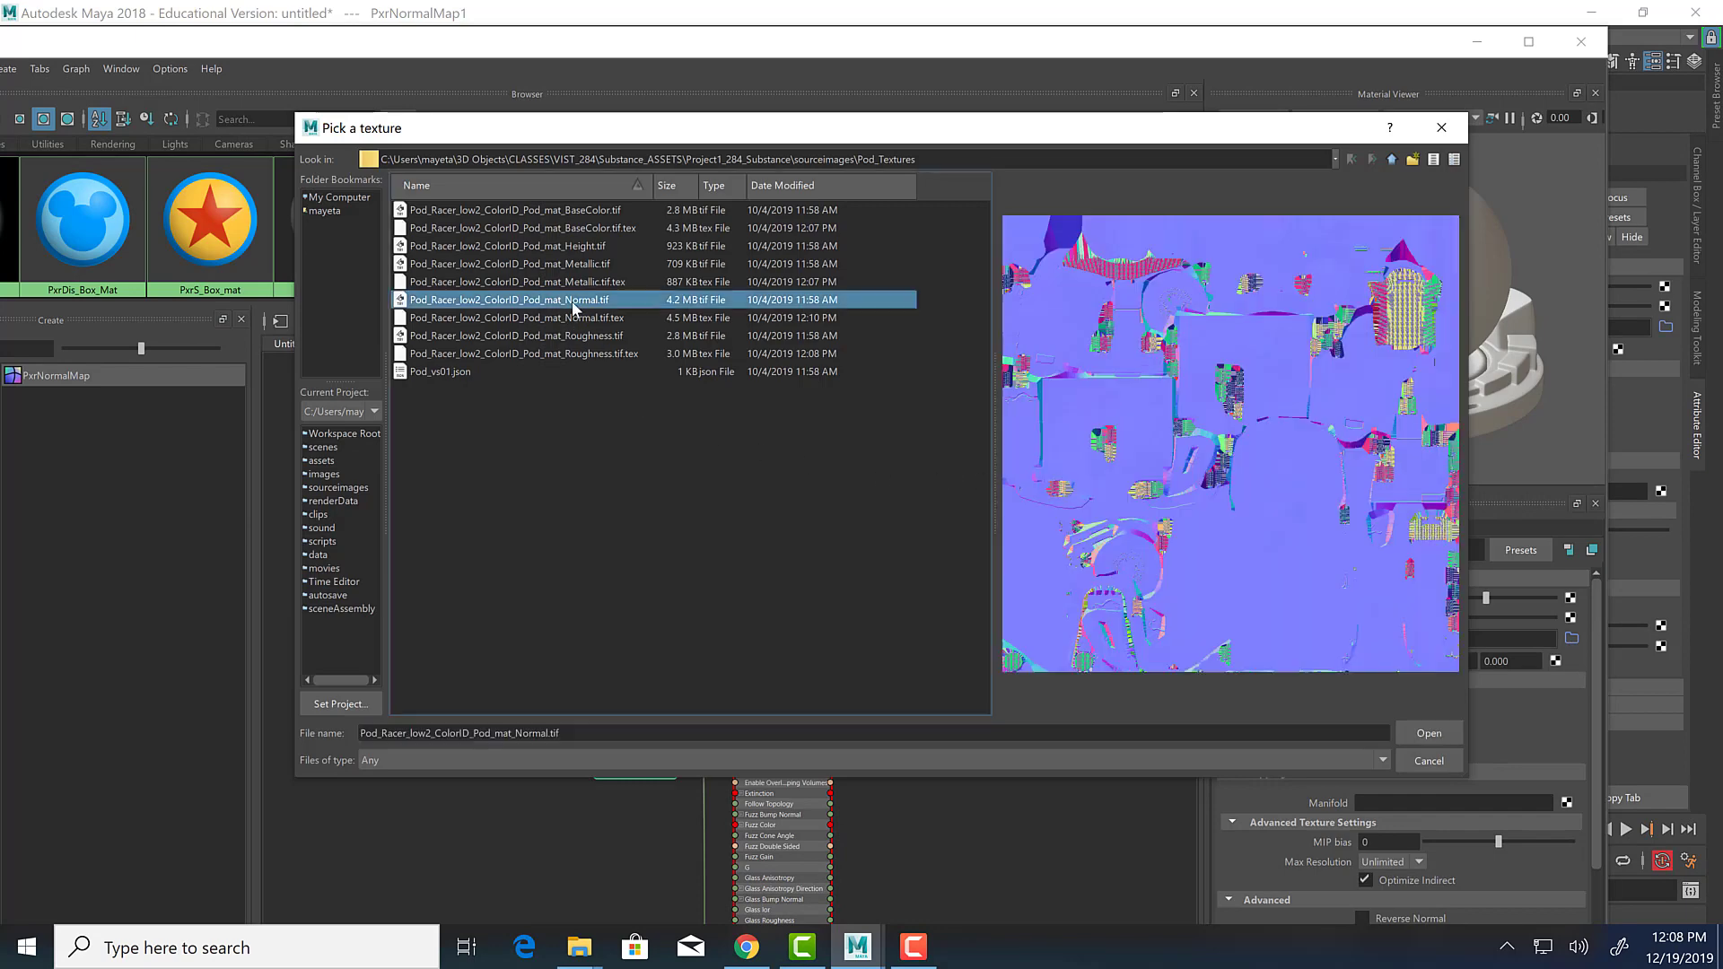
{"action": "left_click", "coordinate": [1451, 735]}
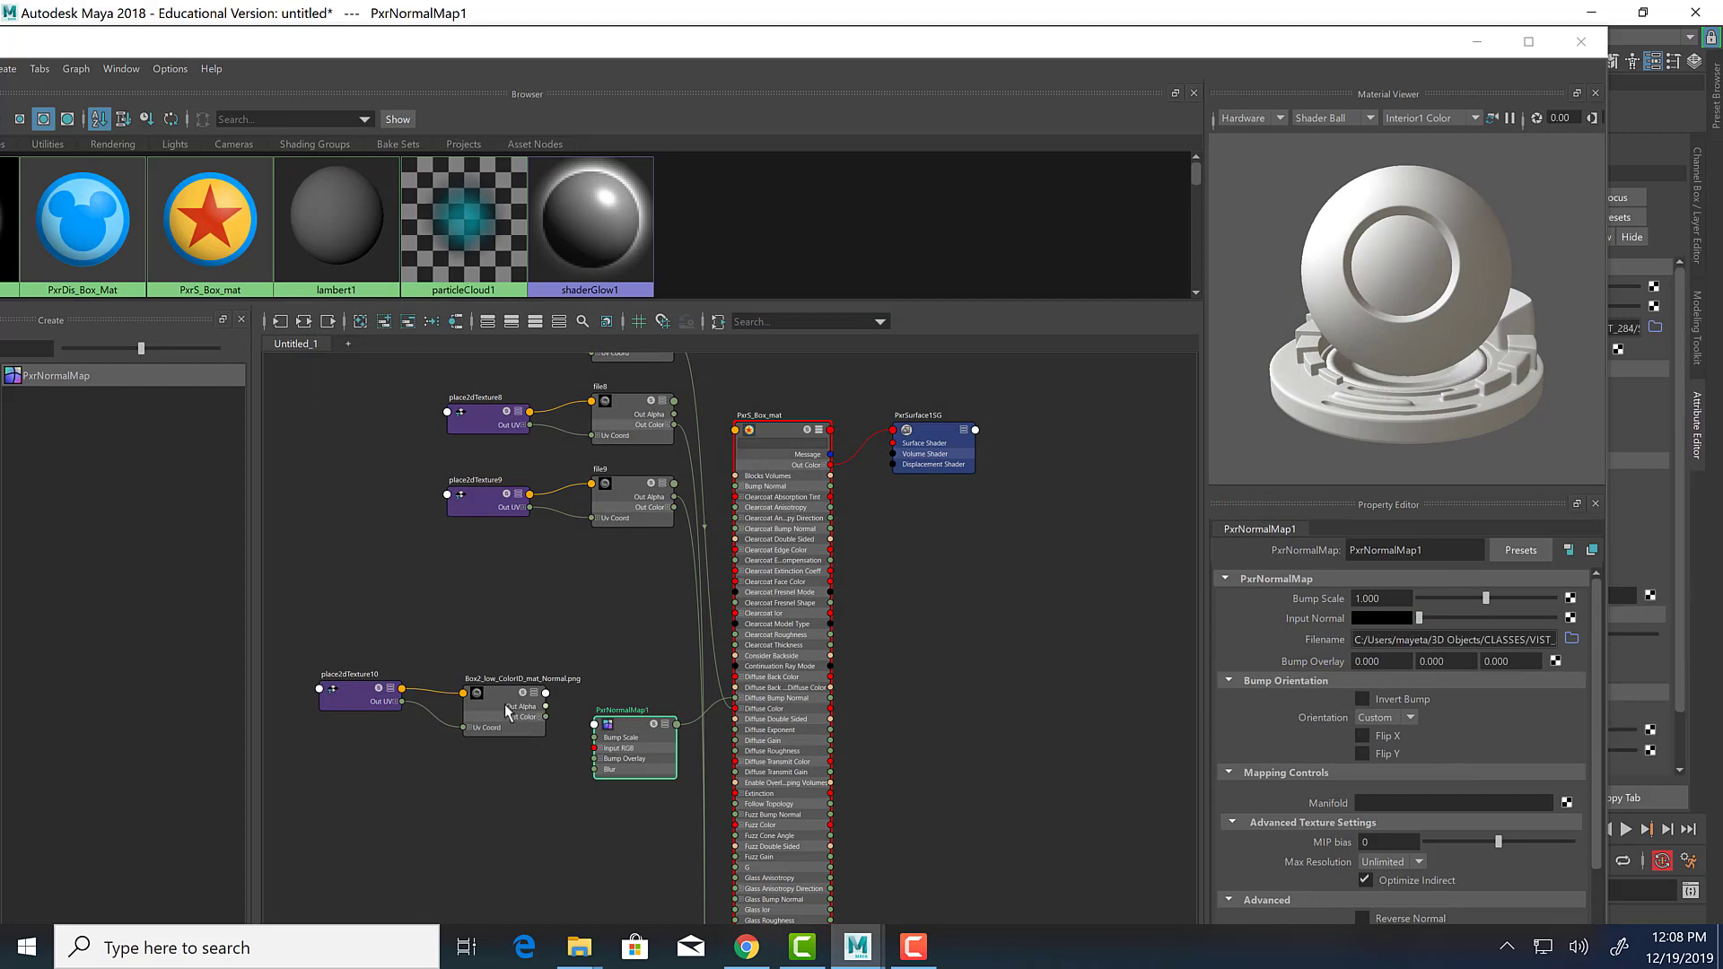
Delete the disconnected normal map file node with its place2dTexture10 and minimize the Hypershade.
{"action": "left_click_drag", "start_coordinate": [302, 619], "coordinate": [508, 761]}
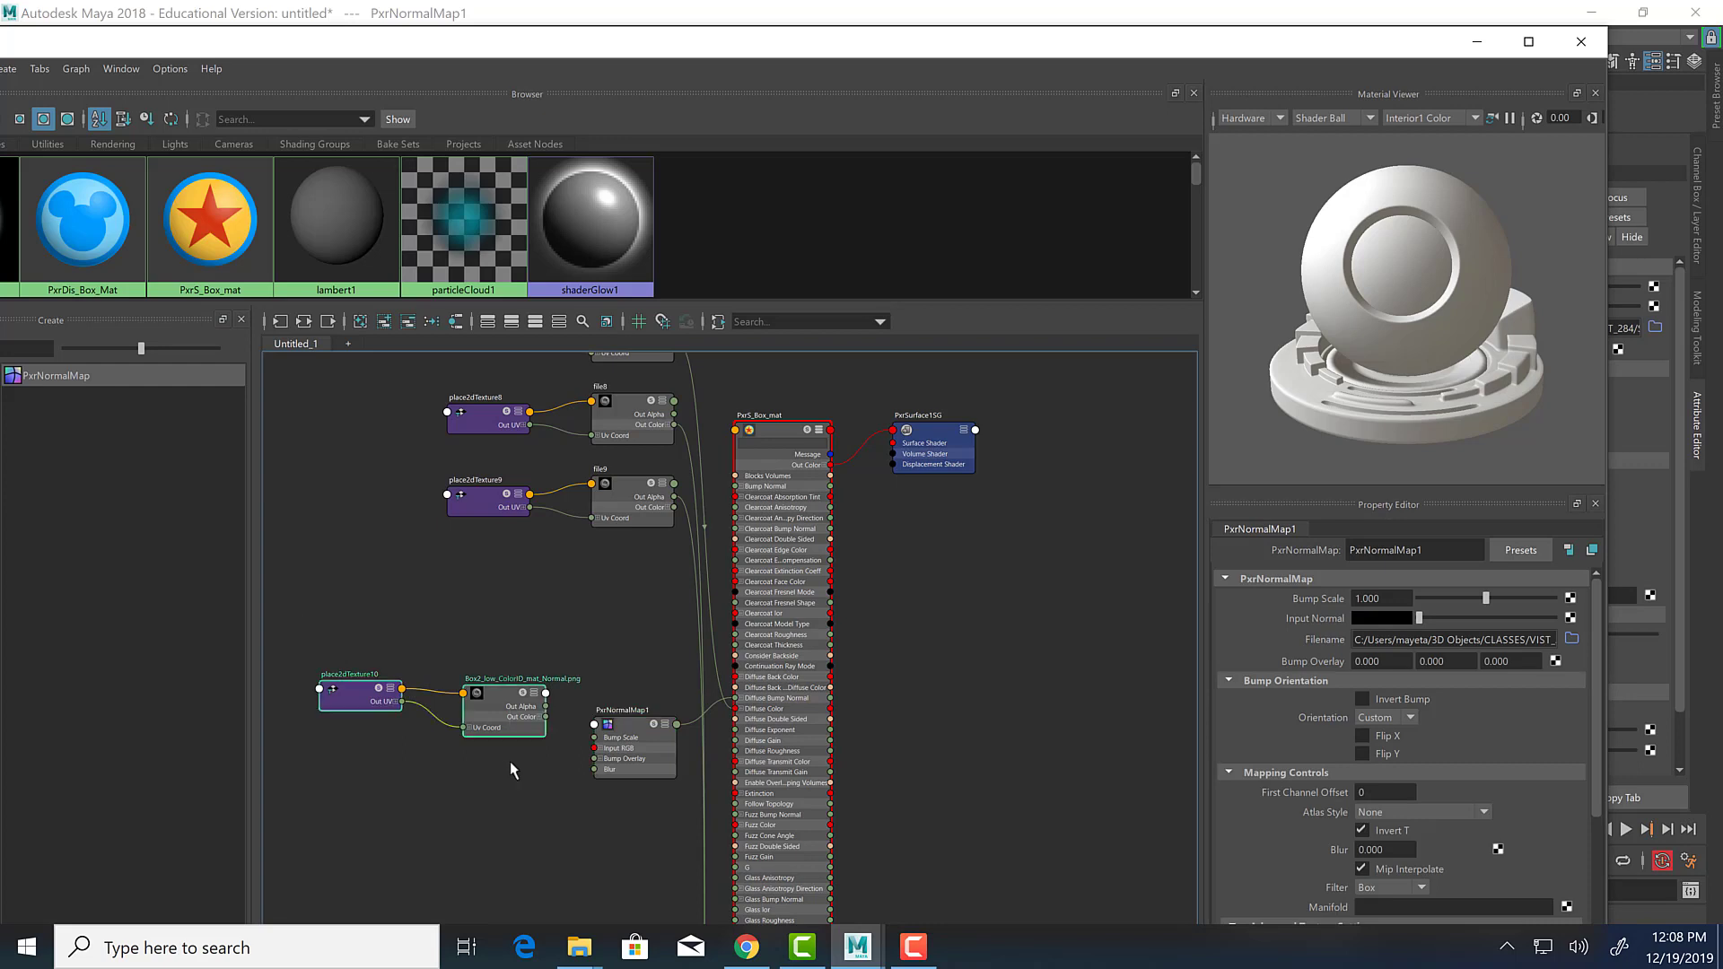
{"action": "key", "text": "Delete"}
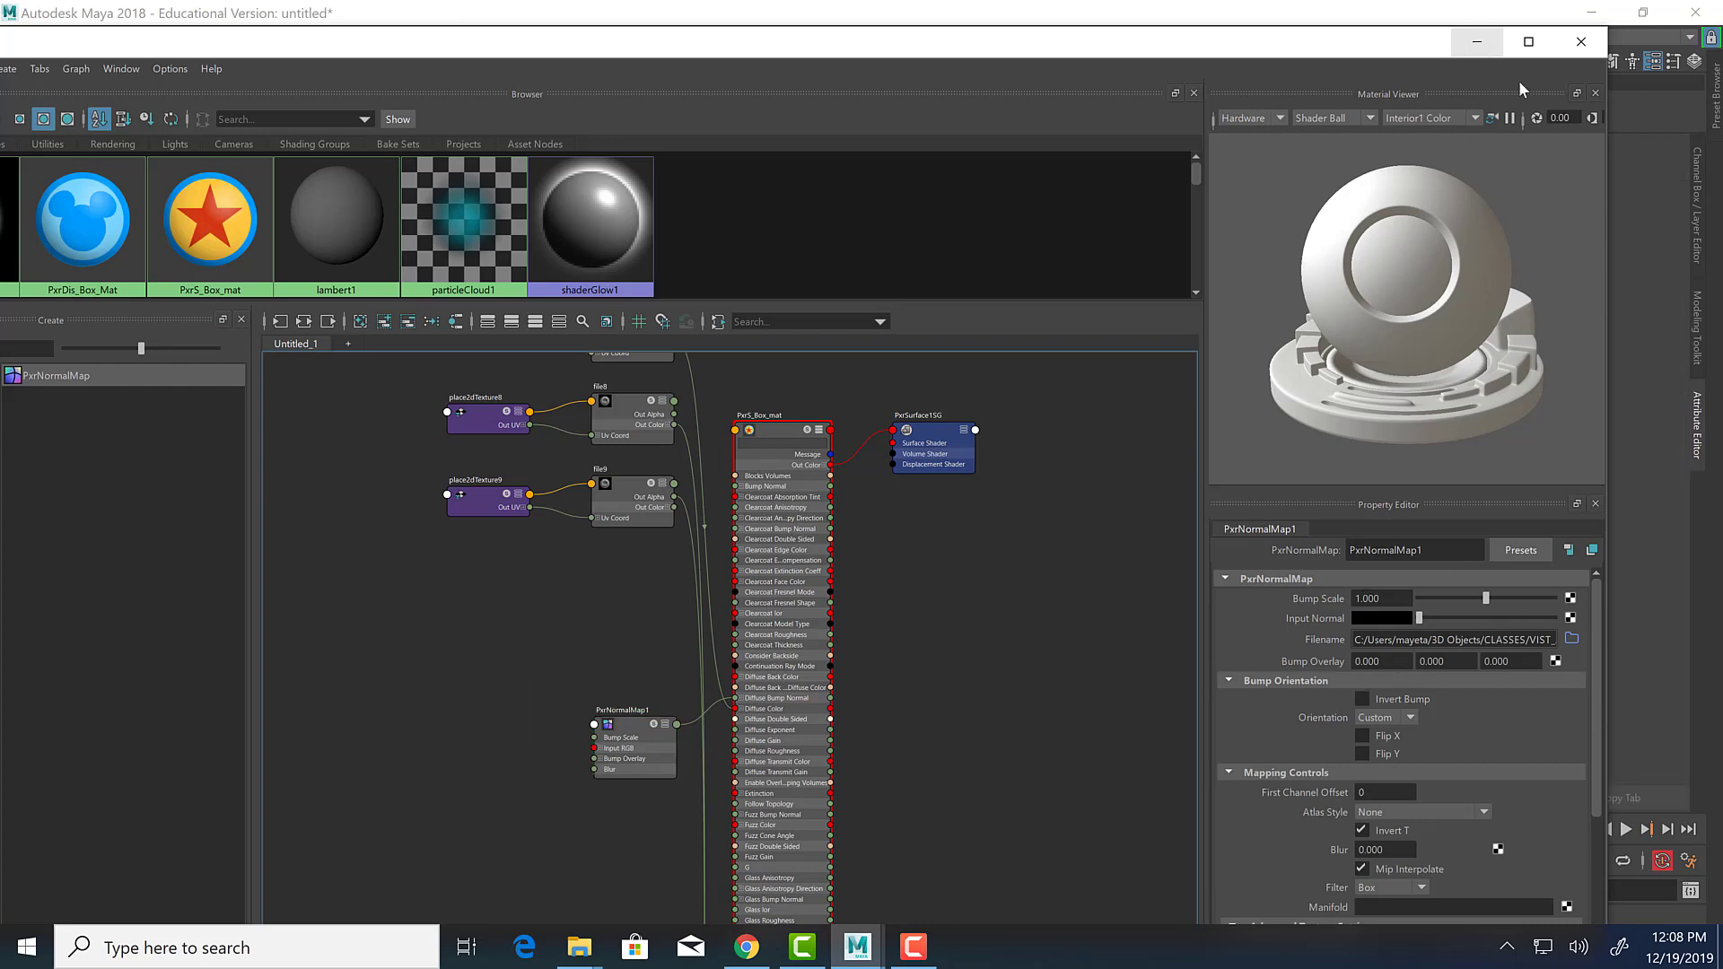
{"action": "left_click", "coordinate": [1474, 43]}
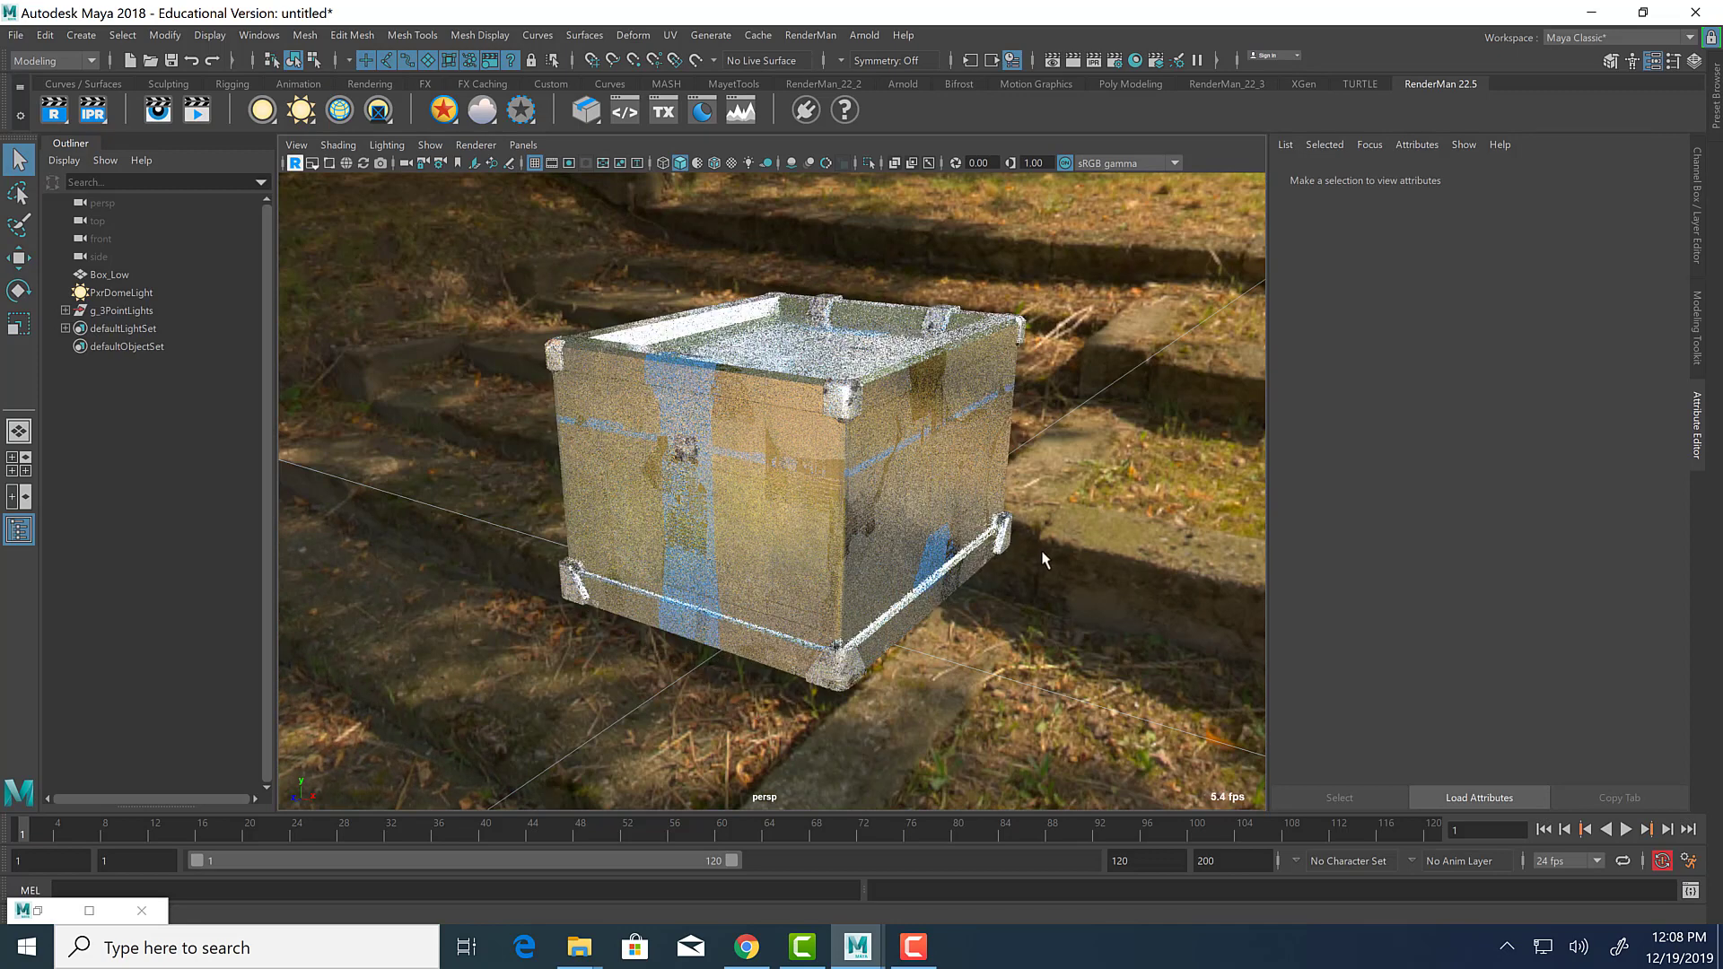
Examine the sides, top and underside of the rendered box to check how the material looks.
{"action": "left_click_drag", "start_coordinate": [1068, 530], "coordinate": [1046, 541], "text": "alt"}
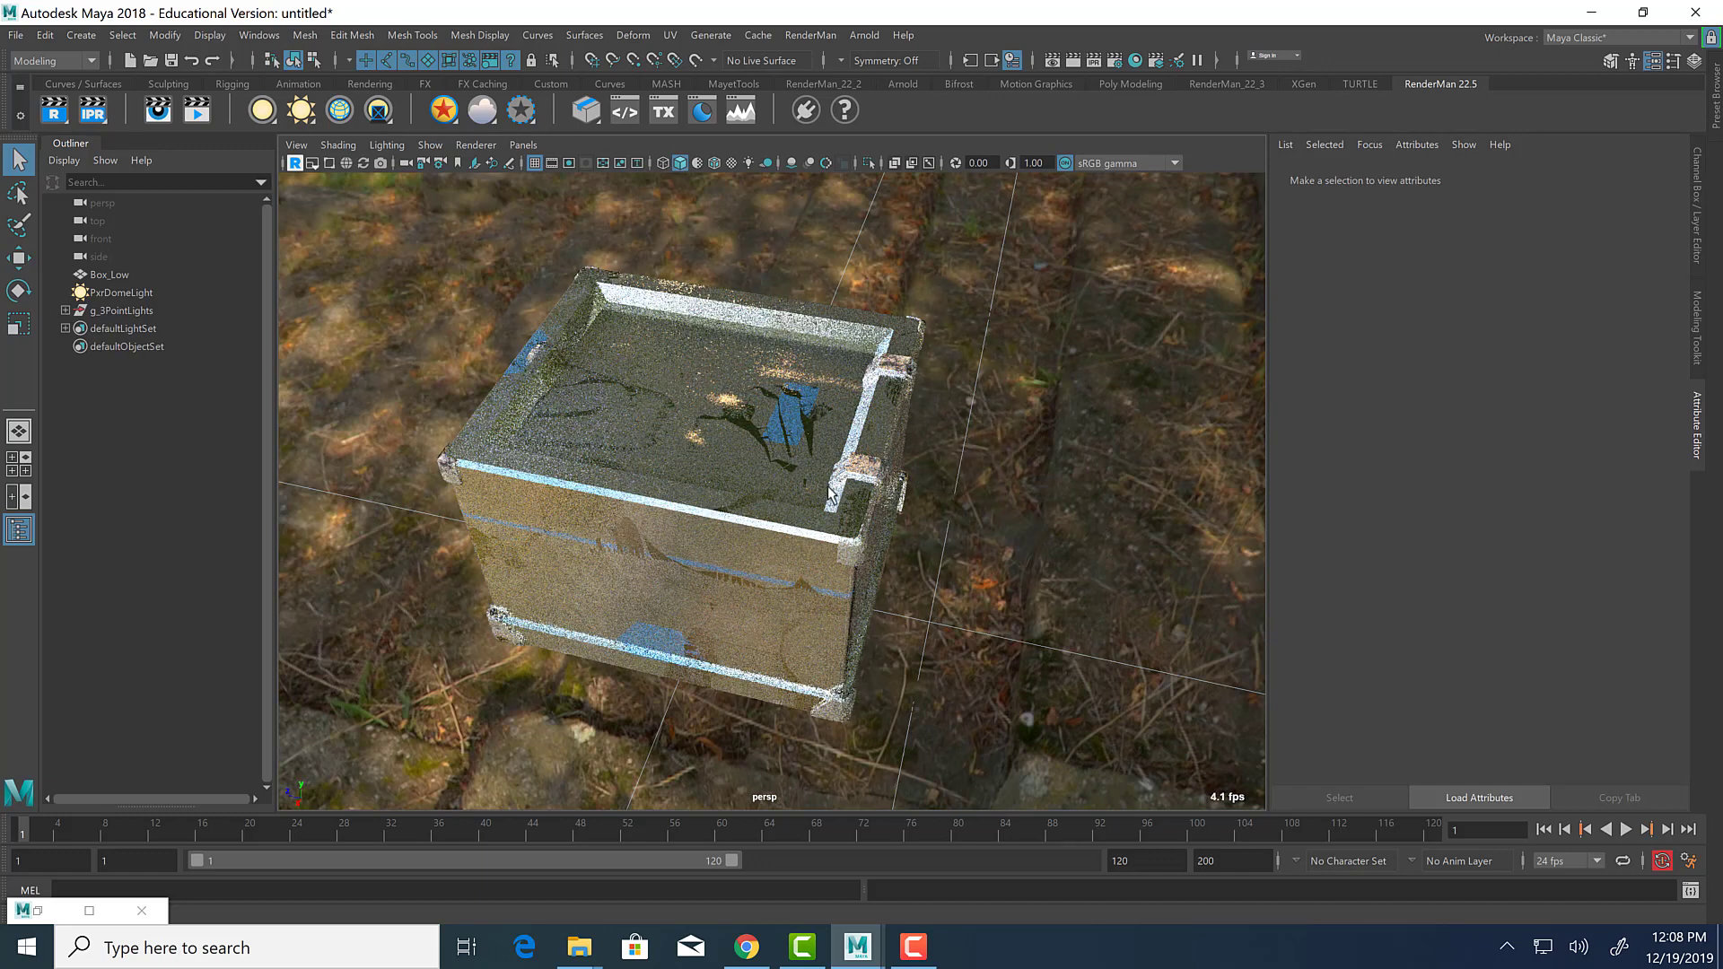
{"action": "left_click_drag", "start_coordinate": [801, 549], "coordinate": [827, 489], "text": "alt"}
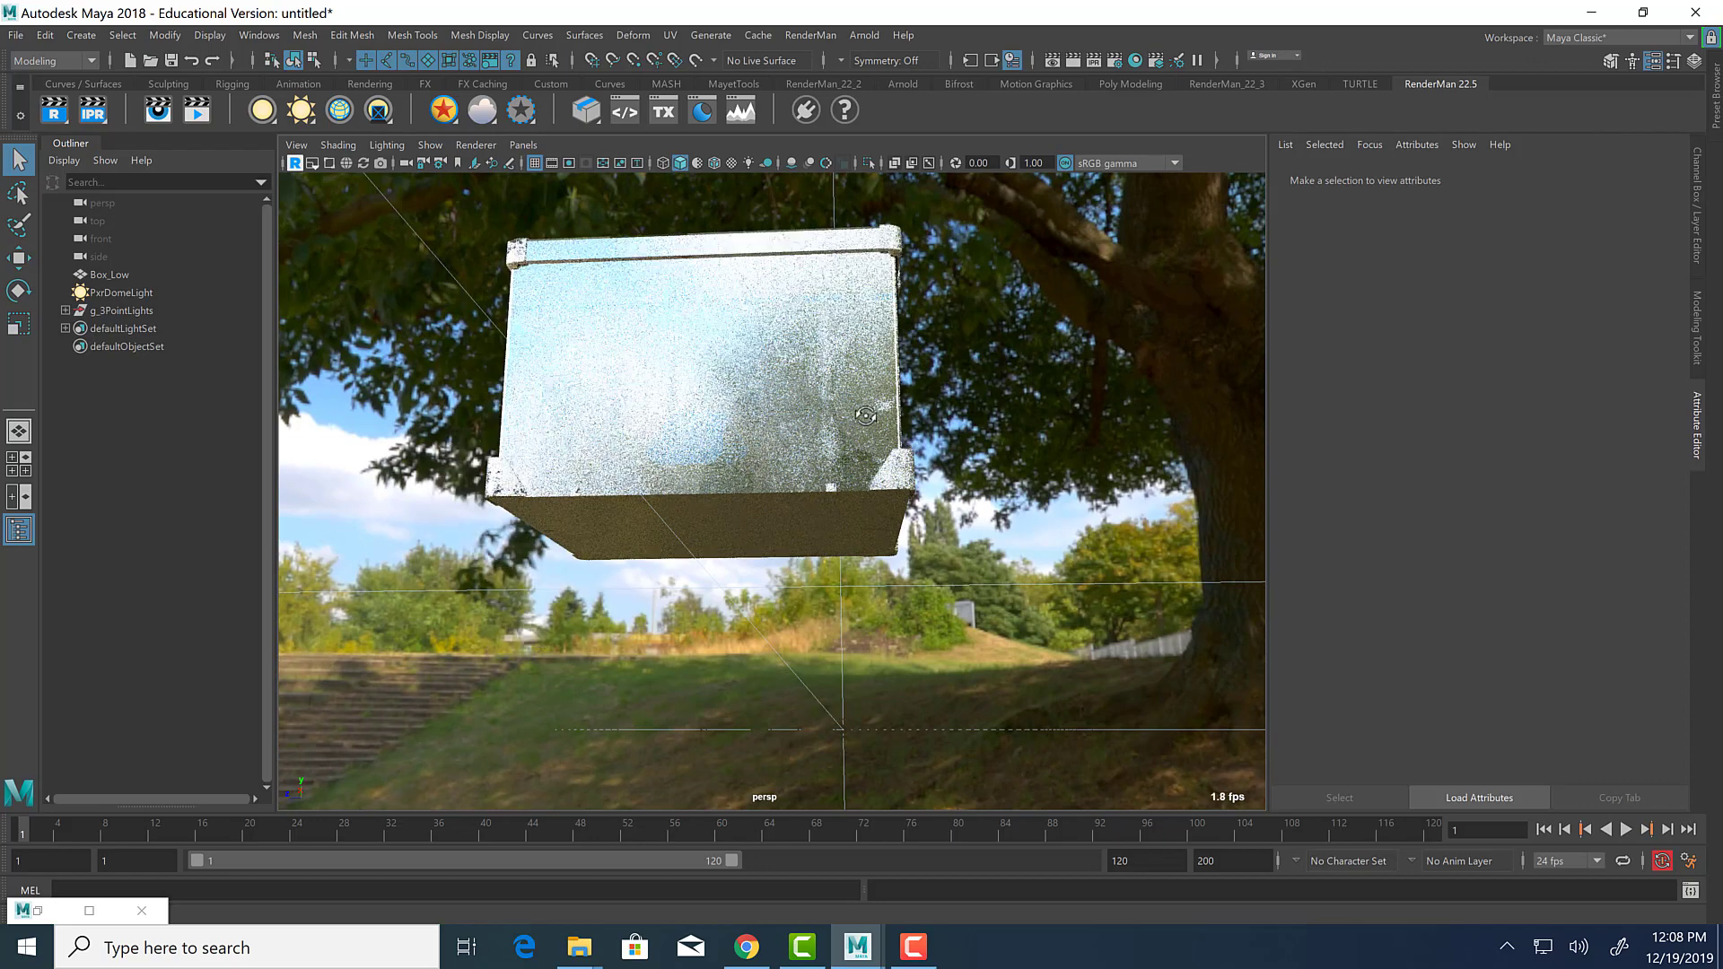
{"action": "mouse_move", "coordinate": [865, 415]}
{"action": "left_mouse_down", "text": "alt"}
{"action": "mouse_move", "coordinate": [865, 444]}
{"action": "mouse_move", "coordinate": [865, 415]}
{"action": "left_mouse_up", "text": "alt"}
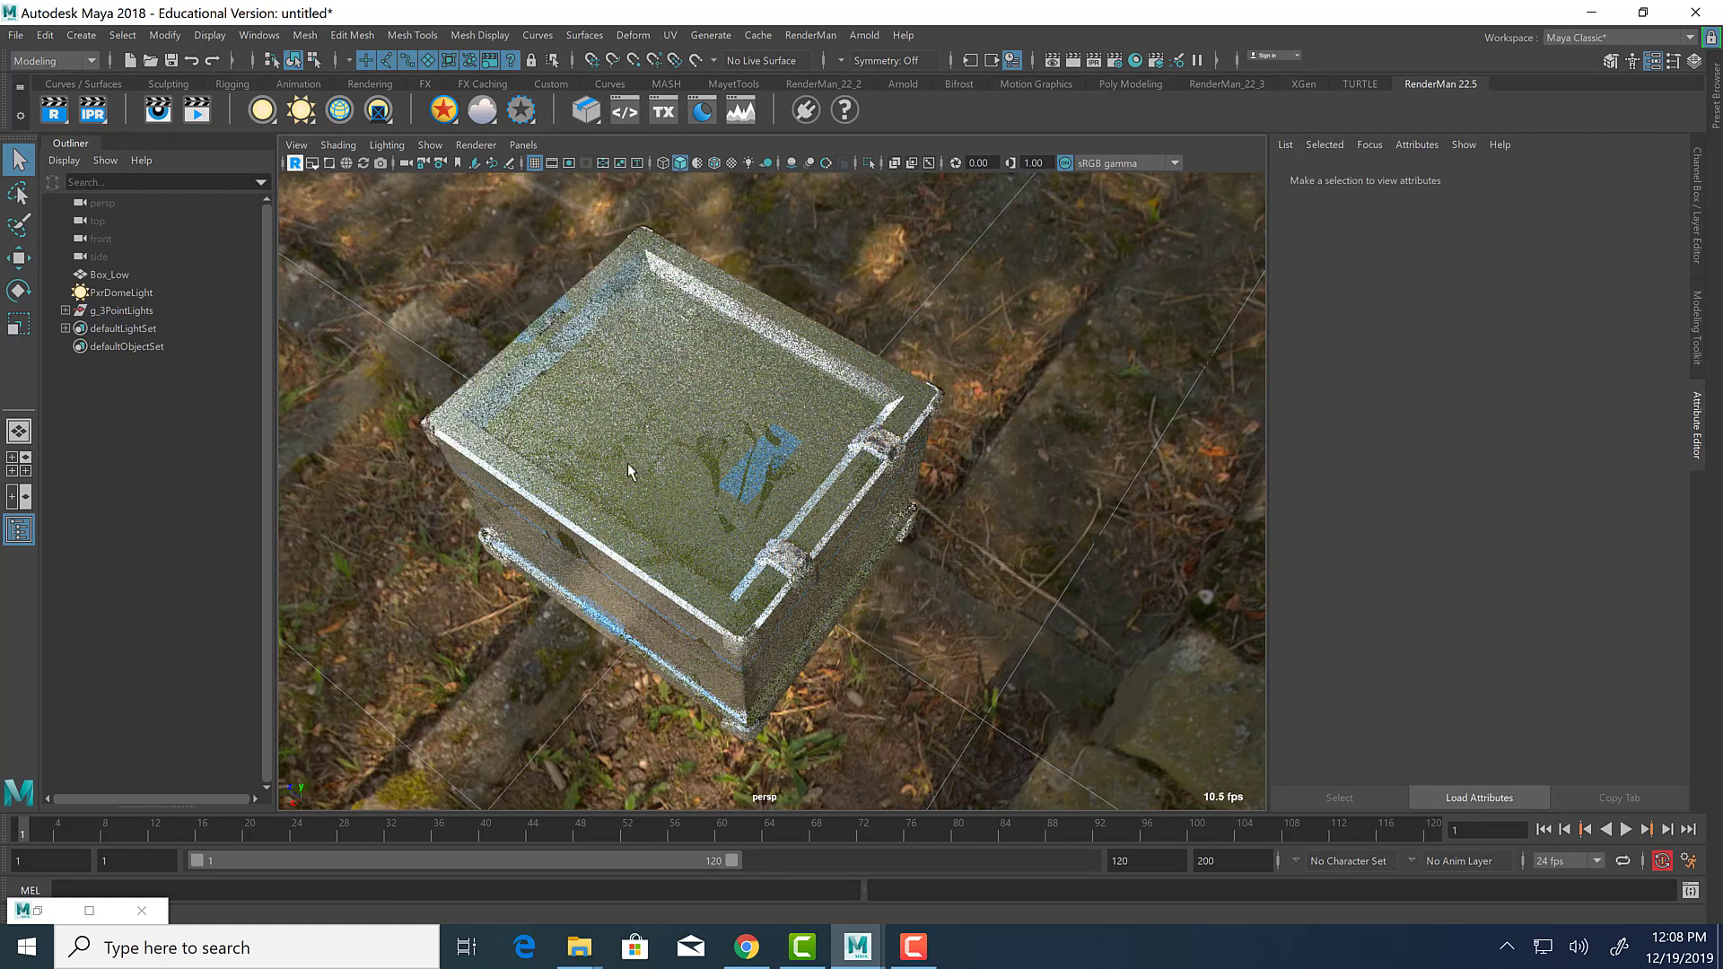
{"action": "left_click_drag", "start_coordinate": [628, 464], "coordinate": [659, 464], "text": "alt"}
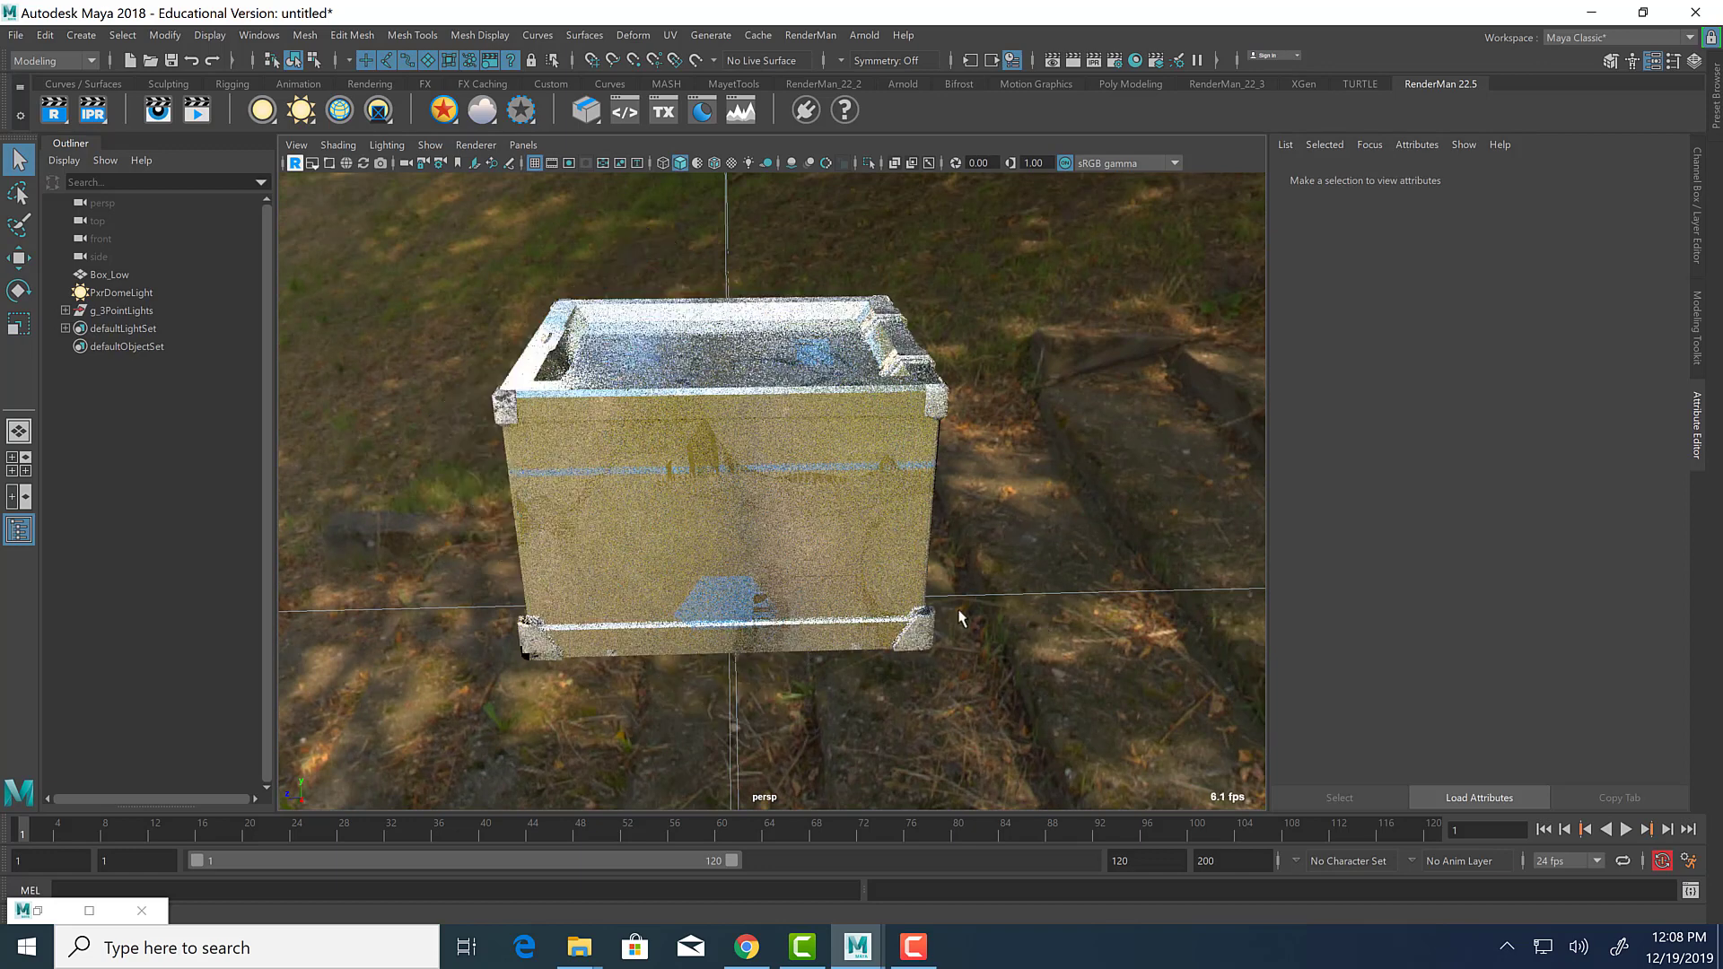
{"action": "left_click_drag", "start_coordinate": [773, 520], "coordinate": [817, 519], "text": "alt"}
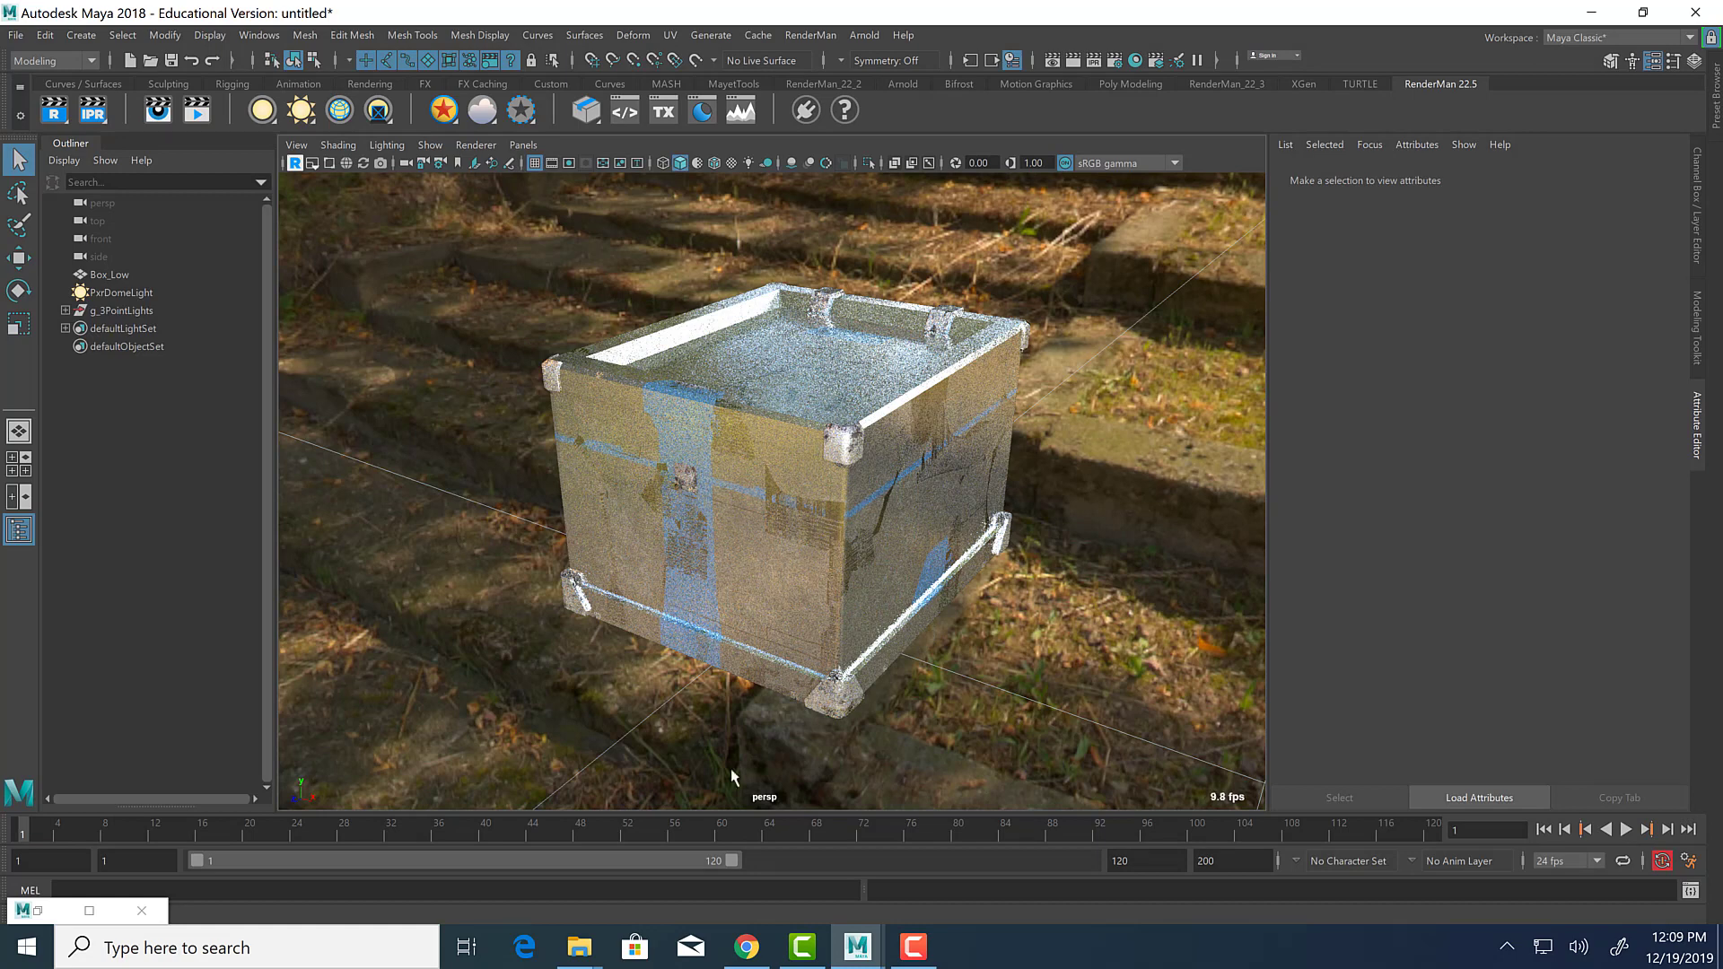
Select the box and set the Bump Scale of the PxrNormalMap1 node connected to its material's Bump to 2.
{"action": "left_click", "coordinate": [772, 530]}
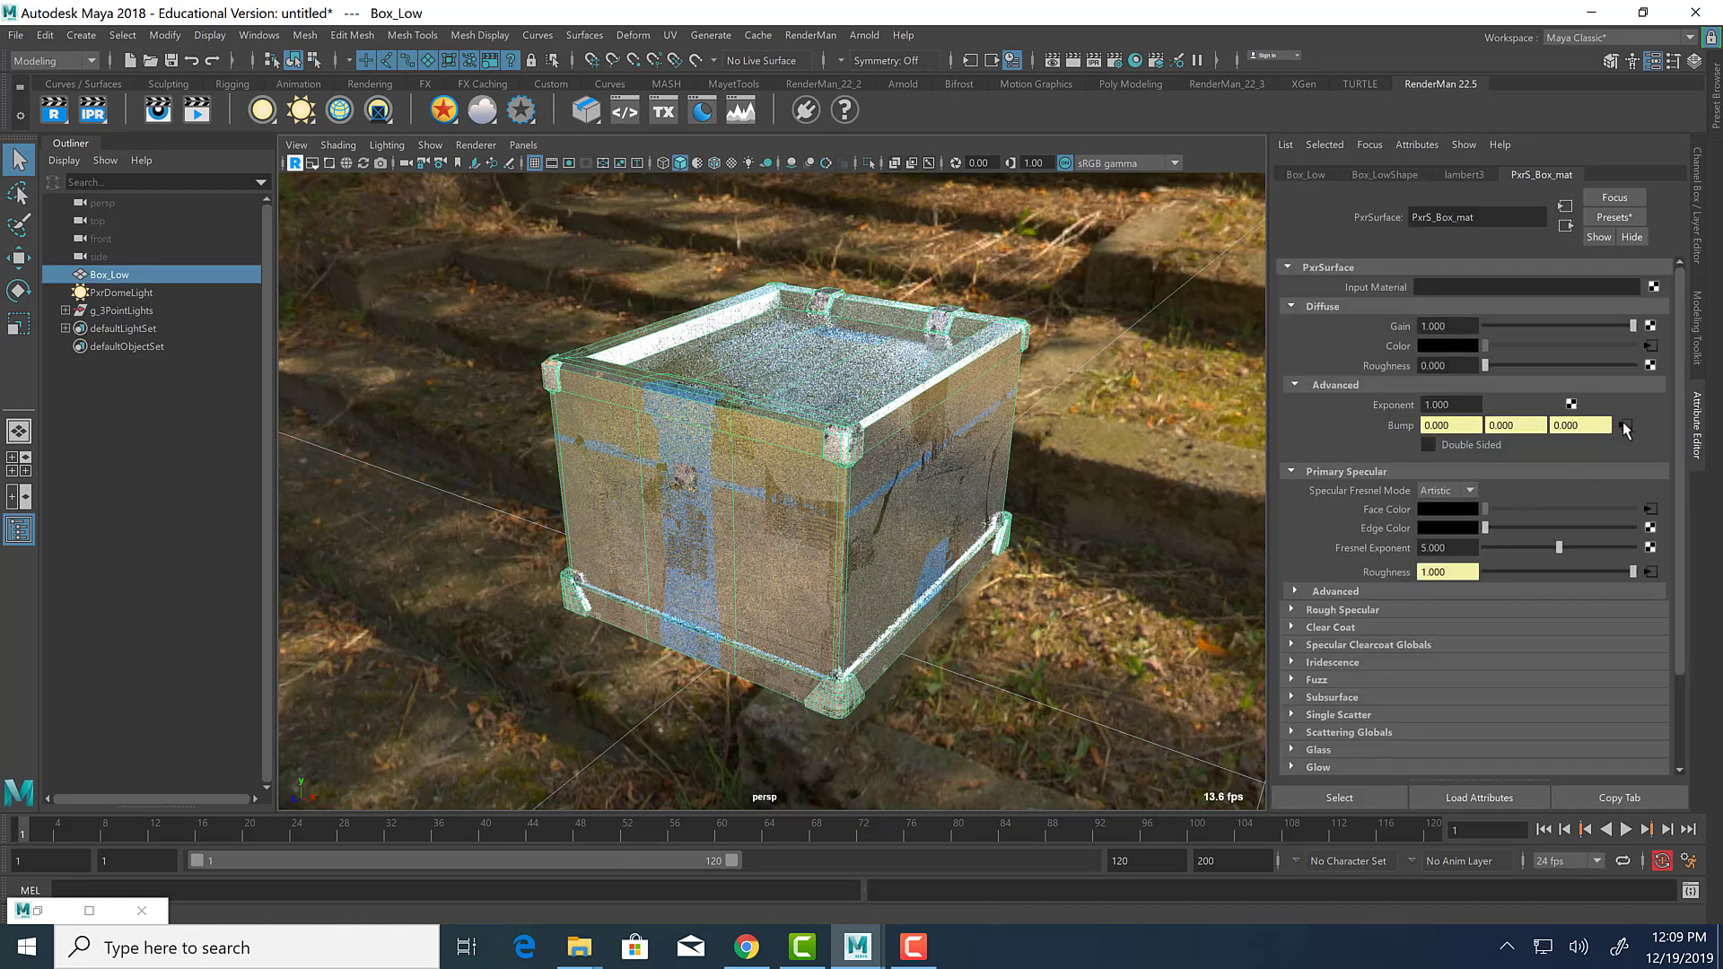
{"action": "left_click", "coordinate": [1627, 426]}
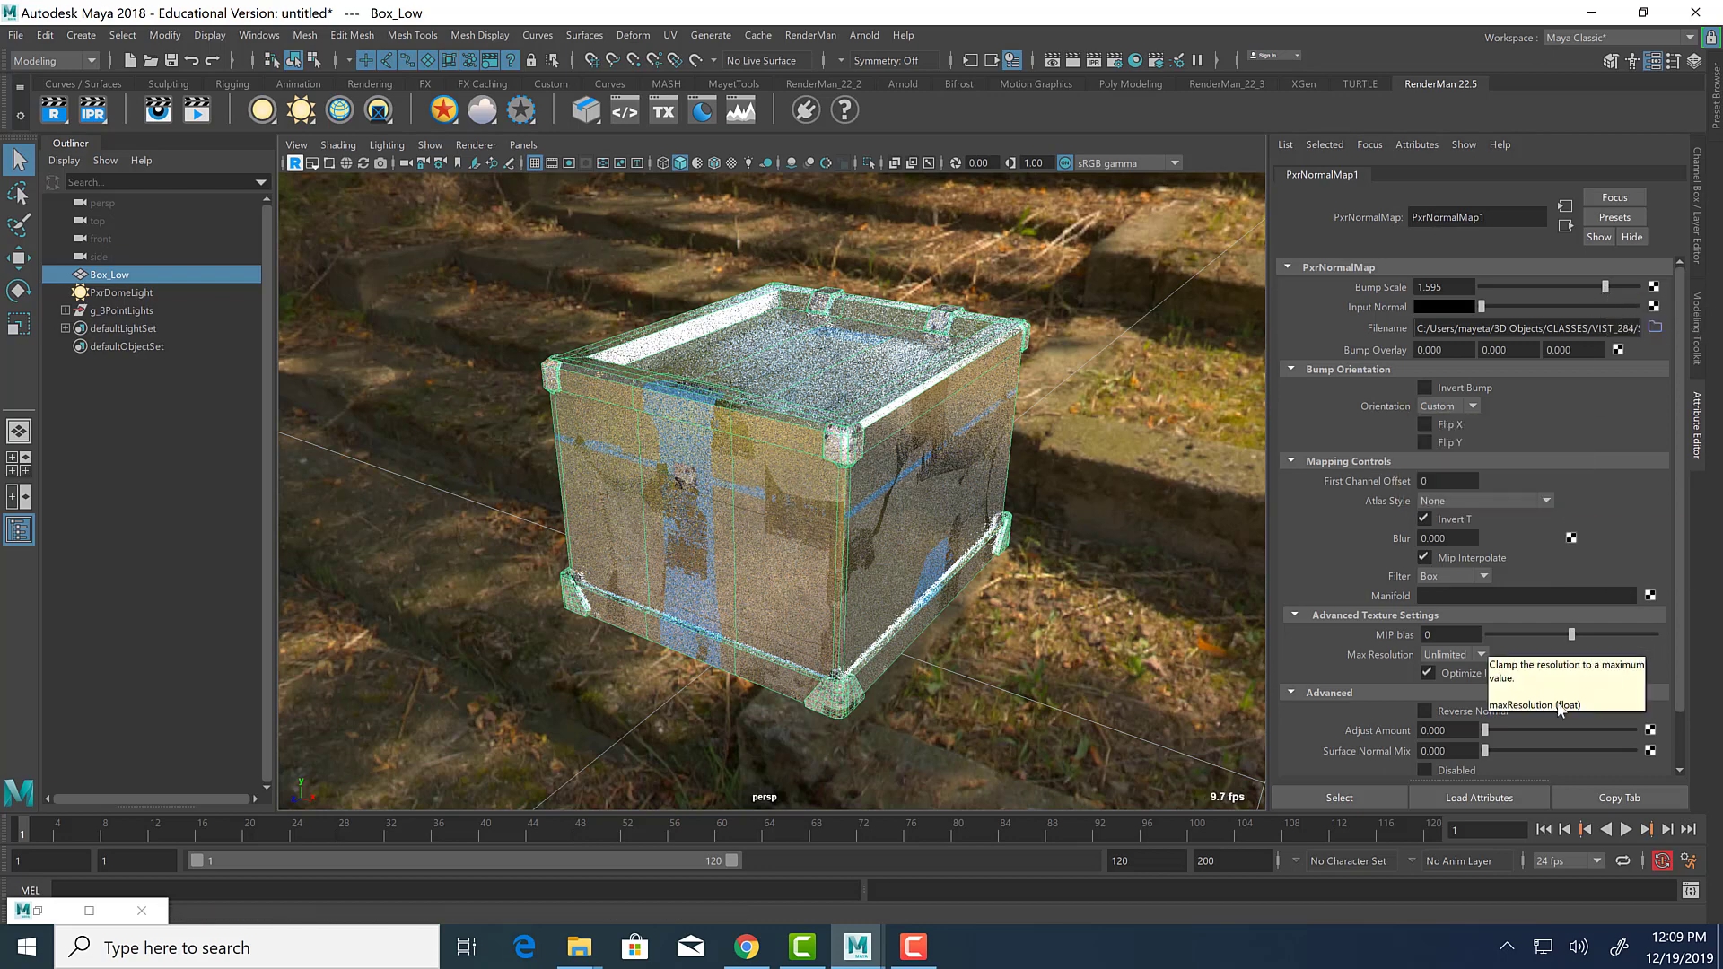
{"action": "left_click", "coordinate": [1436, 287]}
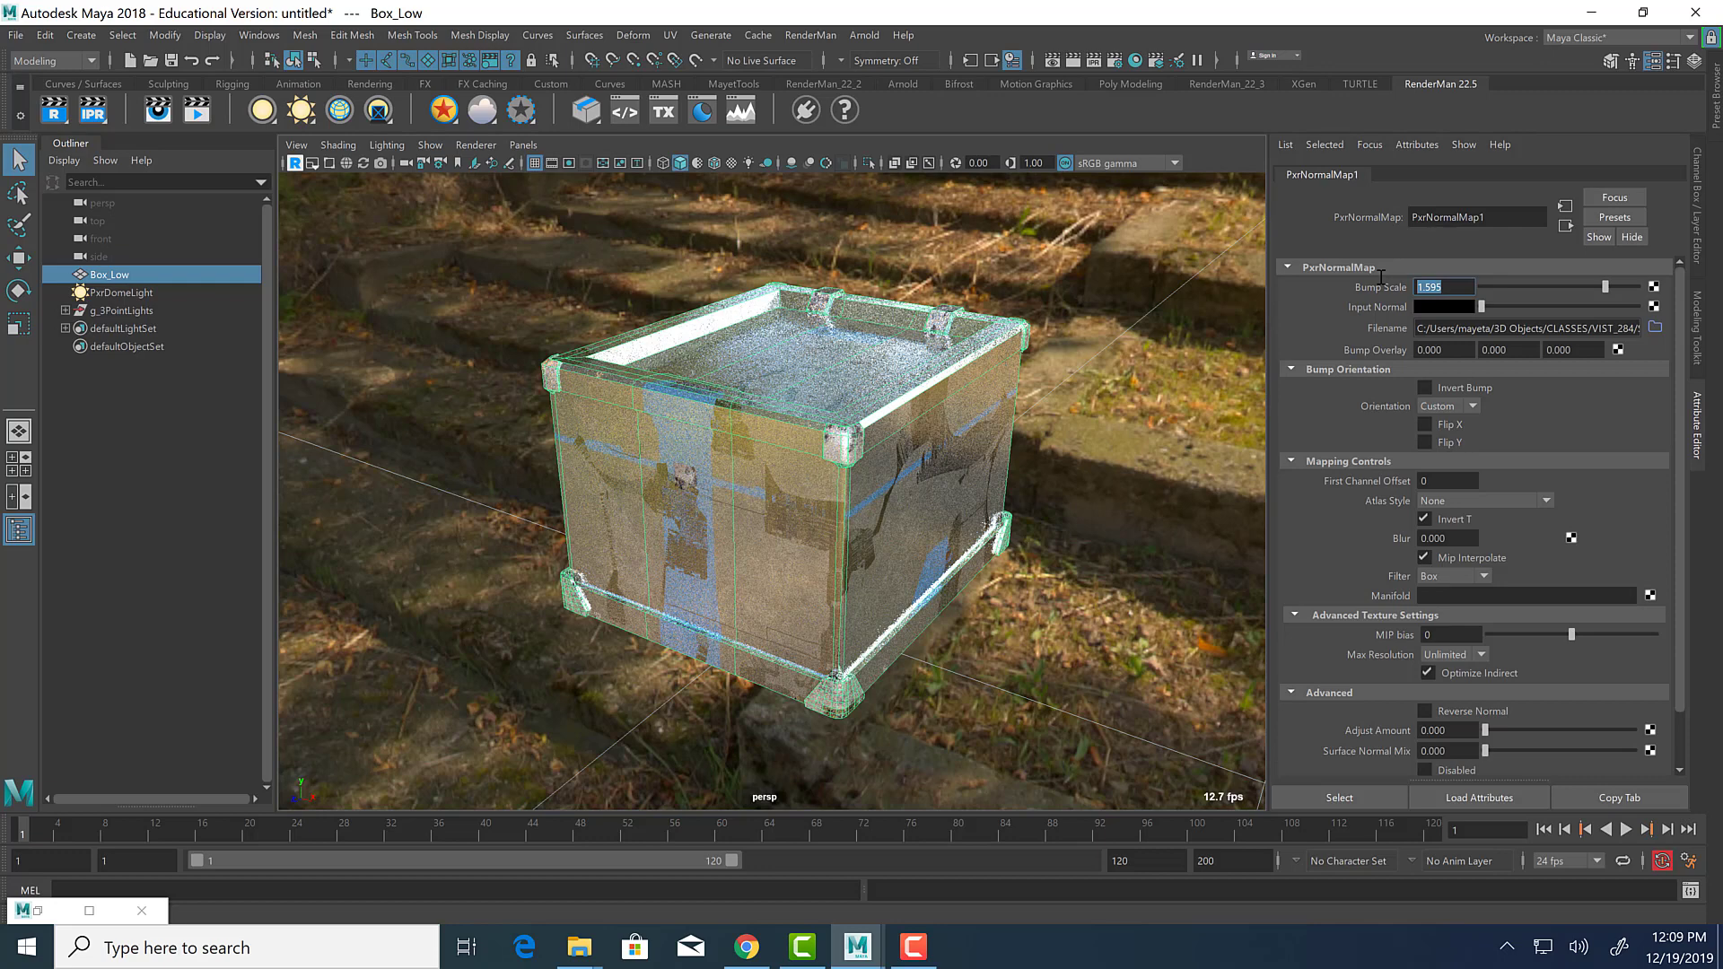
{"action": "type", "text": "2"}
{"action": "key", "text": "Return"}
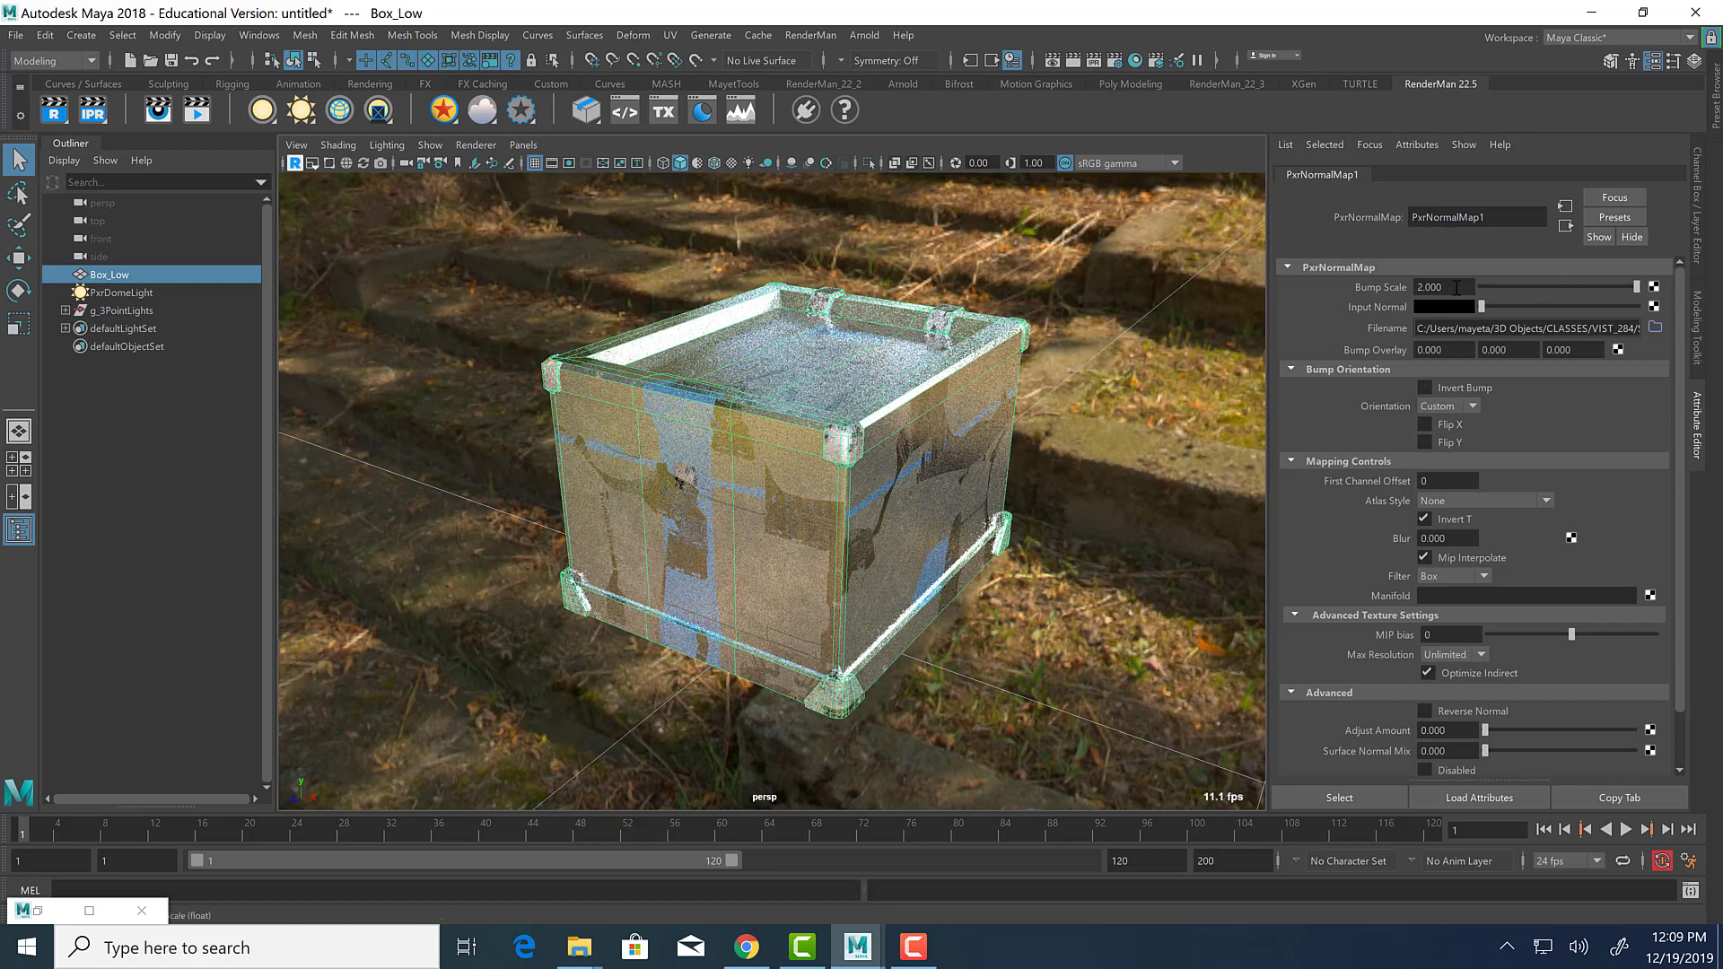
{"action": "left_click_drag", "start_coordinate": [1456, 287], "coordinate": [1412, 288]}
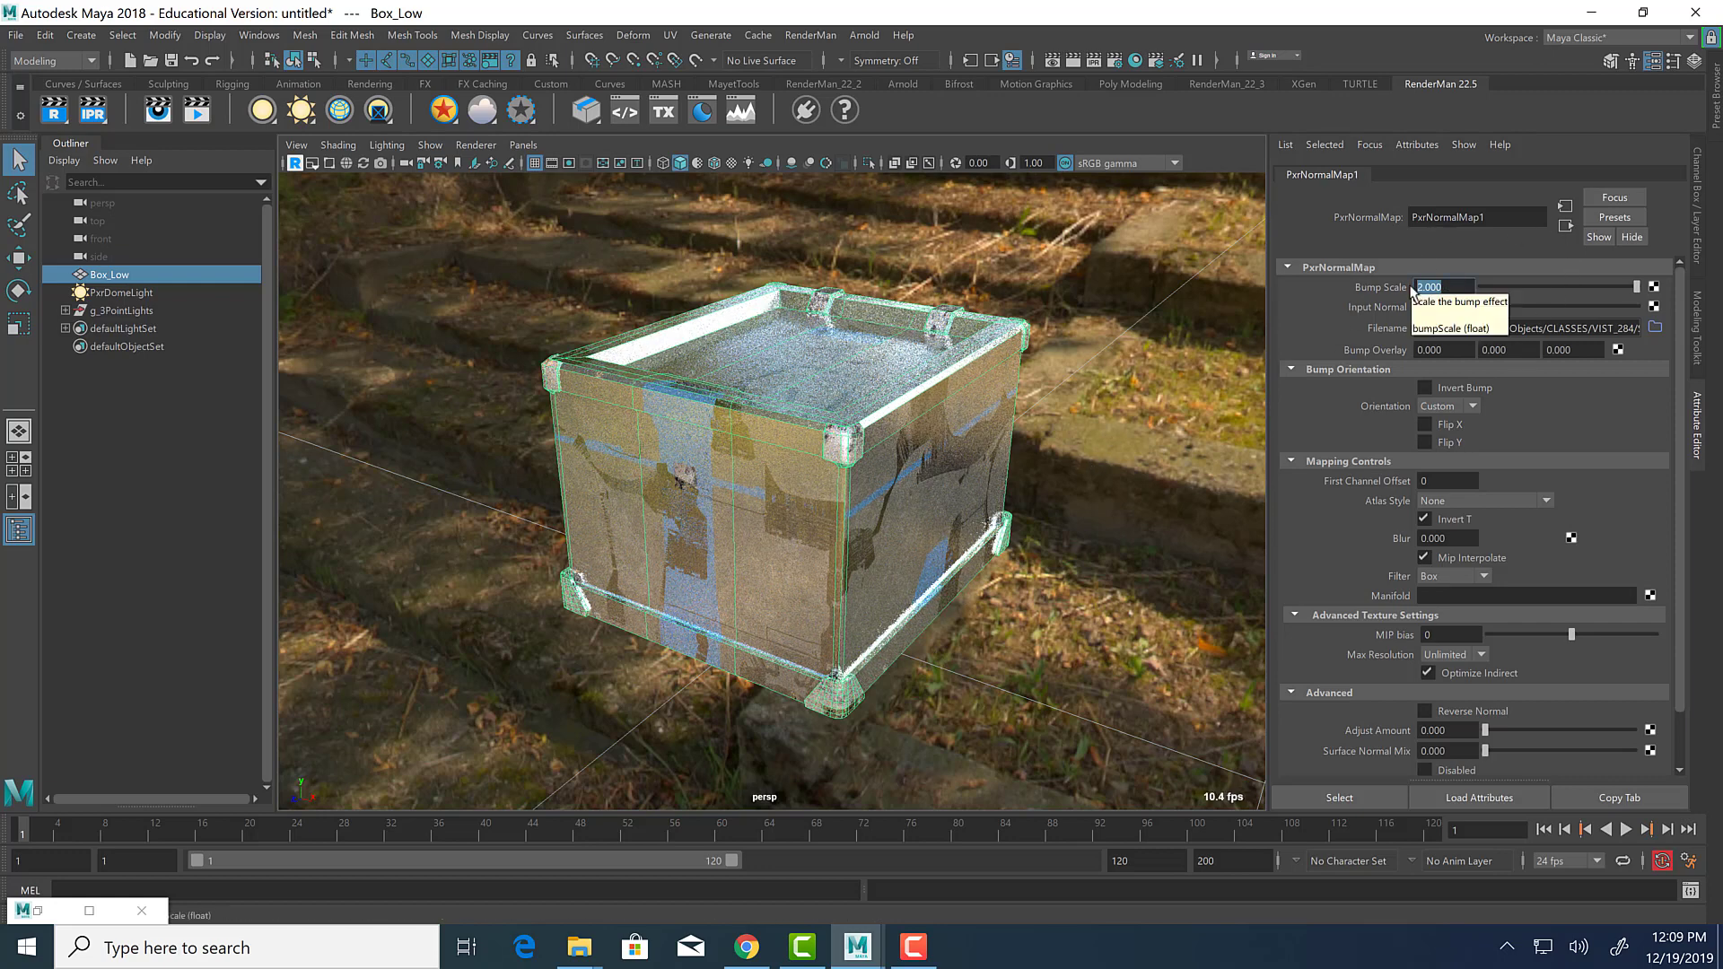
{"action": "type", "text": "2"}
{"action": "key", "text": "Return"}
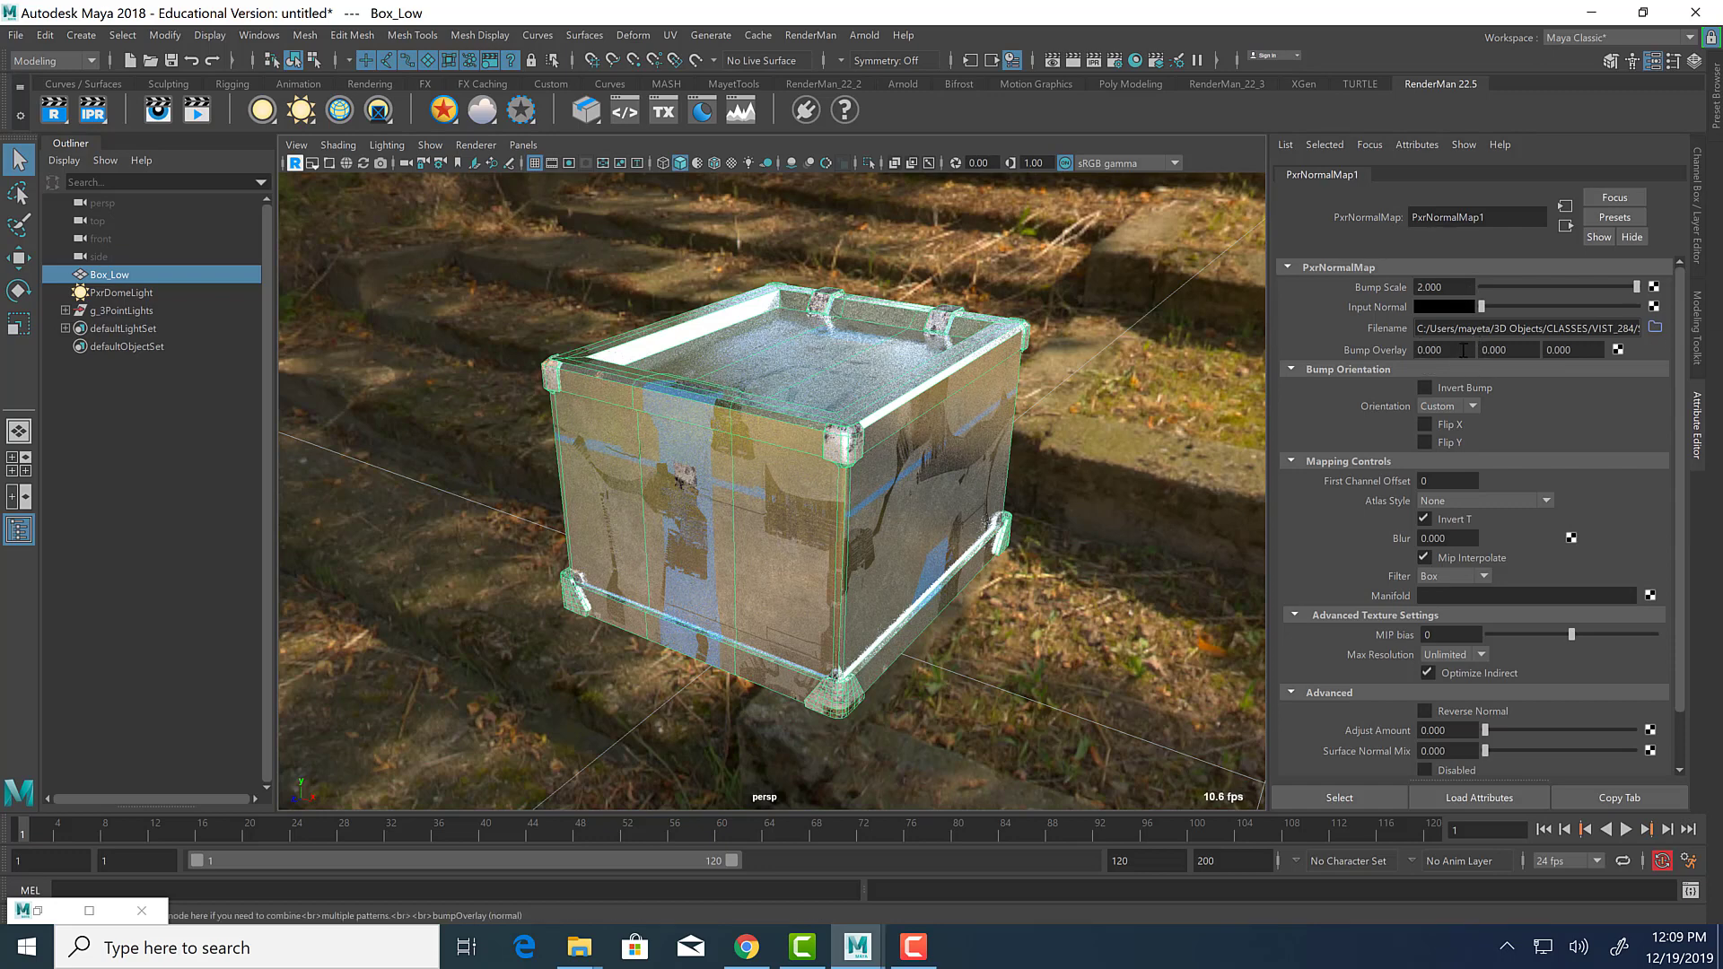
Set all three Bump Overlay values of PxrNormalMap1 to 1.
{"action": "left_click", "coordinate": [1441, 351]}
{"action": "type", "text": "1"}
{"action": "key", "text": "Tab"}
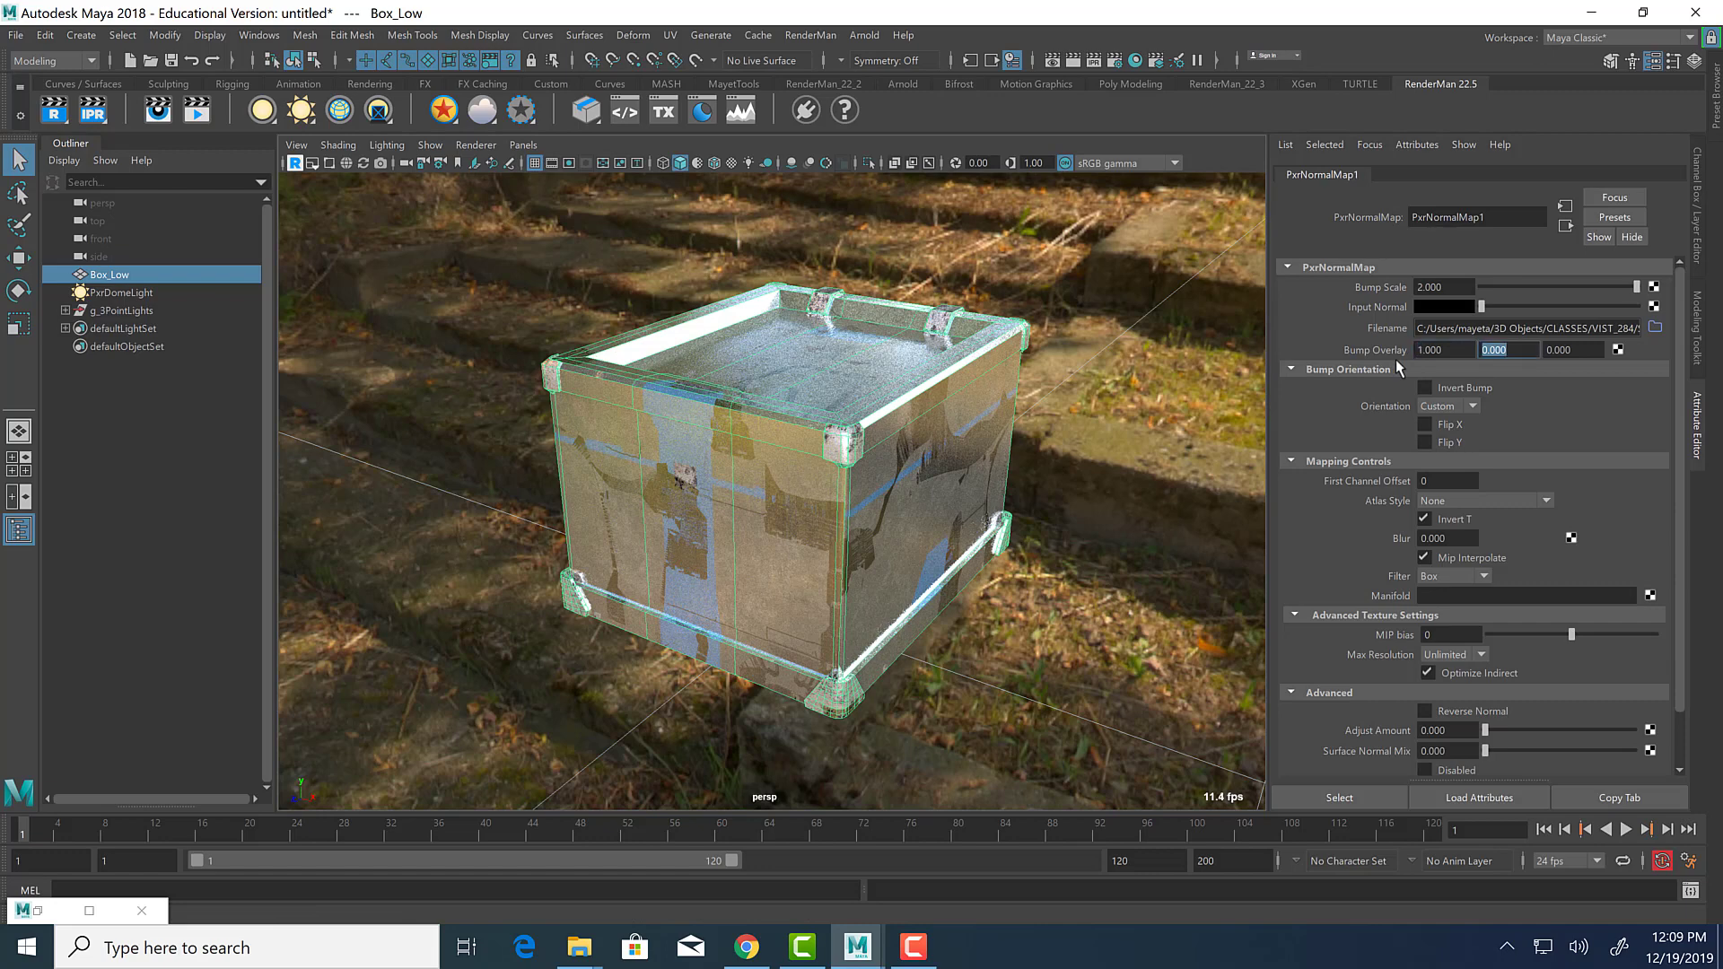
{"action": "type", "text": "1"}
{"action": "key", "text": "Tab"}
{"action": "type", "text": "1"}
{"action": "key", "text": "Return"}
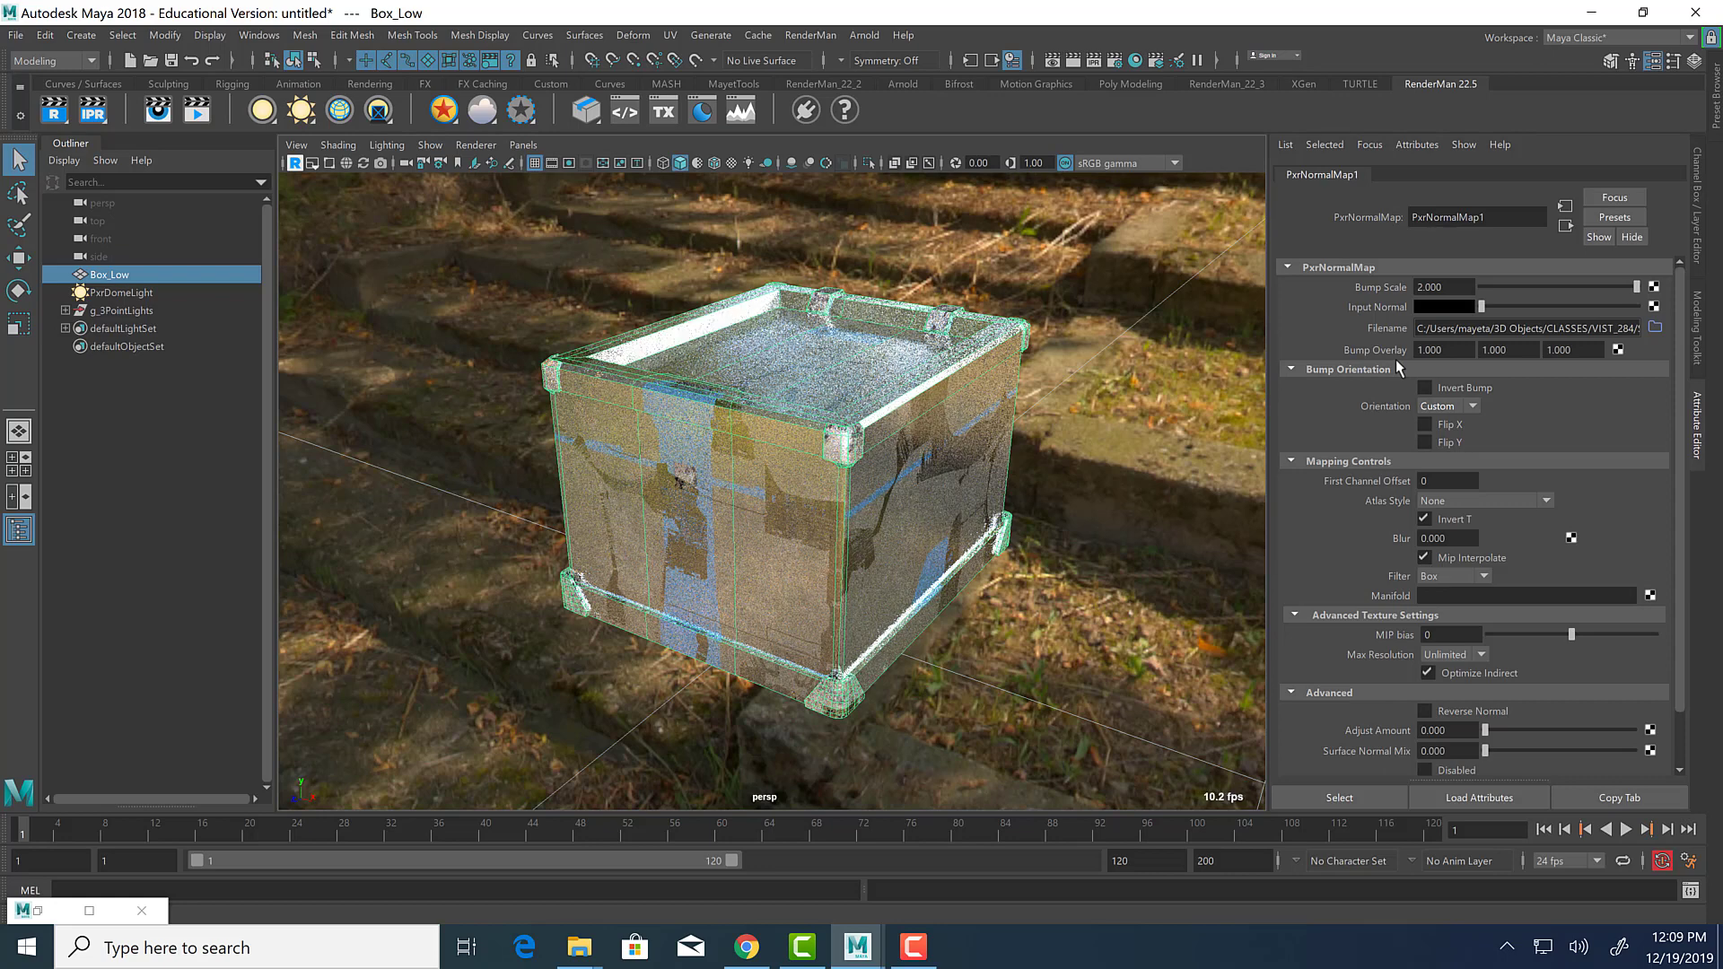
Set all three Bump Overlay values of PxrNormalMap1 to 5.
{"action": "left_click", "coordinate": [1431, 350]}
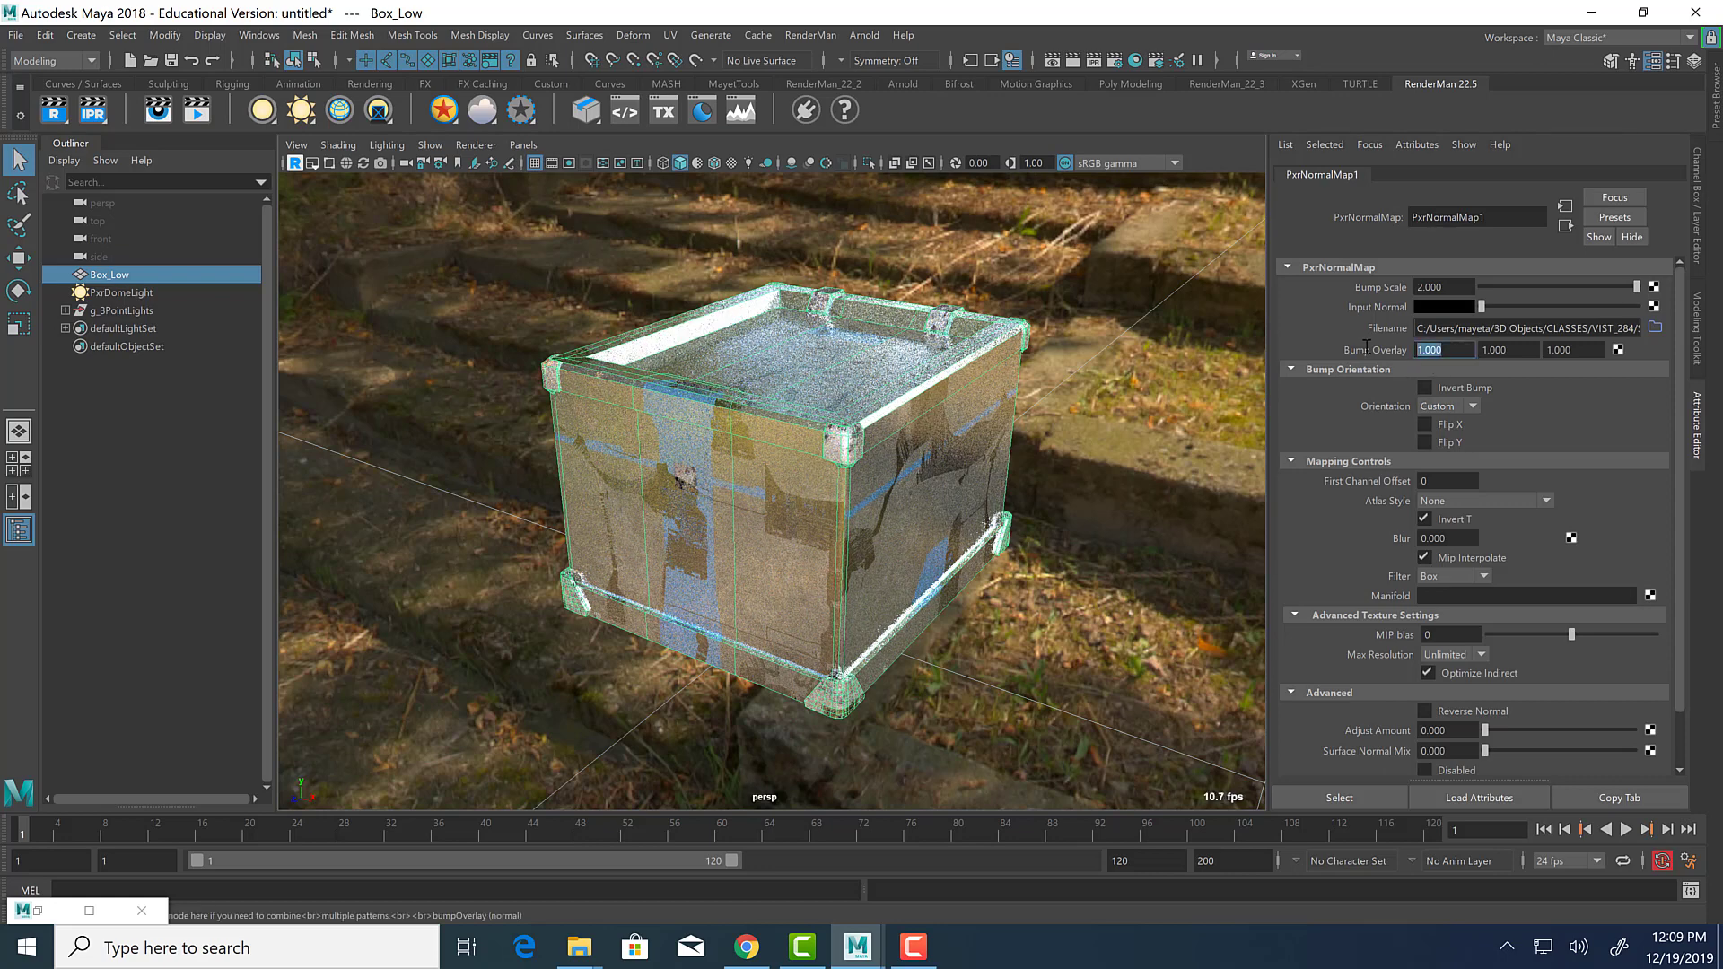
{"action": "type", "text": "5"}
{"action": "key", "text": "Tab"}
{"action": "type", "text": "5"}
{"action": "key", "text": "Tab"}
{"action": "type", "text": "5"}
{"action": "key", "text": "Tab"}
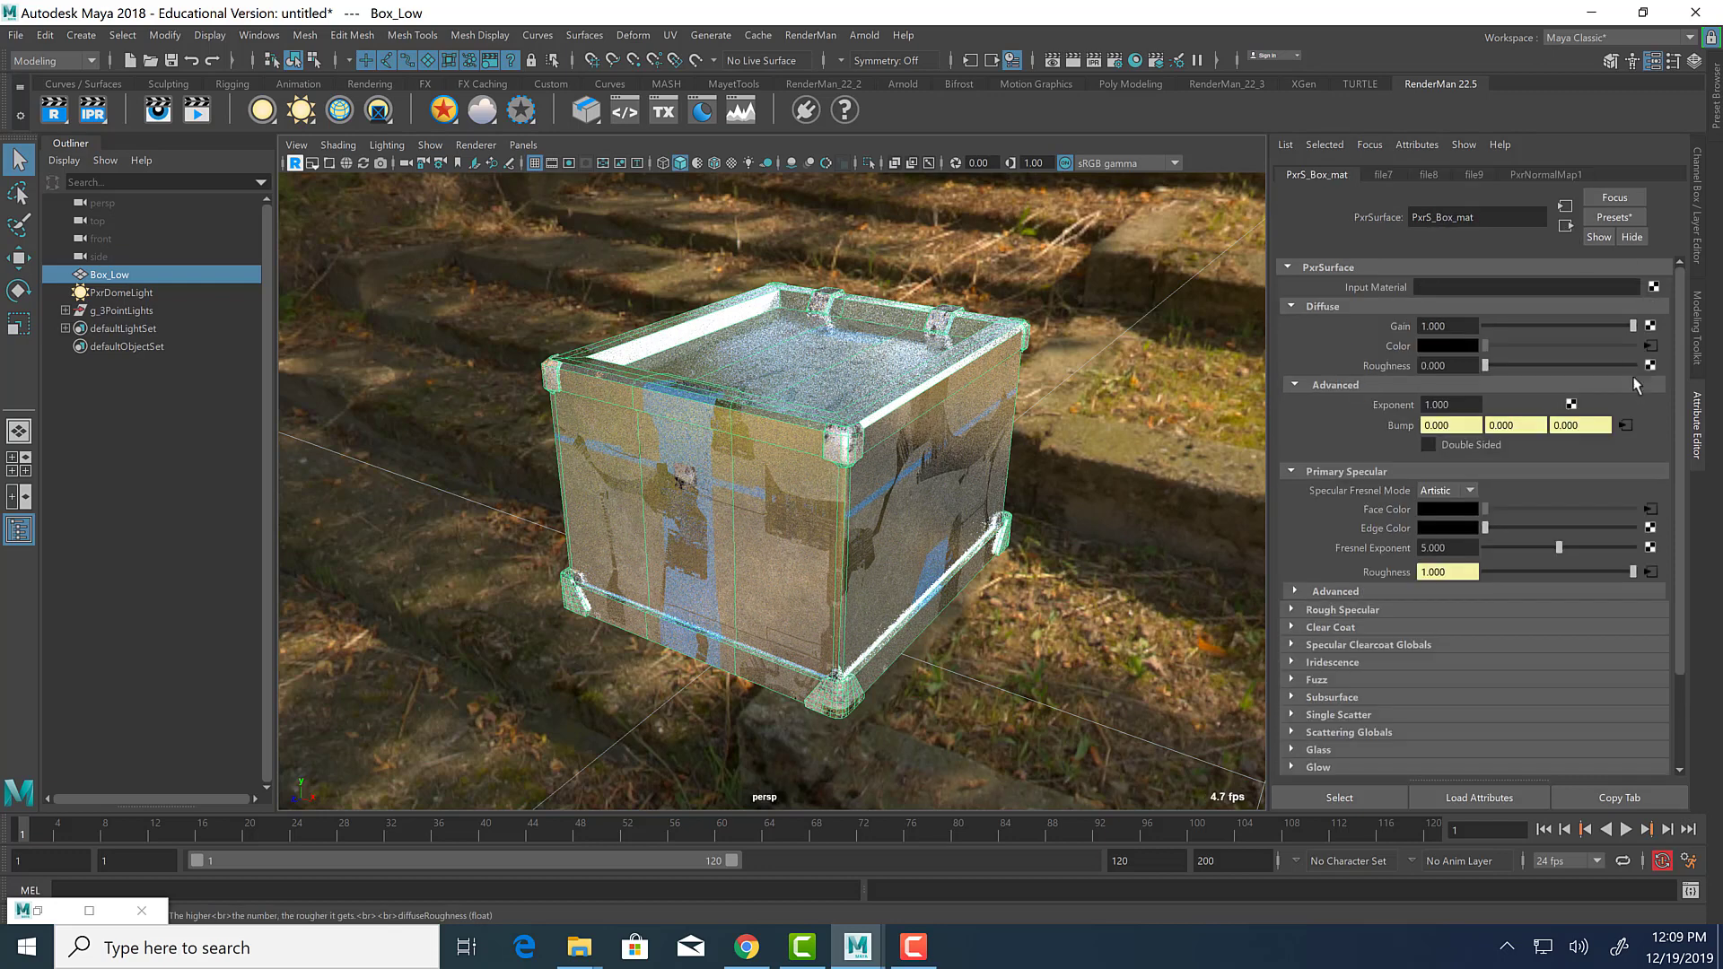
Expand the Glow attributes of PxrS_Box_mat and try adjusting the glow Gain.
{"action": "scroll", "coordinate": [1497, 615], "scroll_direction": "down", "scroll_amount": 1}
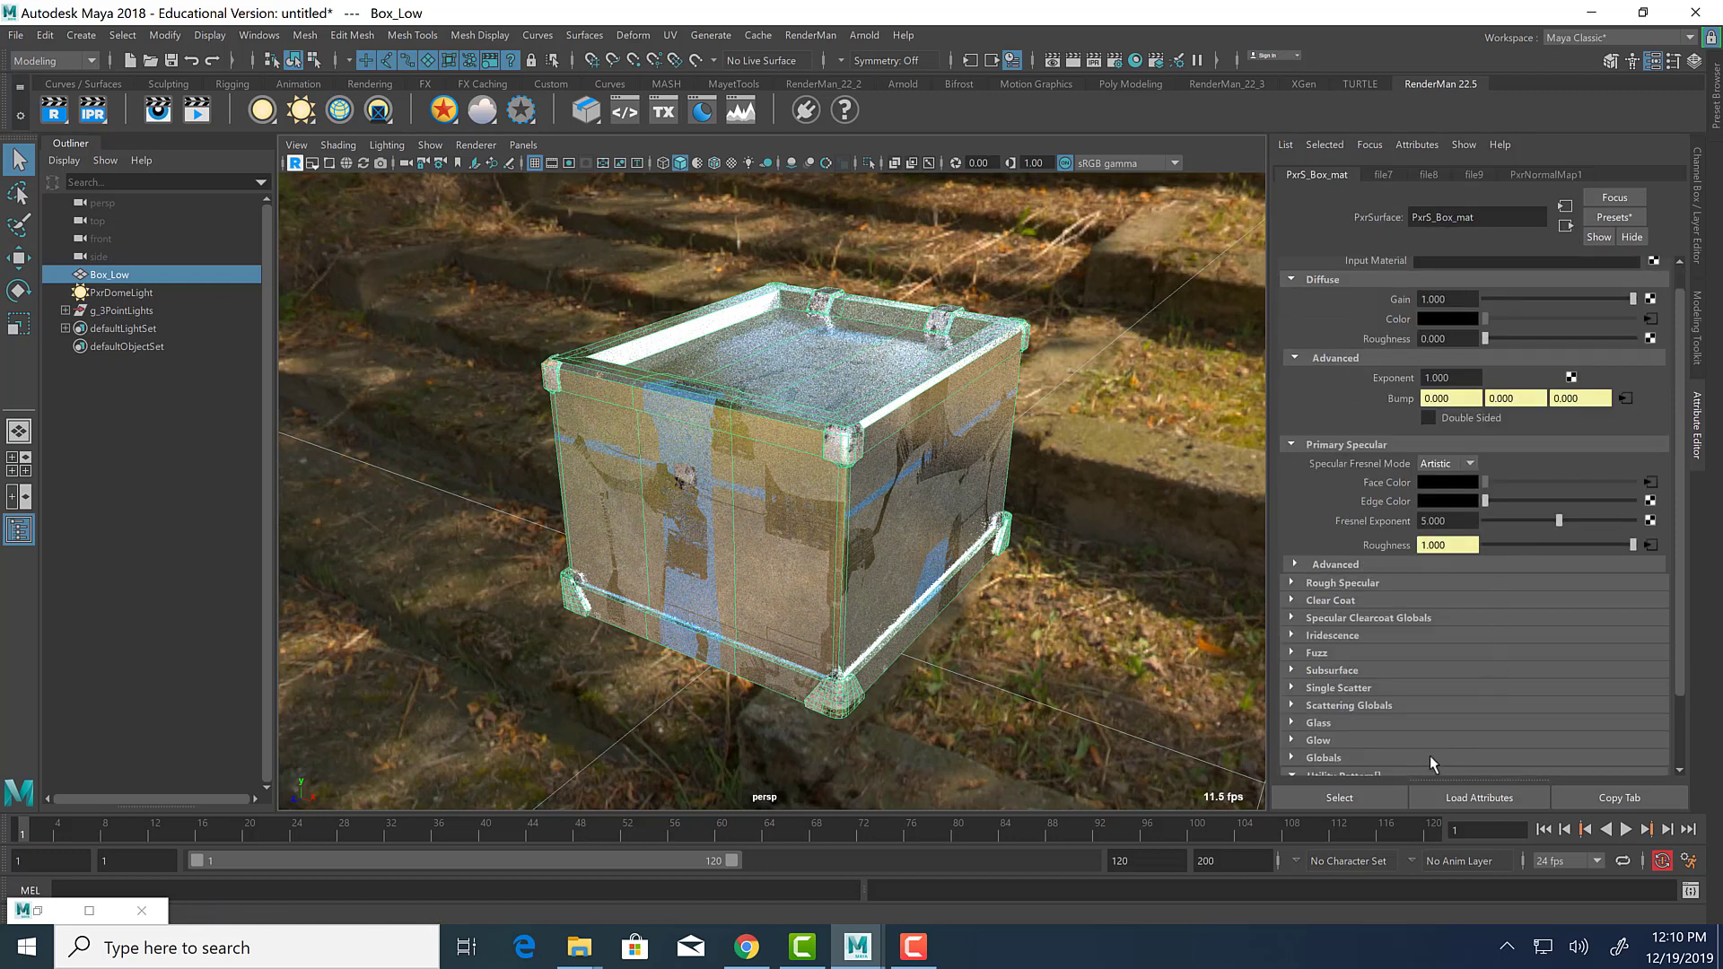
{"action": "scroll", "coordinate": [1329, 680], "scroll_direction": "down", "scroll_amount": 1}
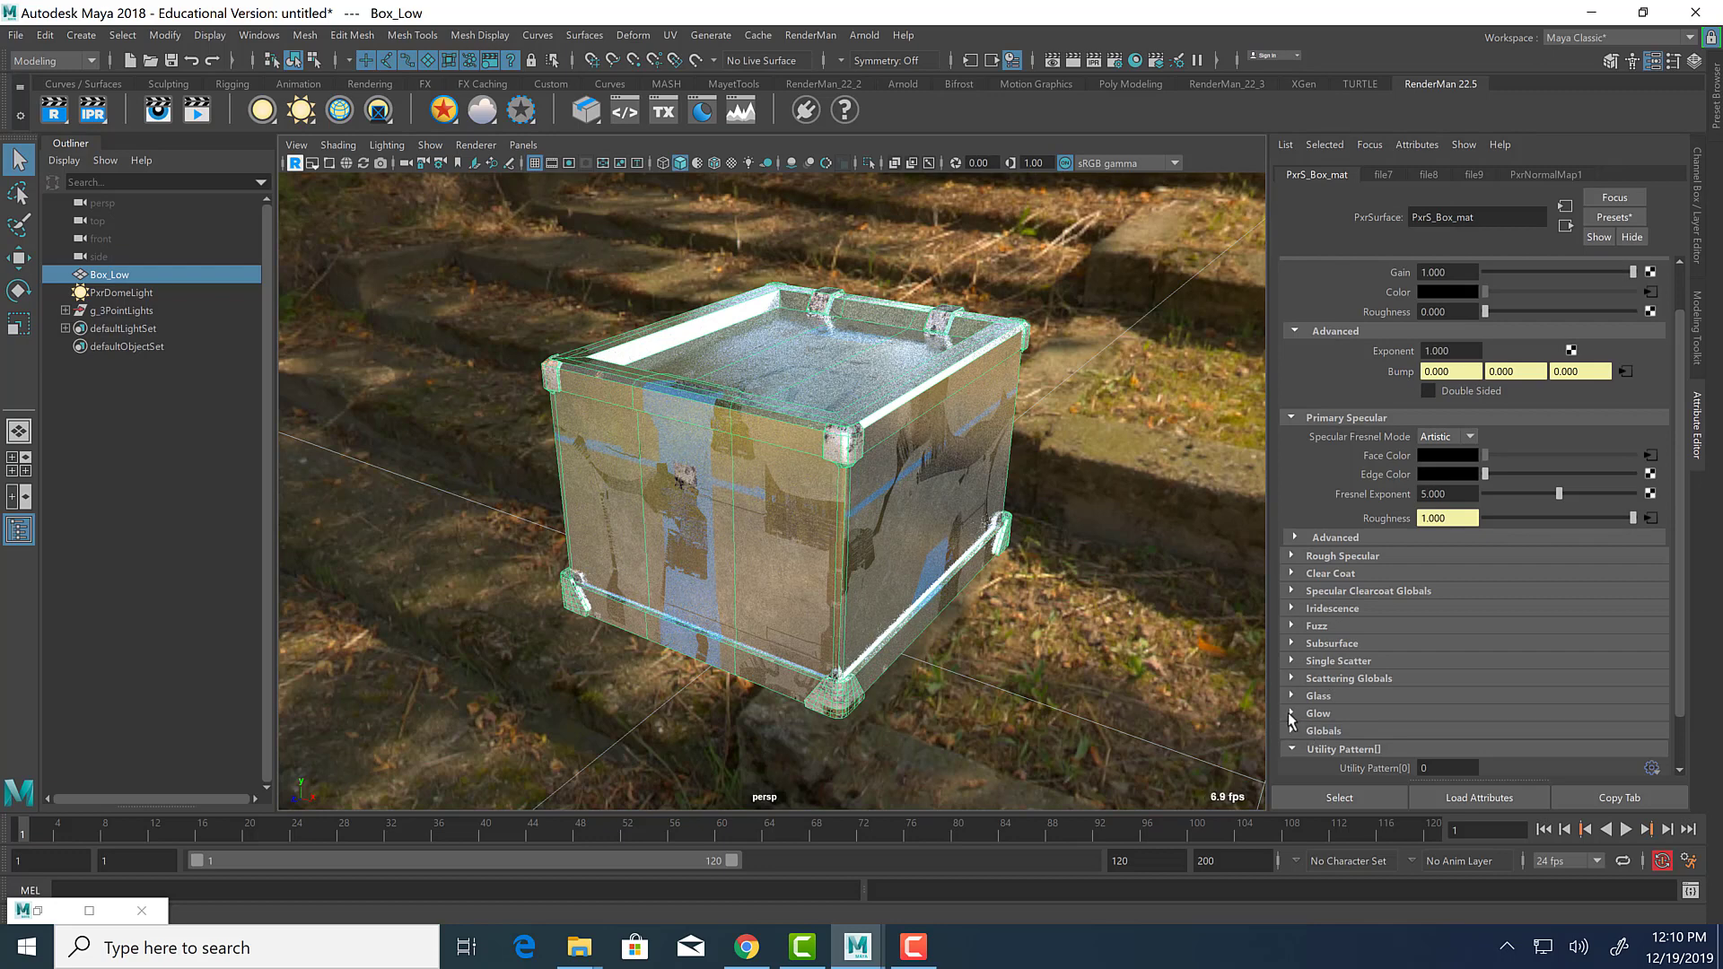
{"action": "left_click", "coordinate": [1559, 715]}
{"action": "scroll", "coordinate": [1507, 677], "scroll_direction": "down", "scroll_amount": 2}
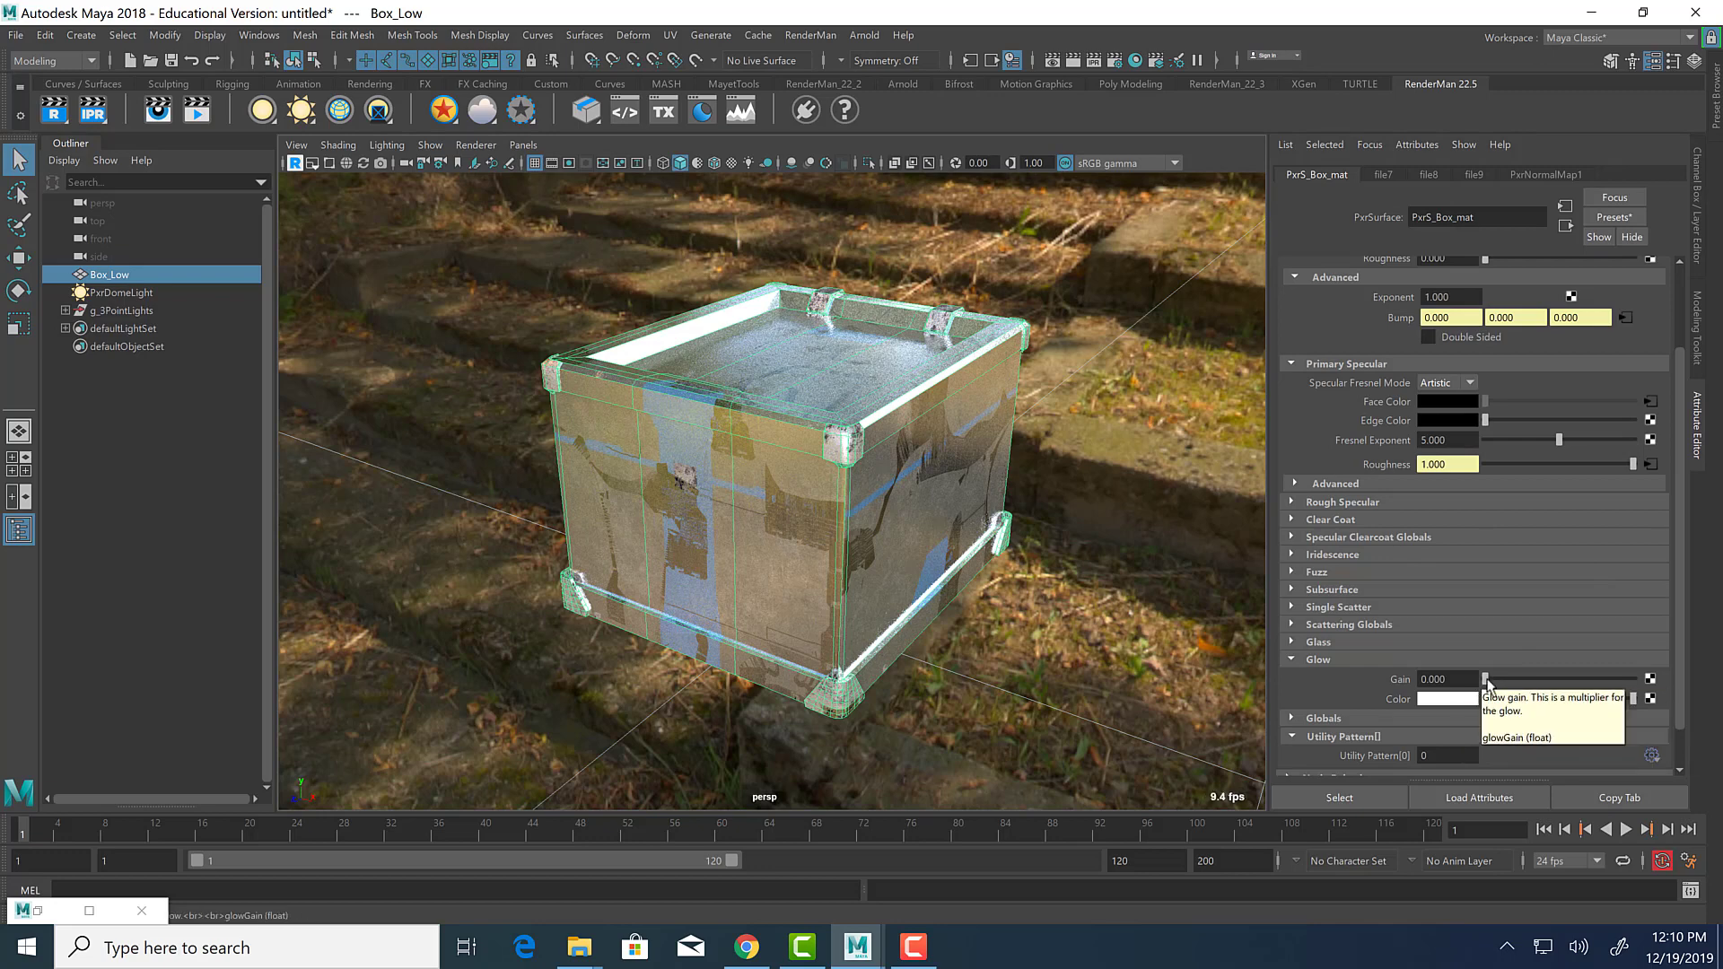
{"action": "left_click_drag", "start_coordinate": [1486, 679], "coordinate": [1445, 681]}
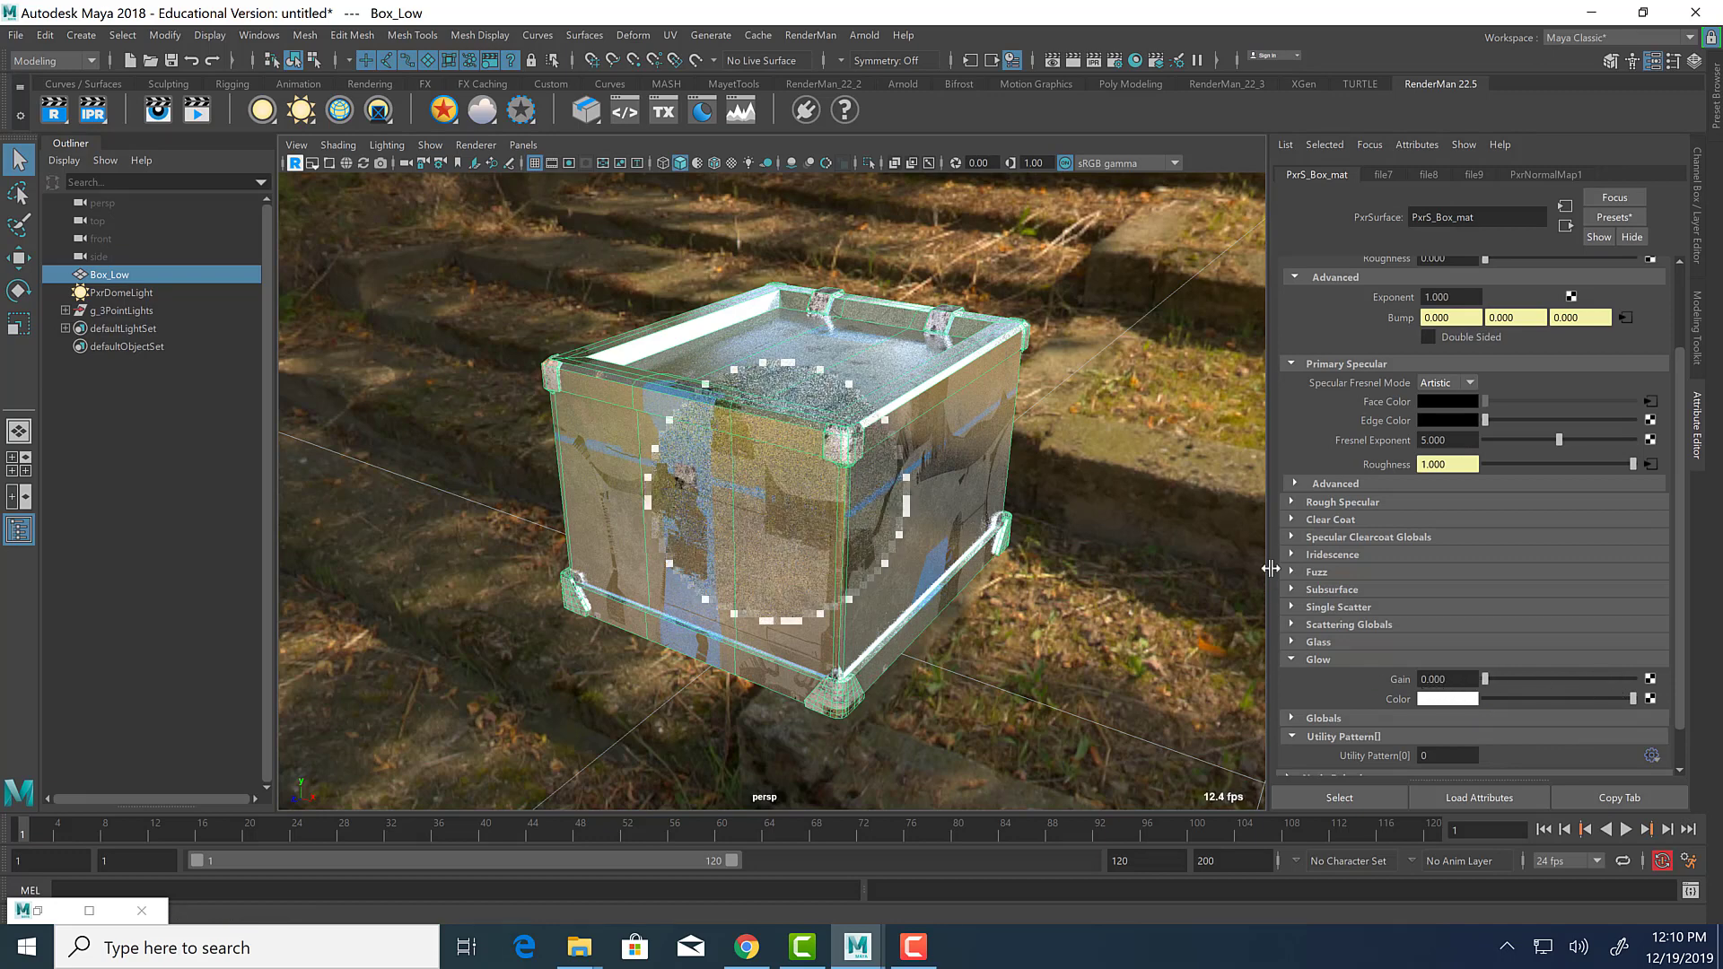
Bring back the Hypershade and create a multiplyDivide node below PxrNormalMap1 in the PxrS_Box_mat network.
{"action": "left_click", "coordinate": [1653, 700]}
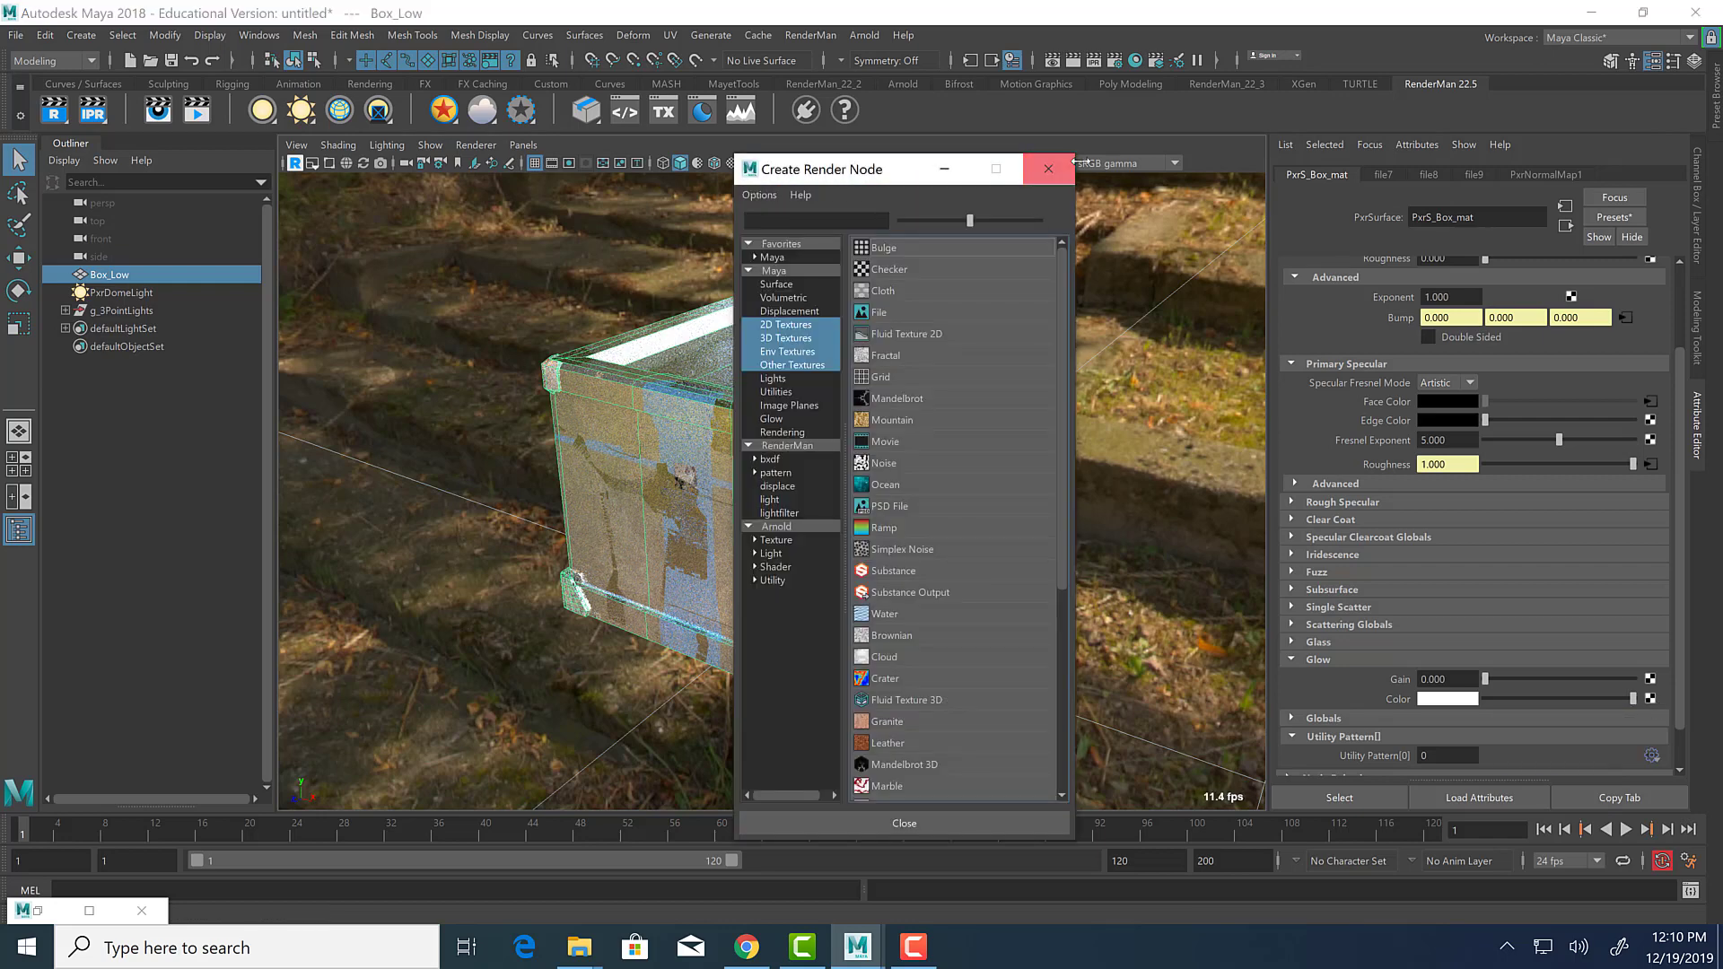
{"action": "left_click", "coordinate": [1048, 169]}
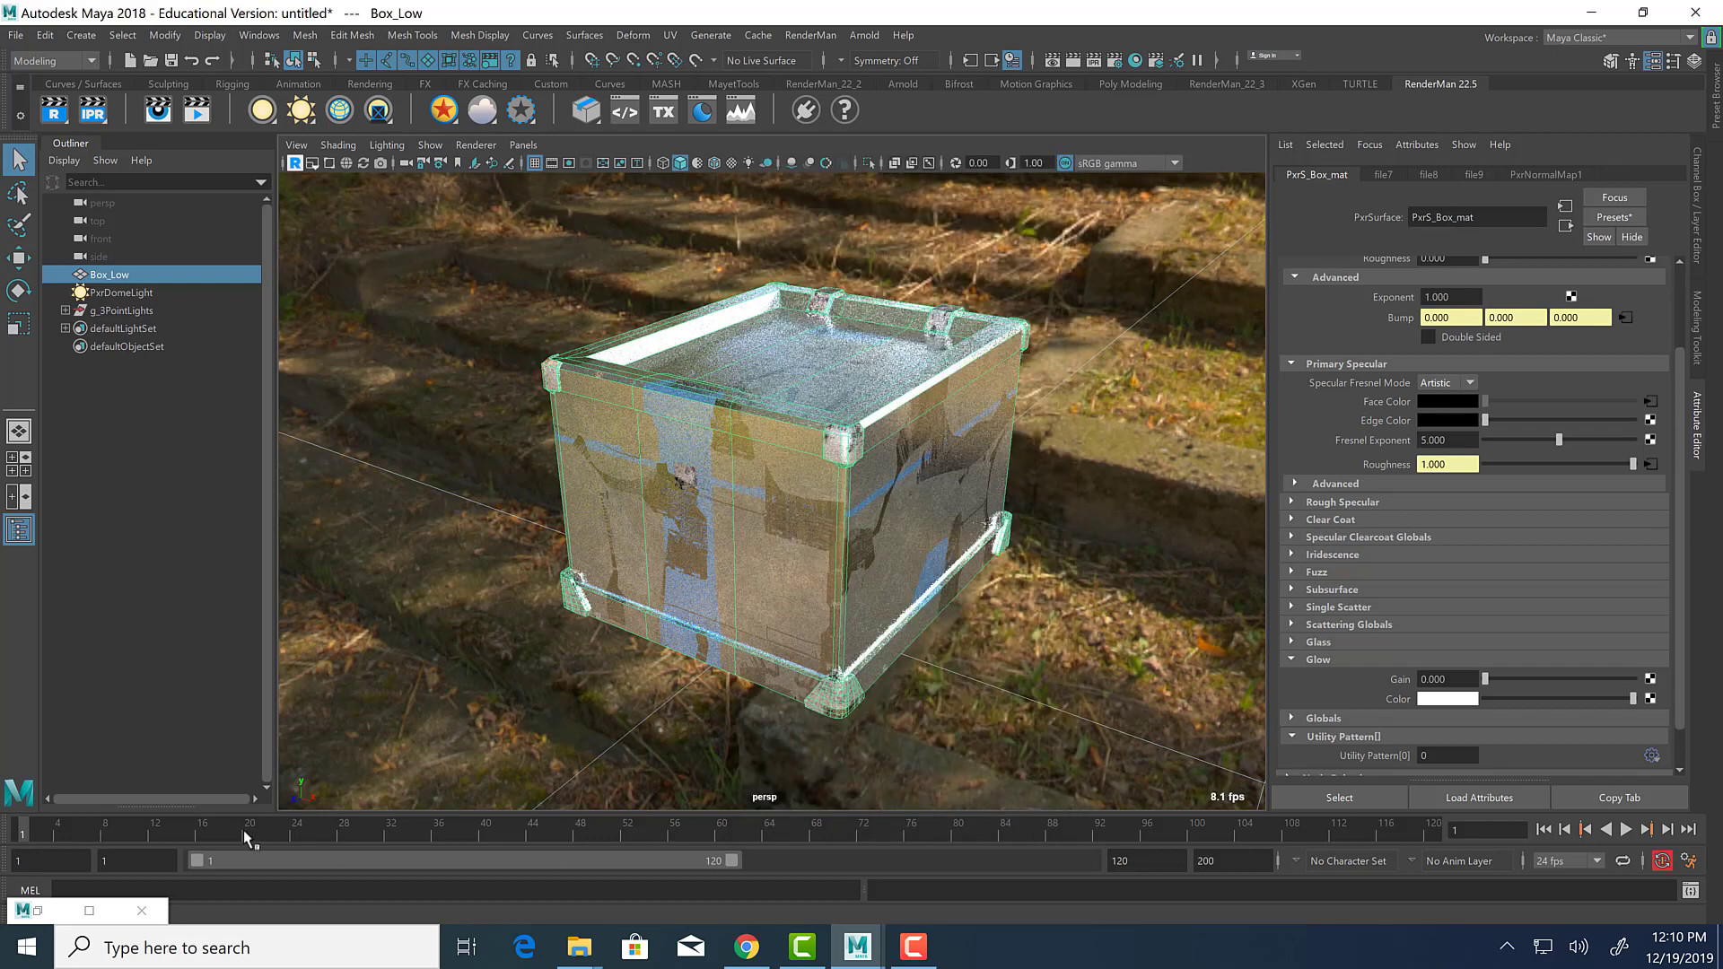
{"action": "left_click", "coordinate": [27, 911]}
{"action": "left_click", "coordinate": [47, 915]}
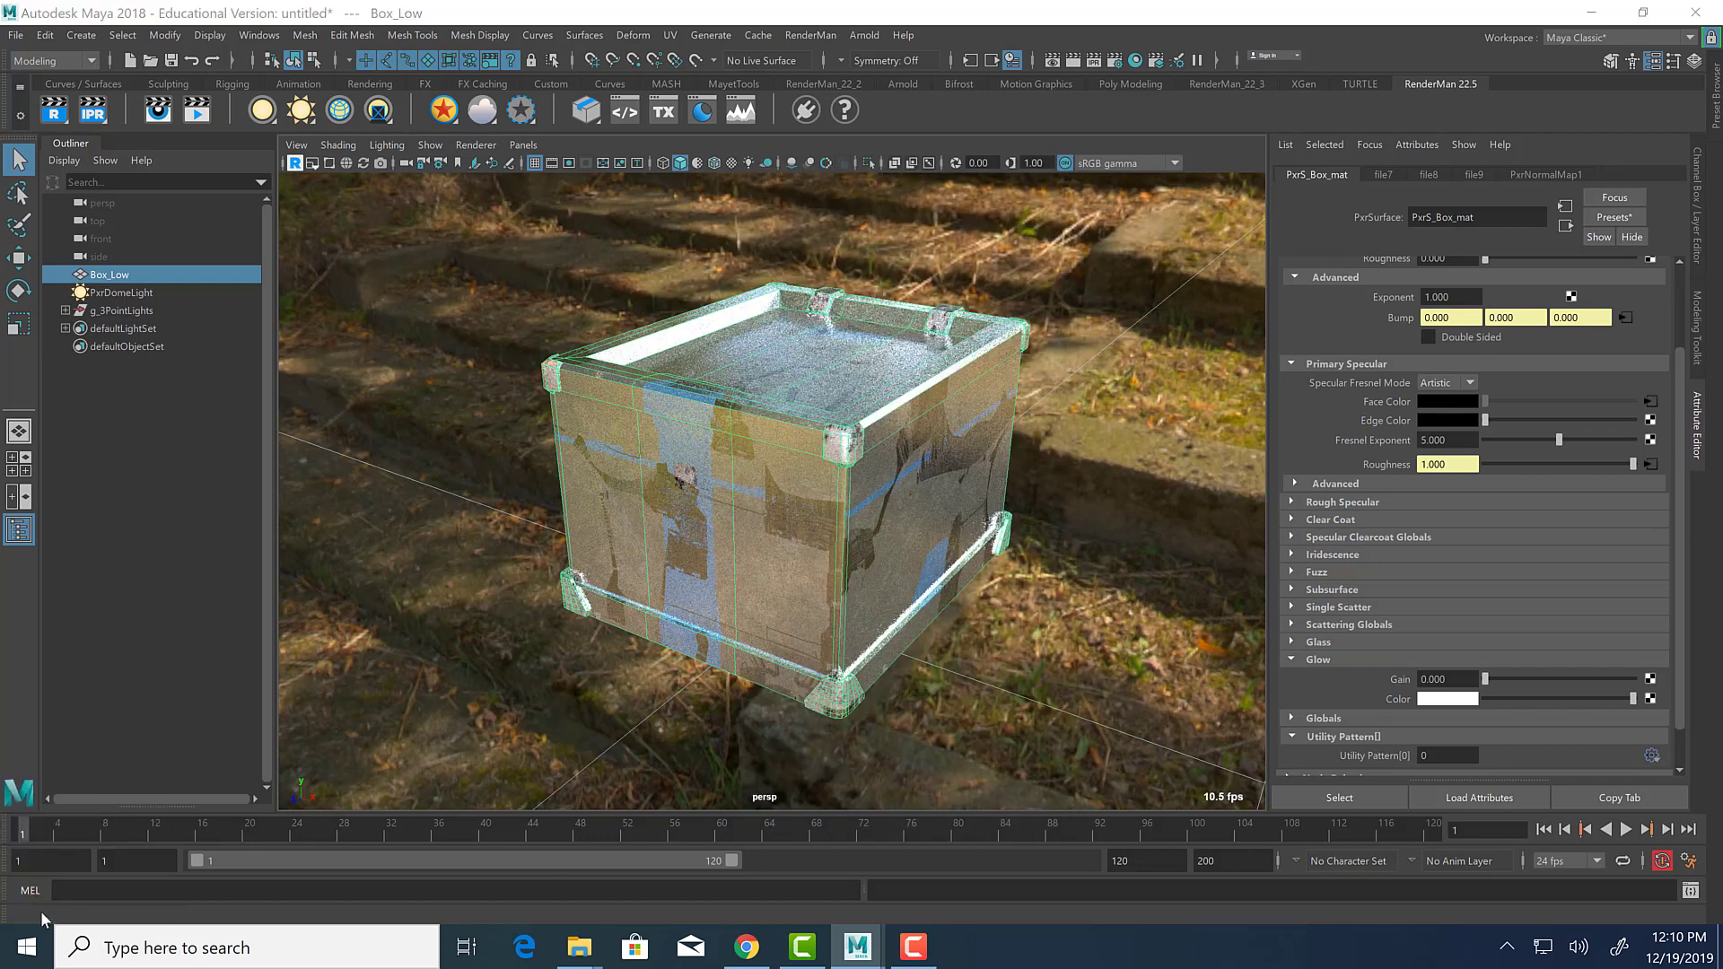
{"action": "left_click", "coordinate": [39, 911]}
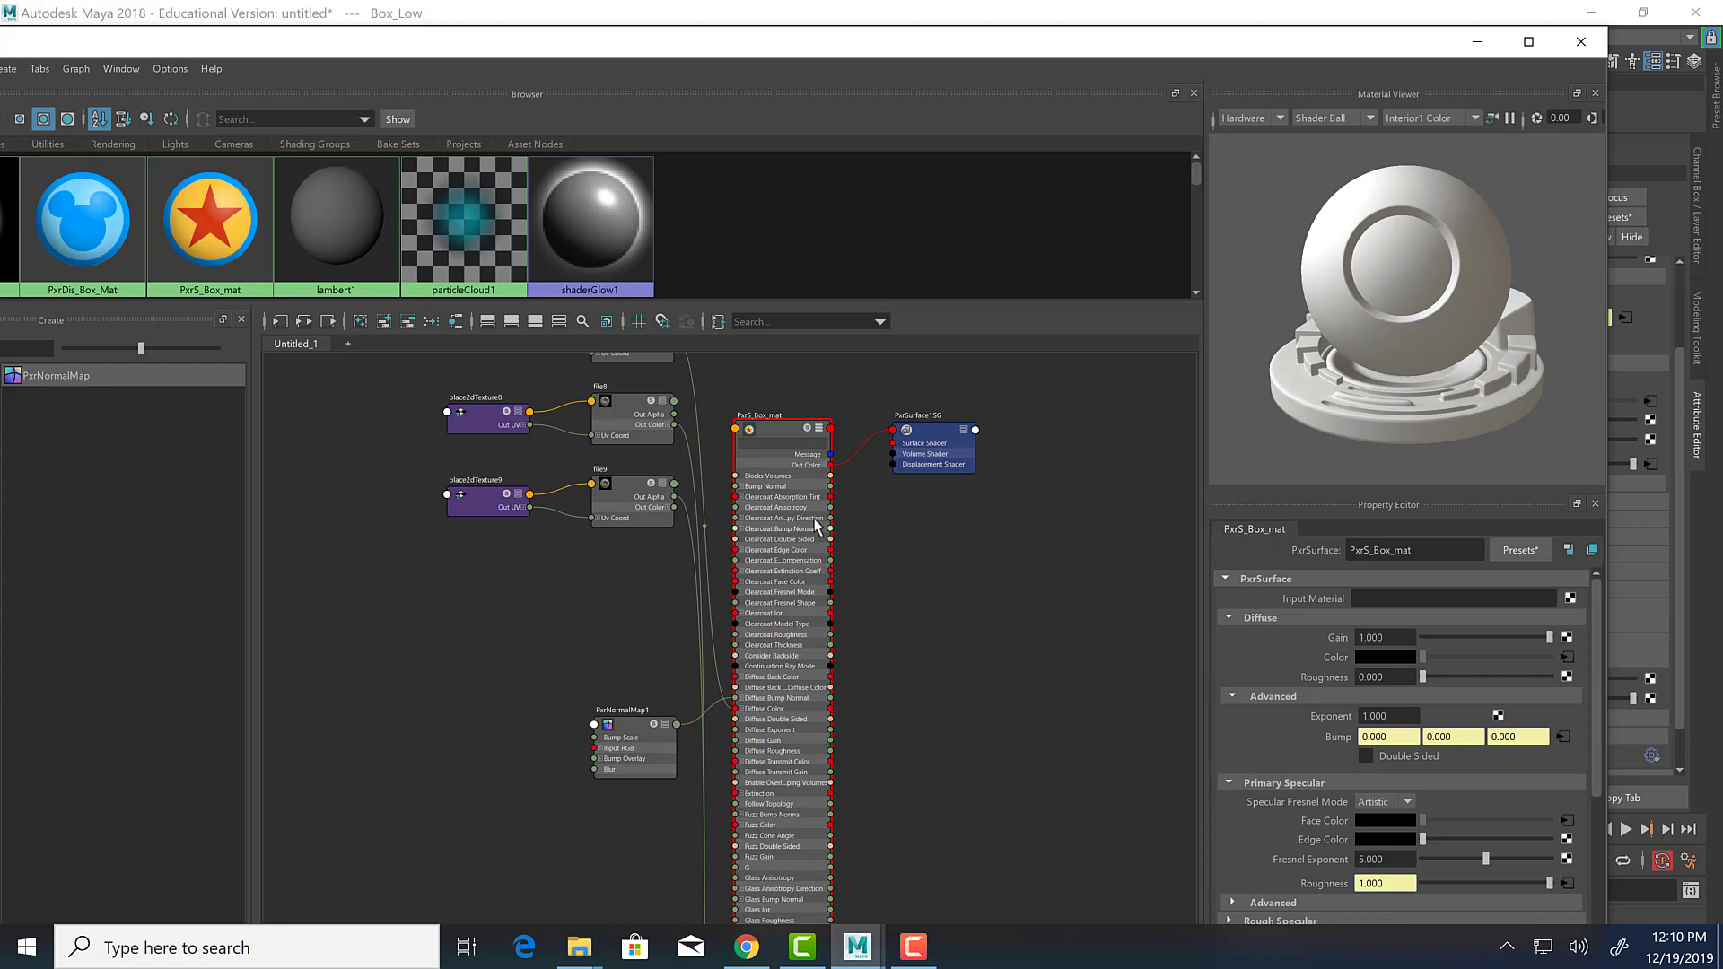
{"action": "middle_click_drag", "start_coordinate": [954, 691], "coordinate": [984, 580], "text": "alt"}
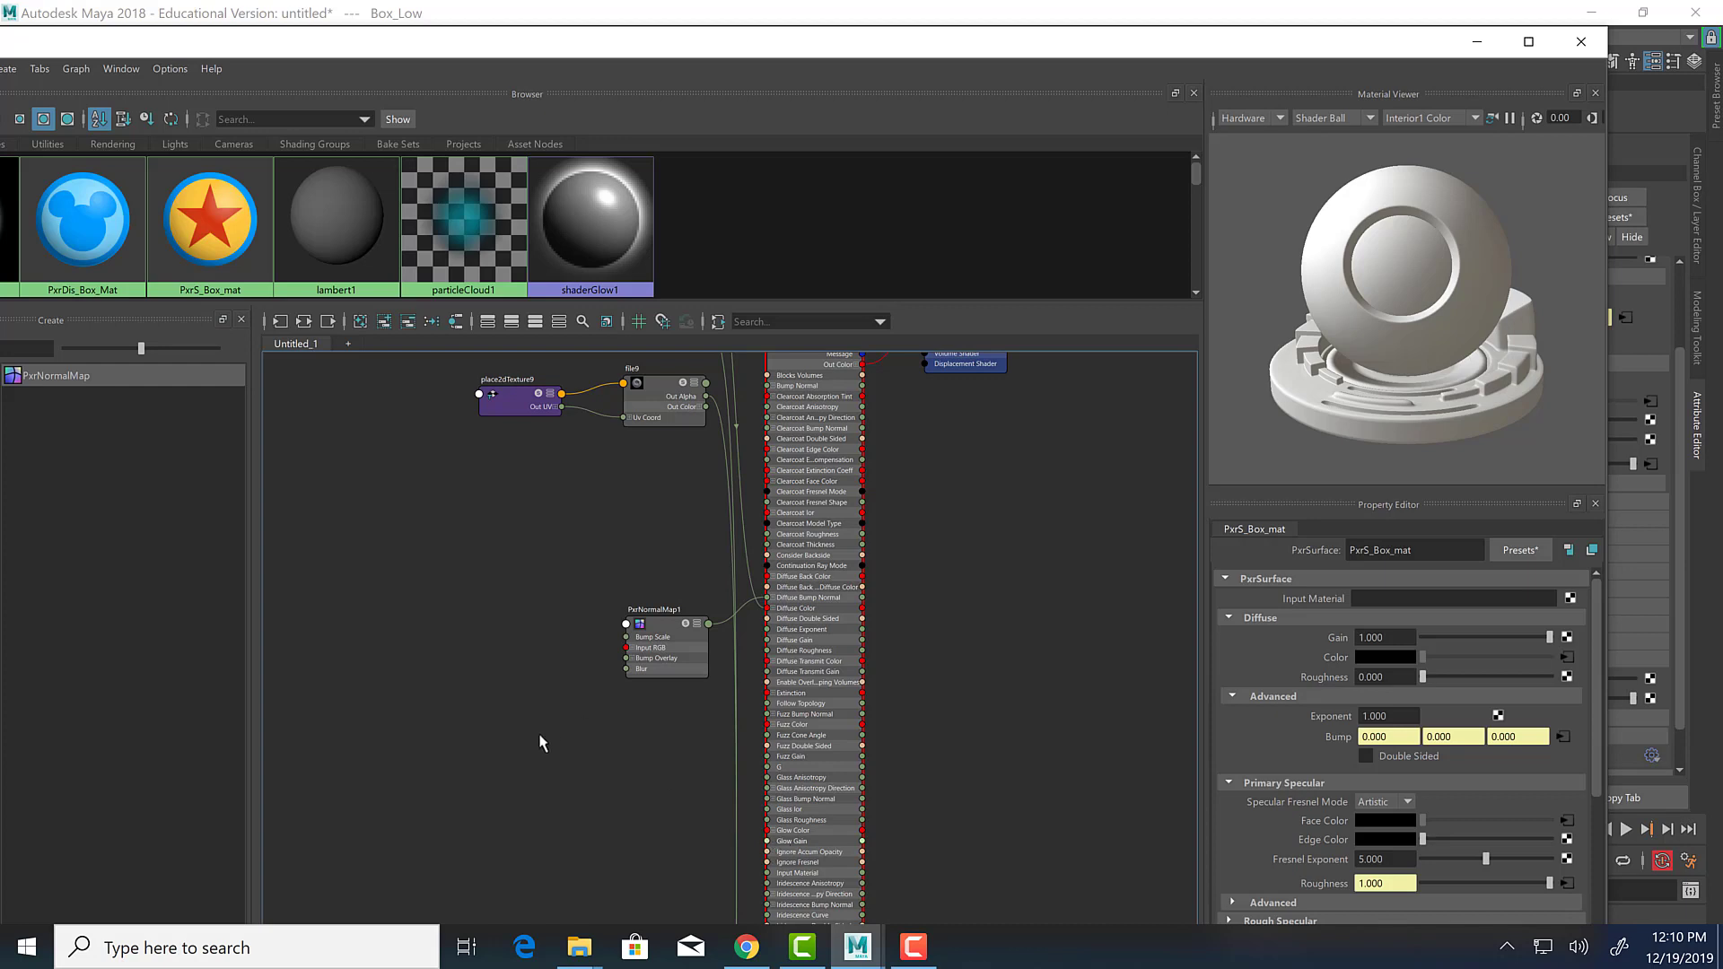
{"action": "key", "text": "Tab"}
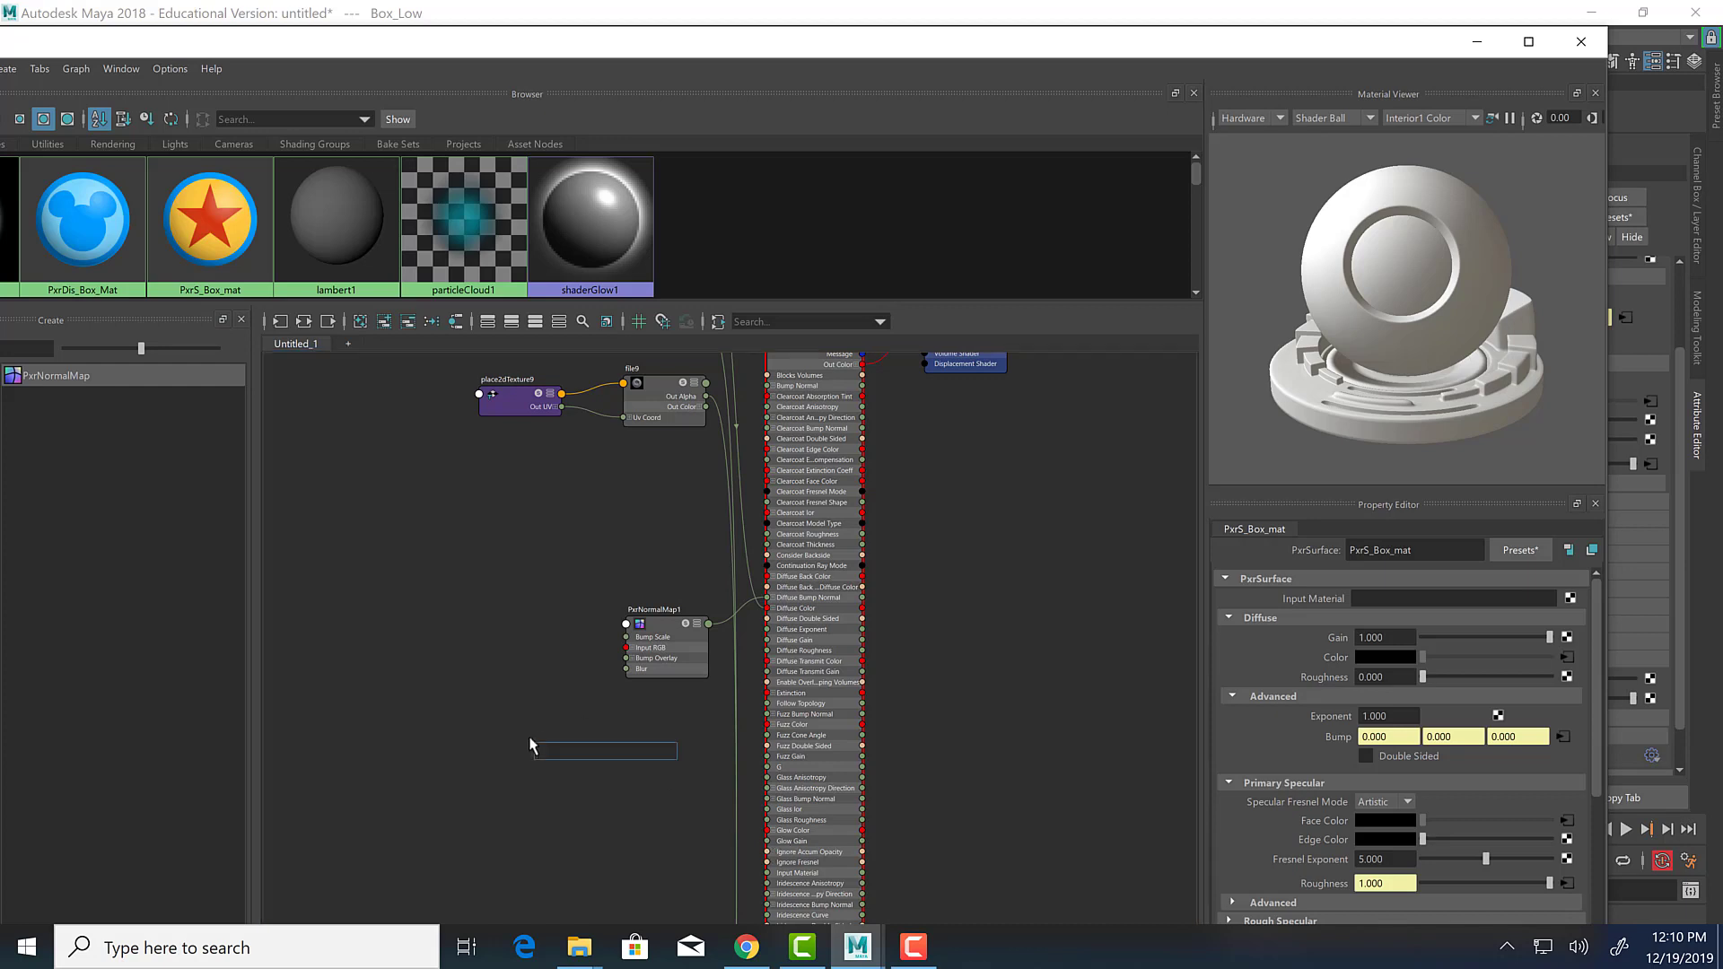
{"action": "type", "text": "mul"}
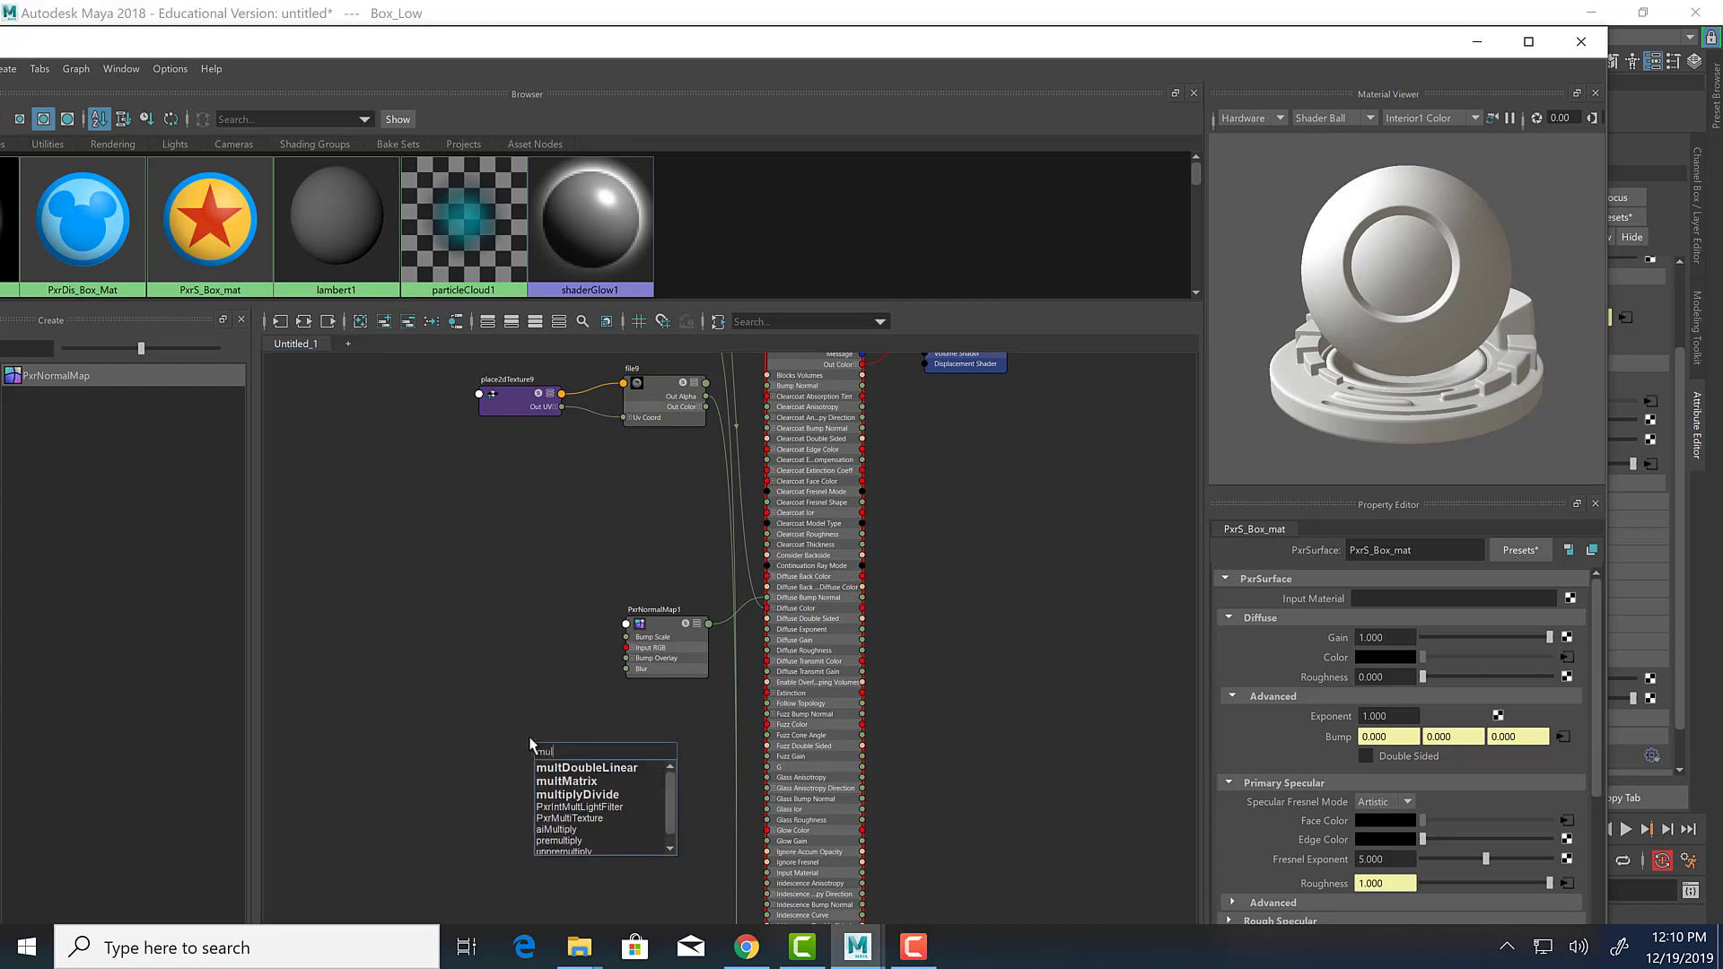
{"action": "left_click", "coordinate": [596, 793]}
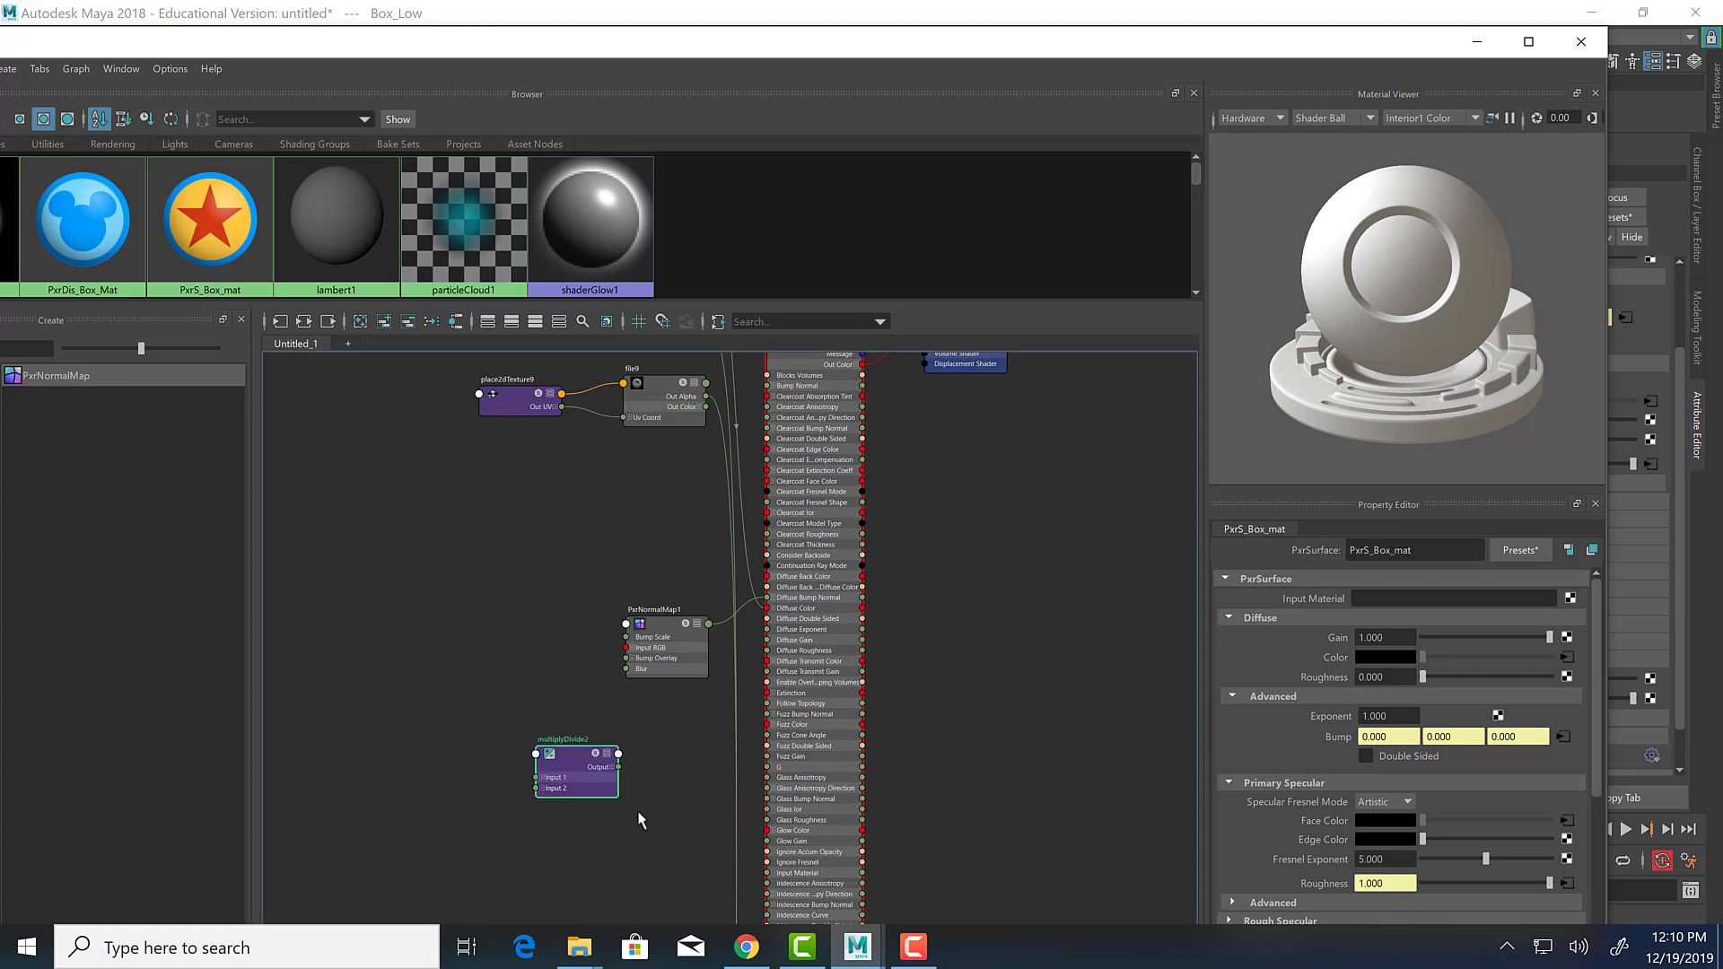
{"action": "left_click_drag", "start_coordinate": [595, 773], "coordinate": [655, 811]}
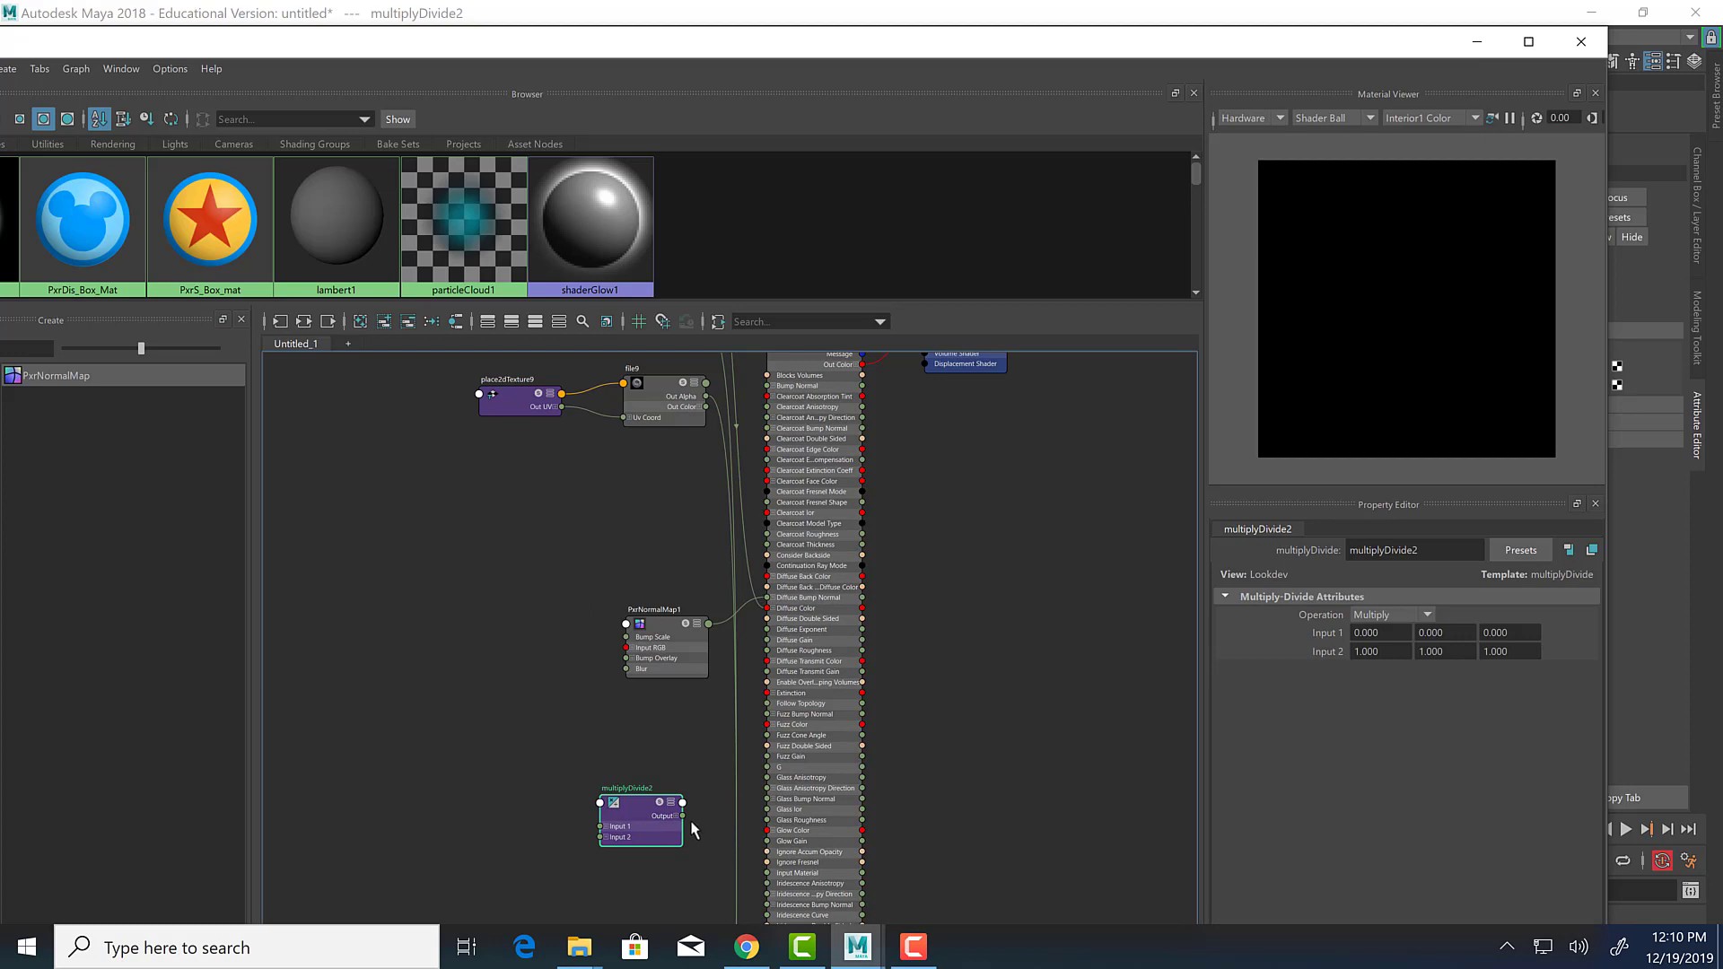
Connect the multiplyDivide node's Output to the Glow Color of PxrS_Box_mat.
{"action": "left_click_drag", "start_coordinate": [683, 816], "coordinate": [772, 852]}
{"action": "left_click", "coordinate": [793, 358]}
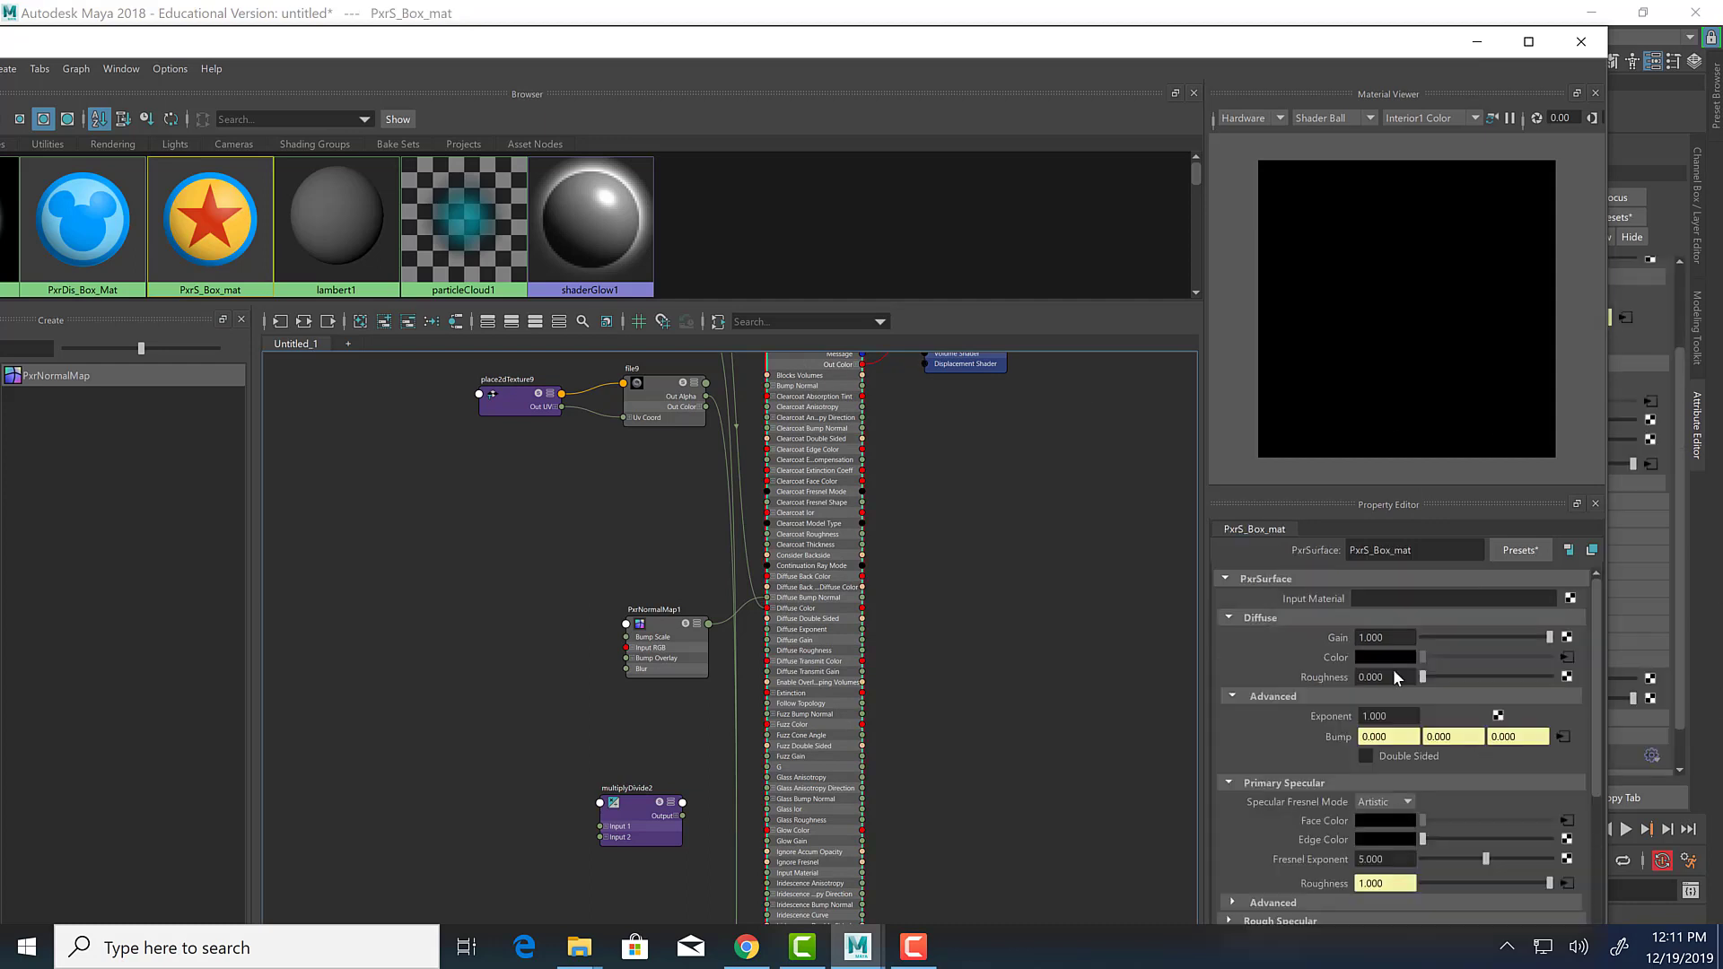
{"action": "scroll", "coordinate": [1355, 763], "scroll_direction": "down", "scroll_amount": 6}
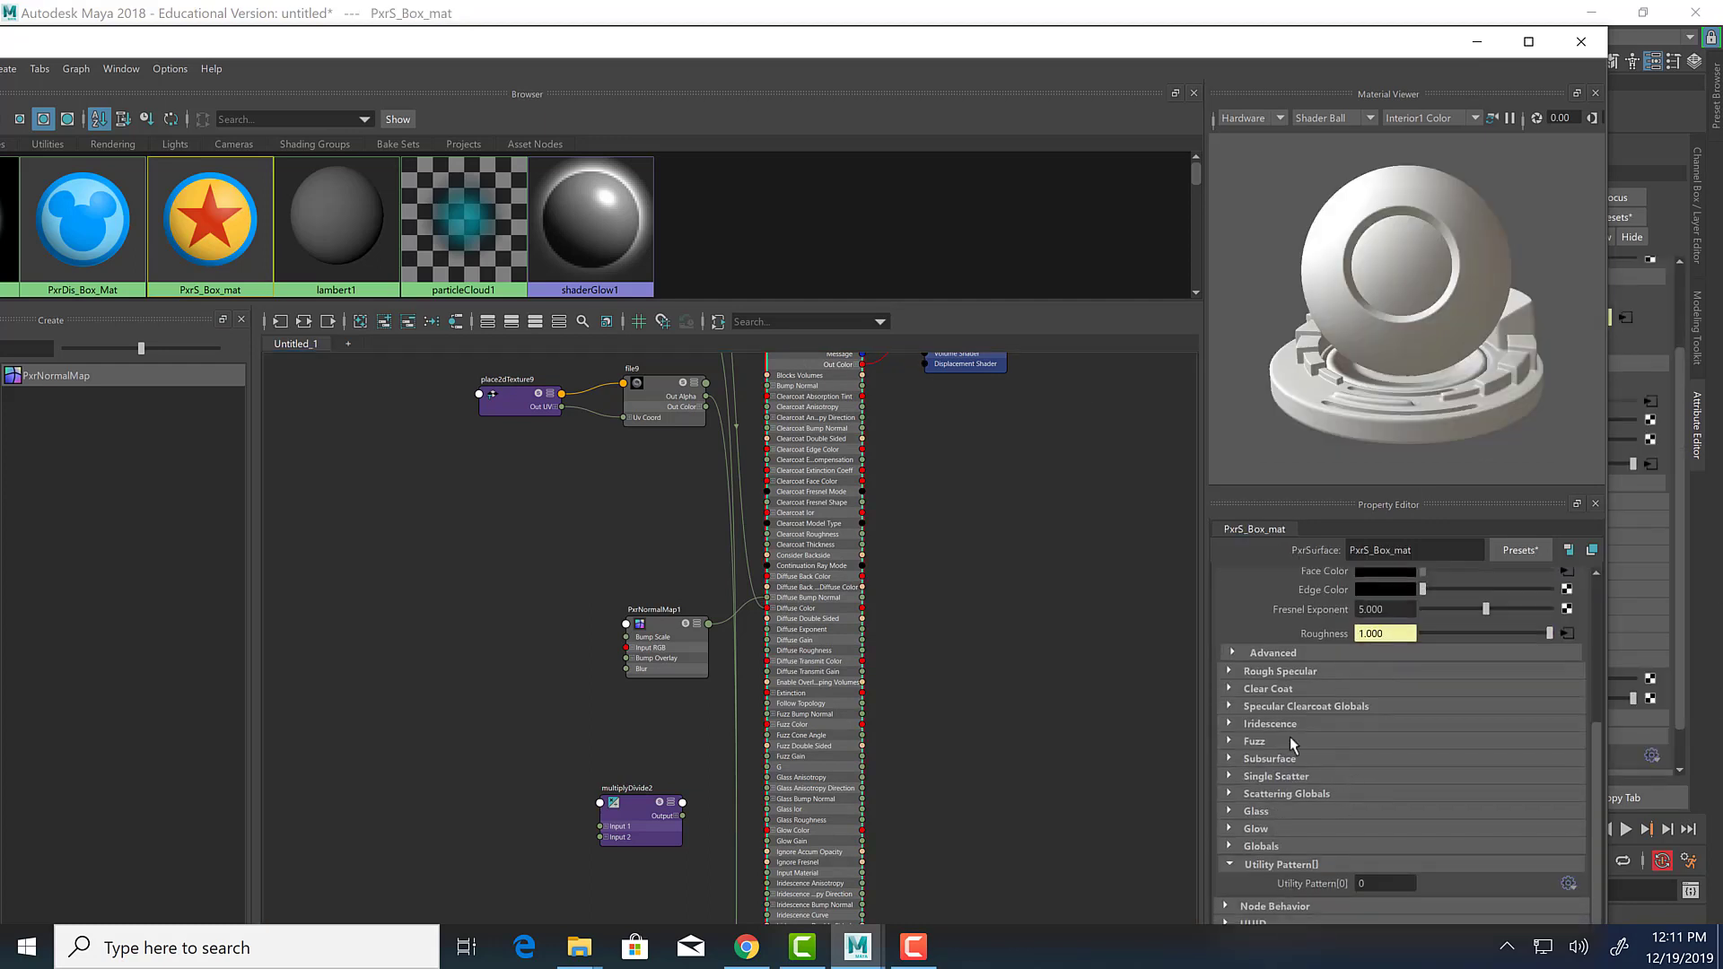
{"action": "left_click", "coordinate": [1229, 829]}
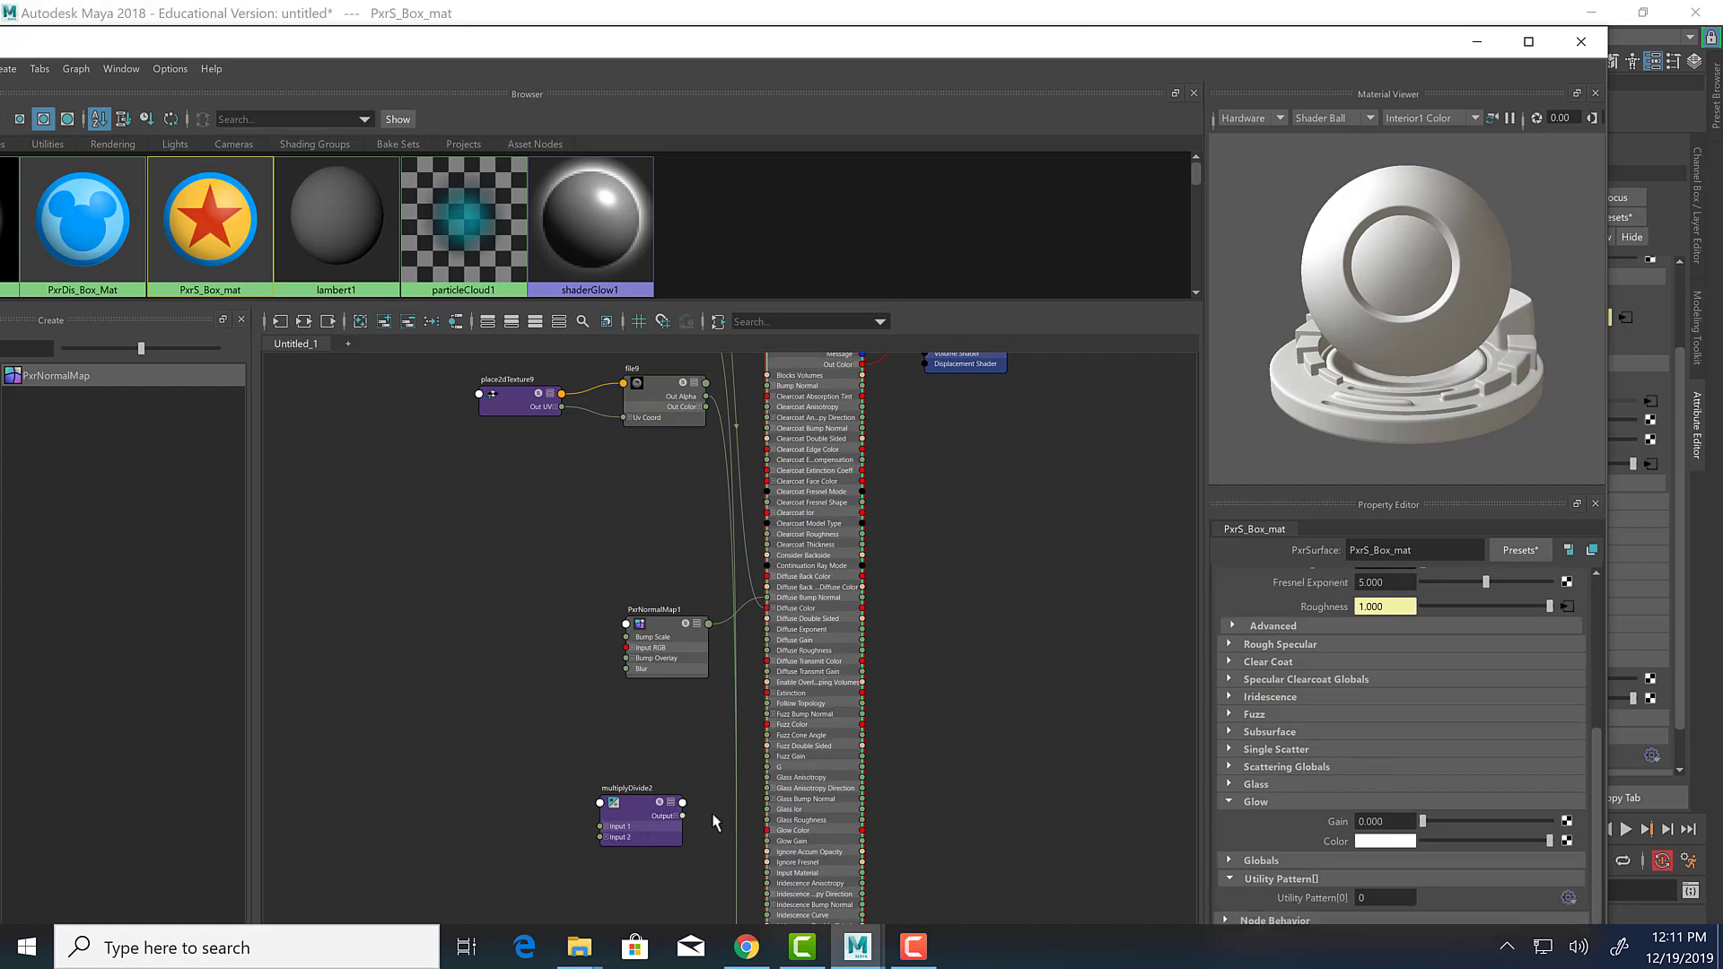
{"action": "middle_click_drag", "start_coordinate": [673, 816], "coordinate": [1380, 857]}
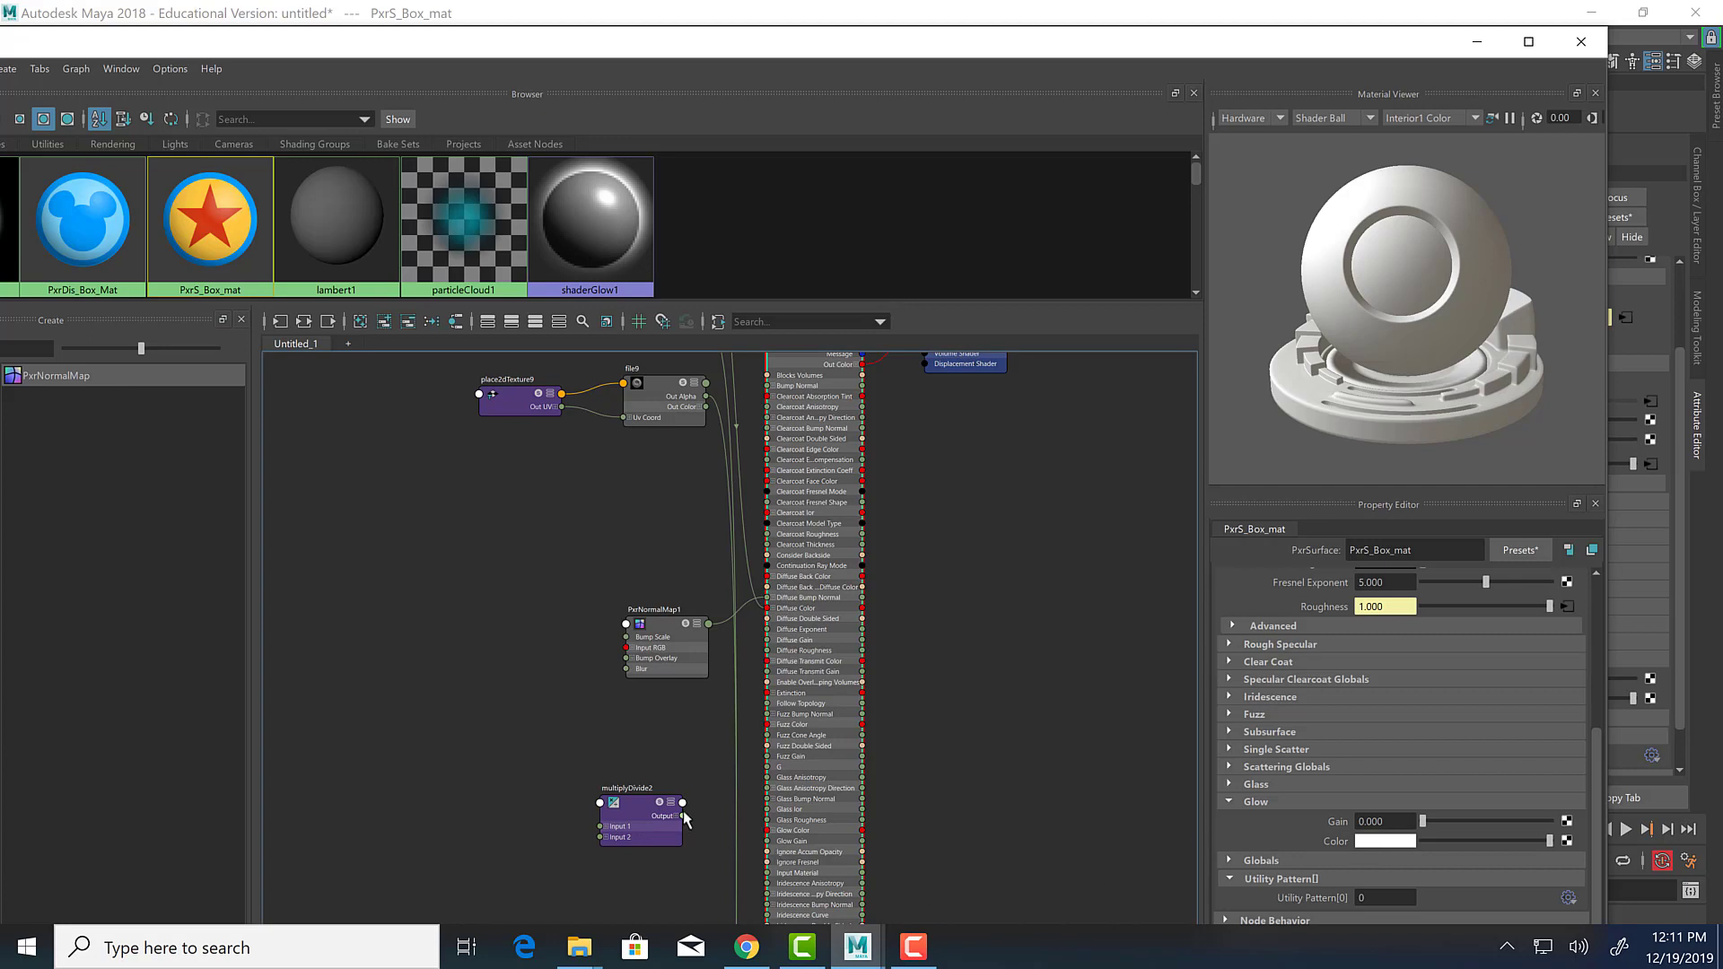
{"action": "left_click_drag", "start_coordinate": [722, 835], "coordinate": [777, 835]}
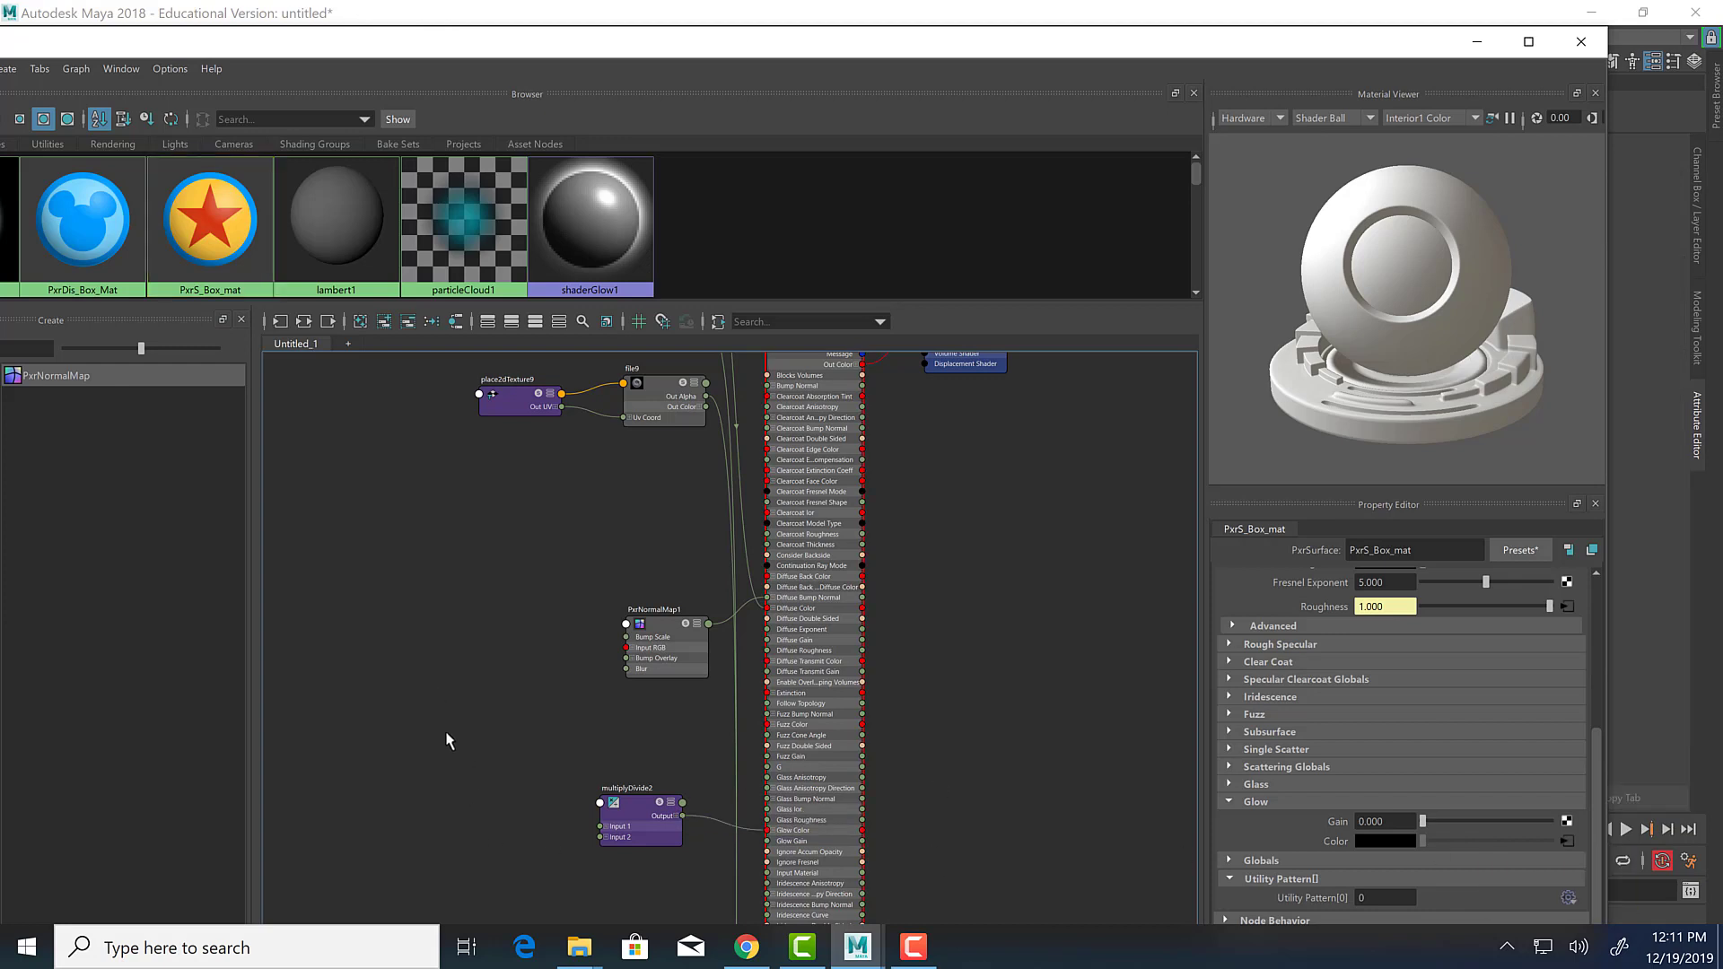
Create a file texture node and place it just before the multiplyDivide node in the graph.
{"action": "key", "text": "Tab"}
{"action": "type", "text": "fi"}
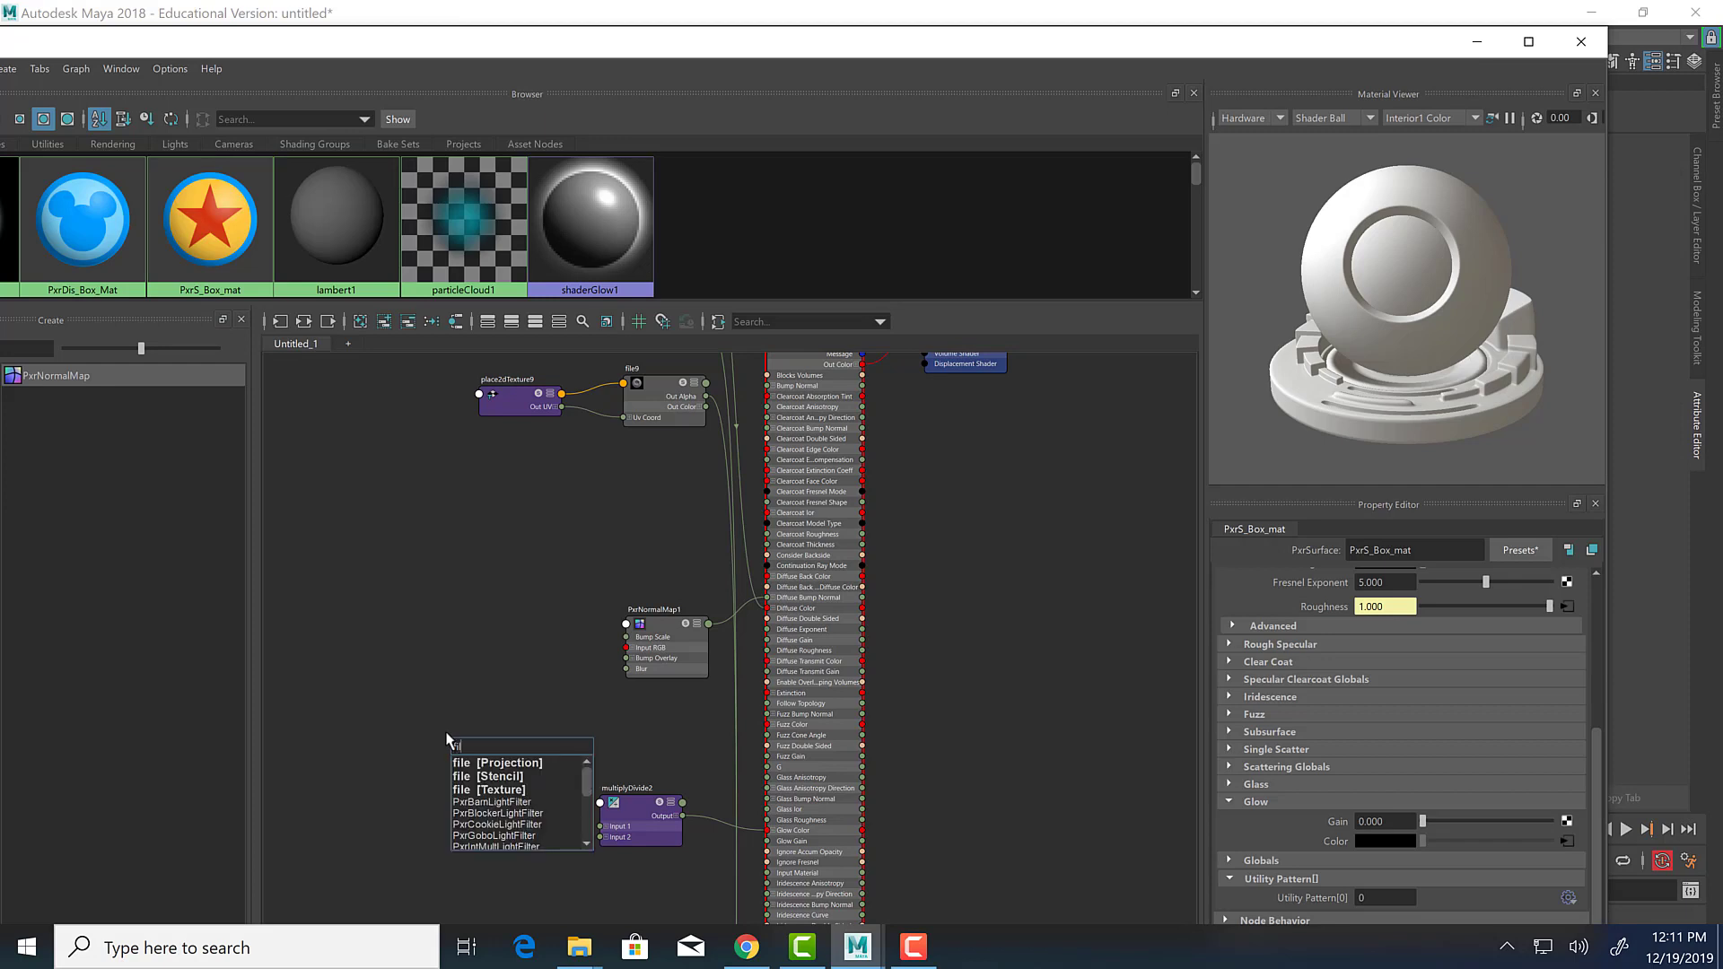
{"action": "left_click", "coordinate": [528, 789]}
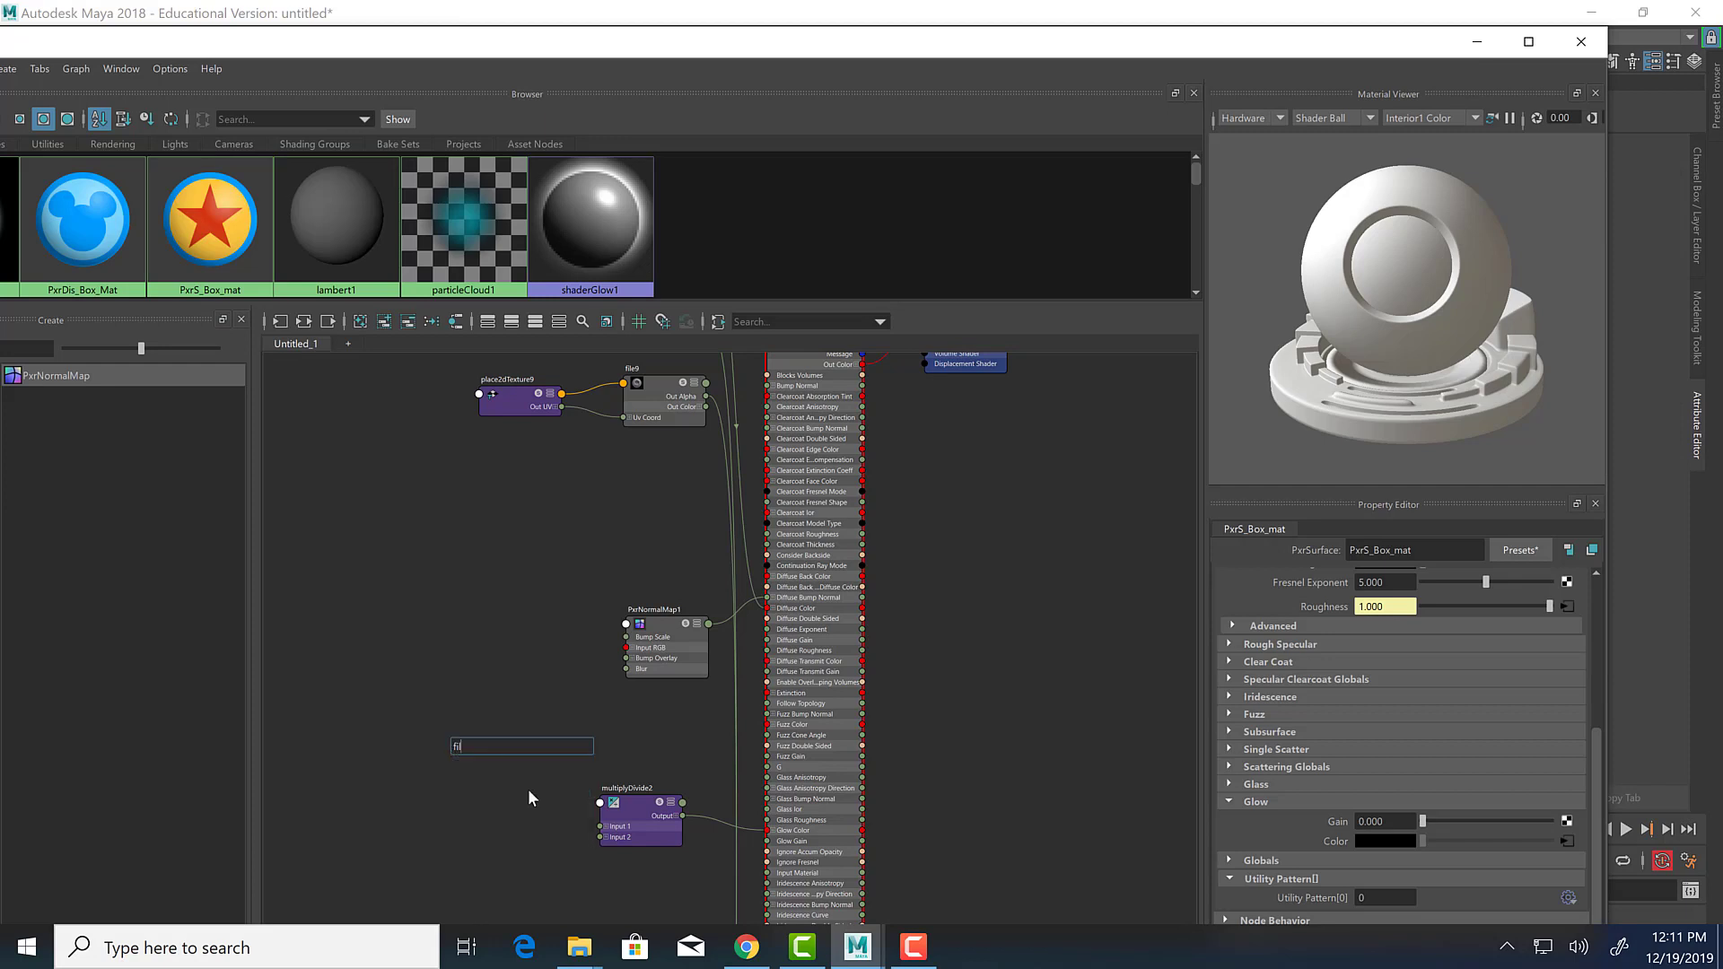
{"action": "left_click_drag", "start_coordinate": [482, 747], "coordinate": [385, 751]}
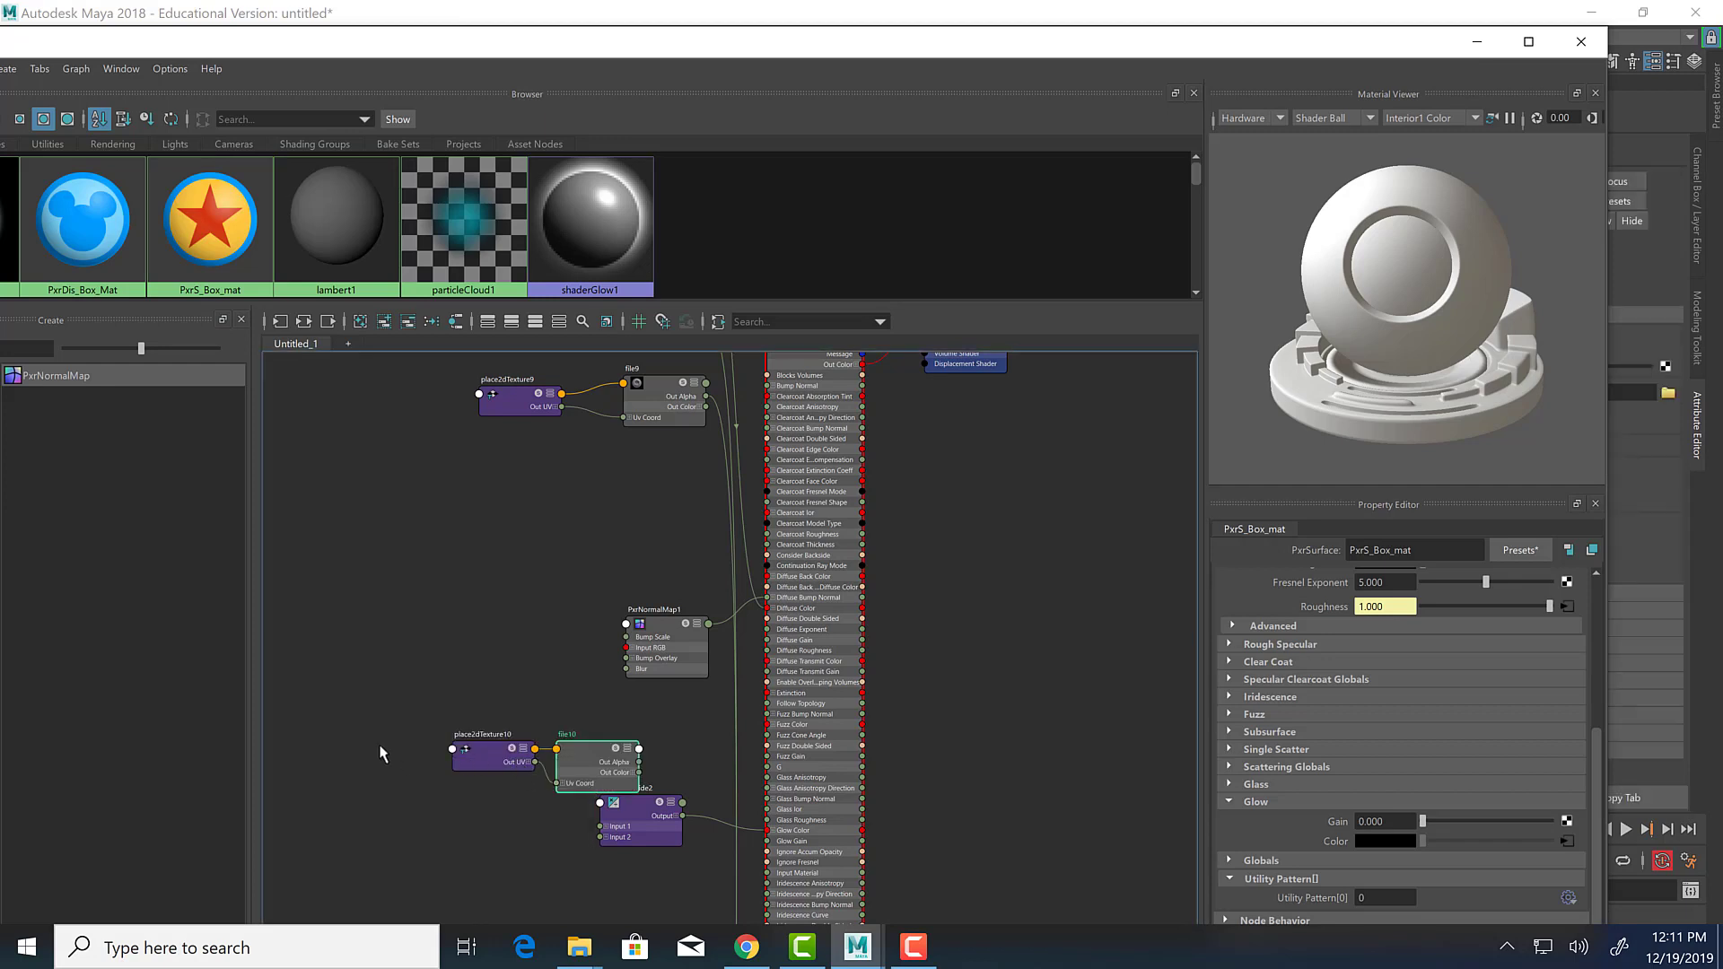
{"action": "left_click_drag", "start_coordinate": [582, 763], "coordinate": [465, 793]}
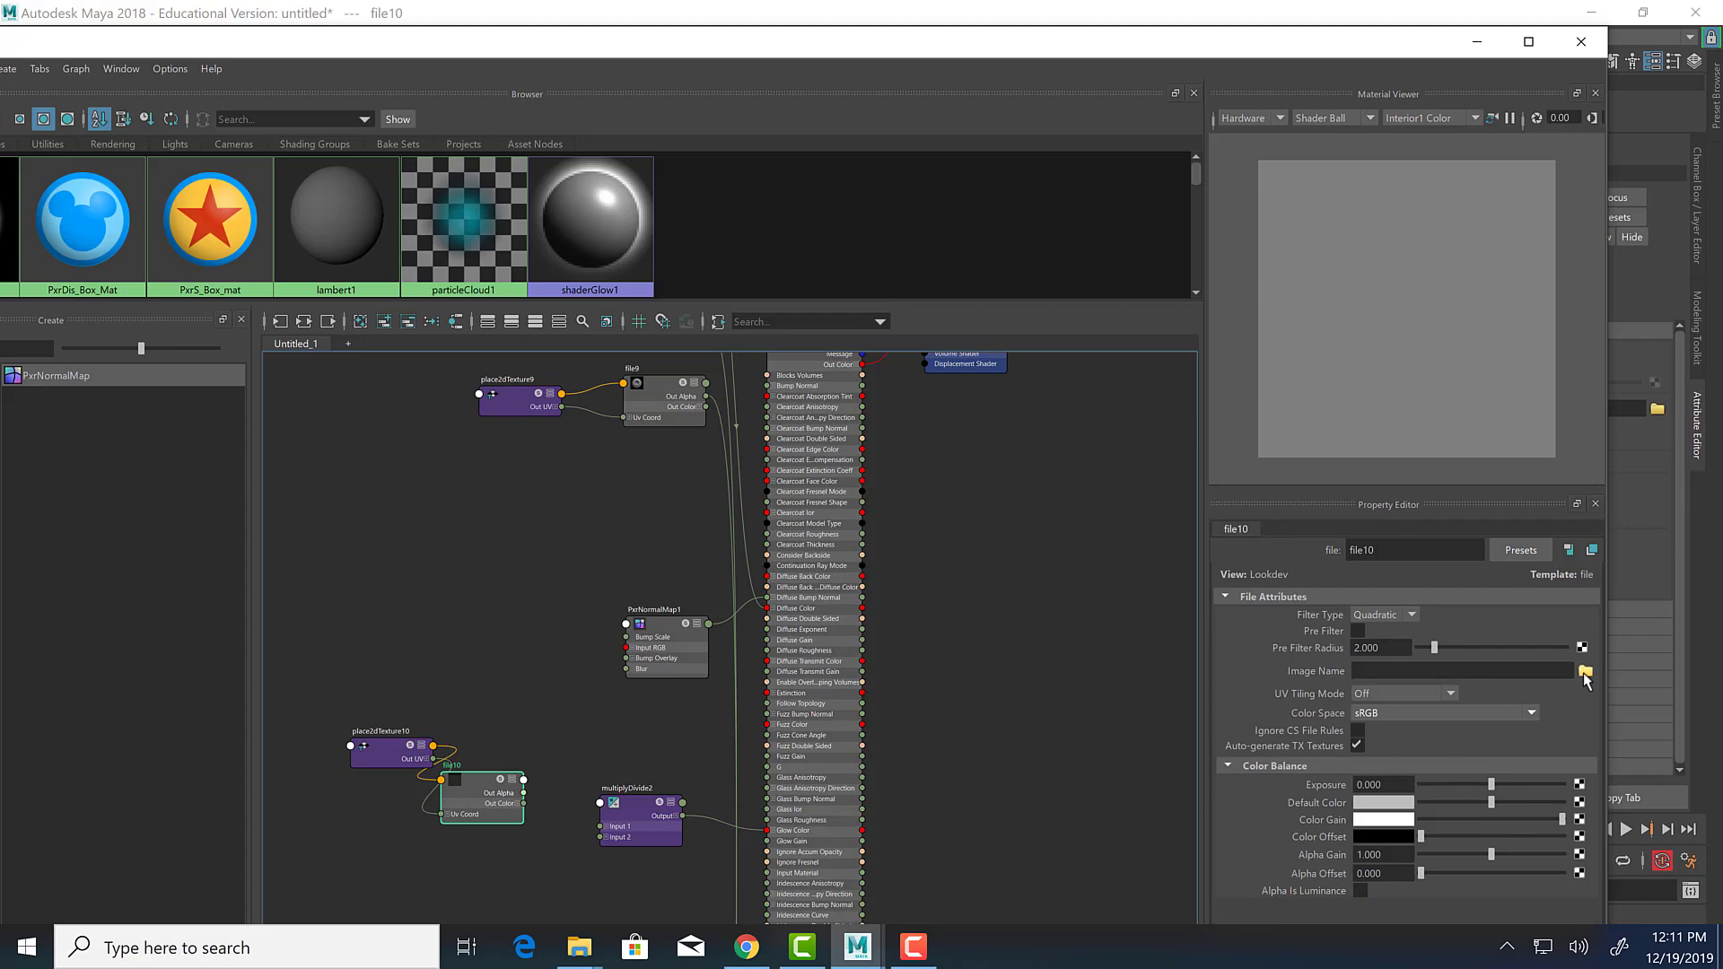
Load Box2_low_ColorID_mat_Emissive.png into the new file node and connect its Out Color to the multiplyDivide node's Input 1.
{"action": "left_click", "coordinate": [1585, 673]}
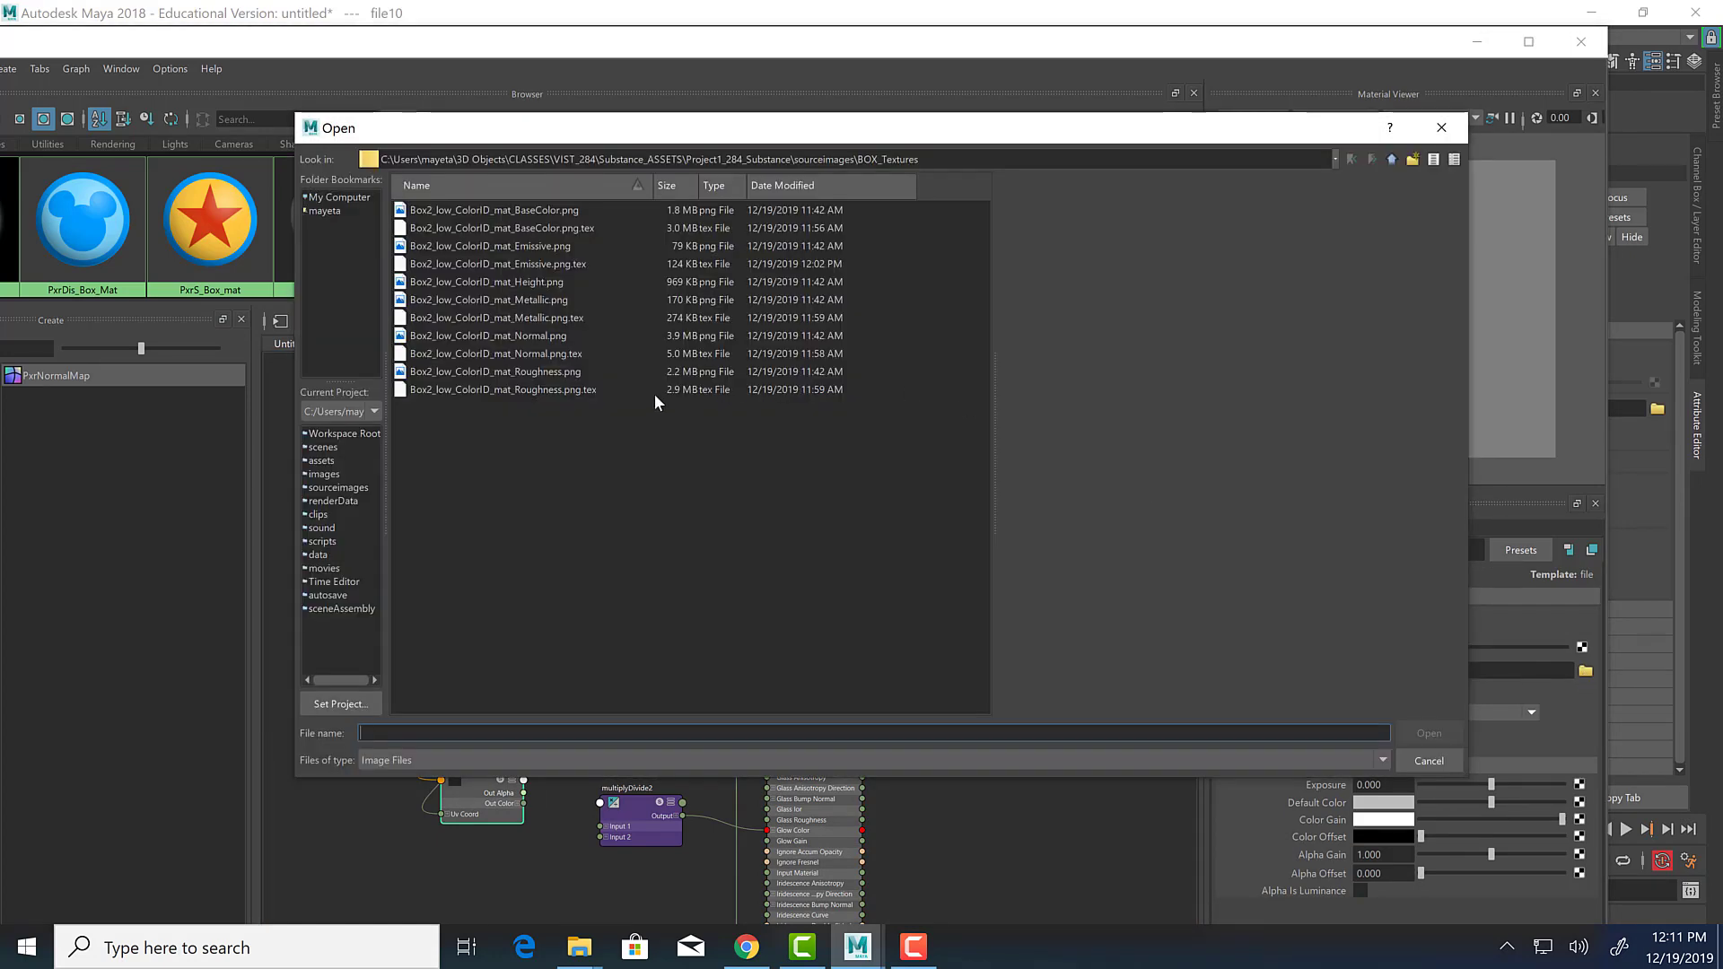
{"action": "left_click", "coordinate": [531, 238]}
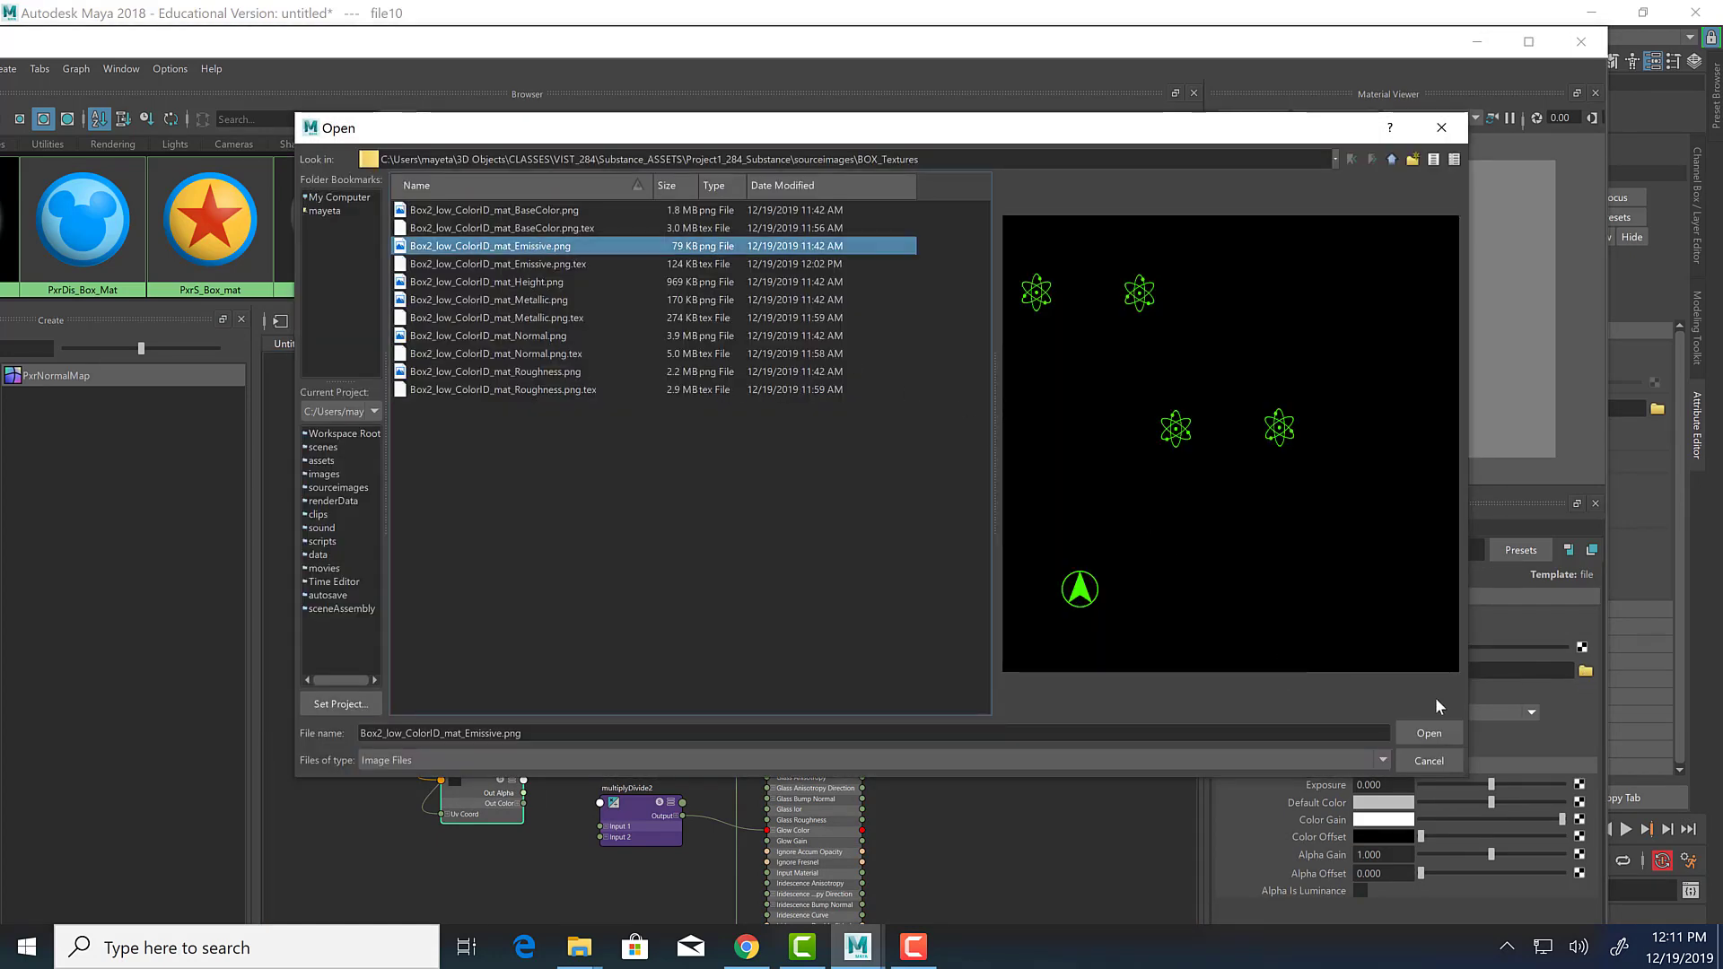
{"action": "left_click", "coordinate": [1427, 734]}
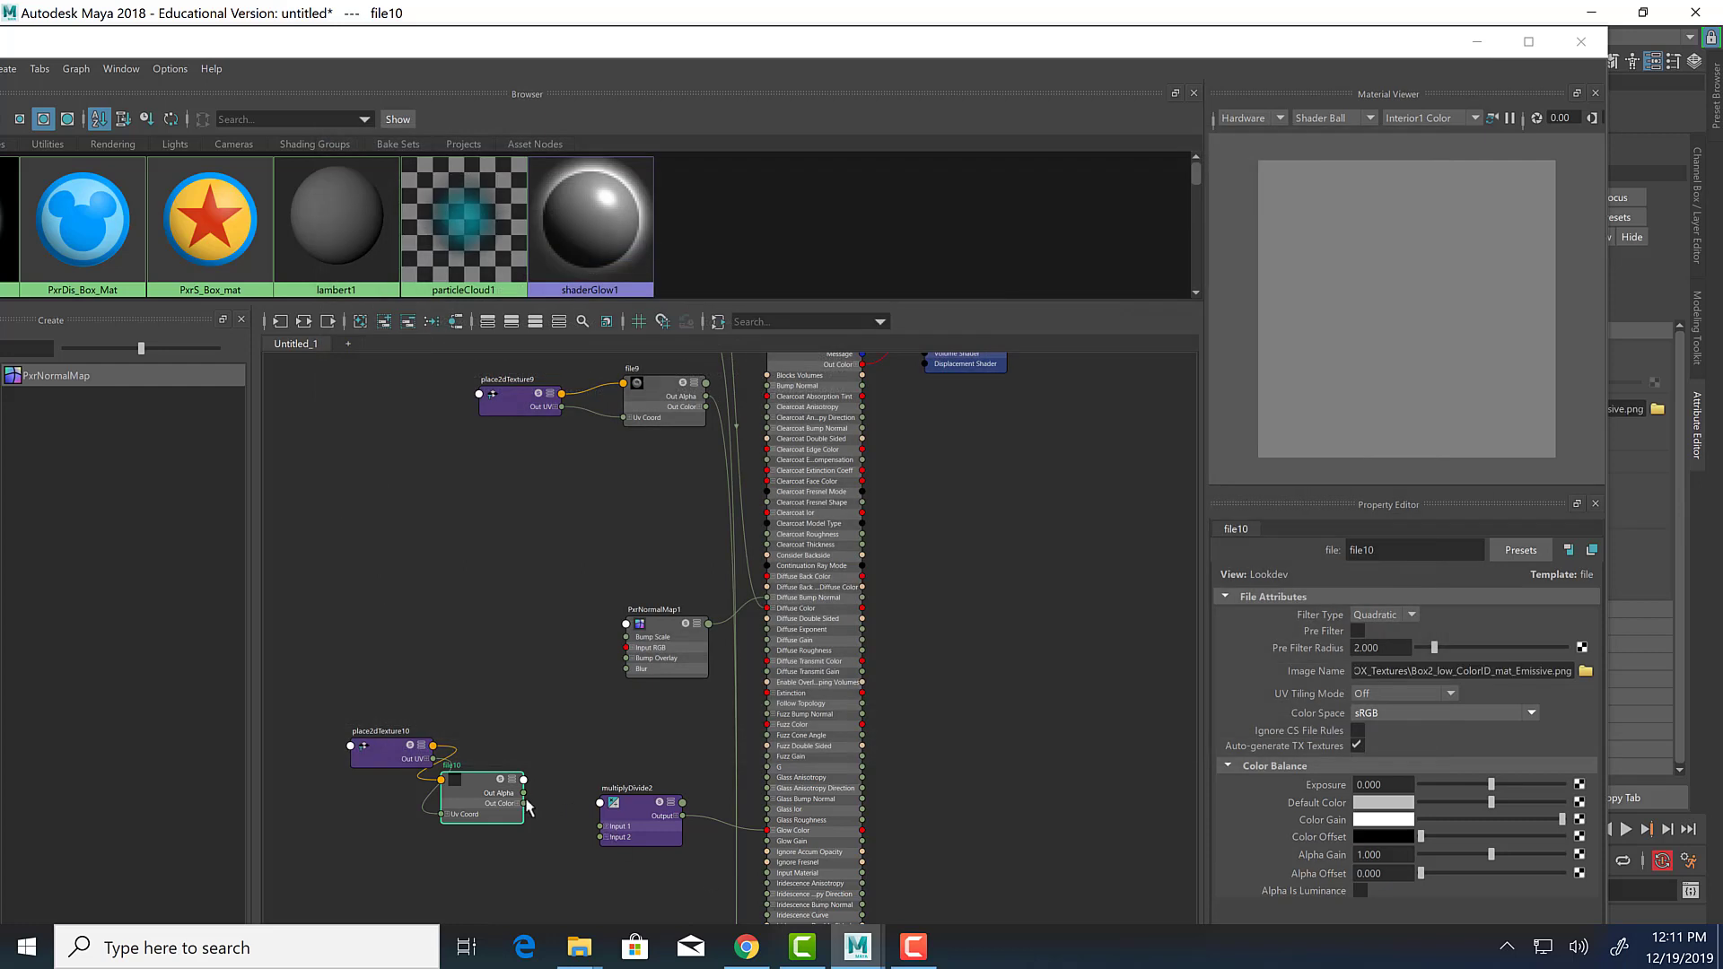
{"action": "left_click_drag", "start_coordinate": [523, 805], "coordinate": [607, 823]}
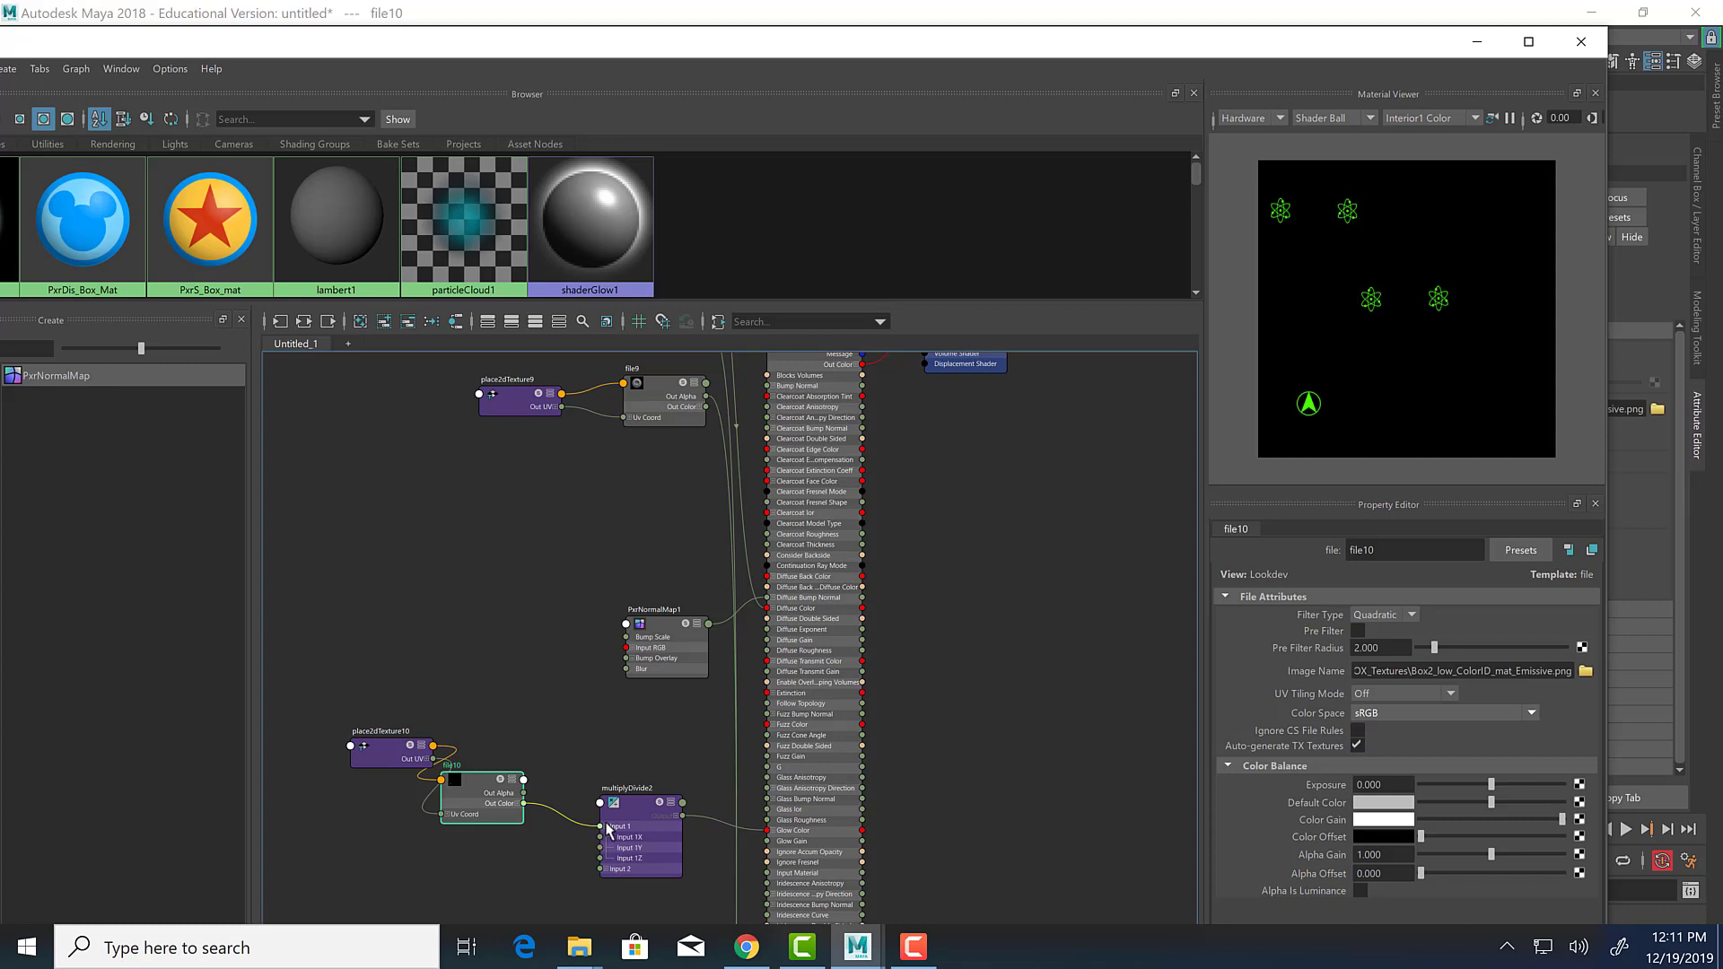
{"action": "left_click_drag", "start_coordinate": [608, 829], "coordinate": [607, 828]}
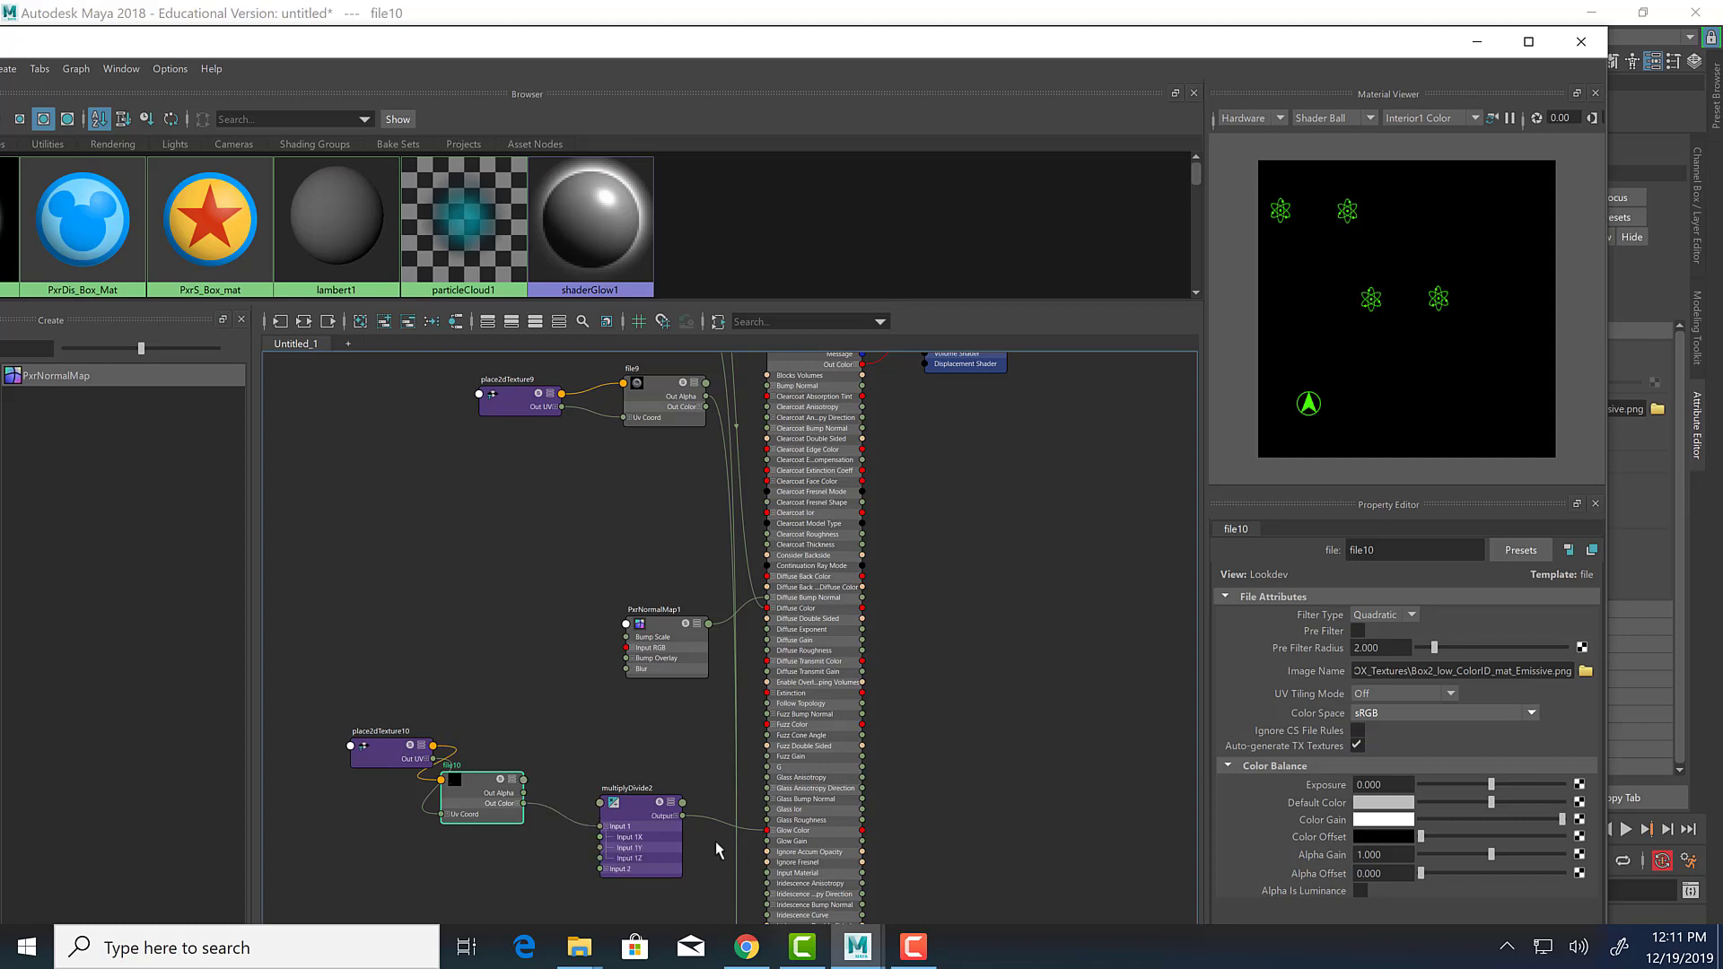
Set the Glow Gain of PxrS_Box_mat to 1 and restart the RenderMan render in the persp viewport.
{"action": "left_click", "coordinate": [655, 818]}
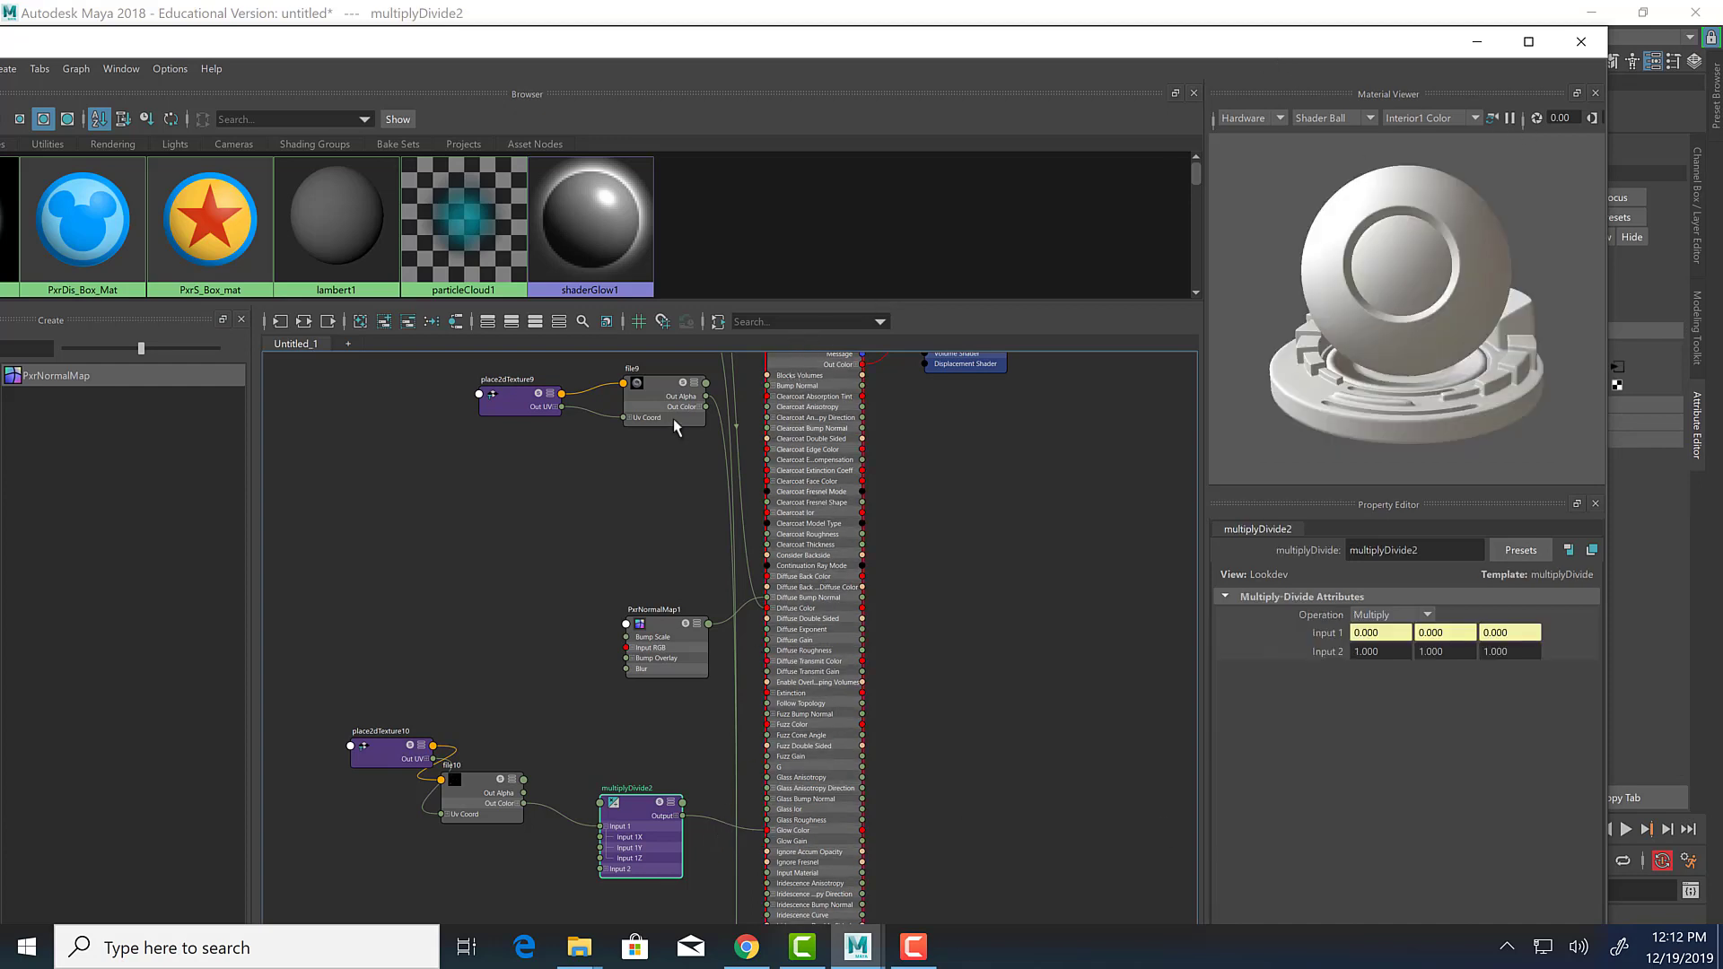
{"action": "left_click", "coordinate": [777, 369]}
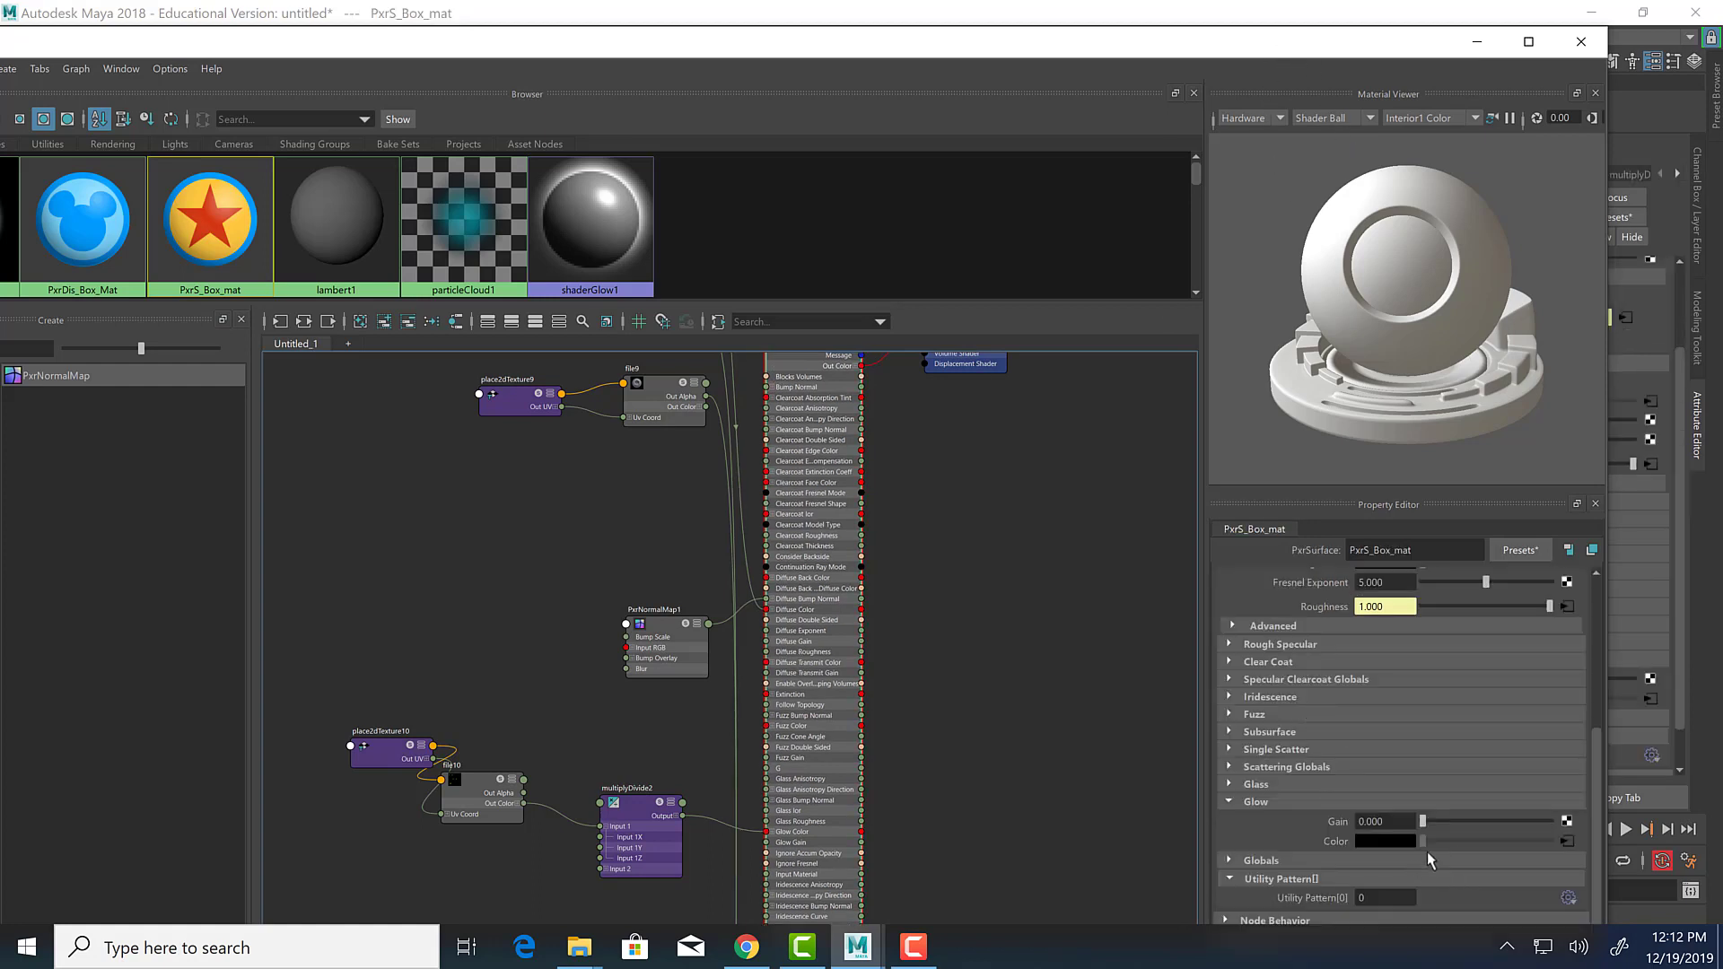
{"action": "left_click_drag", "start_coordinate": [1468, 822], "coordinate": [1561, 824]}
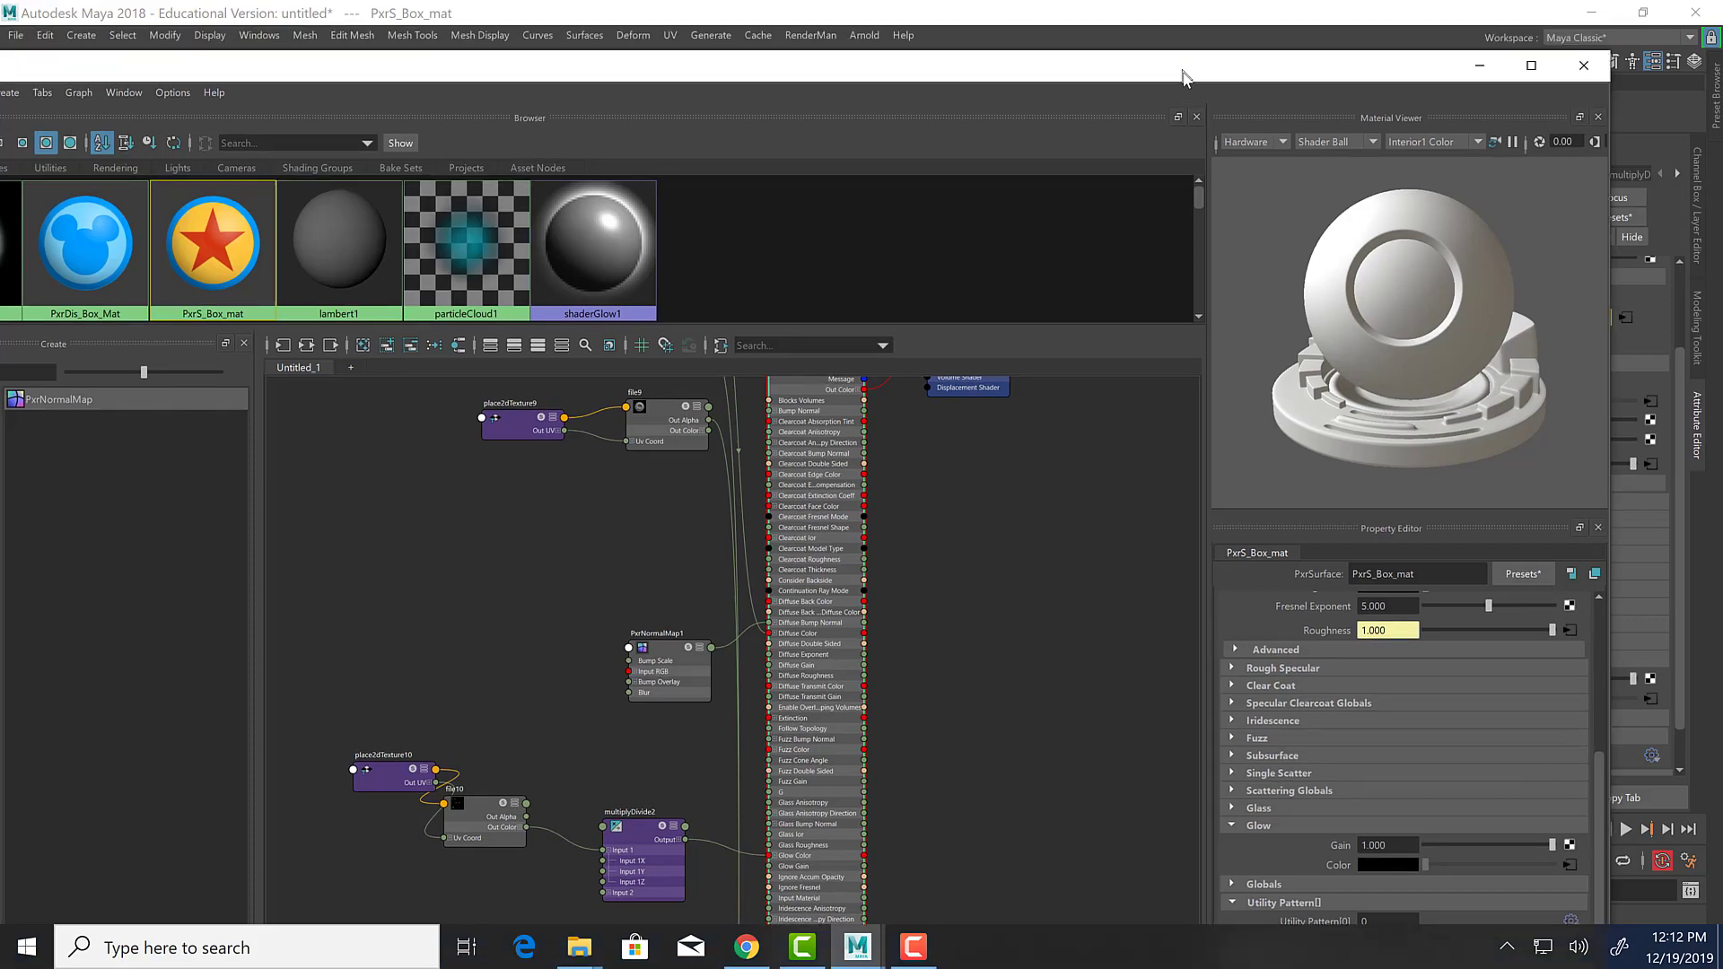
{"action": "left_click_drag", "start_coordinate": [1180, 41], "coordinate": [979, 655]}
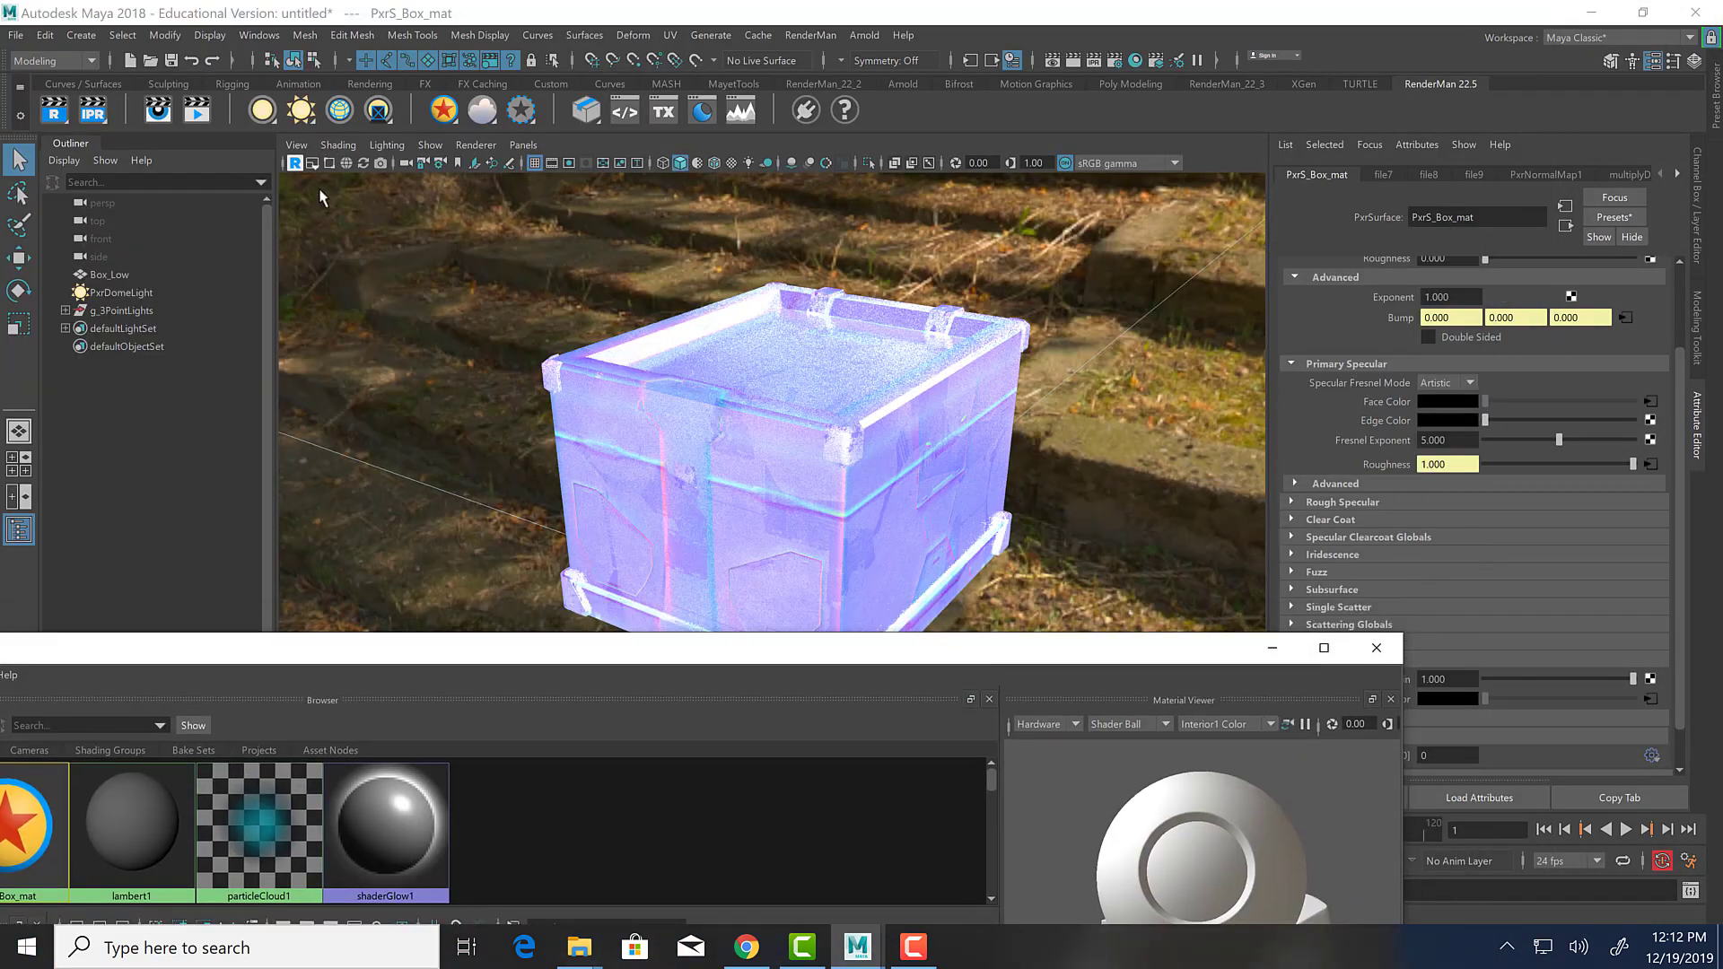
{"action": "left_click", "coordinate": [293, 166]}
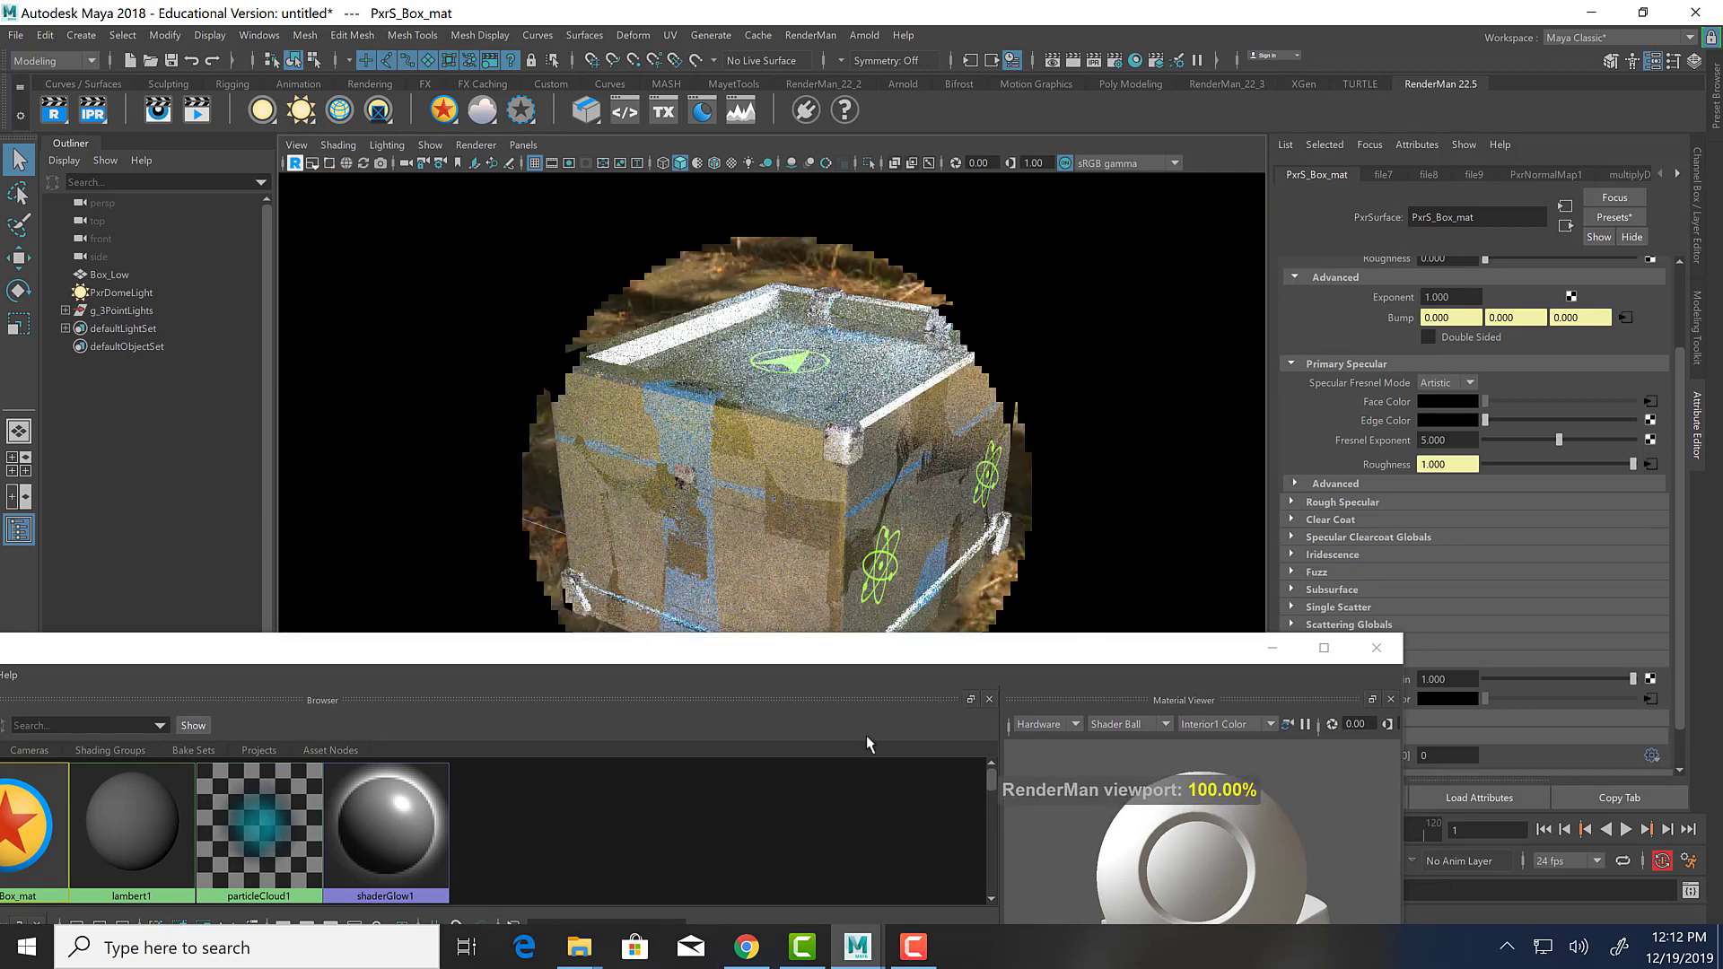
Select the multiplyDivide node feeding the glow color and set all three Input 2 values to 4.
{"action": "left_click_drag", "start_coordinate": [985, 659], "coordinate": [844, 232]}
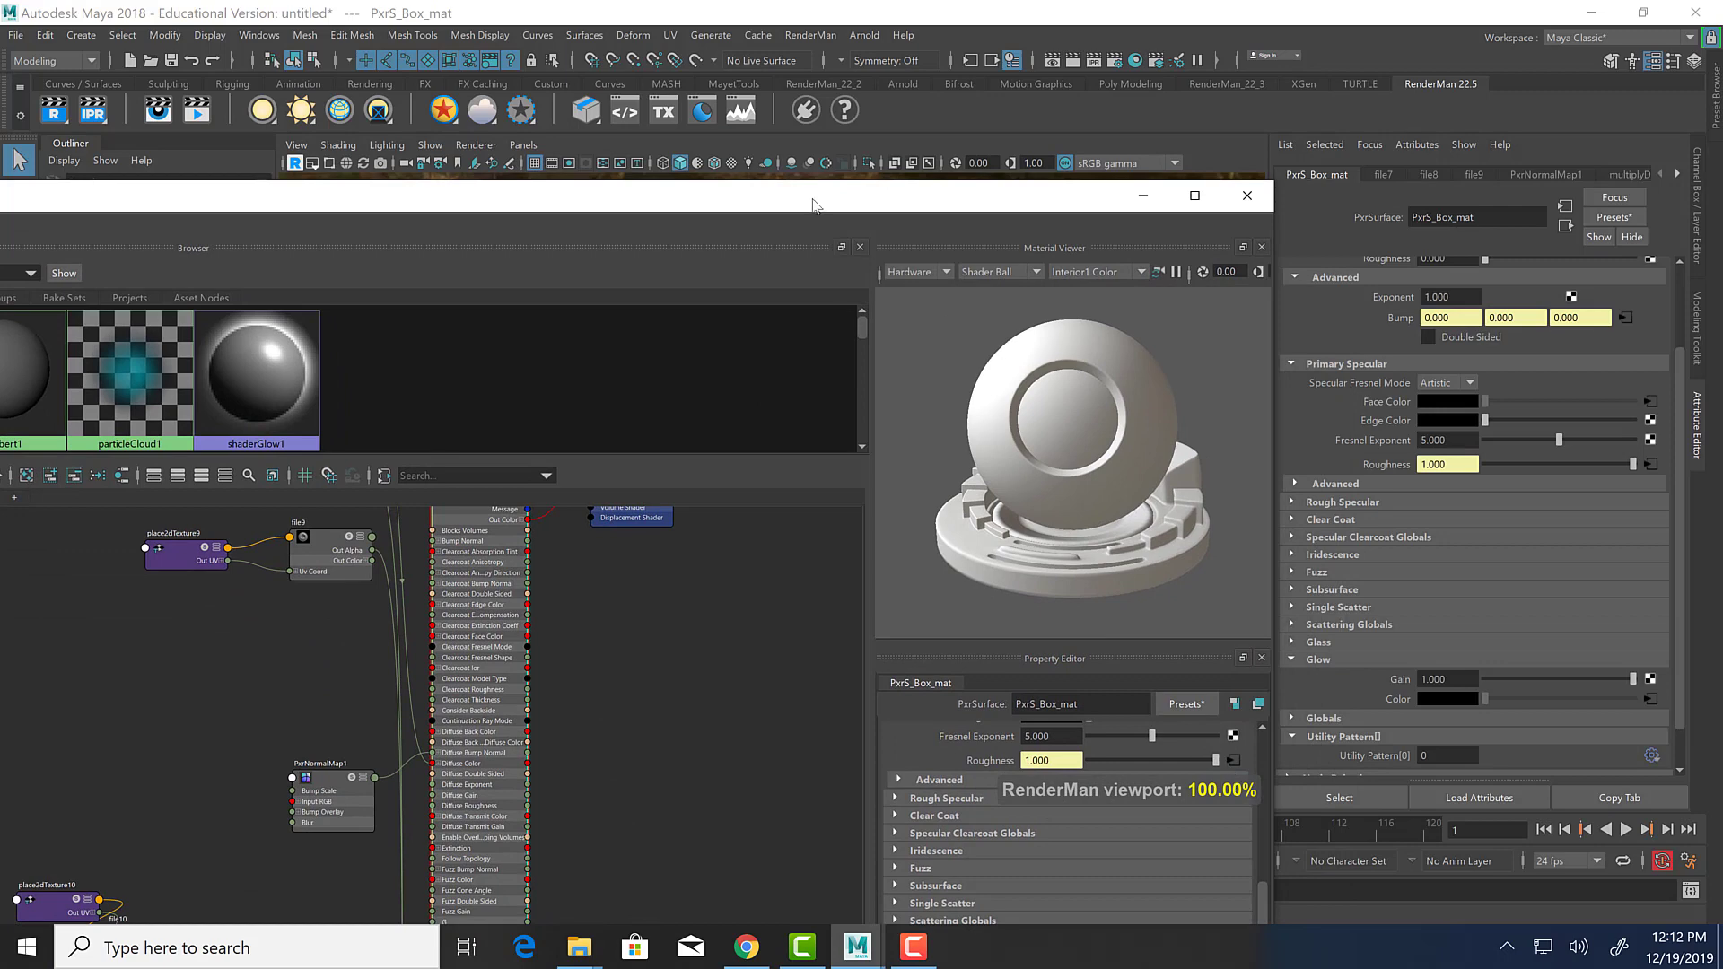
{"action": "left_click_drag", "start_coordinate": [815, 196], "coordinate": [986, 55]}
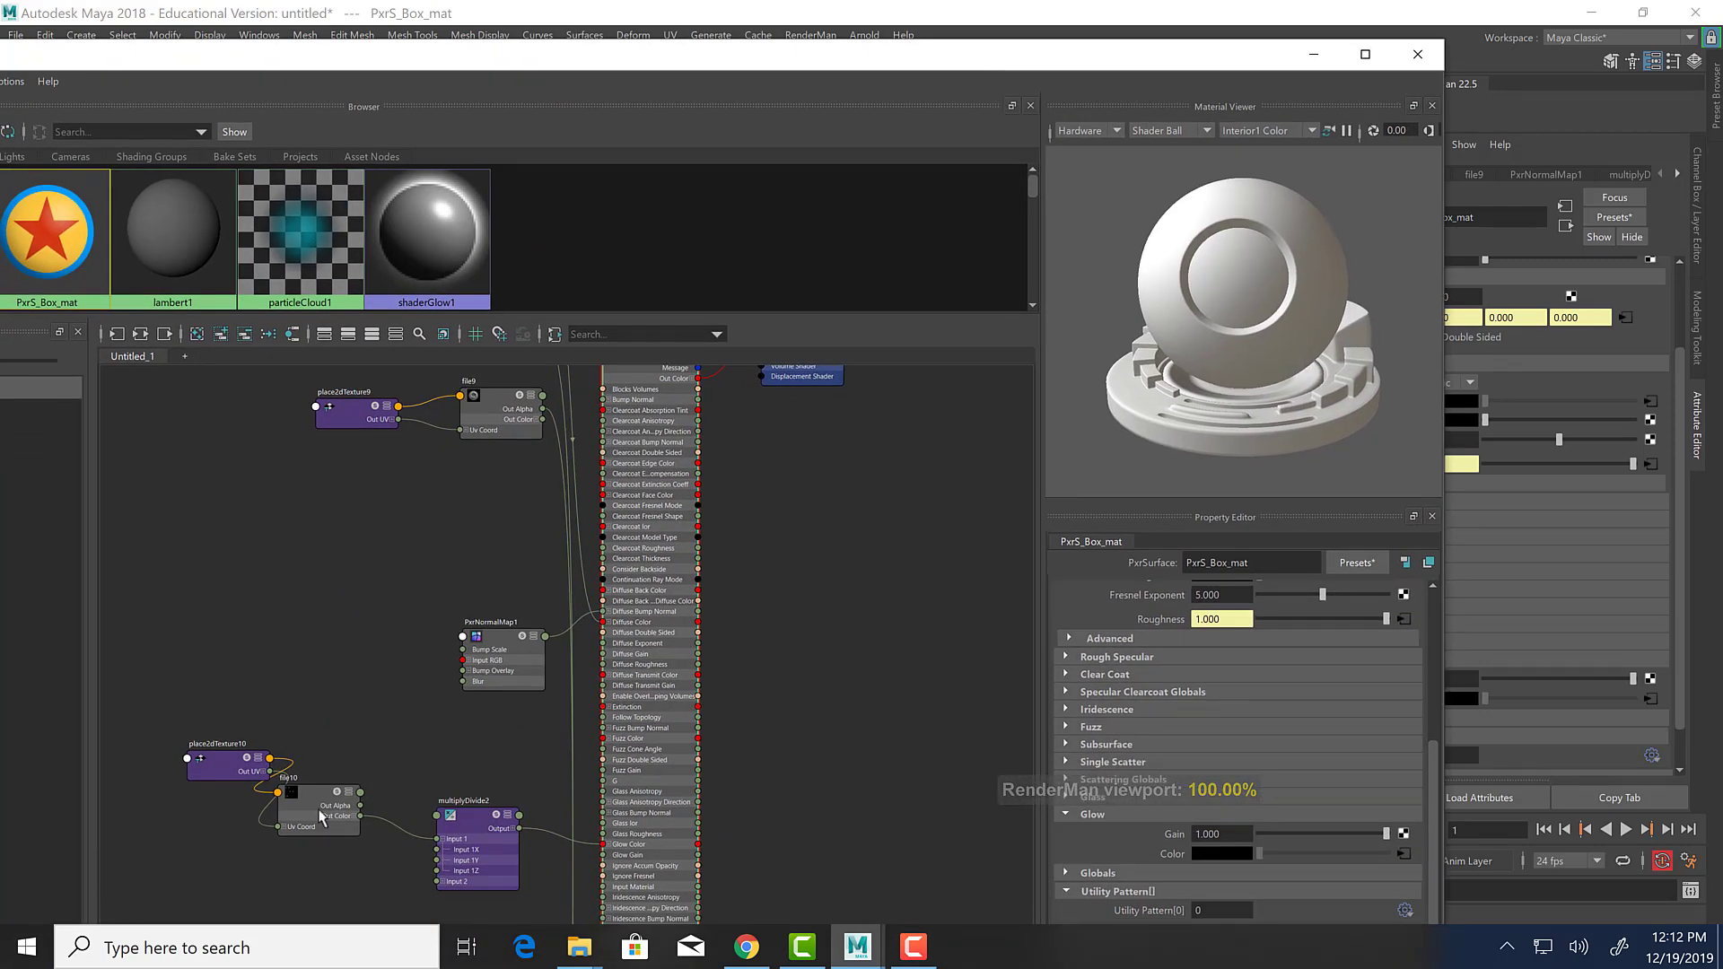
{"action": "left_click", "coordinate": [466, 837]}
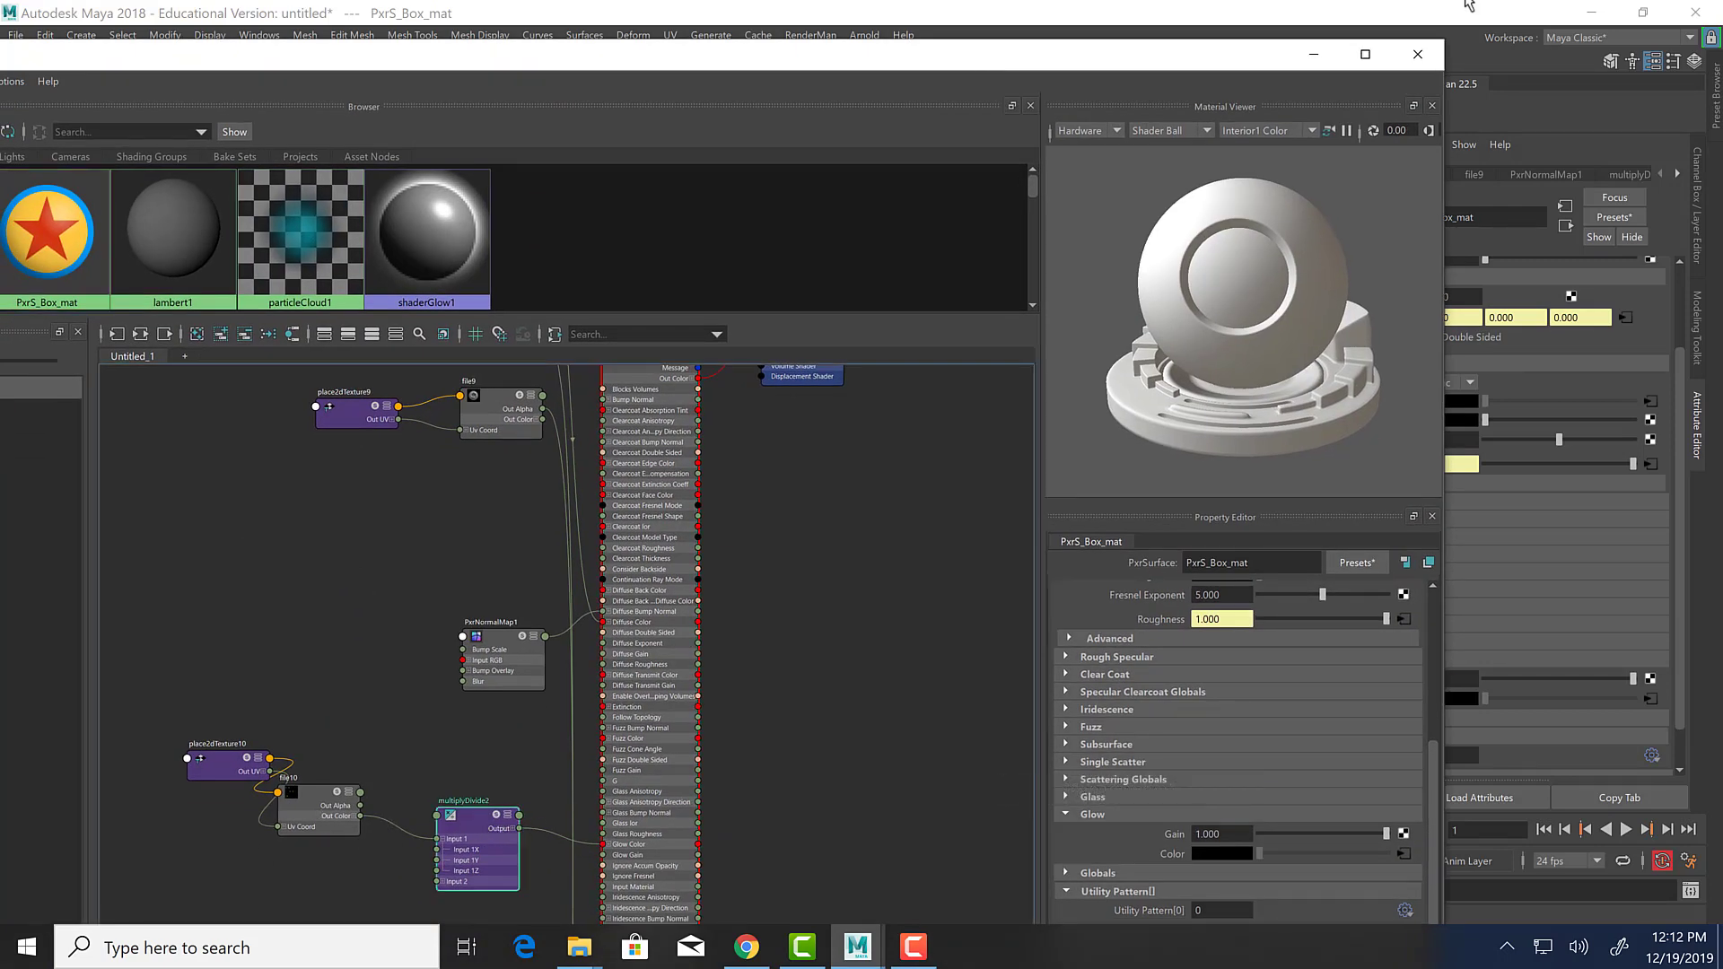
{"action": "left_click", "coordinate": [1313, 54]}
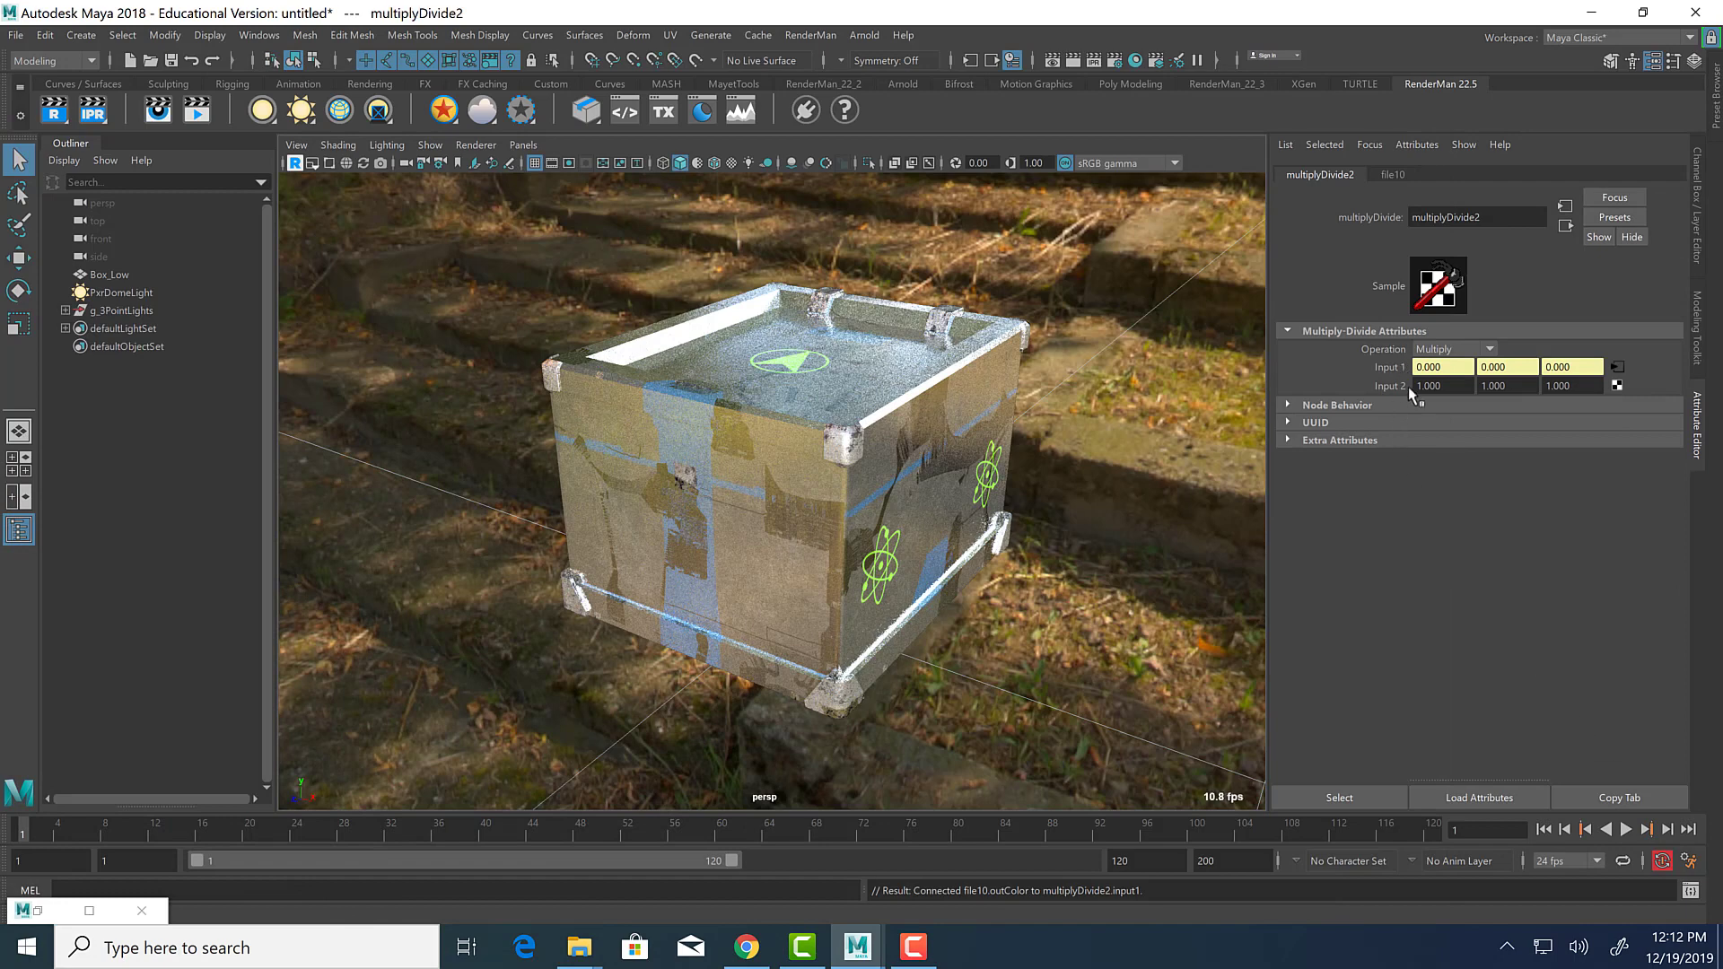
{"action": "left_click_drag", "start_coordinate": [1445, 383], "coordinate": [1405, 384]}
{"action": "type", "text": "4"}
{"action": "key", "text": "Tab"}
{"action": "type", "text": "4"}
{"action": "key", "text": "Tab"}
{"action": "type", "text": "4"}
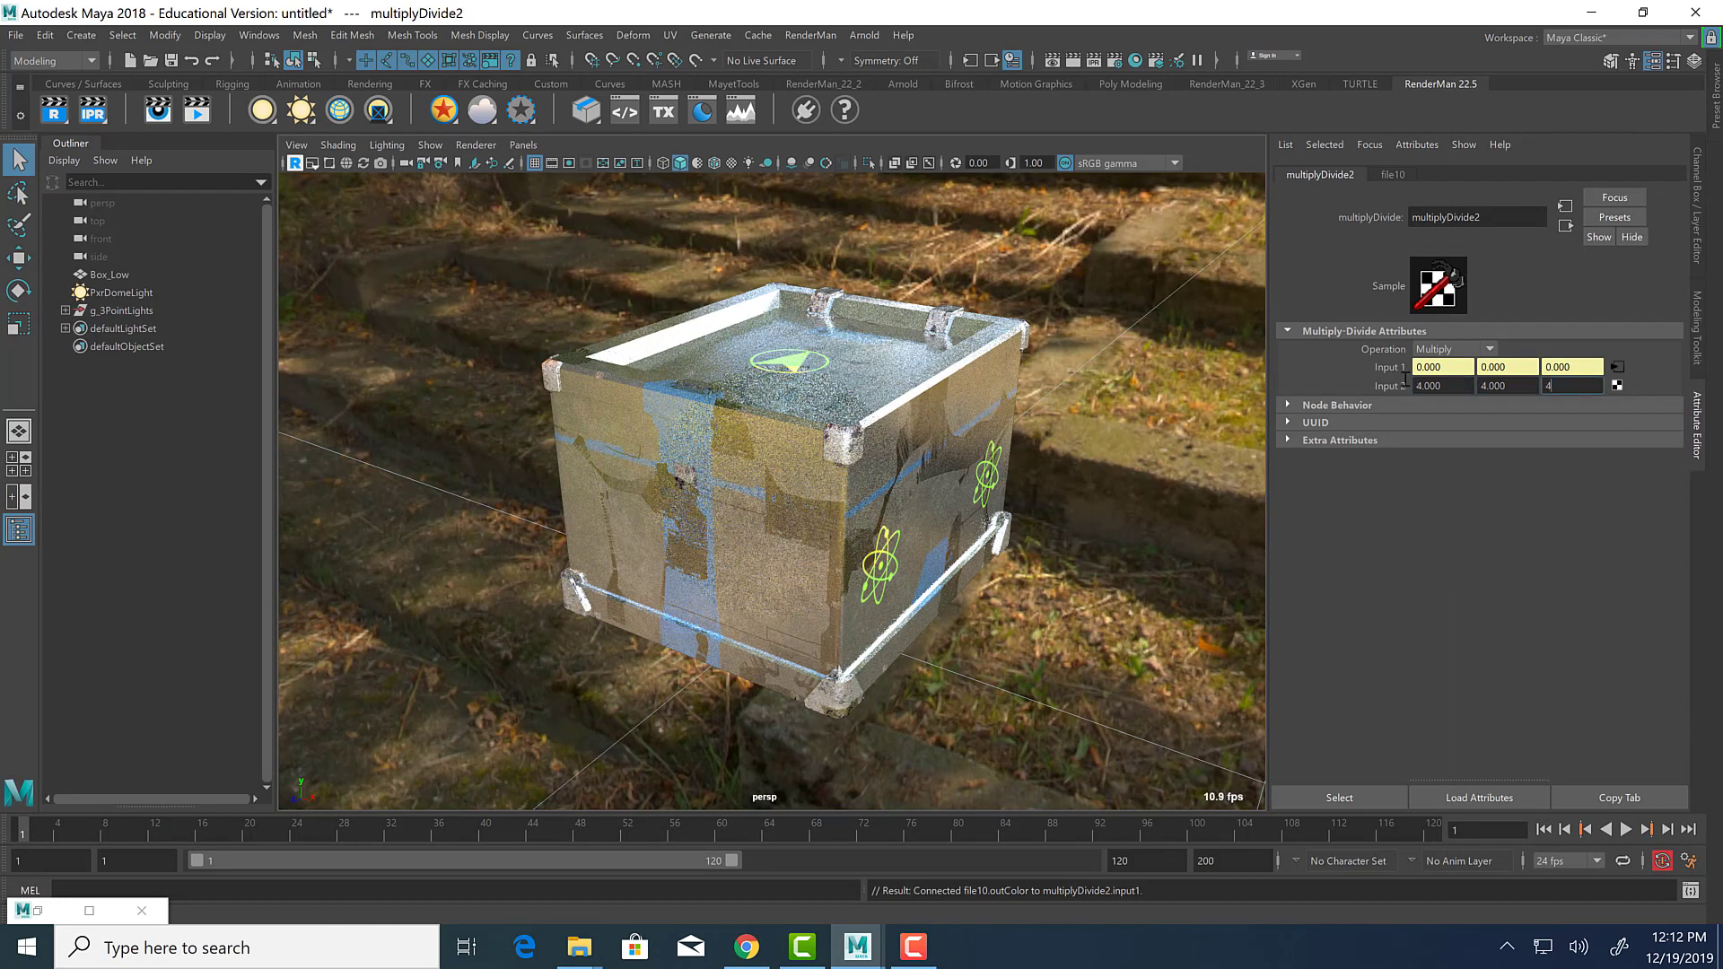
{"action": "key", "text": "Return"}
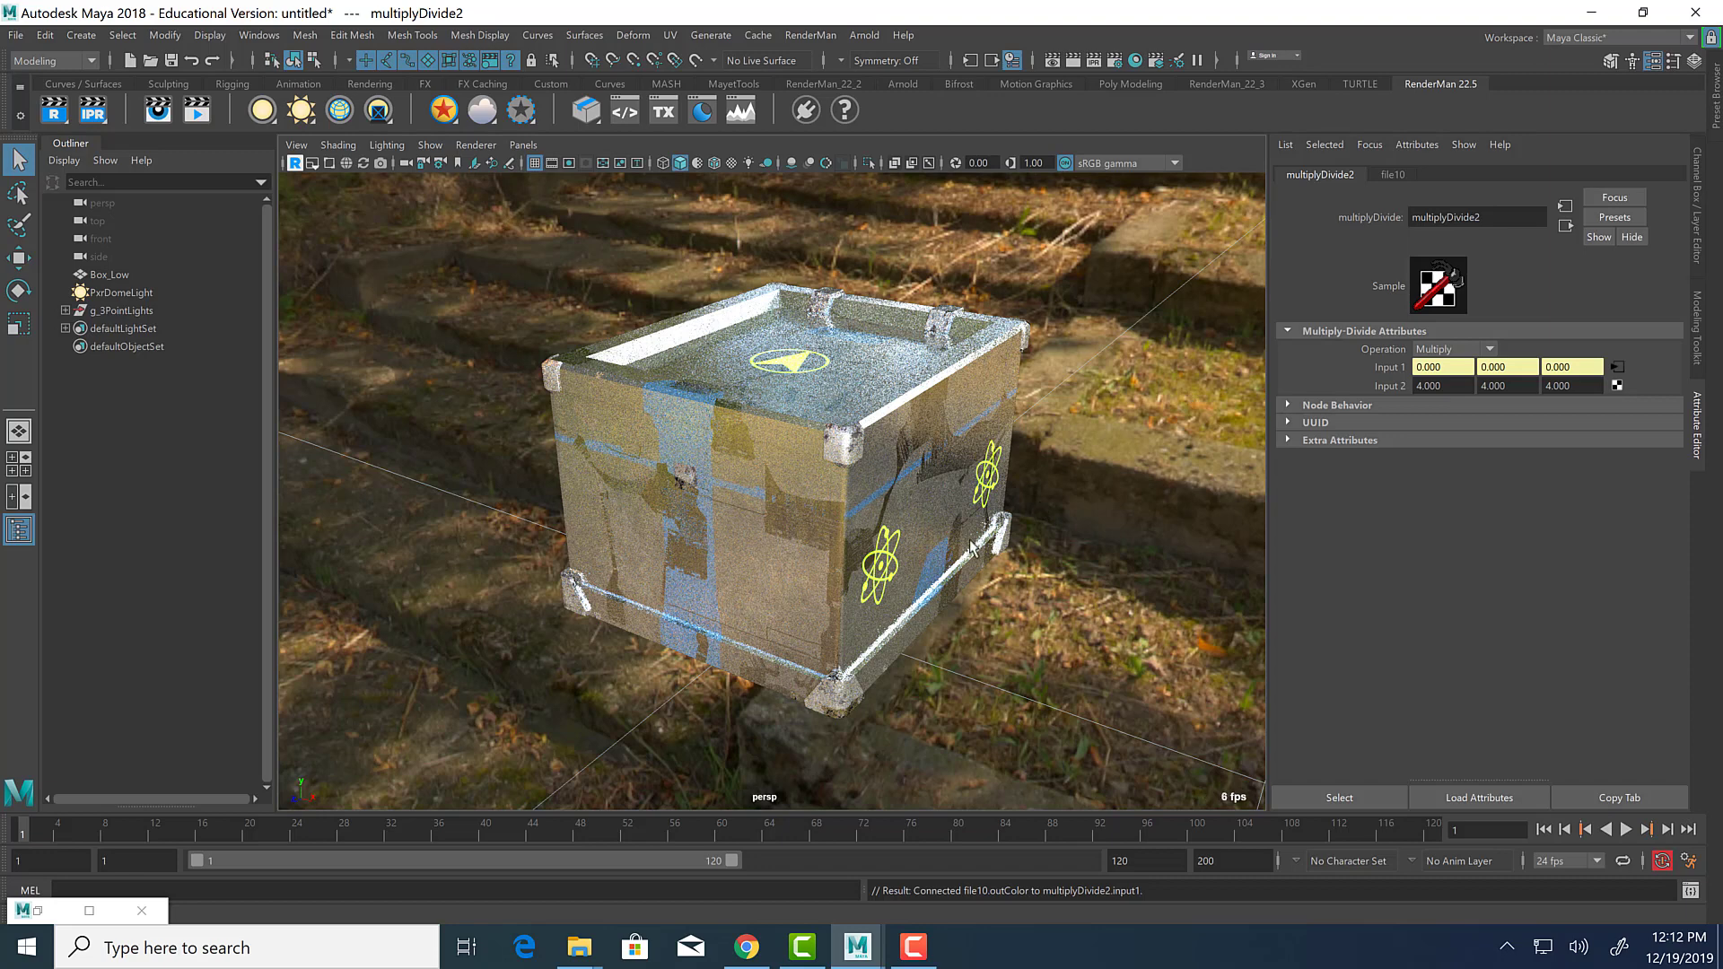
Set all three Input 2 values of the multiplyDivide node feeding the glow color to 1.
{"action": "left_click", "coordinate": [1464, 386]}
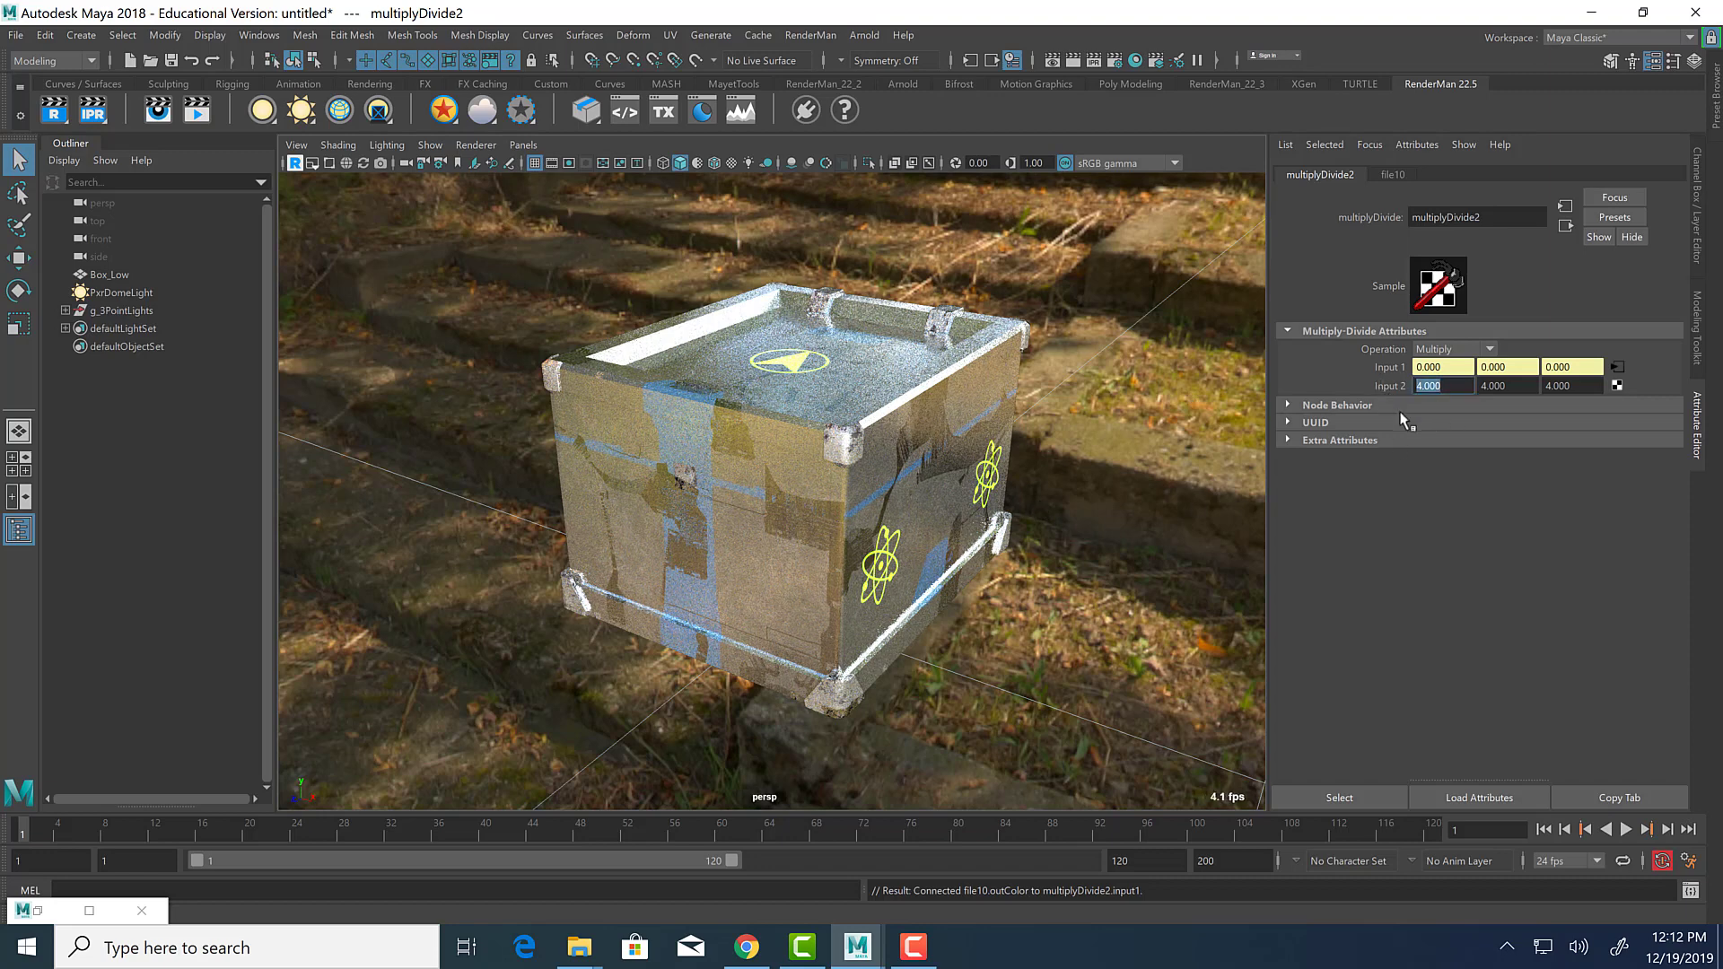
{"action": "type", "text": "0"}
{"action": "key", "text": "Tab"}
{"action": "type", "text": "1"}
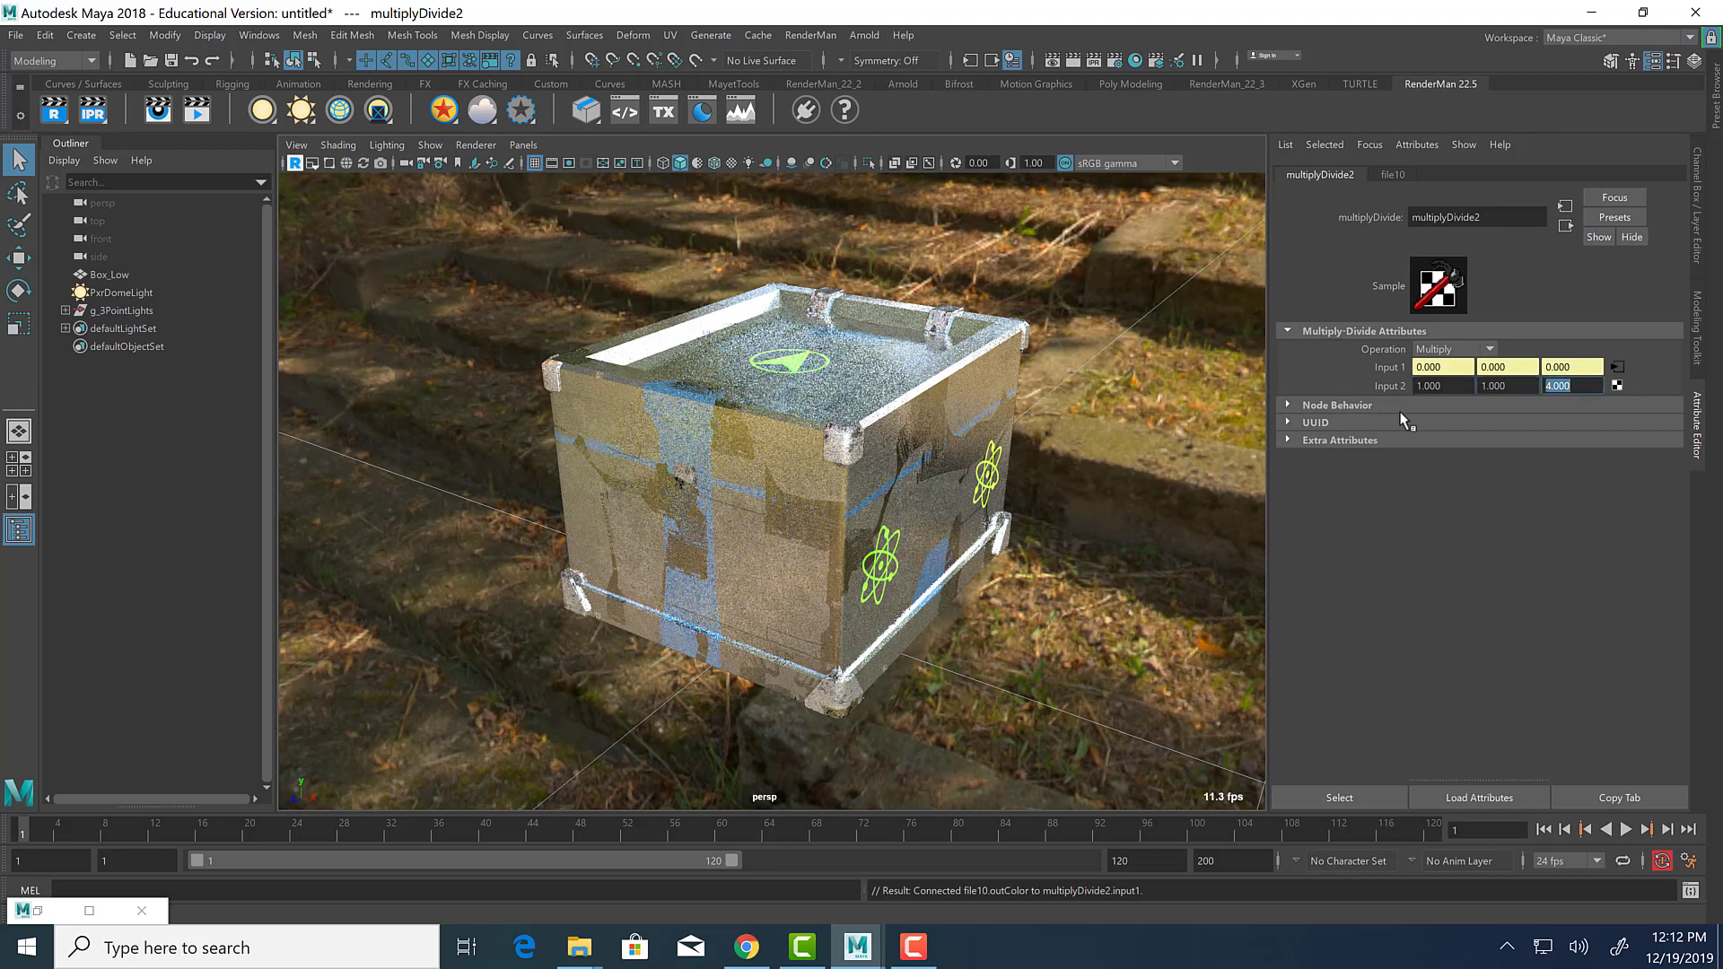
{"action": "key", "text": "Tab"}
{"action": "type", "text": "1"}
{"action": "key", "text": "Return"}
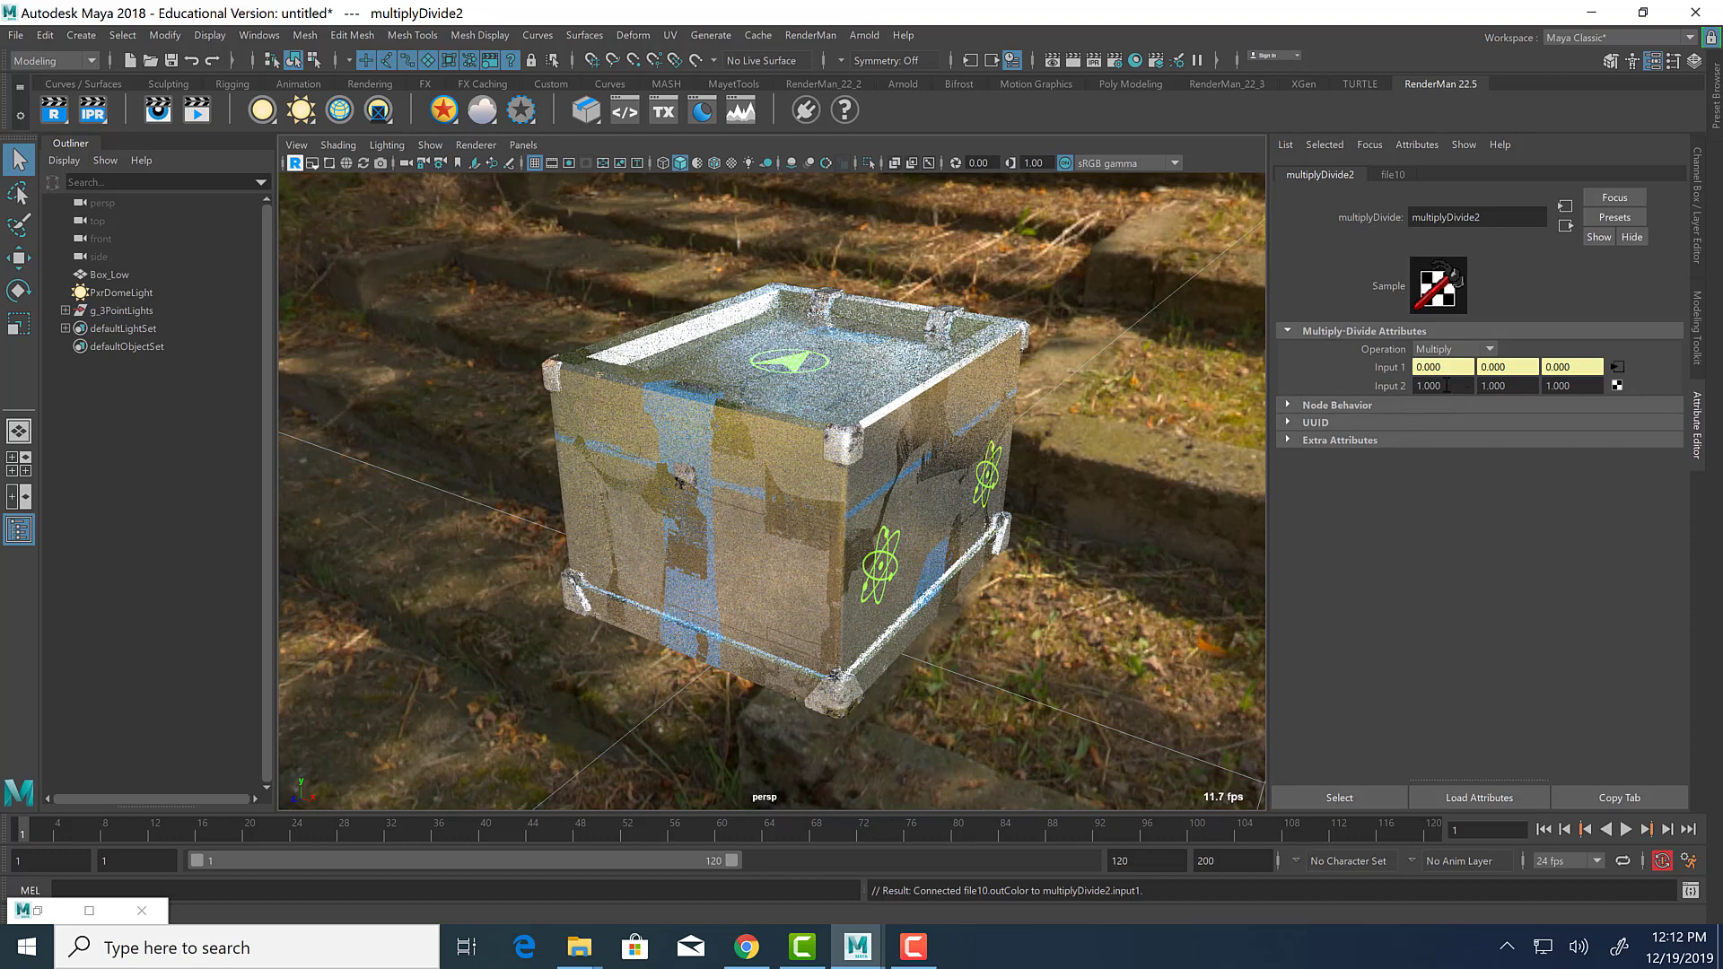
Set all three Input 2 values of the multiplyDivide node feeding the glow color to 2.
{"action": "left_click_drag", "start_coordinate": [1447, 385], "coordinate": [1400, 375]}
{"action": "type", "text": "2"}
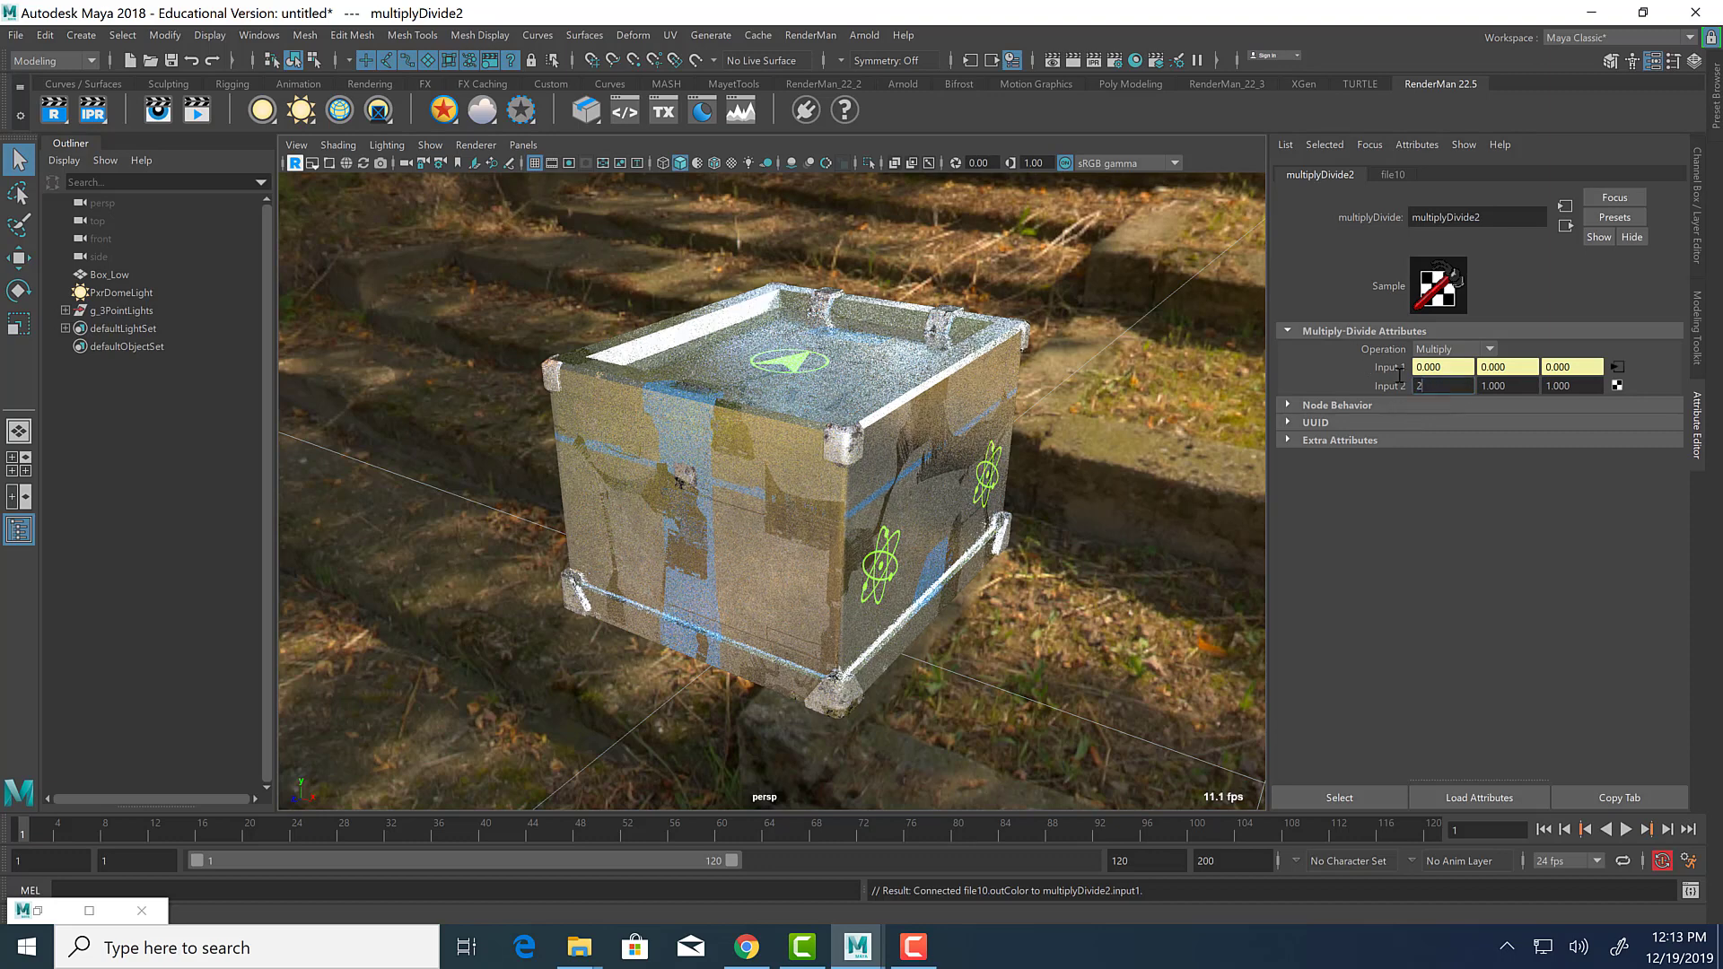
{"action": "key", "text": "Tab"}
{"action": "type", "text": "2"}
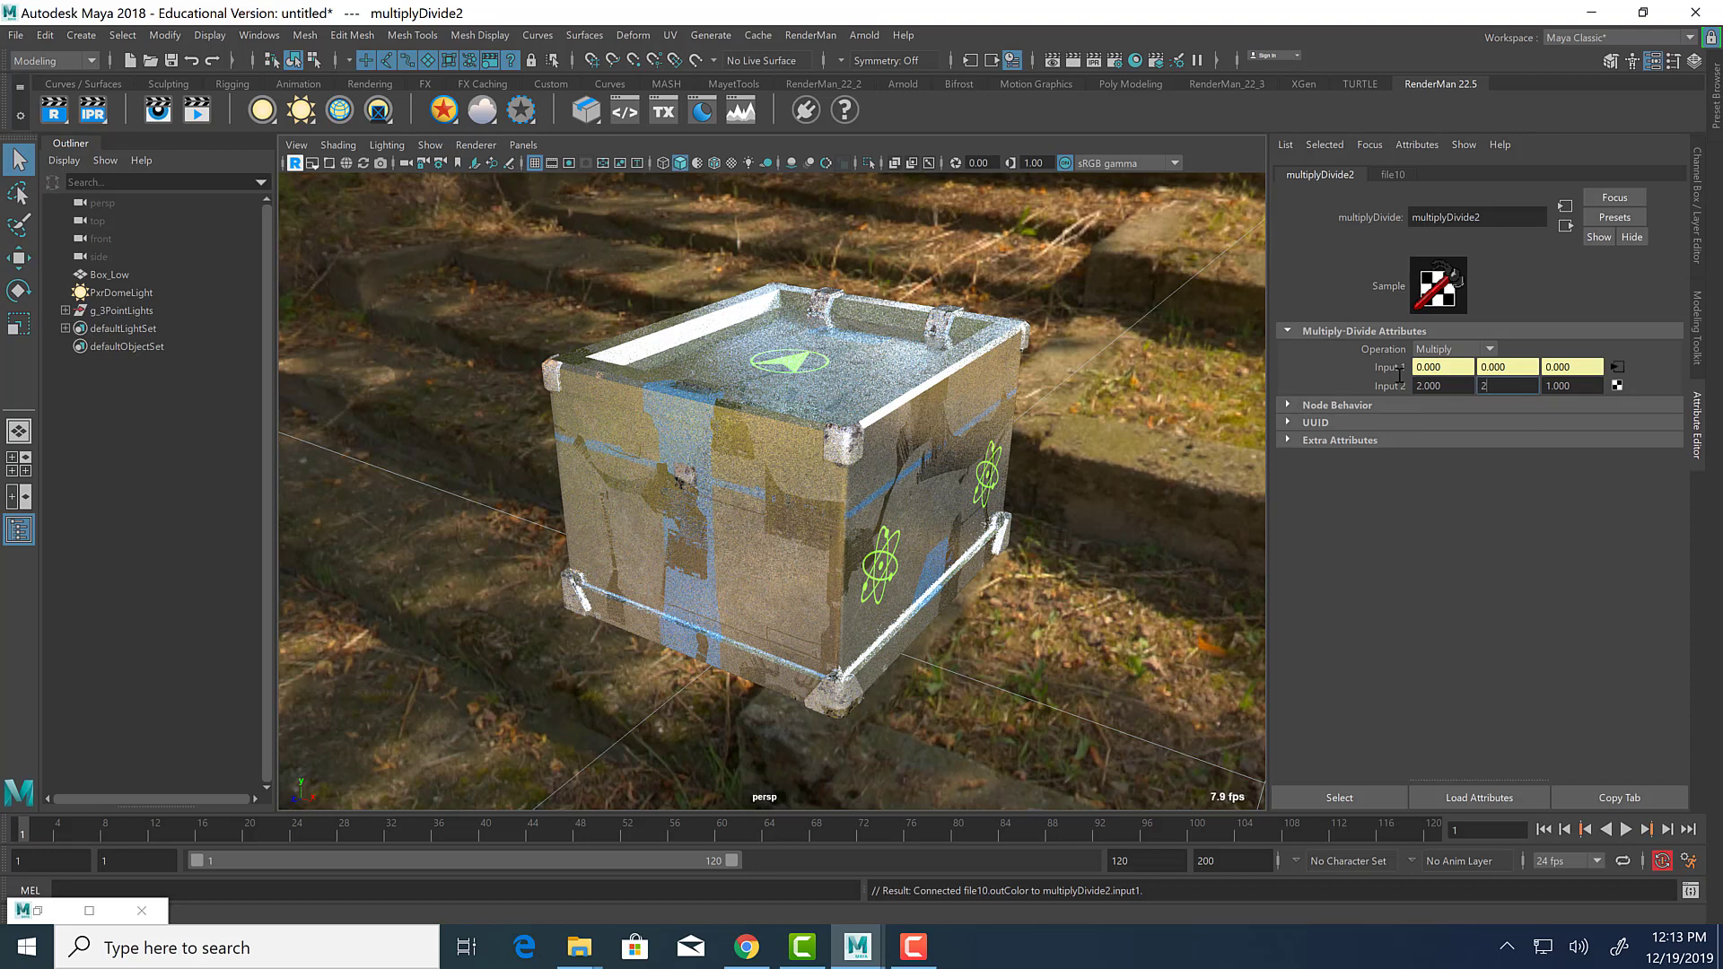
{"action": "key", "text": "Tab"}
{"action": "type", "text": "2"}
{"action": "key", "text": "Tab"}
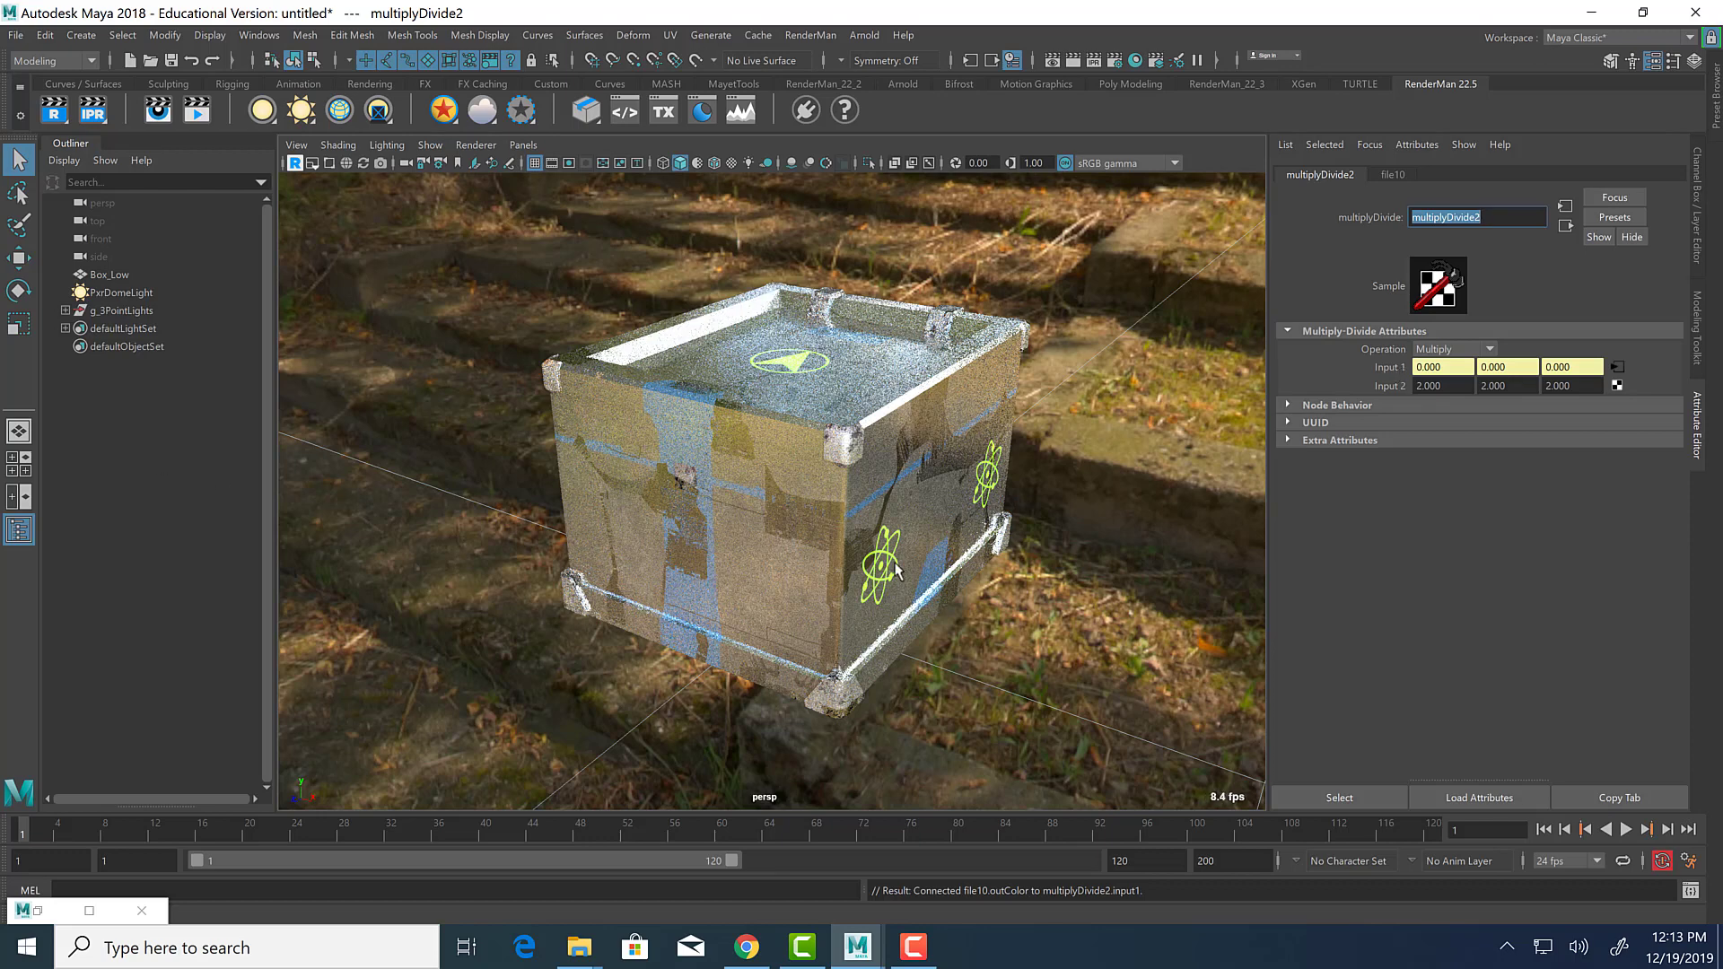
Select the box in the viewport and assign the existing PxrDis_Box_Mat material to it.
{"action": "left_click", "coordinate": [793, 516]}
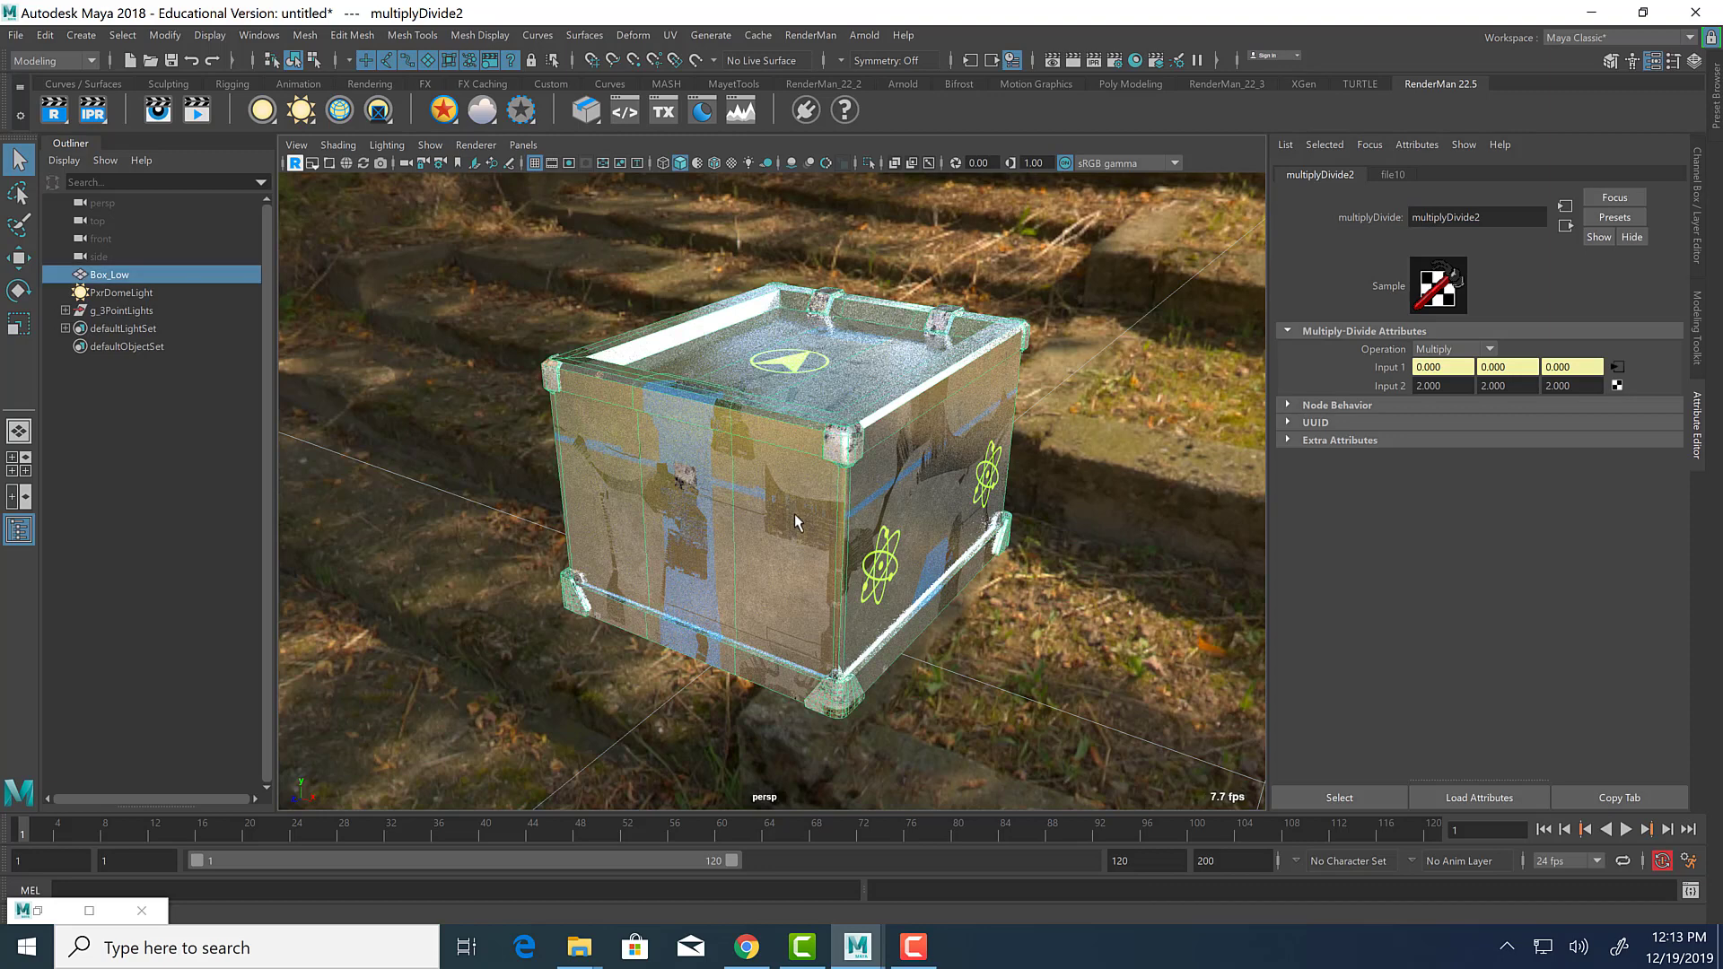
{"action": "right_click_drag", "start_coordinate": [796, 447], "coordinate": [797, 520]}
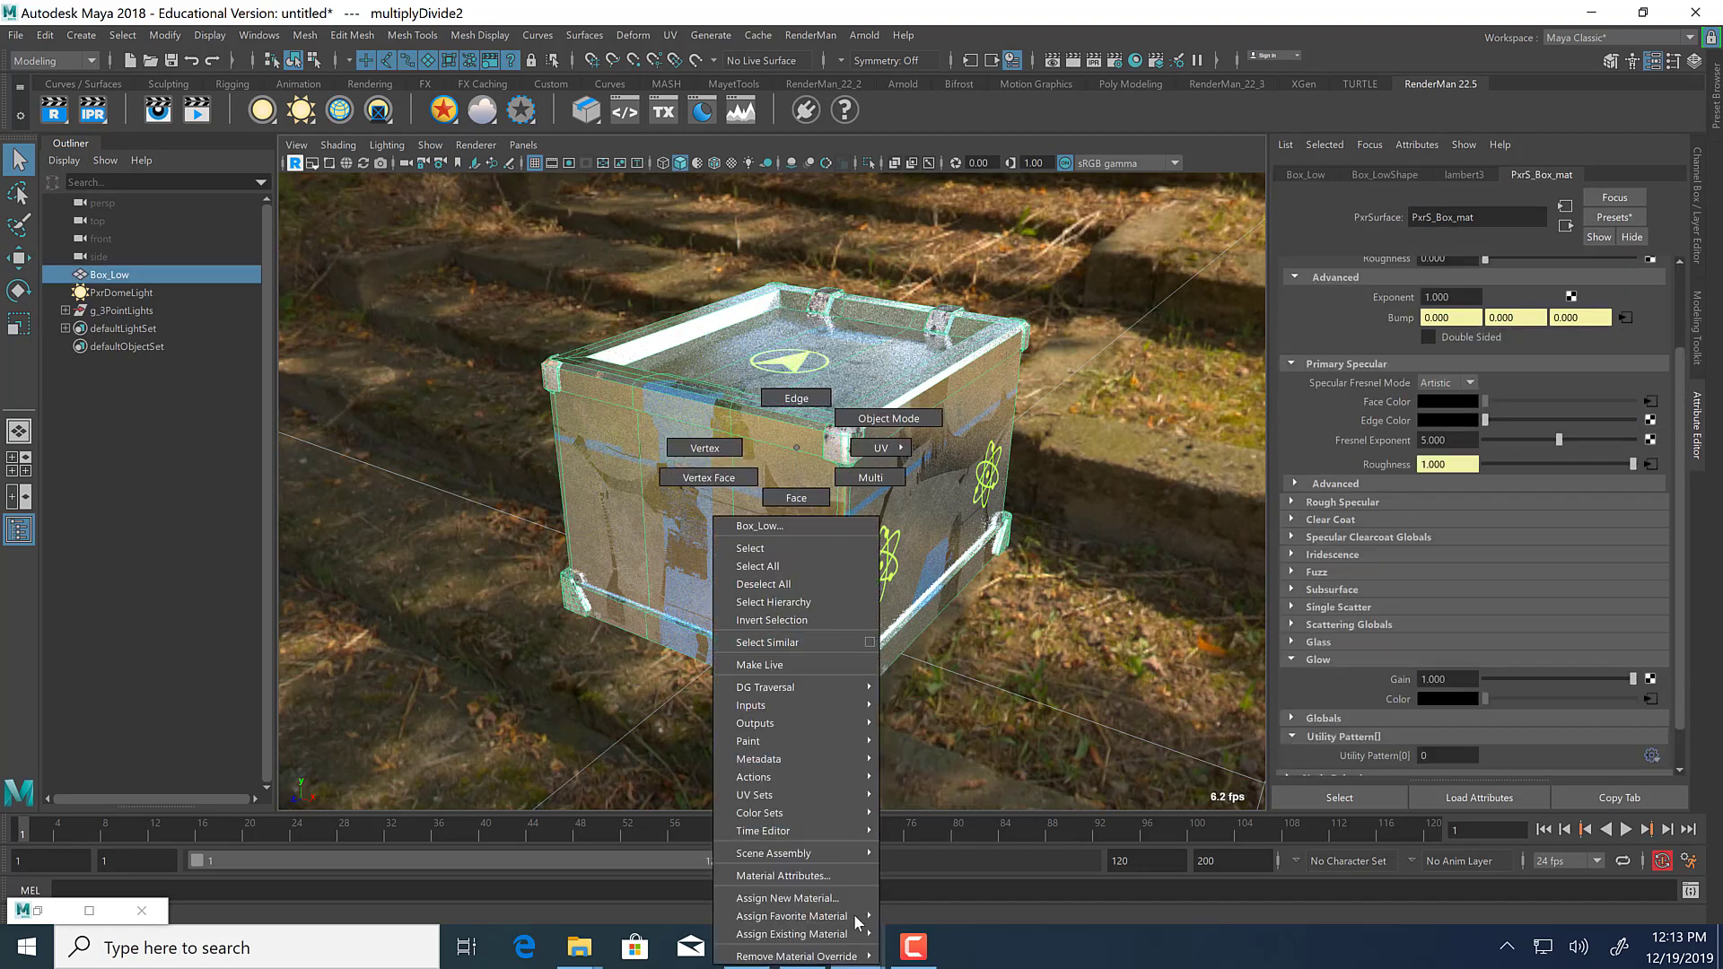
{"action": "mouse_move", "coordinate": [850, 938]}
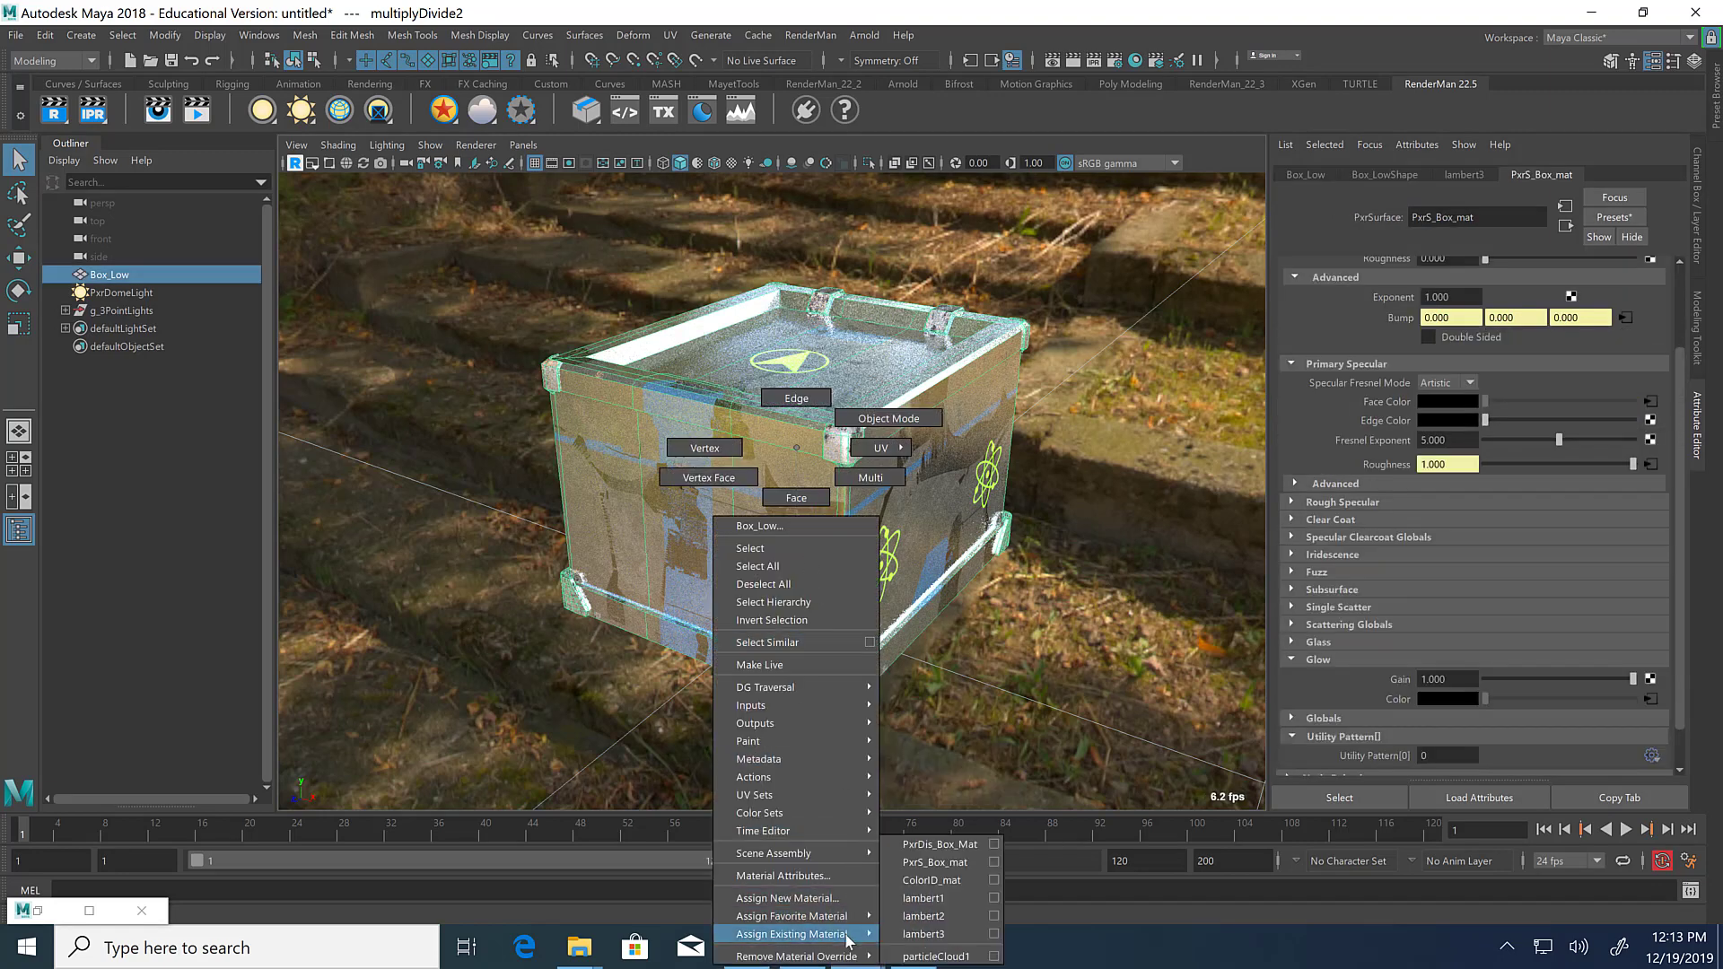
{"action": "left_click", "coordinate": [938, 844]}
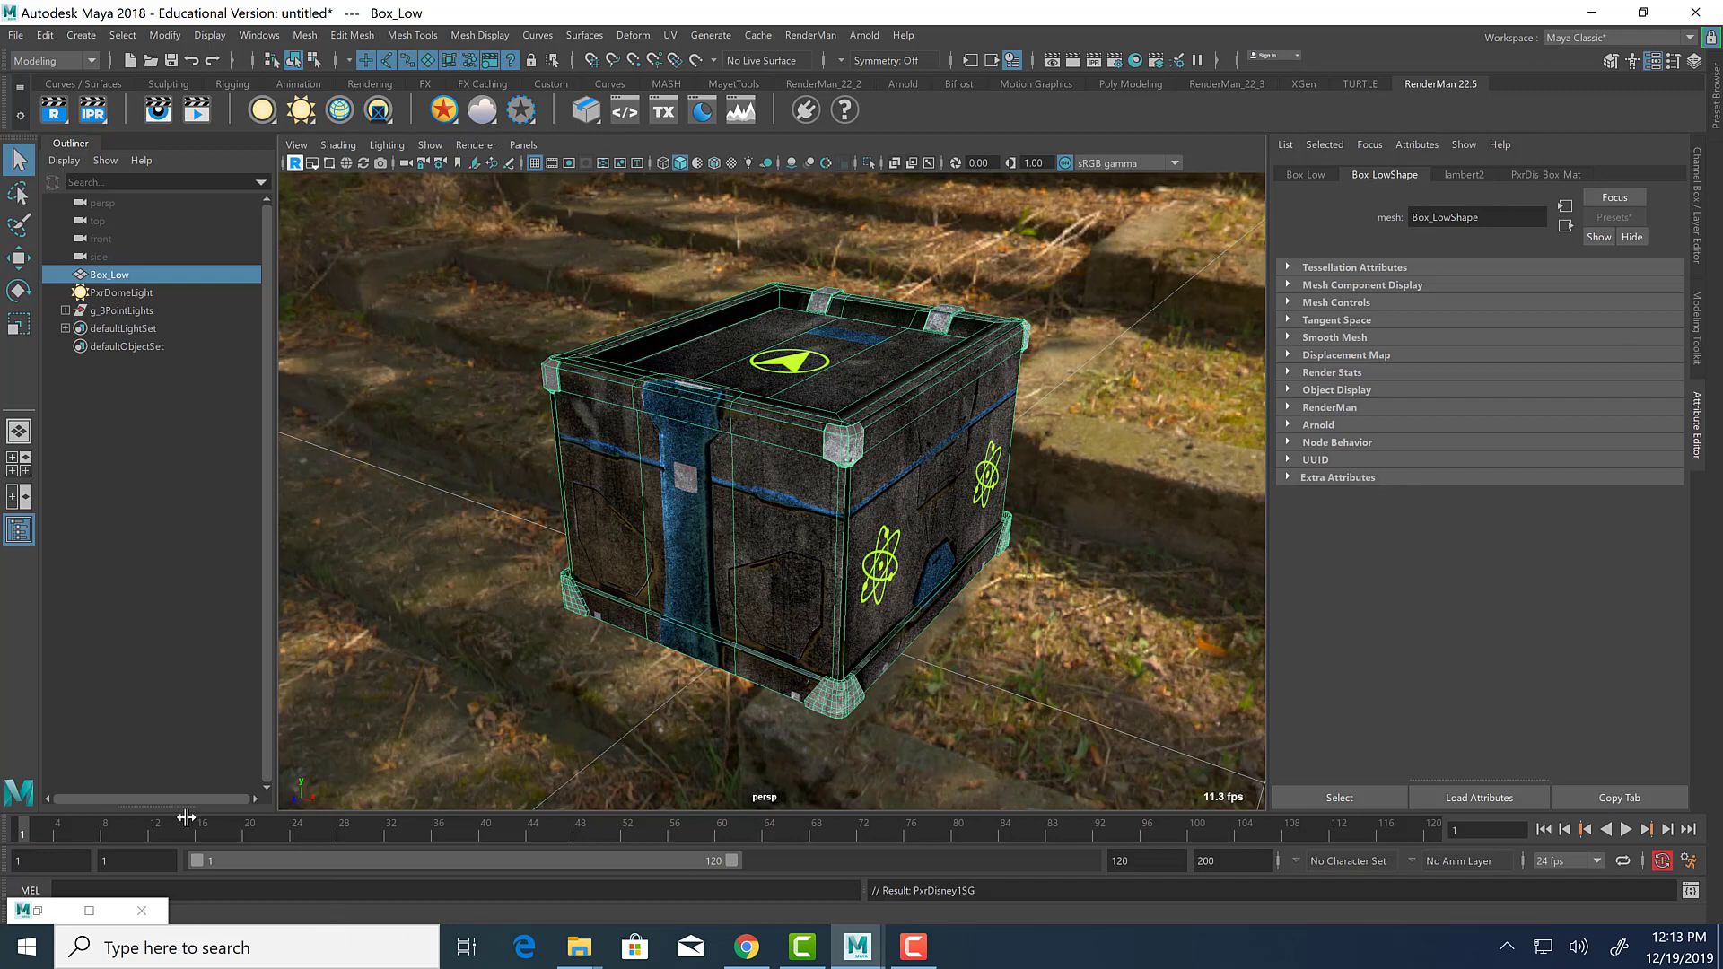
Restore the Hypershade window and graph the input and output connections of the box's PxrDis_Box_Mat material.
{"action": "left_click", "coordinate": [37, 911]}
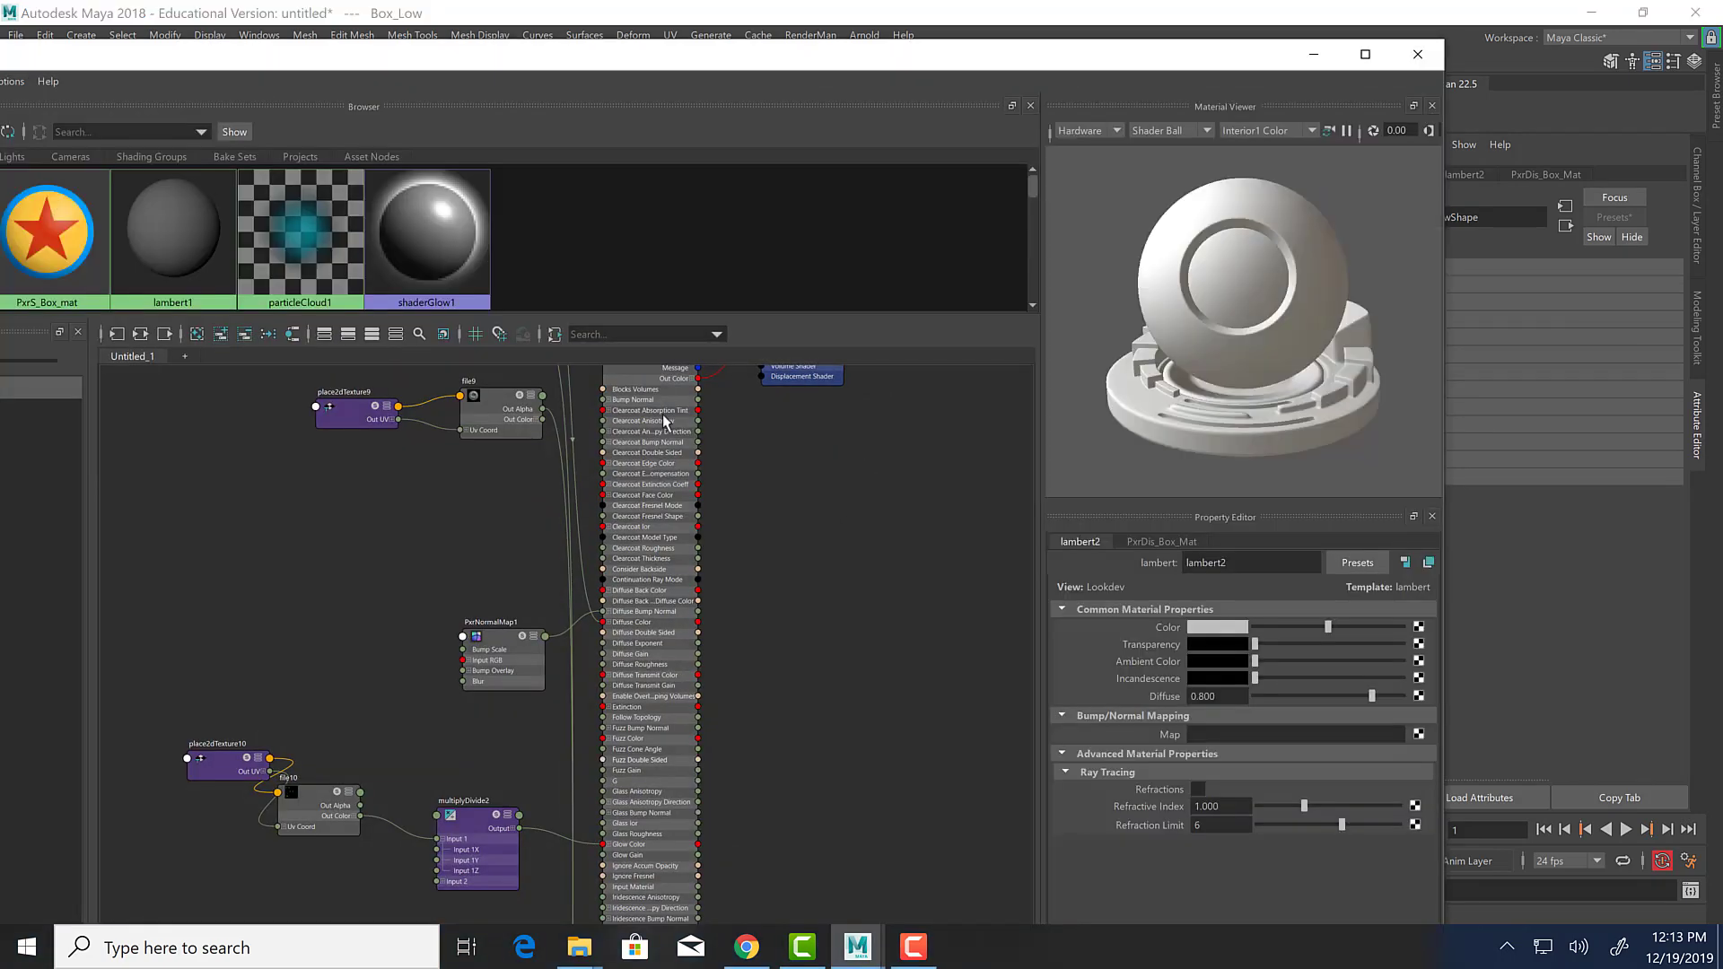
{"action": "scroll", "coordinate": [673, 601], "scroll_direction": "up", "scroll_amount": 5}
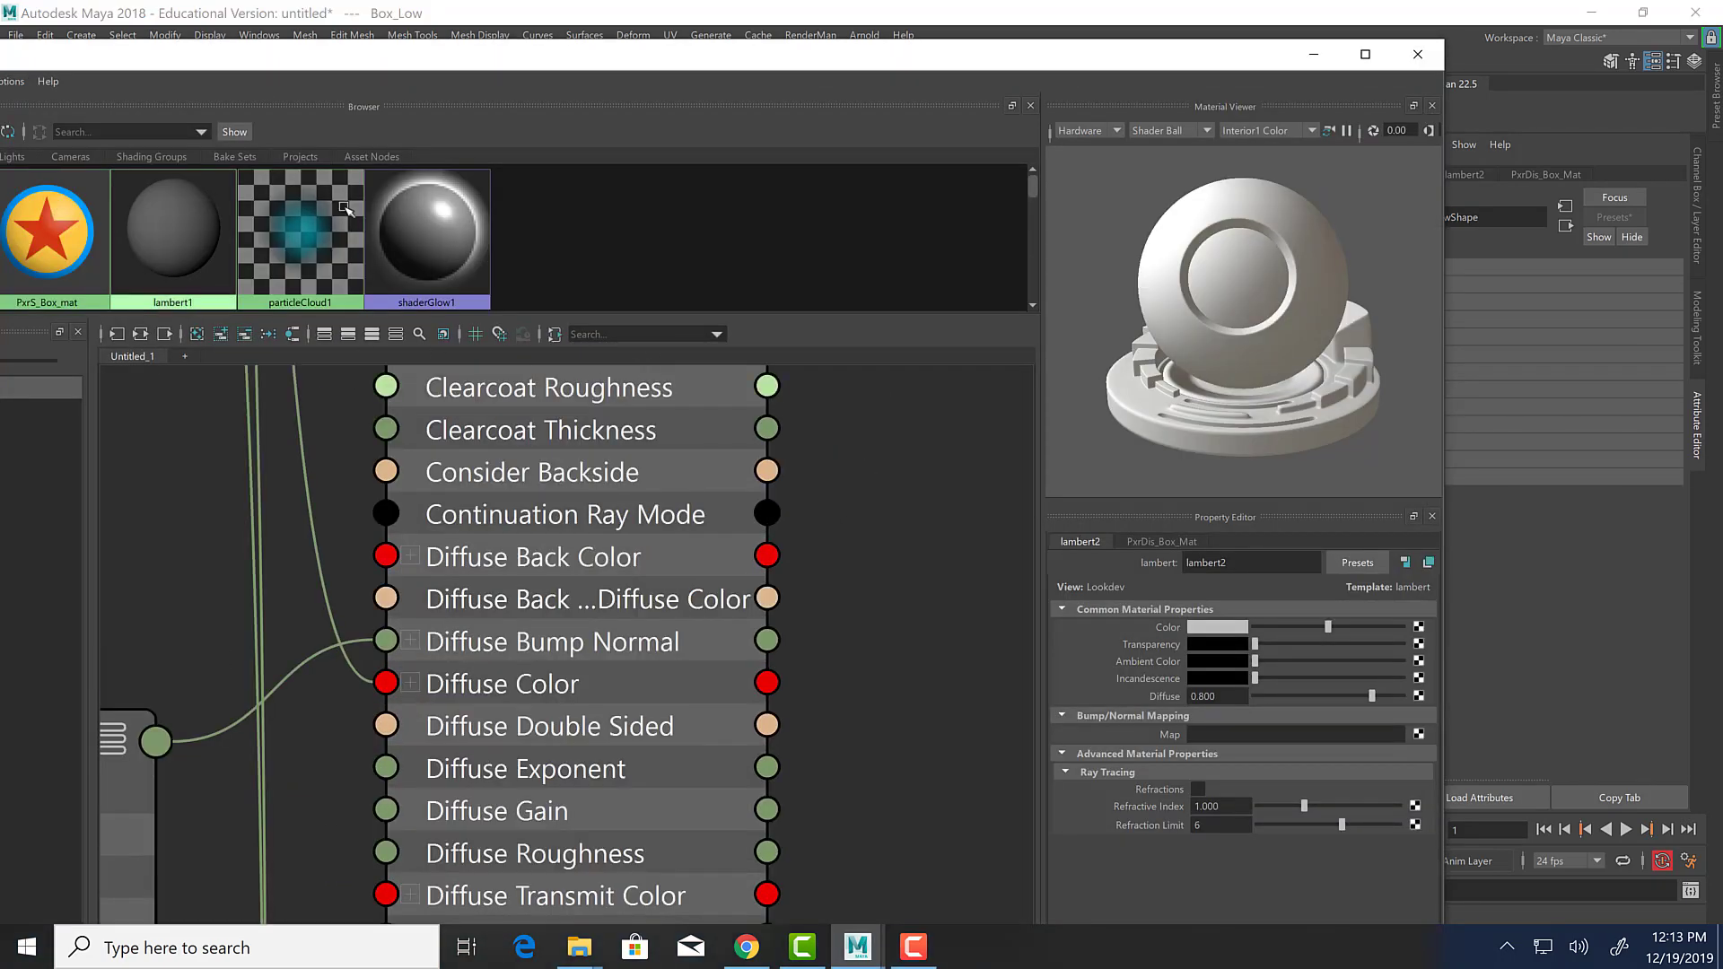
{"action": "left_click_drag", "start_coordinate": [291, 63], "coordinate": [563, 61]}
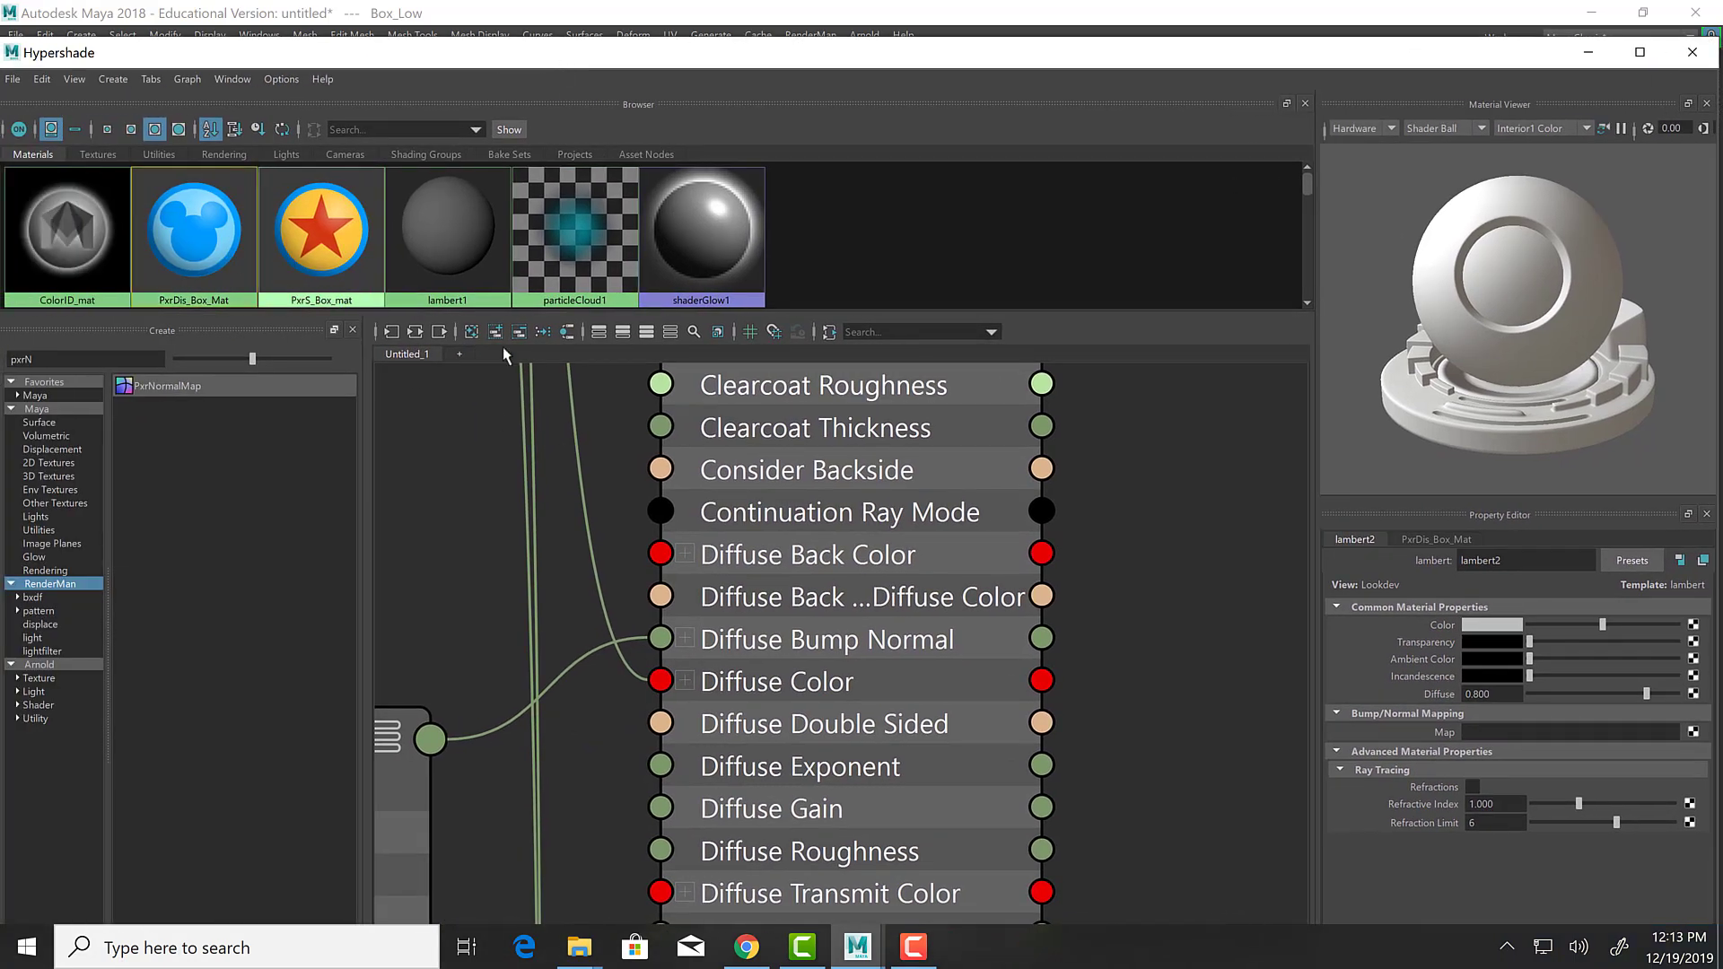
{"action": "left_click", "coordinate": [415, 331]}
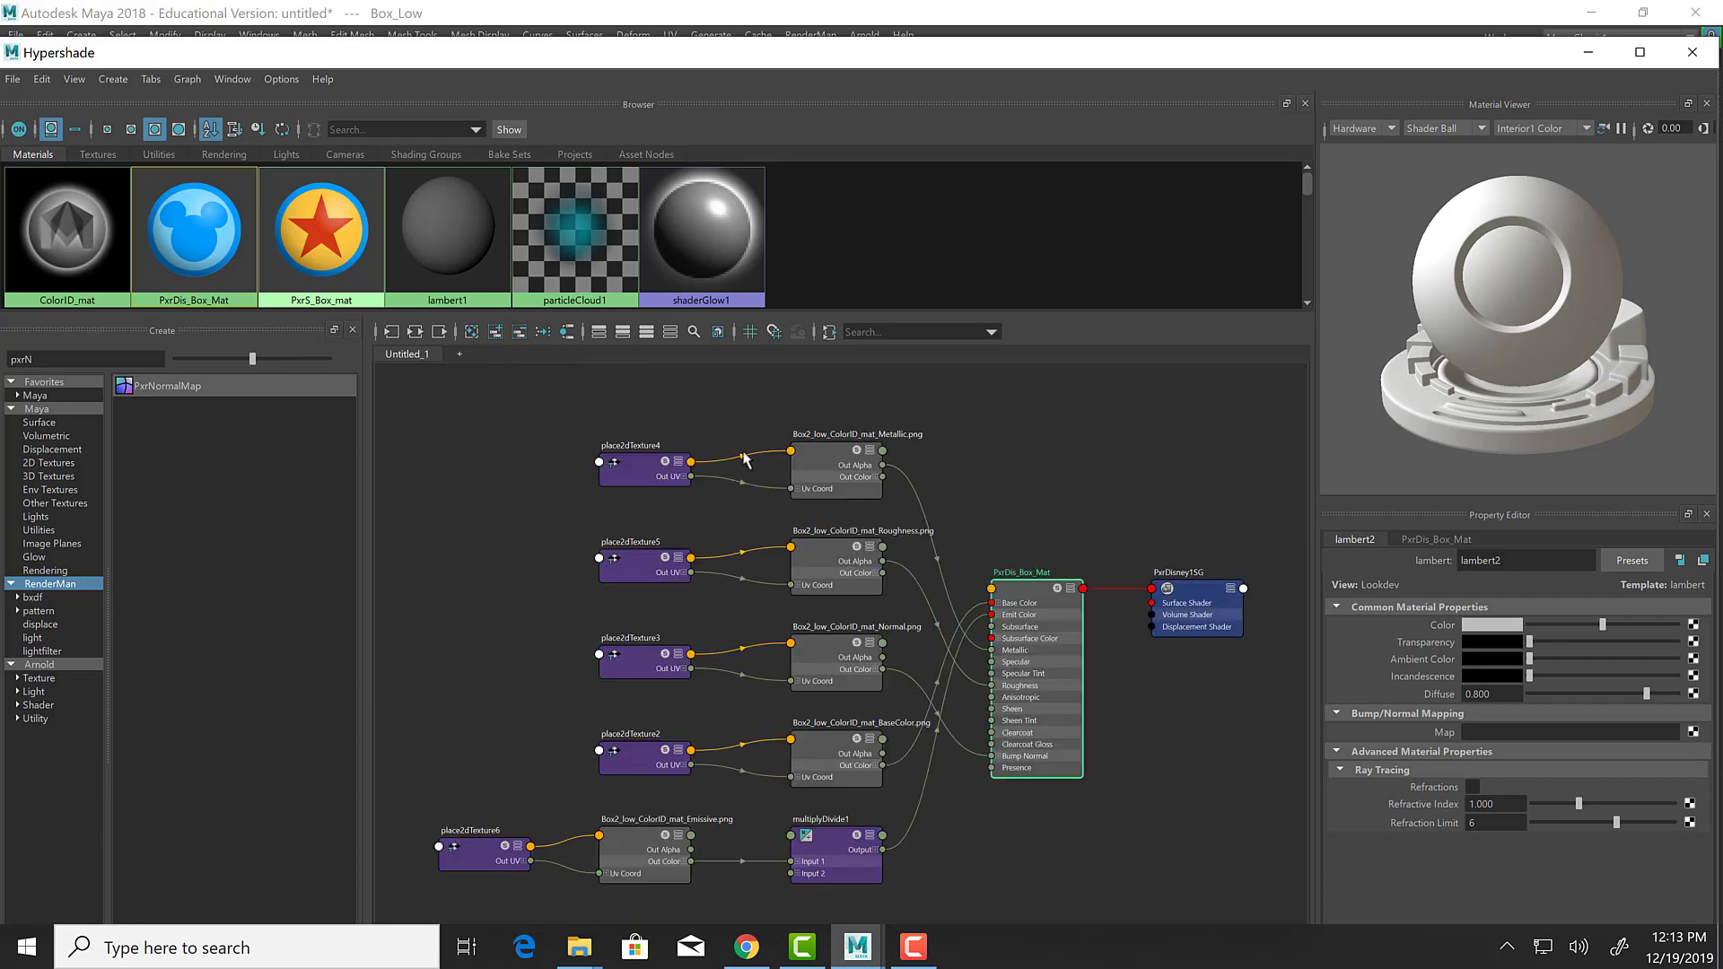
Examine the texture connections into PxrDis_Box_Mat and the attributes of its PxrDisney1SG shading group.
{"action": "scroll", "coordinate": [1193, 673], "scroll_direction": "up", "scroll_amount": 5}
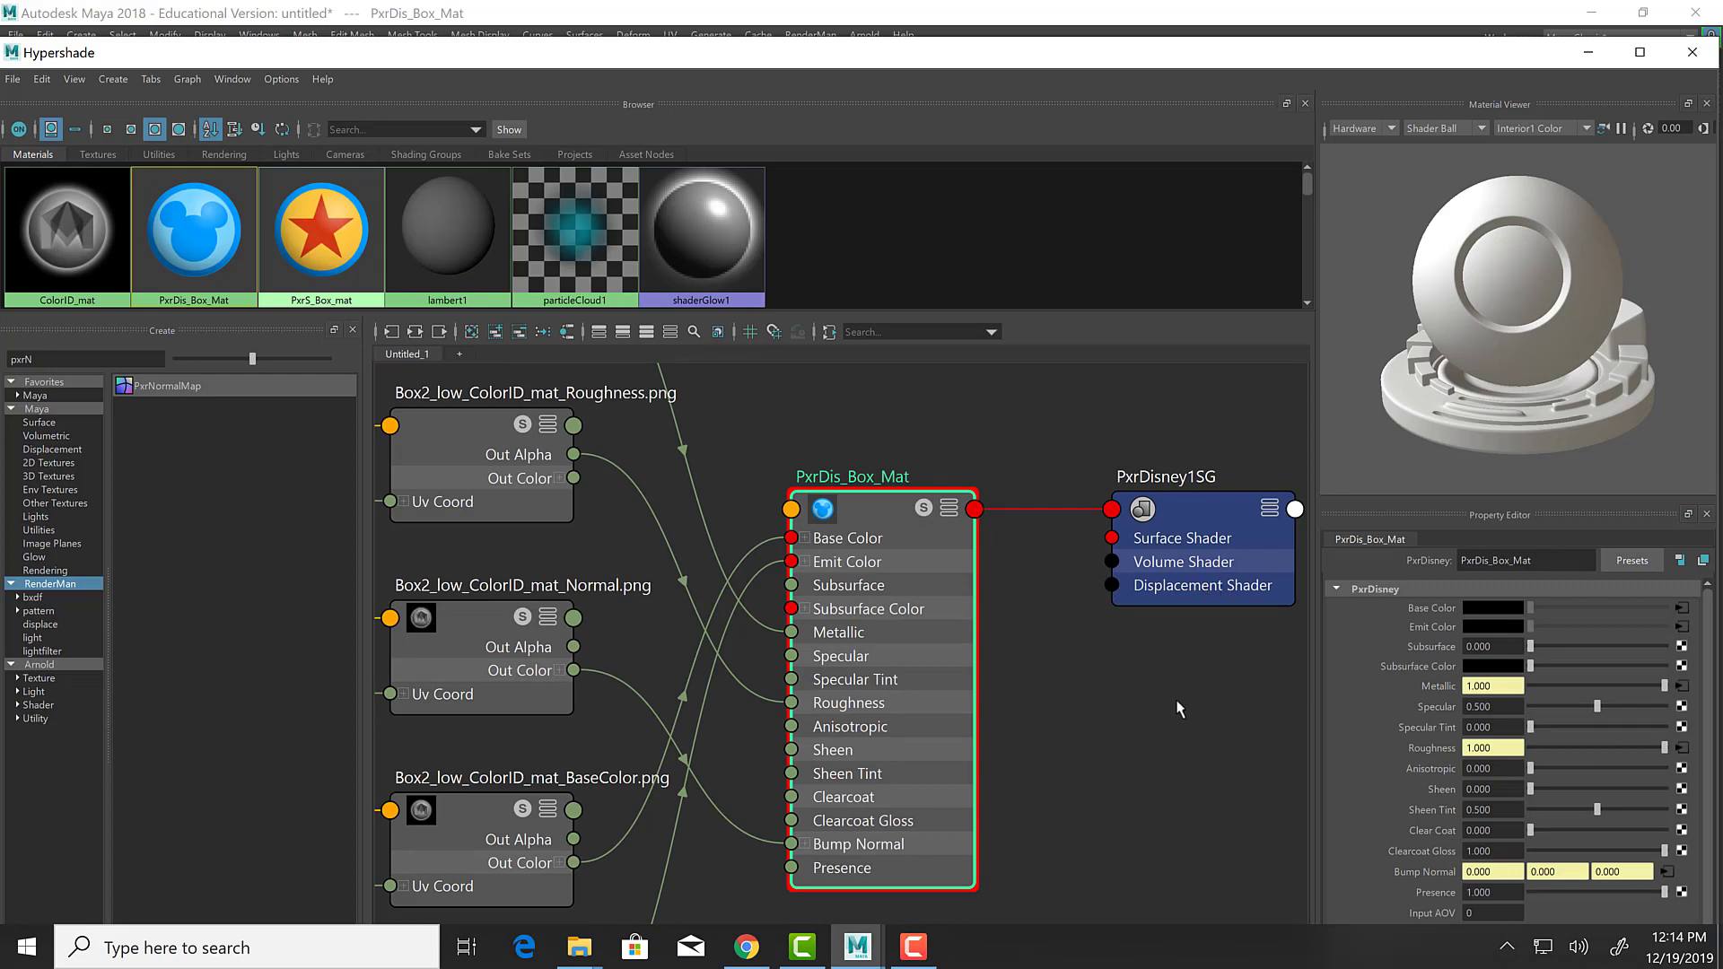
{"action": "scroll", "coordinate": [989, 669], "scroll_direction": "down", "scroll_amount": 3}
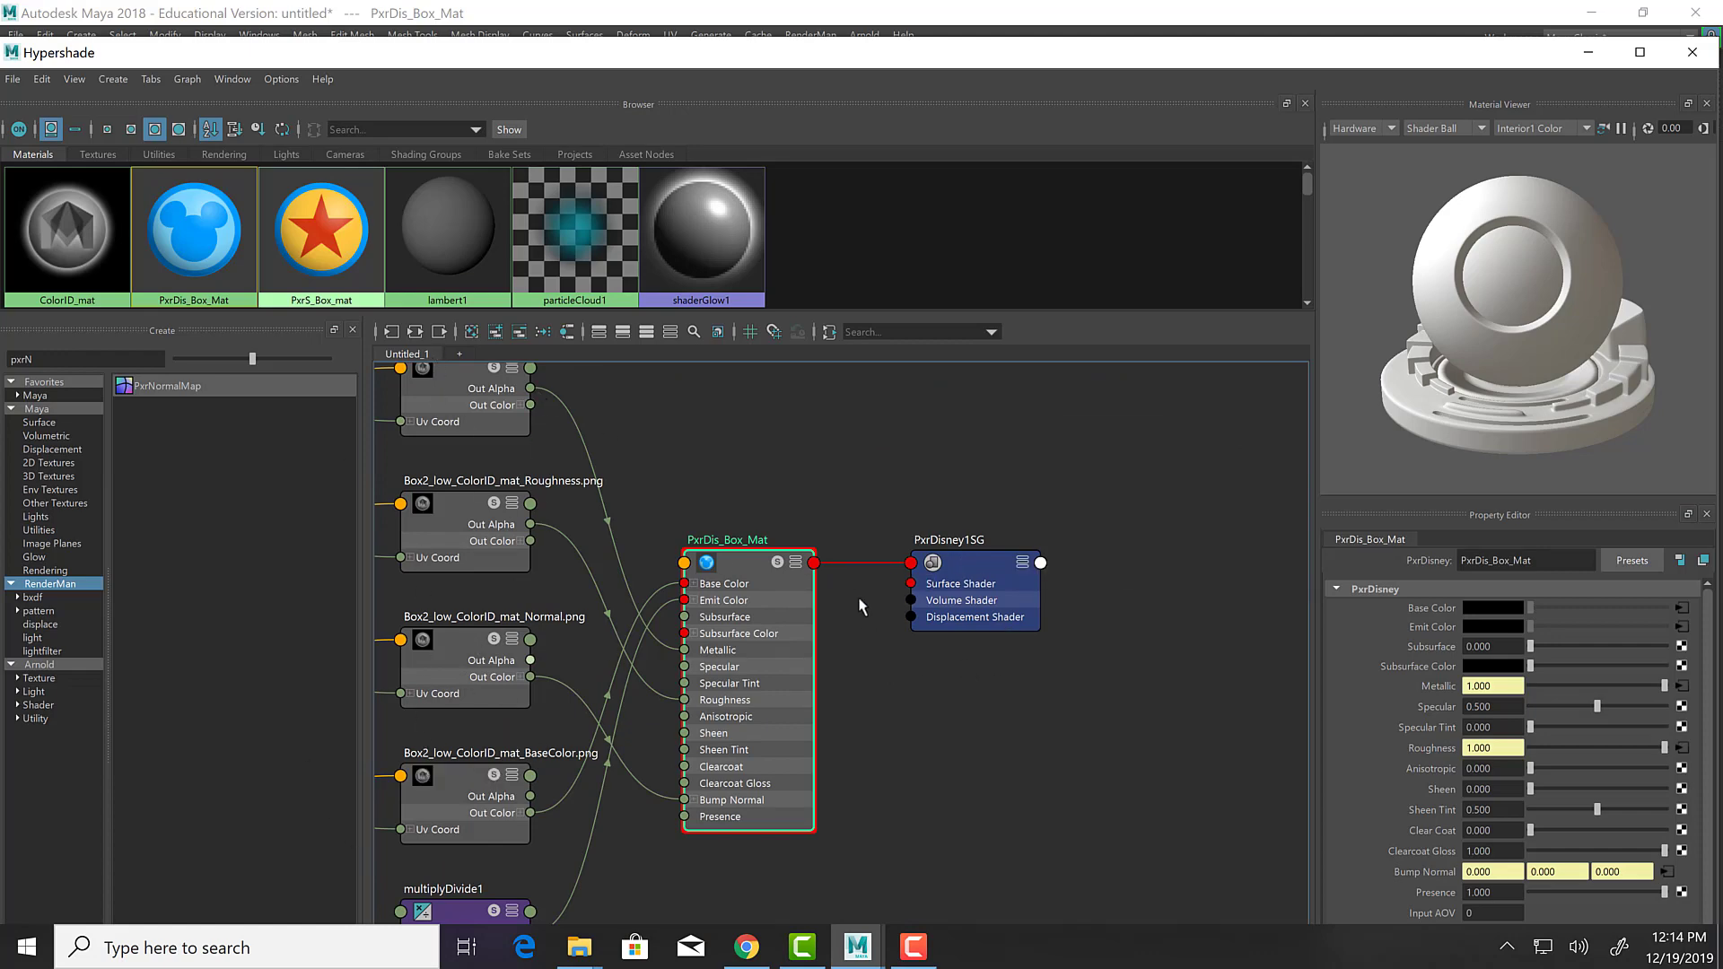
{"action": "left_click", "coordinate": [975, 574]}
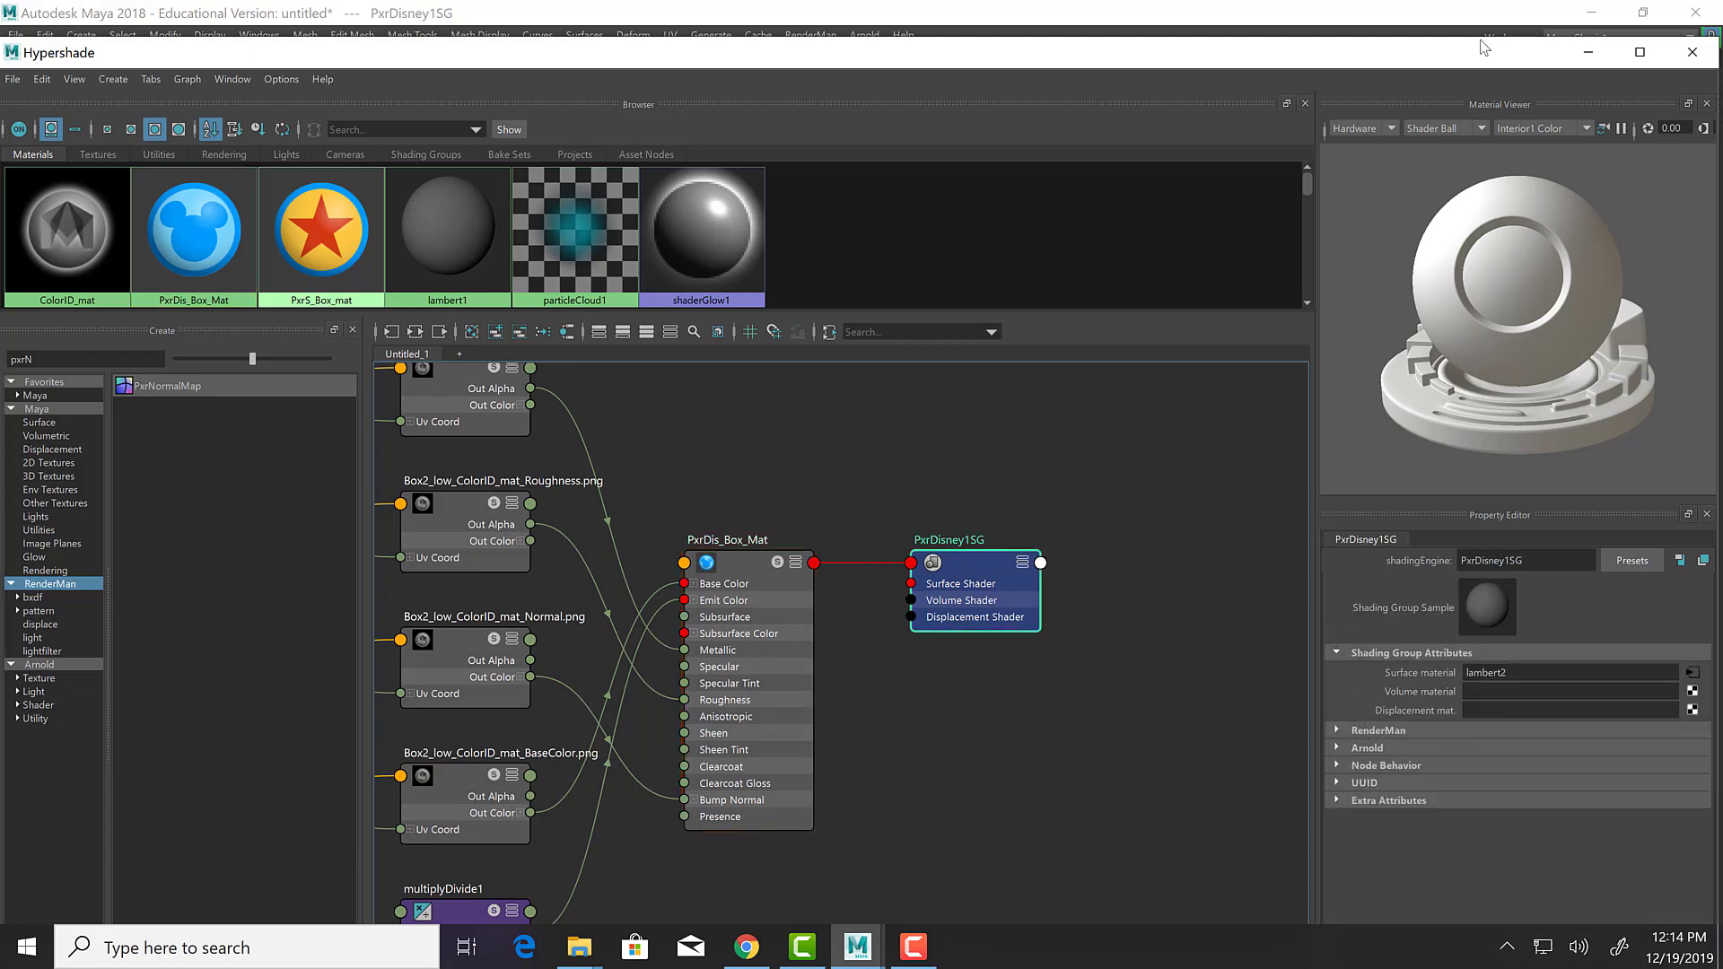
{"action": "left_click_drag", "start_coordinate": [1481, 45], "coordinate": [1376, 23]}
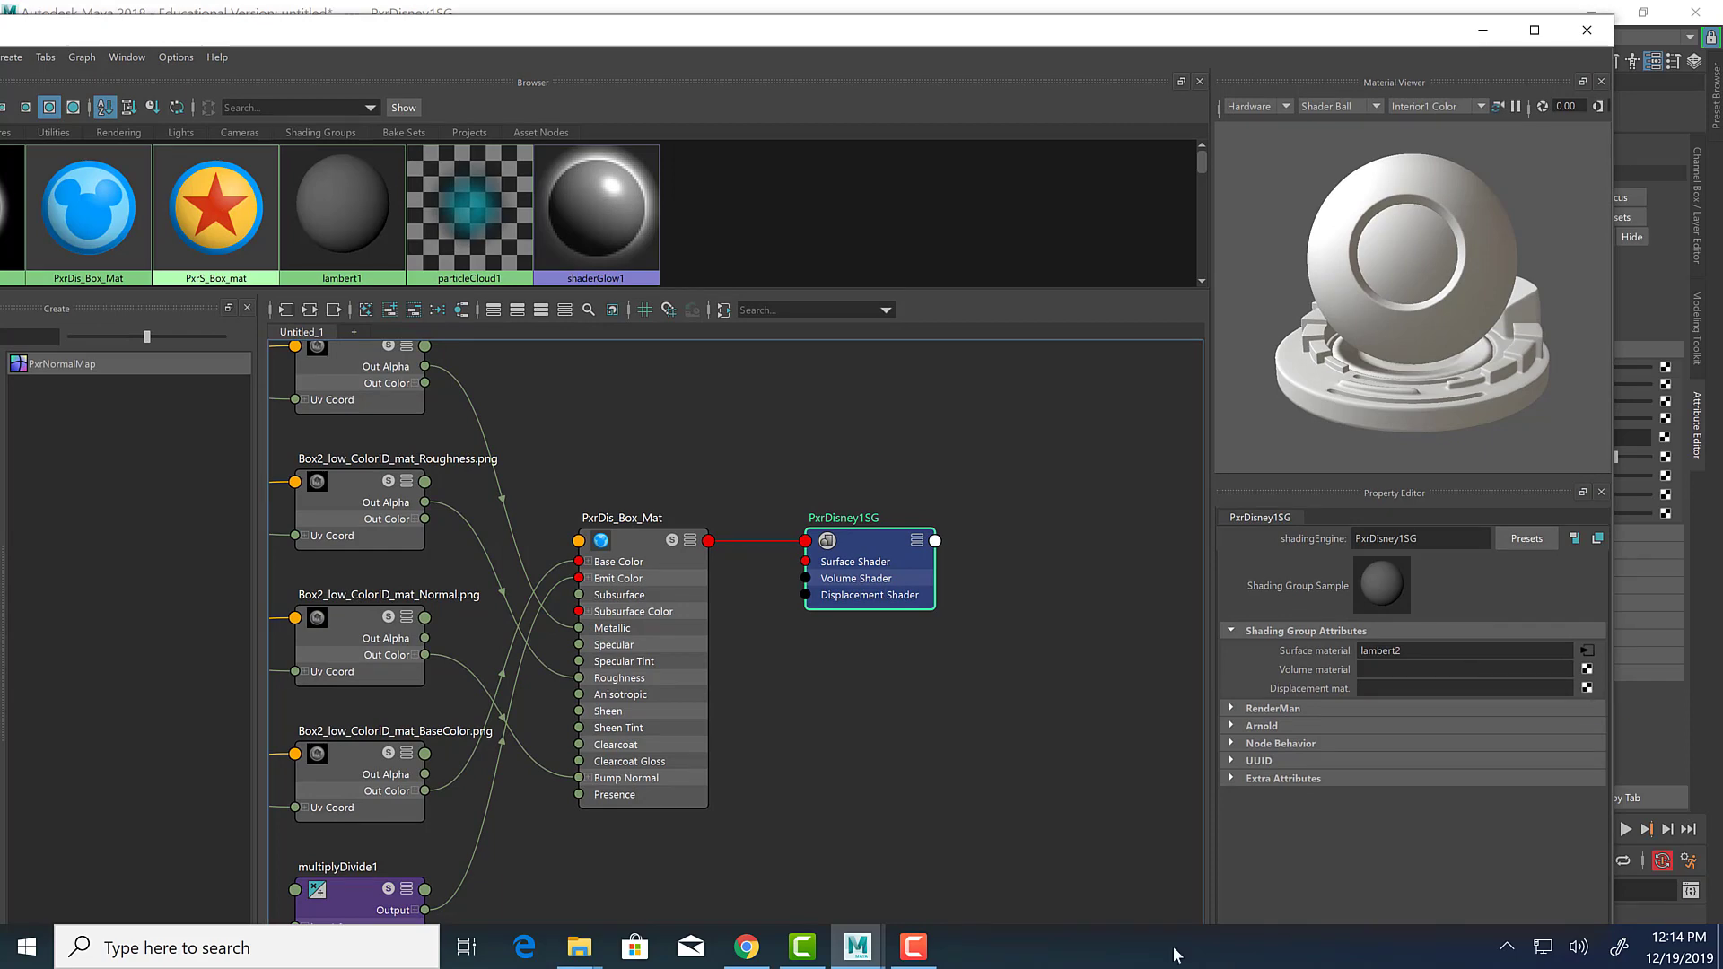
{"action": "left_click", "coordinate": [916, 953]}
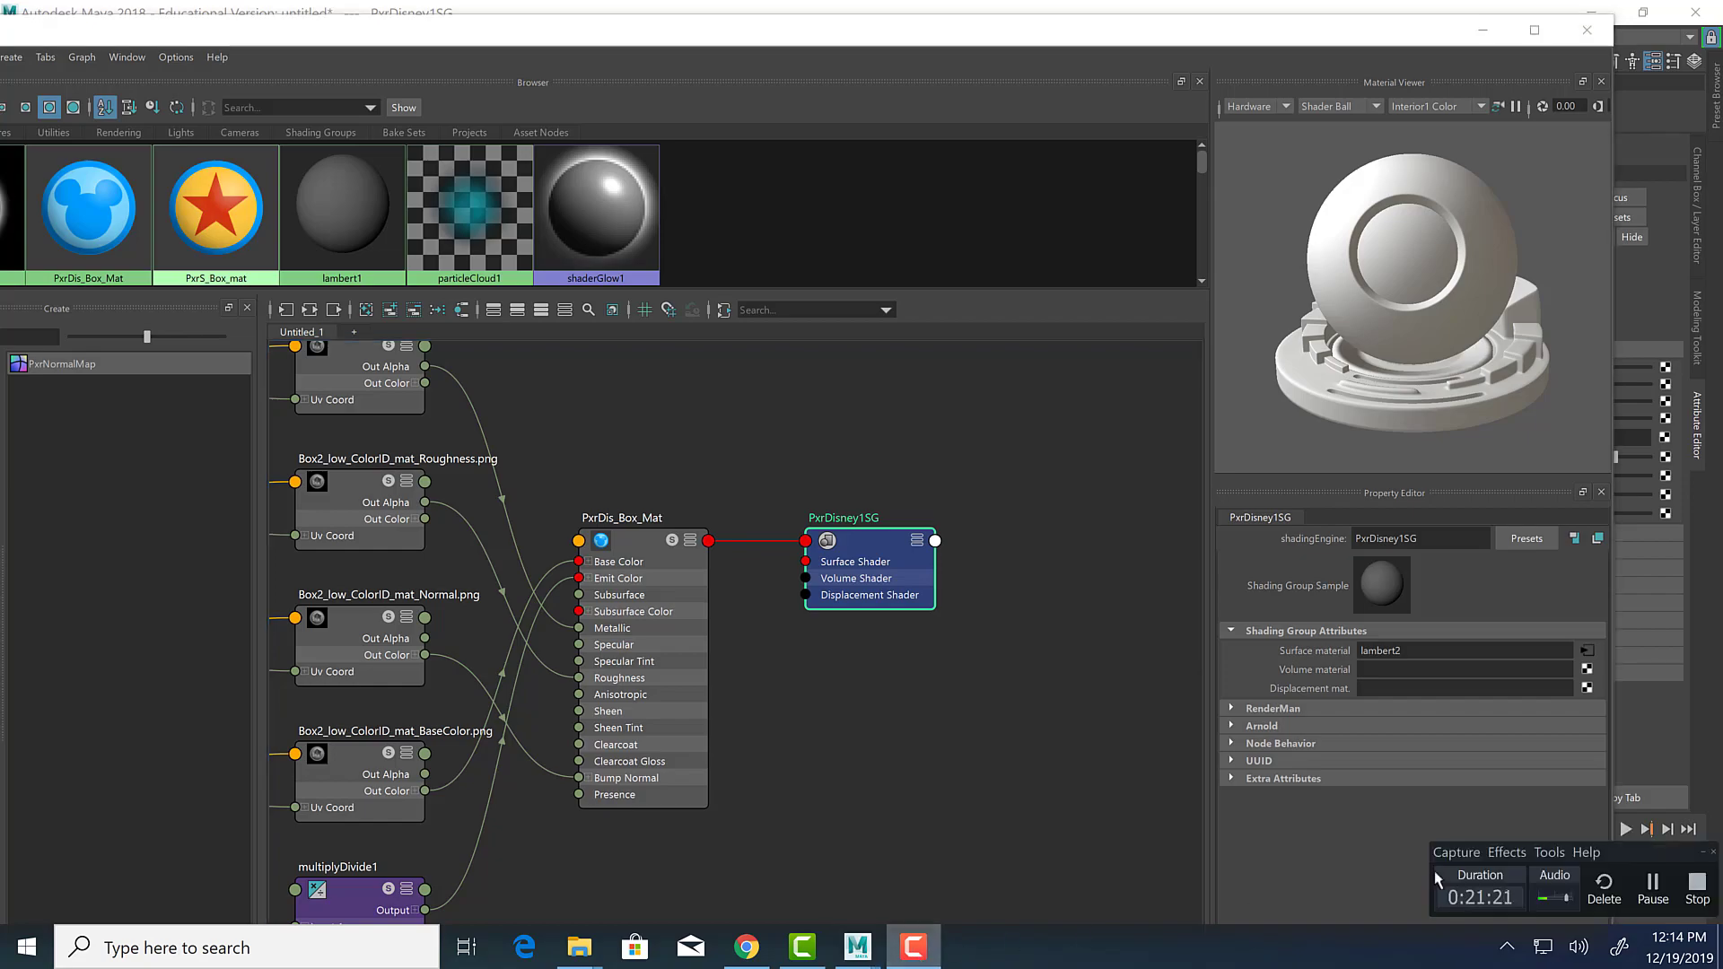